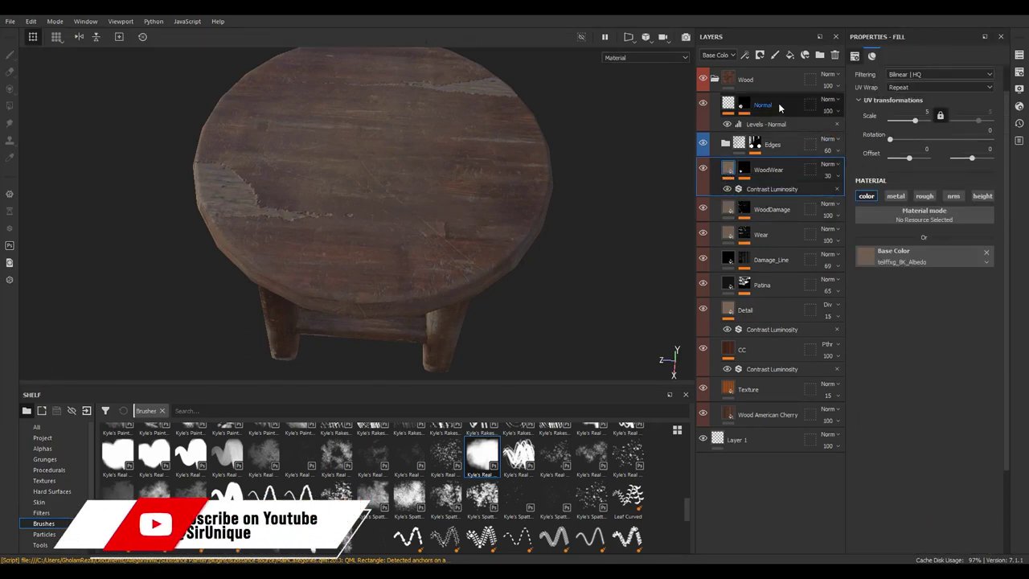
Add a fill layer to the Wood stack without metallic, normal or height, roughness 0.8
{"action": "left_click", "coordinate": [789, 55]}
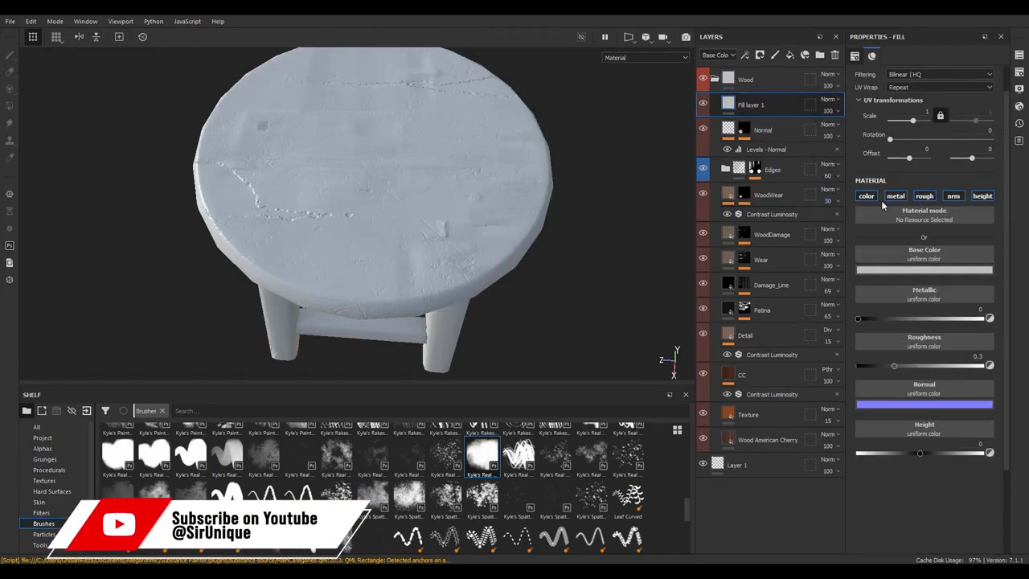
{"action": "left_click", "coordinate": [898, 197]}
{"action": "left_click", "coordinate": [961, 199]}
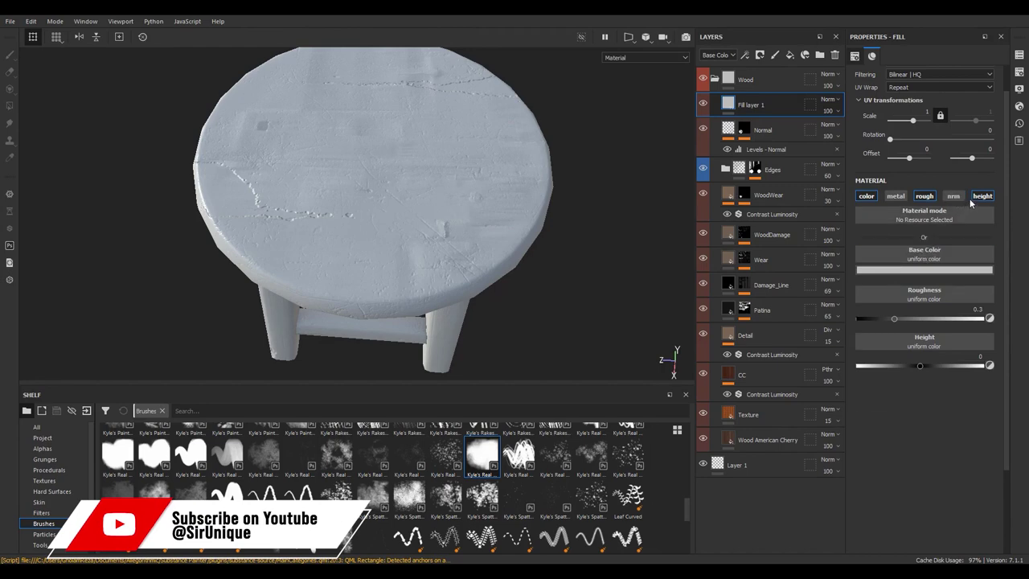
{"action": "left_click", "coordinate": [983, 197]}
{"action": "left_click_drag", "start_coordinate": [977, 320], "coordinate": [986, 318]}
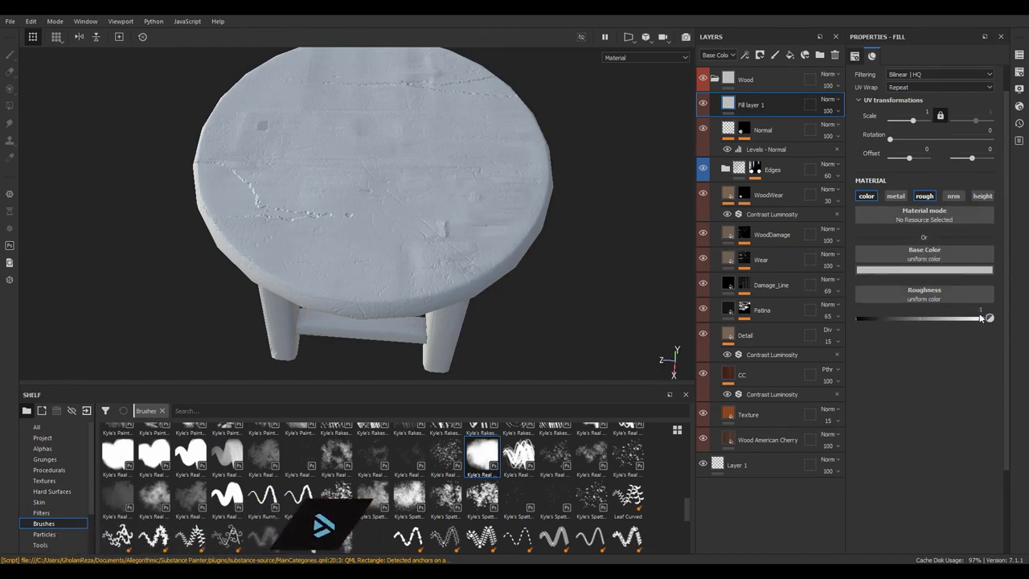
{"action": "left_click_drag", "start_coordinate": [983, 318], "coordinate": [958, 318]}
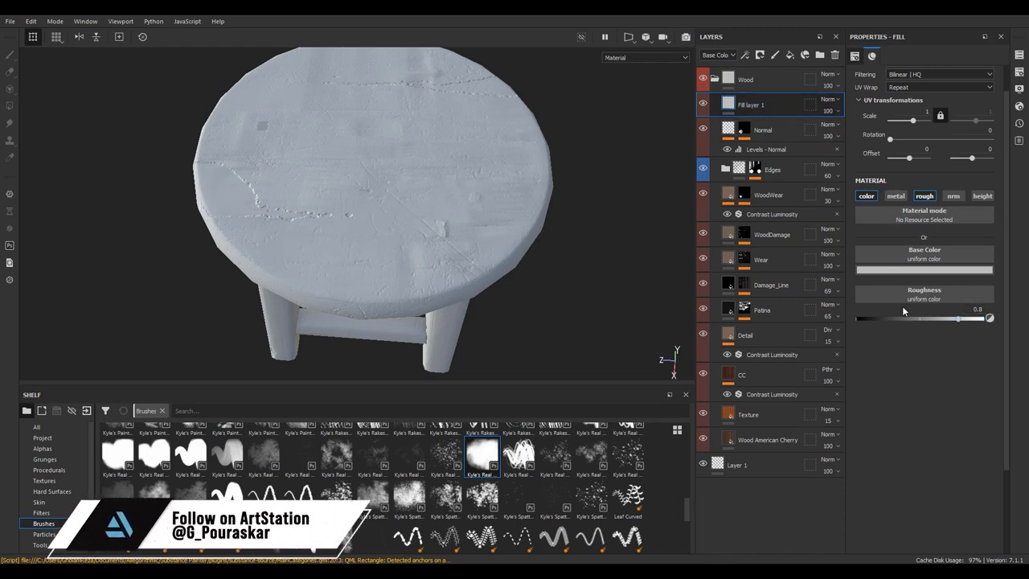
Set the fill's base colour to mid grey 979797 and group it into a folder
{"action": "left_click", "coordinate": [890, 270]}
{"action": "left_click", "coordinate": [884, 328]}
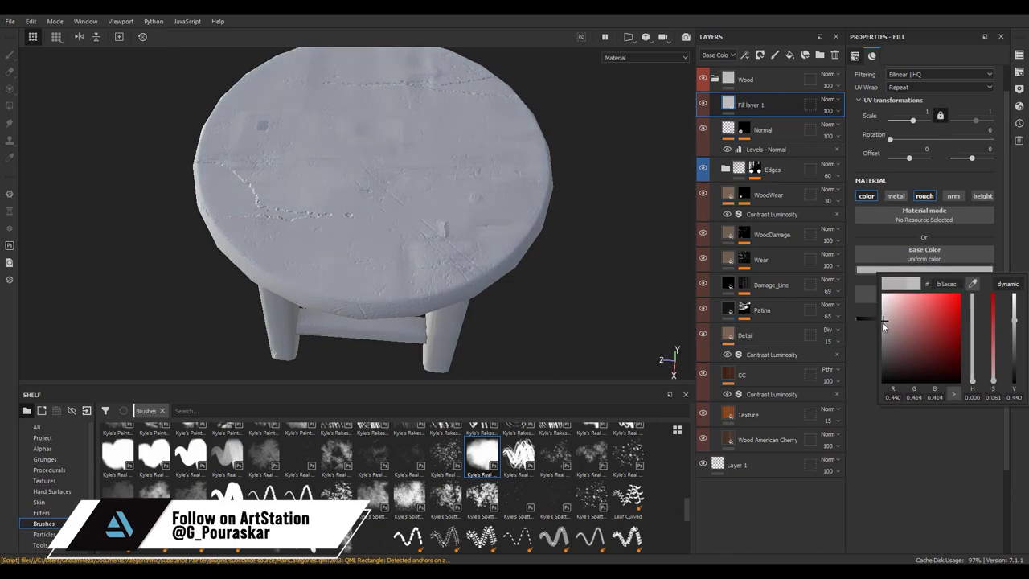
{"action": "left_click", "coordinate": [773, 104]}
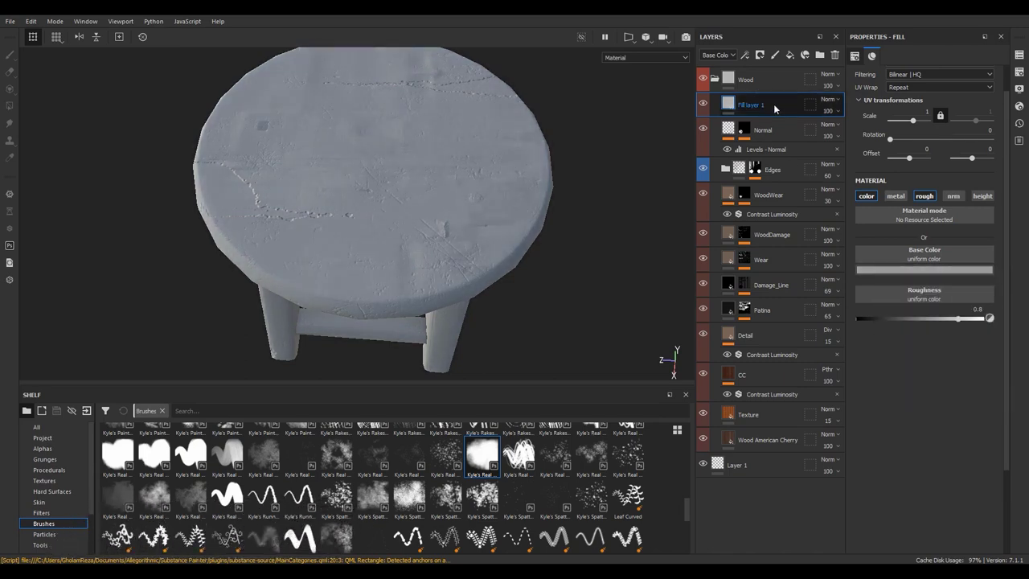
{"action": "key", "text": "ctrl+g"}
Name the folder 'Dust' and give it a mask that is disabled for now
{"action": "type", "text": "Dust"}
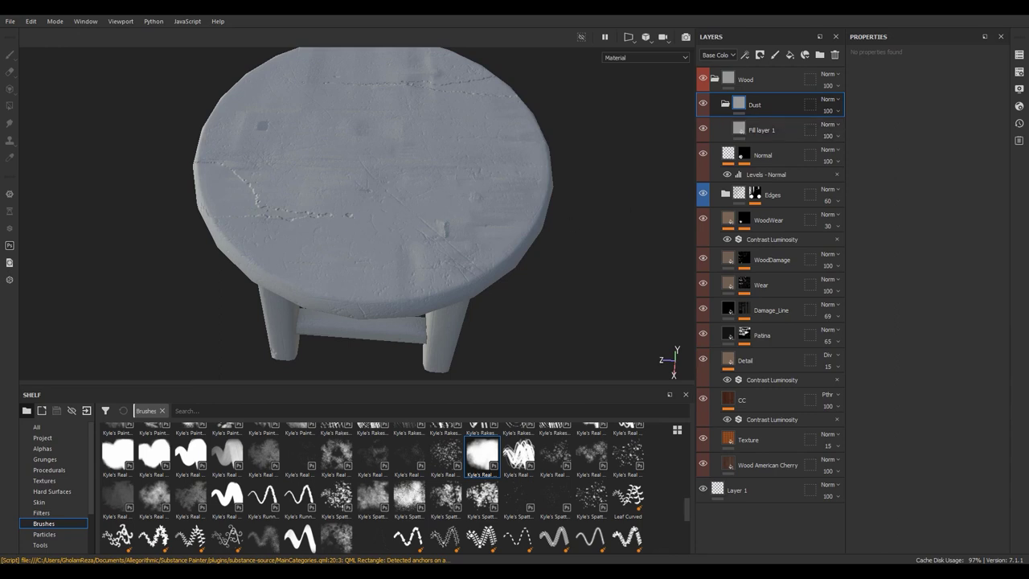
{"action": "scroll", "coordinate": [347, 162], "scroll_direction": "down", "scroll_amount": 2}
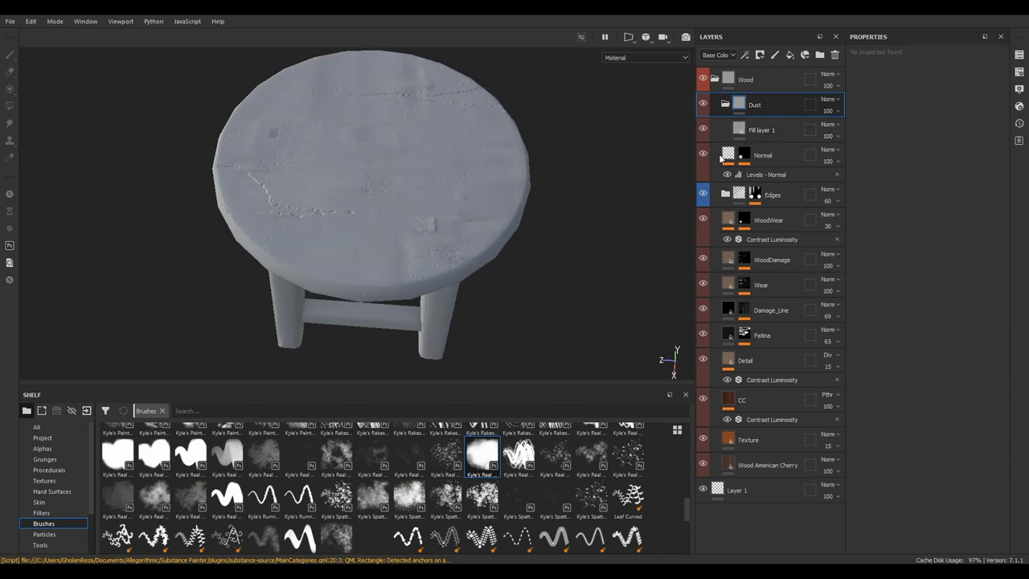
{"action": "right_click", "coordinate": [768, 101]}
{"action": "left_click", "coordinate": [783, 117]}
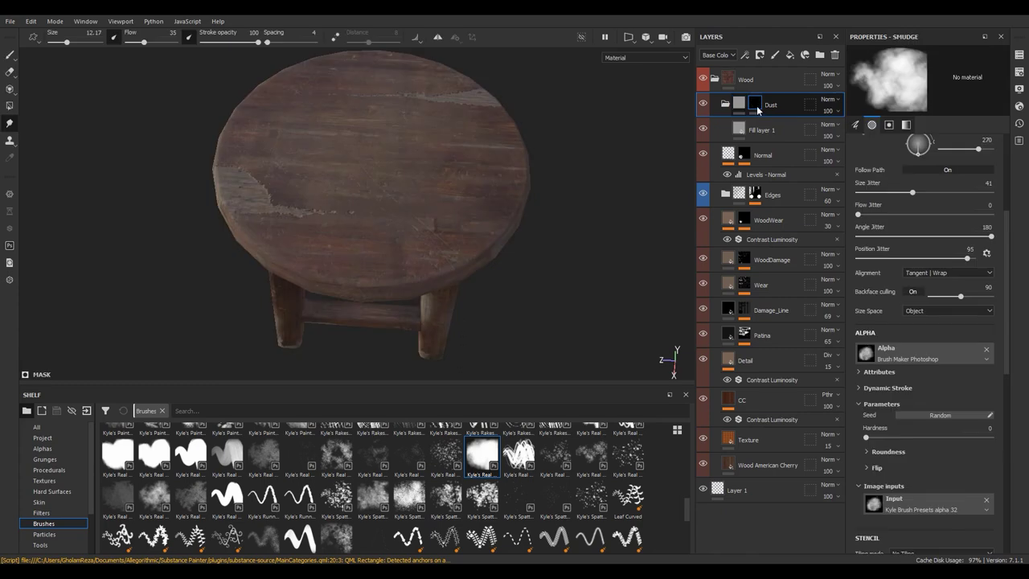
{"action": "left_click", "coordinate": [755, 103], "text": "shift"}
{"action": "scroll", "coordinate": [352, 212], "scroll_direction": "up", "scroll_amount": 2}
{"action": "left_click_drag", "start_coordinate": [350, 210], "coordinate": [351, 186], "text": "alt"}
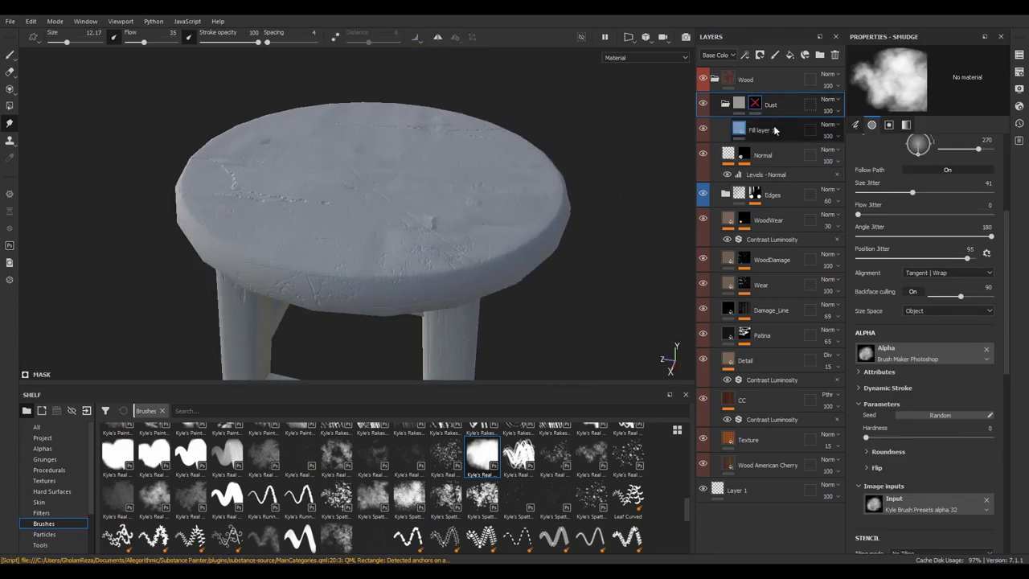
Add a black mask to Fill layer 1
{"action": "right_click", "coordinate": [776, 128]}
{"action": "left_click", "coordinate": [789, 33]}
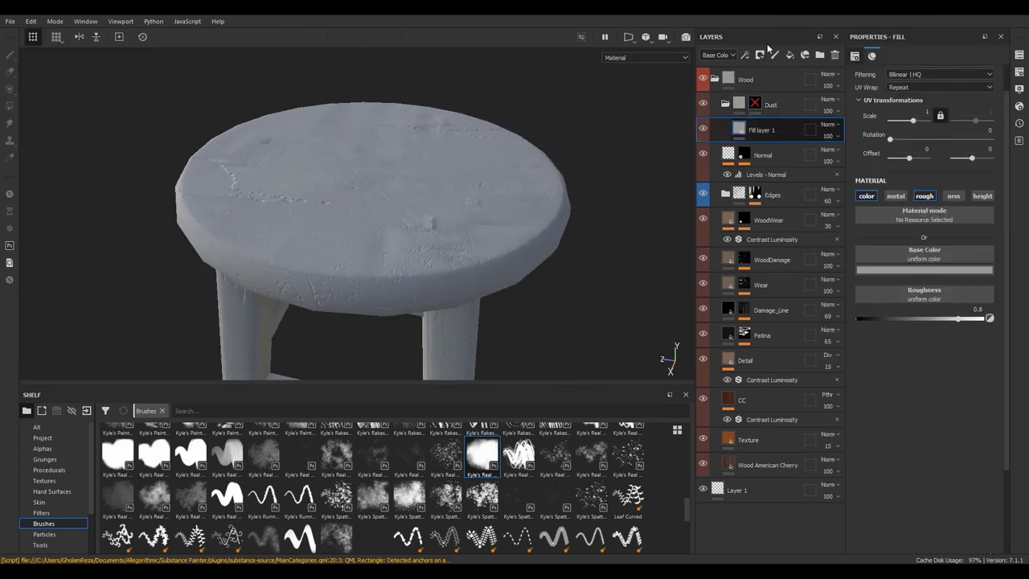
{"action": "left_click", "coordinate": [746, 55]}
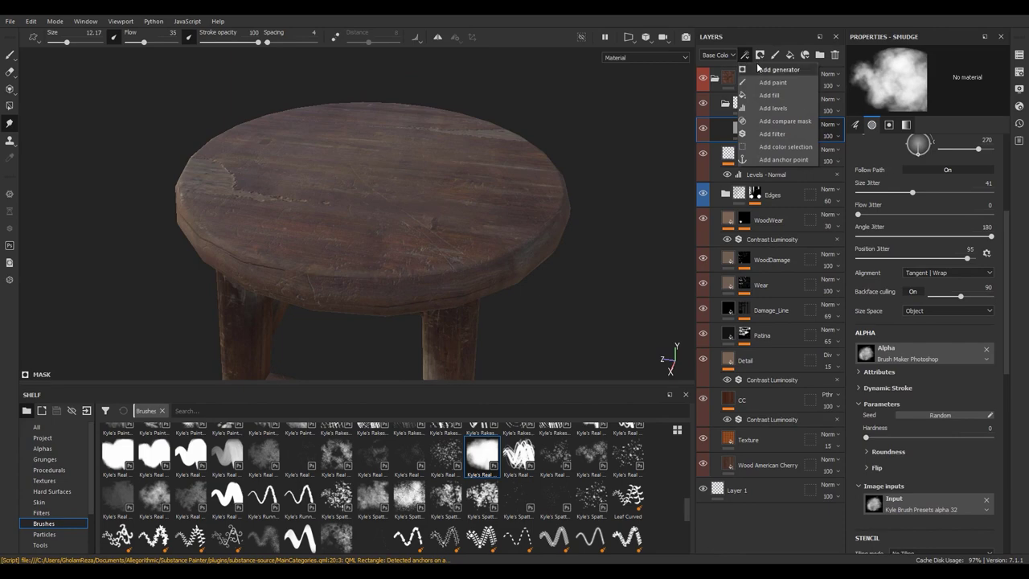
Add a Light generator to Fill layer 1's mask with vertical angle 270
{"action": "left_click", "coordinate": [758, 68]}
{"action": "left_click", "coordinate": [902, 80]}
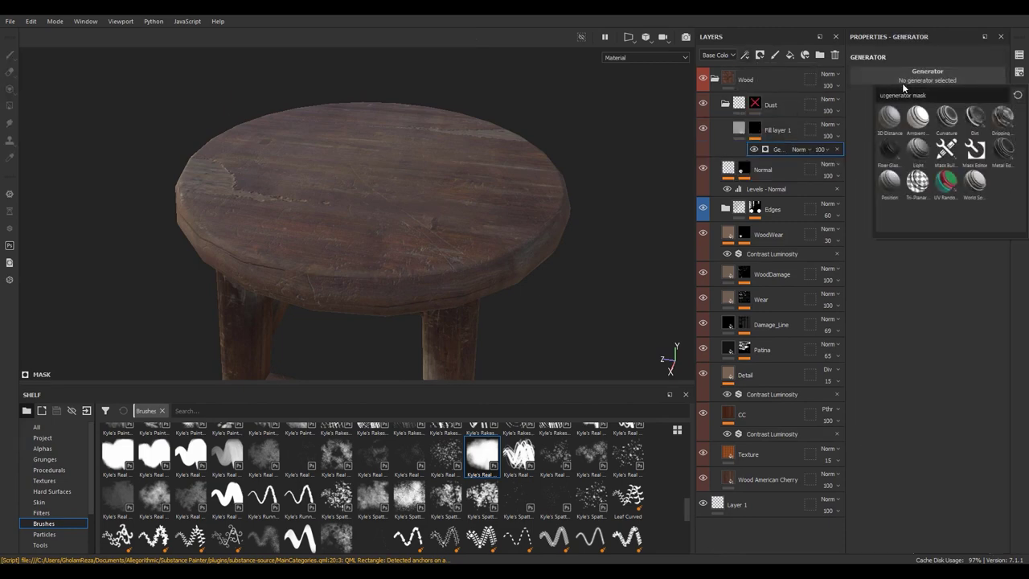
{"action": "left_click", "coordinate": [916, 151]}
{"action": "scroll", "coordinate": [387, 229], "scroll_direction": "down", "scroll_amount": 3}
{"action": "mouse_move", "coordinate": [310, 138]}
{"action": "left_mouse_down", "text": "alt"}
{"action": "mouse_move", "coordinate": [412, 286]}
{"action": "mouse_move", "coordinate": [432, 253]}
{"action": "left_mouse_up", "text": "alt"}
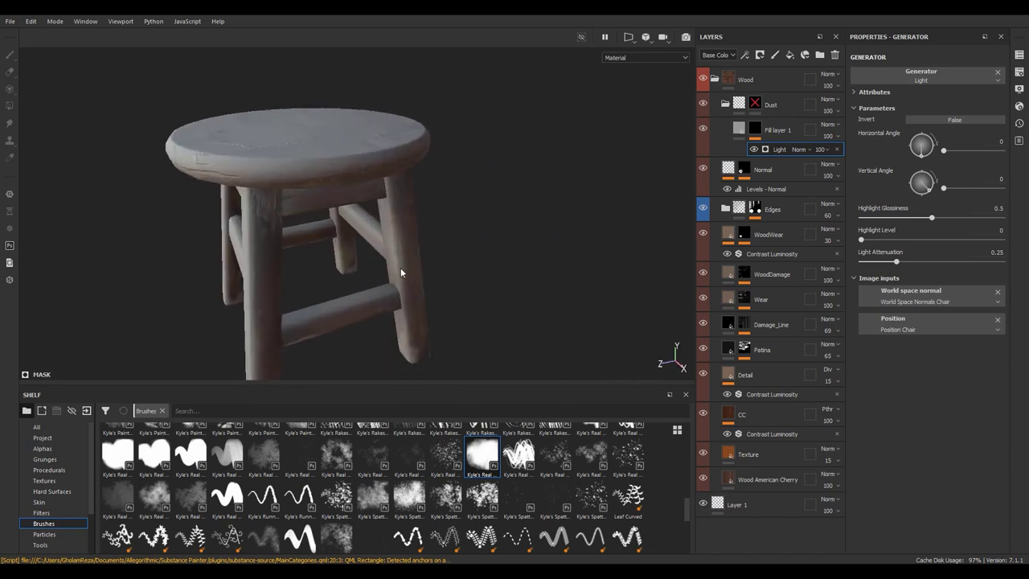
{"action": "scroll", "coordinate": [432, 253], "scroll_direction": "up", "scroll_amount": 2}
{"action": "left_click", "coordinate": [923, 197]}
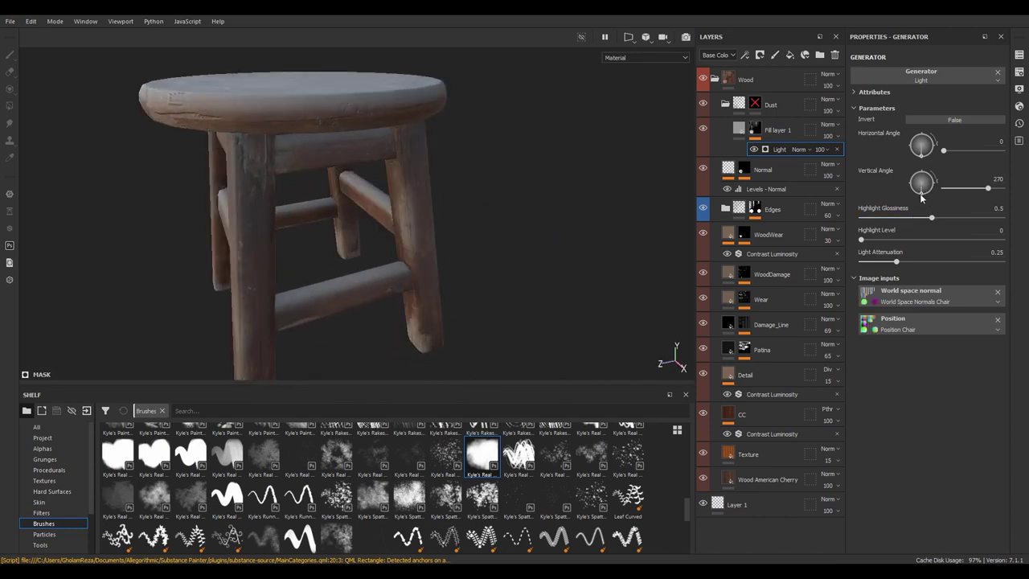
{"action": "mouse_move", "coordinate": [465, 204]}
{"action": "left_mouse_down", "text": "alt"}
{"action": "mouse_move", "coordinate": [253, 202]}
{"action": "mouse_move", "coordinate": [398, 179]}
{"action": "mouse_move", "coordinate": [508, 193]}
{"action": "mouse_move", "coordinate": [423, 195]}
{"action": "mouse_move", "coordinate": [510, 161]}
{"action": "mouse_move", "coordinate": [299, 207]}
{"action": "mouse_move", "coordinate": [339, 191]}
{"action": "left_mouse_up", "text": "alt"}
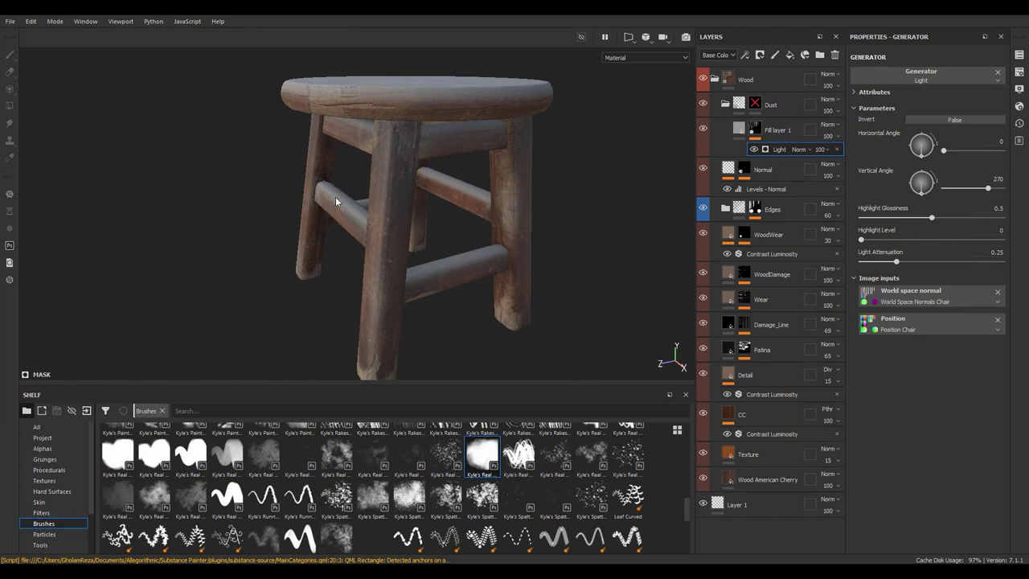
{"action": "mouse_move", "coordinate": [414, 227]}
{"action": "left_mouse_down", "text": "alt"}
{"action": "mouse_move", "coordinate": [402, 235]}
{"action": "mouse_move", "coordinate": [413, 255]}
{"action": "mouse_move", "coordinate": [374, 231]}
{"action": "mouse_move", "coordinate": [386, 241]}
{"action": "left_mouse_up", "text": "alt"}
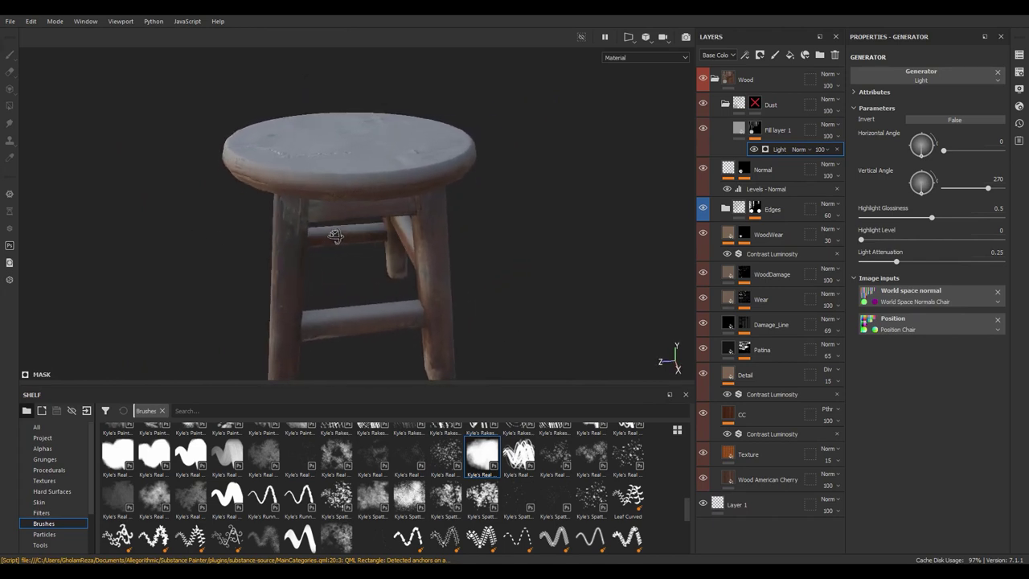
Set the Light generator's glossiness 0.53, highlight level 0.15 and attenuation 0.31
{"action": "mouse_move", "coordinate": [930, 221]}
{"action": "left_mouse_down"}
{"action": "mouse_move", "coordinate": [972, 219]}
{"action": "mouse_move", "coordinate": [897, 219]}
{"action": "mouse_move", "coordinate": [930, 218]}
{"action": "left_mouse_up"}
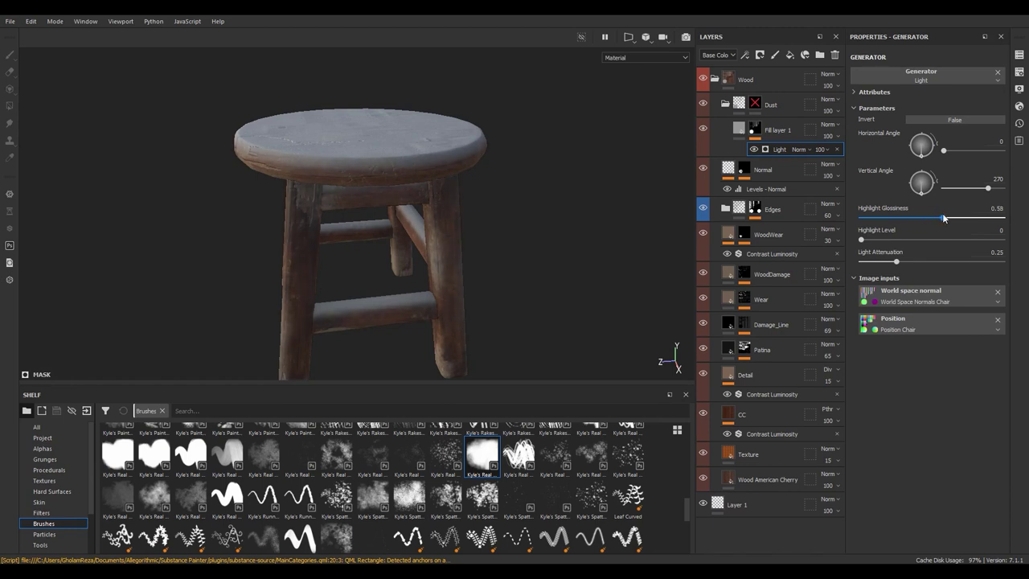
{"action": "left_click_drag", "start_coordinate": [945, 219], "coordinate": [936, 218]}
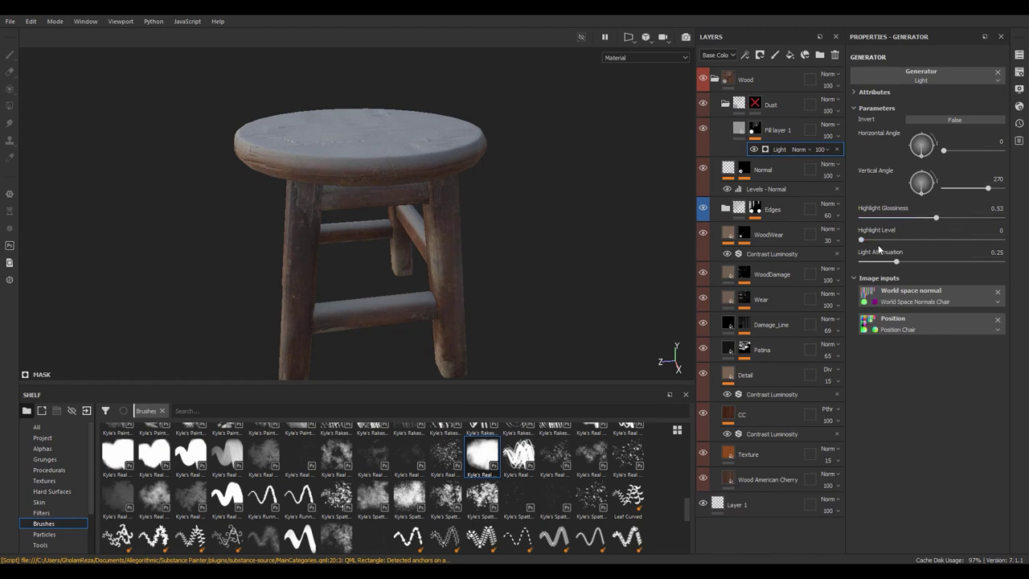
{"action": "mouse_move", "coordinate": [864, 240]}
{"action": "left_mouse_down"}
{"action": "mouse_move", "coordinate": [919, 241]}
{"action": "mouse_move", "coordinate": [875, 240]}
{"action": "left_mouse_up"}
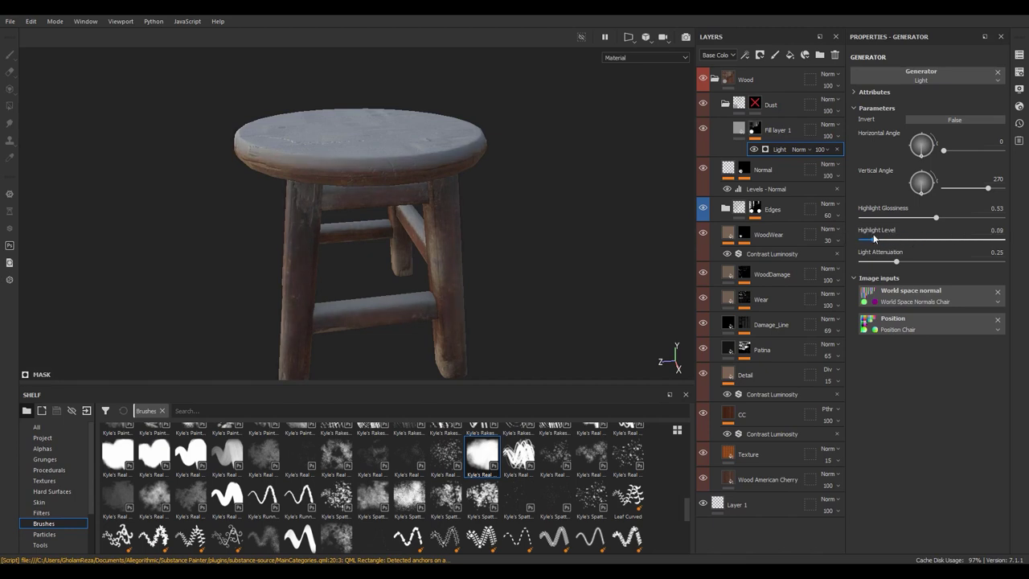
{"action": "mouse_move", "coordinate": [882, 239]}
{"action": "left_mouse_down"}
{"action": "mouse_move", "coordinate": [922, 241]}
{"action": "mouse_move", "coordinate": [888, 242]}
{"action": "left_mouse_up"}
{"action": "mouse_move", "coordinate": [880, 238]}
{"action": "left_mouse_down"}
{"action": "mouse_move", "coordinate": [868, 244]}
{"action": "mouse_move", "coordinate": [883, 253]}
{"action": "left_mouse_up"}
{"action": "mouse_move", "coordinate": [896, 262]}
{"action": "left_mouse_down"}
{"action": "mouse_move", "coordinate": [946, 263]}
{"action": "mouse_move", "coordinate": [932, 265]}
{"action": "left_mouse_up"}
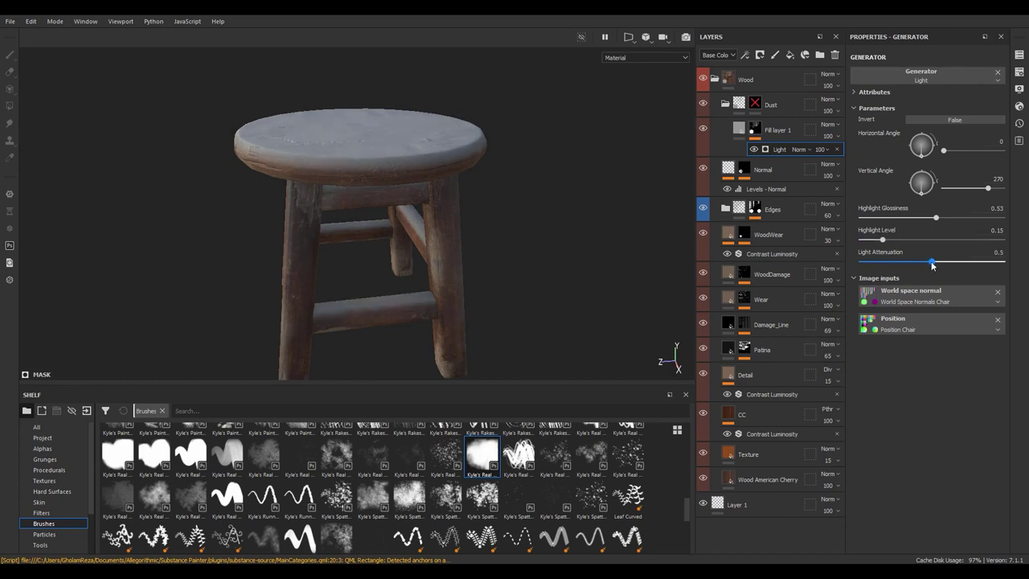
{"action": "left_click_drag", "start_coordinate": [926, 262], "coordinate": [903, 267]}
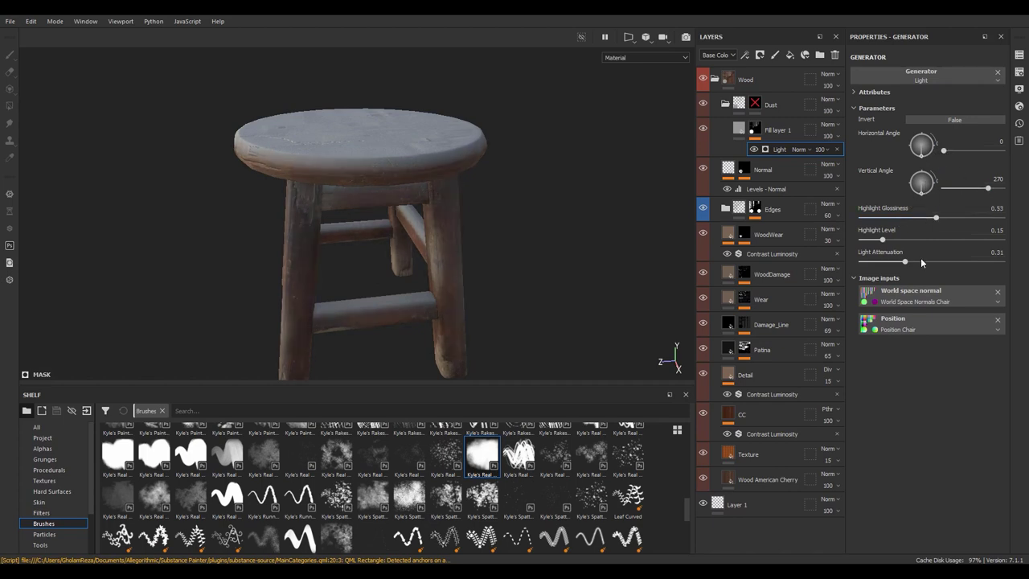
{"action": "mouse_move", "coordinate": [489, 216]}
{"action": "left_mouse_down", "text": "alt"}
{"action": "mouse_move", "coordinate": [366, 208]}
{"action": "mouse_move", "coordinate": [336, 188]}
{"action": "left_mouse_up", "text": "alt"}
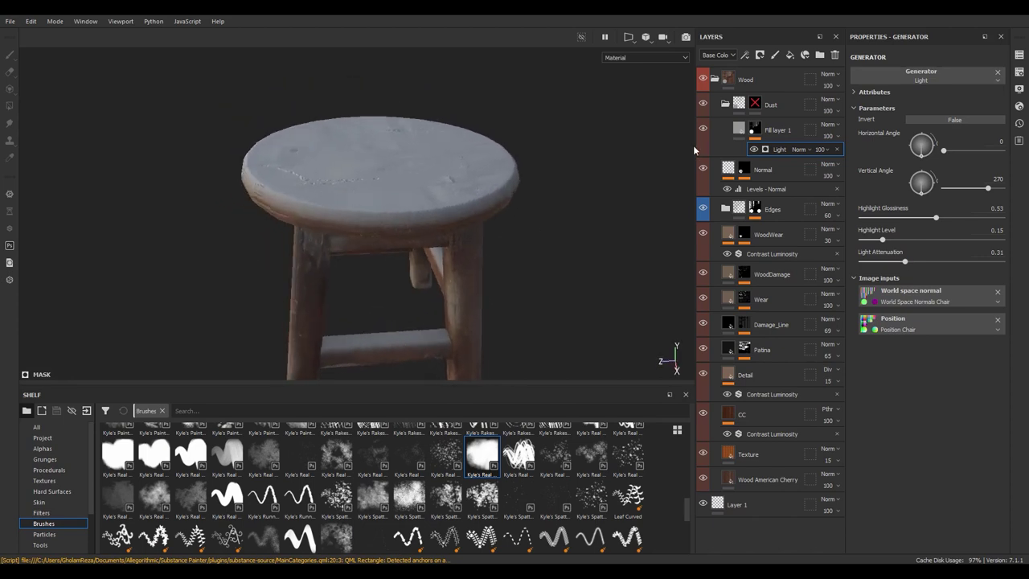
Re-enable the Dust mask and add a Grunge Wipe Brushed Large grayscale fill to it
{"action": "left_click", "coordinate": [758, 107], "text": "shift"}
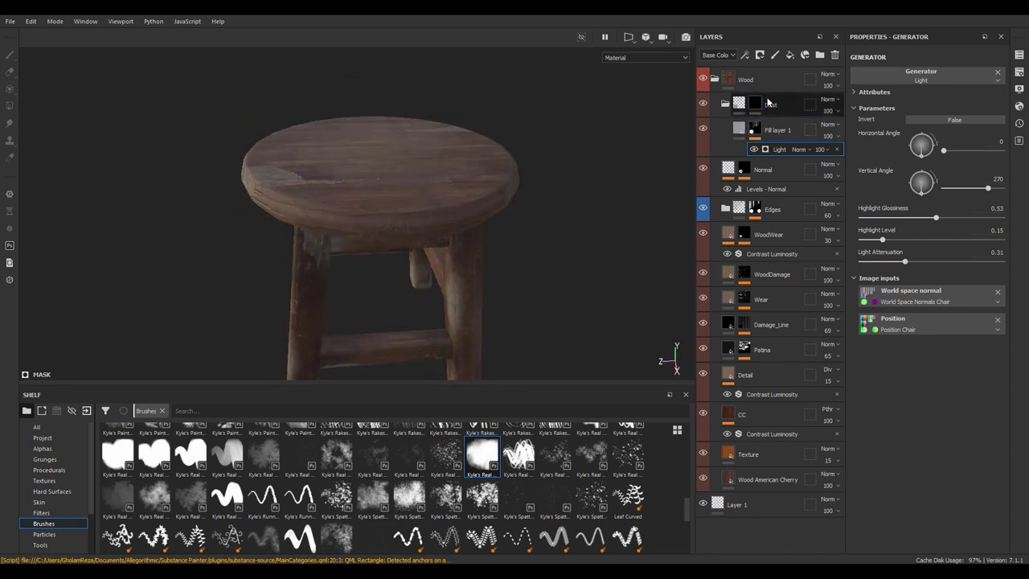
{"action": "left_click", "coordinate": [769, 105]}
{"action": "left_click", "coordinate": [760, 55]}
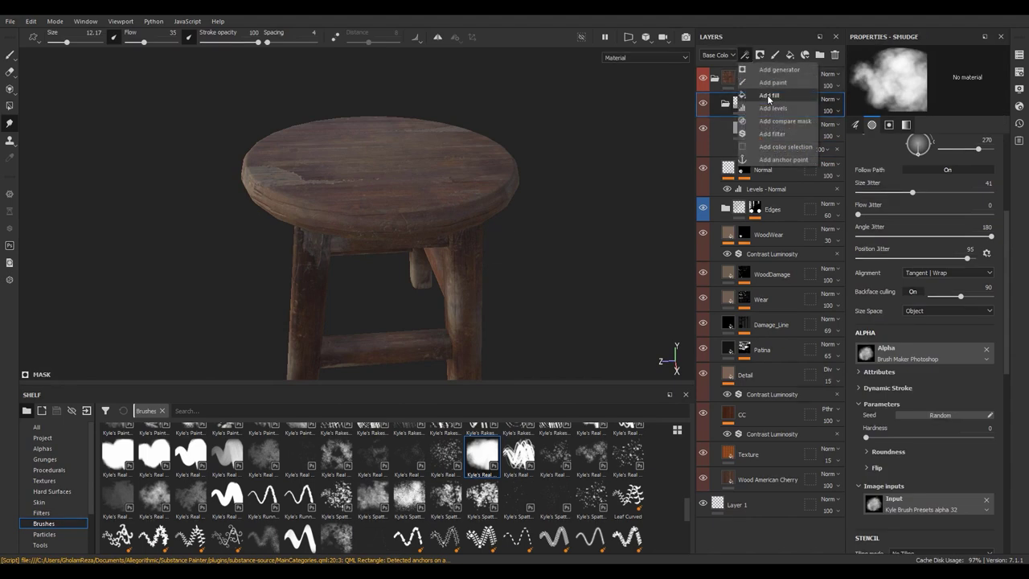
{"action": "left_click", "coordinate": [776, 101]}
{"action": "left_click", "coordinate": [909, 203]}
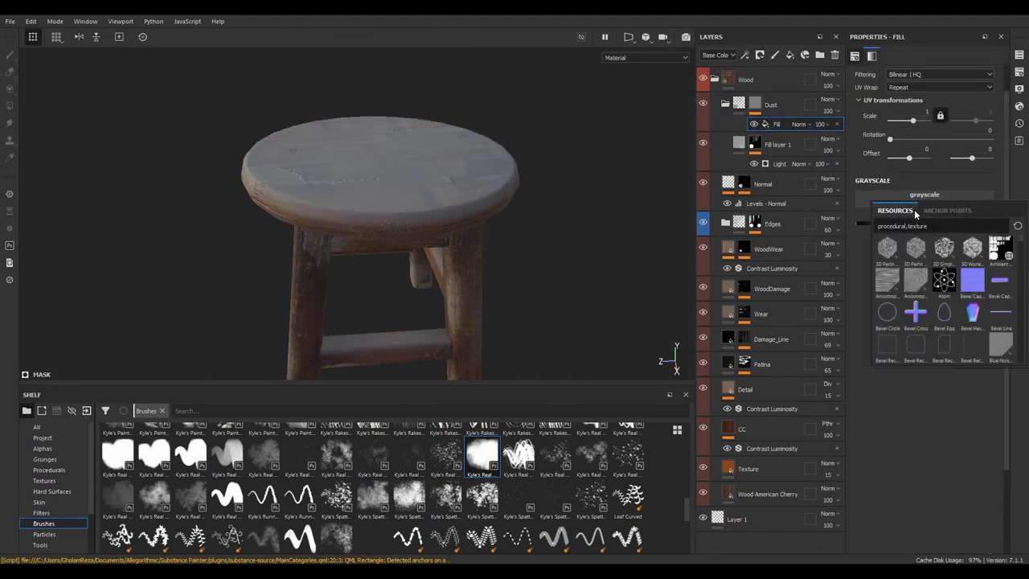
{"action": "type", "text": "wipe"}
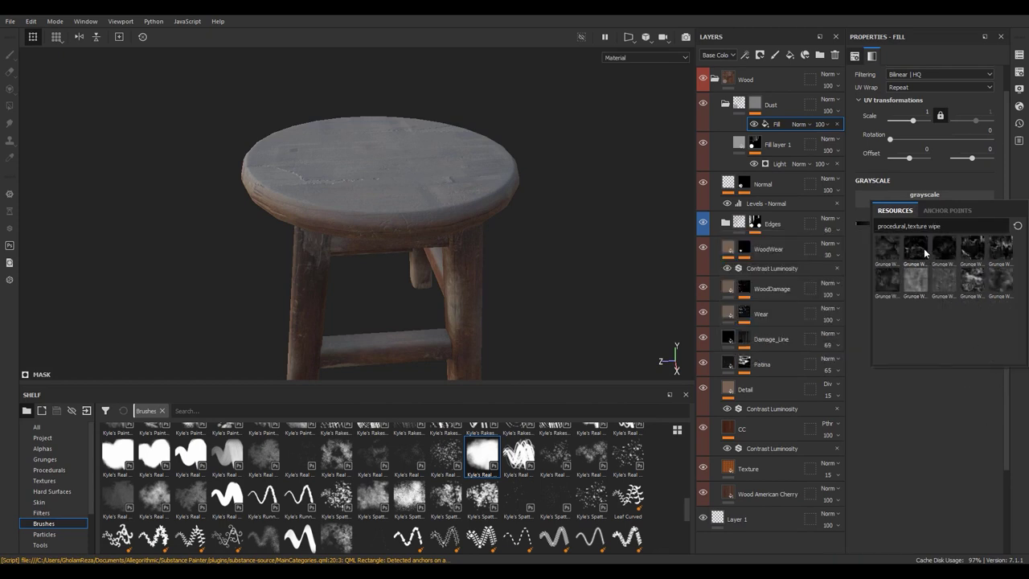
{"action": "mouse_move", "coordinate": [943, 249]}
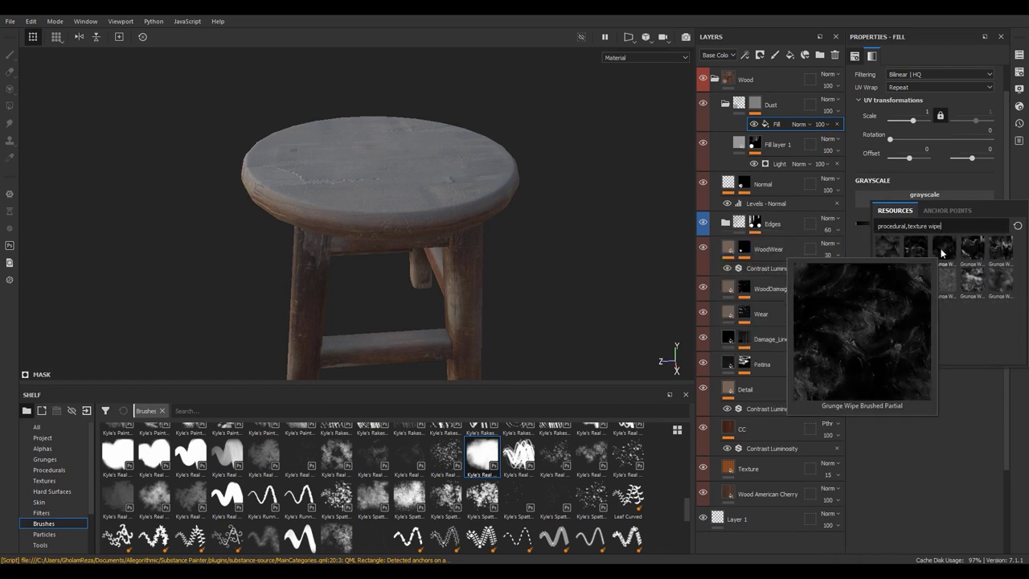
{"action": "left_click", "coordinate": [938, 251]}
{"action": "mouse_move", "coordinate": [474, 205]}
{"action": "left_mouse_down", "text": "alt"}
{"action": "mouse_move", "coordinate": [300, 259]}
{"action": "mouse_move", "coordinate": [230, 211]}
{"action": "mouse_move", "coordinate": [296, 173]}
{"action": "mouse_move", "coordinate": [361, 166]}
{"action": "mouse_move", "coordinate": [289, 118]}
{"action": "mouse_move", "coordinate": [416, 216]}
{"action": "mouse_move", "coordinate": [450, 206]}
{"action": "mouse_move", "coordinate": [455, 222]}
{"action": "mouse_move", "coordinate": [499, 213]}
{"action": "left_mouse_up", "text": "alt"}
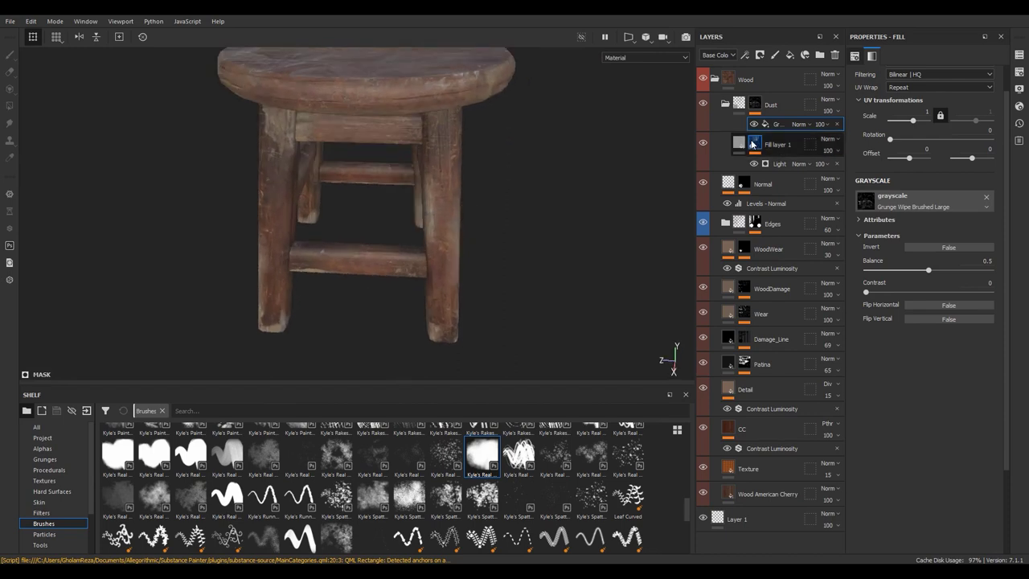
{"action": "left_click", "coordinate": [777, 163]}
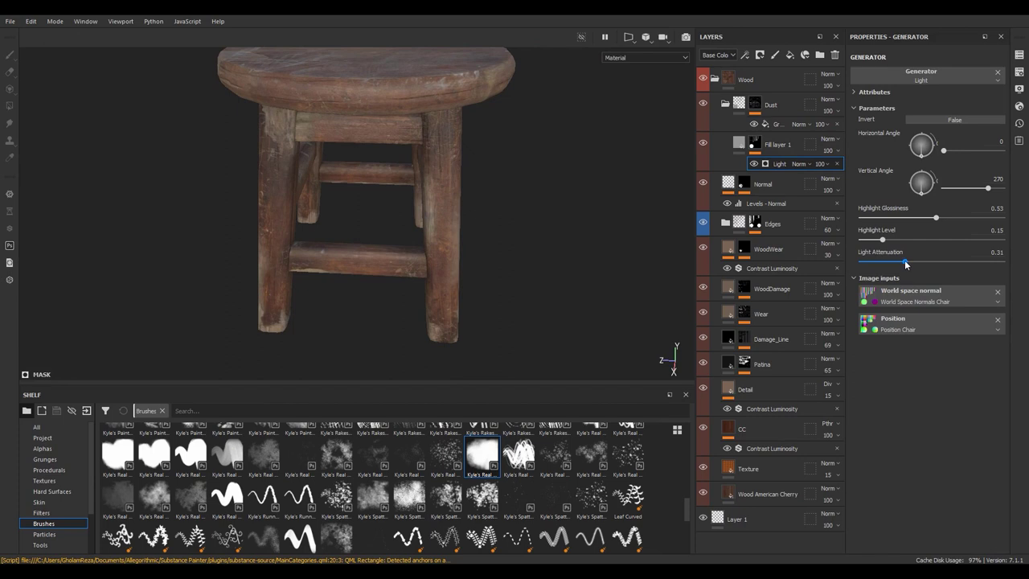
Lower the Light attenuation and set highlight level to 0.22, then select the grunge fill
{"action": "left_click_drag", "start_coordinate": [907, 261], "coordinate": [885, 263]}
{"action": "mouse_move", "coordinate": [886, 244]}
{"action": "left_mouse_down"}
{"action": "mouse_move", "coordinate": [922, 243]}
{"action": "mouse_move", "coordinate": [903, 243]}
{"action": "left_mouse_up"}
{"action": "mouse_move", "coordinate": [515, 218]}
{"action": "left_mouse_down", "text": "alt"}
{"action": "mouse_move", "coordinate": [424, 194]}
{"action": "mouse_move", "coordinate": [431, 232]}
{"action": "left_mouse_up", "text": "alt"}
{"action": "mouse_move", "coordinate": [431, 232]}
{"action": "right_mouse_down", "text": "alt"}
{"action": "mouse_move", "coordinate": [412, 299]}
{"action": "mouse_move", "coordinate": [367, 274]}
{"action": "right_mouse_up", "text": "alt"}
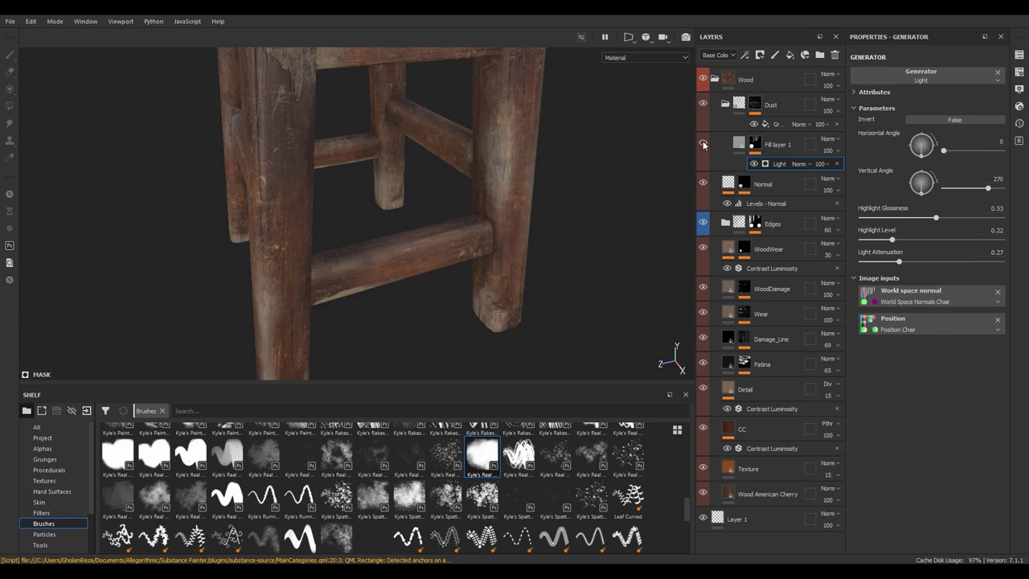
{"action": "left_click_drag", "start_coordinate": [445, 250], "coordinate": [378, 241], "text": "alt"}
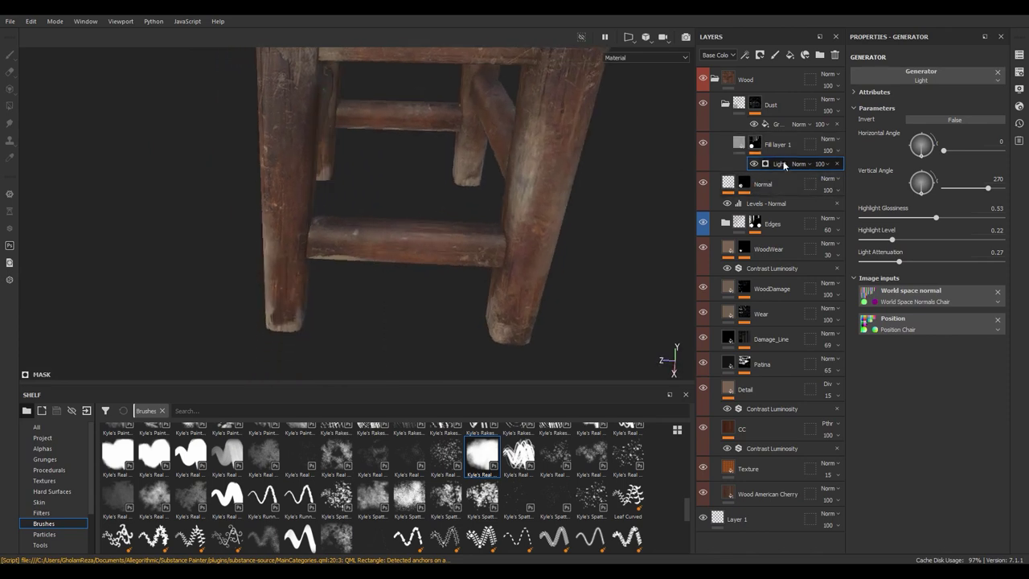
{"action": "left_click", "coordinate": [776, 125]}
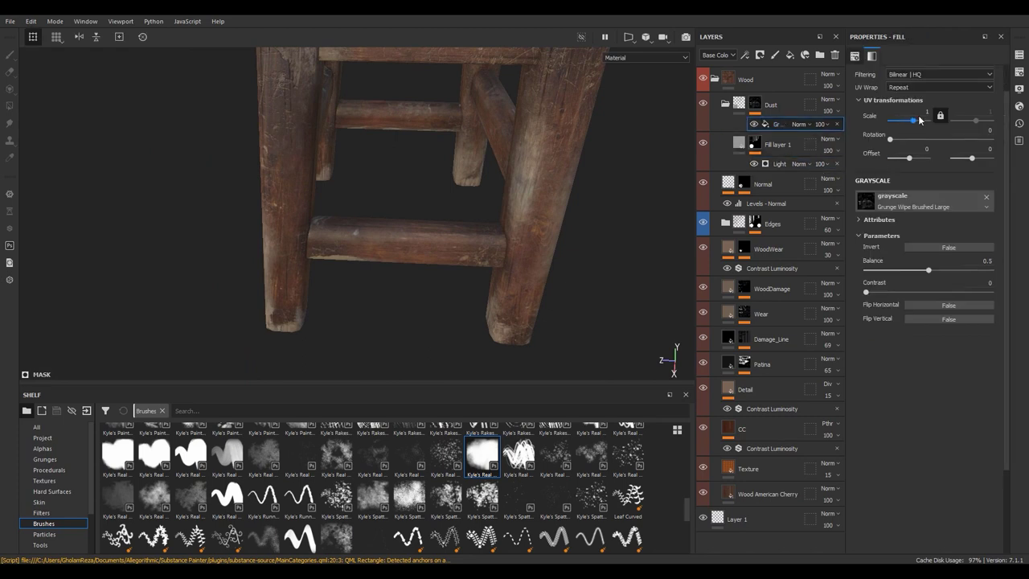
Switch the Dust mask's grunge fill to tri-planar projection
{"action": "left_click_drag", "start_coordinate": [914, 122], "coordinate": [917, 122]}
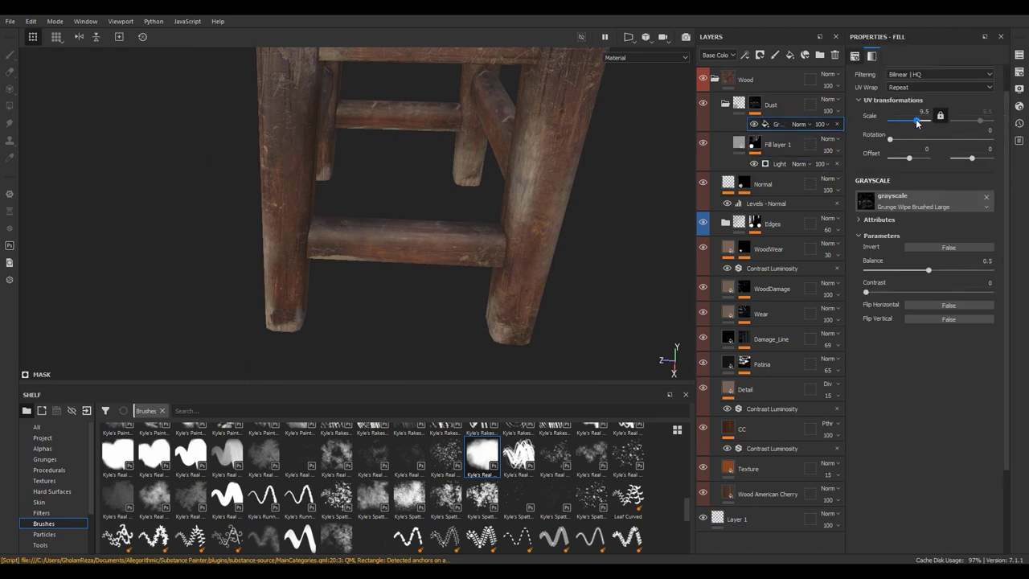
{"action": "mouse_move", "coordinate": [434, 233]}
{"action": "left_mouse_down", "text": "alt"}
{"action": "mouse_move", "coordinate": [410, 252]}
{"action": "mouse_move", "coordinate": [409, 273]}
{"action": "left_mouse_up", "text": "alt"}
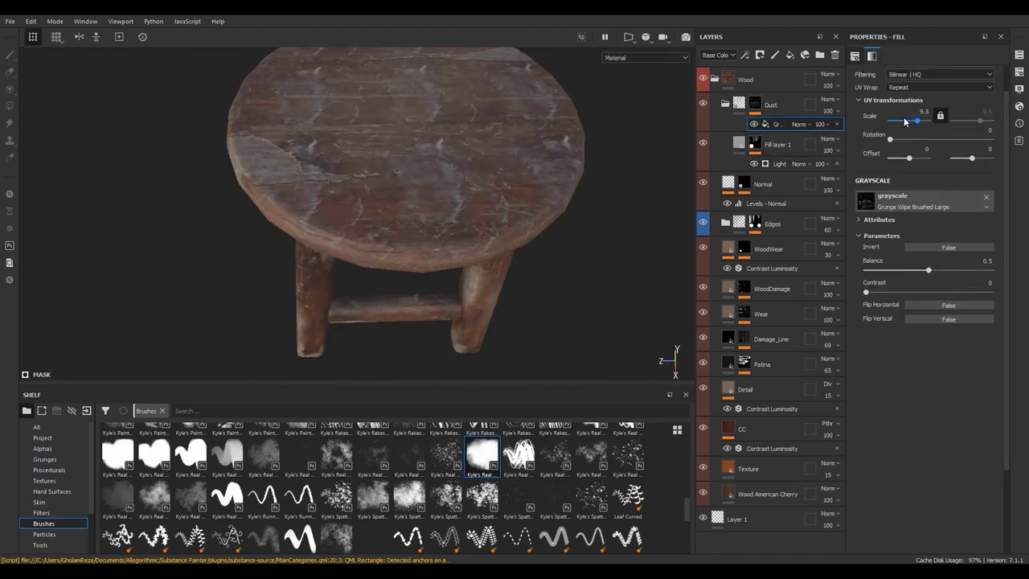
{"action": "left_click", "coordinate": [898, 74]}
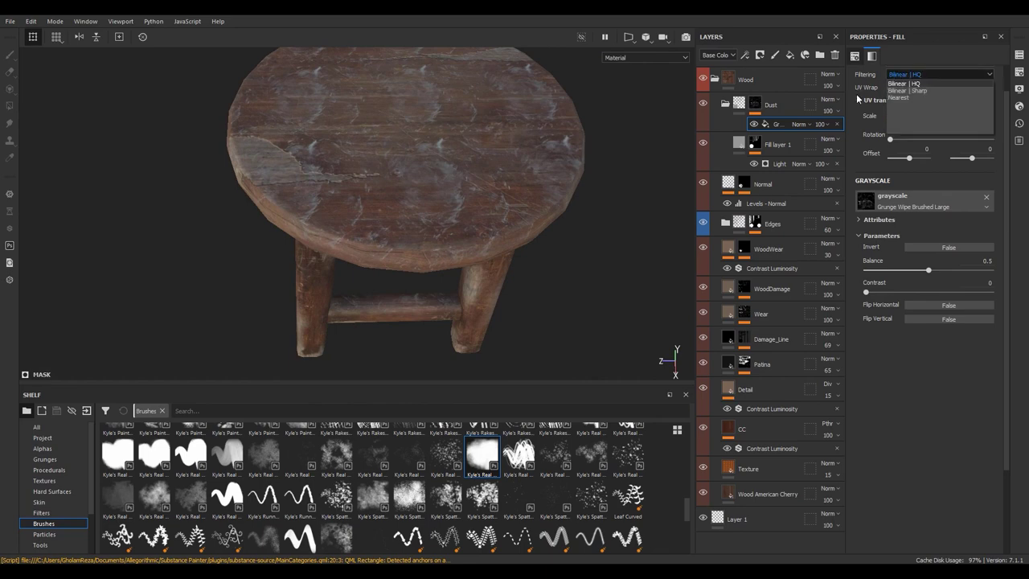
{"action": "left_click", "coordinate": [856, 95]}
{"action": "left_click", "coordinate": [908, 94]}
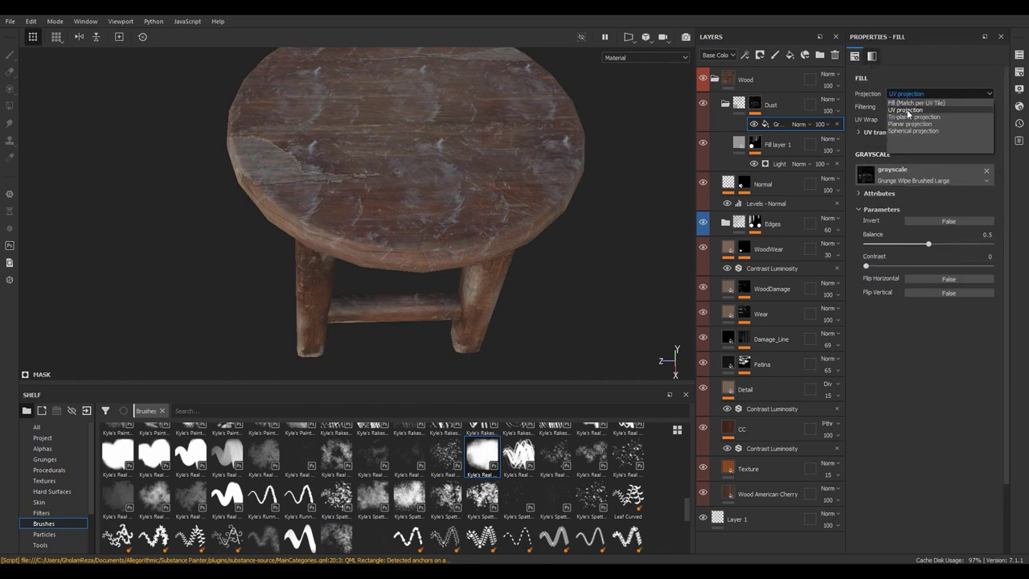
{"action": "left_click", "coordinate": [909, 117]}
{"action": "left_click_drag", "start_coordinate": [504, 179], "coordinate": [525, 170], "text": "alt"}
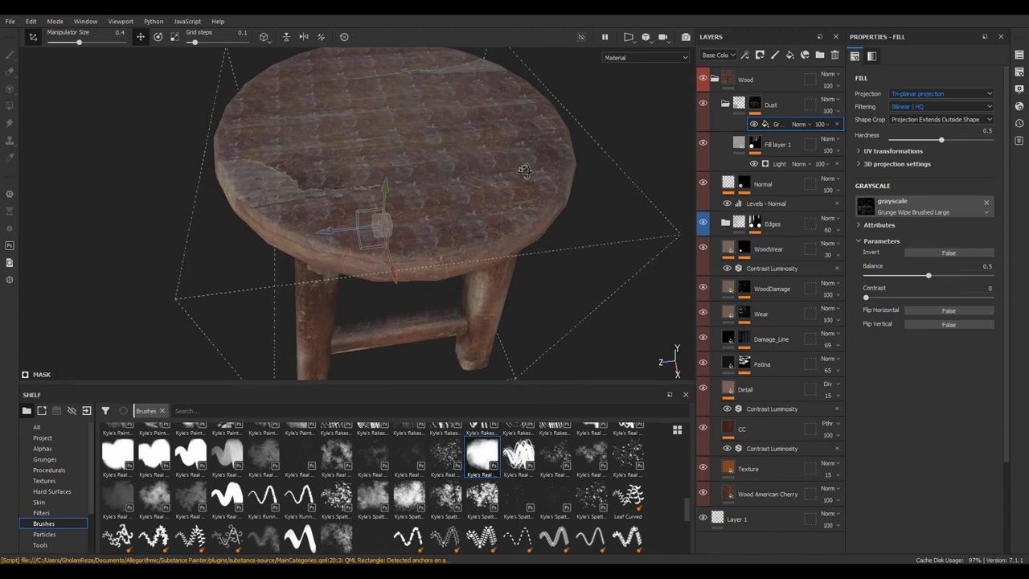
{"action": "left_click", "coordinate": [904, 94]}
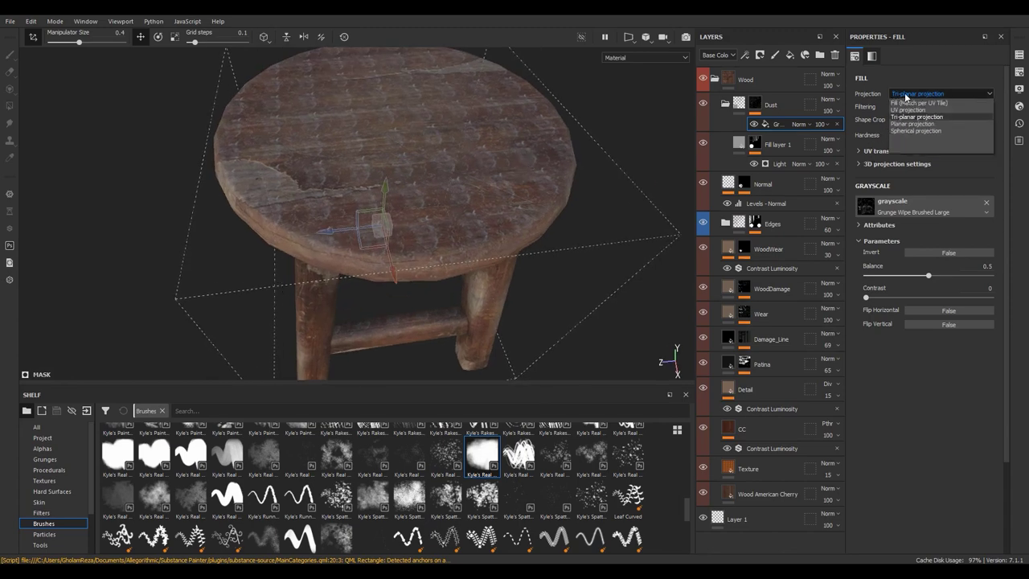
{"action": "left_click", "coordinate": [905, 97]}
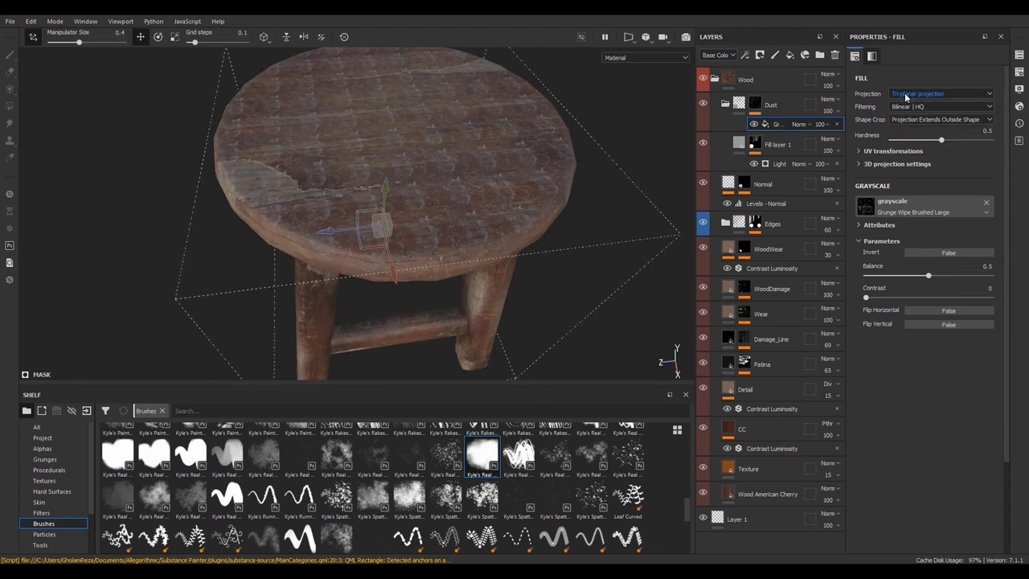
Reduce the grunge fill's UV scale to about 3.61
{"action": "left_click", "coordinate": [861, 151]}
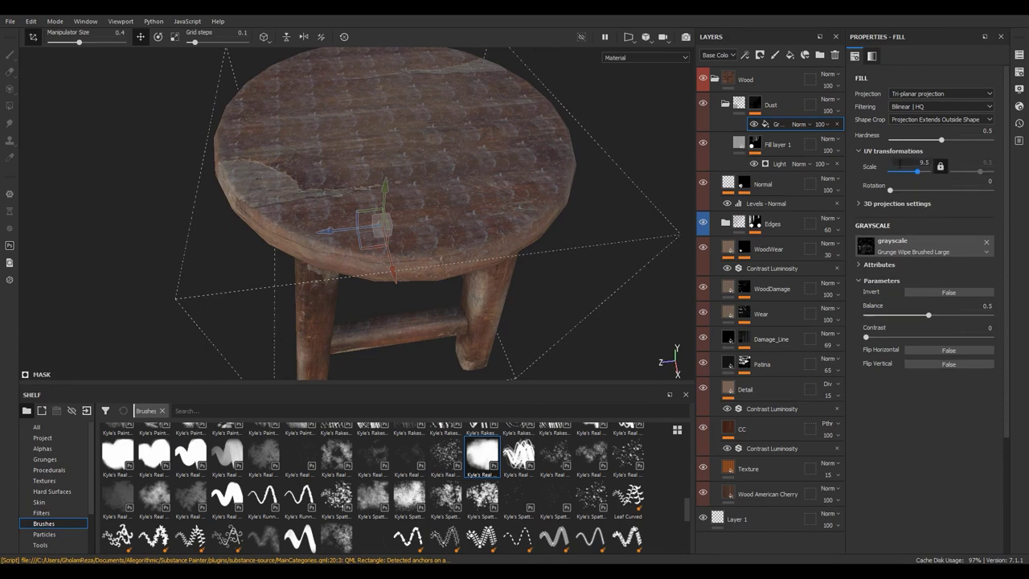
{"action": "left_click_drag", "start_coordinate": [917, 171], "coordinate": [914, 177]}
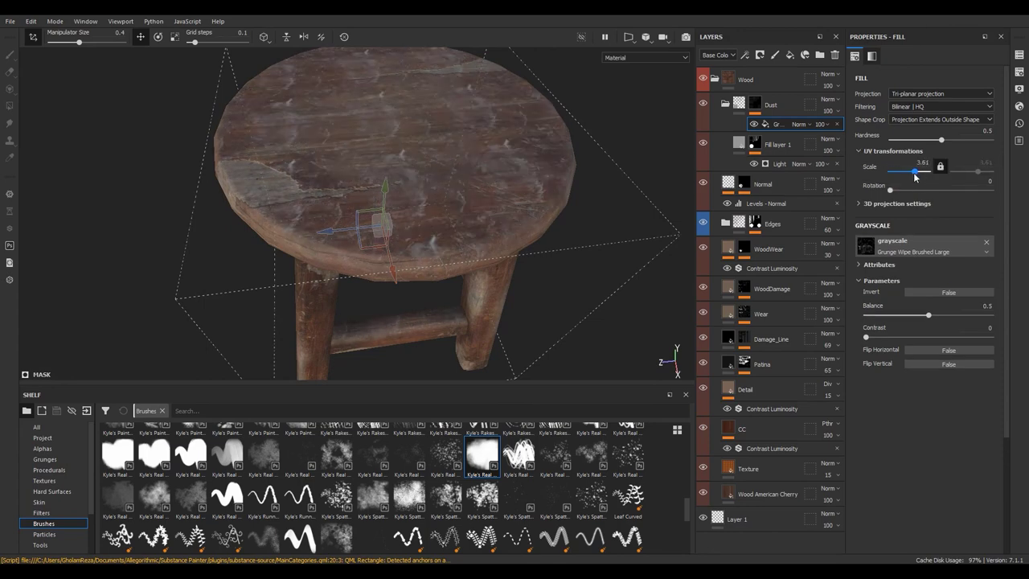
{"action": "left_click", "coordinate": [922, 162]}
Set the grunge fill's scale to 1
{"action": "type", "text": "1"}
{"action": "key", "text": "Return"}
{"action": "mouse_move", "coordinate": [373, 194]}
{"action": "left_mouse_down", "text": "alt"}
{"action": "mouse_move", "coordinate": [366, 181]}
{"action": "mouse_move", "coordinate": [246, 128]}
{"action": "mouse_move", "coordinate": [338, 136]}
{"action": "left_mouse_up", "text": "alt"}
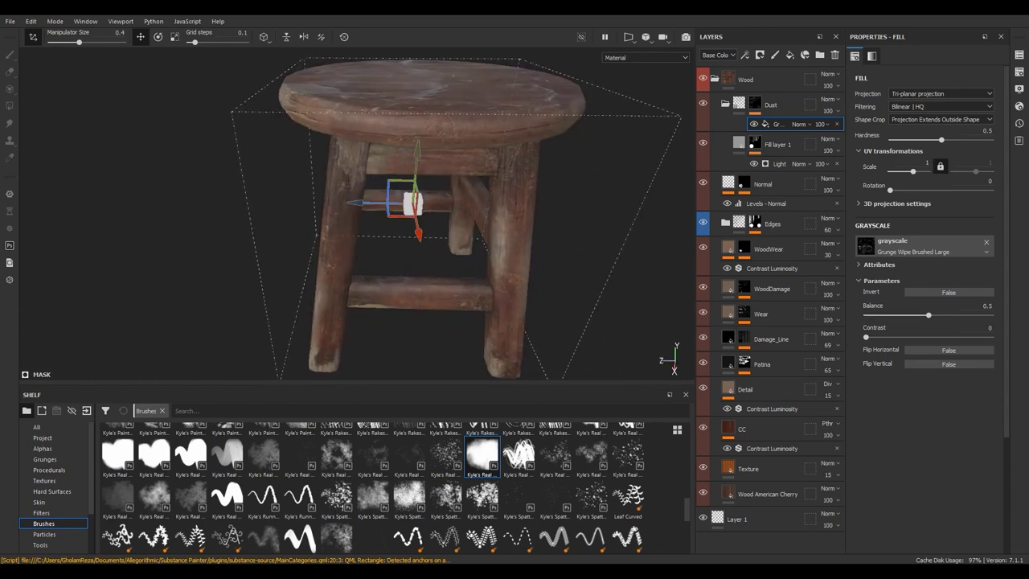
{"action": "mouse_move", "coordinate": [281, 252]}
{"action": "left_mouse_down", "text": "alt"}
{"action": "mouse_move", "coordinate": [330, 214]}
{"action": "mouse_move", "coordinate": [370, 240]}
{"action": "mouse_move", "coordinate": [378, 265]}
{"action": "left_mouse_up", "text": "alt"}
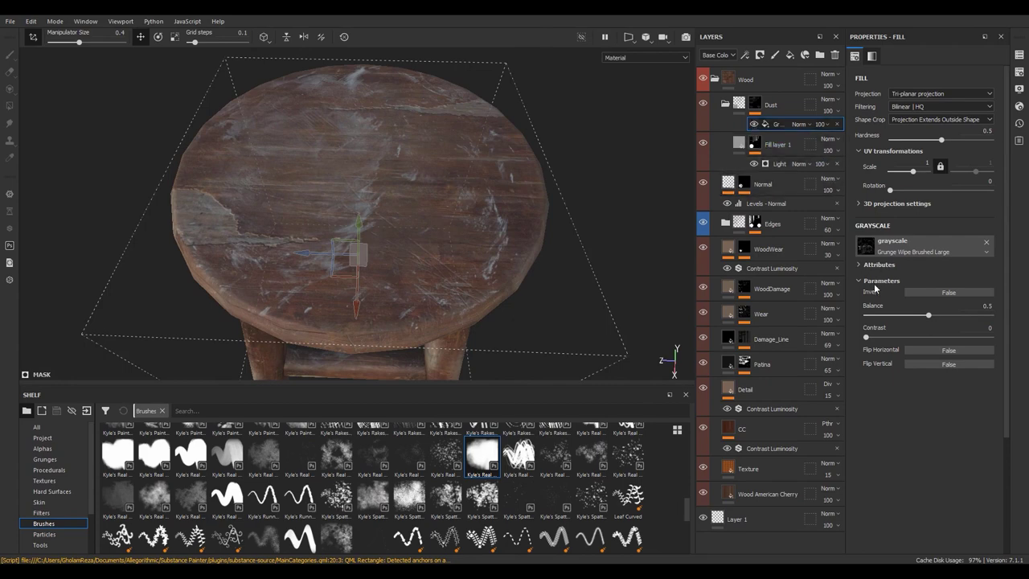
Raise the grunge balance to 0.96 and drop the Dust layer opacity to 10
{"action": "left_click_drag", "start_coordinate": [938, 317], "coordinate": [988, 319]}
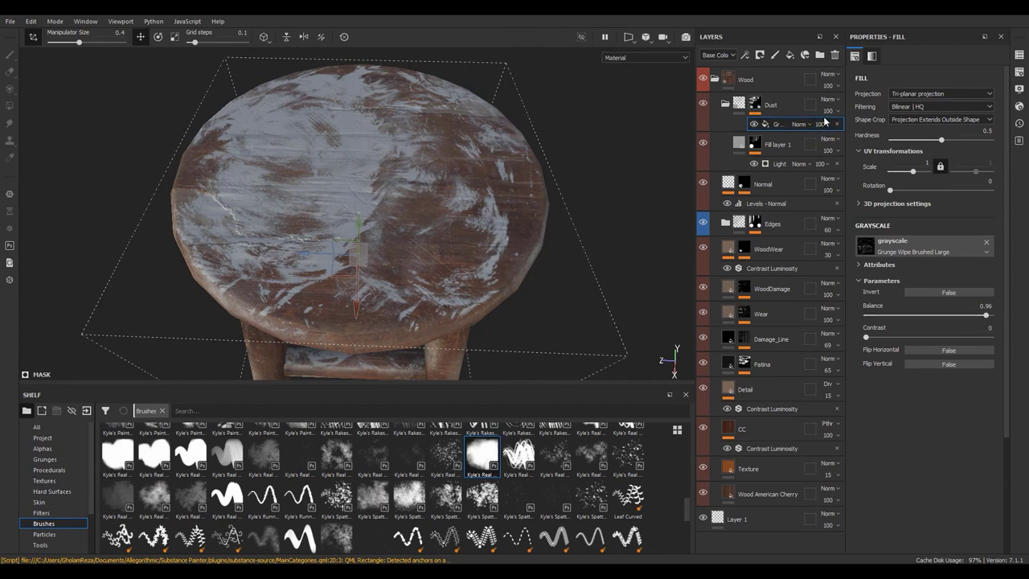
{"action": "left_click_drag", "start_coordinate": [828, 122], "coordinate": [825, 133]}
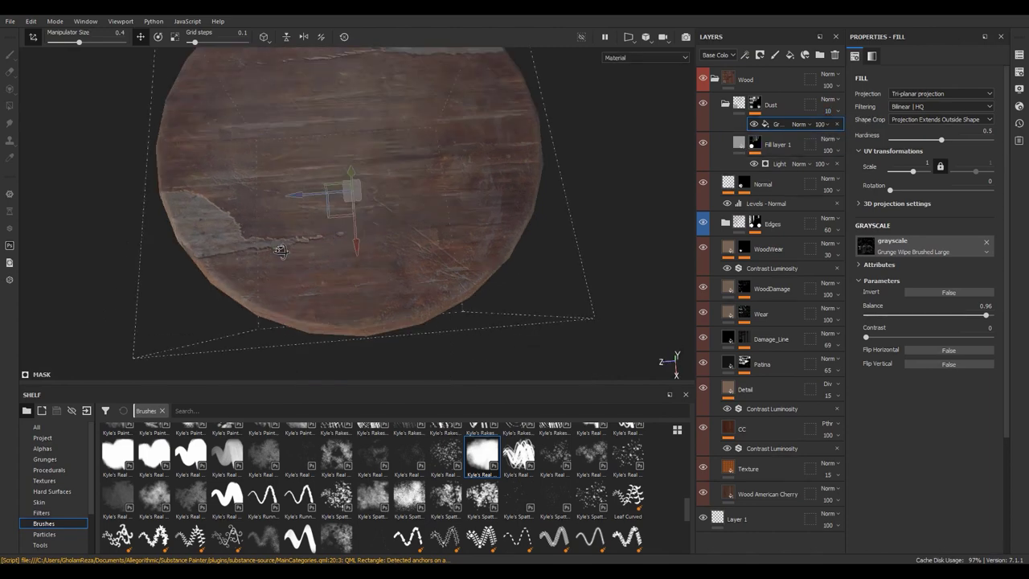
{"action": "left_click_drag", "start_coordinate": [362, 209], "coordinate": [265, 165], "text": "alt"}
{"action": "left_click", "coordinate": [704, 102]}
{"action": "left_click", "coordinate": [704, 103]}
{"action": "left_click", "coordinate": [715, 104]}
Give the Dust folder a green colour tag
{"action": "left_click", "coordinate": [786, 101]}
{"action": "right_click", "coordinate": [785, 99]}
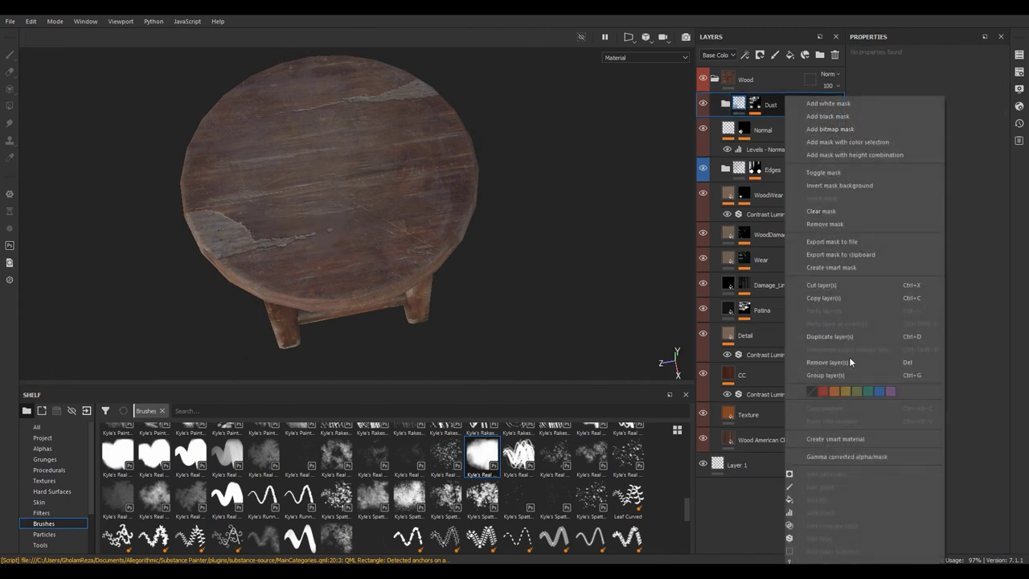
{"action": "left_click", "coordinate": [859, 394]}
{"action": "left_click", "coordinate": [726, 107]}
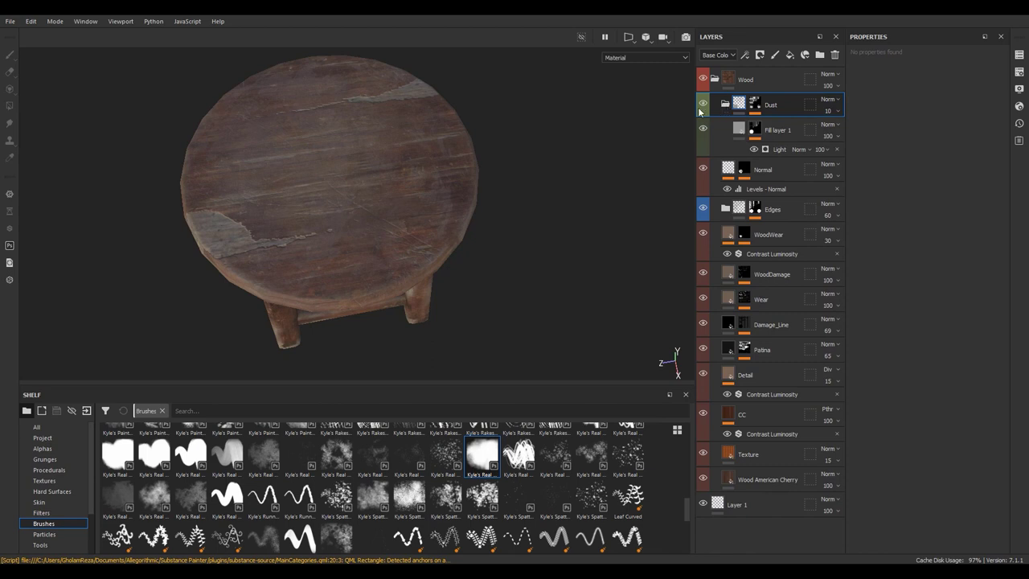
{"action": "scroll", "coordinate": [617, 152], "scroll_direction": "up", "scroll_amount": 3}
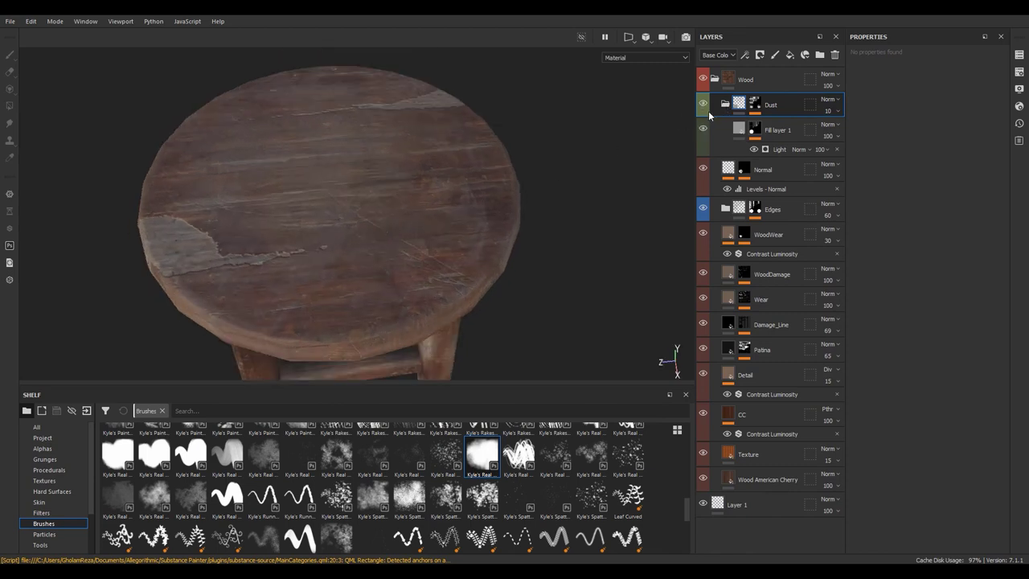
{"action": "left_click", "coordinate": [726, 105]}
Reopen the grunge fill settings and keep its balance at 0.96
{"action": "left_click", "coordinate": [755, 105]}
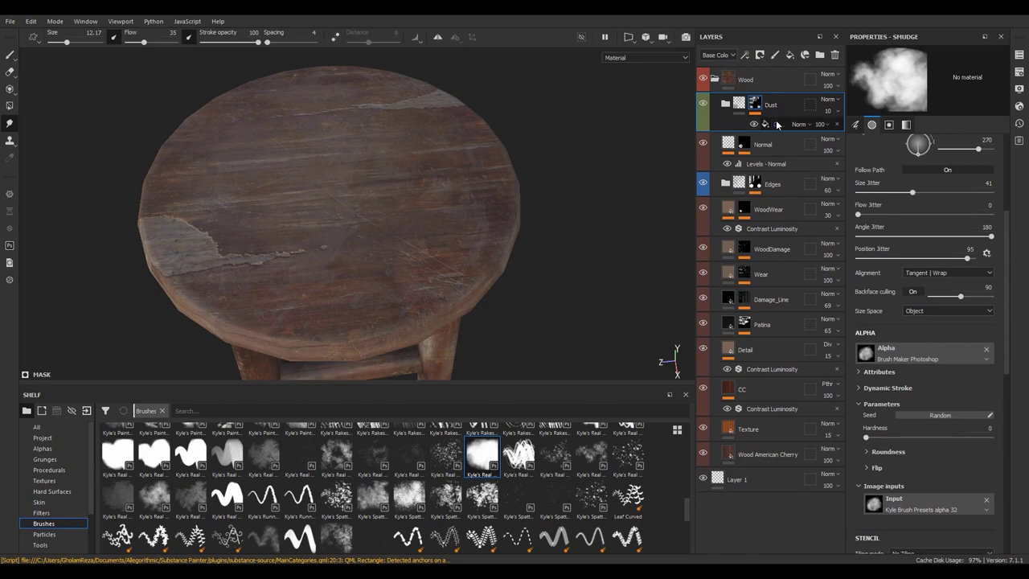
{"action": "left_click", "coordinate": [776, 123]}
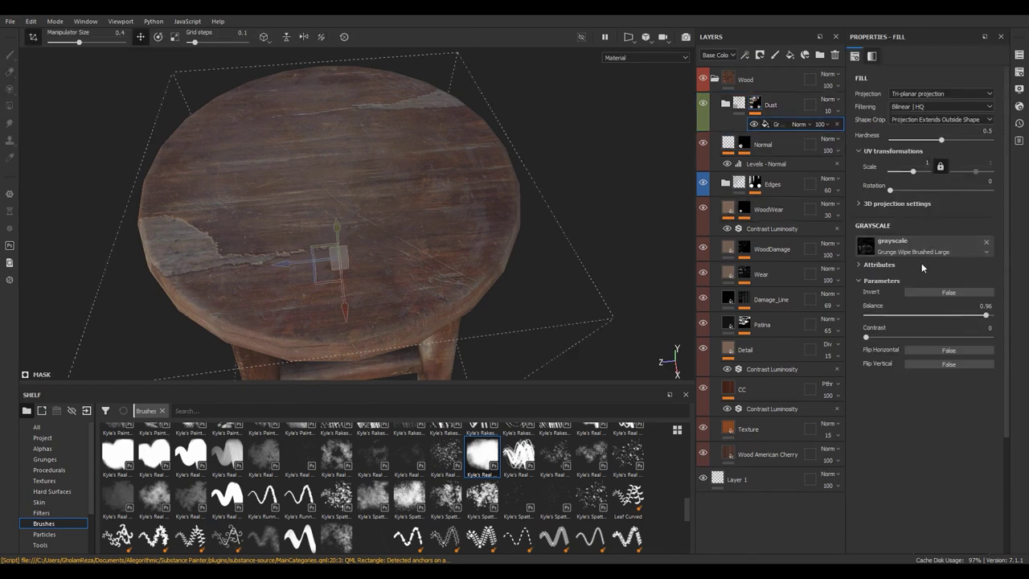
{"action": "left_click_drag", "start_coordinate": [941, 140], "coordinate": [987, 141]}
{"action": "key", "text": "ctrl+z"}
{"action": "left_click_drag", "start_coordinate": [986, 319], "coordinate": [988, 323]}
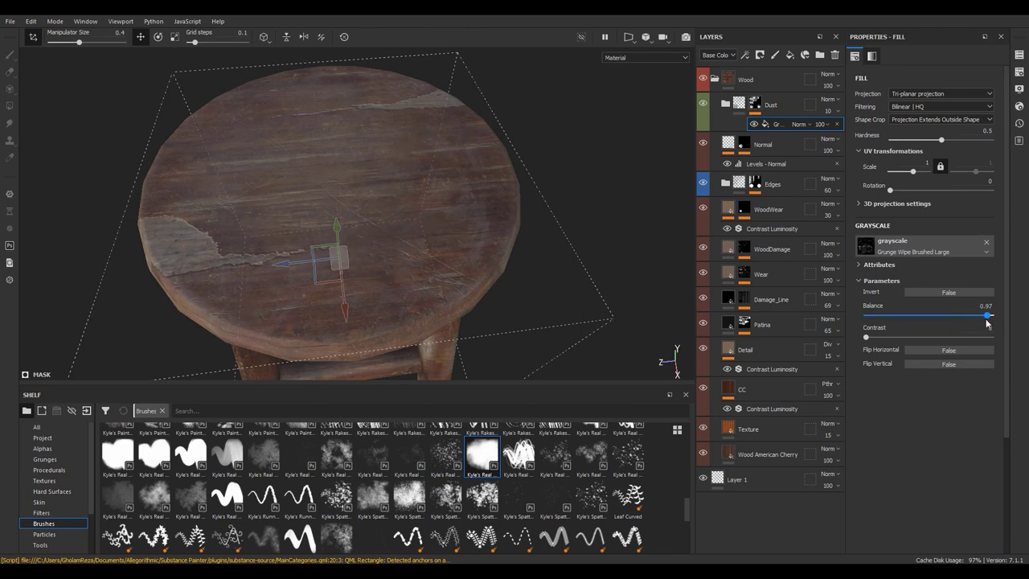
{"action": "left_click_drag", "start_coordinate": [987, 323], "coordinate": [989, 320]}
Lower the Dust folder's opacity to 9
{"action": "left_click", "coordinate": [829, 111]}
{"action": "left_click_drag", "start_coordinate": [826, 131], "coordinate": [826, 132]}
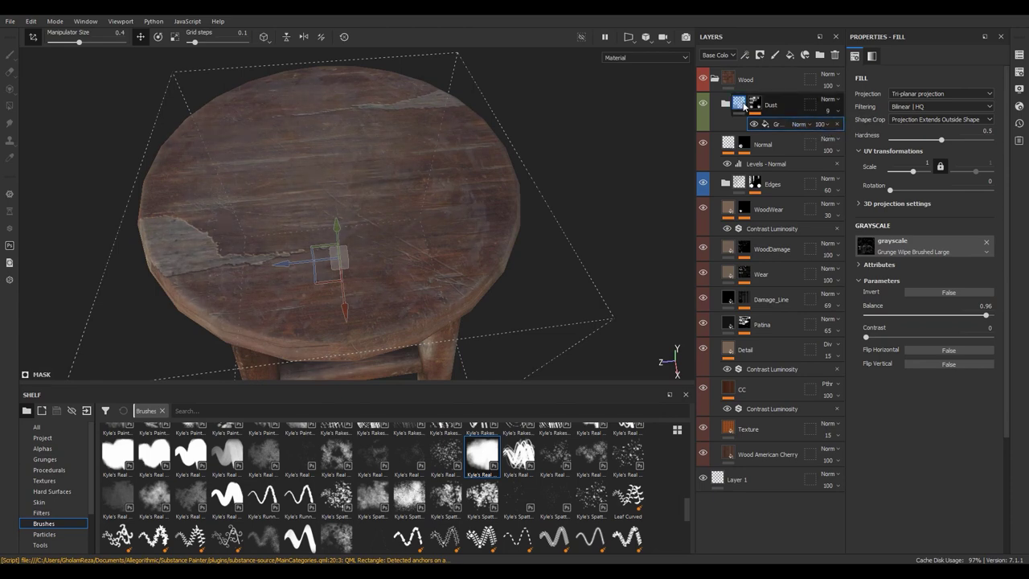
{"action": "left_click", "coordinate": [744, 105]}
{"action": "left_click", "coordinate": [740, 106]}
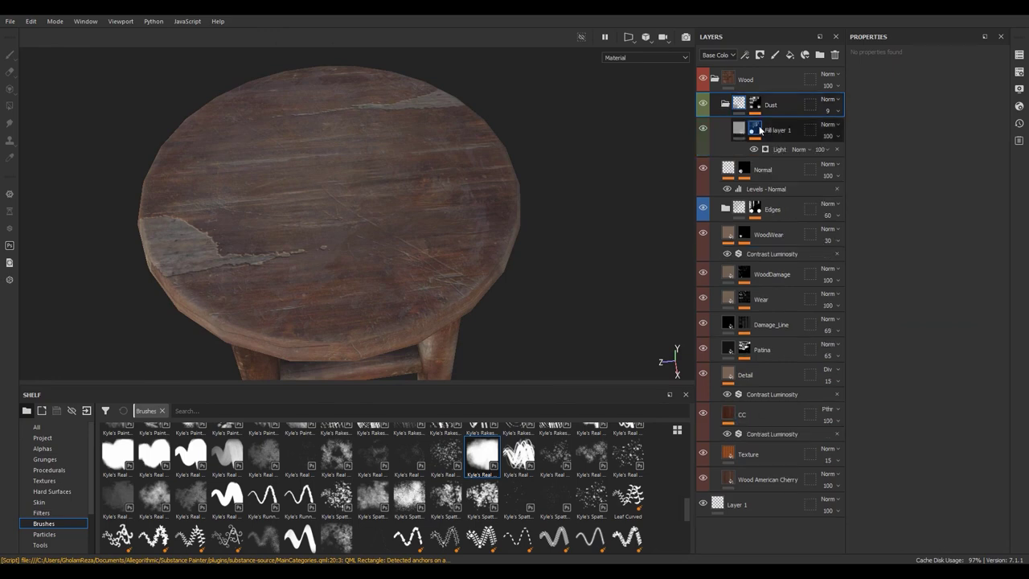
{"action": "left_click", "coordinate": [760, 128]}
{"action": "left_click", "coordinate": [772, 150]}
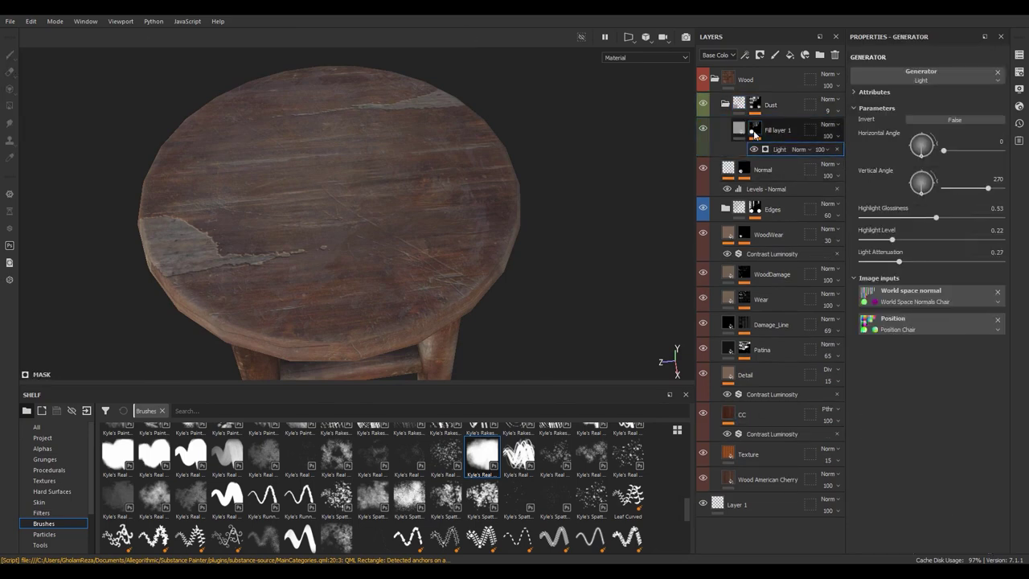
{"action": "left_click", "coordinate": [742, 128]}
{"action": "left_click", "coordinate": [740, 104]}
{"action": "key", "text": "f"}
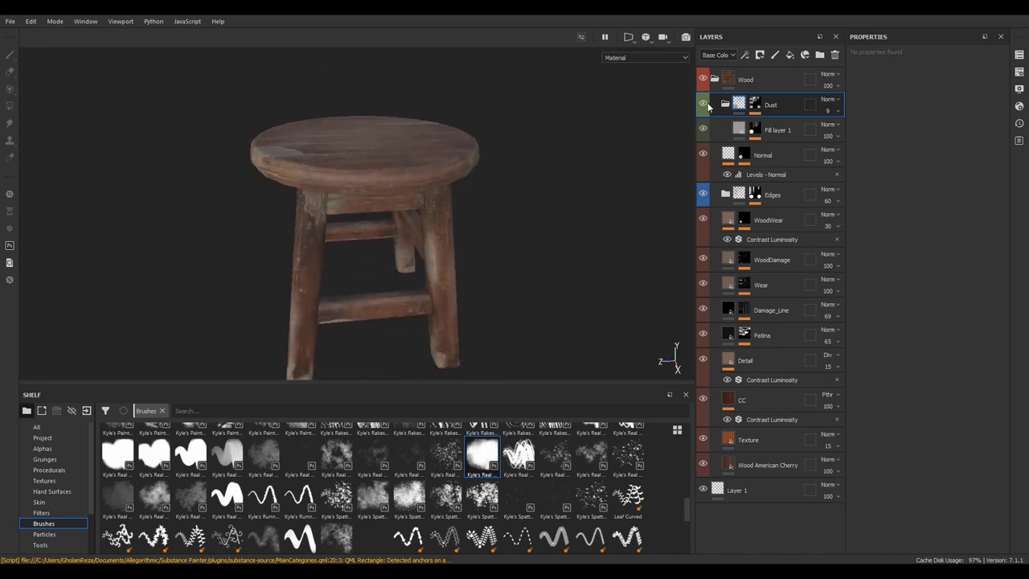
{"action": "mouse_move", "coordinate": [408, 231]}
{"action": "left_mouse_down", "text": "alt"}
{"action": "mouse_move", "coordinate": [464, 310]}
{"action": "mouse_move", "coordinate": [409, 294]}
{"action": "mouse_move", "coordinate": [558, 295]}
{"action": "mouse_move", "coordinate": [436, 294]}
{"action": "mouse_move", "coordinate": [337, 271]}
{"action": "left_mouse_up", "text": "alt"}
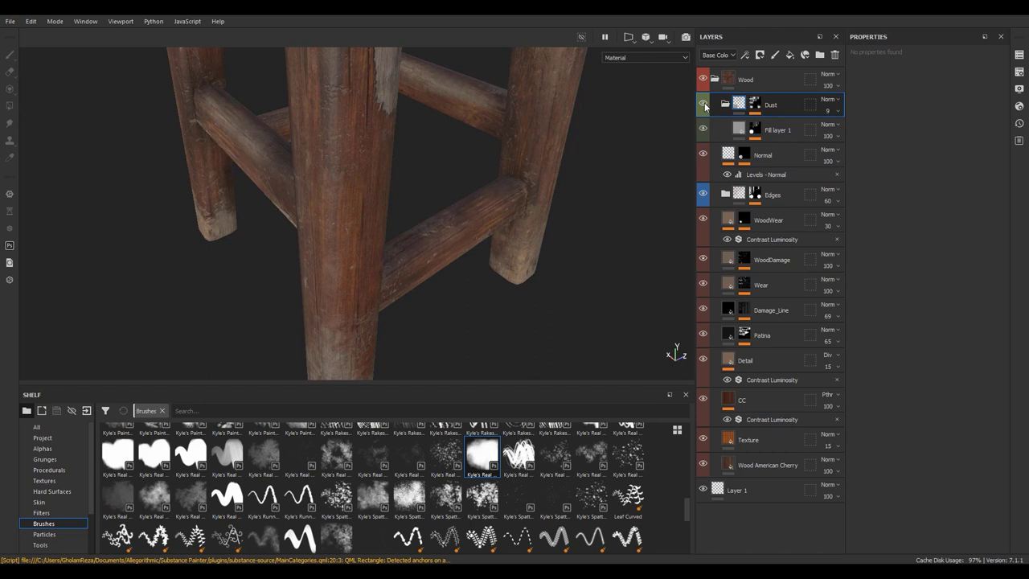
{"action": "mouse_move", "coordinate": [437, 137]}
{"action": "left_mouse_down", "text": "alt"}
{"action": "mouse_move", "coordinate": [469, 179]}
{"action": "mouse_move", "coordinate": [451, 154]}
{"action": "left_mouse_up", "text": "alt"}
{"action": "scroll", "coordinate": [668, 150], "scroll_direction": "up", "scroll_amount": 1}
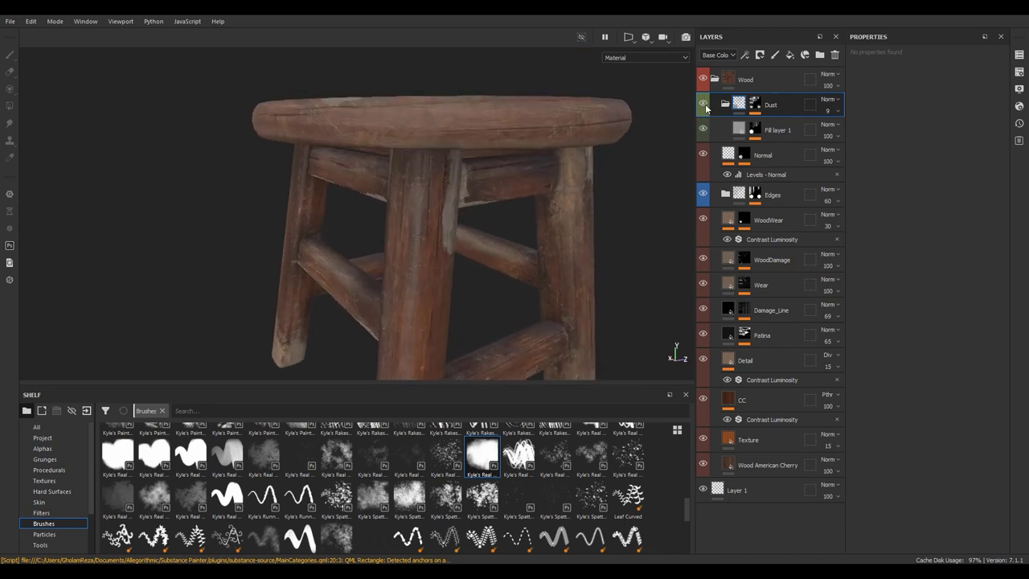
{"action": "mouse_move", "coordinate": [450, 156]}
{"action": "left_mouse_down", "text": "alt"}
{"action": "mouse_move", "coordinate": [366, 236]}
{"action": "mouse_move", "coordinate": [527, 233]}
{"action": "mouse_move", "coordinate": [443, 272]}
{"action": "mouse_move", "coordinate": [416, 200]}
{"action": "mouse_move", "coordinate": [409, 232]}
{"action": "mouse_move", "coordinate": [419, 207]}
{"action": "mouse_move", "coordinate": [329, 233]}
{"action": "mouse_move", "coordinate": [276, 315]}
{"action": "left_mouse_up", "text": "alt"}
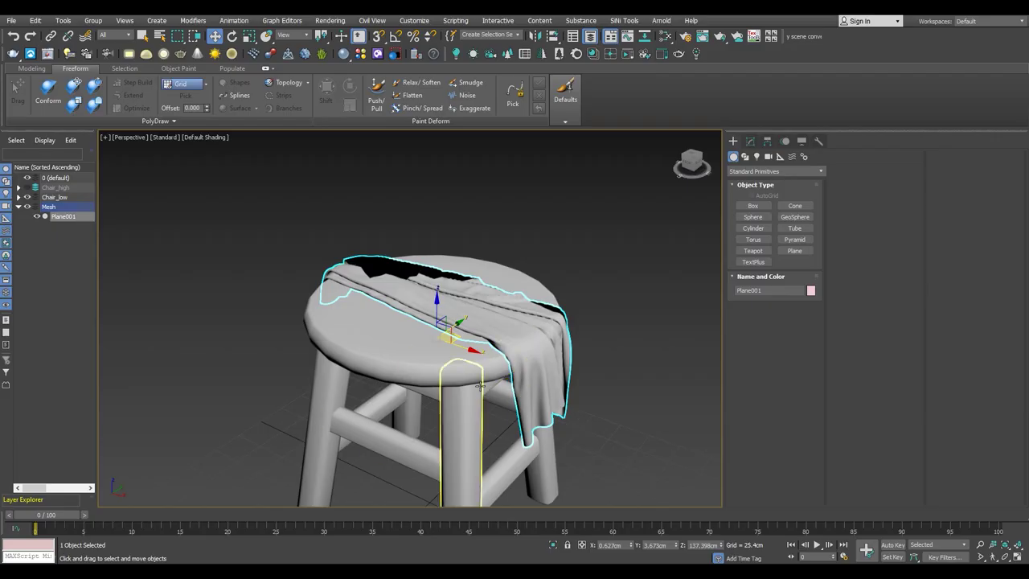
Select only the draped cloth object in the stool scene
{"action": "scroll", "coordinate": [466, 390], "scroll_direction": "down", "scroll_amount": 5}
{"action": "scroll", "coordinate": [456, 389], "scroll_direction": "up", "scroll_amount": 7}
{"action": "scroll", "coordinate": [456, 388], "scroll_direction": "down", "scroll_amount": 4}
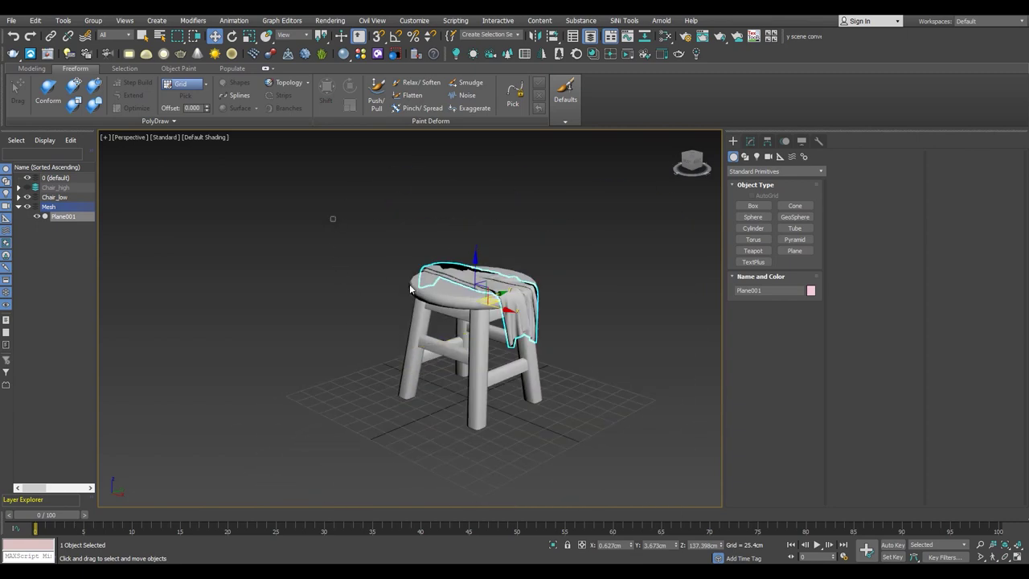
{"action": "left_click_drag", "start_coordinate": [347, 233], "coordinate": [504, 434]}
{"action": "scroll", "coordinate": [509, 355], "scroll_direction": "up", "scroll_amount": 3}
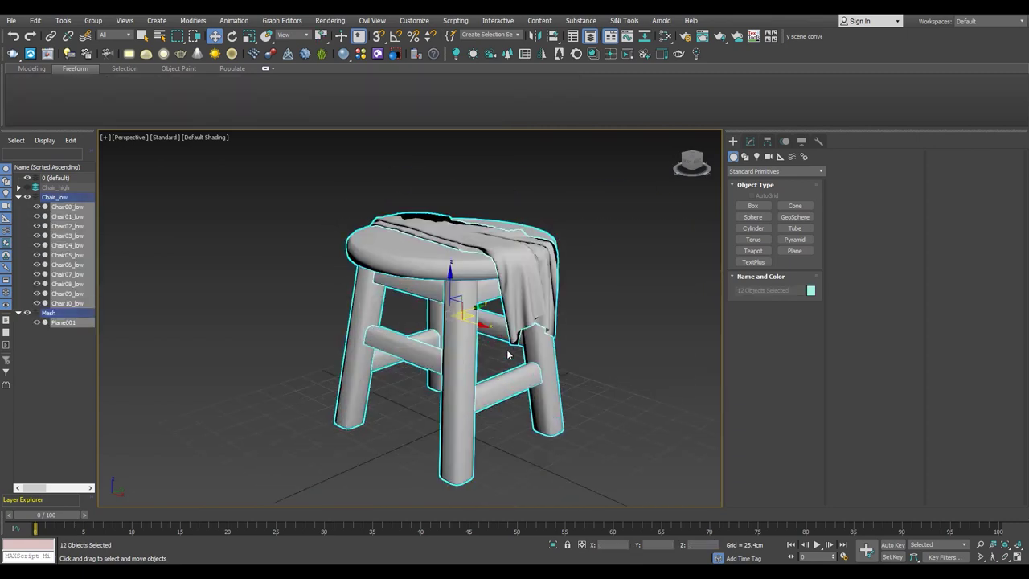
{"action": "middle_click_drag", "start_coordinate": [493, 311], "coordinate": [651, 248], "text": "alt"}
{"action": "left_click", "coordinate": [651, 248]}
{"action": "left_click", "coordinate": [614, 258]}
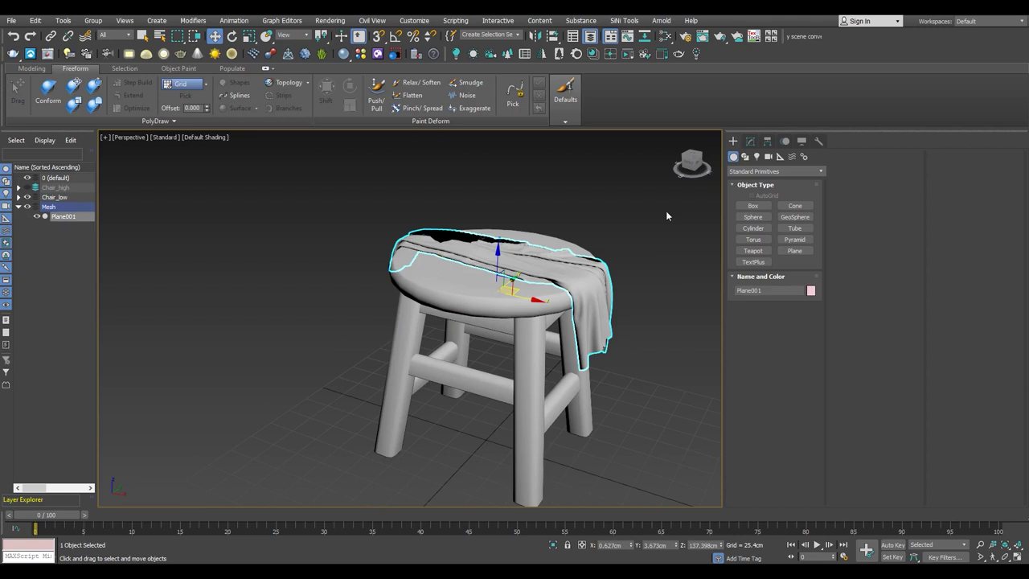
Rename the cloth object to 'Cloth' and open the Slate Material Editor full screen
{"action": "left_click", "coordinate": [749, 290]}
{"action": "type", "text": "Cloth"}
{"action": "right_click", "coordinate": [745, 289]}
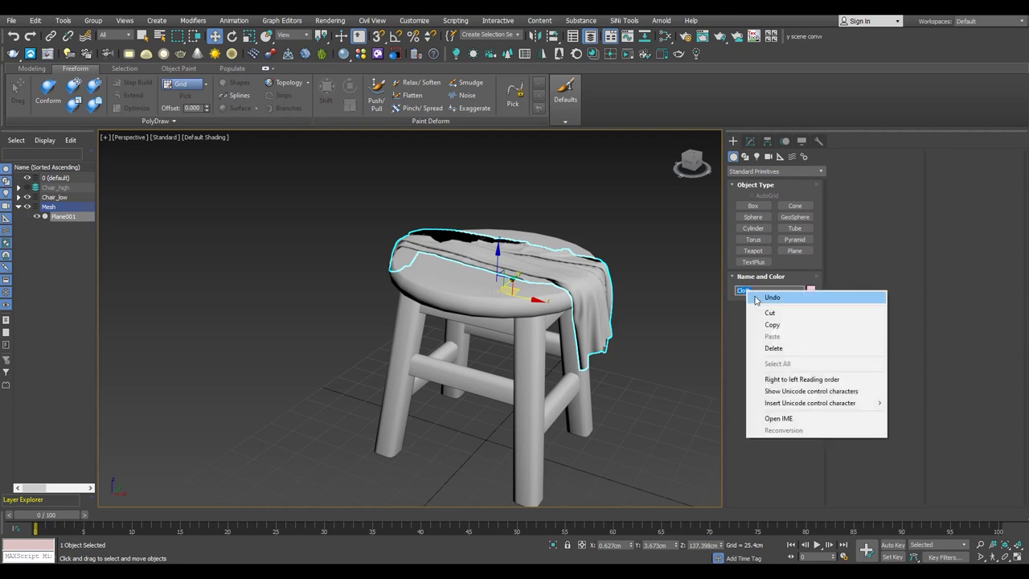
{"action": "left_click", "coordinate": [764, 325]}
{"action": "key", "text": "Return"}
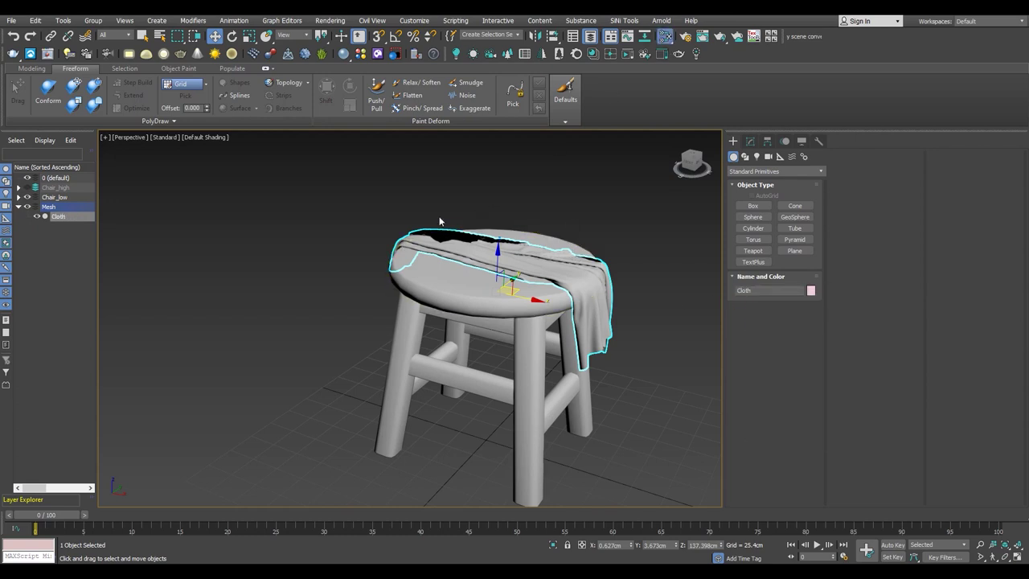
{"action": "key", "text": "m"}
{"action": "left_click", "coordinate": [486, 37]}
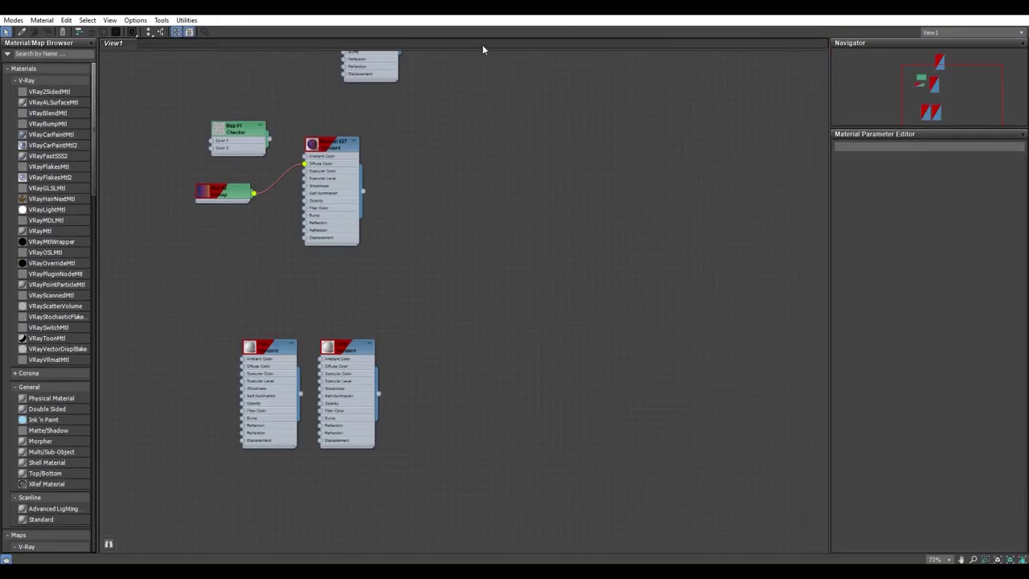
Add and delete a trial Standard material, review the Cloth material, then close the editor
{"action": "left_click_drag", "start_coordinate": [483, 359], "coordinate": [480, 359]}
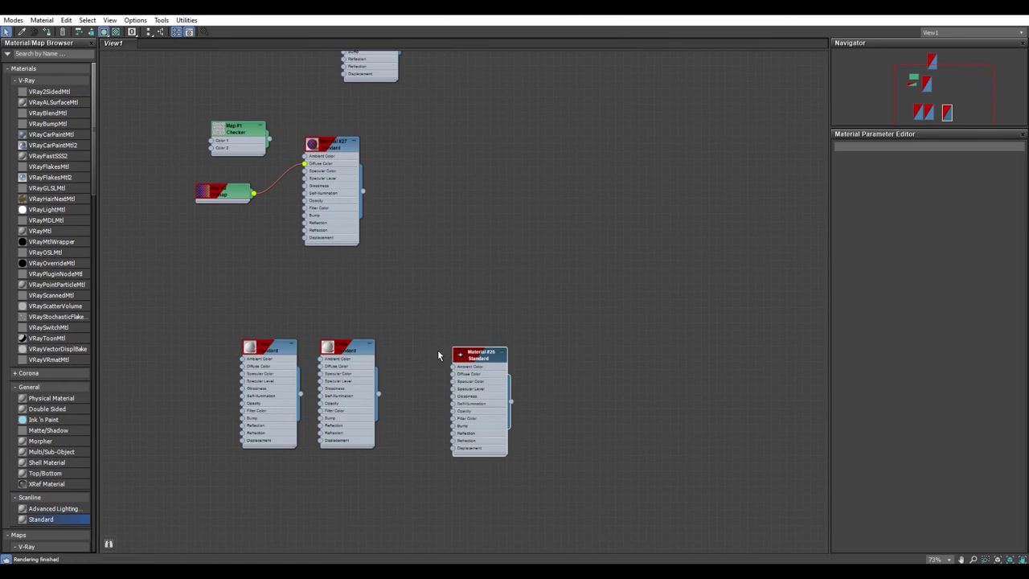
{"action": "scroll", "coordinate": [438, 349], "scroll_direction": "down", "scroll_amount": 2}
{"action": "double_click", "coordinate": [474, 354]}
{"action": "key", "text": "Delete"}
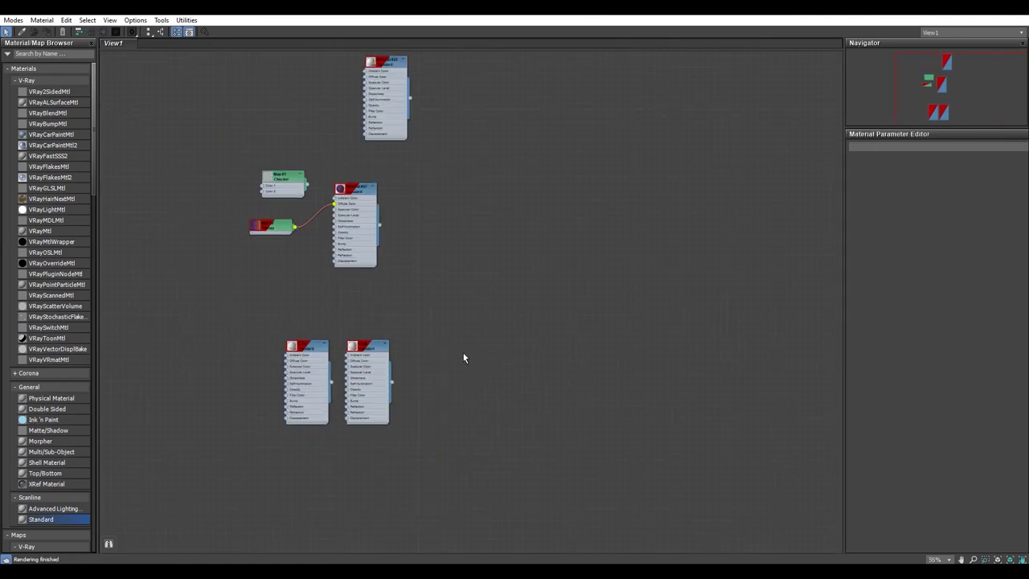
{"action": "double_click", "coordinate": [359, 358]}
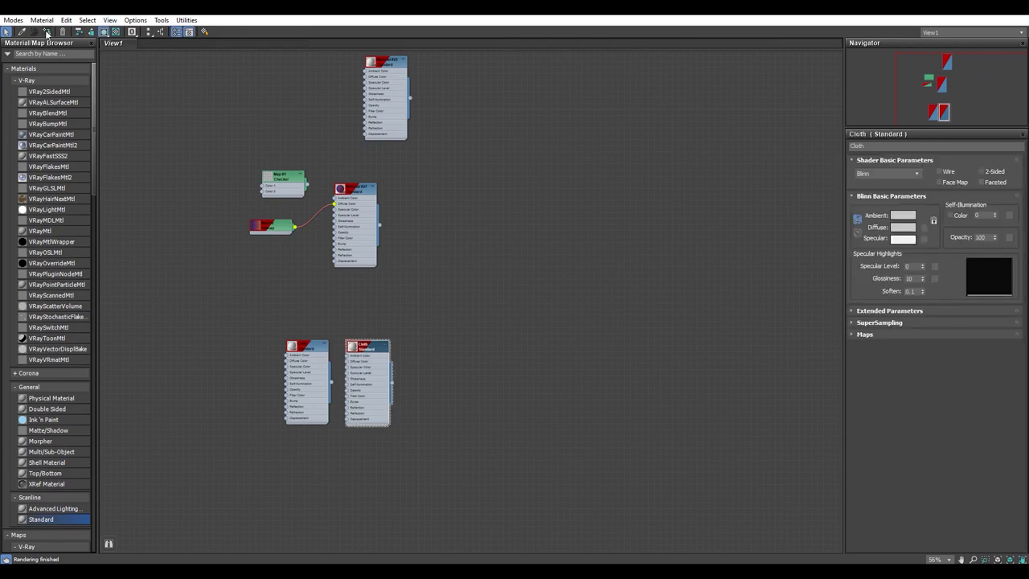
{"action": "left_click", "coordinate": [1016, 15]}
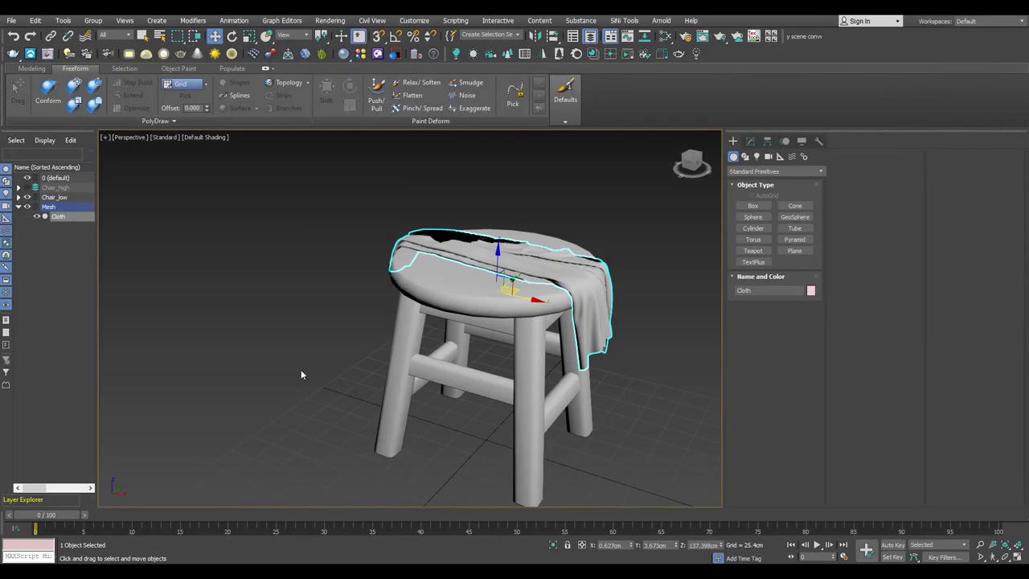
{"action": "scroll", "coordinate": [273, 241], "scroll_direction": "down", "scroll_amount": 2}
Select all the stool parts and the cloth, and start Export Selected
{"action": "left_click_drag", "start_coordinate": [257, 201], "coordinate": [607, 480]}
{"action": "key", "text": "z"}
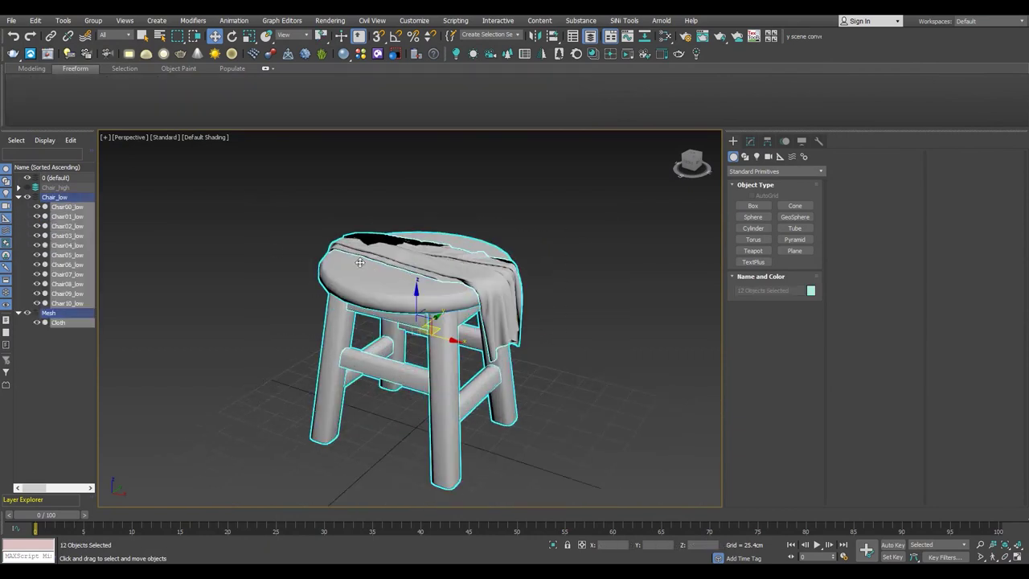
{"action": "left_click", "coordinate": [11, 20]}
{"action": "mouse_move", "coordinate": [23, 180]}
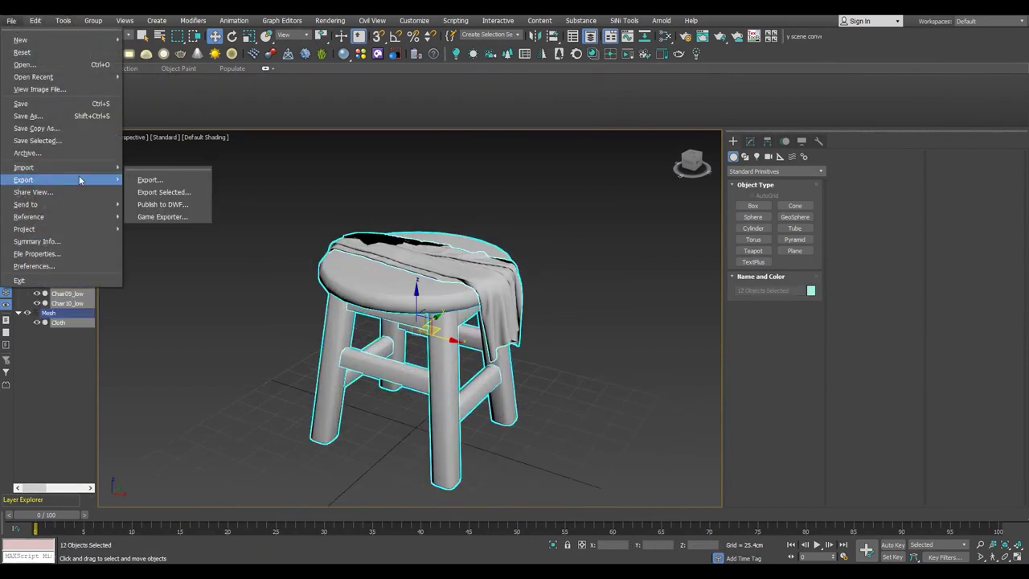
{"action": "left_click", "coordinate": [149, 194]}
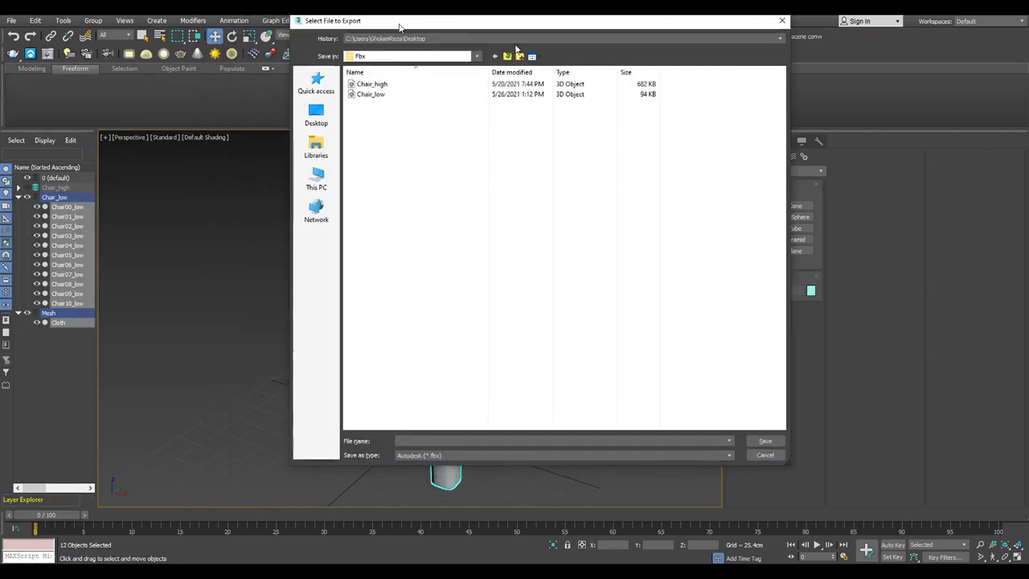
Name the FBX export Chair_Cloth_low, save it, and accept the FBX export settings
{"action": "left_click_drag", "start_coordinate": [406, 30], "coordinate": [670, 126]}
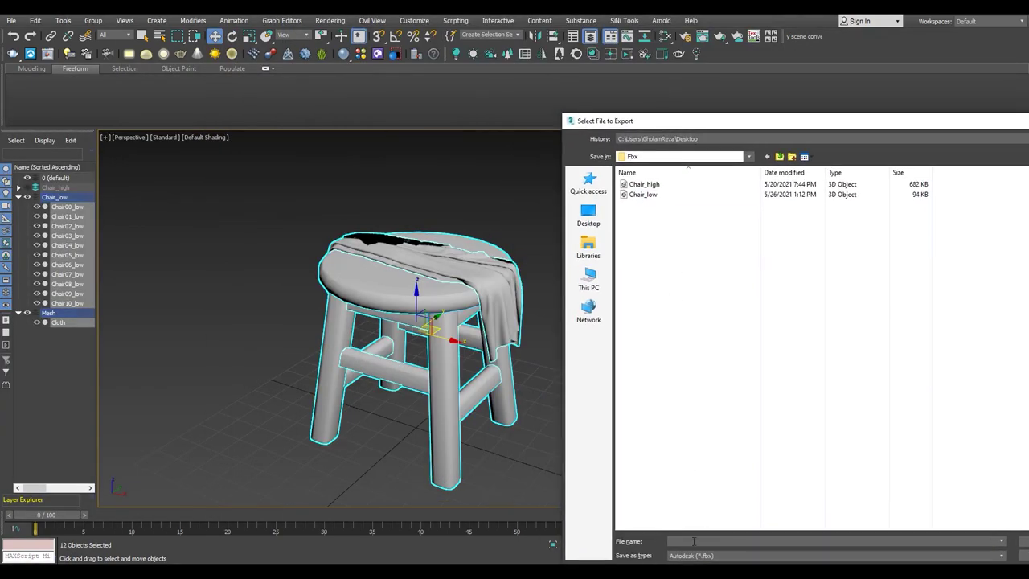
{"action": "left_click", "coordinate": [678, 194]}
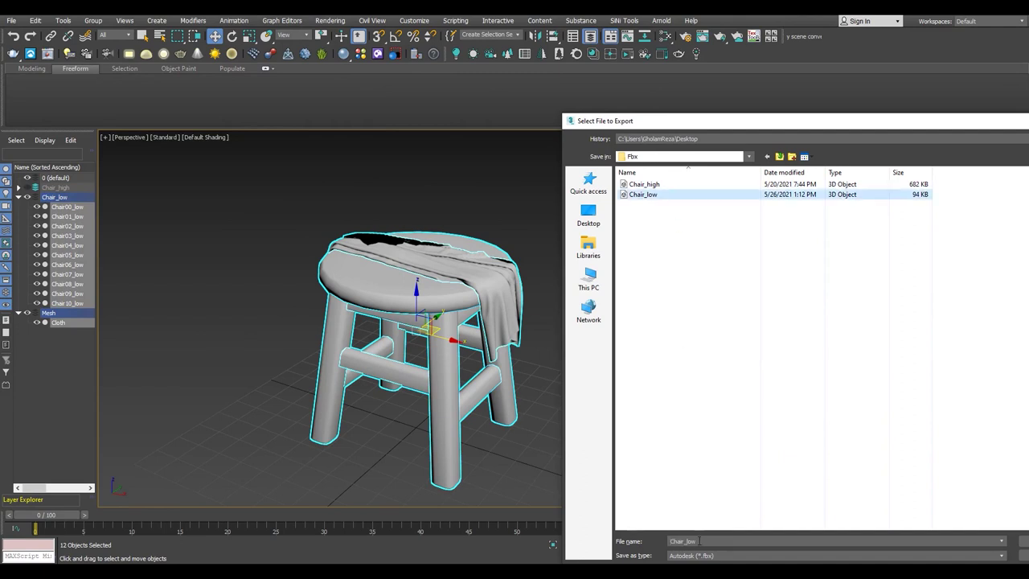
{"action": "left_click", "coordinate": [682, 541]}
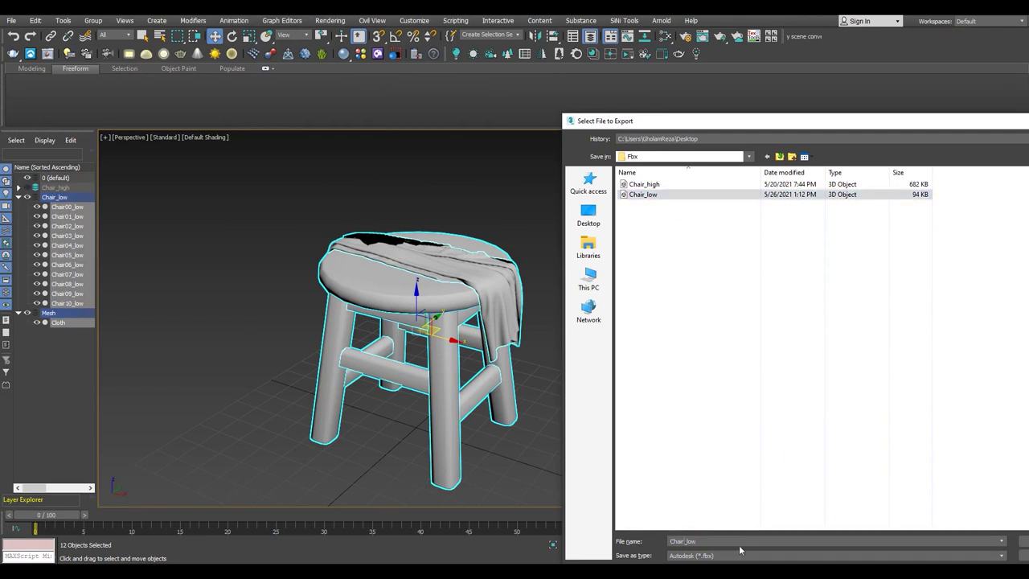
{"action": "type", "text": "C_loth_"}
{"action": "key", "text": "Return"}
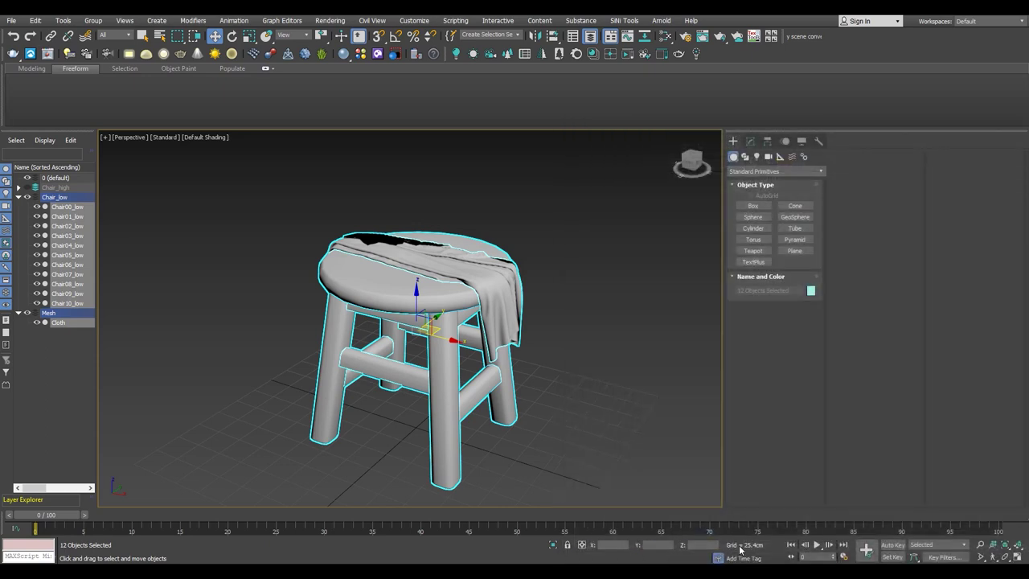
{"action": "left_click", "coordinate": [533, 497]}
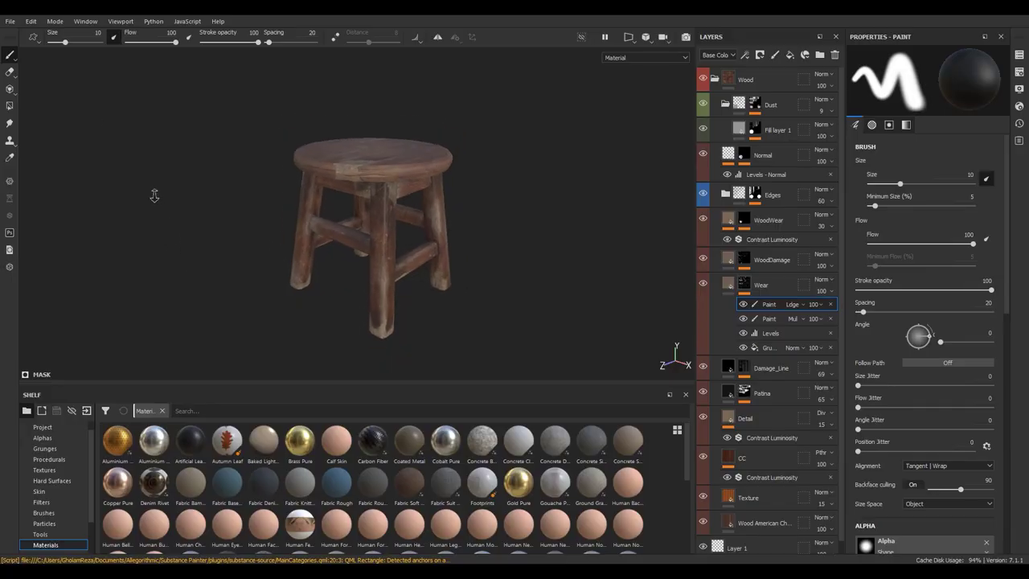
Replace the project mesh with Chair_Cloth_low.fbx in Project Configuration and apply it
{"action": "left_click", "coordinate": [33, 21]}
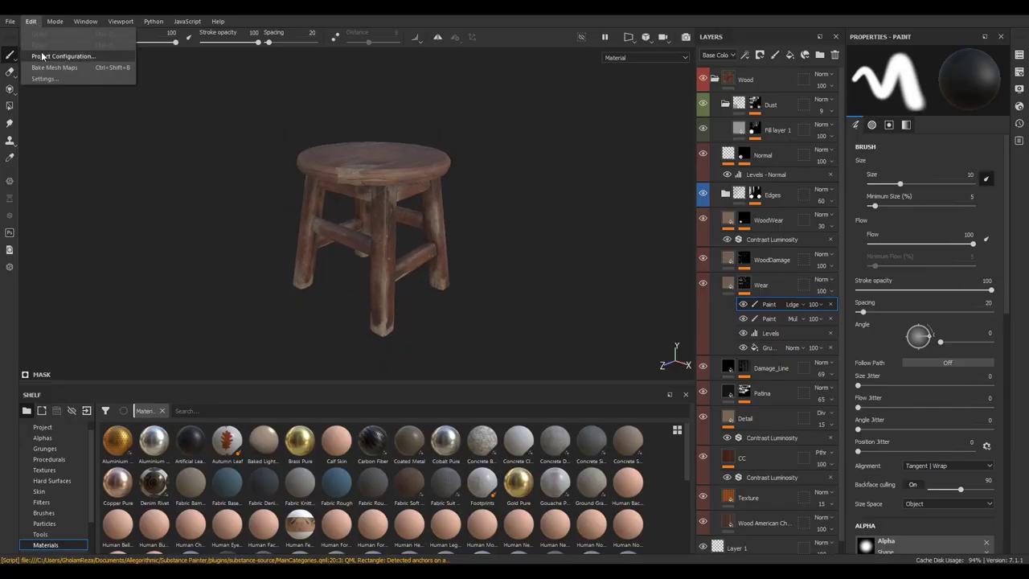
{"action": "left_click", "coordinate": [43, 55]}
{"action": "left_click", "coordinate": [587, 200]}
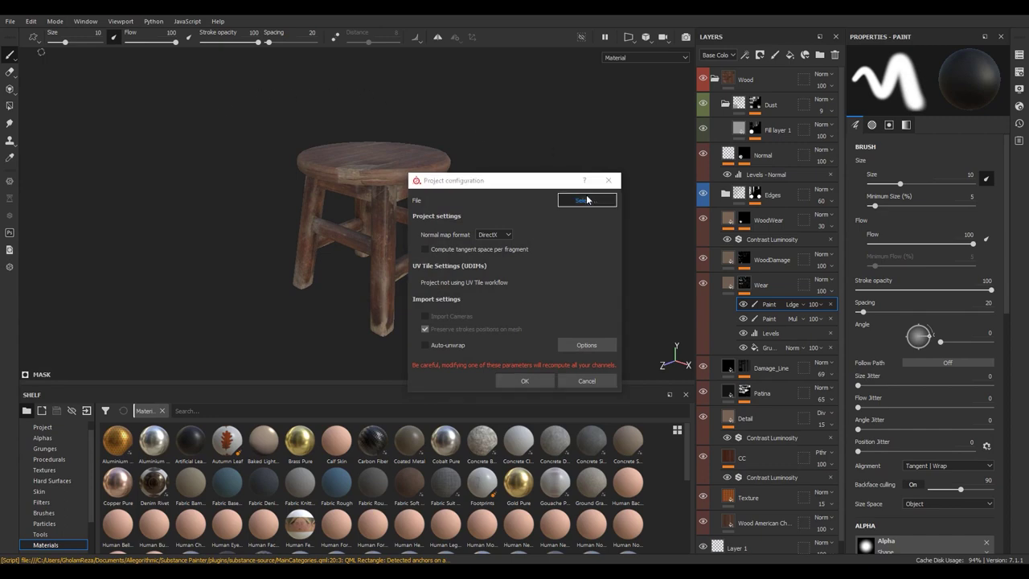
{"action": "left_click", "coordinate": [551, 268]}
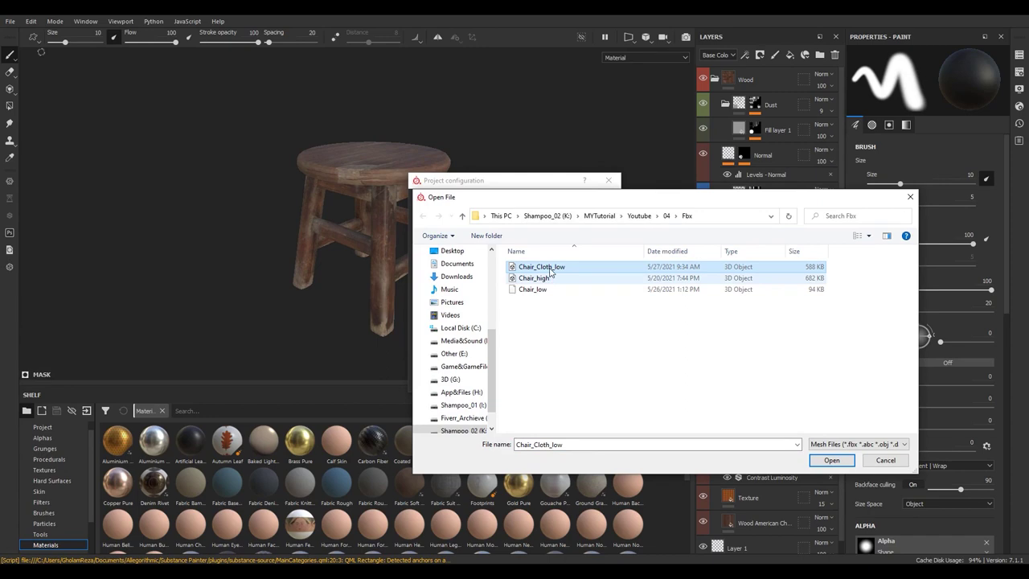
{"action": "double_click", "coordinate": [550, 268]}
{"action": "left_click", "coordinate": [527, 381]}
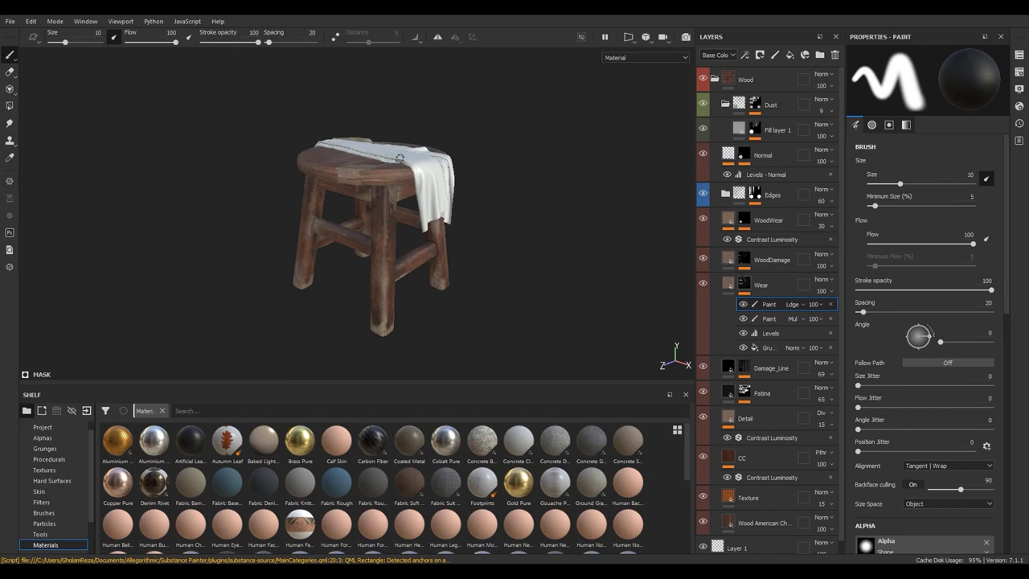
Select the Wear layer and orbit around the stool to inspect its legs and rungs
{"action": "left_click", "coordinate": [730, 283]}
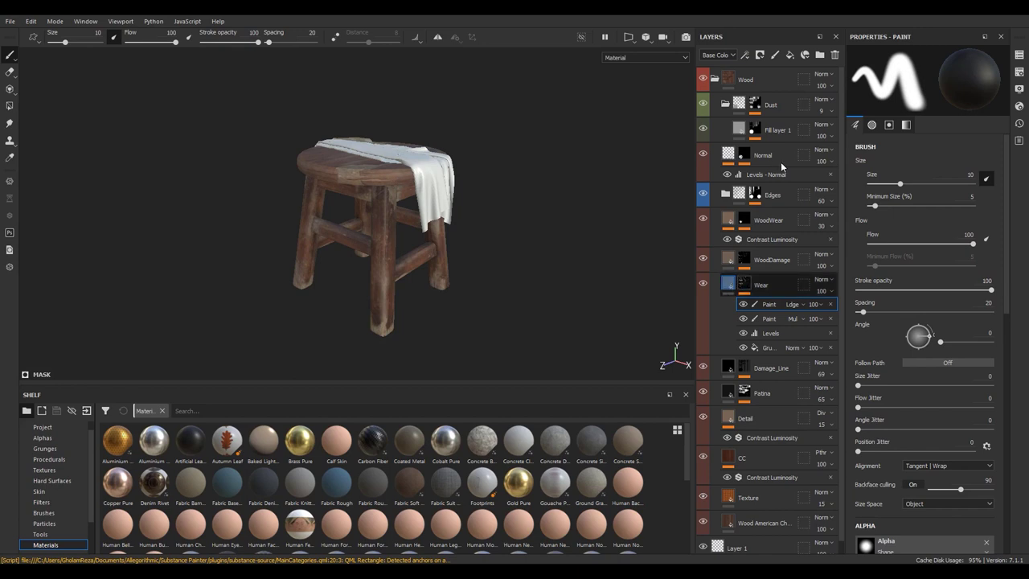
{"action": "mouse_move", "coordinate": [376, 213]}
{"action": "left_mouse_down", "text": "alt"}
{"action": "mouse_move", "coordinate": [637, 185]}
{"action": "mouse_move", "coordinate": [252, 295]}
{"action": "mouse_move", "coordinate": [547, 246]}
{"action": "left_mouse_up", "text": "alt"}
{"action": "right_click_drag", "start_coordinate": [547, 246], "coordinate": [297, 397], "text": "alt"}
{"action": "mouse_move", "coordinate": [296, 397]}
{"action": "left_mouse_down", "text": "alt"}
{"action": "mouse_move", "coordinate": [207, 310]}
{"action": "mouse_move", "coordinate": [239, 249]}
{"action": "mouse_move", "coordinate": [235, 267]}
{"action": "left_mouse_up", "text": "alt"}
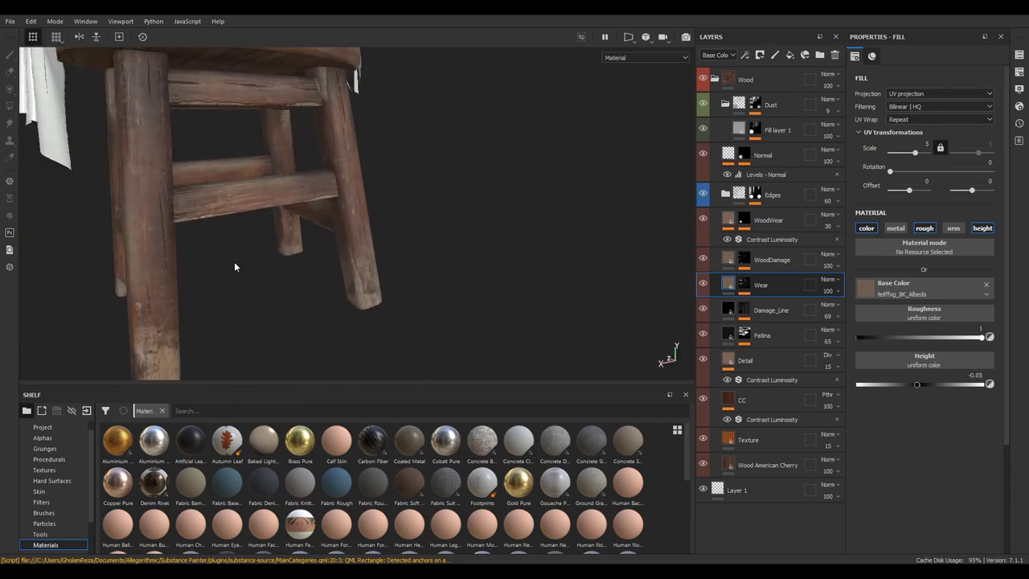
{"action": "right_click_drag", "start_coordinate": [235, 267], "coordinate": [289, 241], "text": "alt"}
{"action": "left_click_drag", "start_coordinate": [290, 241], "coordinate": [366, 211], "text": "alt"}
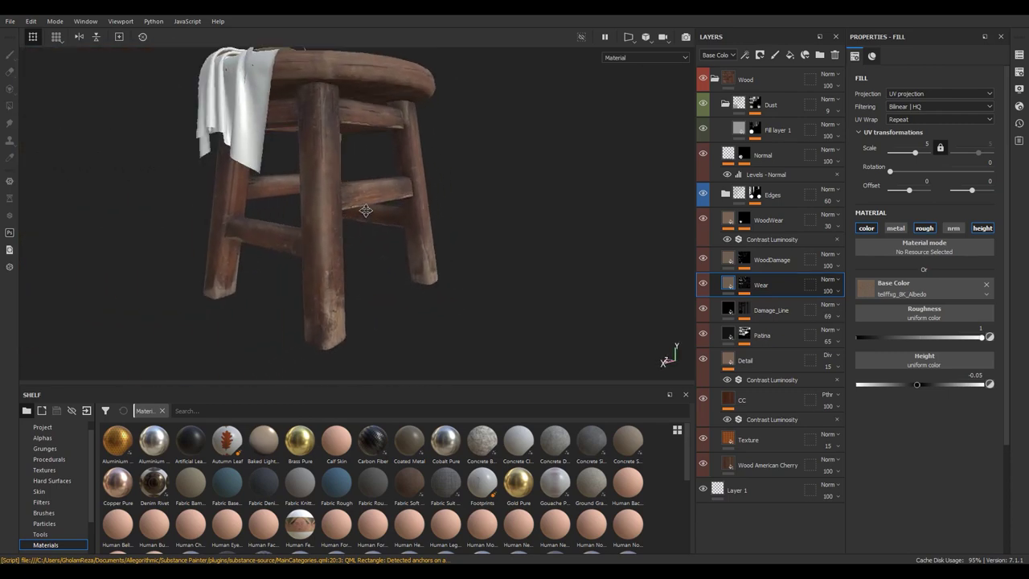
{"action": "right_click_drag", "start_coordinate": [366, 211], "coordinate": [379, 368], "text": "alt"}
{"action": "mouse_move", "coordinate": [379, 368]}
{"action": "left_mouse_down", "text": "alt"}
{"action": "mouse_move", "coordinate": [317, 308]}
{"action": "mouse_move", "coordinate": [229, 287]}
{"action": "mouse_move", "coordinate": [462, 292]}
{"action": "mouse_move", "coordinate": [305, 244]}
{"action": "mouse_move", "coordinate": [402, 237]}
{"action": "mouse_move", "coordinate": [361, 230]}
{"action": "left_mouse_up", "text": "alt"}
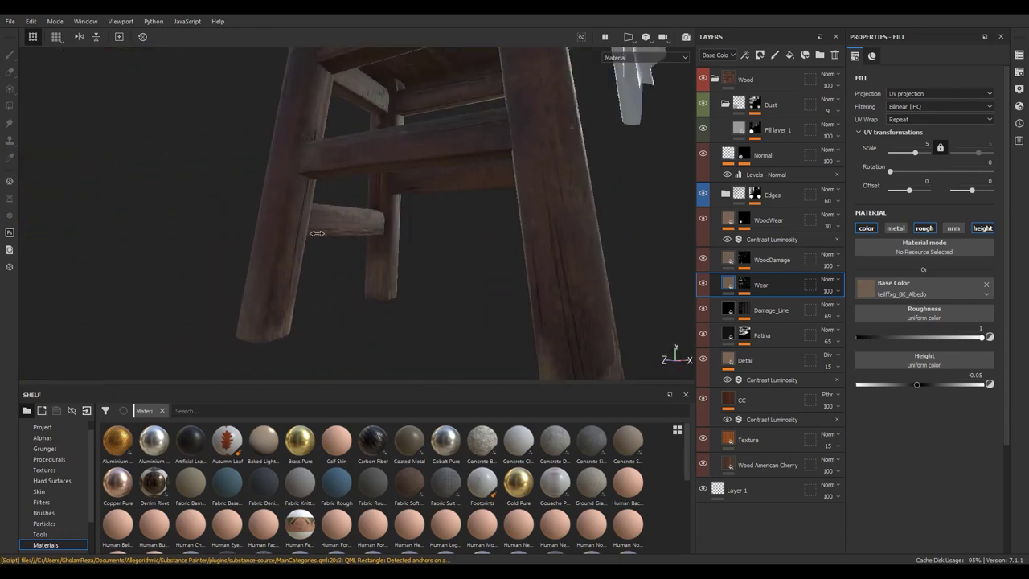
{"action": "right_click_drag", "start_coordinate": [361, 230], "coordinate": [285, 246], "text": "alt"}
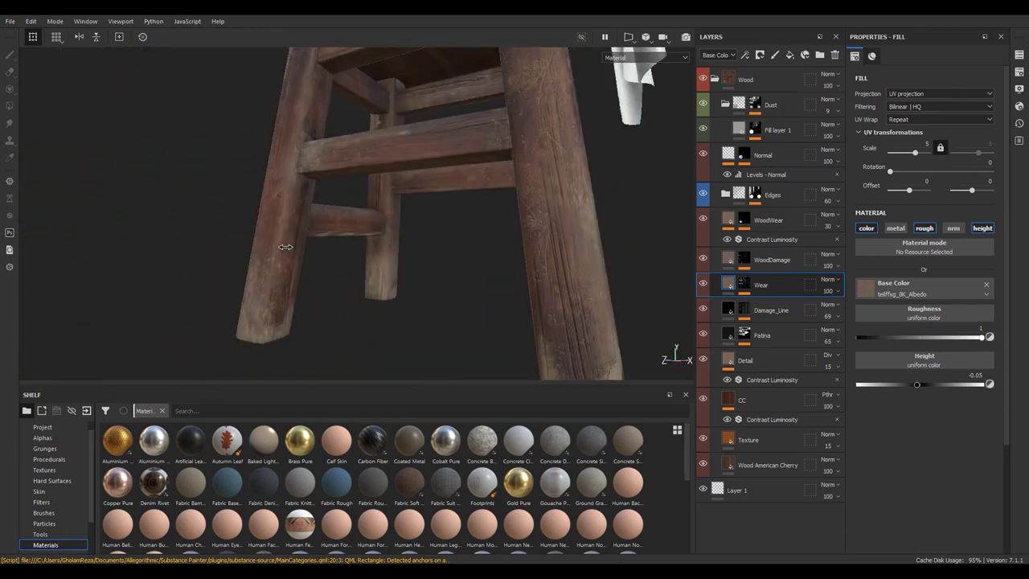
{"action": "mouse_move", "coordinate": [290, 257]}
{"action": "left_mouse_down", "text": "alt"}
{"action": "mouse_move", "coordinate": [315, 218]}
{"action": "mouse_move", "coordinate": [305, 124]}
{"action": "left_mouse_up", "text": "alt"}
{"action": "mouse_move", "coordinate": [305, 124]}
{"action": "right_mouse_down", "text": "alt"}
{"action": "mouse_move", "coordinate": [360, 250]}
{"action": "mouse_move", "coordinate": [298, 126]}
{"action": "right_mouse_up", "text": "alt"}
{"action": "mouse_move", "coordinate": [298, 126]}
{"action": "left_mouse_down", "text": "alt"}
{"action": "mouse_move", "coordinate": [451, 167]}
{"action": "mouse_move", "coordinate": [384, 227]}
{"action": "mouse_move", "coordinate": [354, 229]}
{"action": "mouse_move", "coordinate": [330, 216]}
{"action": "left_mouse_up", "text": "alt"}
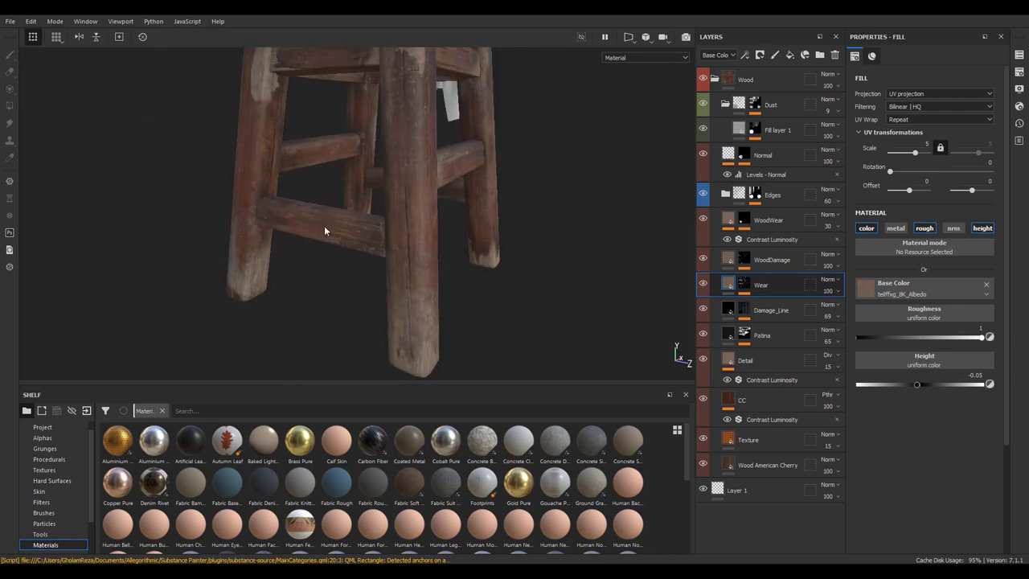
Rotate the environment lighting, review the whole stool and cloth, and show the texture set list
{"action": "right_click_drag", "start_coordinate": [330, 215], "coordinate": [309, 219], "text": "alt"}
{"action": "left_click_drag", "start_coordinate": [310, 219], "coordinate": [295, 221], "text": "alt"}
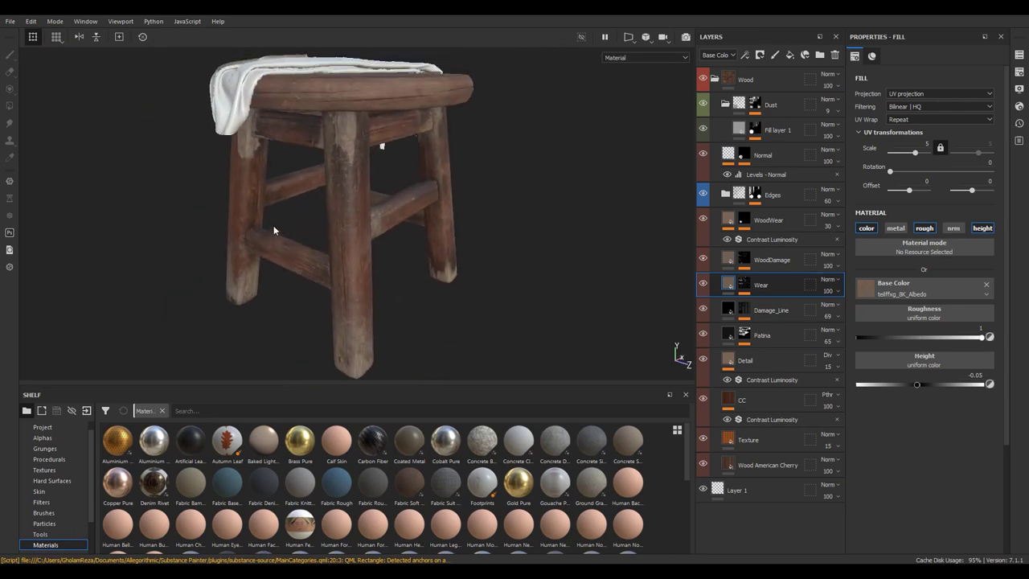
{"action": "right_click_drag", "start_coordinate": [295, 220], "coordinate": [299, 246], "text": "alt"}
{"action": "left_click_drag", "start_coordinate": [298, 247], "coordinate": [374, 185], "text": "alt"}
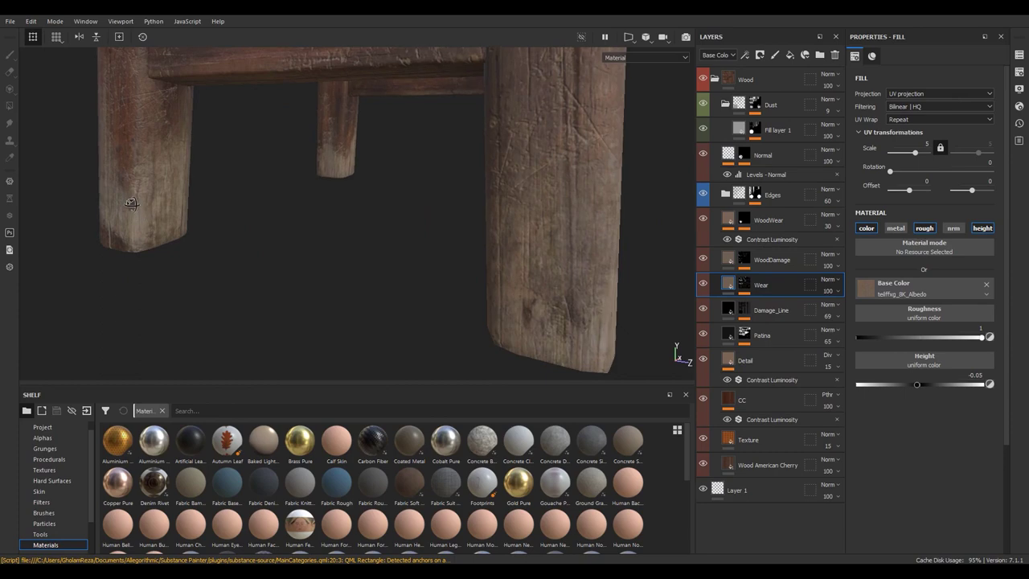
{"action": "right_click_drag", "start_coordinate": [374, 186], "coordinate": [91, 250], "text": "alt"}
{"action": "mouse_move", "coordinate": [92, 275]}
{"action": "left_mouse_down", "text": "alt"}
{"action": "mouse_move", "coordinate": [579, 243]}
{"action": "mouse_move", "coordinate": [509, 265]}
{"action": "mouse_move", "coordinate": [221, 184]}
{"action": "mouse_move", "coordinate": [247, 169]}
{"action": "mouse_move", "coordinate": [131, 185]}
{"action": "mouse_move", "coordinate": [94, 232]}
{"action": "mouse_move", "coordinate": [264, 214]}
{"action": "mouse_move", "coordinate": [314, 164]}
{"action": "mouse_move", "coordinate": [252, 128]}
{"action": "mouse_move", "coordinate": [156, 227]}
{"action": "mouse_move", "coordinate": [20, 214]}
{"action": "mouse_move", "coordinate": [241, 214]}
{"action": "mouse_move", "coordinate": [348, 257]}
{"action": "left_mouse_up", "text": "alt"}
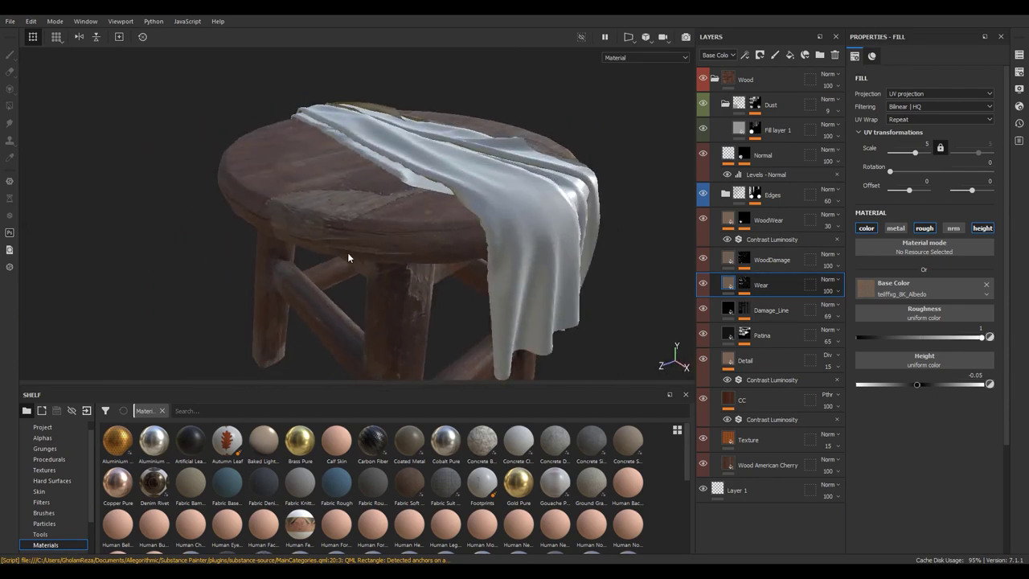
{"action": "right_click_drag", "start_coordinate": [348, 258], "coordinate": [305, 257], "text": "shift"}
{"action": "mouse_move", "coordinate": [362, 216]}
{"action": "left_mouse_down", "text": "alt"}
{"action": "mouse_move", "coordinate": [413, 345]}
{"action": "mouse_move", "coordinate": [452, 241]}
{"action": "mouse_move", "coordinate": [301, 293]}
{"action": "left_mouse_up", "text": "alt"}
{"action": "right_click_drag", "start_coordinate": [200, 54], "coordinate": [294, 168], "text": "alt"}
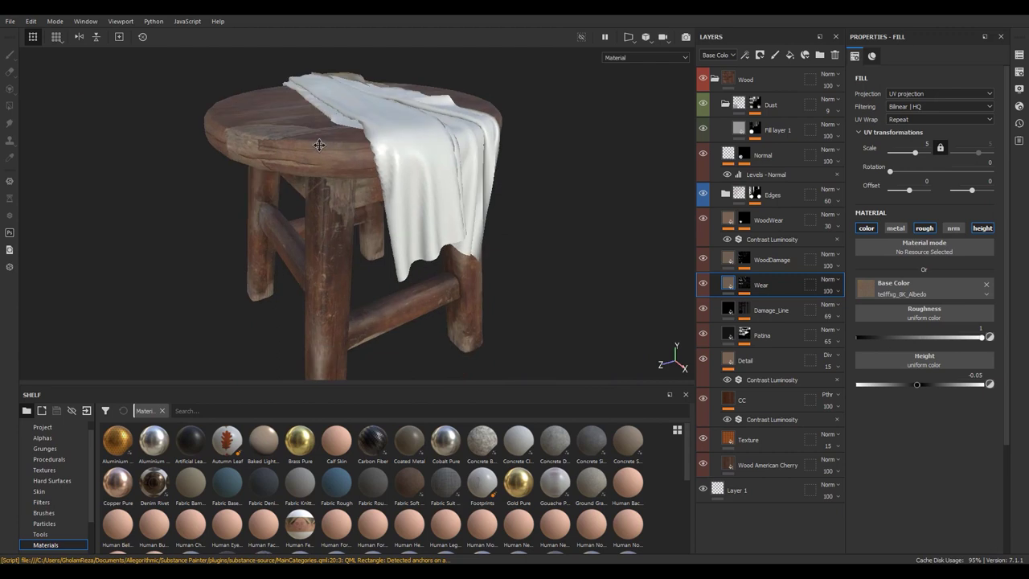
{"action": "mouse_move", "coordinate": [294, 167]}
{"action": "left_mouse_down", "text": "alt"}
{"action": "mouse_move", "coordinate": [355, 95]}
{"action": "mouse_move", "coordinate": [391, 211]}
{"action": "mouse_move", "coordinate": [412, 239]}
{"action": "left_mouse_up", "text": "alt"}
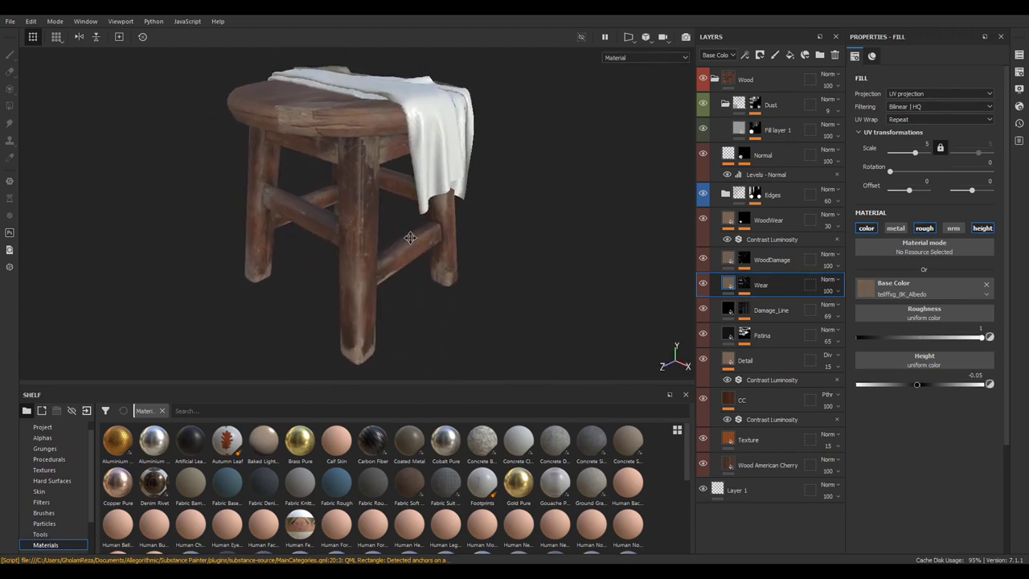
{"action": "right_click_drag", "start_coordinate": [412, 241], "coordinate": [414, 241], "text": "alt"}
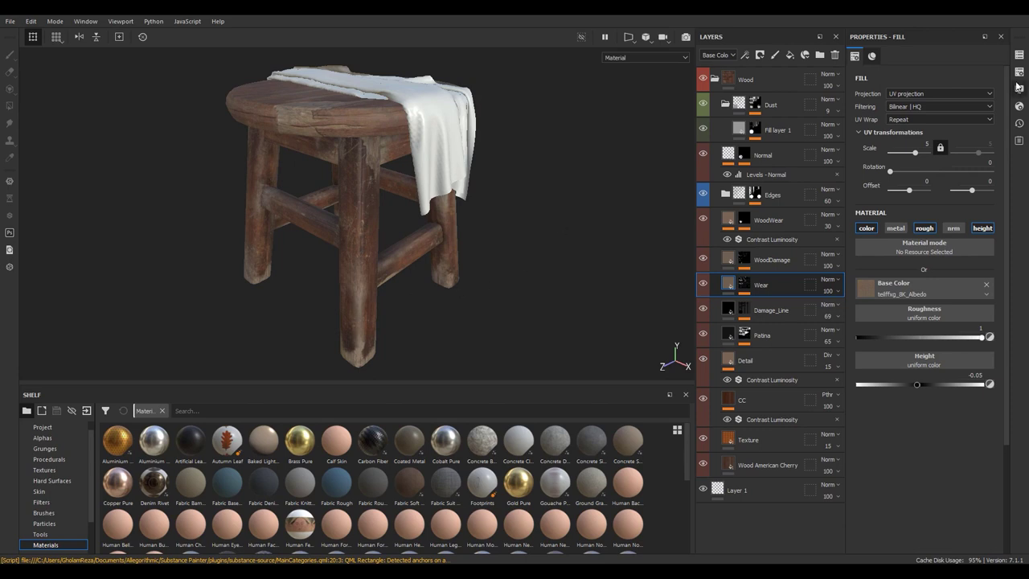
{"action": "left_click", "coordinate": [1019, 55]}
Open the Cloth texture set's Bake Mesh Maps settings and deselect all maps
{"action": "left_click", "coordinate": [925, 98]}
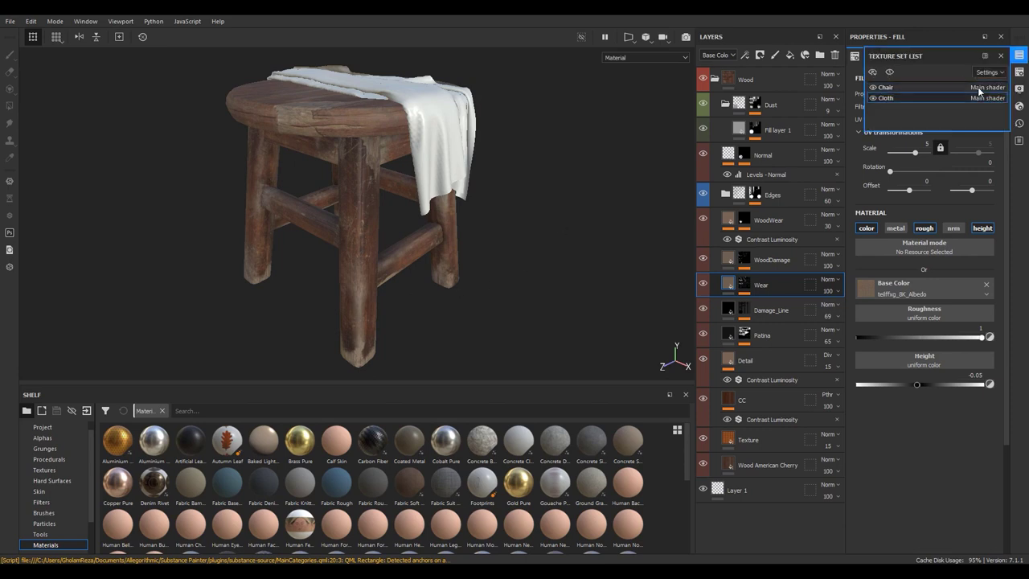
{"action": "left_click", "coordinate": [1020, 88]}
{"action": "left_click", "coordinate": [1020, 71]}
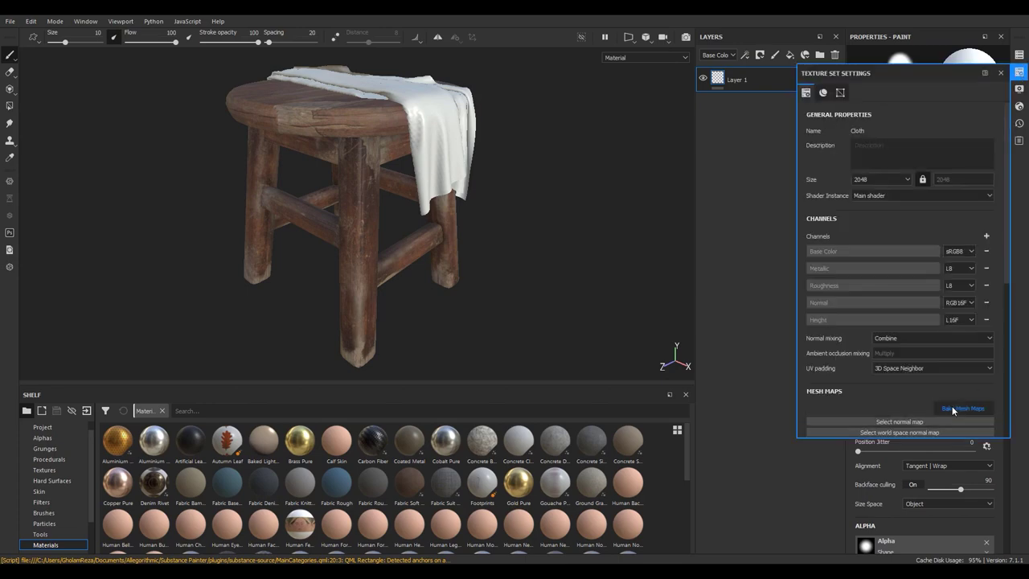
{"action": "left_click", "coordinate": [947, 408]}
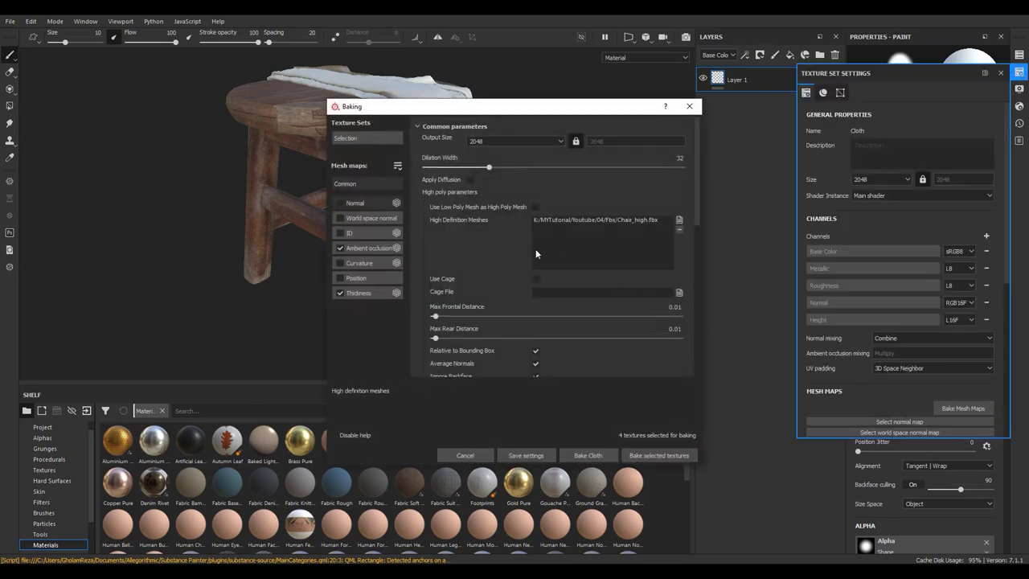
{"action": "left_click", "coordinate": [398, 165]}
{"action": "left_click", "coordinate": [414, 191]}
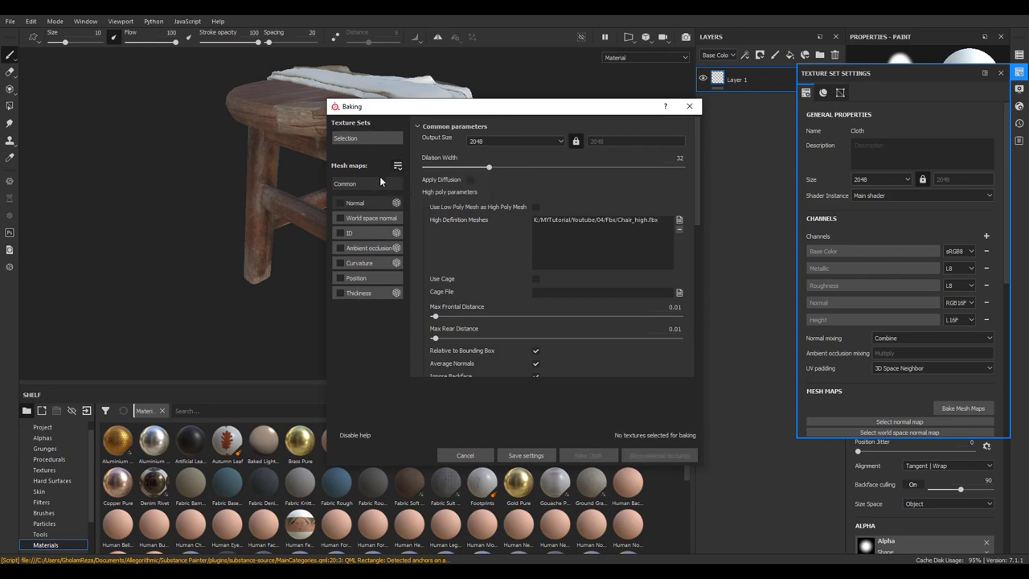
Tick World space normal, ID, Curvature and Position maps for baking
{"action": "left_click", "coordinate": [341, 202]}
{"action": "left_click", "coordinate": [340, 218]}
{"action": "left_click", "coordinate": [338, 202]}
{"action": "left_click", "coordinate": [341, 232]}
{"action": "left_click", "coordinate": [340, 263]}
{"action": "left_click", "coordinate": [339, 278]}
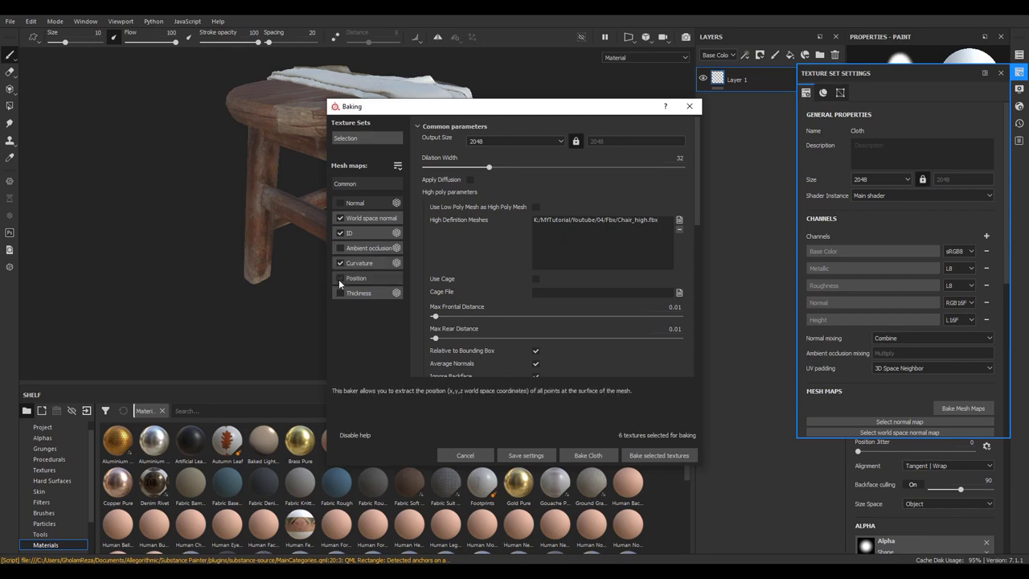
Set the ID baker's colour source to Mesh ID/Polygroup with a Random colour generator
{"action": "left_click", "coordinate": [371, 278]}
{"action": "left_click", "coordinate": [371, 263]}
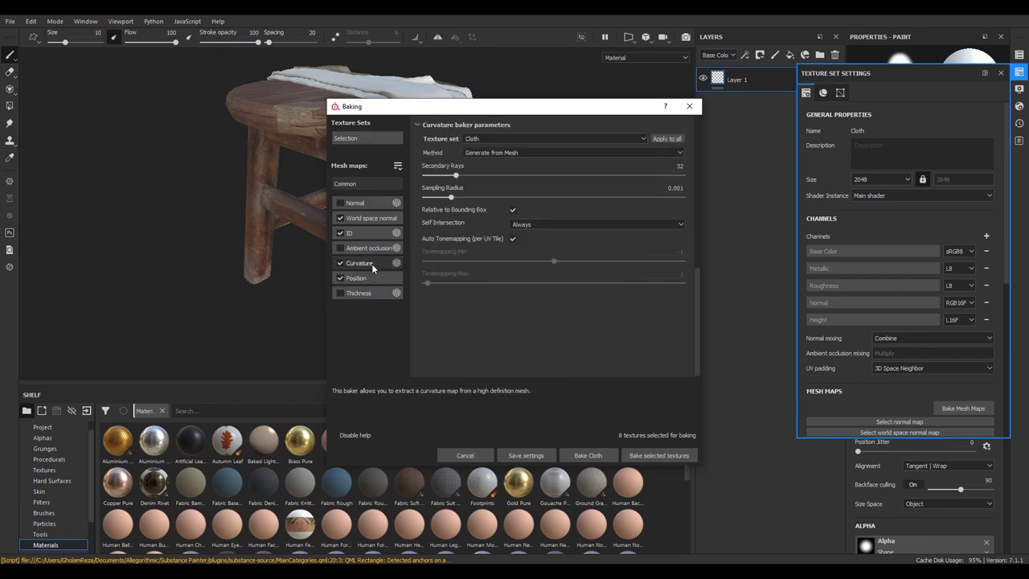
{"action": "left_click", "coordinate": [359, 233]}
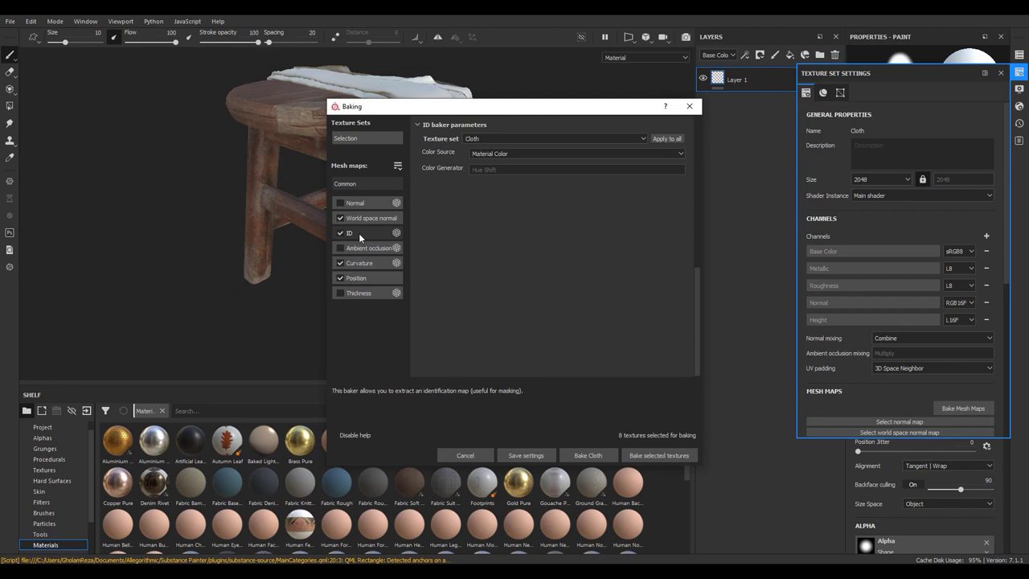
{"action": "left_click", "coordinate": [515, 154]}
{"action": "left_click", "coordinate": [507, 181]}
{"action": "left_click", "coordinate": [501, 170]}
{"action": "left_click", "coordinate": [498, 179]}
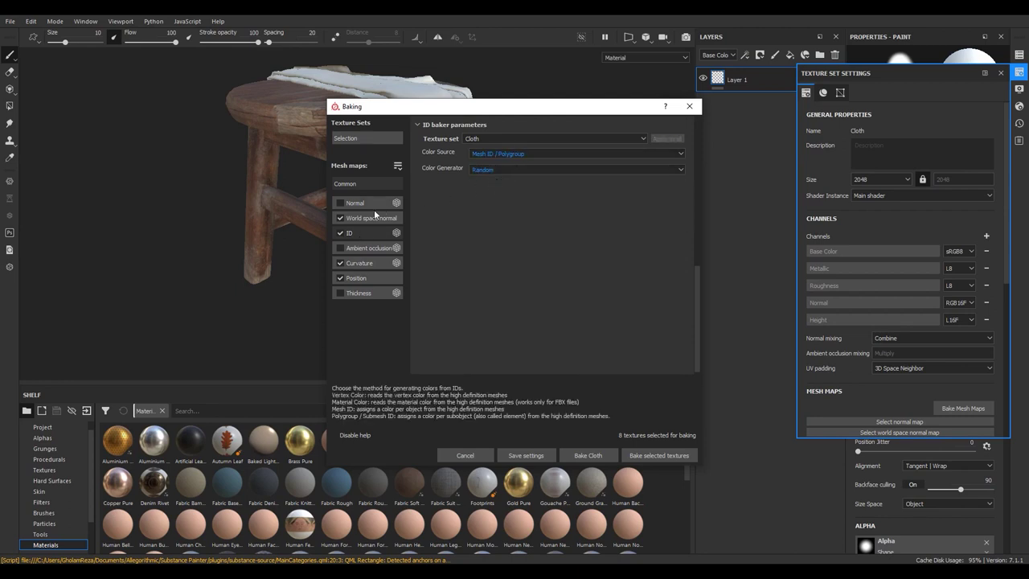
{"action": "left_click", "coordinate": [370, 218]}
{"action": "left_click", "coordinate": [363, 180]}
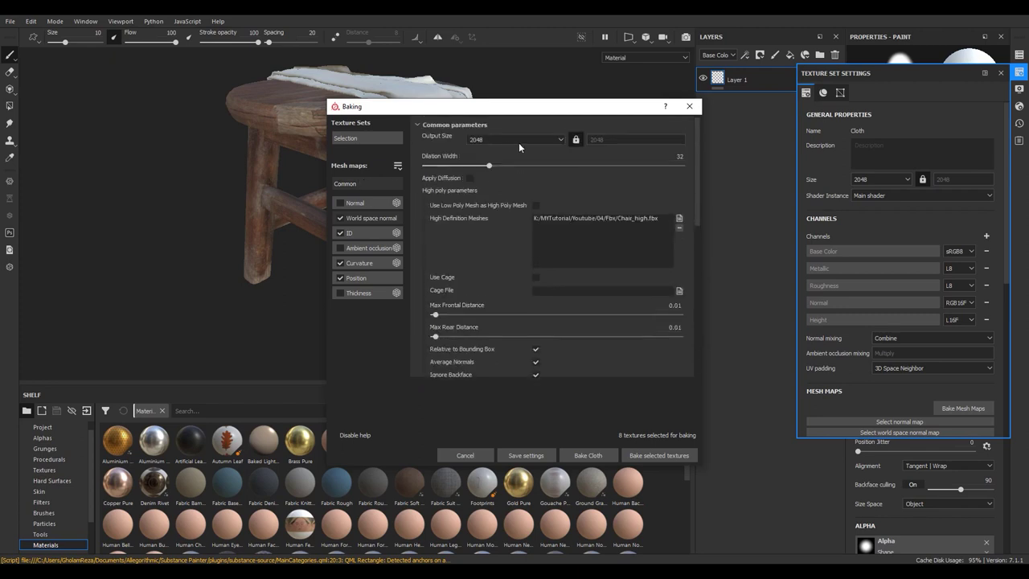
Remove Chair_high.fbx, set mesh matching to Always, antialiasing to Subsampling 8x8, and bake Cloth
{"action": "left_click", "coordinate": [679, 230]}
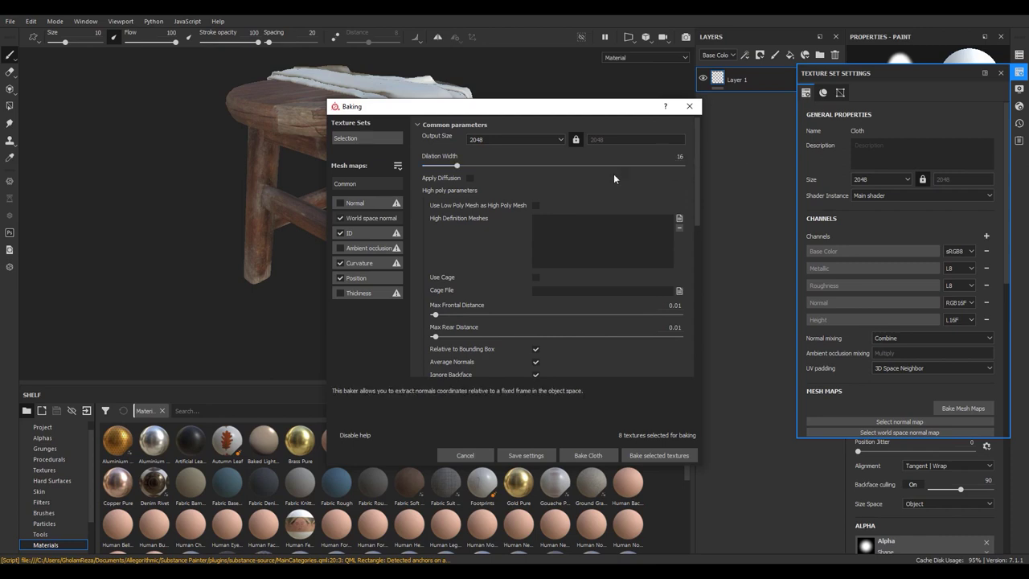
{"action": "scroll", "coordinate": [492, 268], "scroll_direction": "down", "scroll_amount": 1}
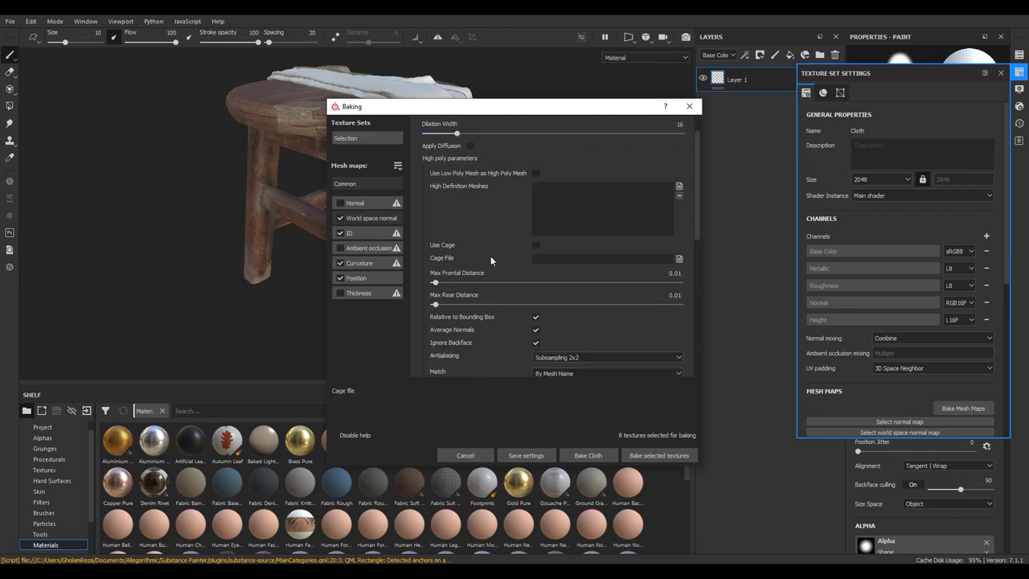
{"action": "scroll", "coordinate": [588, 344], "scroll_direction": "down", "scroll_amount": 1}
{"action": "left_click", "coordinate": [569, 341]}
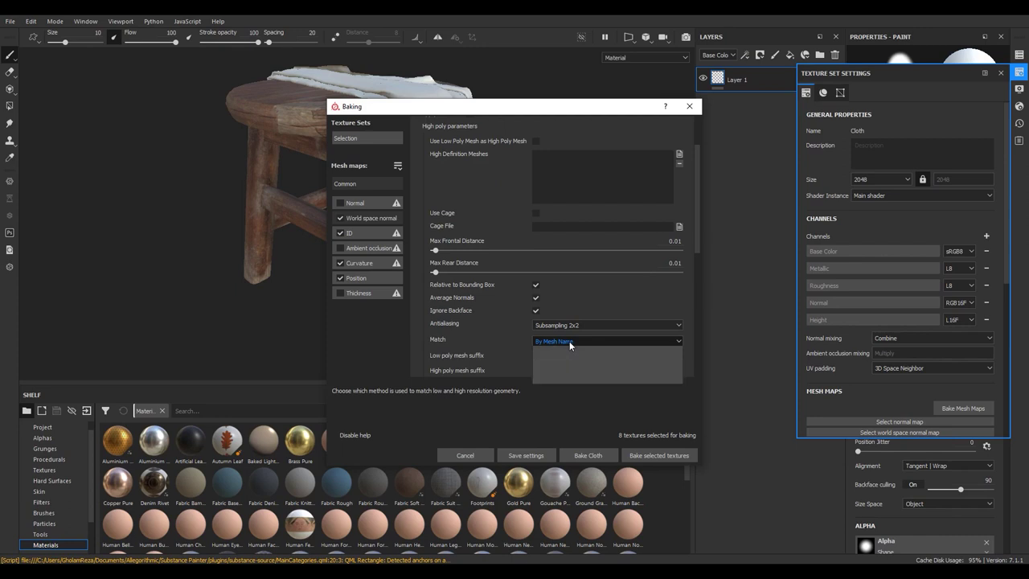
{"action": "left_click", "coordinate": [563, 348]}
{"action": "left_click", "coordinate": [555, 324]}
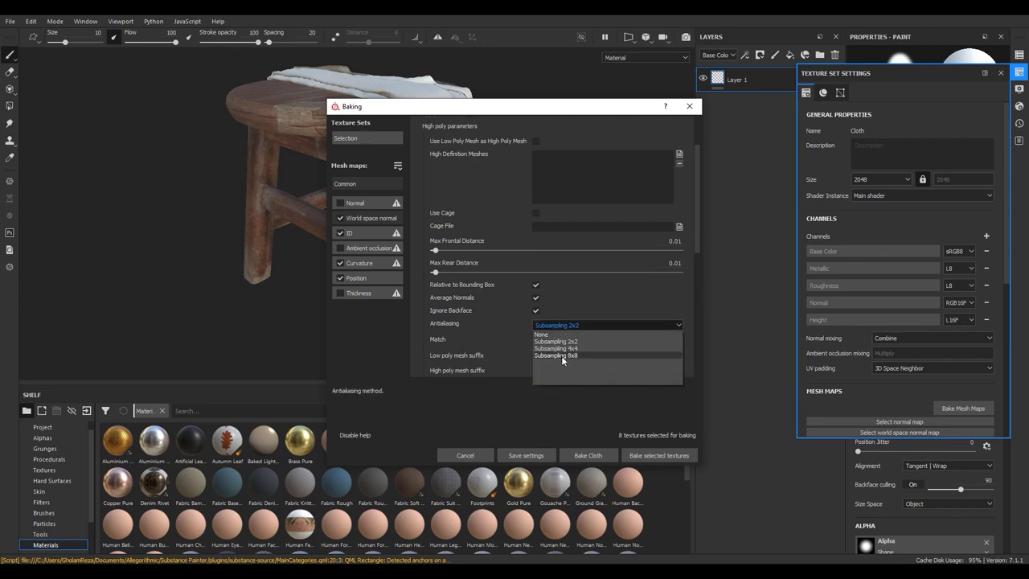
{"action": "left_click", "coordinate": [561, 356]}
{"action": "scroll", "coordinate": [480, 319], "scroll_direction": "down", "scroll_amount": 1}
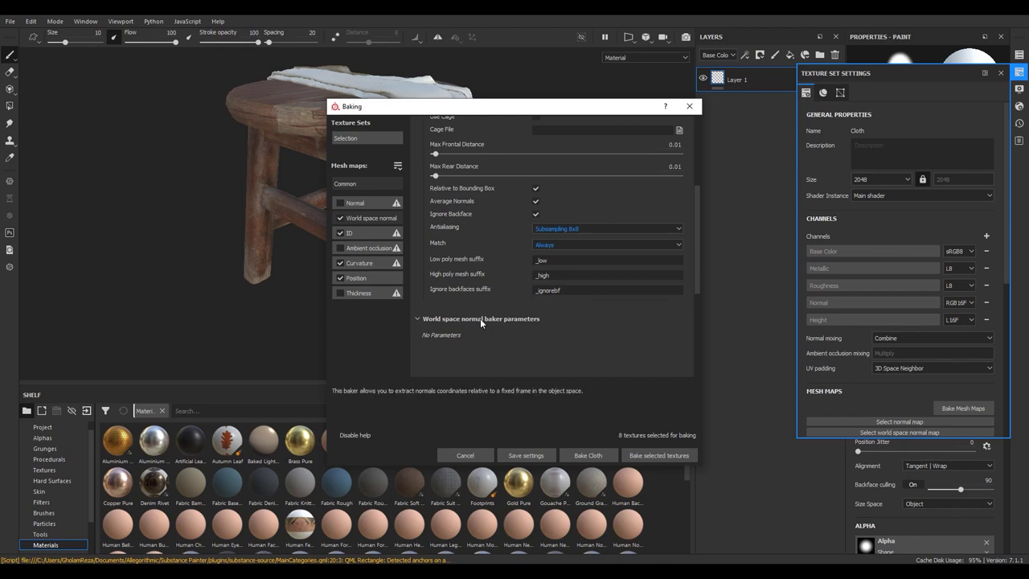
{"action": "scroll", "coordinate": [480, 318], "scroll_direction": "up", "scroll_amount": 2}
{"action": "scroll", "coordinate": [495, 255], "scroll_direction": "up", "scroll_amount": 1}
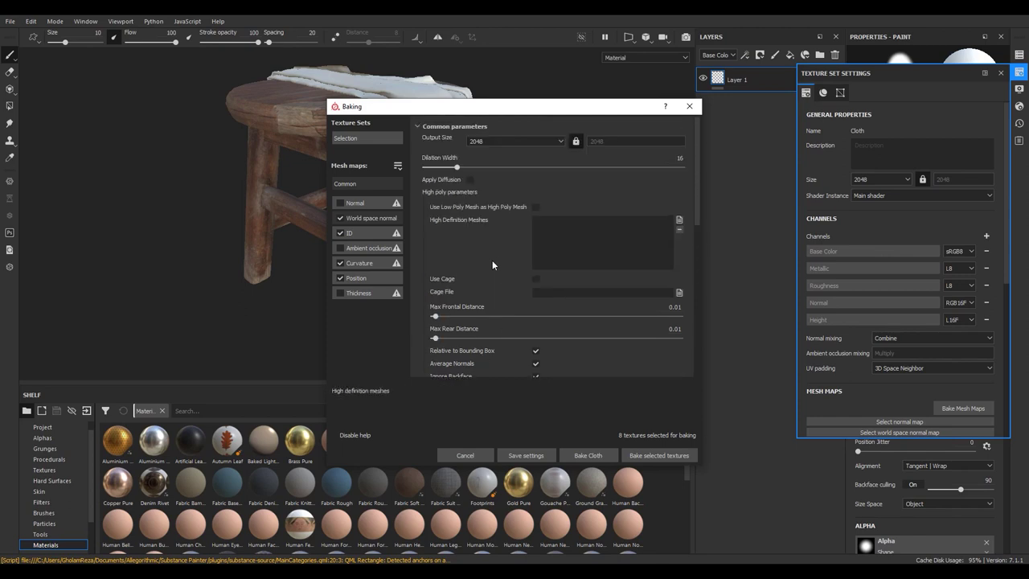
{"action": "left_click", "coordinate": [593, 456]}
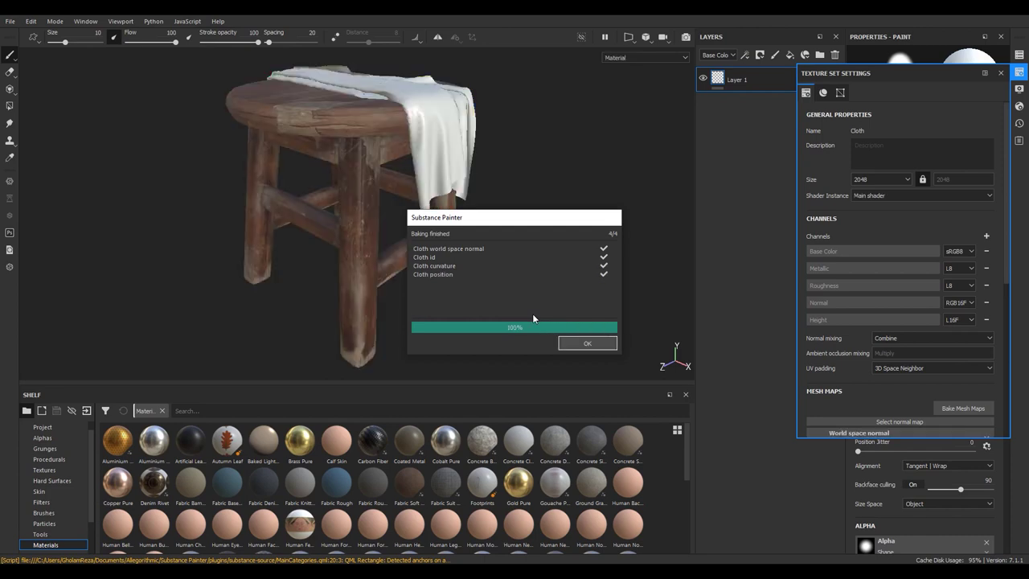
Dismiss the finished bake report, orbit in on the draped cloth, and reopen Bake Mesh Maps
{"action": "left_click", "coordinate": [571, 341]}
{"action": "left_click_drag", "start_coordinate": [471, 260], "coordinate": [396, 153], "text": "alt"}
{"action": "right_click", "coordinate": [395, 159]}
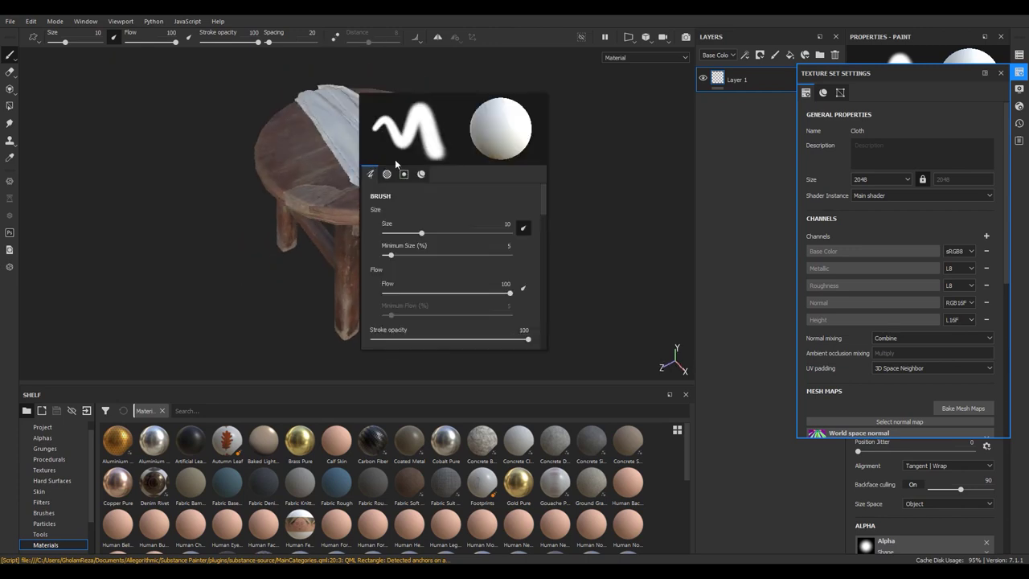
{"action": "mouse_move", "coordinate": [304, 142]}
{"action": "left_mouse_down", "text": "alt"}
{"action": "mouse_move", "coordinate": [389, 238]}
{"action": "mouse_move", "coordinate": [491, 218]}
{"action": "left_mouse_up", "text": "alt"}
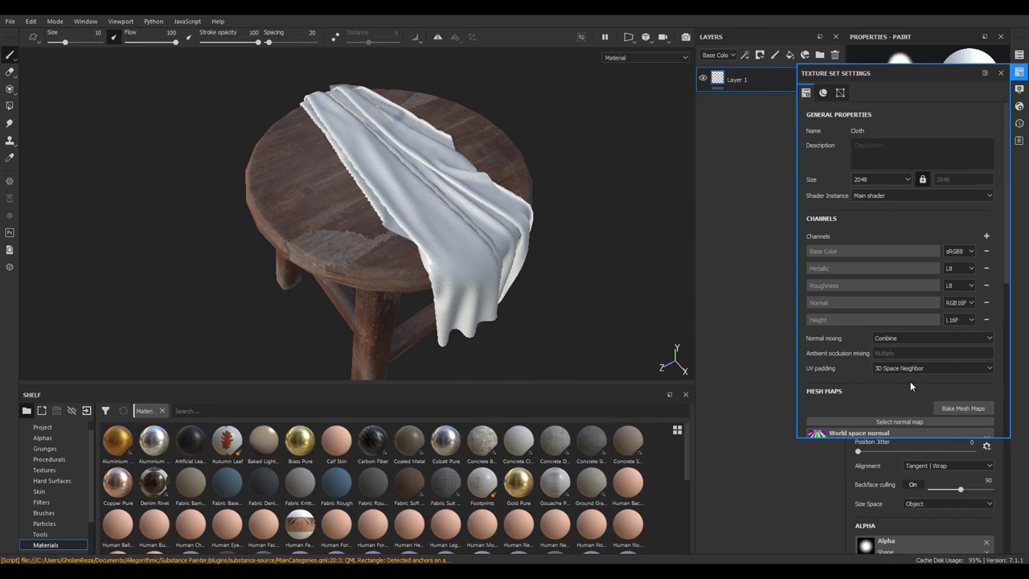
{"action": "scroll", "coordinate": [910, 381], "scroll_direction": "down", "scroll_amount": 5}
{"action": "scroll", "coordinate": [885, 362], "scroll_direction": "down", "scroll_amount": 1}
{"action": "left_click_drag", "start_coordinate": [386, 201], "coordinate": [467, 241], "text": "alt"}
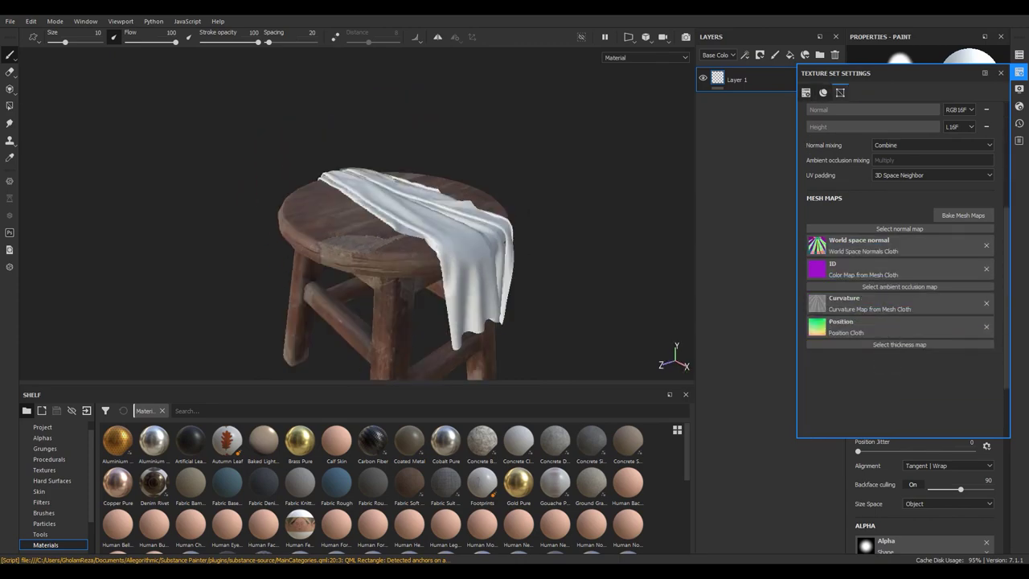
{"action": "left_click", "coordinate": [963, 215]}
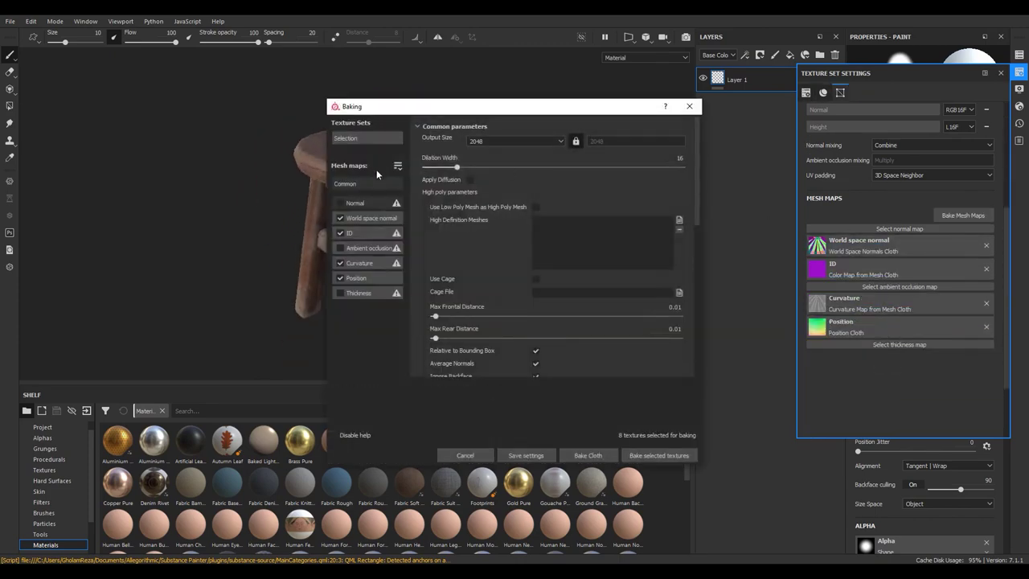
Deselect all bake maps, then tick only Ambient occlusion and Thickness
{"action": "left_click", "coordinate": [398, 166]}
{"action": "left_click", "coordinate": [411, 189]}
{"action": "left_click", "coordinate": [341, 248]}
{"action": "left_click", "coordinate": [340, 293]}
{"action": "scroll", "coordinate": [452, 305], "scroll_direction": "down", "scroll_amount": 5}
{"action": "scroll", "coordinate": [453, 306], "scroll_direction": "up", "scroll_amount": 1}
{"action": "scroll", "coordinate": [452, 306], "scroll_direction": "up", "scroll_amount": 1}
{"action": "scroll", "coordinate": [499, 257], "scroll_direction": "up", "scroll_amount": 1}
Set antialiasing to Subsampling 2x2 and bake the Cloth maps
{"action": "left_click", "coordinate": [558, 196]}
{"action": "left_click", "coordinate": [563, 211]}
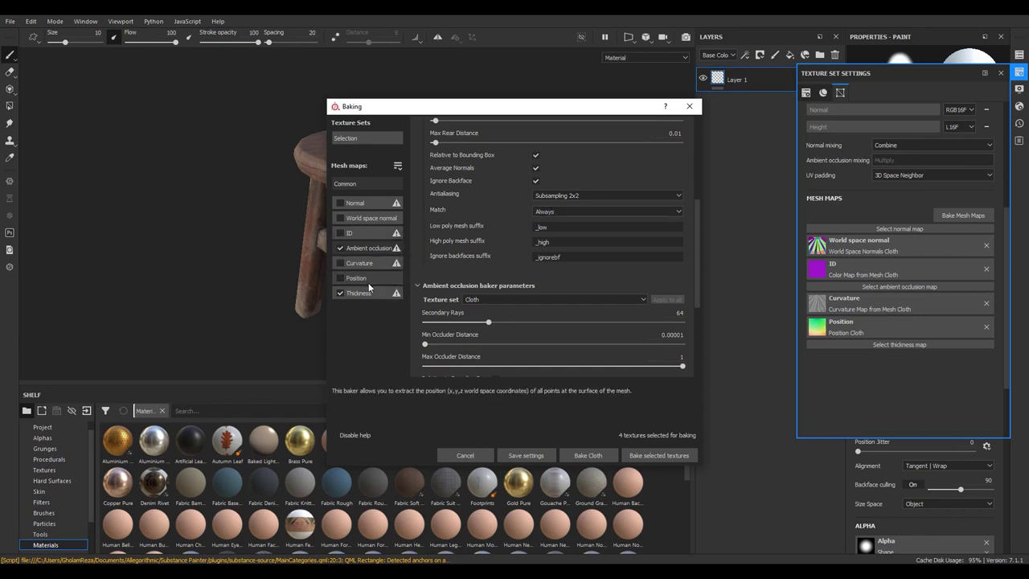
{"action": "scroll", "coordinate": [444, 234], "scroll_direction": "down", "scroll_amount": 1}
{"action": "scroll", "coordinate": [444, 233], "scroll_direction": "down", "scroll_amount": 1}
{"action": "scroll", "coordinate": [444, 233], "scroll_direction": "down", "scroll_amount": 1}
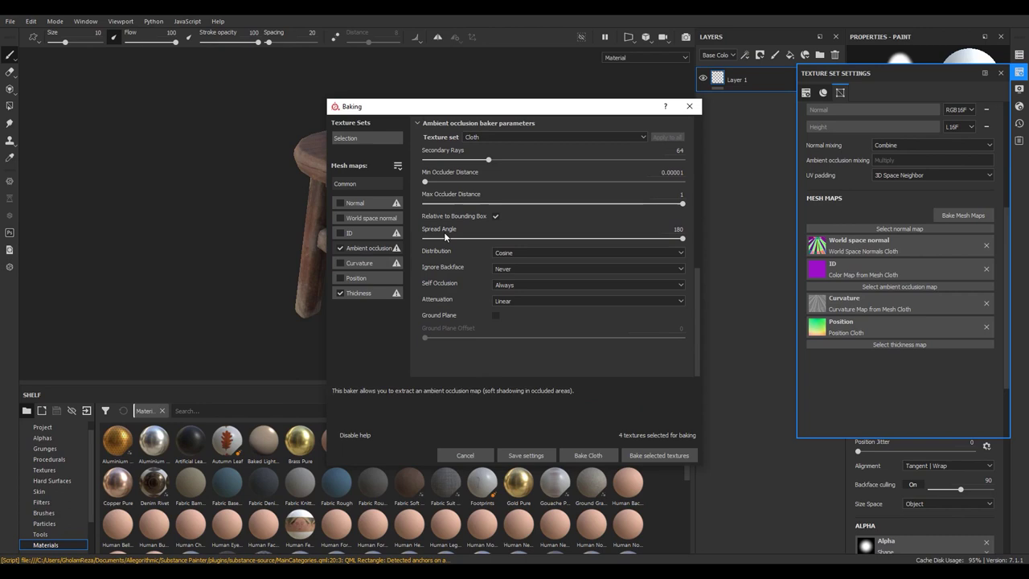
{"action": "left_click", "coordinate": [363, 294]}
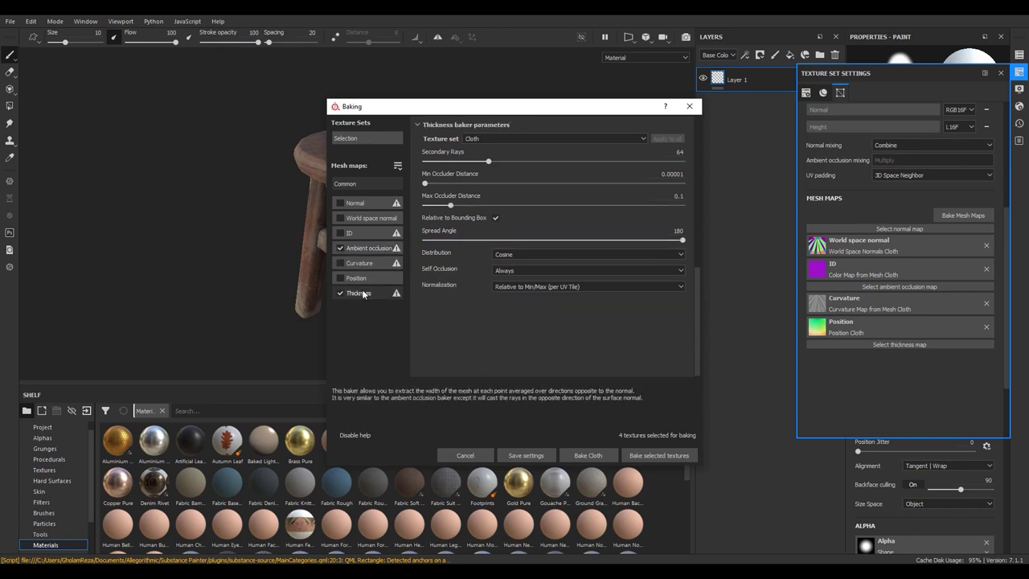
{"action": "left_click", "coordinate": [353, 185]}
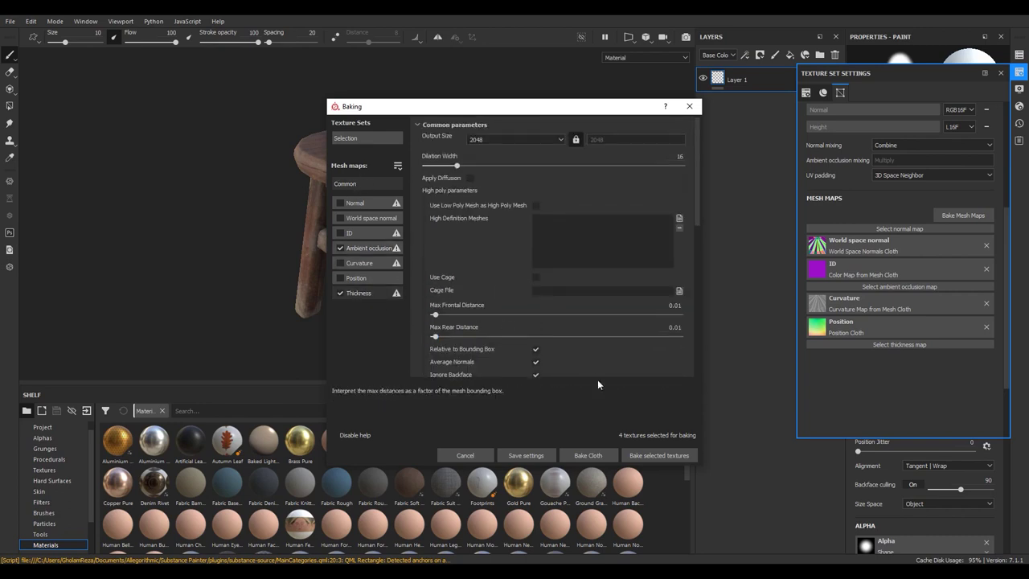
{"action": "left_click", "coordinate": [593, 456]}
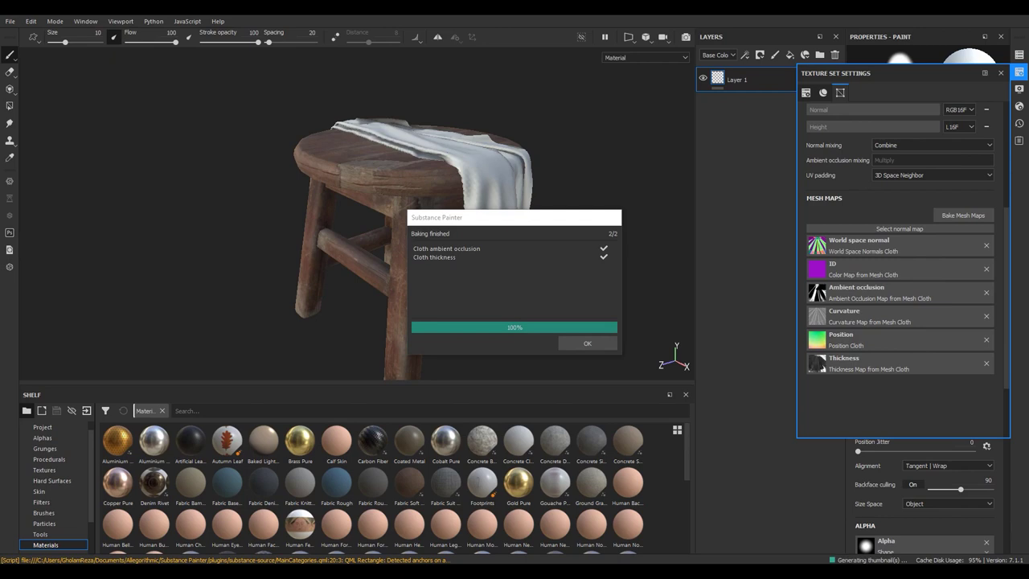
{"action": "left_click", "coordinate": [563, 343]}
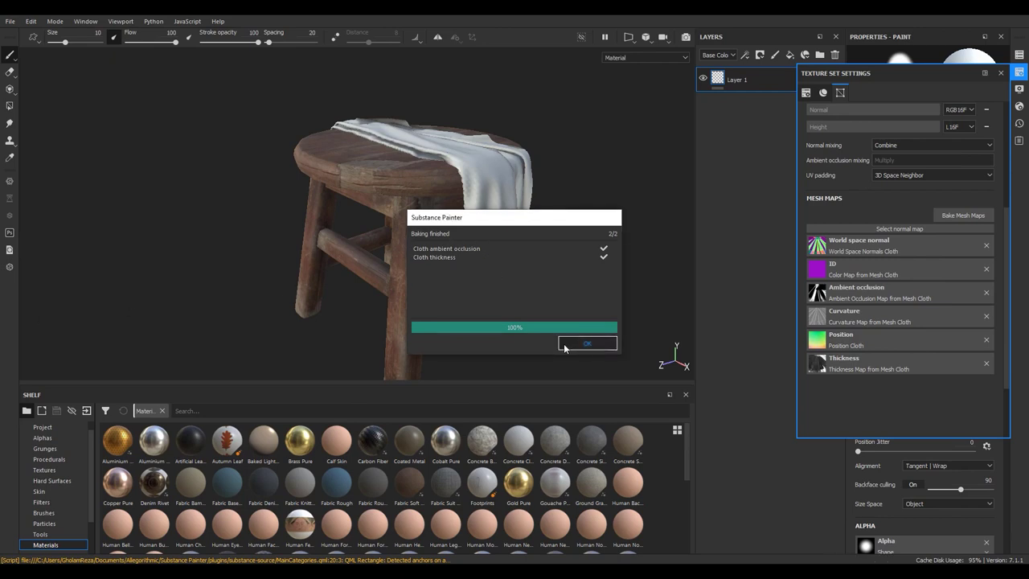
Dismiss the baking report and orbit around the stool
{"action": "left_click", "coordinate": [563, 344]}
{"action": "right_click", "coordinate": [432, 248]}
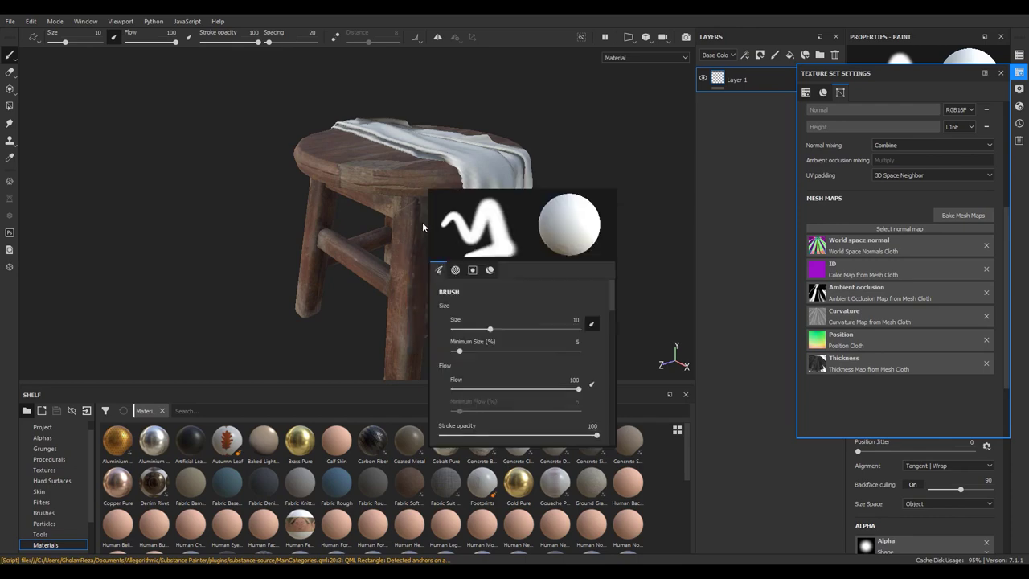
{"action": "mouse_move", "coordinate": [432, 248]}
{"action": "left_mouse_down", "text": "alt"}
{"action": "mouse_move", "coordinate": [345, 177]}
{"action": "mouse_move", "coordinate": [604, 214]}
{"action": "mouse_move", "coordinate": [330, 221]}
{"action": "mouse_move", "coordinate": [313, 265]}
{"action": "left_mouse_up", "text": "alt"}
{"action": "scroll", "coordinate": [604, 214], "scroll_direction": "up", "scroll_amount": 5}
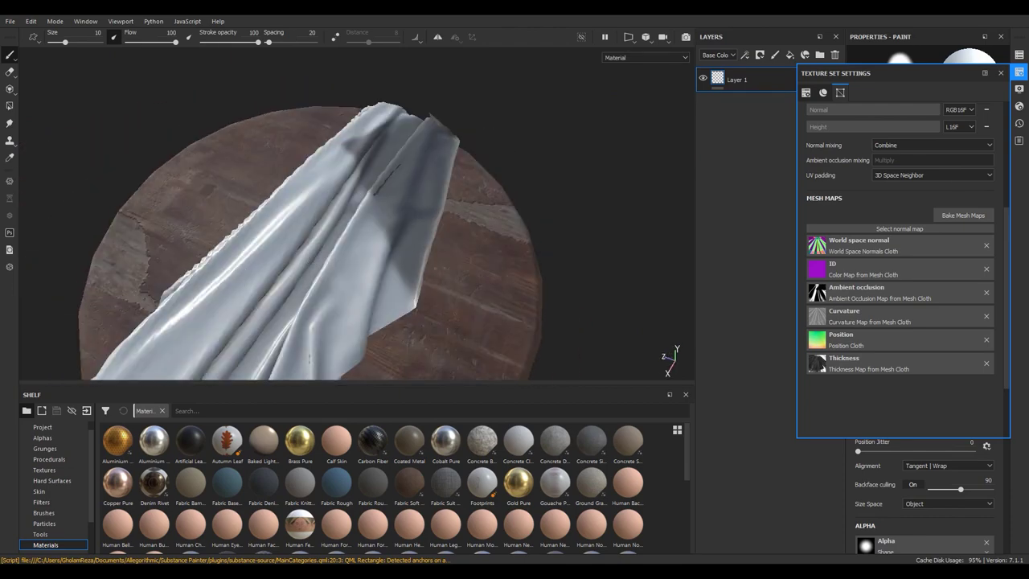
{"action": "scroll", "coordinate": [223, 298], "scroll_direction": "down", "scroll_amount": 3}
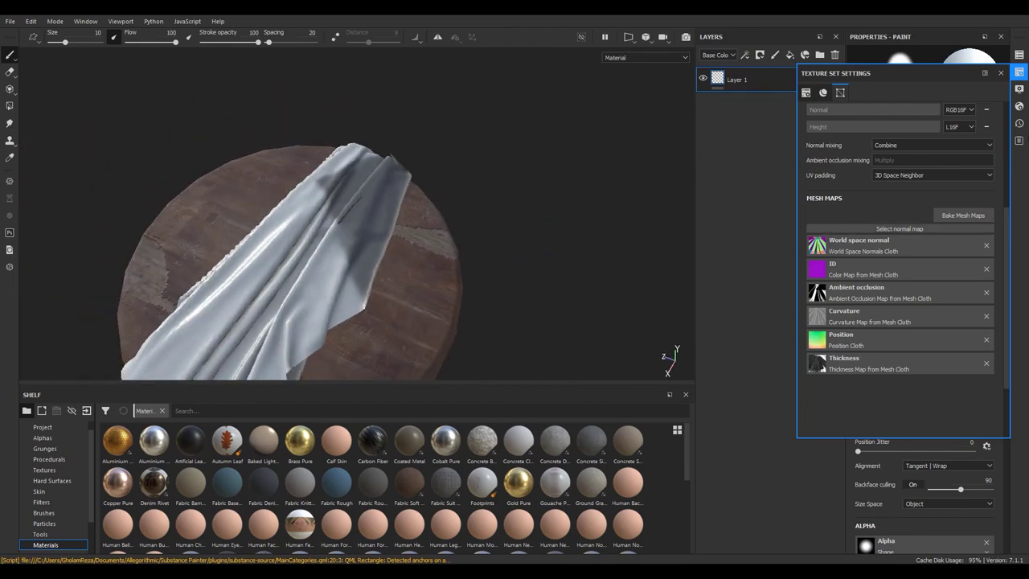
Choose the pbr-metal-rough-with-alpha-blending shader and close Shader Settings
{"action": "left_click", "coordinate": [1020, 107]}
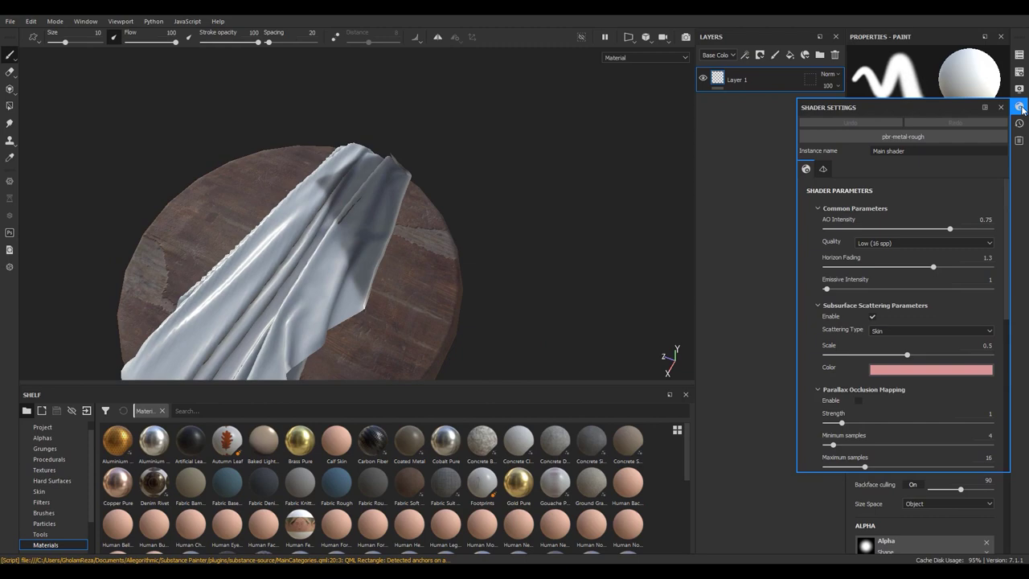
{"action": "left_click", "coordinate": [936, 136]}
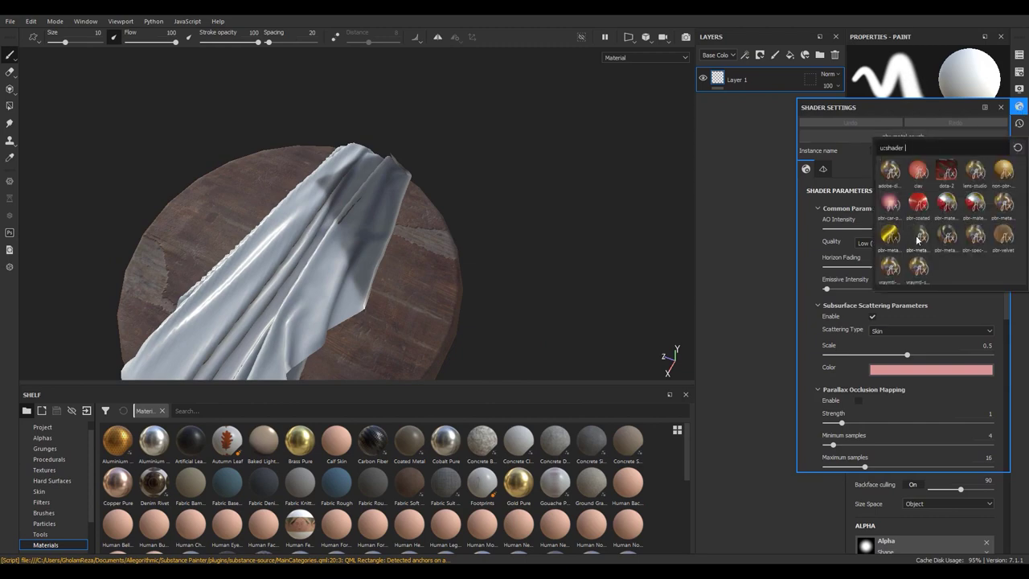
{"action": "mouse_move", "coordinate": [919, 235]}
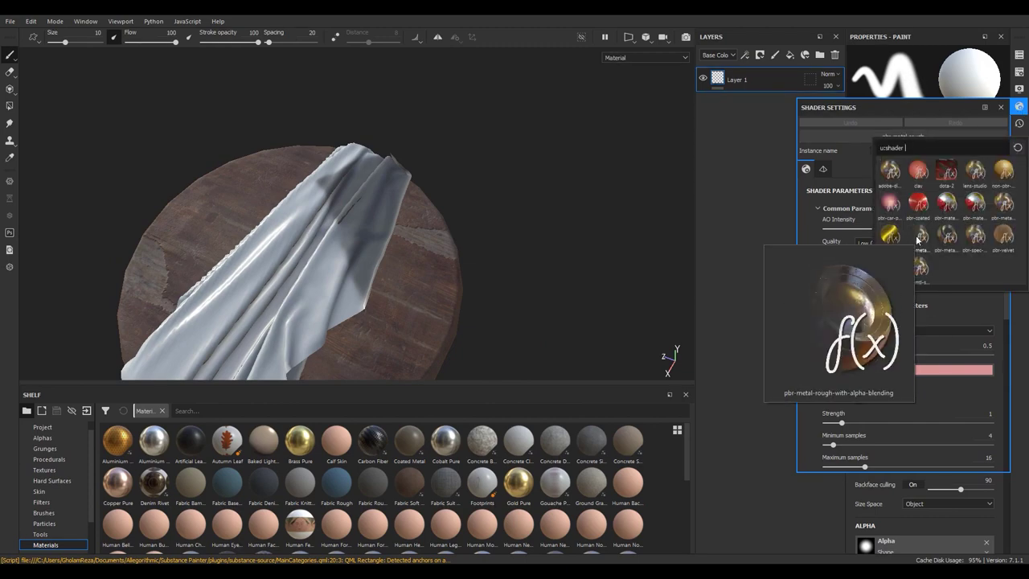
{"action": "mouse_move", "coordinate": [356, 230]}
{"action": "left_mouse_down", "text": "alt"}
{"action": "mouse_move", "coordinate": [624, 187]}
{"action": "mouse_move", "coordinate": [341, 161]}
{"action": "left_mouse_up", "text": "alt"}
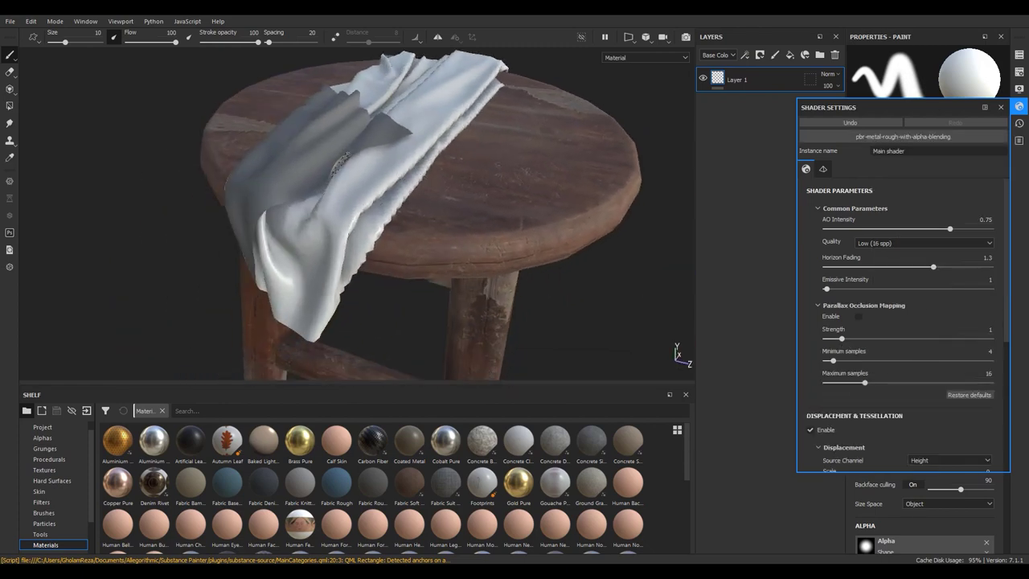
{"action": "right_click_drag", "start_coordinate": [342, 161], "coordinate": [141, 212], "text": "alt"}
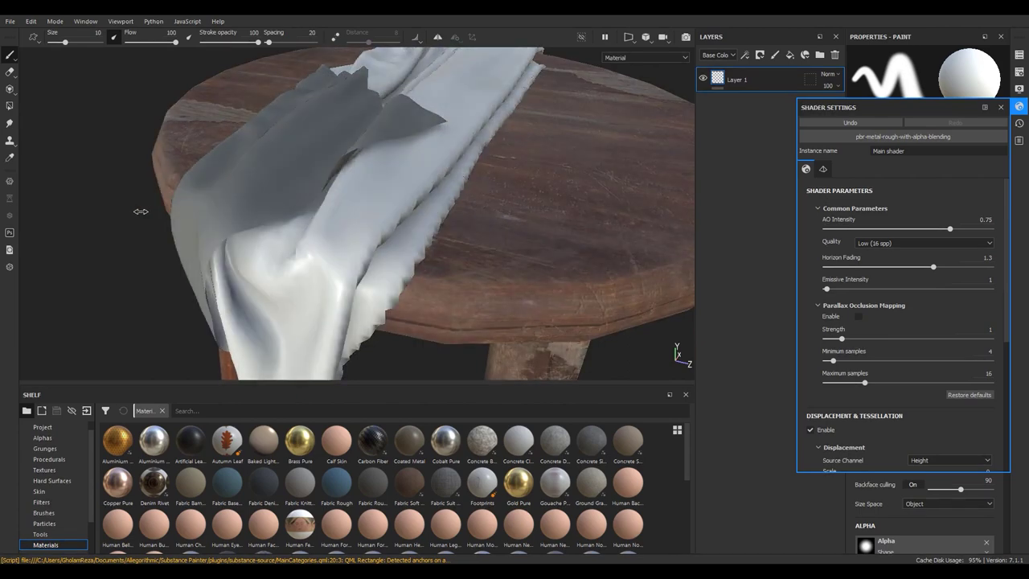
{"action": "mouse_move", "coordinate": [141, 211]}
{"action": "left_mouse_down", "text": "alt"}
{"action": "mouse_move", "coordinate": [720, 84]}
{"action": "mouse_move", "coordinate": [718, 107]}
{"action": "mouse_move", "coordinate": [579, 193]}
{"action": "mouse_move", "coordinate": [50, 227]}
{"action": "mouse_move", "coordinate": [179, 134]}
{"action": "mouse_move", "coordinate": [266, 228]}
{"action": "mouse_move", "coordinate": [298, 224]}
{"action": "mouse_move", "coordinate": [450, 274]}
{"action": "mouse_move", "coordinate": [626, 306]}
{"action": "left_mouse_up", "text": "alt"}
{"action": "scroll", "coordinate": [179, 133], "scroll_direction": "down", "scroll_amount": 3}
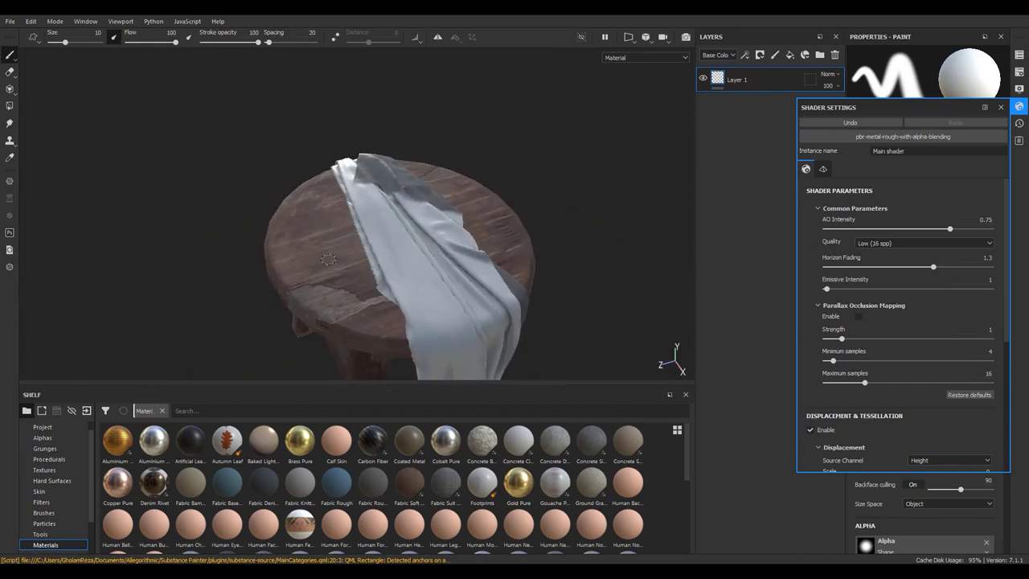
{"action": "left_click_drag", "start_coordinate": [342, 265], "coordinate": [354, 209], "text": "alt"}
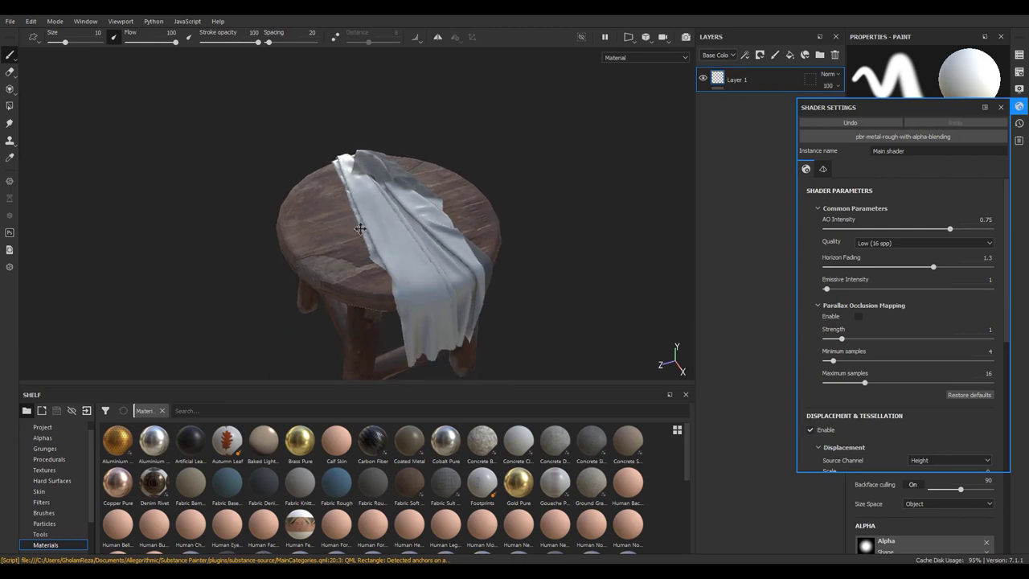
{"action": "left_click", "coordinate": [1001, 107]}
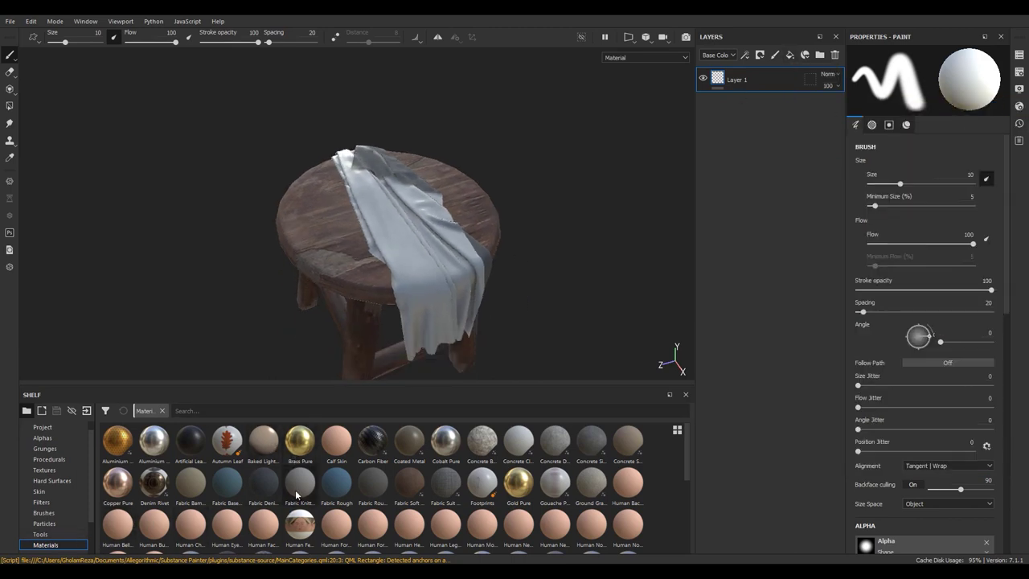
Add Fabric Knitted Sweater as a fill layer and set its UV scale to 12
{"action": "left_click_drag", "start_coordinate": [296, 495], "coordinate": [762, 78]}
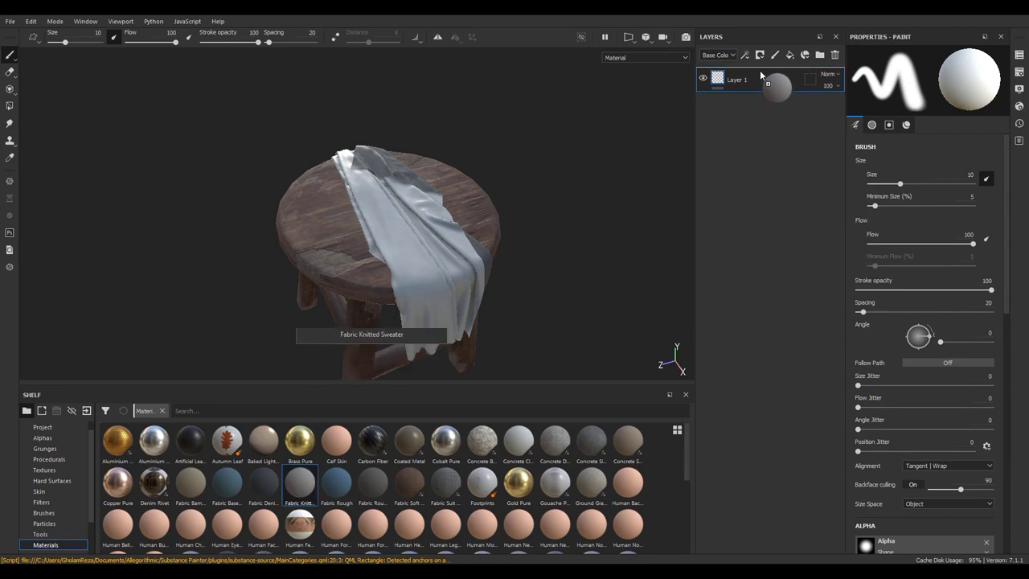
{"action": "left_click_drag", "start_coordinate": [760, 70], "coordinate": [760, 74]}
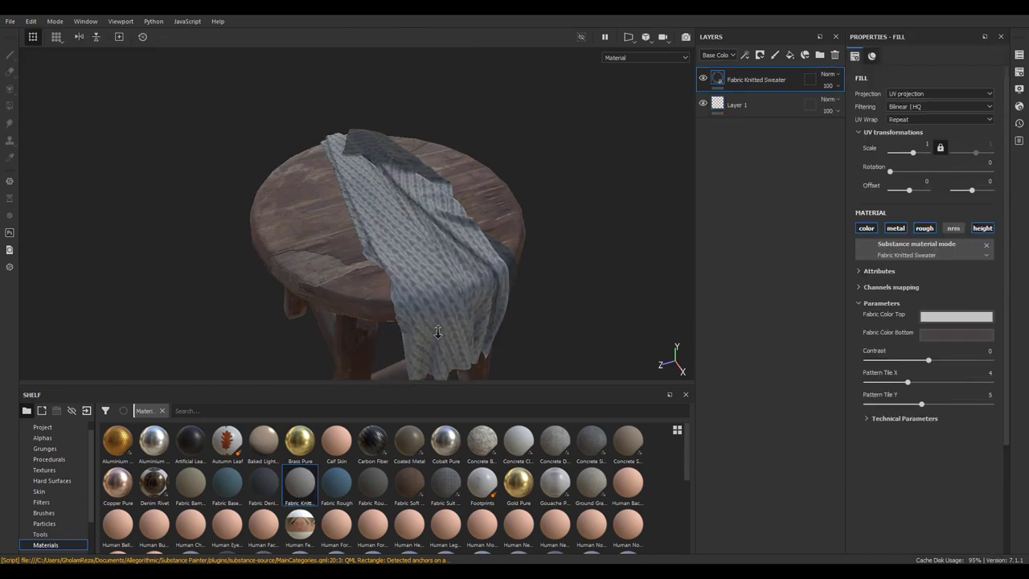
{"action": "left_click_drag", "start_coordinate": [913, 151], "coordinate": [916, 154]}
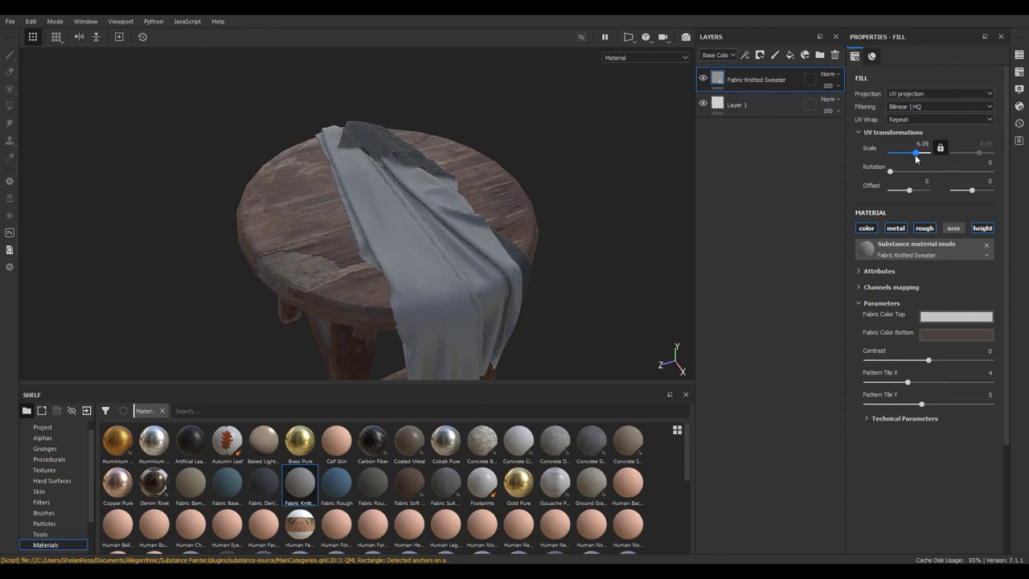
{"action": "scroll", "coordinate": [485, 244], "scroll_direction": "up", "scroll_amount": 3}
{"action": "mouse_move", "coordinate": [485, 245]}
{"action": "left_mouse_down", "text": "alt"}
{"action": "mouse_move", "coordinate": [428, 306]}
{"action": "mouse_move", "coordinate": [521, 320]}
{"action": "left_mouse_up", "text": "alt"}
{"action": "scroll", "coordinate": [513, 268], "scroll_direction": "up", "scroll_amount": 2}
{"action": "left_click_drag", "start_coordinate": [512, 269], "coordinate": [435, 255], "text": "alt"}
{"action": "left_click", "coordinate": [922, 144]}
{"action": "key", "text": "Return"}
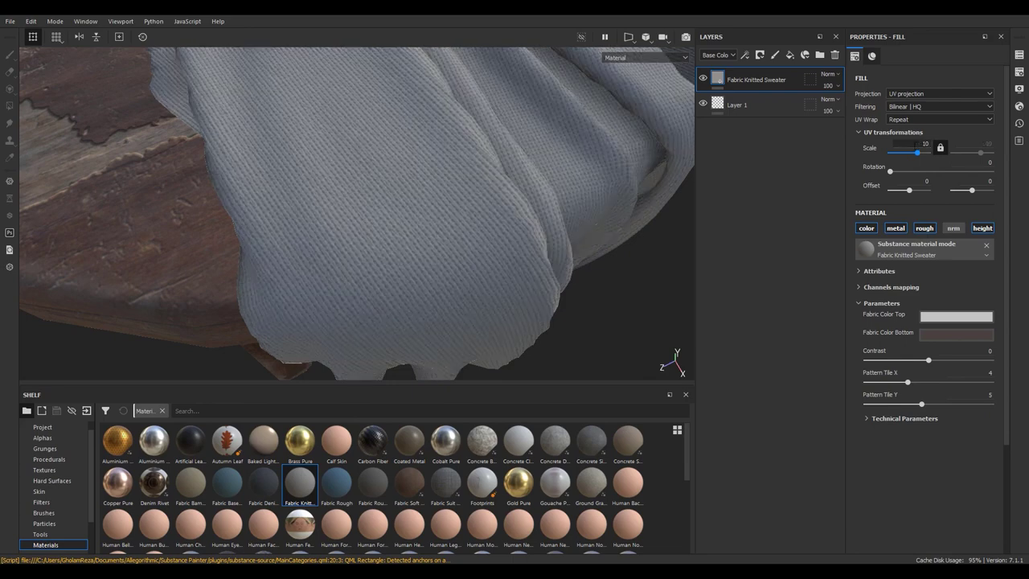
{"action": "type", "text": "12"}
{"action": "key", "text": "Return"}
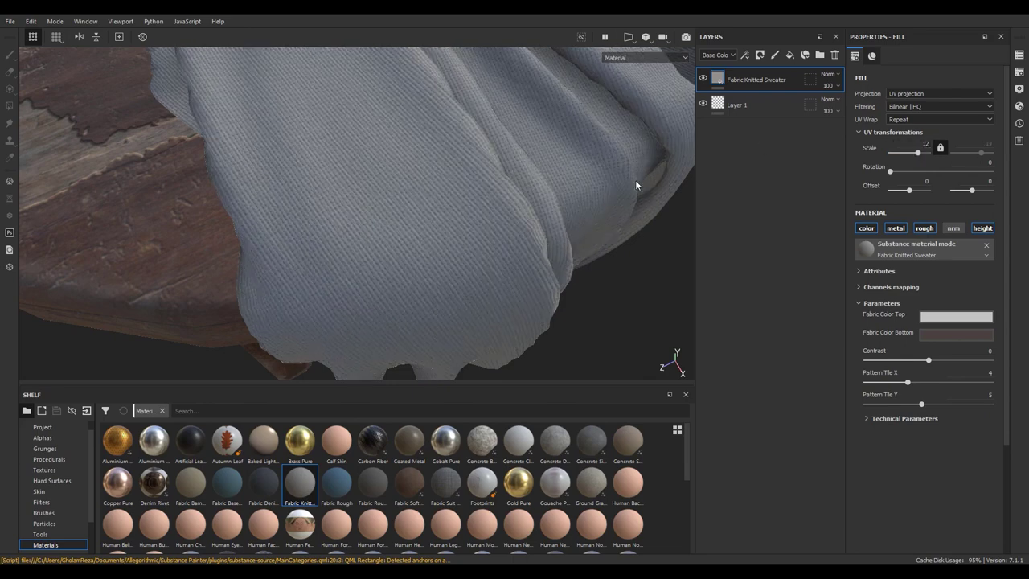
Orbit around the stool to review the knitted cloth from several angles
{"action": "scroll", "coordinate": [374, 225], "scroll_direction": "down", "scroll_amount": 3}
{"action": "mouse_move", "coordinate": [374, 225]}
{"action": "left_mouse_down", "text": "alt"}
{"action": "mouse_move", "coordinate": [432, 217]}
{"action": "mouse_move", "coordinate": [388, 248]}
{"action": "mouse_move", "coordinate": [459, 223]}
{"action": "mouse_move", "coordinate": [448, 202]}
{"action": "mouse_move", "coordinate": [395, 215]}
{"action": "mouse_move", "coordinate": [351, 198]}
{"action": "mouse_move", "coordinate": [364, 204]}
{"action": "mouse_move", "coordinate": [356, 222]}
{"action": "mouse_move", "coordinate": [333, 223]}
{"action": "mouse_move", "coordinate": [303, 145]}
{"action": "mouse_move", "coordinate": [534, 216]}
{"action": "mouse_move", "coordinate": [238, 202]}
{"action": "left_mouse_up", "text": "alt"}
{"action": "mouse_move", "coordinate": [538, 155]}
{"action": "left_mouse_down", "text": "alt"}
{"action": "mouse_move", "coordinate": [258, 277]}
{"action": "mouse_move", "coordinate": [269, 184]}
{"action": "left_mouse_up", "text": "alt"}
{"action": "scroll", "coordinate": [268, 183], "scroll_direction": "down", "scroll_amount": 3}
{"action": "scroll", "coordinate": [323, 260], "scroll_direction": "up", "scroll_amount": 5}
{"action": "mouse_move", "coordinate": [323, 260]}
{"action": "left_mouse_down", "text": "alt"}
{"action": "mouse_move", "coordinate": [321, 217]}
{"action": "mouse_move", "coordinate": [263, 189]}
{"action": "left_mouse_up", "text": "alt"}
{"action": "mouse_move", "coordinate": [274, 194]}
{"action": "middle_mouse_down", "text": "alt"}
{"action": "mouse_move", "coordinate": [287, 127]}
{"action": "mouse_move", "coordinate": [295, 135]}
{"action": "middle_mouse_up", "text": "alt"}
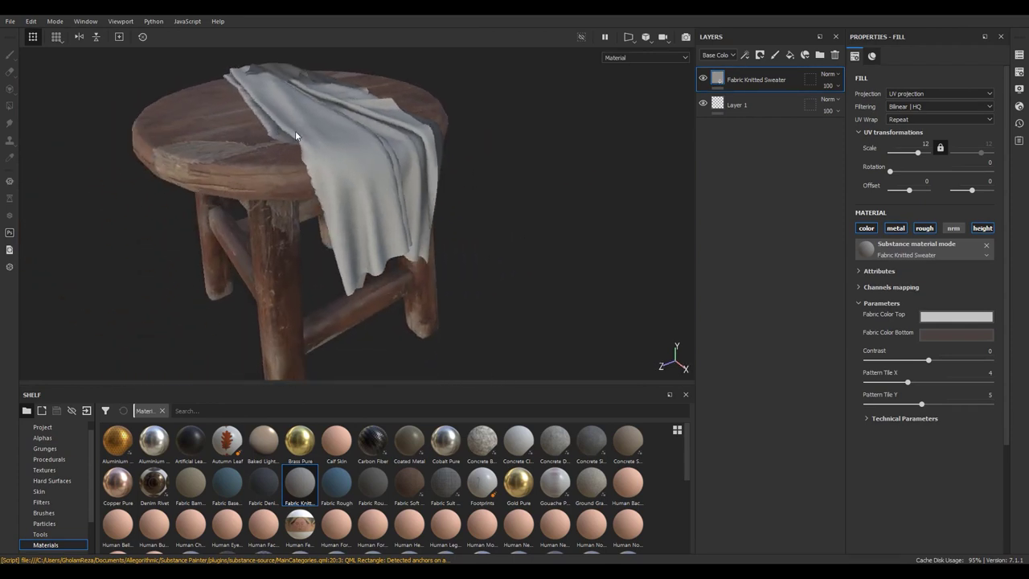
{"action": "left_click_drag", "start_coordinate": [241, 188], "coordinate": [319, 260], "text": "alt"}
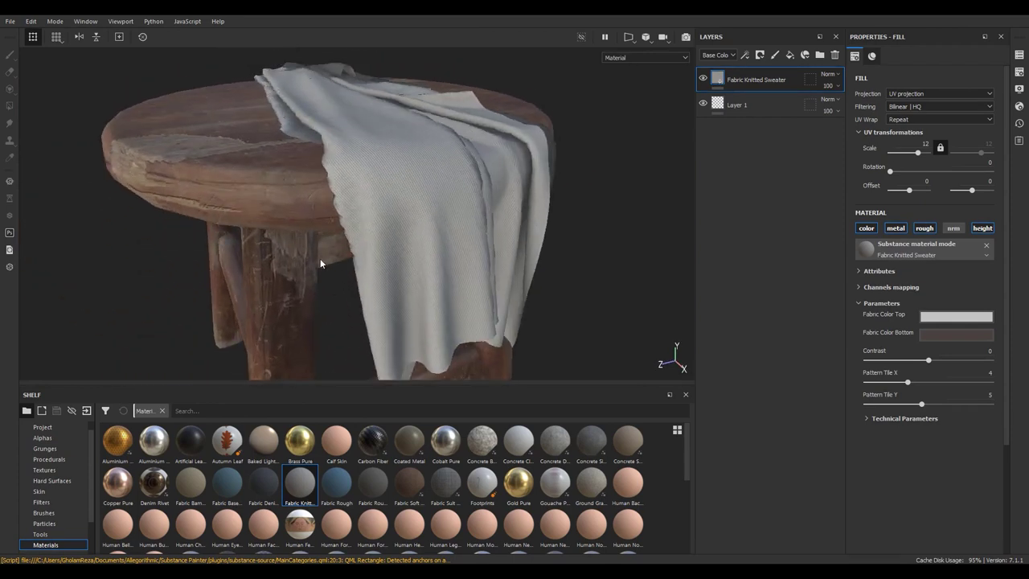
{"action": "right_click_drag", "start_coordinate": [319, 260], "coordinate": [305, 182], "text": "alt"}
{"action": "middle_click_drag", "start_coordinate": [341, 227], "coordinate": [330, 199], "text": "alt"}
{"action": "mouse_move", "coordinate": [327, 202]}
{"action": "left_mouse_down", "text": "alt"}
{"action": "mouse_move", "coordinate": [314, 191]}
{"action": "mouse_move", "coordinate": [414, 225]}
{"action": "mouse_move", "coordinate": [394, 257]}
{"action": "left_mouse_up", "text": "alt"}
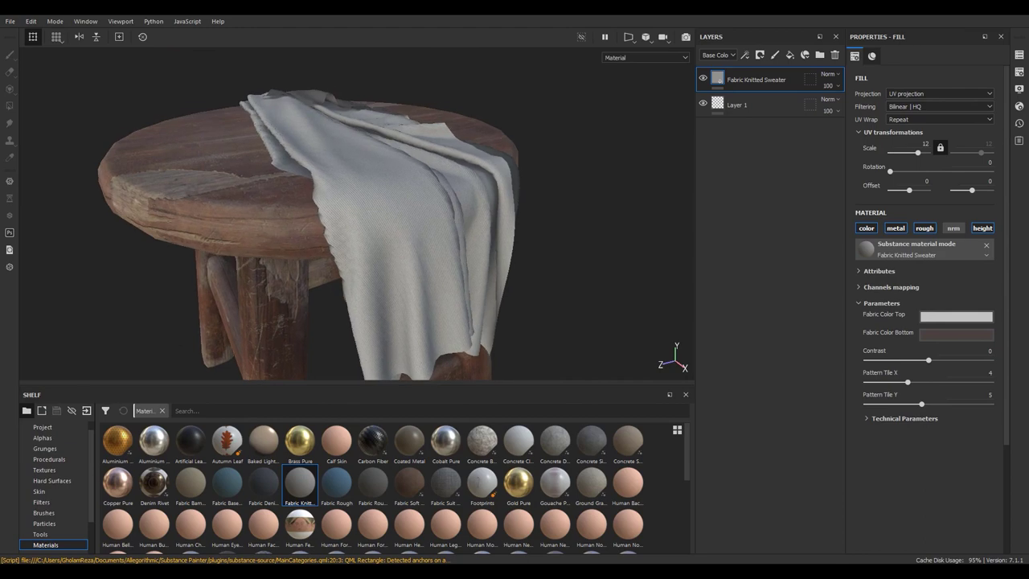
Open the Texture Set Settings and the list of channels to add
{"action": "left_click", "coordinate": [1019, 71]}
{"action": "scroll", "coordinate": [822, 206], "scroll_direction": "up", "scroll_amount": 1}
{"action": "scroll", "coordinate": [822, 206], "scroll_direction": "up", "scroll_amount": 1}
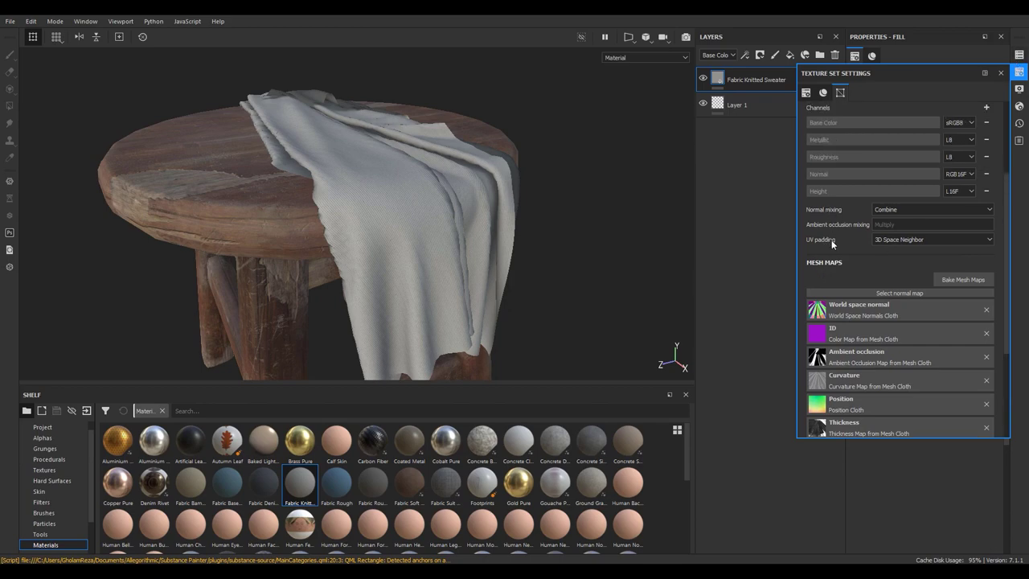
{"action": "scroll", "coordinate": [832, 240], "scroll_direction": "up", "scroll_amount": 1}
{"action": "left_click", "coordinate": [987, 140]}
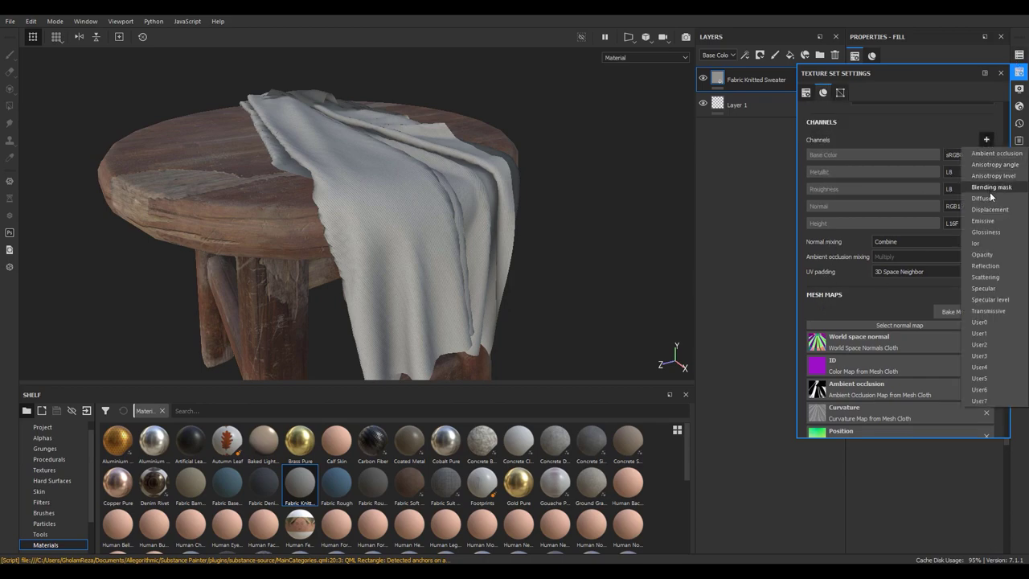
Add an Opacity channel to the Cloth texture set and preview it in the viewport
{"action": "left_click", "coordinate": [982, 254]}
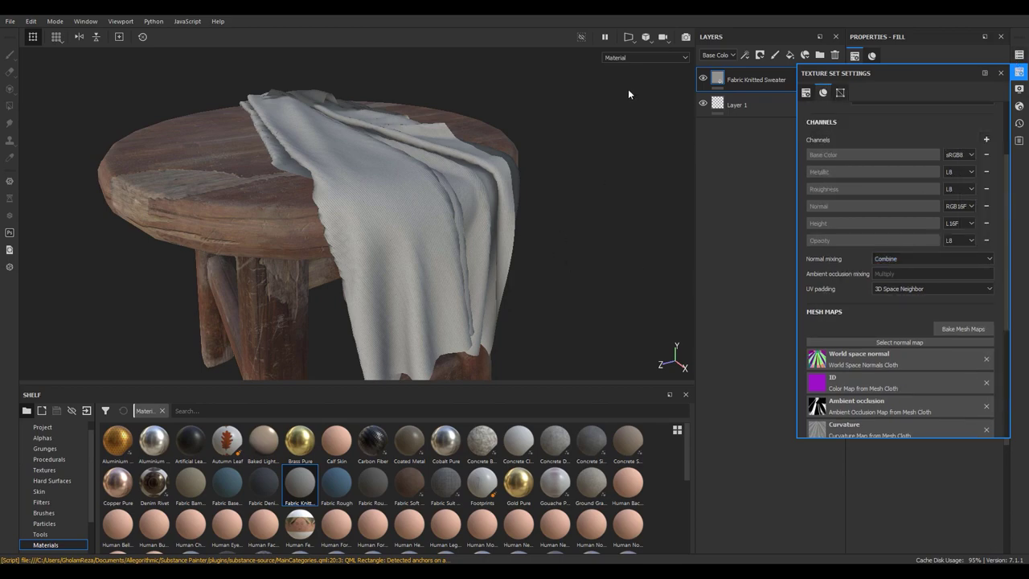
{"action": "scroll", "coordinate": [604, 173], "scroll_direction": "up", "scroll_amount": 2}
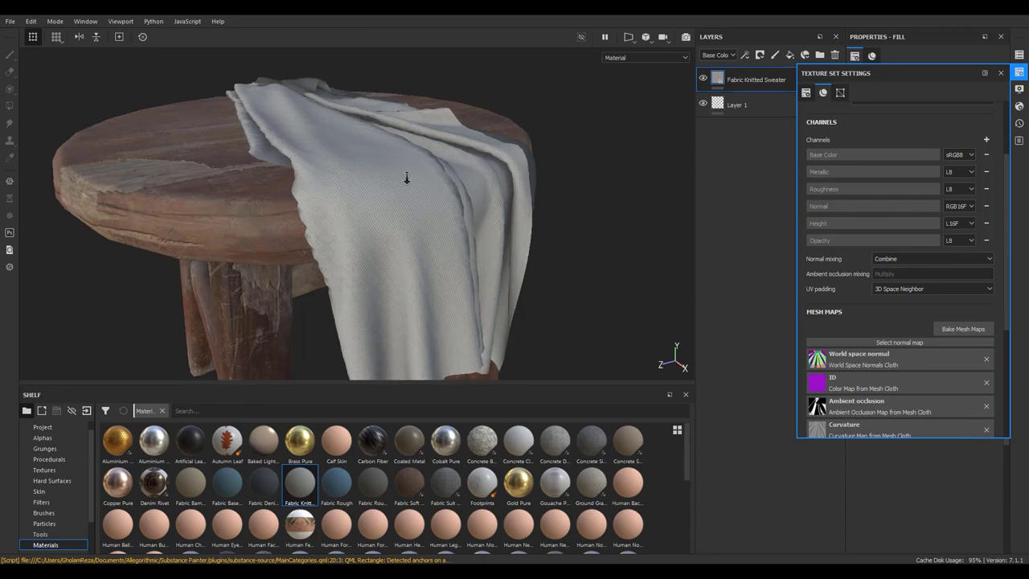
{"action": "scroll", "coordinate": [407, 178], "scroll_direction": "up", "scroll_amount": 1}
{"action": "left_click", "coordinate": [625, 58]}
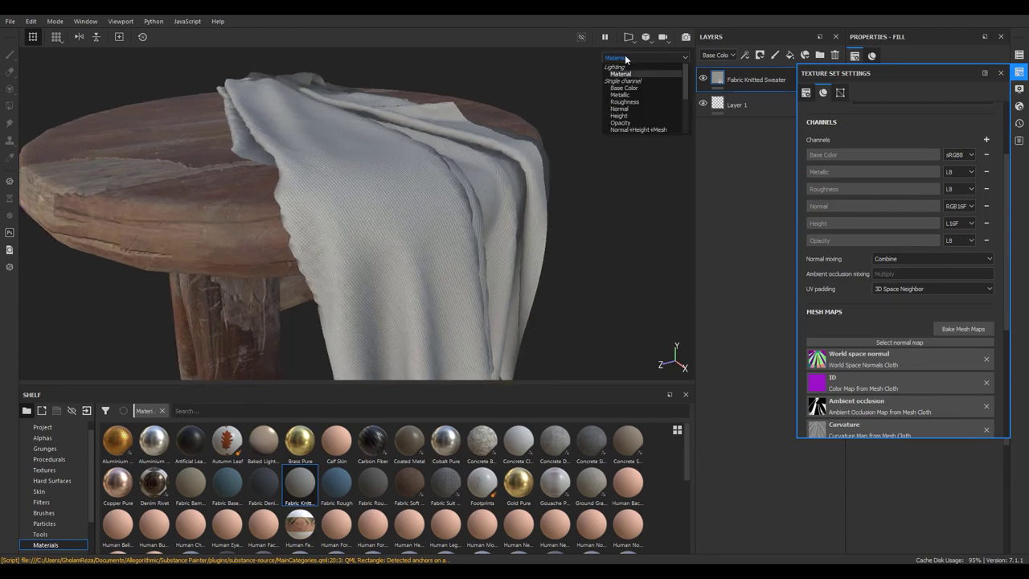
{"action": "left_click", "coordinate": [620, 122]}
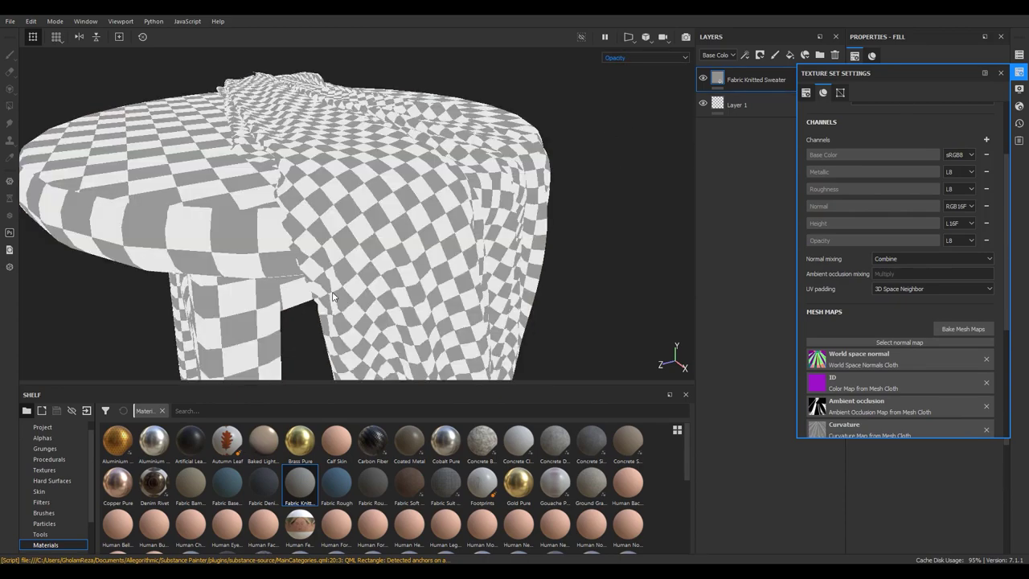
Preview the Base Color channel, then return the viewport to the full Material view
{"action": "mouse_move", "coordinate": [372, 255]}
{"action": "left_mouse_down", "text": "alt"}
{"action": "mouse_move", "coordinate": [314, 238]}
{"action": "mouse_move", "coordinate": [364, 205]}
{"action": "left_mouse_up", "text": "alt"}
{"action": "left_click", "coordinate": [615, 59]}
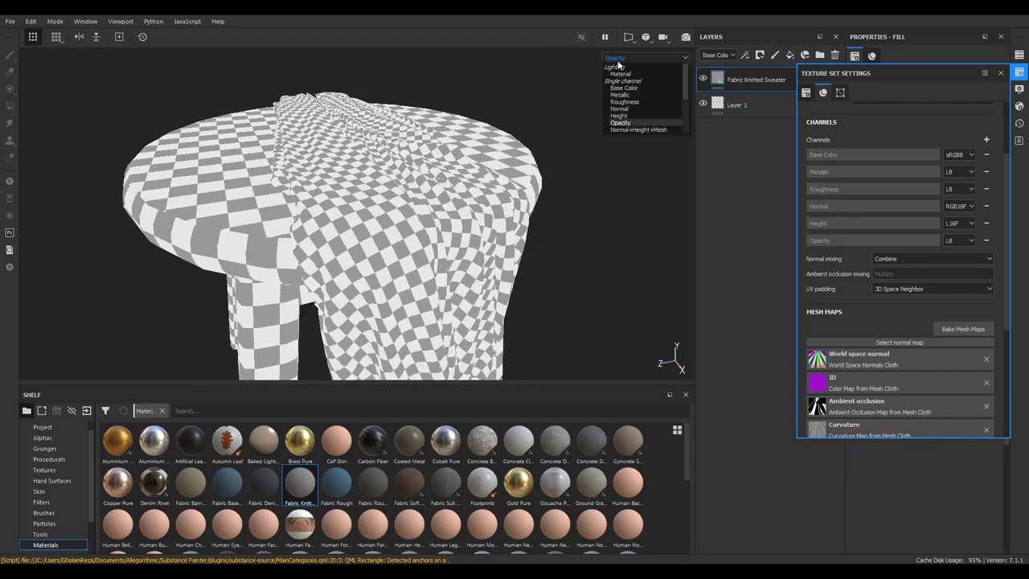
{"action": "left_click", "coordinate": [628, 90]}
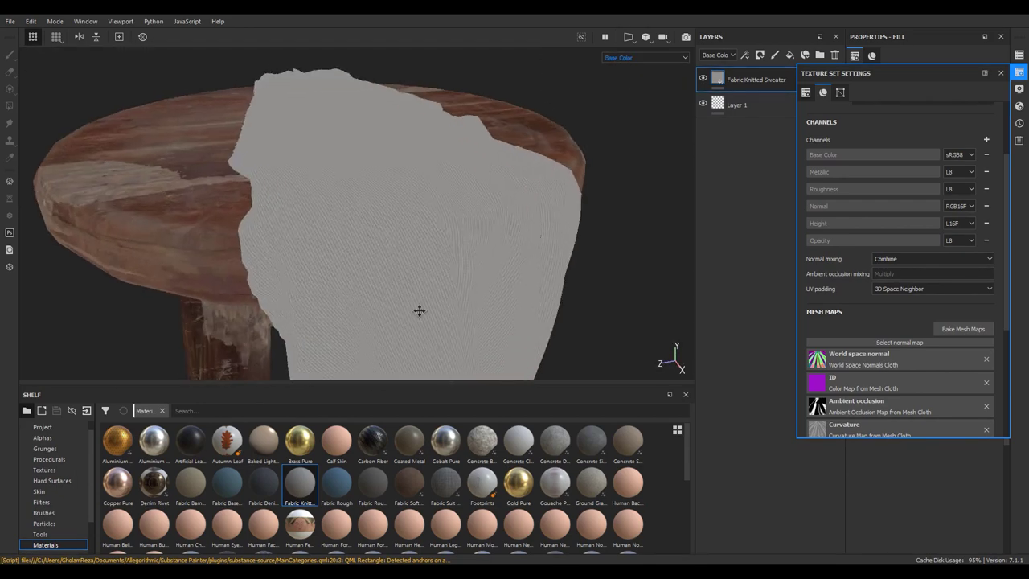
{"action": "left_click_drag", "start_coordinate": [402, 250], "coordinate": [656, 92], "text": "alt"}
{"action": "left_click", "coordinate": [638, 58]}
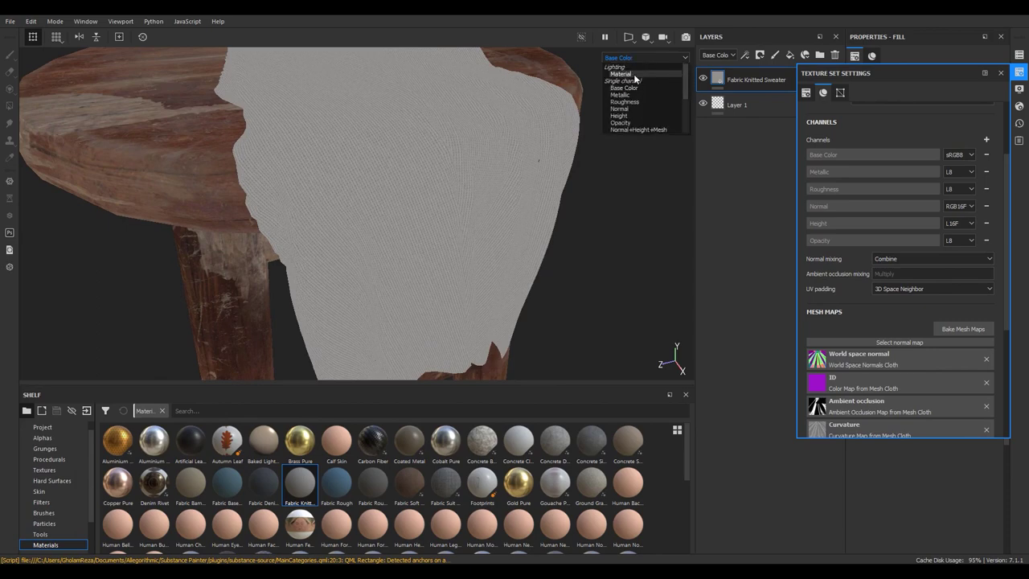
{"action": "left_click", "coordinate": [621, 74]}
Frame the whole stool and close Texture Set Settings
{"action": "scroll", "coordinate": [421, 230], "scroll_direction": "down", "scroll_amount": 2}
{"action": "scroll", "coordinate": [428, 233], "scroll_direction": "down", "scroll_amount": 2}
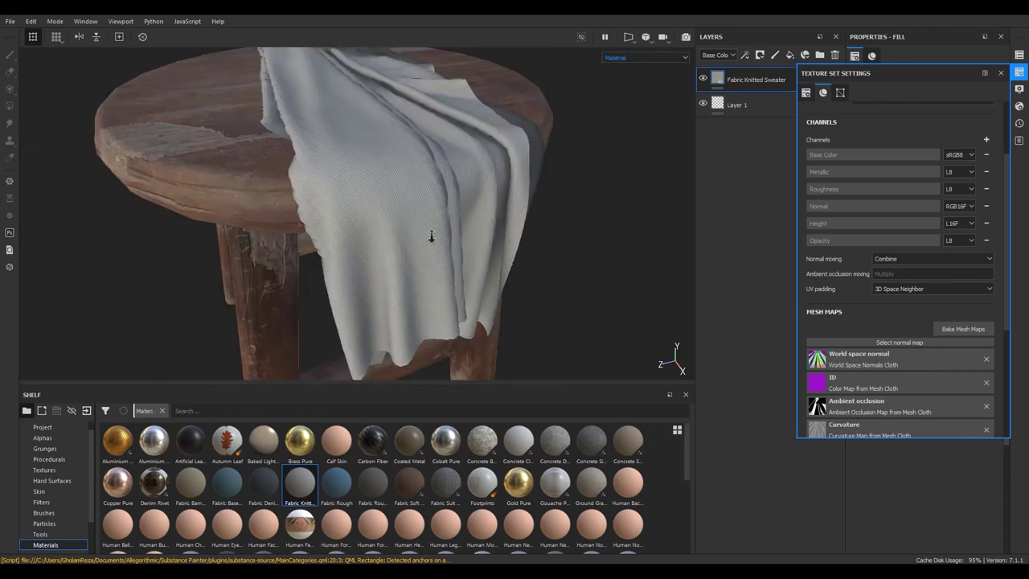
{"action": "scroll", "coordinate": [437, 236], "scroll_direction": "down", "scroll_amount": 2}
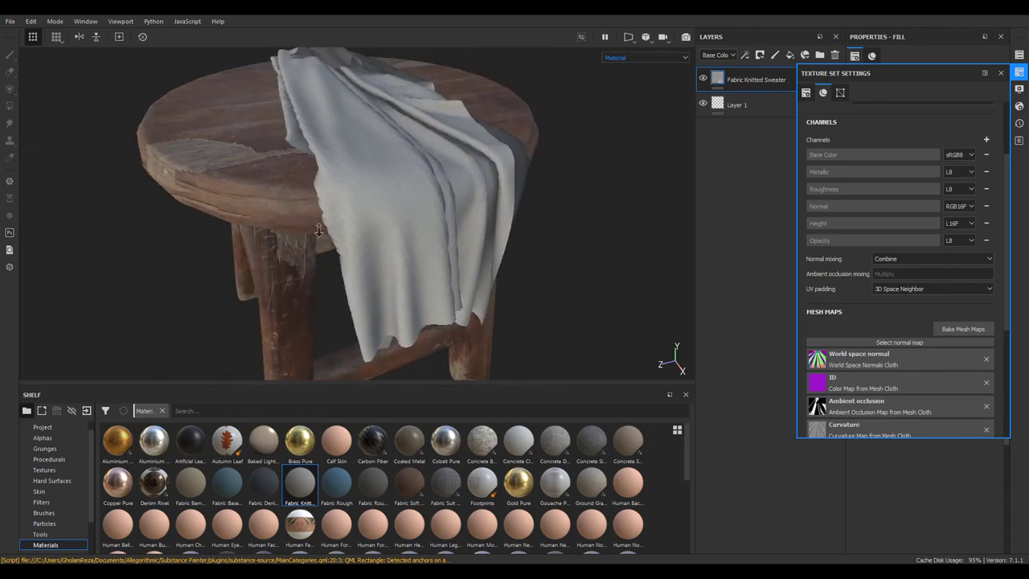
{"action": "key", "text": "f"}
{"action": "left_click", "coordinate": [1001, 73]}
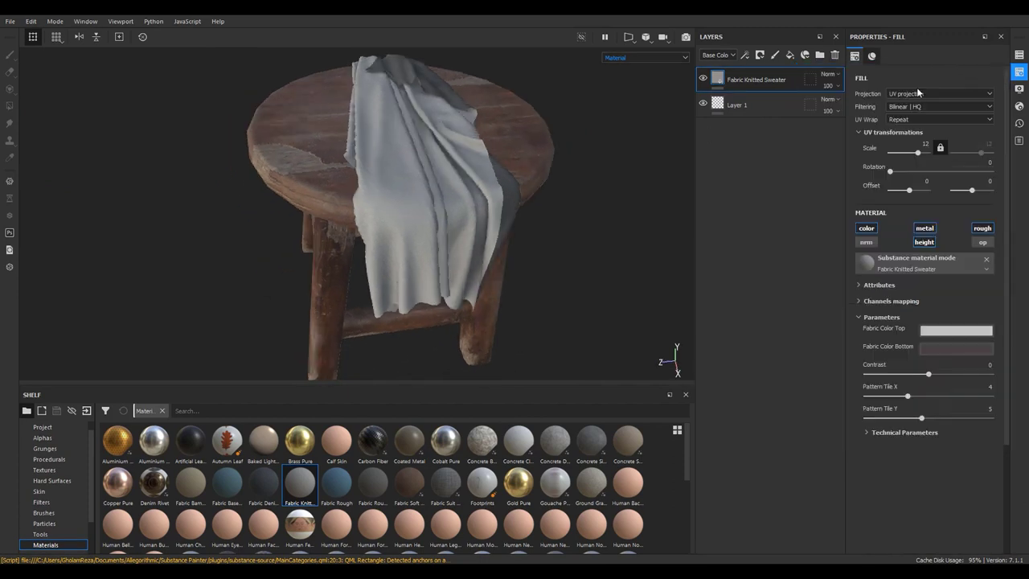
Add a fill layer named Opacity, limited to the opacity channel with value 0
{"action": "left_click", "coordinate": [791, 55]}
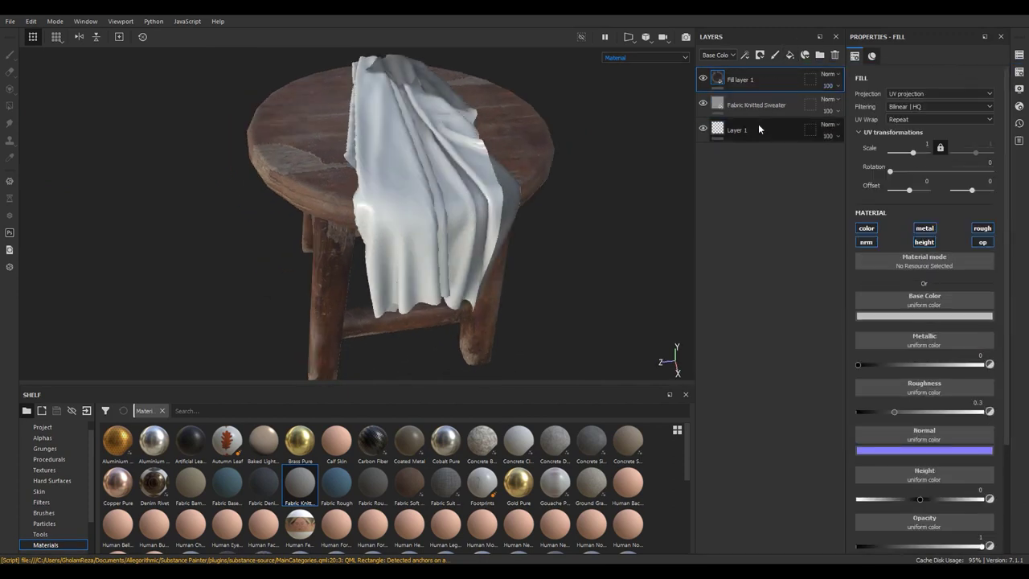
{"action": "double_click", "coordinate": [735, 80]}
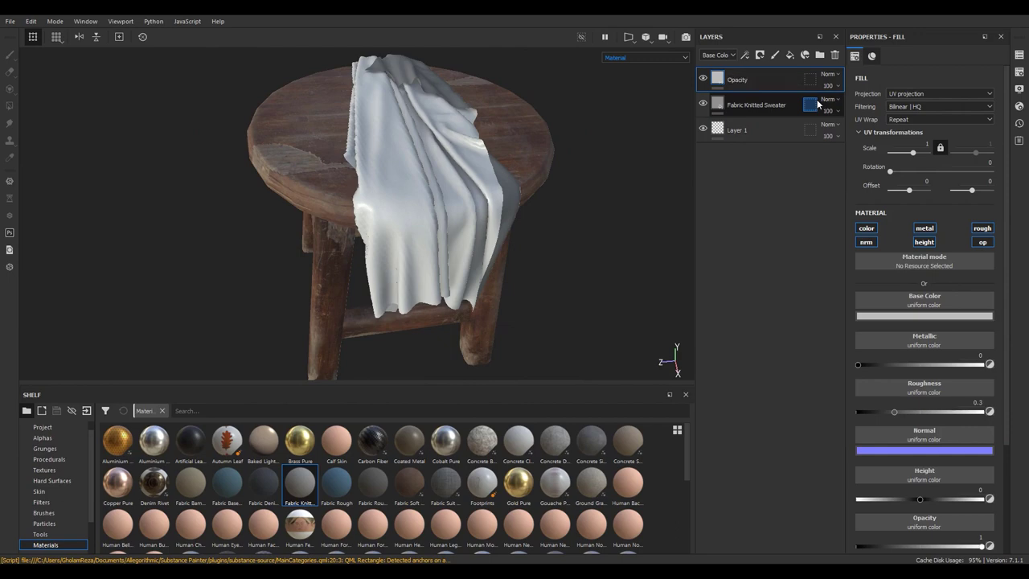
{"action": "type", "text": "Opacity"}
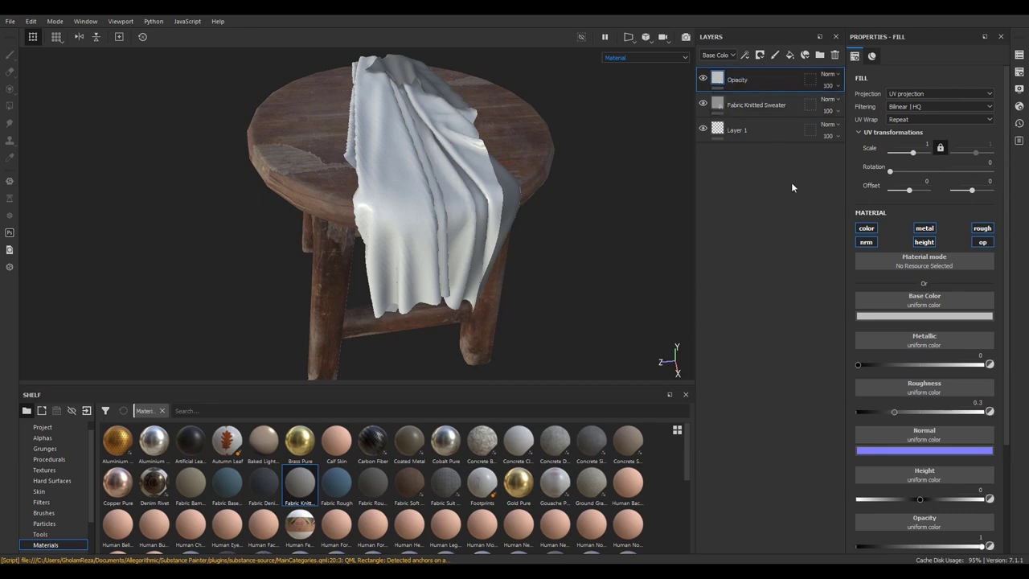
{"action": "left_click", "coordinate": [983, 242]}
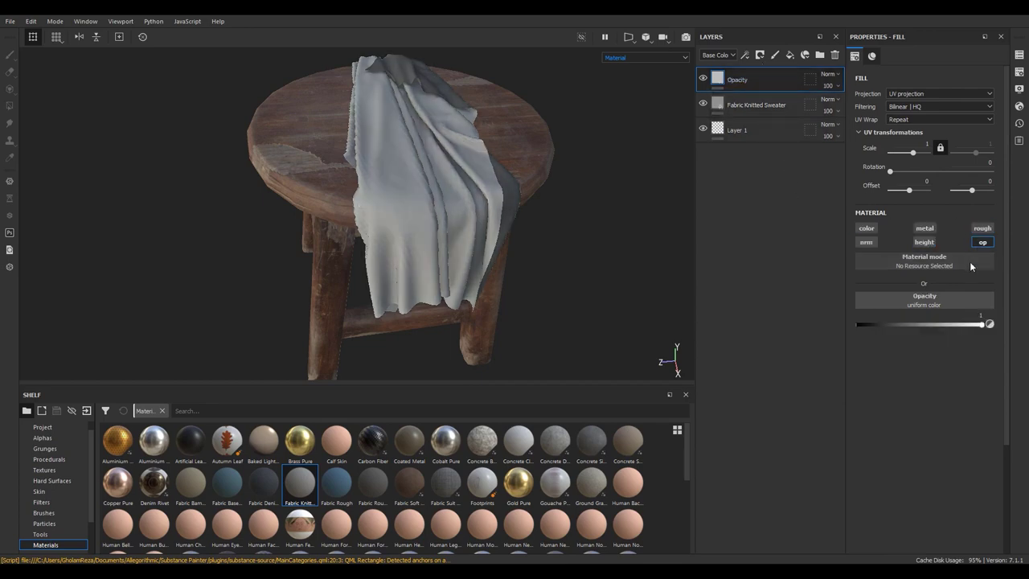
{"action": "left_click_drag", "start_coordinate": [965, 325], "coordinate": [832, 333]}
{"action": "mouse_move", "coordinate": [584, 320]}
{"action": "left_mouse_down", "text": "alt"}
{"action": "mouse_move", "coordinate": [475, 248]}
{"action": "mouse_move", "coordinate": [517, 315]}
{"action": "mouse_move", "coordinate": [467, 286]}
{"action": "left_mouse_up", "text": "alt"}
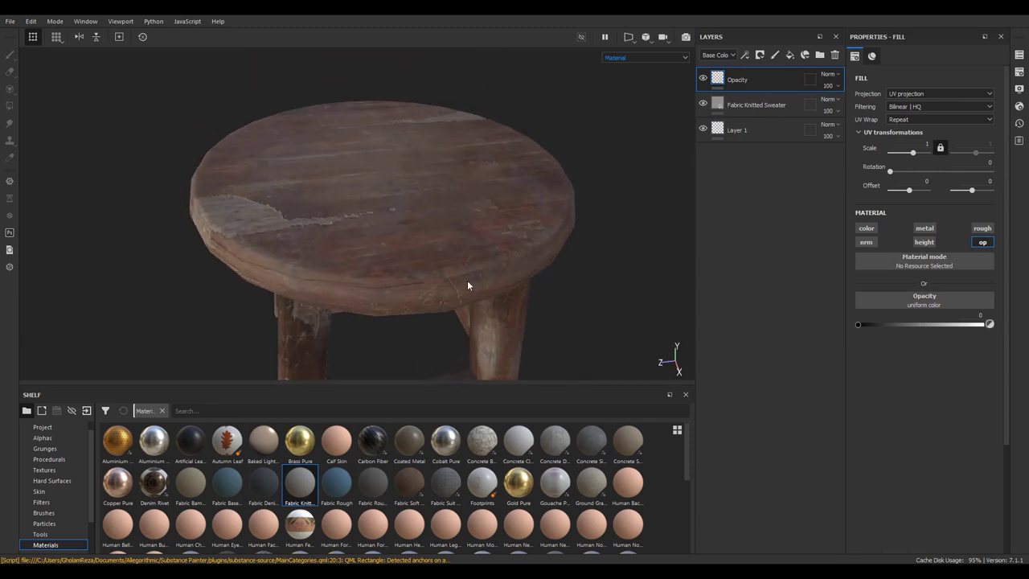
Check the Opacity preview, return to Material view, and add a black mask to the Opacity layer
{"action": "left_click", "coordinate": [636, 58]}
{"action": "left_click", "coordinate": [632, 122]}
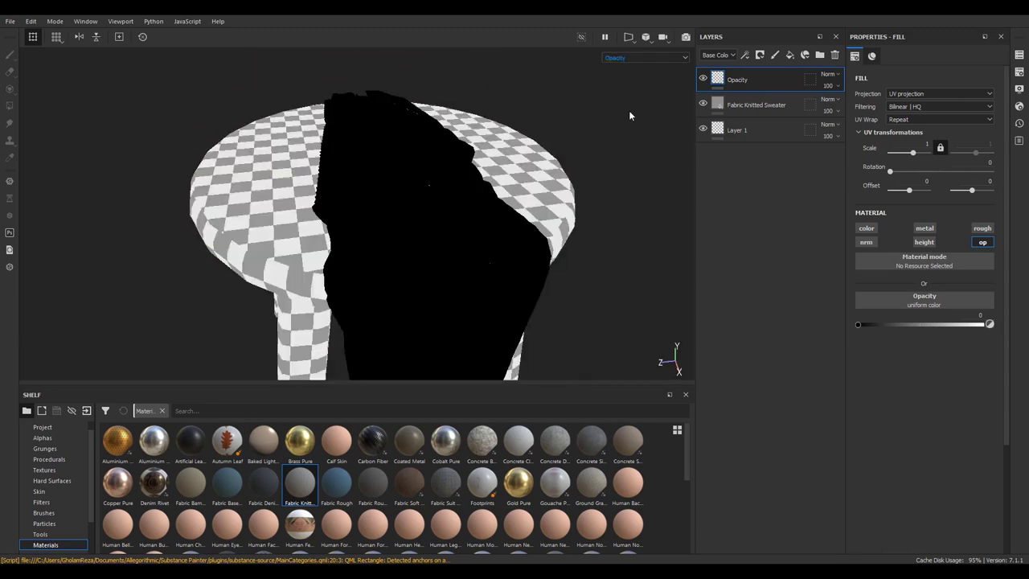
{"action": "left_click", "coordinate": [632, 58]}
{"action": "left_click", "coordinate": [631, 66]}
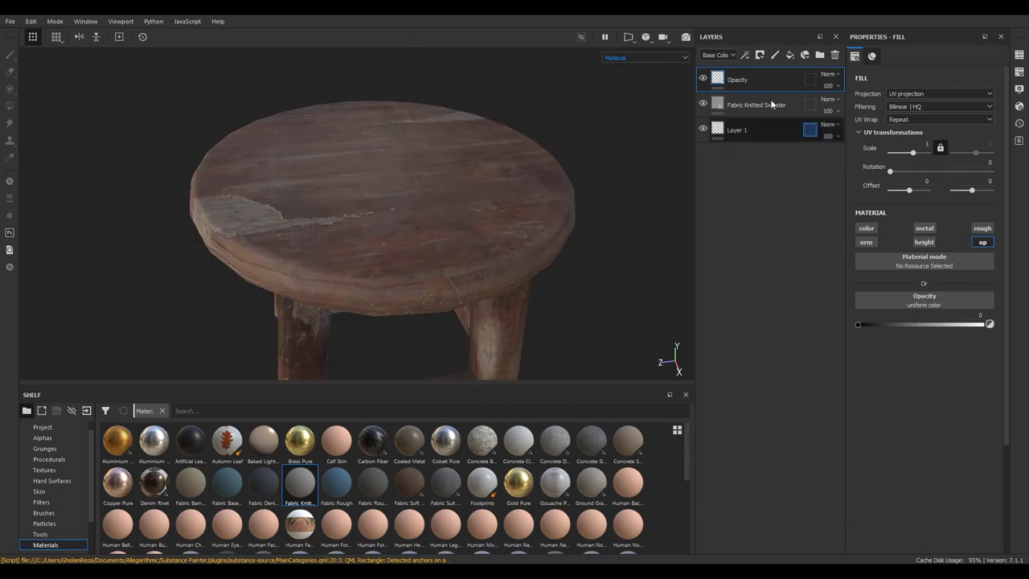
{"action": "right_click", "coordinate": [781, 79]}
{"action": "left_click", "coordinate": [790, 99]}
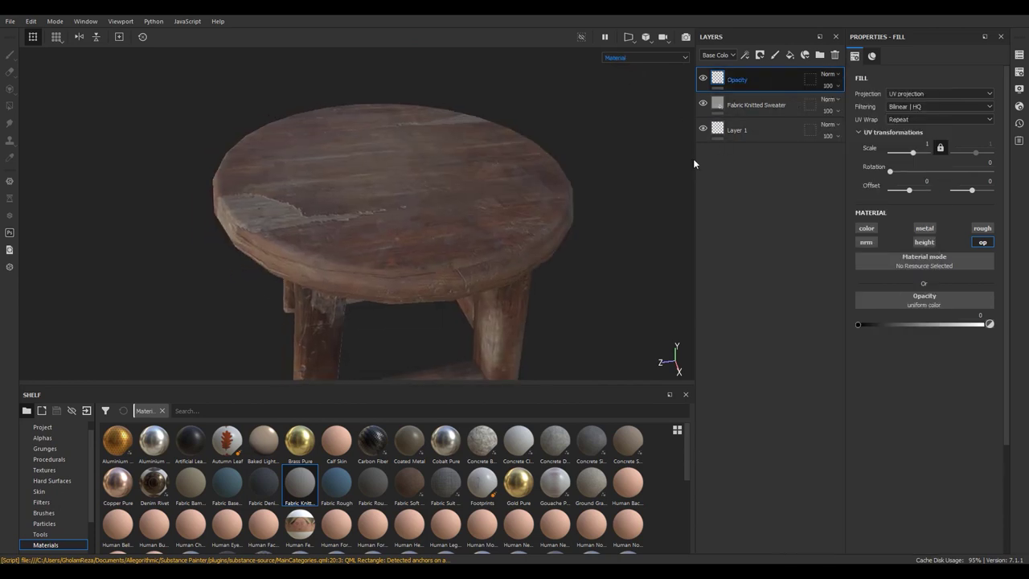
Switch to the side-by-side 3D and 2D split view and rotate the environment lighting
{"action": "key", "text": "F2"}
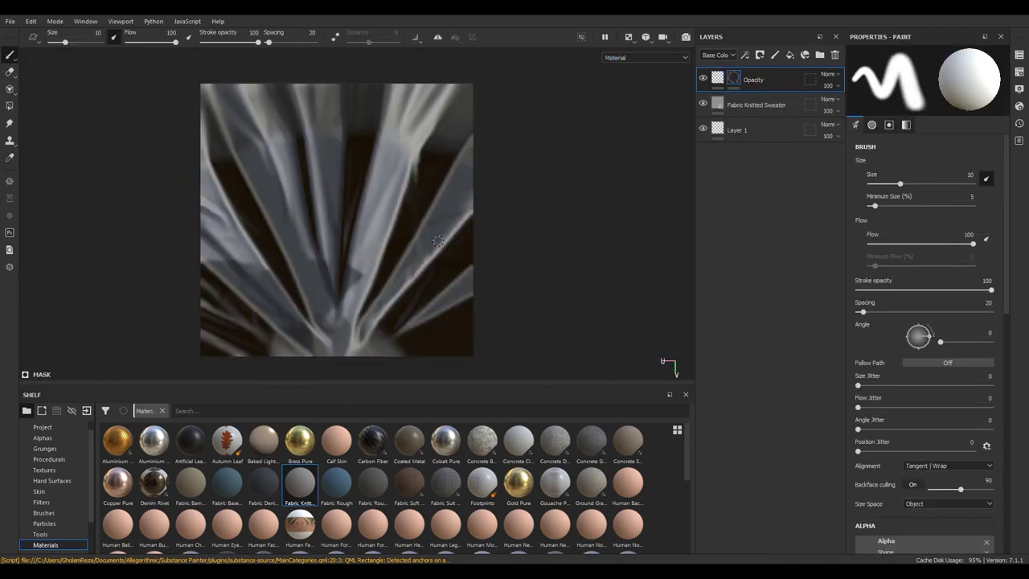
{"action": "key", "text": "F2"}
{"action": "key", "text": "F1"}
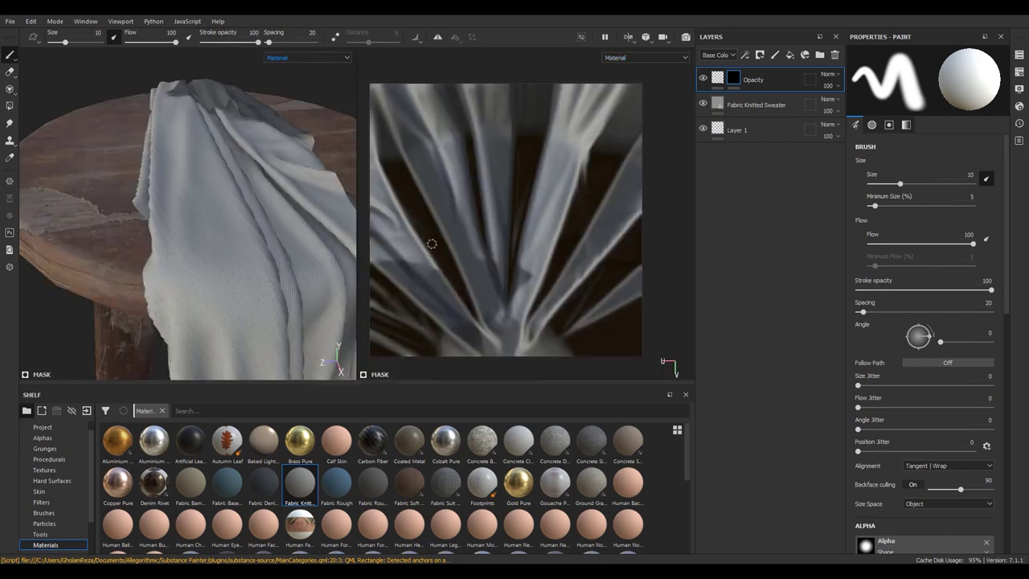
{"action": "scroll", "coordinate": [439, 249], "scroll_direction": "down", "scroll_amount": 3}
{"action": "scroll", "coordinate": [582, 326], "scroll_direction": "up", "scroll_amount": 1}
{"action": "scroll", "coordinate": [582, 326], "scroll_direction": "up", "scroll_amount": 1}
{"action": "scroll", "coordinate": [573, 295], "scroll_direction": "up", "scroll_amount": 1}
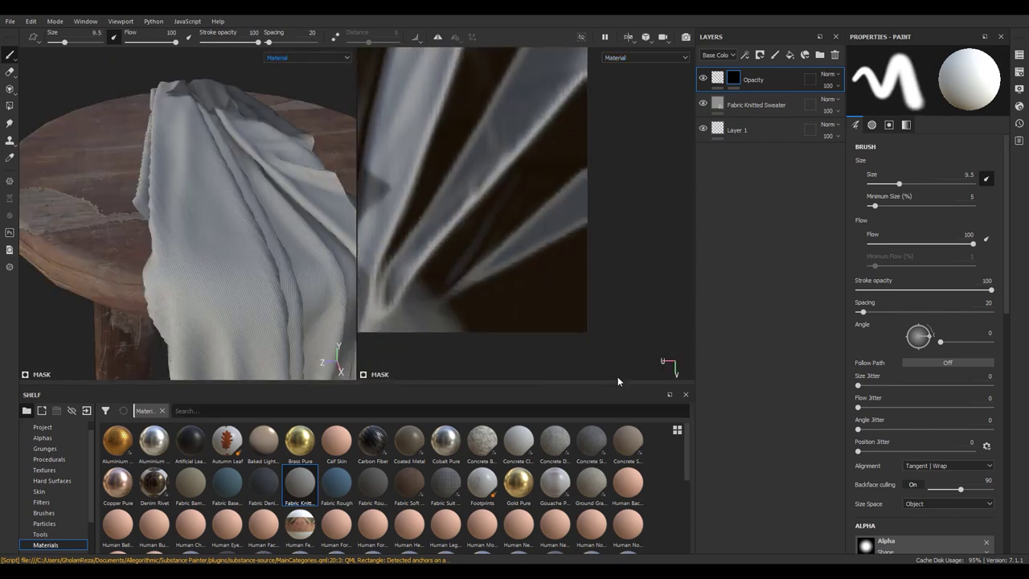
{"action": "scroll", "coordinate": [563, 301], "scroll_direction": "up", "scroll_amount": 1}
{"action": "scroll", "coordinate": [555, 306], "scroll_direction": "up", "scroll_amount": 1}
{"action": "right_click_drag", "start_coordinate": [605, 312], "coordinate": [552, 312], "text": "shift"}
Preview the Opacity channel in both views, then return both to the full Material
{"action": "left_click", "coordinate": [616, 63]}
{"action": "left_click", "coordinate": [635, 125]}
{"action": "scroll", "coordinate": [563, 286], "scroll_direction": "down", "scroll_amount": 3}
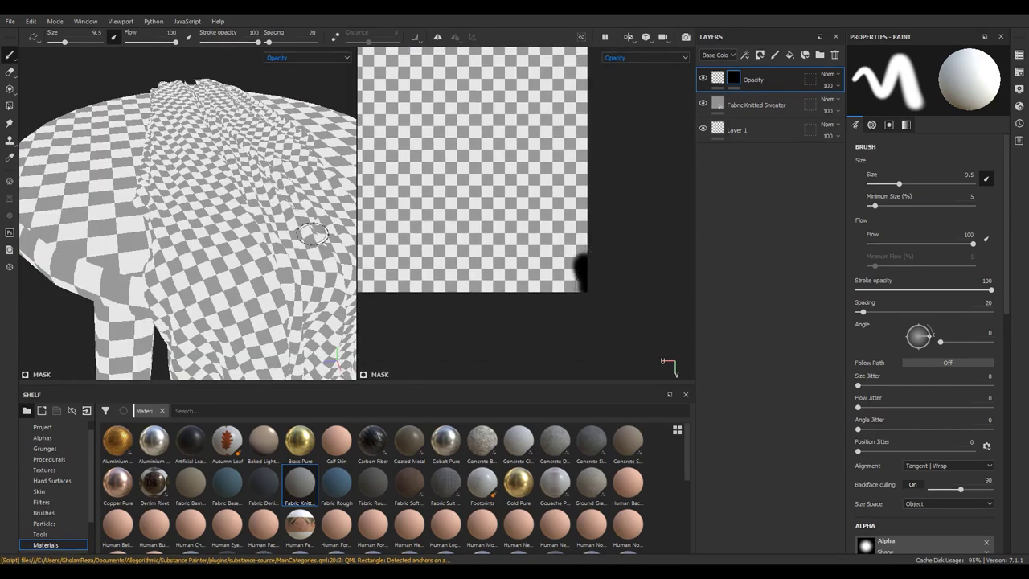
{"action": "scroll", "coordinate": [313, 234], "scroll_direction": "down", "scroll_amount": 3}
{"action": "scroll", "coordinate": [230, 156], "scroll_direction": "down", "scroll_amount": 3}
{"action": "scroll", "coordinate": [230, 156], "scroll_direction": "down", "scroll_amount": 3}
{"action": "scroll", "coordinate": [230, 156], "scroll_direction": "down", "scroll_amount": 2}
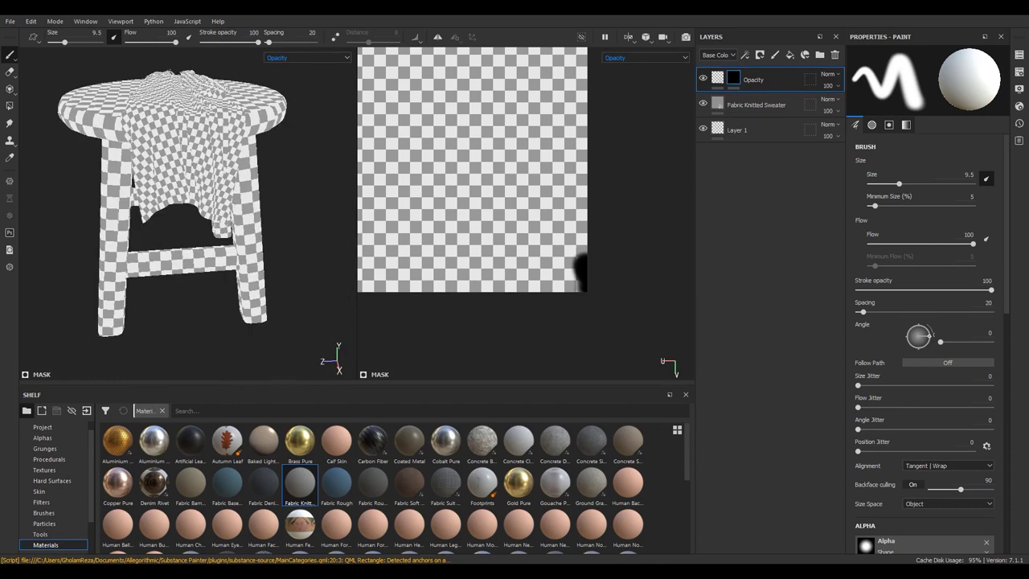
{"action": "left_click", "coordinate": [635, 58]}
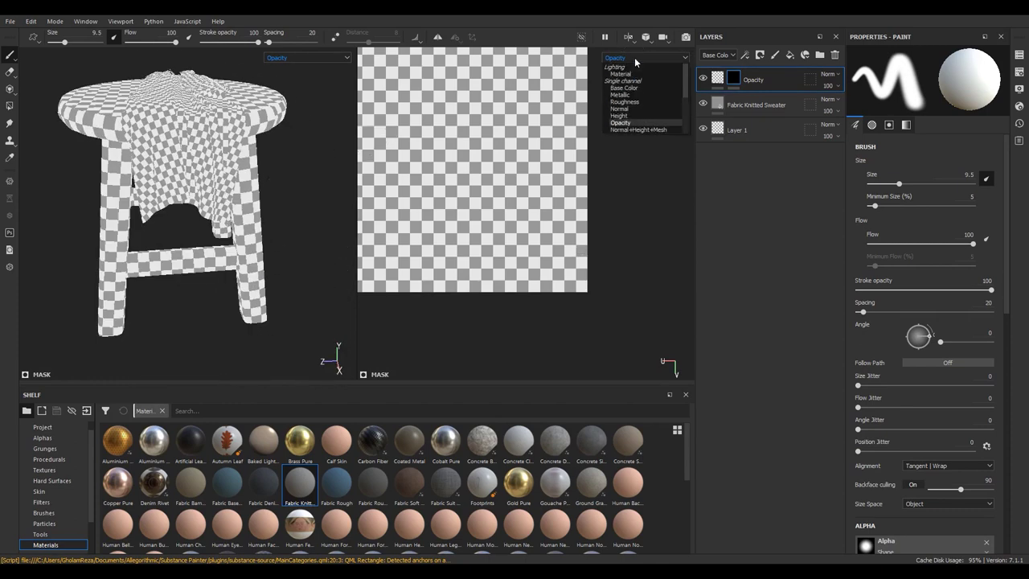
{"action": "left_click", "coordinate": [628, 71]}
Frame the 2D texture and paint a trial transparency stroke along the cloth's bottom edge
{"action": "scroll", "coordinate": [141, 262], "scroll_direction": "up", "scroll_amount": 2}
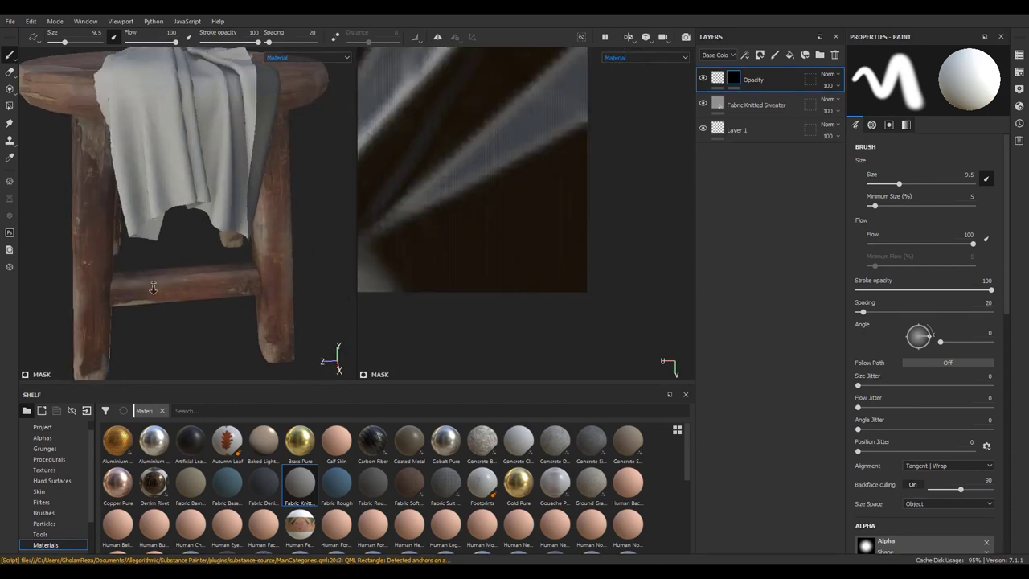
{"action": "scroll", "coordinate": [141, 262], "scroll_direction": "up", "scroll_amount": 2}
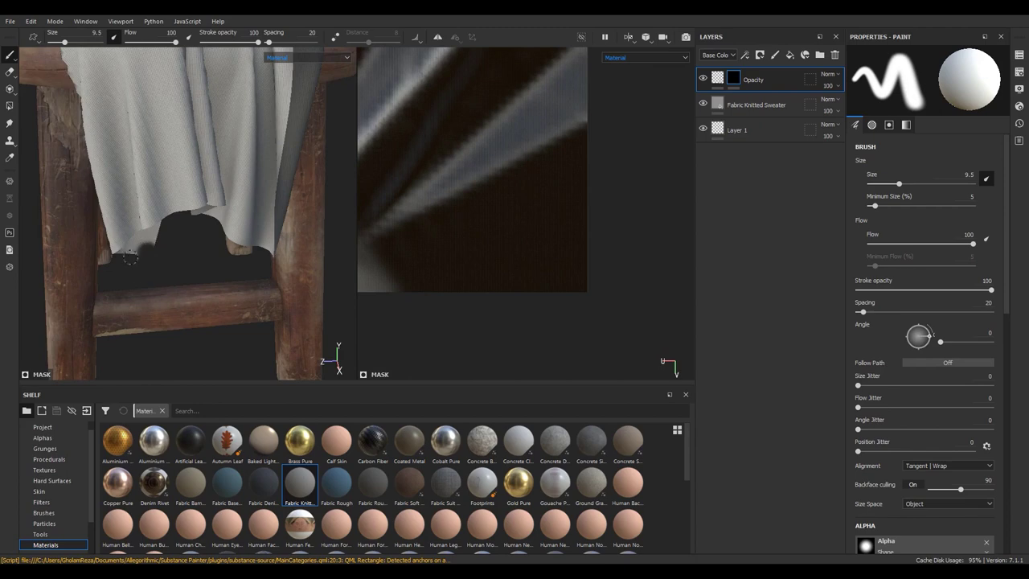
{"action": "scroll", "coordinate": [466, 161], "scroll_direction": "down", "scroll_amount": 3}
{"action": "mouse_move", "coordinate": [582, 241]}
{"action": "middle_mouse_down"}
{"action": "mouse_move", "coordinate": [479, 372]}
{"action": "mouse_move", "coordinate": [467, 269]}
{"action": "middle_mouse_up"}
{"action": "mouse_move", "coordinate": [467, 268]}
{"action": "right_mouse_down", "text": "alt"}
{"action": "mouse_move", "coordinate": [548, 312]}
{"action": "mouse_move", "coordinate": [567, 348]}
{"action": "right_mouse_up", "text": "alt"}
{"action": "scroll", "coordinate": [184, 234], "scroll_direction": "down", "scroll_amount": 3}
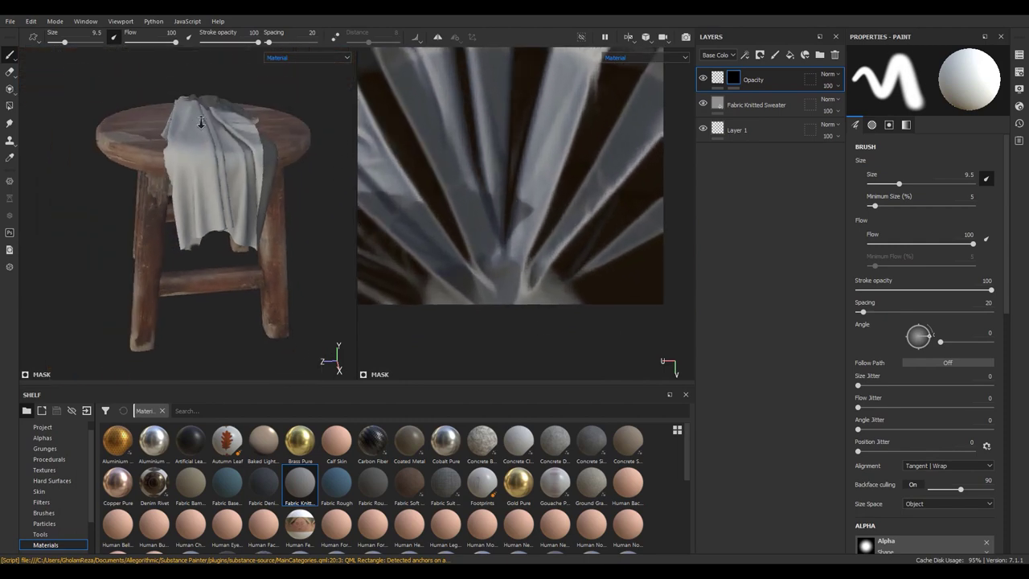
{"action": "scroll", "coordinate": [184, 234], "scroll_direction": "up", "scroll_amount": 3}
{"action": "scroll", "coordinate": [185, 234], "scroll_direction": "up", "scroll_amount": 2}
{"action": "scroll", "coordinate": [184, 234], "scroll_direction": "up", "scroll_amount": 2}
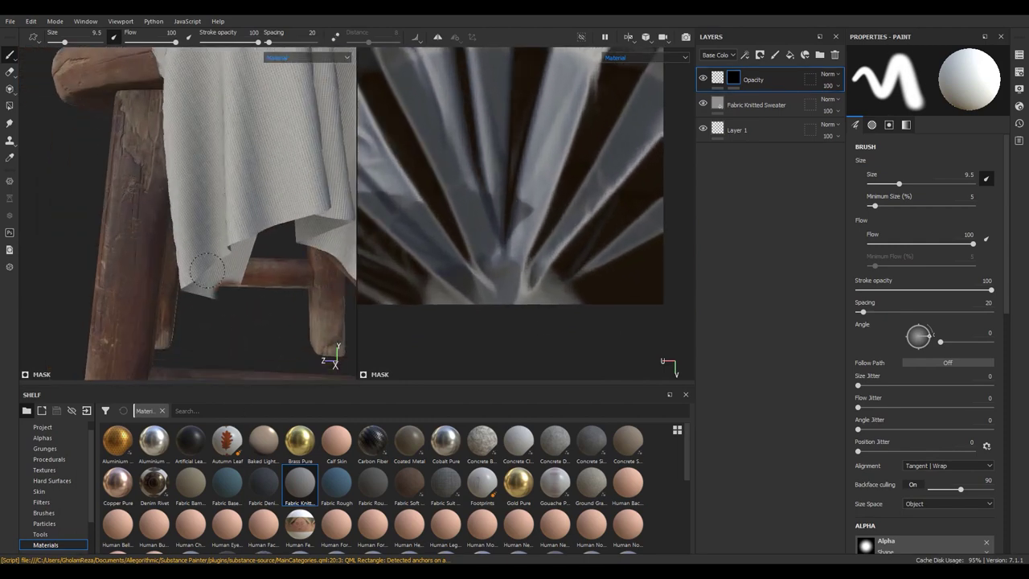
{"action": "mouse_move", "coordinate": [212, 258]}
{"action": "left_mouse_down"}
{"action": "mouse_move", "coordinate": [197, 277]}
{"action": "mouse_move", "coordinate": [233, 250]}
{"action": "left_mouse_up"}
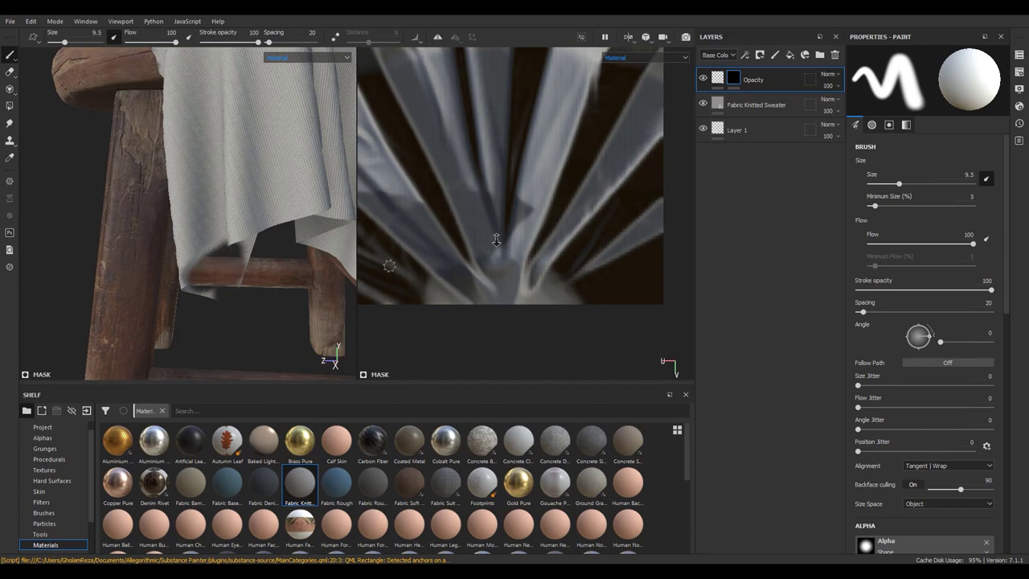
{"action": "scroll", "coordinate": [496, 240], "scroll_direction": "down", "scroll_amount": 3}
{"action": "scroll", "coordinate": [497, 240], "scroll_direction": "down", "scroll_amount": 2}
Show Opacity in both views, undo the trial mask strokes, and select Layer 1
{"action": "left_click", "coordinate": [668, 57]}
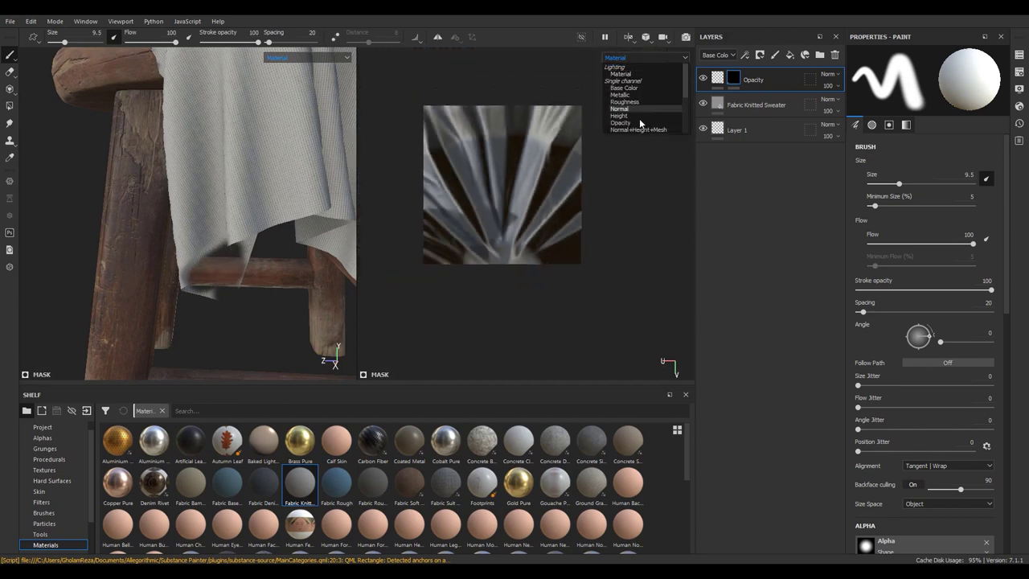
{"action": "left_click", "coordinate": [634, 123]}
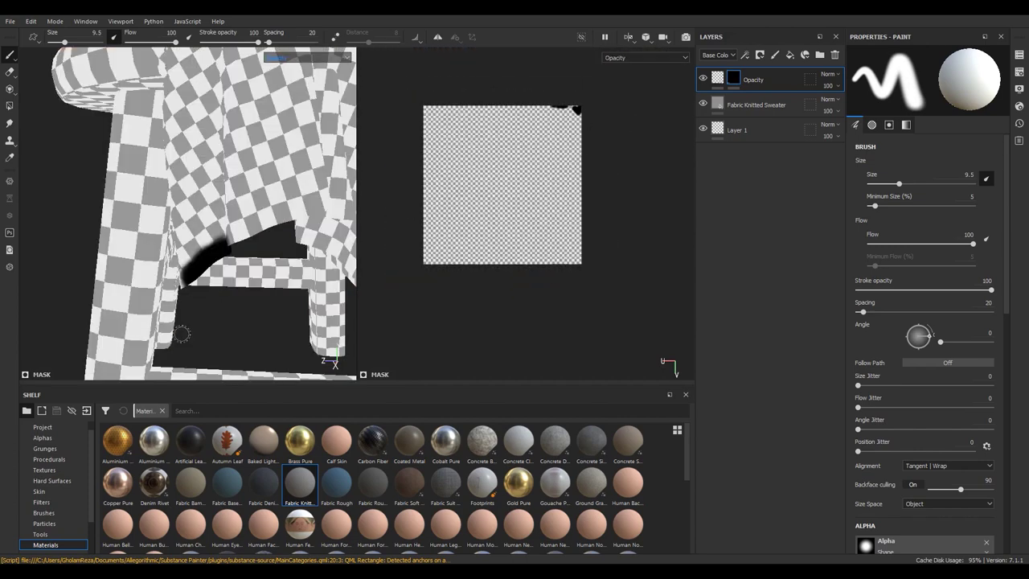
{"action": "key", "text": "ctrl+z"}
{"action": "left_click_drag", "start_coordinate": [185, 265], "coordinate": [217, 259]}
{"action": "key", "text": "ctrl+z"}
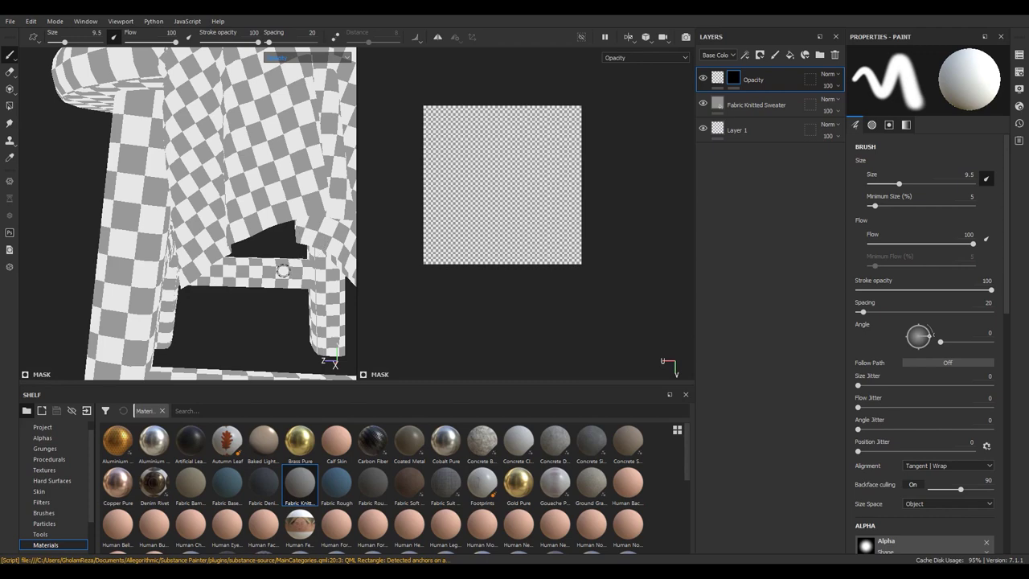
{"action": "scroll", "coordinate": [283, 270], "scroll_direction": "down", "scroll_amount": 5}
{"action": "mouse_move", "coordinate": [283, 270]}
{"action": "left_mouse_down", "text": "alt"}
{"action": "mouse_move", "coordinate": [266, 241]}
{"action": "mouse_move", "coordinate": [288, 283]}
{"action": "left_mouse_up", "text": "alt"}
{"action": "scroll", "coordinate": [288, 283], "scroll_direction": "up", "scroll_amount": 2}
{"action": "left_click", "coordinate": [781, 127]}
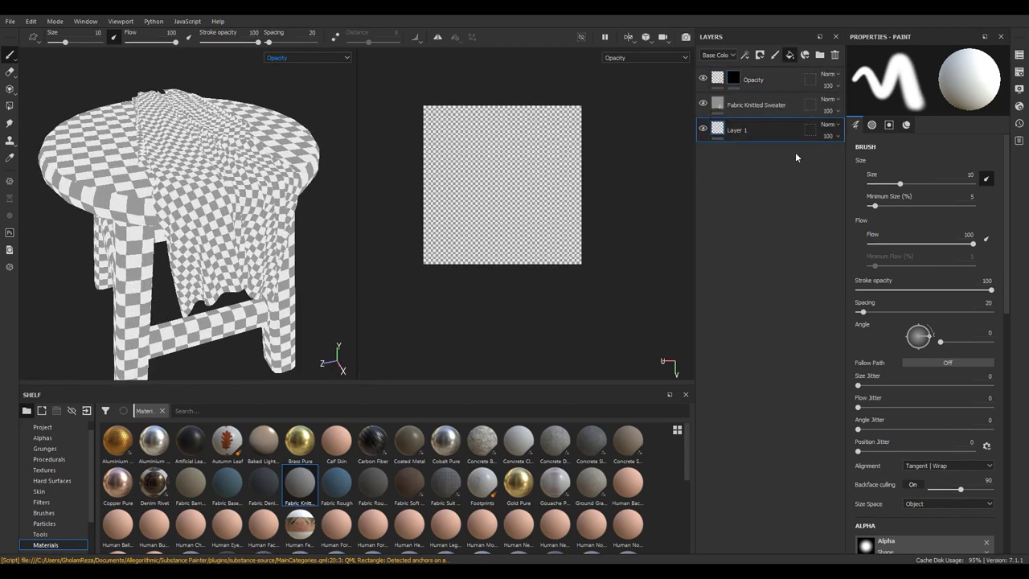
Add an opacity-only fill layer above Layer 1 and give the Opacity mask a Paint effect
{"action": "left_click", "coordinate": [789, 55]}
{"action": "left_click", "coordinate": [982, 242]}
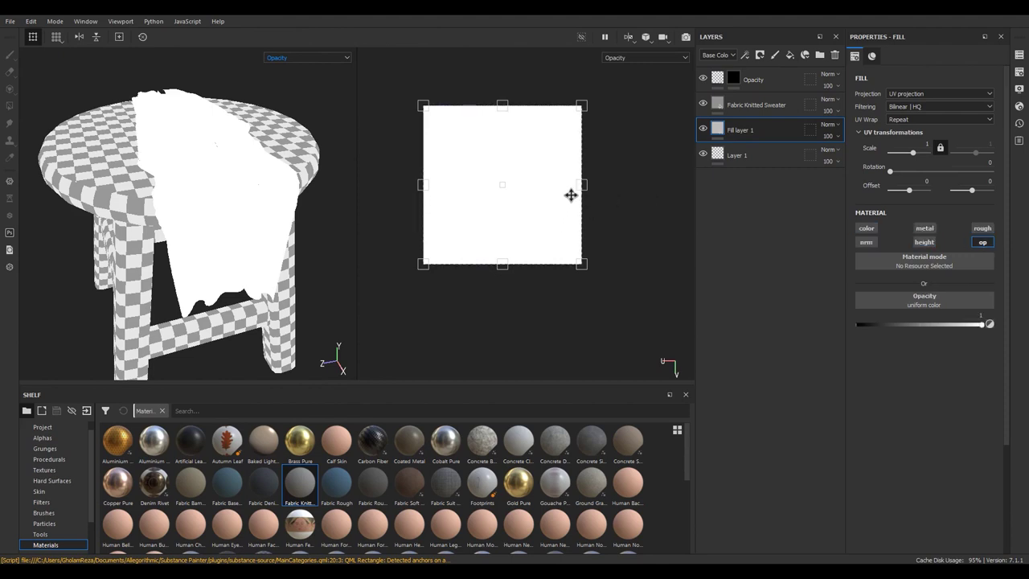
{"action": "scroll", "coordinate": [568, 202], "scroll_direction": "up", "scroll_amount": 3}
{"action": "left_click_drag", "start_coordinate": [217, 207], "coordinate": [218, 209], "text": "alt"}
{"action": "double_click", "coordinate": [739, 130]}
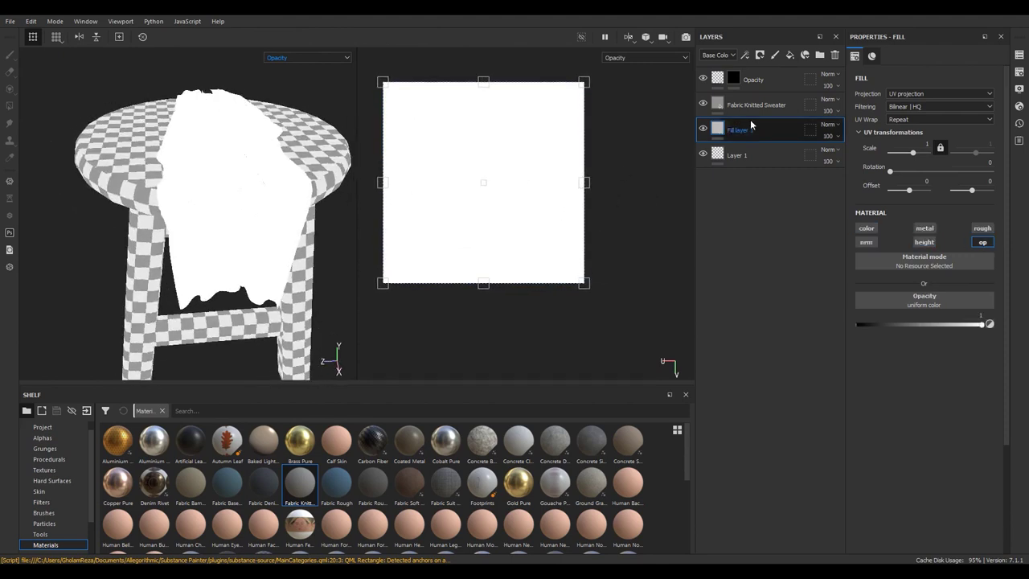
{"action": "left_click", "coordinate": [772, 77]}
{"action": "left_click", "coordinate": [744, 55]}
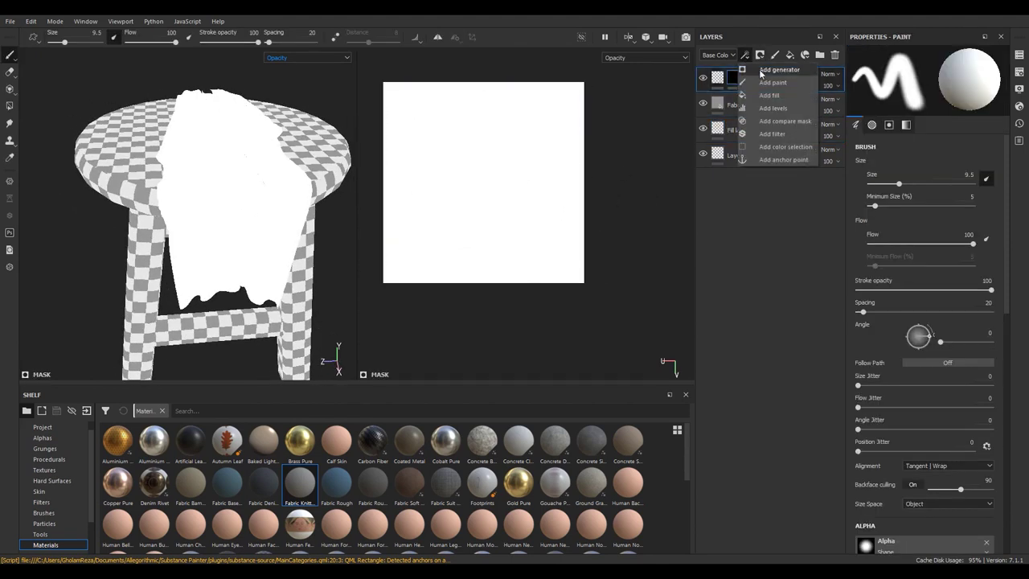
{"action": "left_click", "coordinate": [770, 82]}
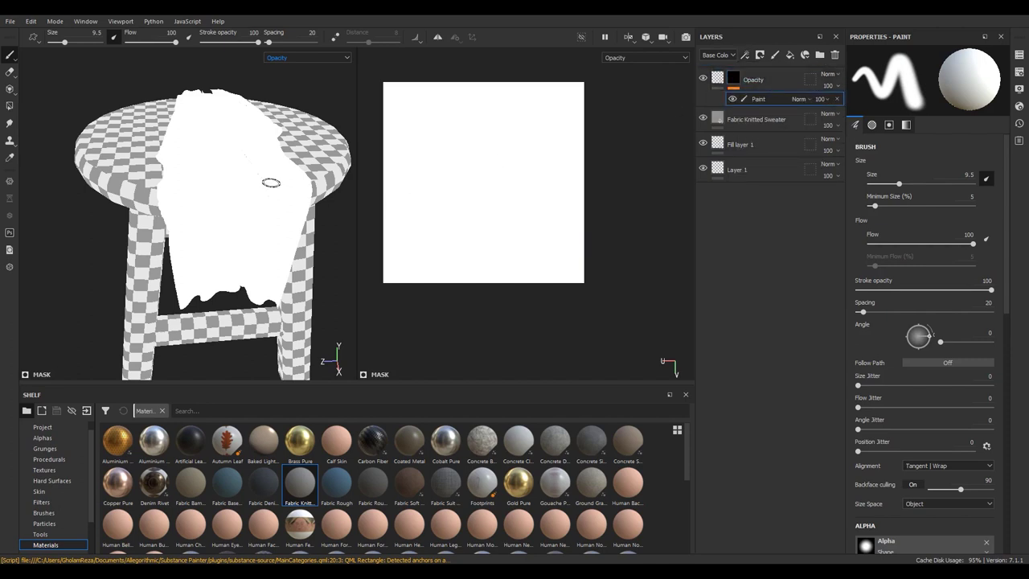
Set brush alignment to UV and size about 14.89, then undo a trial bottom-edge stroke
{"action": "scroll", "coordinate": [385, 260], "scroll_direction": "up", "scroll_amount": 2}
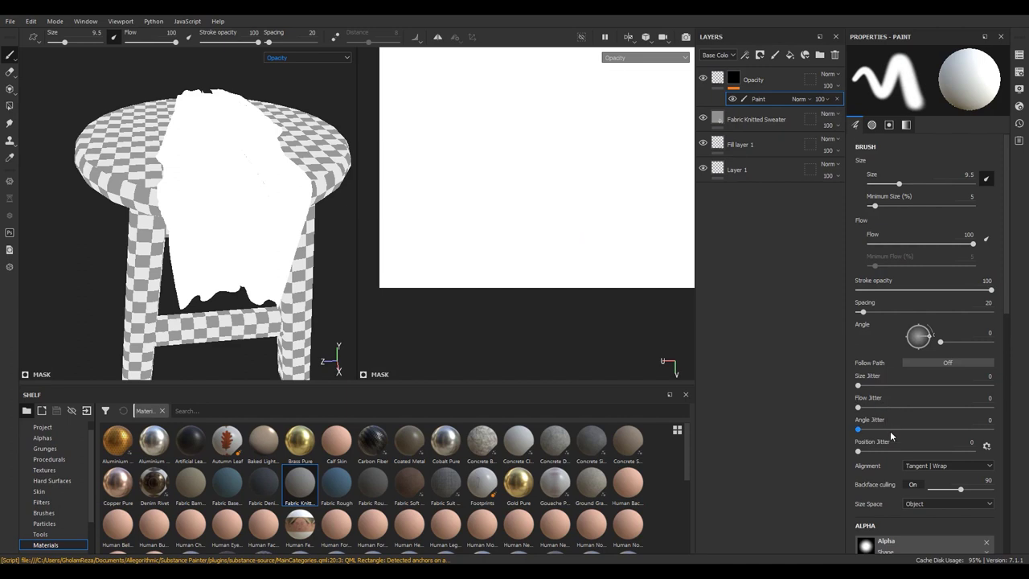
{"action": "left_click", "coordinate": [925, 465]}
{"action": "left_click", "coordinate": [923, 496]}
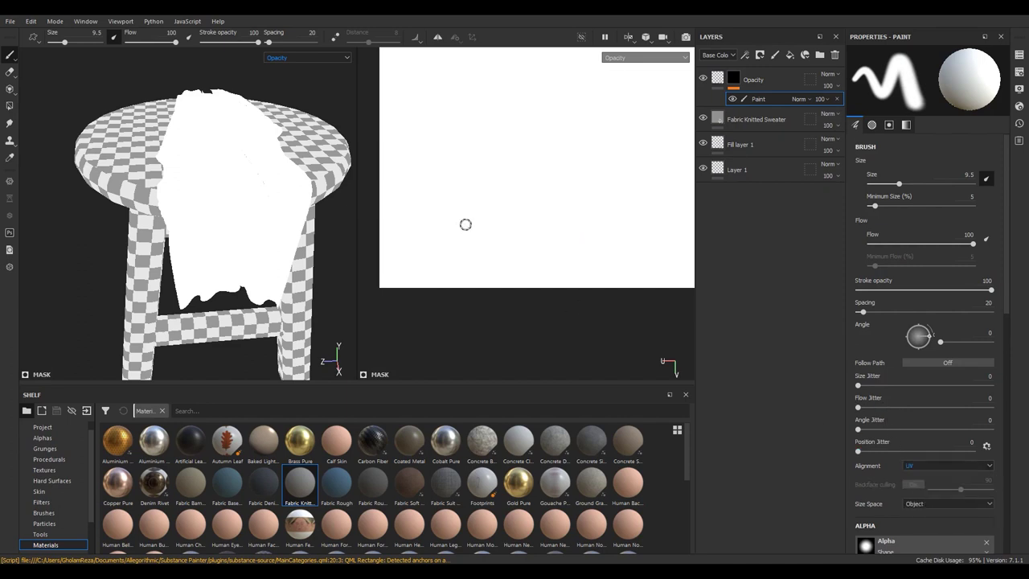
{"action": "scroll", "coordinate": [474, 189], "scroll_direction": "down", "scroll_amount": 4}
{"action": "scroll", "coordinate": [475, 186], "scroll_direction": "up", "scroll_amount": 3}
{"action": "right_click_drag", "start_coordinate": [423, 239], "coordinate": [416, 257], "text": "ctrl"}
{"action": "left_click_drag", "start_coordinate": [416, 257], "coordinate": [635, 254]}
{"action": "mouse_move", "coordinate": [165, 258]}
{"action": "left_mouse_down", "text": "alt"}
{"action": "mouse_move", "coordinate": [195, 265]}
{"action": "mouse_move", "coordinate": [122, 98]}
{"action": "mouse_move", "coordinate": [299, 284]}
{"action": "mouse_move", "coordinate": [342, 255]}
{"action": "left_mouse_up", "text": "alt"}
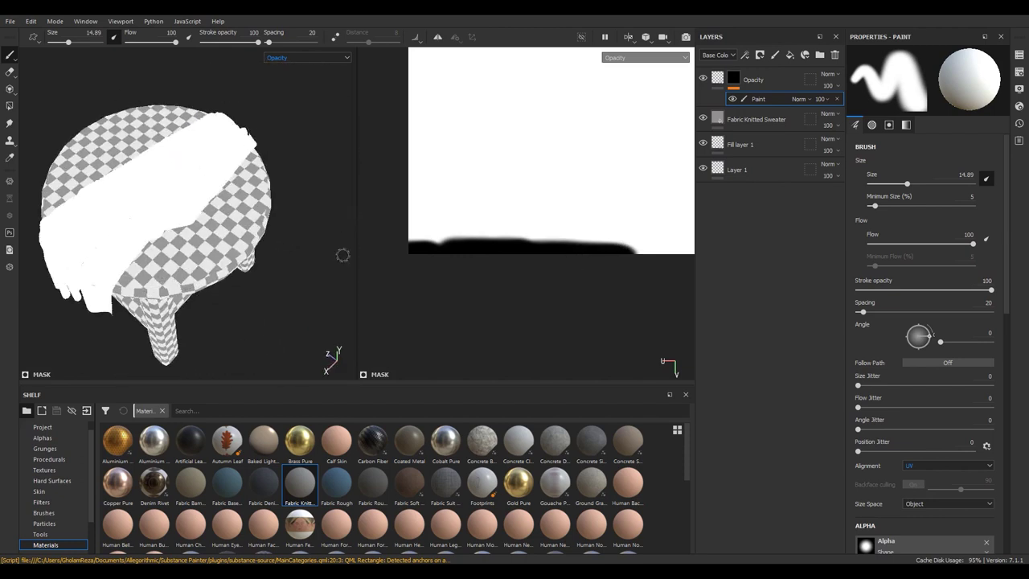
{"action": "key", "text": "ctrl+z"}
Paint the Opacity mask along the texture's top edge
{"action": "scroll", "coordinate": [503, 113], "scroll_direction": "up", "scroll_amount": 3}
{"action": "scroll", "coordinate": [561, 217], "scroll_direction": "down", "scroll_amount": 4}
{"action": "scroll", "coordinate": [561, 218], "scroll_direction": "up", "scroll_amount": 1}
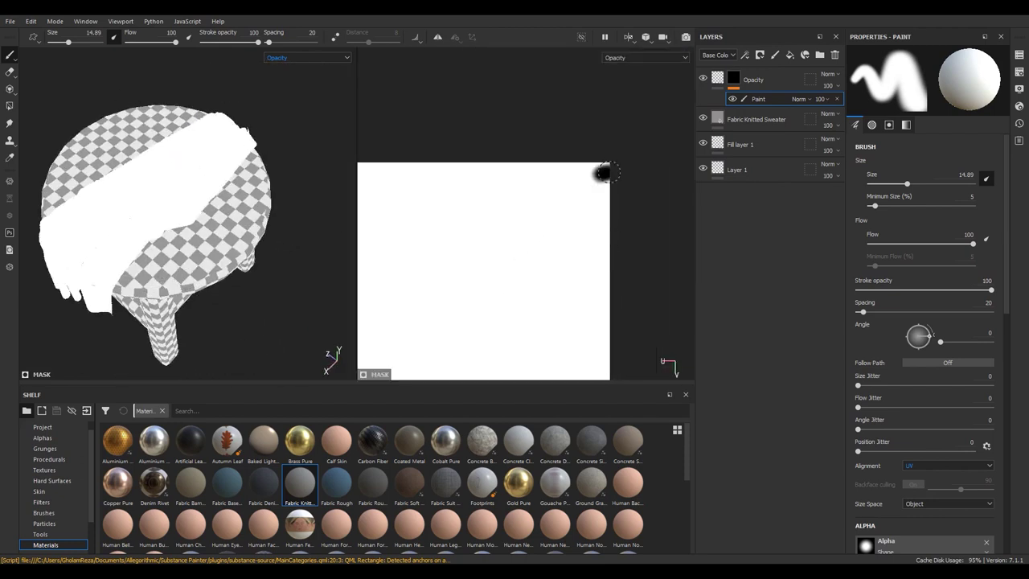
{"action": "mouse_move", "coordinate": [576, 161]}
{"action": "left_mouse_down"}
{"action": "mouse_move", "coordinate": [499, 161]}
{"action": "mouse_move", "coordinate": [608, 202]}
{"action": "mouse_move", "coordinate": [614, 280]}
{"action": "mouse_move", "coordinate": [590, 182]}
{"action": "left_mouse_up"}
{"action": "mouse_move", "coordinate": [152, 209]}
{"action": "left_mouse_down", "text": "alt"}
{"action": "mouse_move", "coordinate": [222, 275]}
{"action": "mouse_move", "coordinate": [185, 259]}
{"action": "mouse_move", "coordinate": [285, 223]}
{"action": "left_mouse_up", "text": "alt"}
{"action": "scroll", "coordinate": [222, 274], "scroll_direction": "up", "scroll_amount": 3}
Show the full material and orbit around the cloth to inspect the result
{"action": "key", "text": "m"}
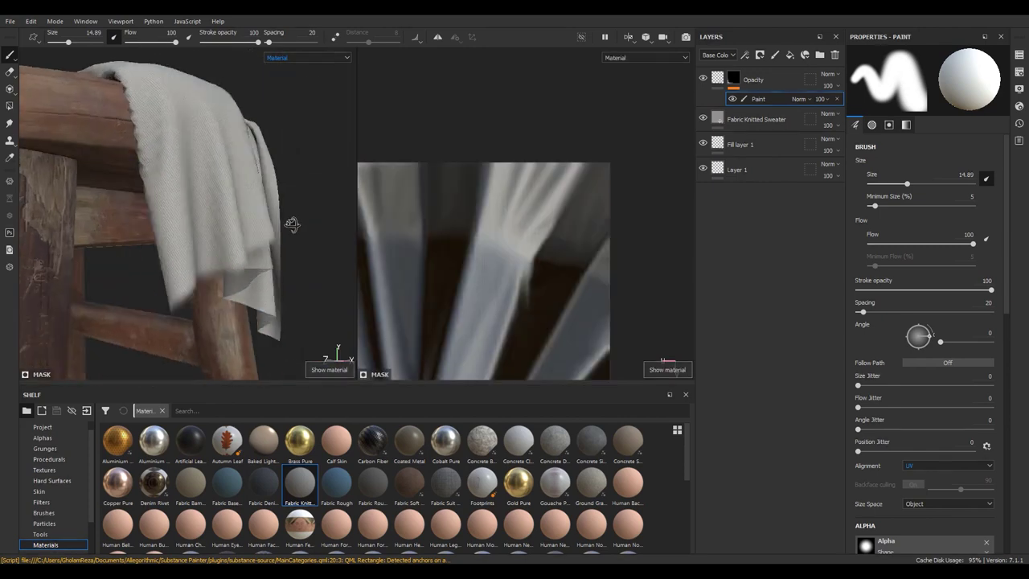
{"action": "scroll", "coordinate": [306, 253], "scroll_direction": "up", "scroll_amount": 2}
{"action": "scroll", "coordinate": [305, 252], "scroll_direction": "up", "scroll_amount": 2}
{"action": "middle_click_drag", "start_coordinate": [205, 70], "coordinate": [245, 278], "text": "alt"}
{"action": "scroll", "coordinate": [246, 277], "scroll_direction": "down", "scroll_amount": 3}
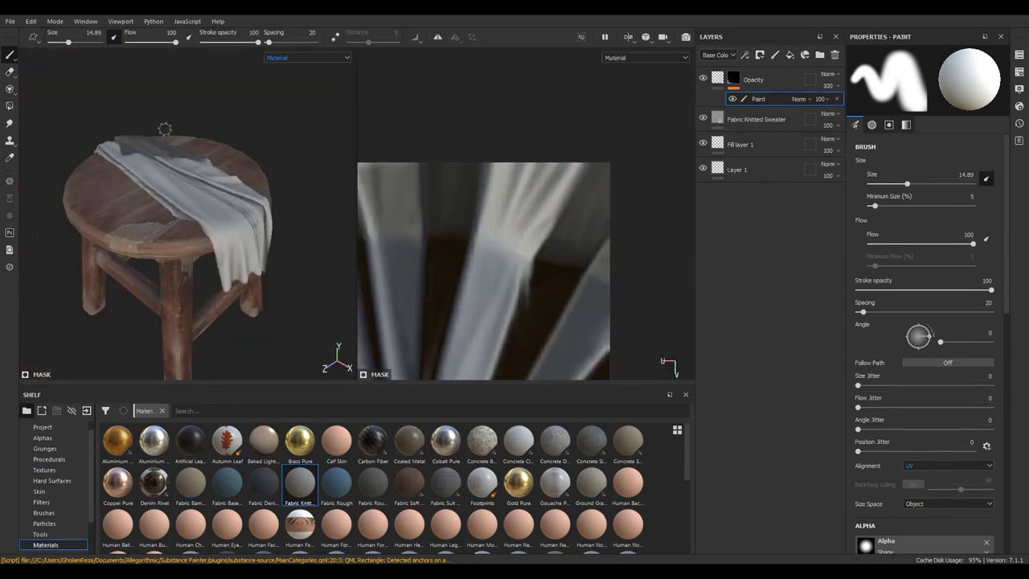
{"action": "mouse_move", "coordinate": [241, 274]}
{"action": "left_mouse_down", "text": "alt"}
{"action": "mouse_move", "coordinate": [213, 193]}
{"action": "mouse_move", "coordinate": [189, 160]}
{"action": "mouse_move", "coordinate": [163, 175]}
{"action": "left_mouse_up", "text": "alt"}
{"action": "scroll", "coordinate": [209, 182], "scroll_direction": "up", "scroll_amount": 2}
{"action": "scroll", "coordinate": [189, 161], "scroll_direction": "down", "scroll_amount": 2}
{"action": "mouse_move", "coordinate": [201, 221]}
{"action": "left_mouse_down", "text": "alt"}
{"action": "mouse_move", "coordinate": [190, 212]}
{"action": "mouse_move", "coordinate": [196, 169]}
{"action": "left_mouse_up", "text": "alt"}
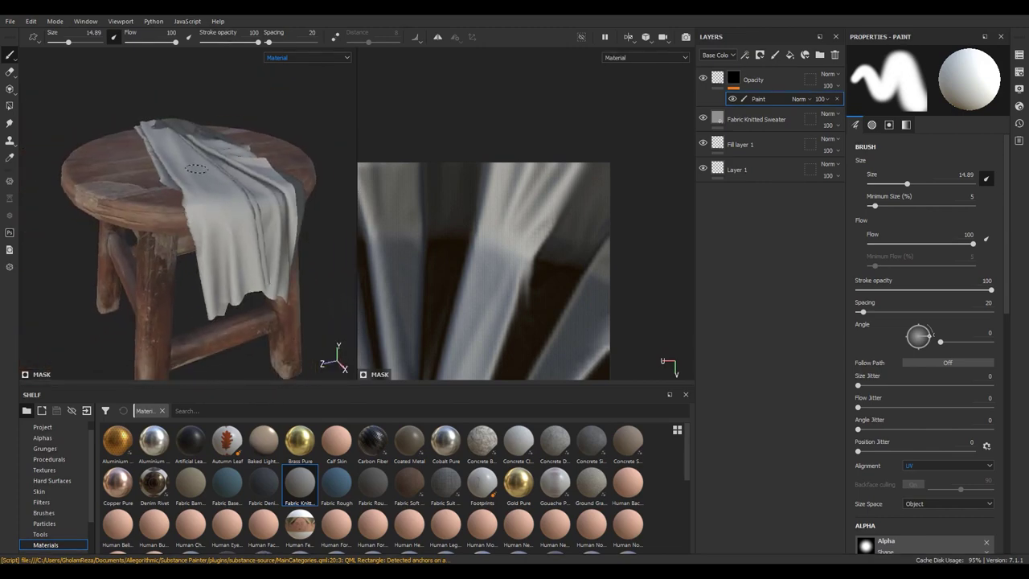
Switch to the 2D-only texture view displaying the Opacity channel
{"action": "key", "text": "F3"}
{"action": "key", "text": "F2"}
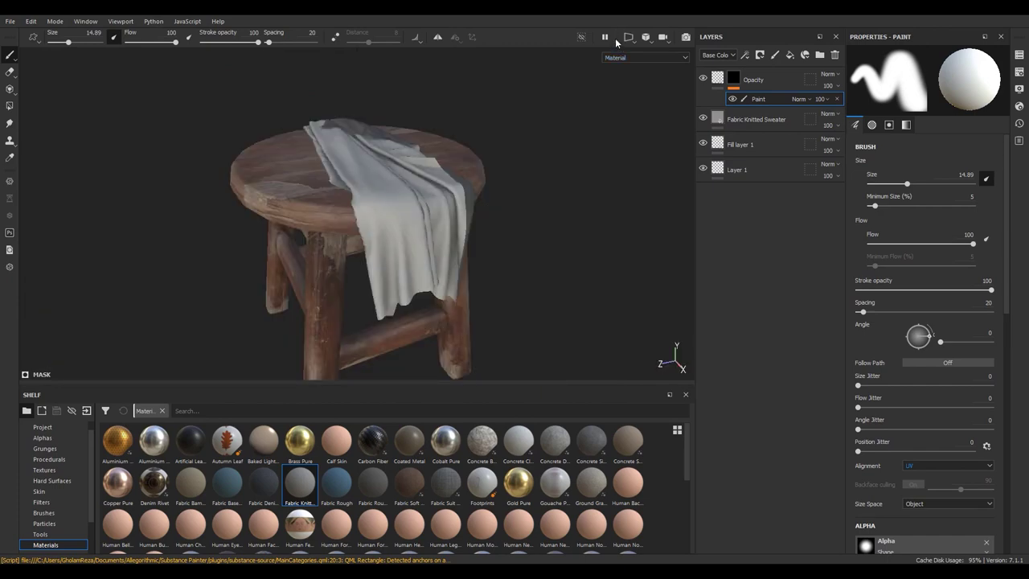
{"action": "key", "text": "F3"}
{"action": "left_click", "coordinate": [619, 58]}
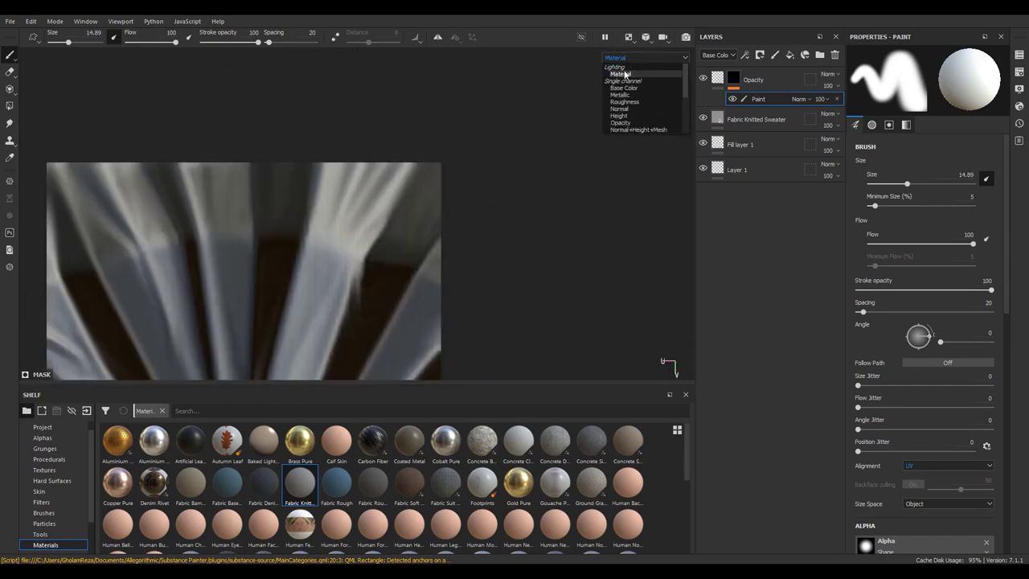
{"action": "left_click", "coordinate": [635, 122]}
Pick the Artistic Heavy brush from the shelf's Brushes and undo its test strokes
{"action": "scroll", "coordinate": [378, 205], "scroll_direction": "down", "scroll_amount": 2}
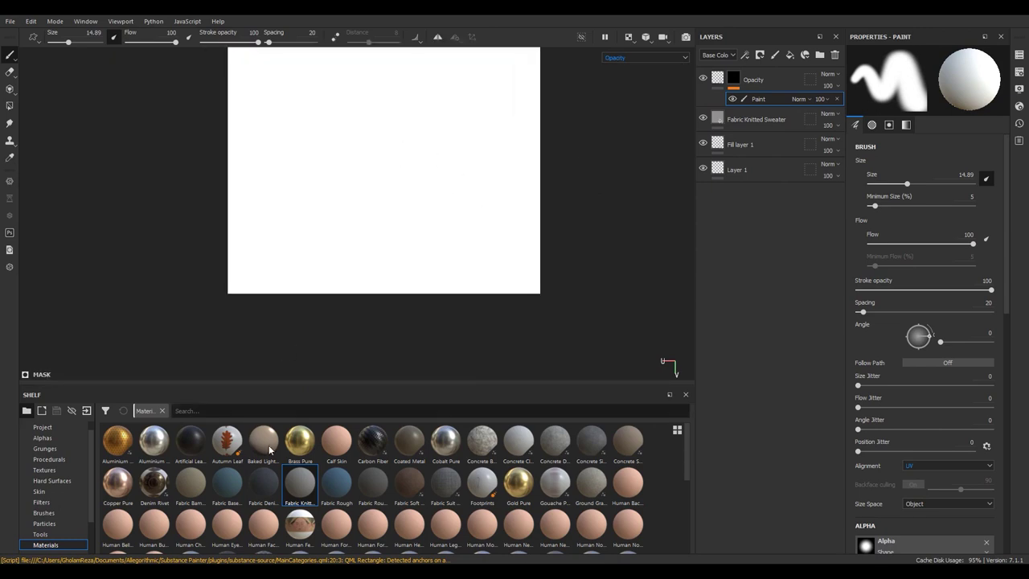
{"action": "left_click", "coordinate": [44, 513]}
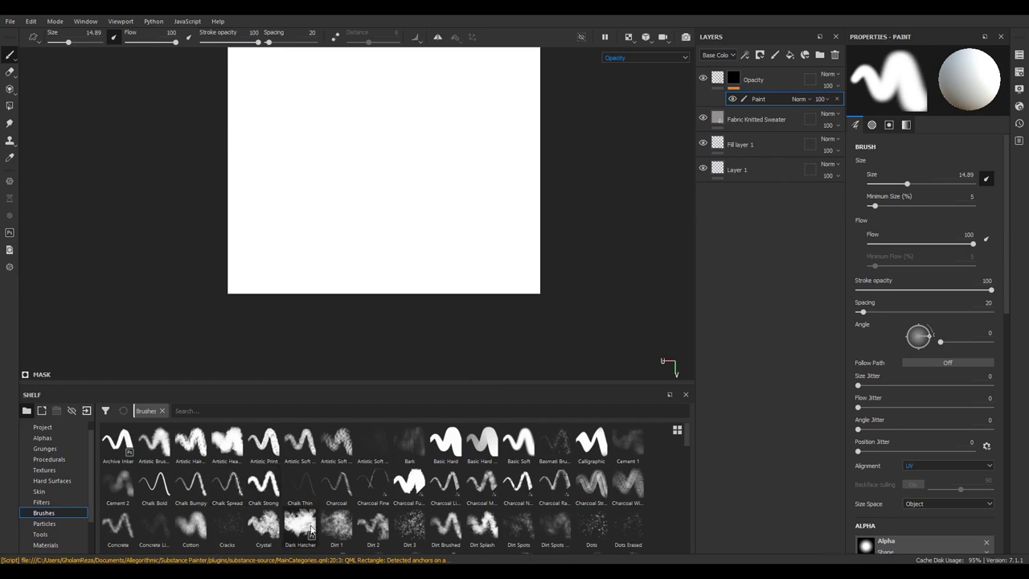
{"action": "left_click", "coordinate": [227, 444]}
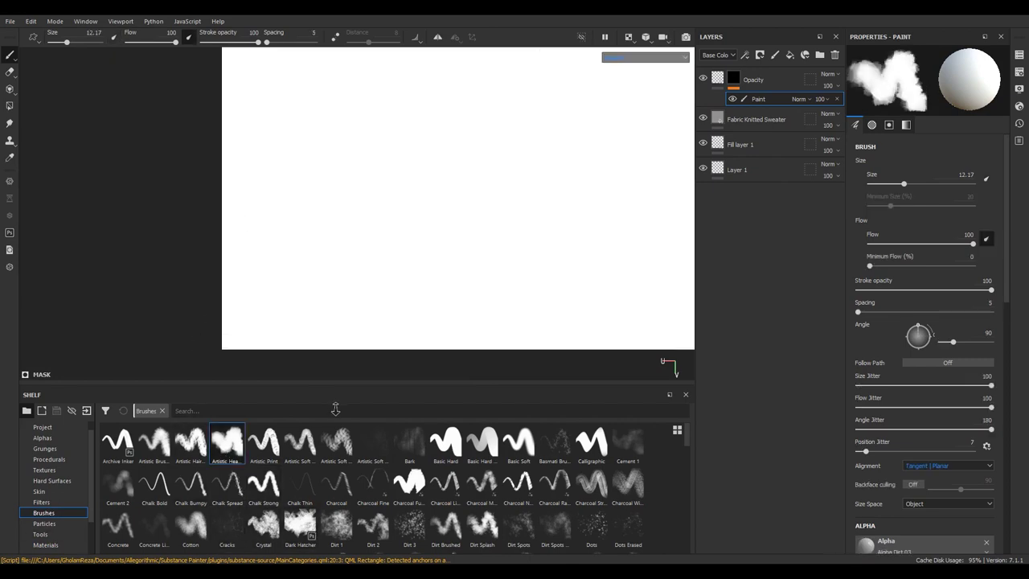
{"action": "left_click", "coordinate": [233, 286]}
{"action": "left_click_drag", "start_coordinate": [226, 283], "coordinate": [234, 279]}
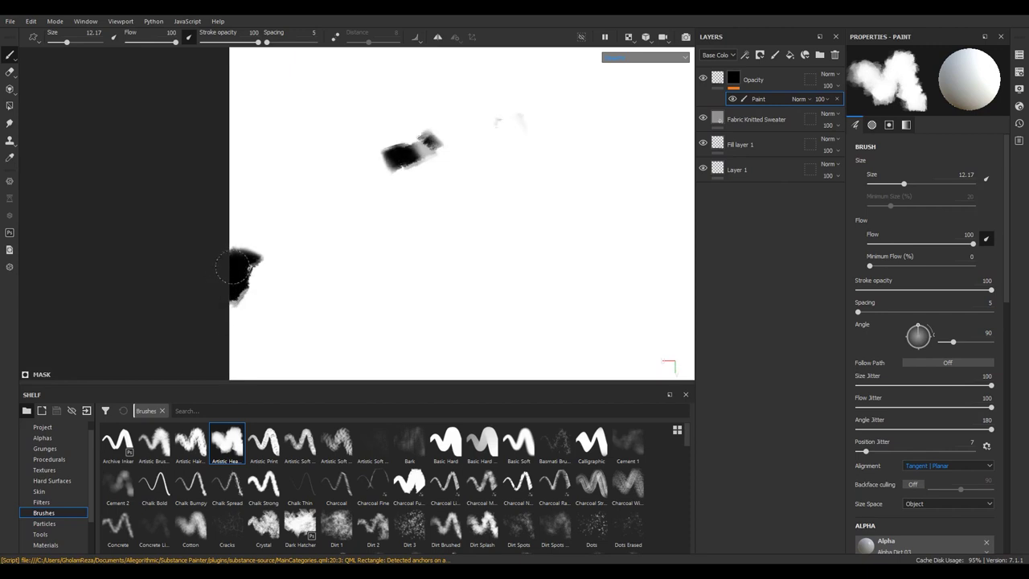
{"action": "key", "text": "ctrl+z"}
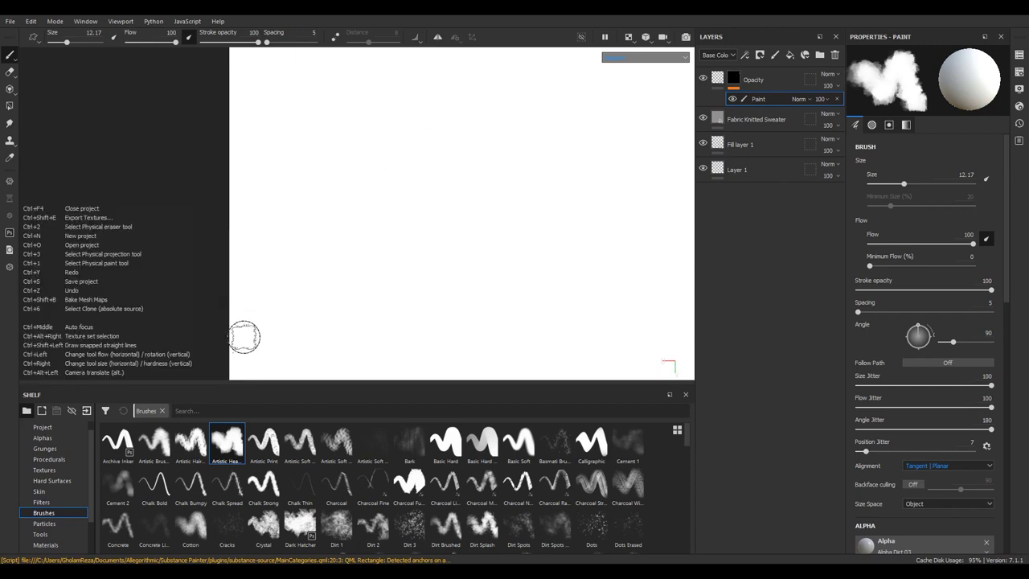
Set brush alignment to UV, undo a left-edge stroke, and dab black near the top-right corner
{"action": "left_click", "coordinate": [910, 466]}
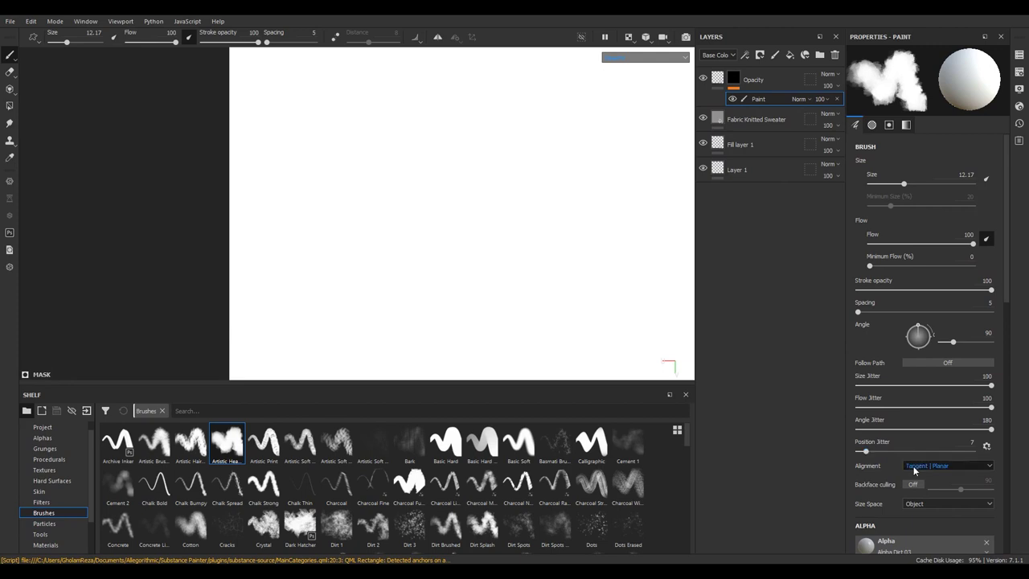
{"action": "left_click", "coordinate": [916, 496]}
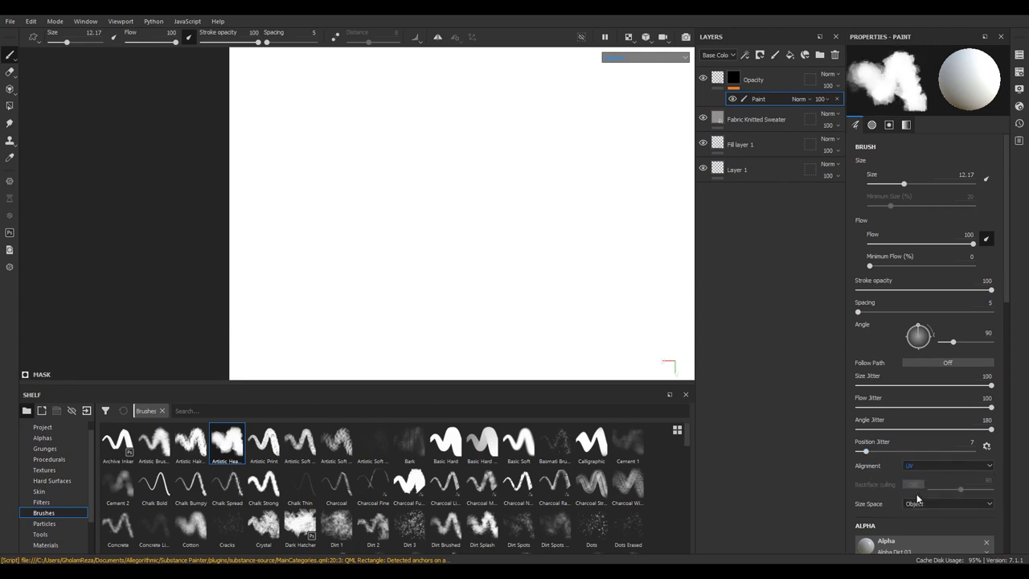
{"action": "scroll", "coordinate": [357, 166], "scroll_direction": "down", "scroll_amount": 3}
{"action": "mouse_move", "coordinate": [294, 280]}
{"action": "left_mouse_down"}
{"action": "mouse_move", "coordinate": [277, 245]}
{"action": "mouse_move", "coordinate": [286, 69]}
{"action": "left_mouse_up"}
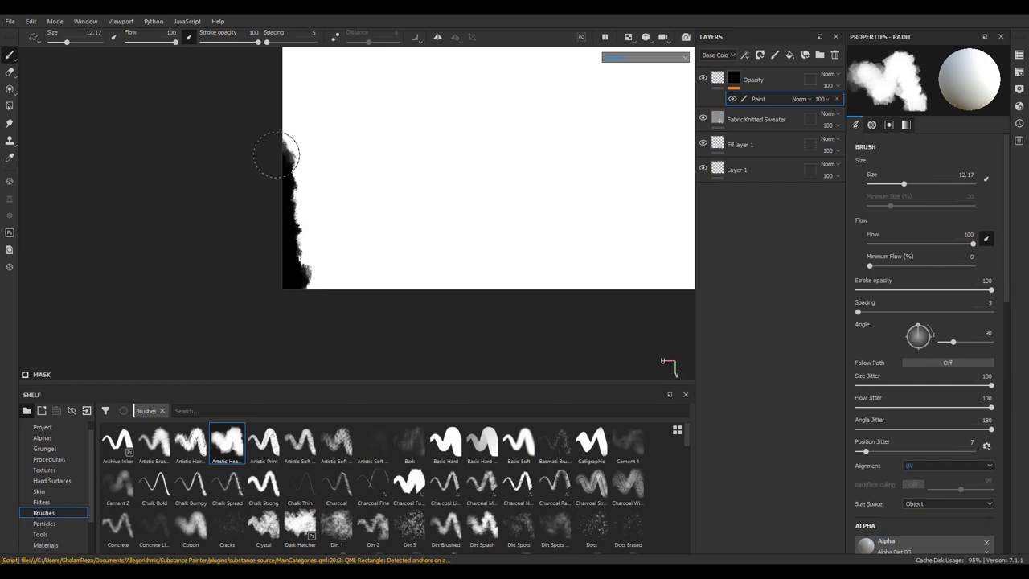
{"action": "key", "text": "ctrl+z"}
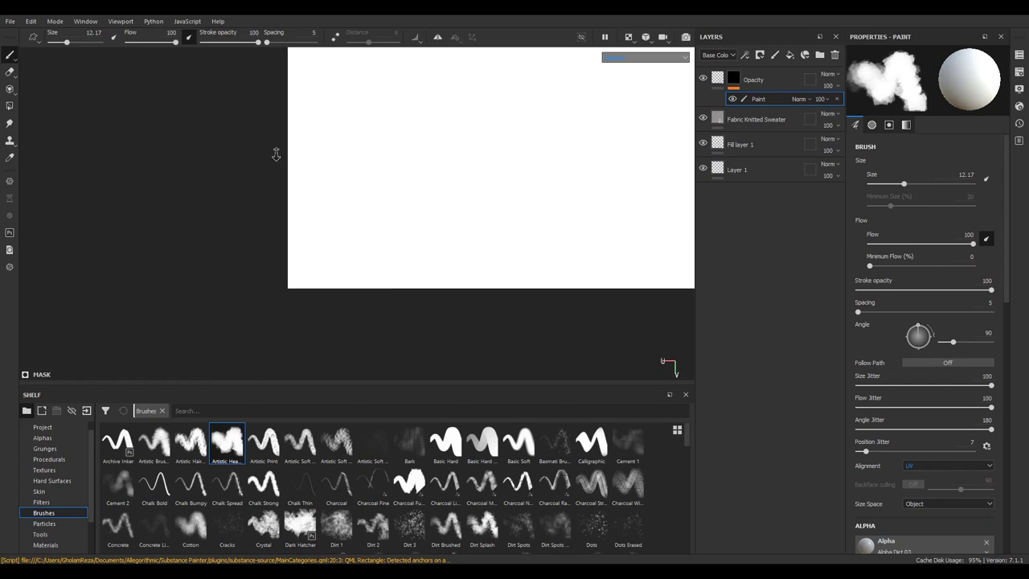
{"action": "scroll", "coordinate": [400, 255], "scroll_direction": "up", "scroll_amount": 5}
{"action": "scroll", "coordinate": [394, 254], "scroll_direction": "down", "scroll_amount": 3}
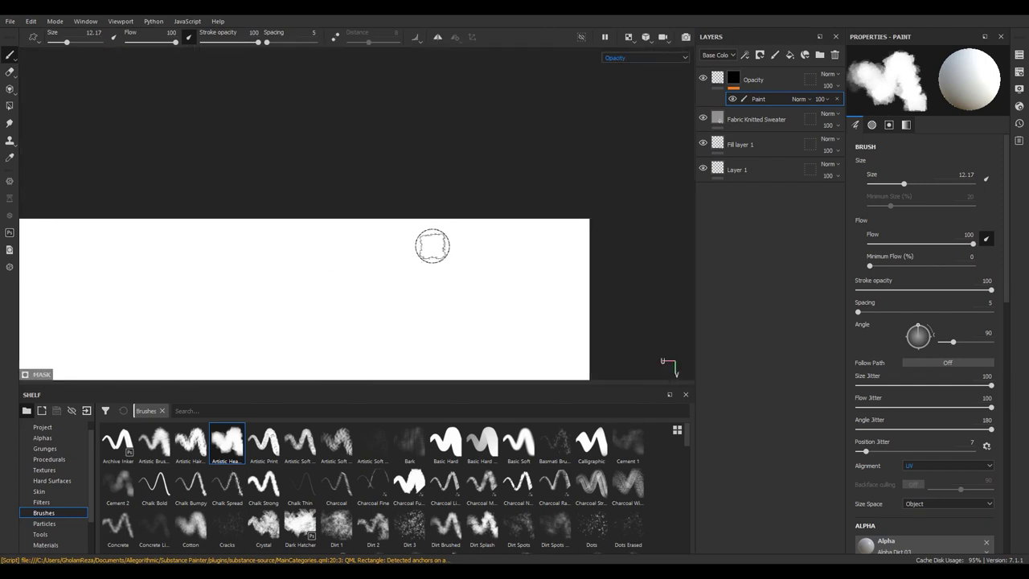
{"action": "left_click", "coordinate": [598, 229]}
Paint a ragged black band along the mask's top edge and show 3D and UV views side by side
{"action": "left_click_drag", "start_coordinate": [565, 207], "coordinate": [343, 215]}
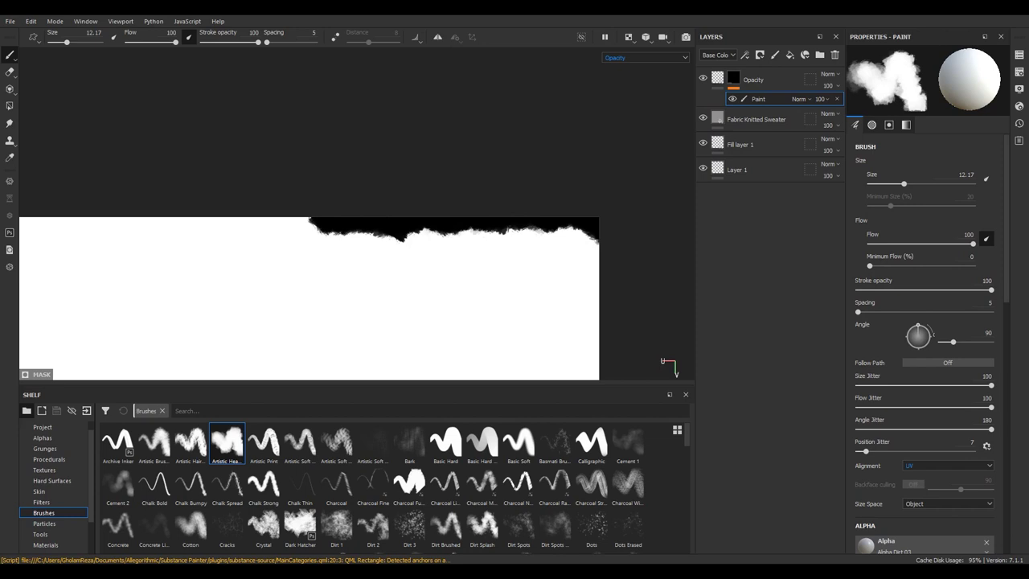
{"action": "middle_click_drag", "start_coordinate": [156, 294], "coordinate": [200, 233]}
{"action": "scroll", "coordinate": [213, 231], "scroll_direction": "down", "scroll_amount": 3}
{"action": "key", "text": "F2"}
{"action": "key", "text": "F3"}
{"action": "key", "text": "F1"}
Tear the mask's top-right and right edges with black strokes
{"action": "mouse_move", "coordinate": [194, 234]}
{"action": "left_mouse_down", "text": "alt"}
{"action": "mouse_move", "coordinate": [266, 229]}
{"action": "mouse_move", "coordinate": [265, 188]}
{"action": "mouse_move", "coordinate": [156, 214]}
{"action": "mouse_move", "coordinate": [191, 239]}
{"action": "mouse_move", "coordinate": [218, 233]}
{"action": "left_mouse_up", "text": "alt"}
{"action": "scroll", "coordinate": [277, 227], "scroll_direction": "up", "scroll_amount": 5}
{"action": "scroll", "coordinate": [292, 226], "scroll_direction": "up", "scroll_amount": 3}
{"action": "mouse_move", "coordinate": [241, 228]}
{"action": "left_mouse_down", "text": "alt"}
{"action": "mouse_move", "coordinate": [212, 218]}
{"action": "mouse_move", "coordinate": [305, 205]}
{"action": "left_mouse_up", "text": "alt"}
{"action": "middle_click_drag", "start_coordinate": [624, 212], "coordinate": [573, 161], "text": "alt"}
{"action": "left_click_drag", "start_coordinate": [574, 197], "coordinate": [575, 203]}
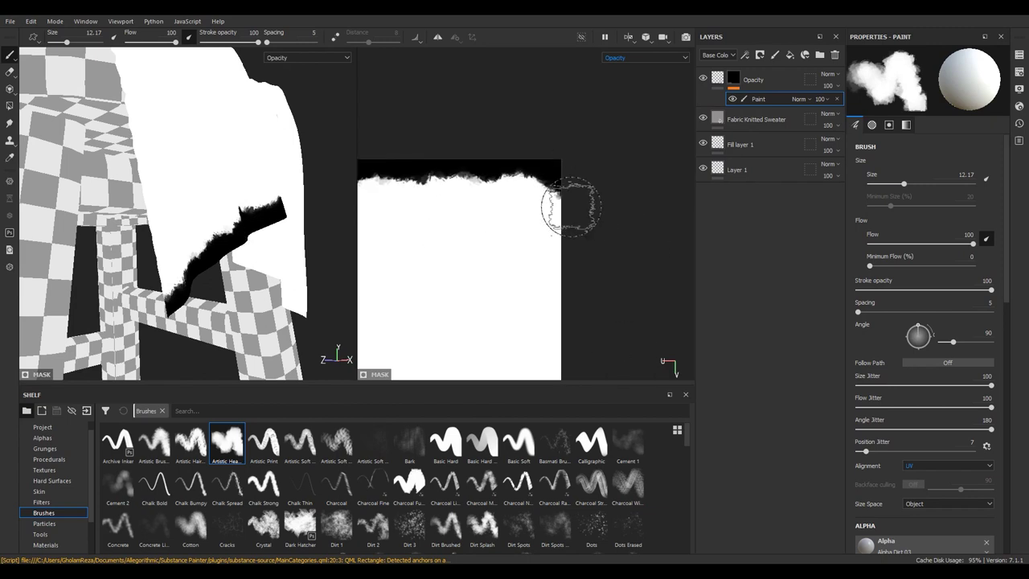
{"action": "mouse_move", "coordinate": [573, 271]}
{"action": "left_mouse_down"}
{"action": "mouse_move", "coordinate": [528, 207]}
{"action": "mouse_move", "coordinate": [417, 193]}
{"action": "left_mouse_up"}
Paint the black band at the top-left end of the mask back to white
{"action": "scroll", "coordinate": [382, 193], "scroll_direction": "up", "scroll_amount": 2}
{"action": "mouse_move", "coordinate": [483, 188]}
{"action": "left_mouse_down", "text": "alt"}
{"action": "mouse_move", "coordinate": [510, 179]}
{"action": "mouse_move", "coordinate": [386, 184]}
{"action": "left_mouse_up", "text": "alt"}
{"action": "scroll", "coordinate": [501, 185], "scroll_direction": "up", "scroll_amount": 2}
{"action": "middle_click_drag", "start_coordinate": [464, 193], "coordinate": [469, 177], "text": "alt"}
{"action": "mouse_move", "coordinate": [420, 200]}
{"action": "left_mouse_down"}
{"action": "mouse_move", "coordinate": [410, 161]}
{"action": "mouse_move", "coordinate": [536, 212]}
{"action": "left_mouse_up"}
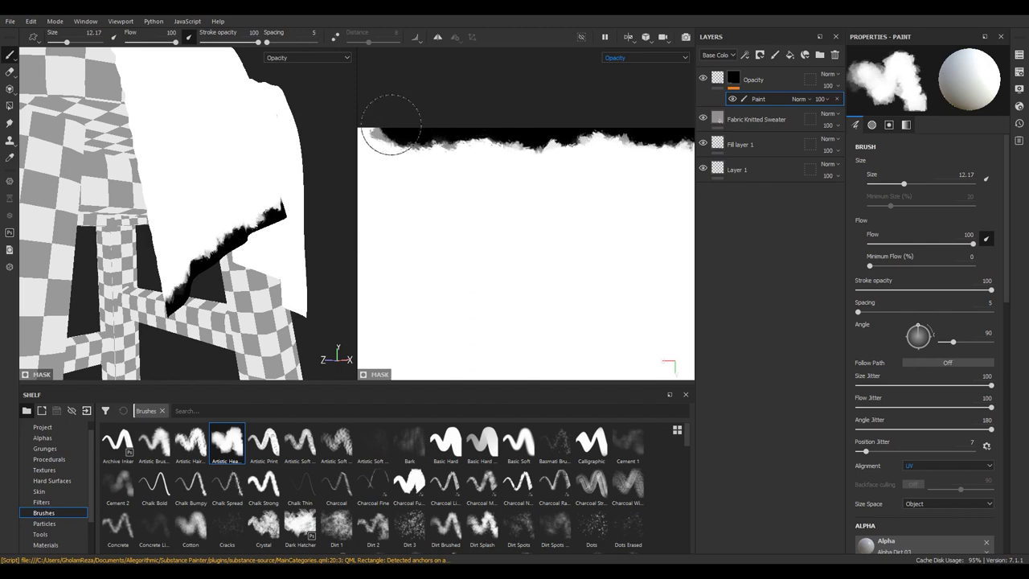
Repaint a thick ragged black band along the top edge, undoing overruns to the left
{"action": "left_click_drag", "start_coordinate": [592, 138], "coordinate": [378, 107]}
{"action": "key", "text": "ctrl+z"}
{"action": "key", "text": "ctrl+z"}
{"action": "mouse_move", "coordinate": [687, 121]}
{"action": "left_mouse_down"}
{"action": "mouse_move", "coordinate": [517, 104]}
{"action": "mouse_move", "coordinate": [402, 110]}
{"action": "left_mouse_up"}
{"action": "key", "text": "ctrl+z"}
{"action": "mouse_move", "coordinate": [602, 137]}
{"action": "left_mouse_down"}
{"action": "mouse_move", "coordinate": [579, 95]}
{"action": "mouse_move", "coordinate": [533, 103]}
{"action": "mouse_move", "coordinate": [379, 97]}
{"action": "left_mouse_up"}
{"action": "key", "text": "ctrl+z"}
{"action": "left_click_drag", "start_coordinate": [574, 96], "coordinate": [507, 99]}
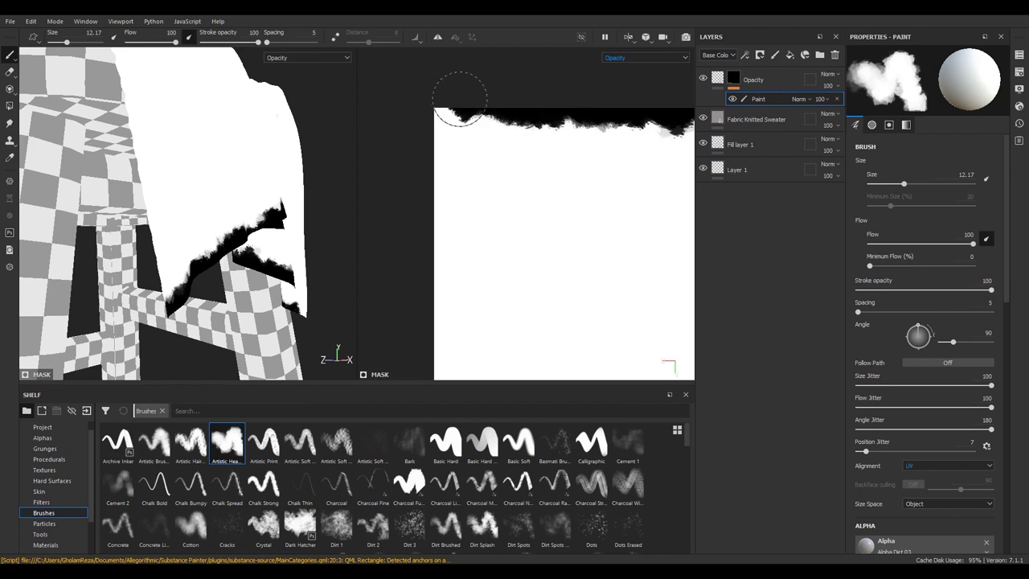
Tear the mask's left edge downward in black and check the cloth on the stool
{"action": "mouse_move", "coordinate": [426, 109]}
{"action": "left_mouse_down"}
{"action": "mouse_move", "coordinate": [436, 143]}
{"action": "mouse_move", "coordinate": [425, 197]}
{"action": "mouse_move", "coordinate": [426, 167]}
{"action": "left_mouse_up"}
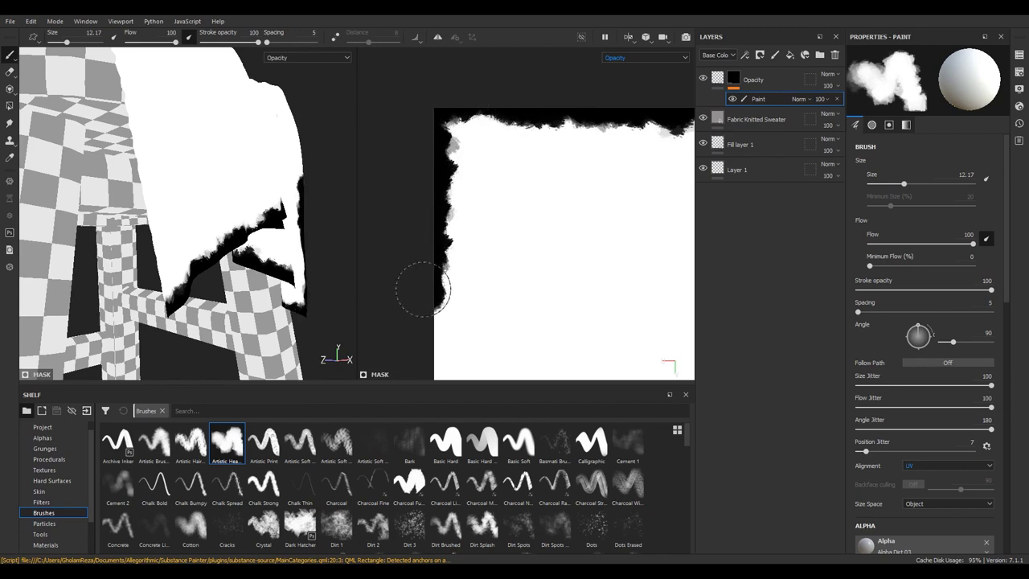
{"action": "left_click_drag", "start_coordinate": [423, 289], "coordinate": [419, 349]}
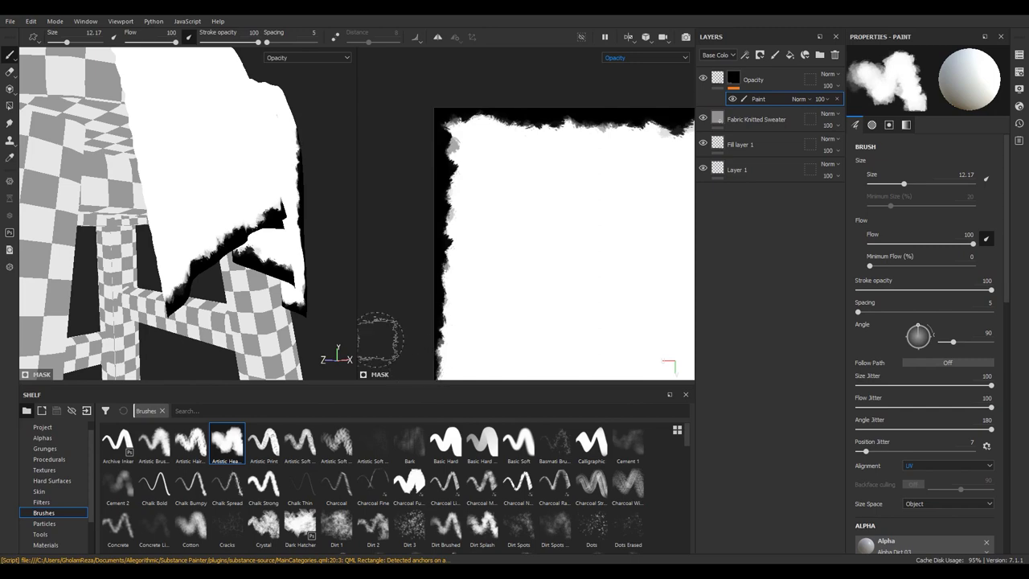
{"action": "mouse_move", "coordinate": [372, 273]}
{"action": "left_mouse_down", "text": "alt"}
{"action": "mouse_move", "coordinate": [333, 348]}
{"action": "mouse_move", "coordinate": [230, 265]}
{"action": "mouse_move", "coordinate": [306, 288]}
{"action": "mouse_move", "coordinate": [184, 289]}
{"action": "mouse_move", "coordinate": [322, 274]}
{"action": "left_mouse_up", "text": "alt"}
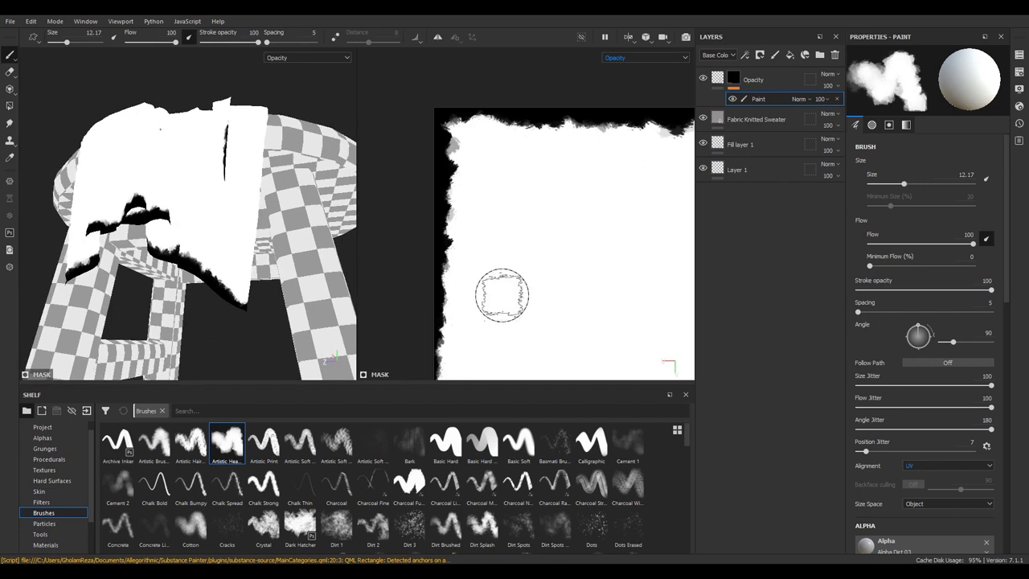
Soften the mask's left edge with grey strokes and add more black lower down
{"action": "scroll", "coordinate": [489, 271], "scroll_direction": "up", "scroll_amount": 2}
{"action": "middle_click_drag", "start_coordinate": [488, 271], "coordinate": [526, 174]}
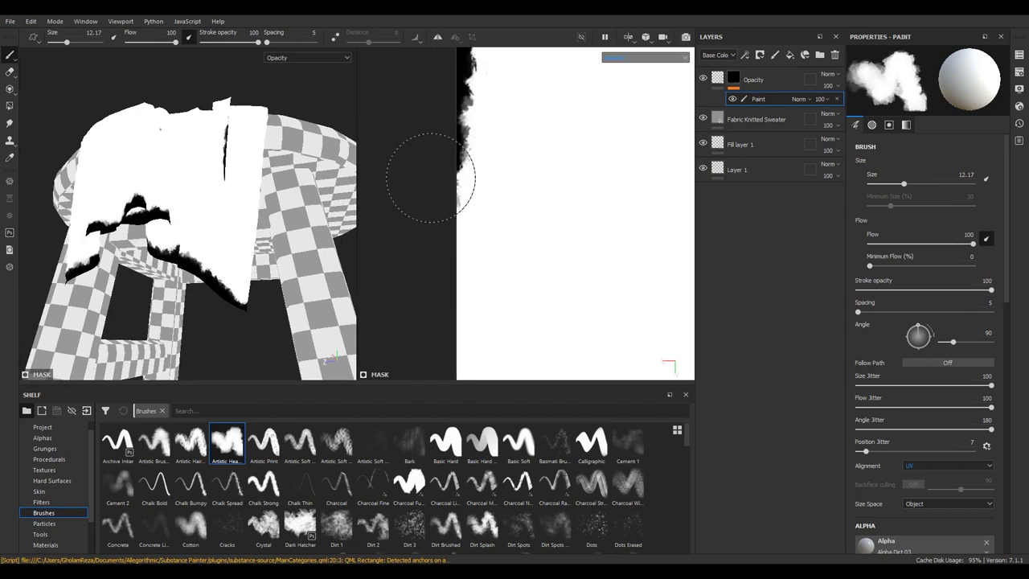
{"action": "left_click_drag", "start_coordinate": [434, 188], "coordinate": [437, 179]}
{"action": "mouse_move", "coordinate": [435, 276]}
{"action": "left_mouse_down"}
{"action": "mouse_move", "coordinate": [425, 299]}
{"action": "mouse_move", "coordinate": [418, 284]}
{"action": "mouse_move", "coordinate": [470, 366]}
{"action": "left_mouse_up"}
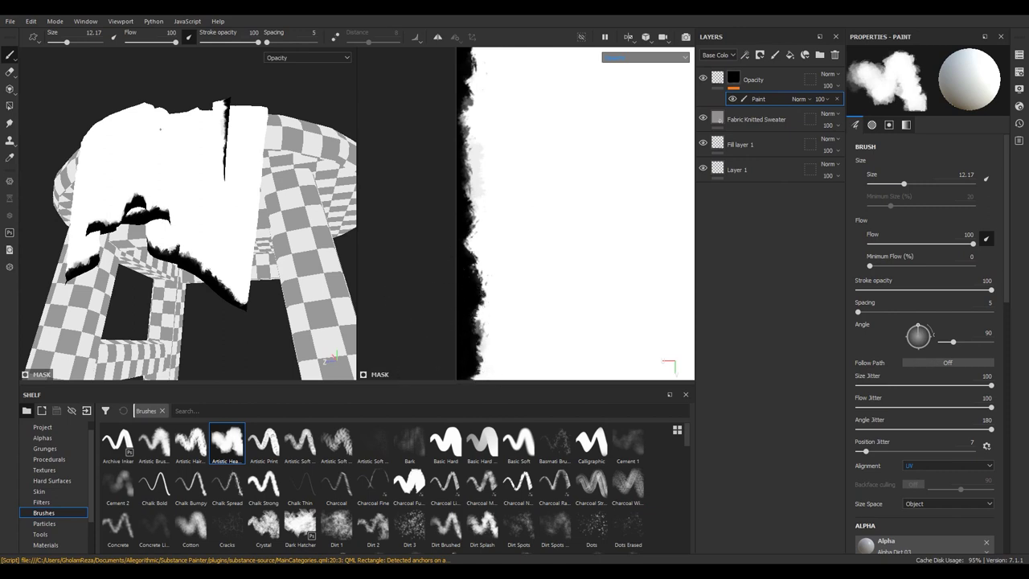
{"action": "middle_click_drag", "start_coordinate": [470, 366], "coordinate": [443, 181]}
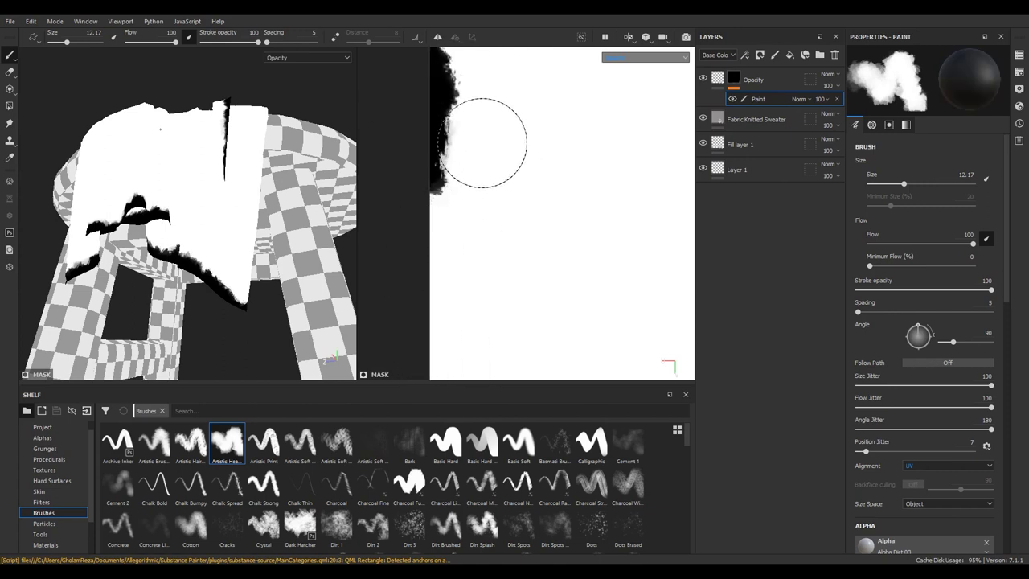
Switch back to black and paint down the mask's left edge
{"action": "key", "text": "x"}
{"action": "mouse_move", "coordinate": [413, 177]}
{"action": "left_mouse_down"}
{"action": "mouse_move", "coordinate": [414, 287]}
{"action": "mouse_move", "coordinate": [391, 356]}
{"action": "left_mouse_up"}
{"action": "middle_click_drag", "start_coordinate": [391, 356], "coordinate": [421, 95]}
{"action": "mouse_move", "coordinate": [421, 95]}
{"action": "left_mouse_down"}
{"action": "mouse_move", "coordinate": [448, 143]}
{"action": "mouse_move", "coordinate": [437, 207]}
{"action": "mouse_move", "coordinate": [444, 308]}
{"action": "mouse_move", "coordinate": [402, 362]}
{"action": "left_mouse_up"}
{"action": "mouse_move", "coordinate": [402, 363]}
{"action": "middle_mouse_down"}
{"action": "mouse_move", "coordinate": [421, 249]}
{"action": "mouse_move", "coordinate": [453, 280]}
{"action": "middle_mouse_up"}
{"action": "left_click_drag", "start_coordinate": [453, 281], "coordinate": [455, 227]}
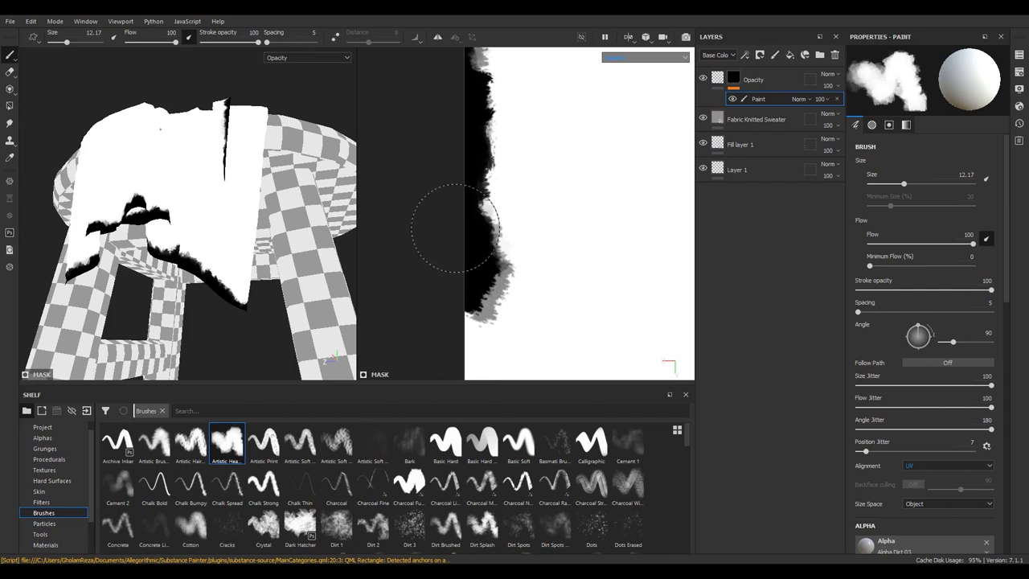
Continue and thicken the torn left edge all the way to the bottom
{"action": "middle_click_drag", "start_coordinate": [455, 228], "coordinate": [434, 233]}
{"action": "mouse_move", "coordinate": [434, 233]}
{"action": "left_mouse_down"}
{"action": "mouse_move", "coordinate": [447, 190]}
{"action": "mouse_move", "coordinate": [447, 362]}
{"action": "left_mouse_up"}
{"action": "middle_click_drag", "start_coordinate": [447, 361], "coordinate": [429, 362]}
{"action": "middle_click_drag", "start_coordinate": [431, 190], "coordinate": [437, 191]}
{"action": "mouse_move", "coordinate": [437, 190]}
{"action": "left_mouse_down"}
{"action": "mouse_move", "coordinate": [420, 218]}
{"action": "mouse_move", "coordinate": [449, 299]}
{"action": "mouse_move", "coordinate": [447, 362]}
{"action": "left_mouse_up"}
{"action": "middle_click_drag", "start_coordinate": [439, 310], "coordinate": [445, 309]}
{"action": "left_click_drag", "start_coordinate": [421, 138], "coordinate": [447, 294]}
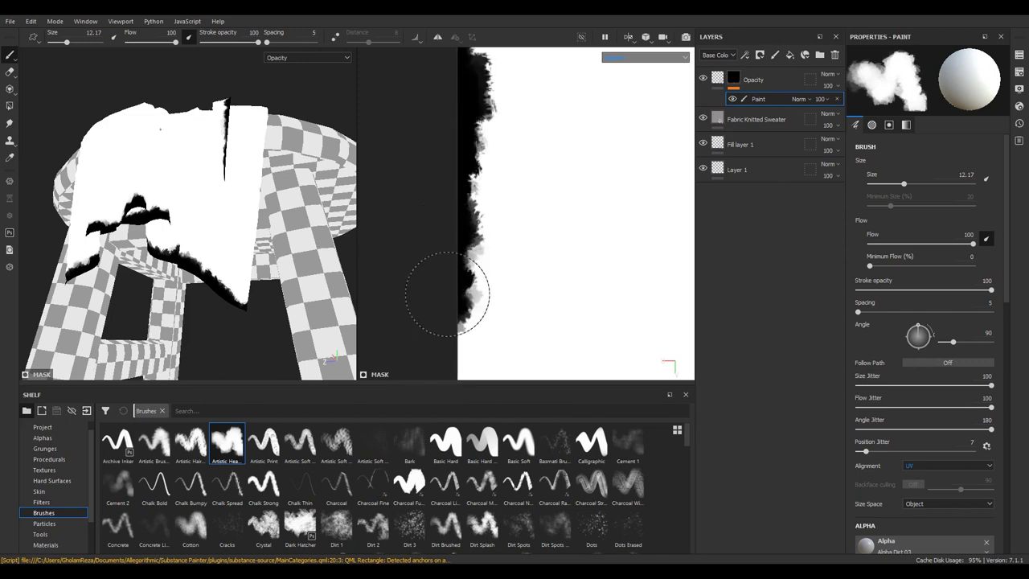
Tear the mask's bottom edge with black and zoom in on the stool
{"action": "scroll", "coordinate": [438, 306], "scroll_direction": "down", "scroll_amount": 1}
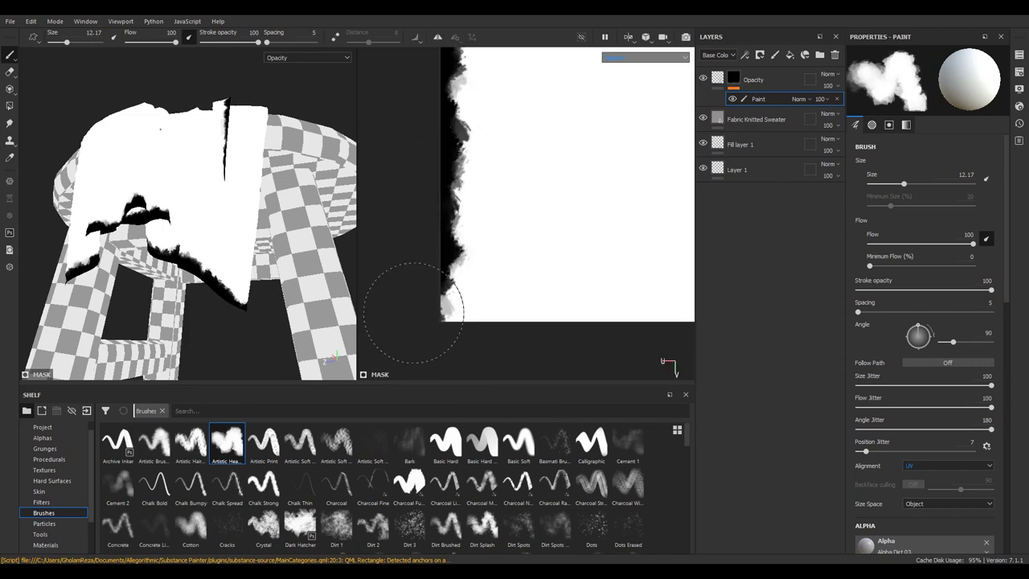
{"action": "mouse_move", "coordinate": [509, 344]}
{"action": "left_mouse_down"}
{"action": "mouse_move", "coordinate": [655, 354]}
{"action": "mouse_move", "coordinate": [620, 345]}
{"action": "left_mouse_up"}
{"action": "mouse_move", "coordinate": [171, 253]}
{"action": "left_mouse_down", "text": "alt"}
{"action": "mouse_move", "coordinate": [204, 218]}
{"action": "mouse_move", "coordinate": [232, 244]}
{"action": "left_mouse_up", "text": "alt"}
{"action": "scroll", "coordinate": [232, 244], "scroll_direction": "up", "scroll_amount": 1}
{"action": "scroll", "coordinate": [233, 244], "scroll_direction": "up", "scroll_amount": 2}
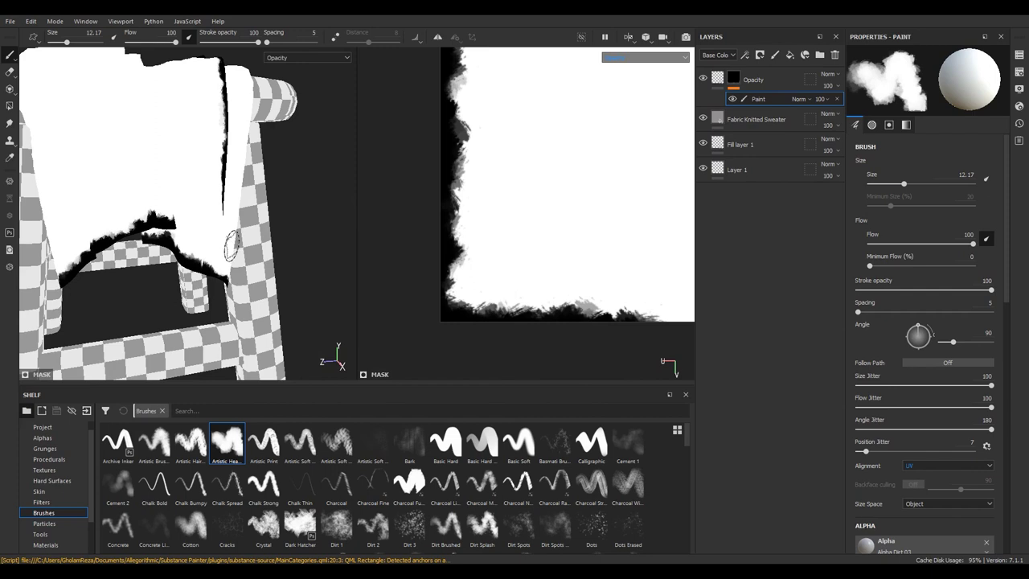
{"action": "key", "text": "m"}
{"action": "scroll", "coordinate": [122, 227], "scroll_direction": "up", "scroll_amount": 2}
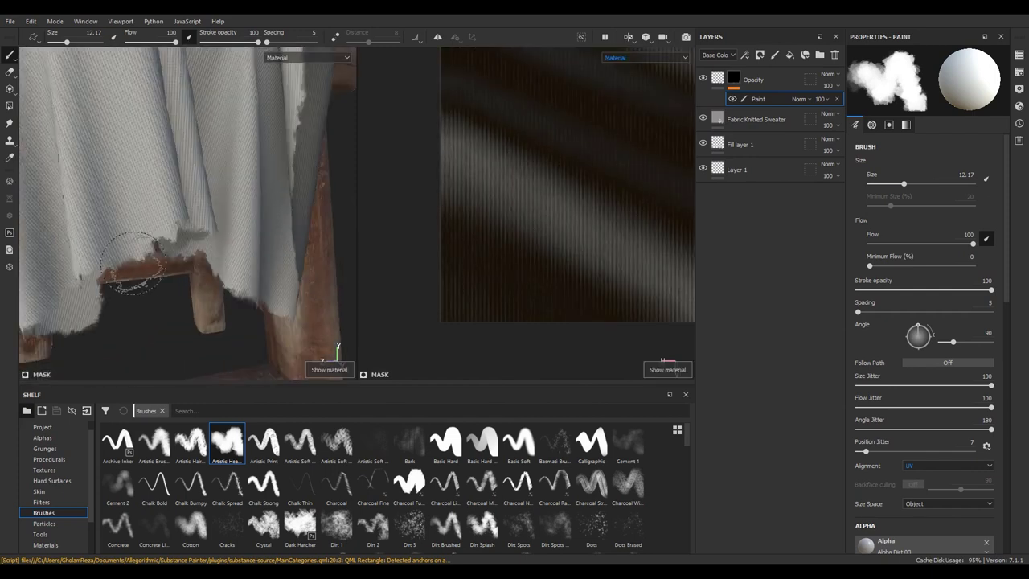
{"action": "left_click_drag", "start_coordinate": [122, 227], "coordinate": [161, 233], "text": "alt"}
{"action": "scroll", "coordinate": [160, 233], "scroll_direction": "up", "scroll_amount": 2}
{"action": "middle_click_drag", "start_coordinate": [161, 233], "coordinate": [190, 232], "text": "alt"}
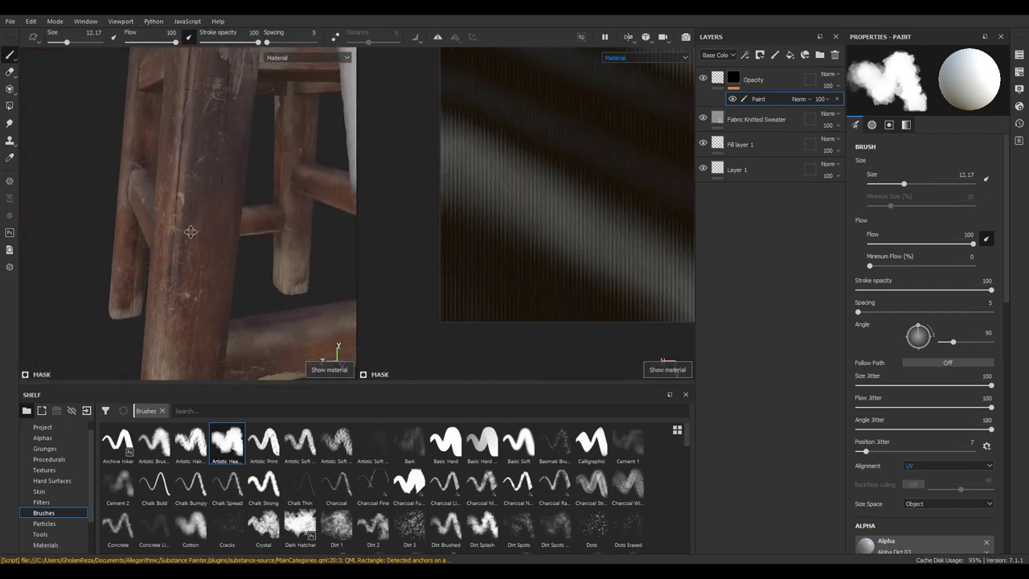
{"action": "scroll", "coordinate": [191, 231], "scroll_direction": "down", "scroll_amount": 3}
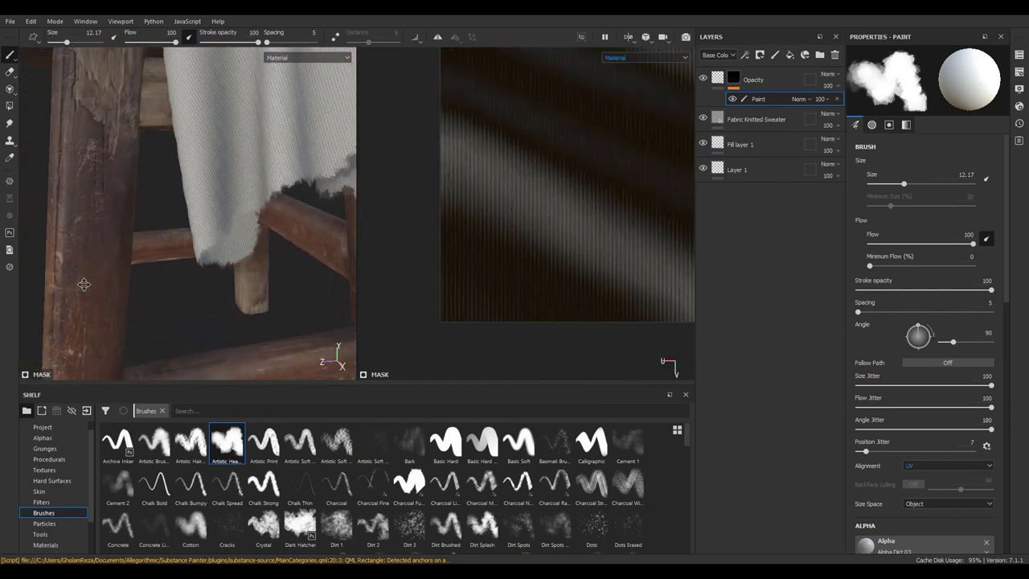
{"action": "mouse_move", "coordinate": [222, 222]}
{"action": "left_mouse_down", "text": "alt"}
{"action": "mouse_move", "coordinate": [242, 225]}
{"action": "mouse_move", "coordinate": [199, 233]}
{"action": "left_mouse_up", "text": "alt"}
{"action": "scroll", "coordinate": [266, 227], "scroll_direction": "up", "scroll_amount": 1}
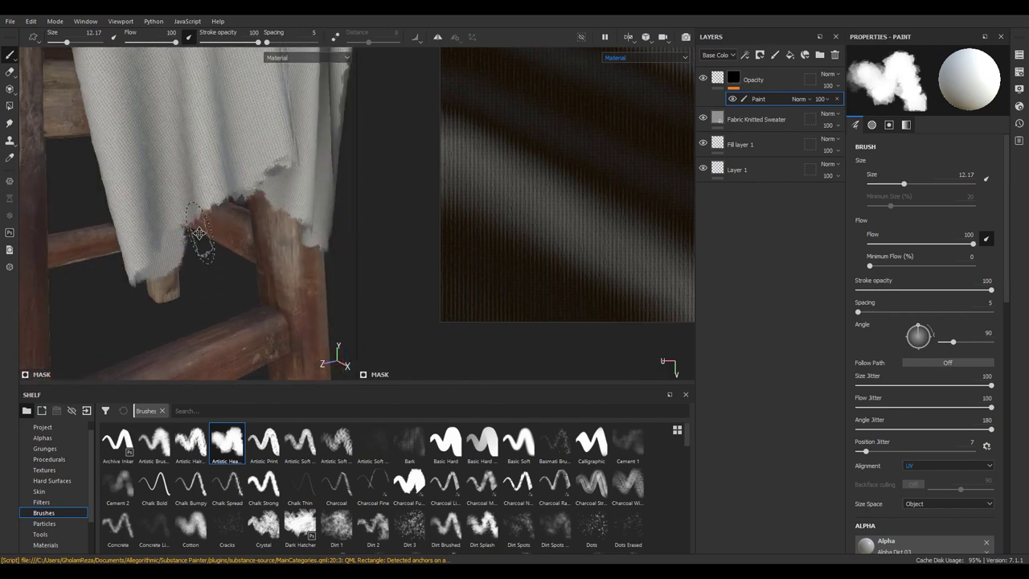
{"action": "left_click", "coordinate": [678, 61]}
{"action": "left_click", "coordinate": [622, 122]}
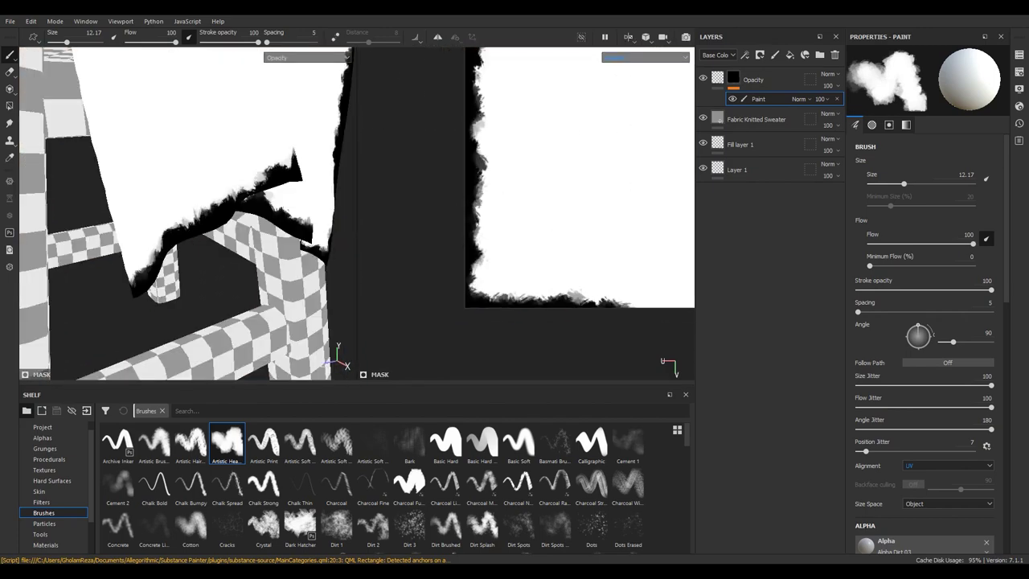
Try several torn black strokes along the mask's bottom edge, undoing each attempt
{"action": "left_click_drag", "start_coordinate": [438, 304], "coordinate": [447, 271]}
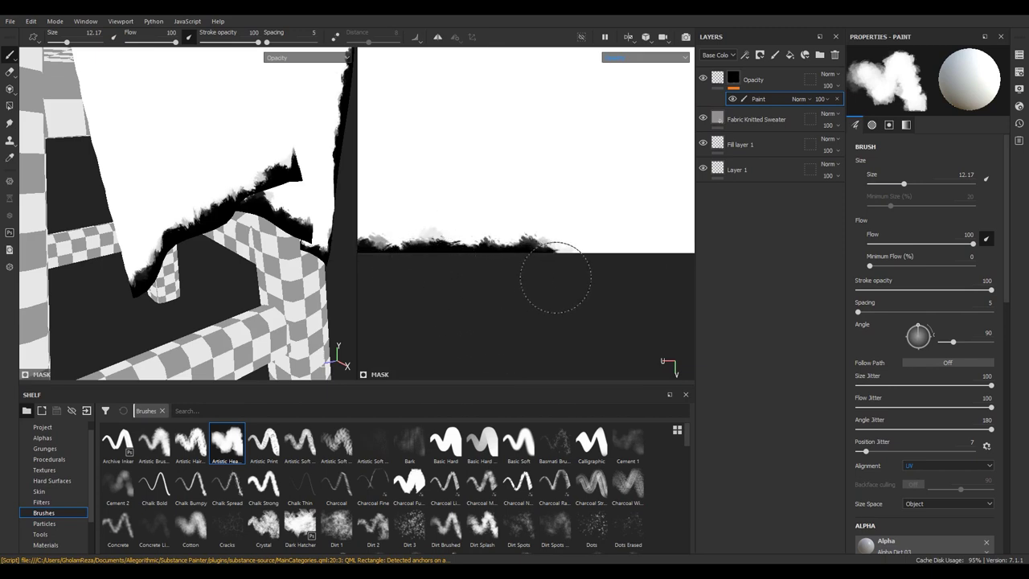
{"action": "key", "text": "ctrl+z"}
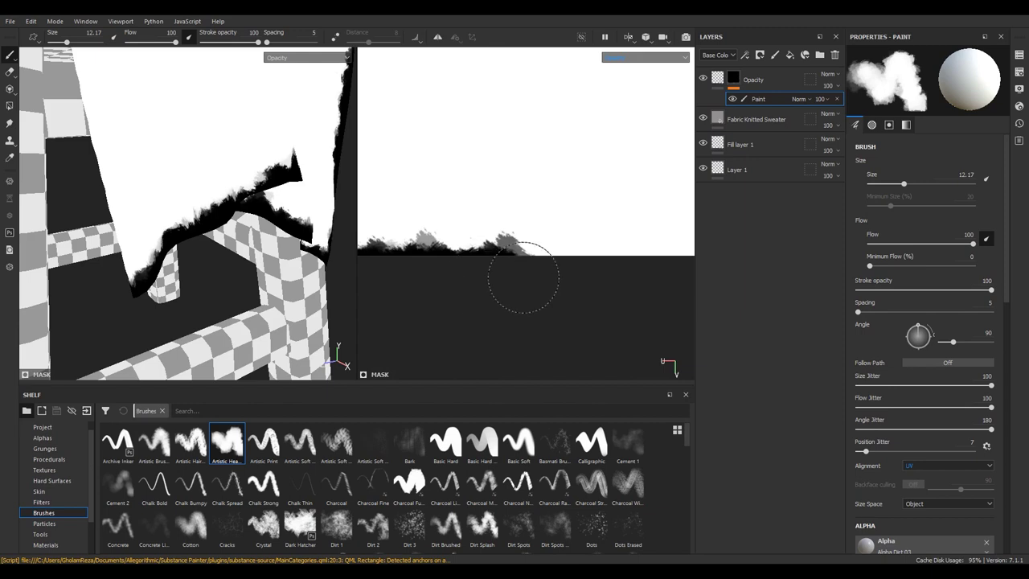
{"action": "left_click_drag", "start_coordinate": [510, 274], "coordinate": [647, 282]}
{"action": "key", "text": "ctrl+z"}
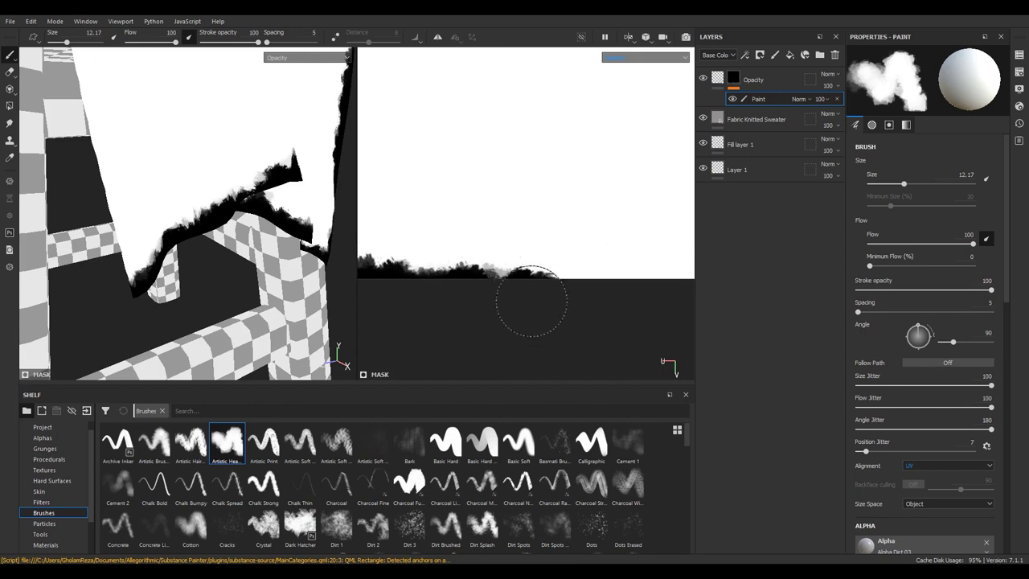
{"action": "left_click_drag", "start_coordinate": [576, 294], "coordinate": [603, 295]}
{"action": "key", "text": "ctrl+z"}
{"action": "mouse_move", "coordinate": [453, 295]}
{"action": "left_mouse_down"}
{"action": "mouse_move", "coordinate": [616, 299]}
{"action": "mouse_move", "coordinate": [641, 287]}
{"action": "mouse_move", "coordinate": [519, 298]}
{"action": "mouse_move", "coordinate": [649, 316]}
{"action": "left_mouse_up"}
{"action": "key", "text": "ctrl+z"}
{"action": "key", "text": "ctrl+z"}
{"action": "mouse_move", "coordinate": [425, 322]}
{"action": "left_mouse_down"}
{"action": "mouse_move", "coordinate": [570, 295]}
{"action": "mouse_move", "coordinate": [604, 318]}
{"action": "left_mouse_up"}
{"action": "key", "text": "ctrl+z"}
{"action": "mouse_move", "coordinate": [402, 298]}
{"action": "left_mouse_down"}
{"action": "mouse_move", "coordinate": [448, 298]}
{"action": "mouse_move", "coordinate": [410, 308]}
{"action": "mouse_move", "coordinate": [426, 300]}
{"action": "left_mouse_up"}
{"action": "key", "text": "ctrl+z"}
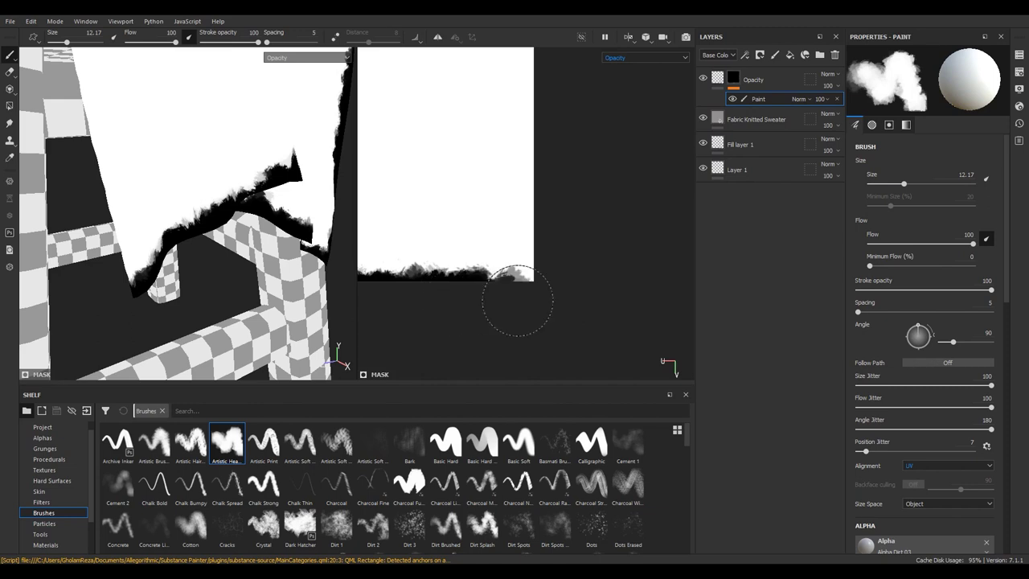
Paint a ragged black tear up along the mask's right edge
{"action": "left_click_drag", "start_coordinate": [555, 233], "coordinate": [555, 214]}
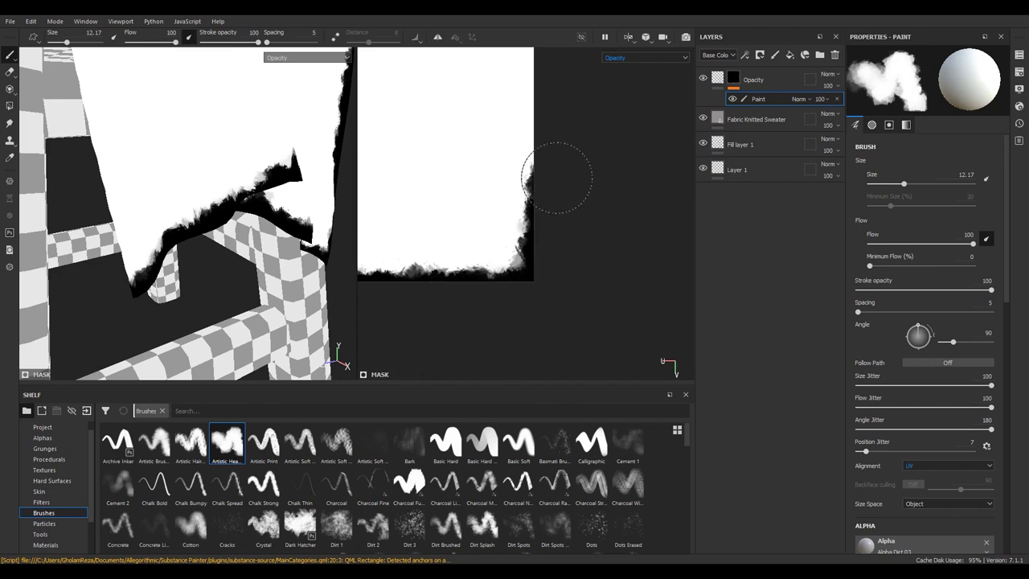
{"action": "middle_click_drag", "start_coordinate": [563, 125], "coordinate": [533, 265]}
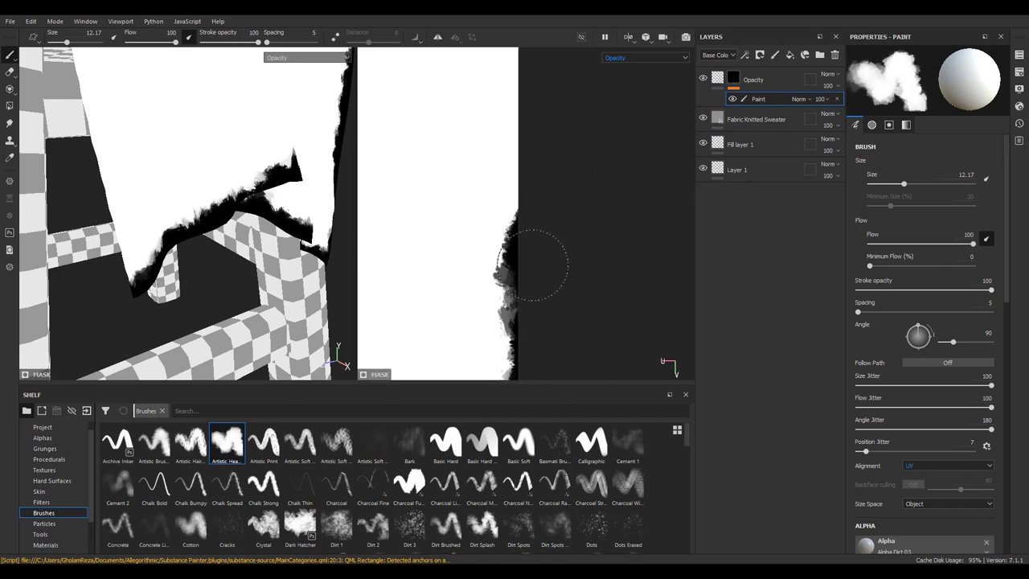
{"action": "left_click_drag", "start_coordinate": [540, 181], "coordinate": [538, 175]}
{"action": "mouse_move", "coordinate": [542, 217]}
{"action": "middle_mouse_down"}
{"action": "mouse_move", "coordinate": [496, 246]}
{"action": "mouse_move", "coordinate": [520, 269]}
{"action": "middle_mouse_up"}
{"action": "left_click_drag", "start_coordinate": [528, 229], "coordinate": [524, 179]}
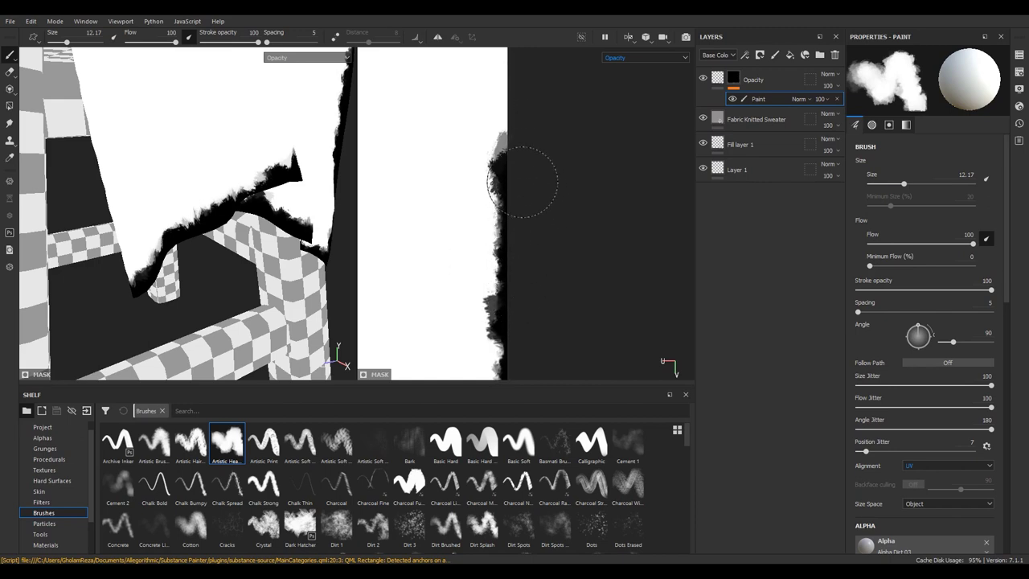
{"action": "left_click_drag", "start_coordinate": [514, 257], "coordinate": [521, 173]}
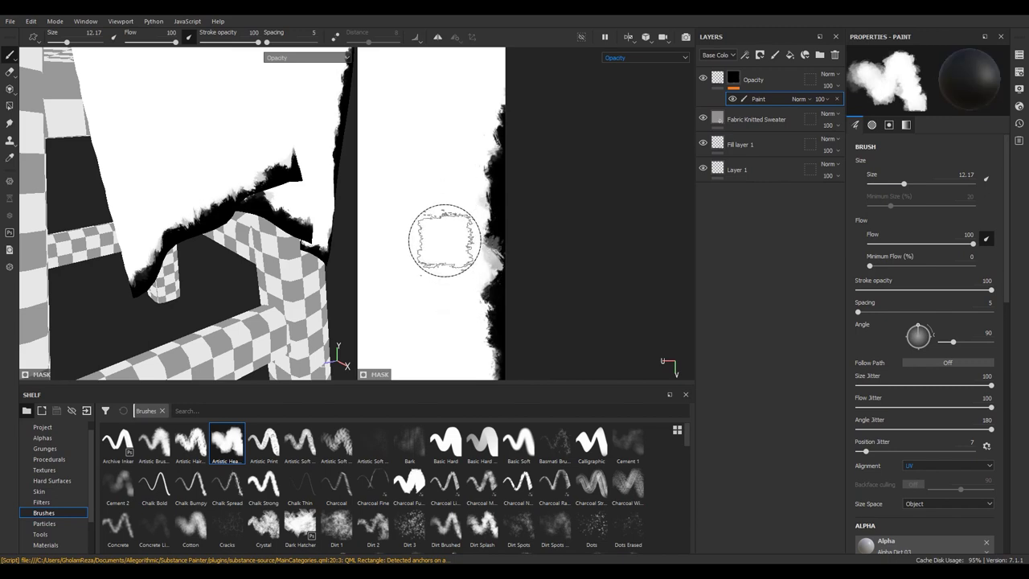
Restore the upper right edge to white, then refine its tear with undo and colour swap
{"action": "middle_click_drag", "start_coordinate": [448, 230], "coordinate": [487, 251]}
{"action": "mouse_move", "coordinate": [542, 150]}
{"action": "left_mouse_down"}
{"action": "mouse_move", "coordinate": [542, 96]}
{"action": "mouse_move", "coordinate": [536, 282]}
{"action": "left_mouse_up"}
{"action": "left_click_drag", "start_coordinate": [546, 155], "coordinate": [533, 291]}
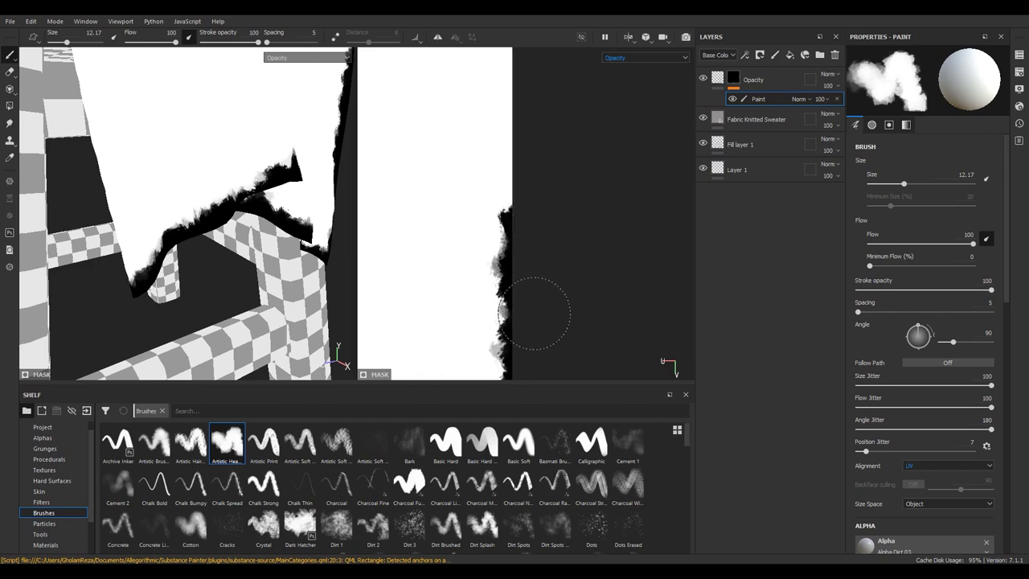
{"action": "left_click_drag", "start_coordinate": [527, 190], "coordinate": [482, 184]}
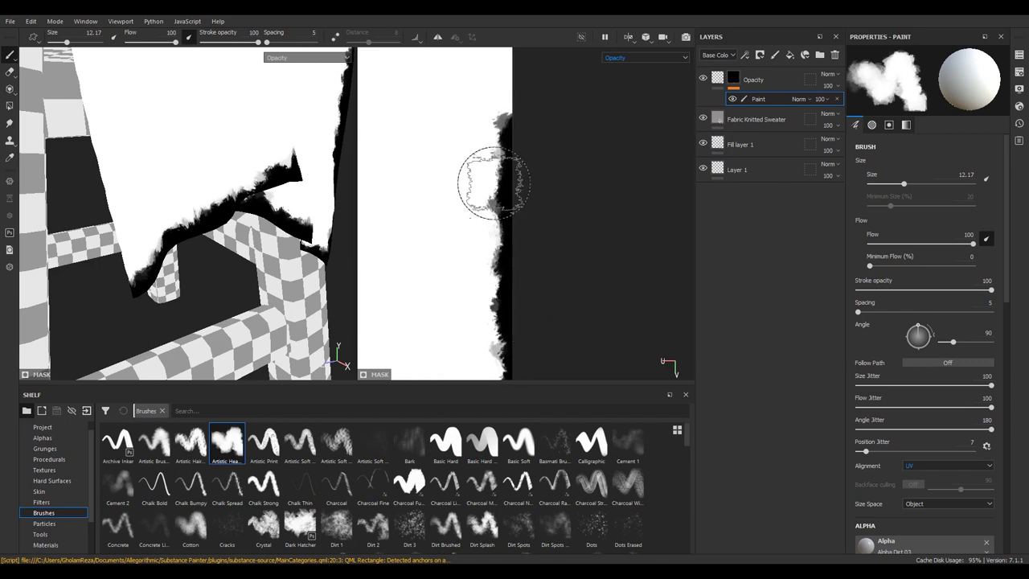
{"action": "key", "text": "ctrl+z"}
{"action": "key", "text": "x"}
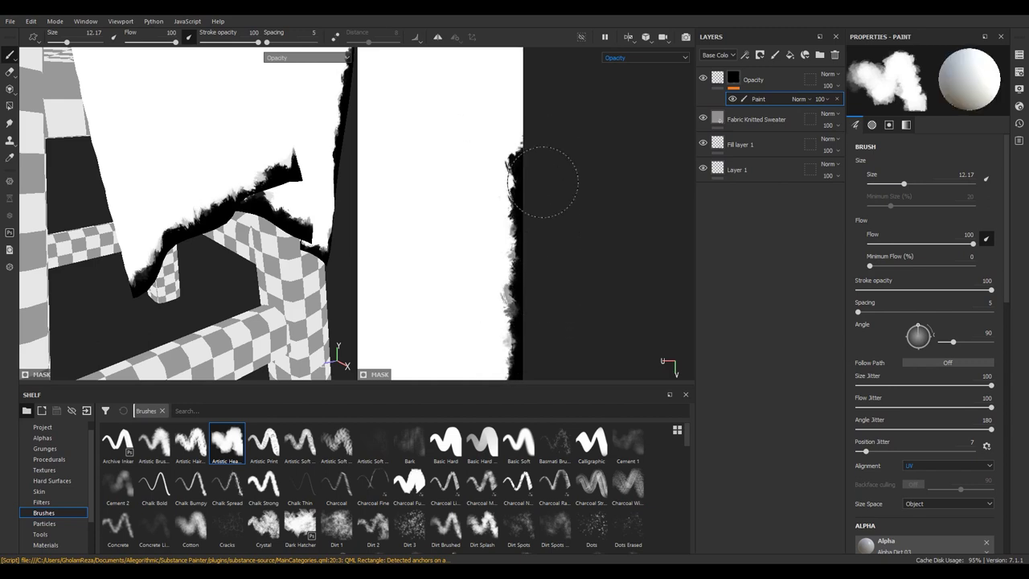
{"action": "key", "text": "ctrl+z"}
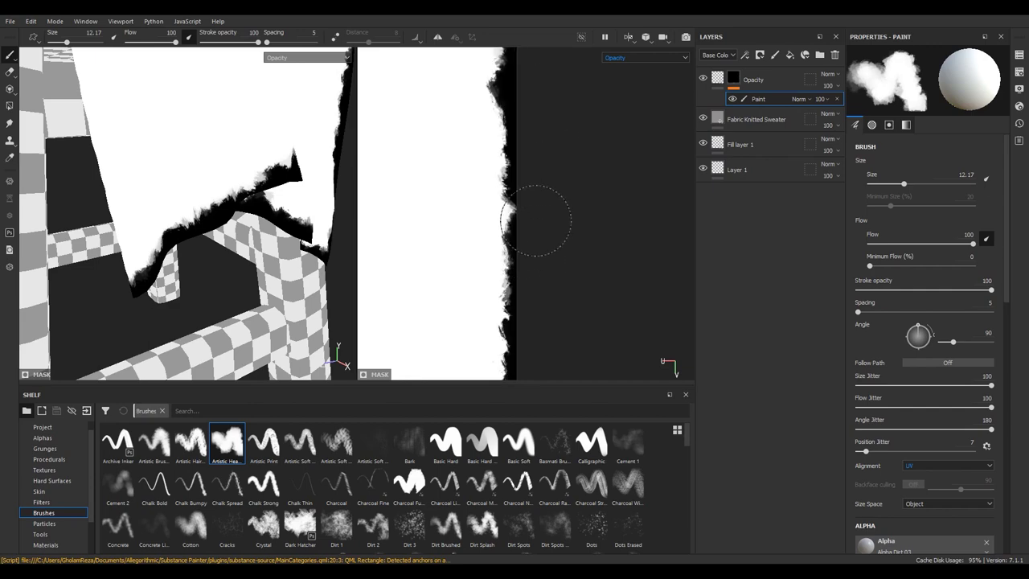
Orbit the 3D view to inspect the whole stool and its leg
{"action": "mouse_move", "coordinate": [221, 289]}
{"action": "left_mouse_down", "text": "alt"}
{"action": "mouse_move", "coordinate": [195, 211]}
{"action": "mouse_move", "coordinate": [157, 226]}
{"action": "mouse_move", "coordinate": [129, 217]}
{"action": "mouse_move", "coordinate": [189, 202]}
{"action": "mouse_move", "coordinate": [249, 162]}
{"action": "mouse_move", "coordinate": [427, 184]}
{"action": "mouse_move", "coordinate": [535, 159]}
{"action": "mouse_move", "coordinate": [551, 103]}
{"action": "mouse_move", "coordinate": [517, 97]}
{"action": "mouse_move", "coordinate": [335, 126]}
{"action": "mouse_move", "coordinate": [196, 96]}
{"action": "mouse_move", "coordinate": [240, 189]}
{"action": "mouse_move", "coordinate": [528, 263]}
{"action": "left_mouse_up", "text": "alt"}
{"action": "middle_click_drag", "start_coordinate": [529, 263], "coordinate": [586, 207]}
{"action": "scroll", "coordinate": [586, 200], "scroll_direction": "down", "scroll_amount": 2}
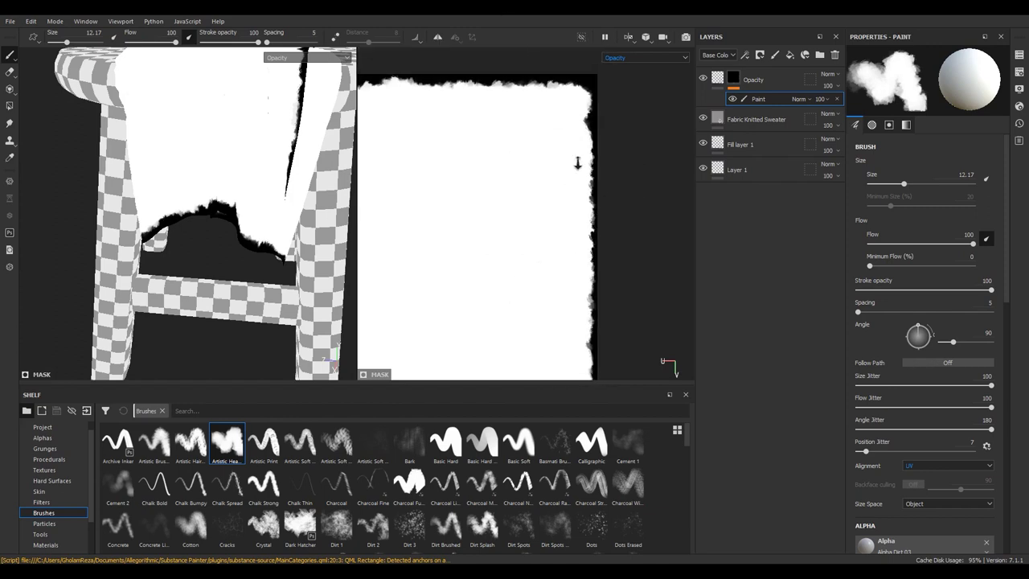
Shrink the brush to about 4.7 and paint a diagonal tear from the upper-right corner
{"action": "scroll", "coordinate": [552, 168], "scroll_direction": "down", "scroll_amount": 2}
{"action": "scroll", "coordinate": [552, 168], "scroll_direction": "up", "scroll_amount": 1}
{"action": "scroll", "coordinate": [555, 177], "scroll_direction": "up", "scroll_amount": 1}
{"action": "right_click_drag", "start_coordinate": [563, 193], "coordinate": [557, 155], "text": "ctrl"}
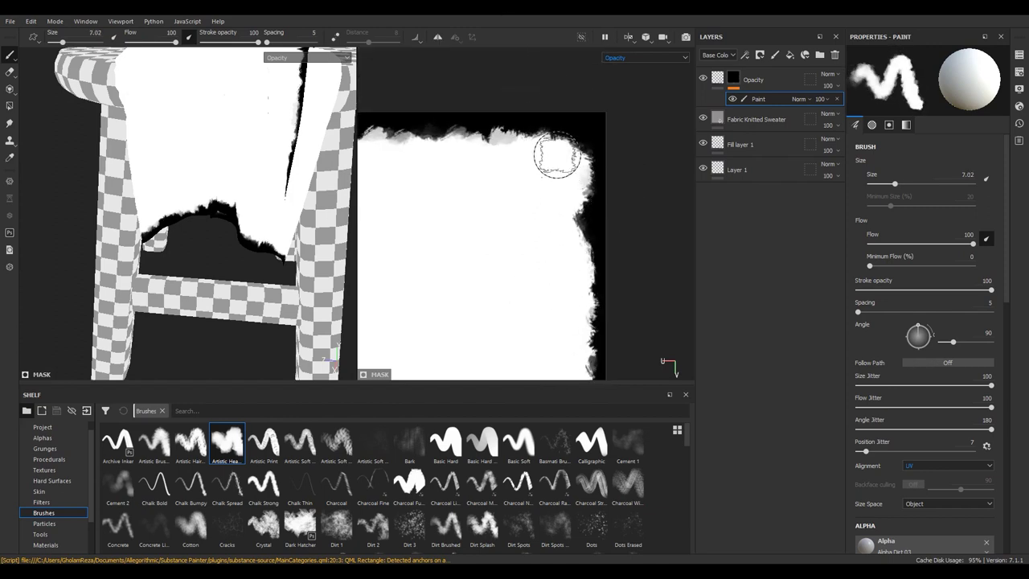
{"action": "mouse_move", "coordinate": [559, 165]}
{"action": "left_mouse_down"}
{"action": "mouse_move", "coordinate": [517, 184]}
{"action": "mouse_move", "coordinate": [493, 235]}
{"action": "left_mouse_up"}
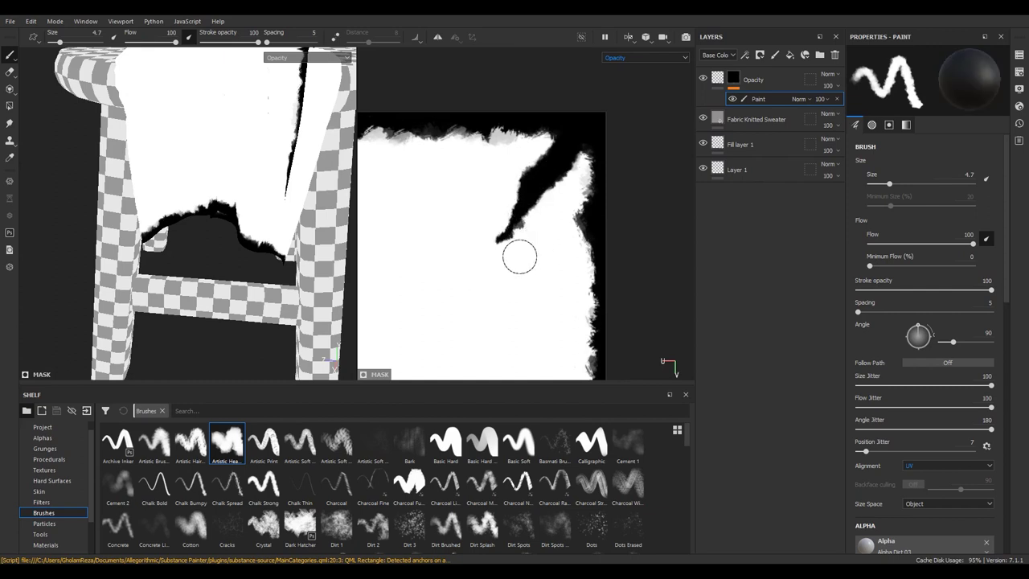
Clean stray top-edge marks to white and paint a long rip down from the top edge
{"action": "mouse_move", "coordinate": [206, 161]}
{"action": "left_mouse_down", "text": "alt"}
{"action": "mouse_move", "coordinate": [299, 142]}
{"action": "mouse_move", "coordinate": [132, 123]}
{"action": "mouse_move", "coordinate": [144, 156]}
{"action": "mouse_move", "coordinate": [186, 191]}
{"action": "left_mouse_up", "text": "alt"}
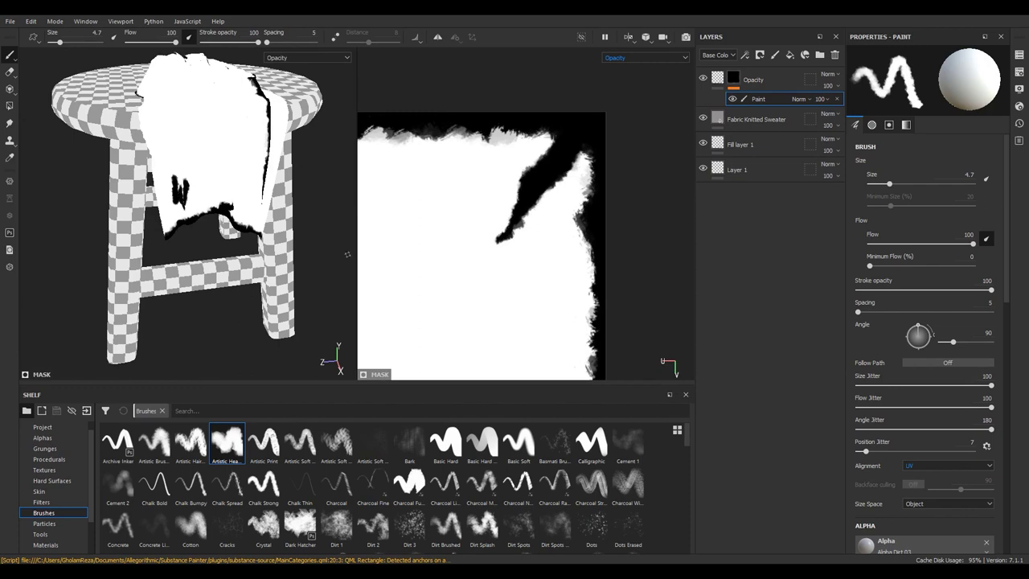
{"action": "scroll", "coordinate": [483, 241], "scroll_direction": "up", "scroll_amount": 2}
{"action": "scroll", "coordinate": [498, 241], "scroll_direction": "up", "scroll_amount": 1}
{"action": "scroll", "coordinate": [531, 273], "scroll_direction": "up", "scroll_amount": 2}
{"action": "left_click_drag", "start_coordinate": [533, 257], "coordinate": [524, 250]}
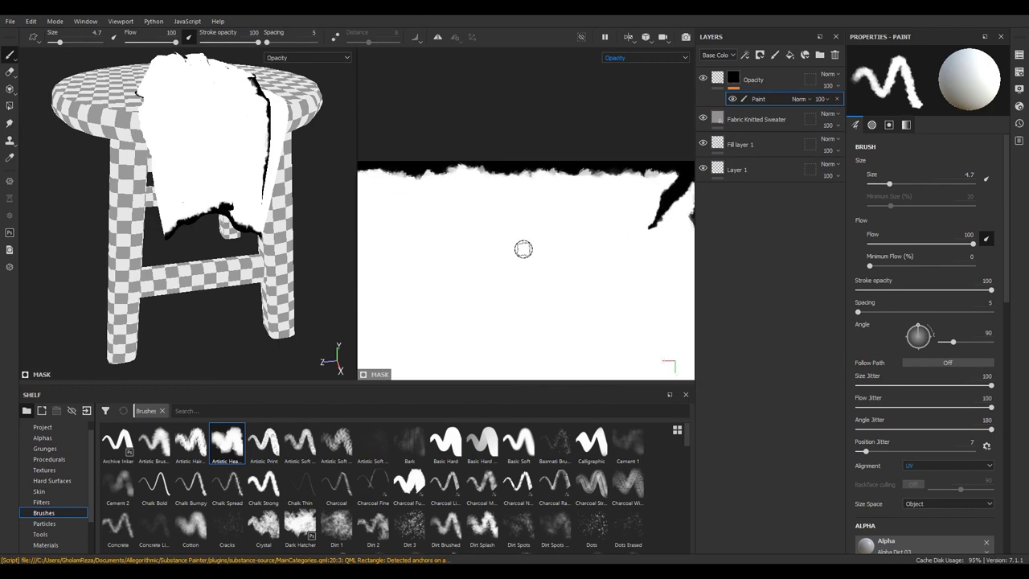
{"action": "scroll", "coordinate": [561, 244], "scroll_direction": "up", "scroll_amount": 2}
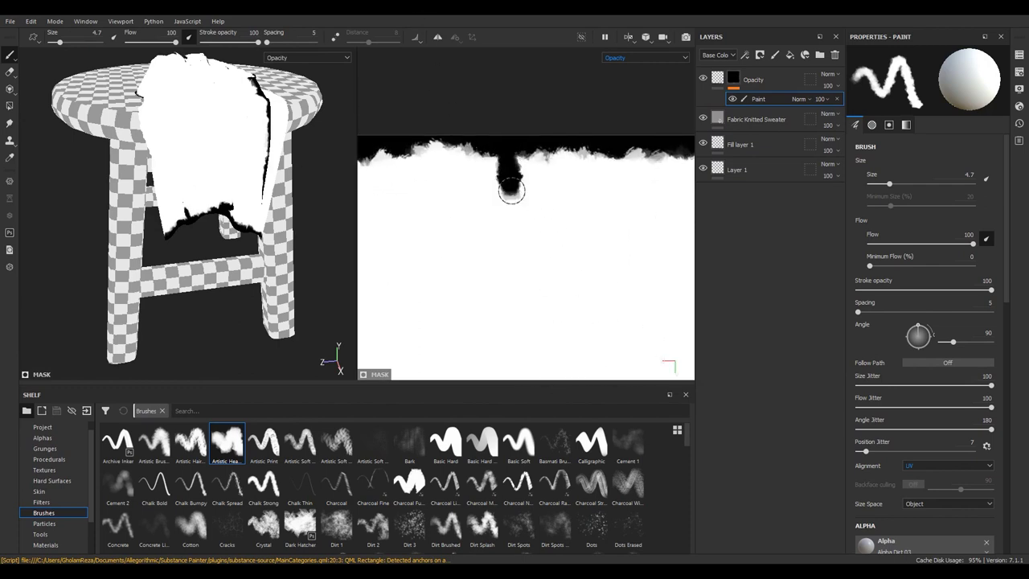
{"action": "left_click_drag", "start_coordinate": [512, 191], "coordinate": [519, 223]}
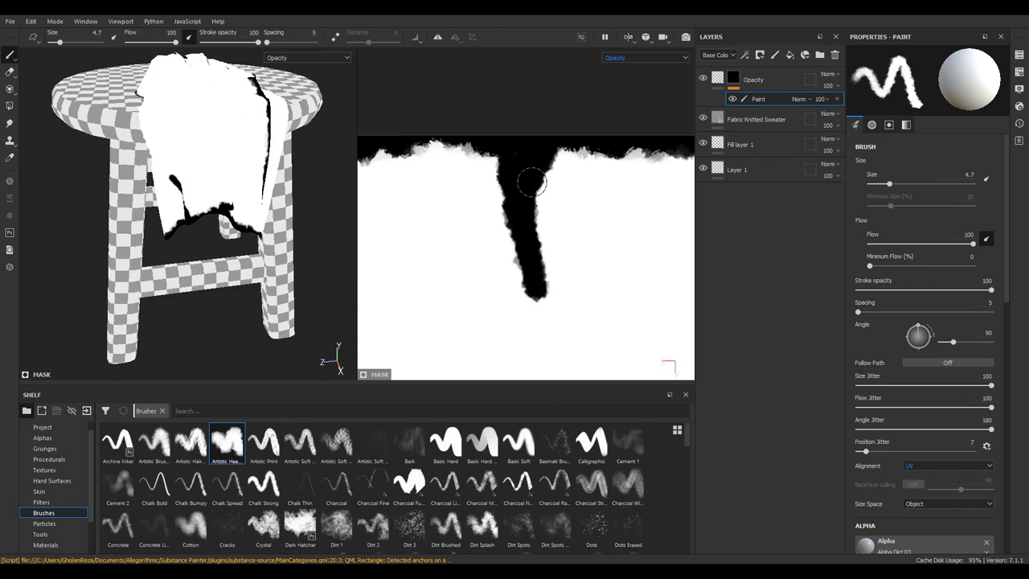
{"action": "scroll", "coordinate": [200, 225], "scroll_direction": "up", "scroll_amount": 3}
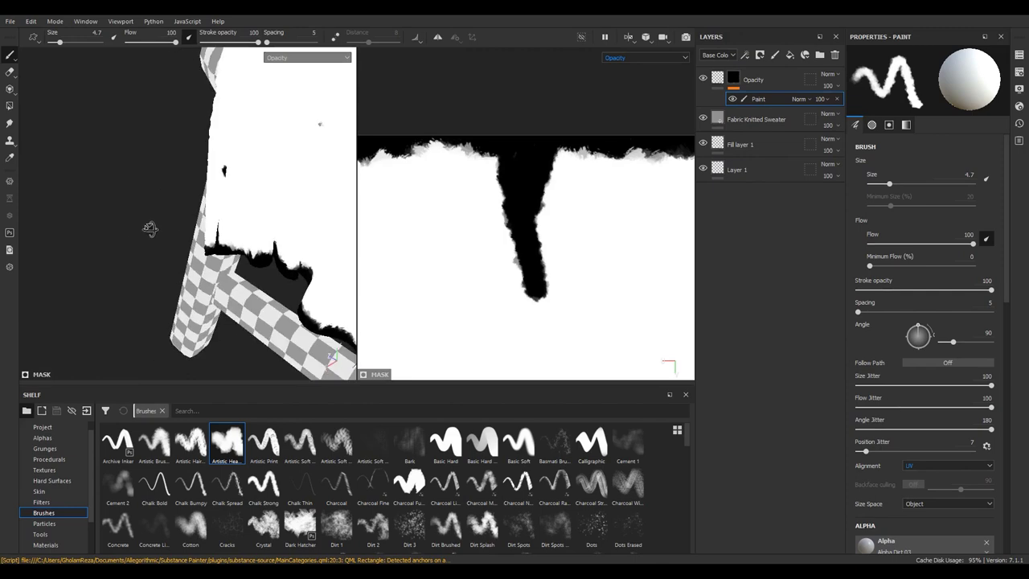
Switch to white to taper the rip, checking the tear from several angles and undoing the last stroke
{"action": "left_click_drag", "start_coordinate": [148, 230], "coordinate": [261, 179], "text": "alt"}
{"action": "key", "text": "x"}
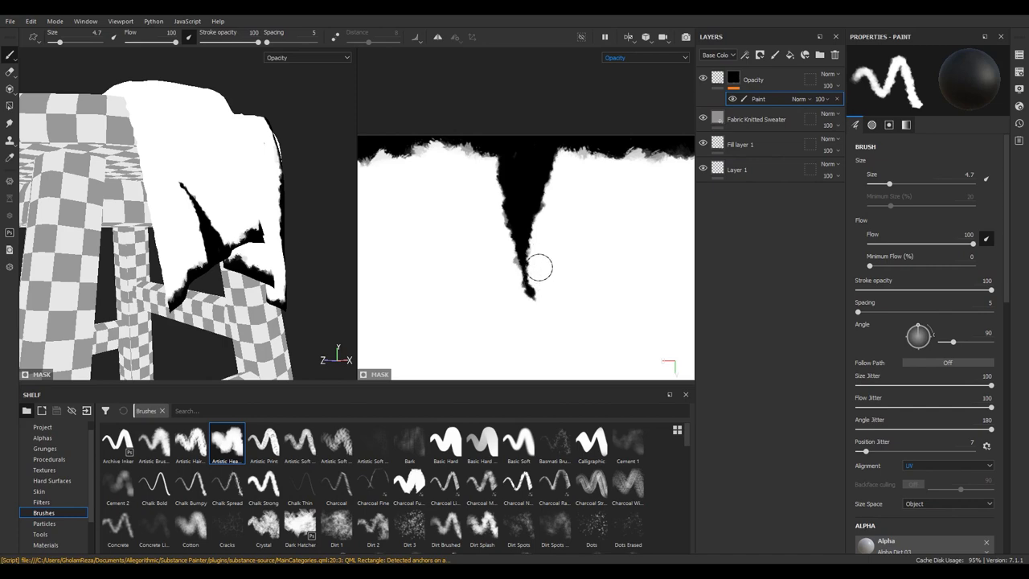
{"action": "scroll", "coordinate": [532, 300], "scroll_direction": "down", "scroll_amount": 1}
{"action": "mouse_move", "coordinate": [210, 245]}
{"action": "left_mouse_down", "text": "alt"}
{"action": "mouse_move", "coordinate": [217, 192]}
{"action": "mouse_move", "coordinate": [272, 211]}
{"action": "left_mouse_up", "text": "alt"}
{"action": "middle_click_drag", "start_coordinate": [503, 297], "coordinate": [563, 252]}
{"action": "scroll", "coordinate": [516, 221], "scroll_direction": "down", "scroll_amount": 1}
{"action": "mouse_move", "coordinate": [517, 222]}
{"action": "middle_mouse_down"}
{"action": "mouse_move", "coordinate": [555, 239]}
{"action": "mouse_move", "coordinate": [554, 287]}
{"action": "middle_mouse_up"}
{"action": "scroll", "coordinate": [556, 239], "scroll_direction": "down", "scroll_amount": 1}
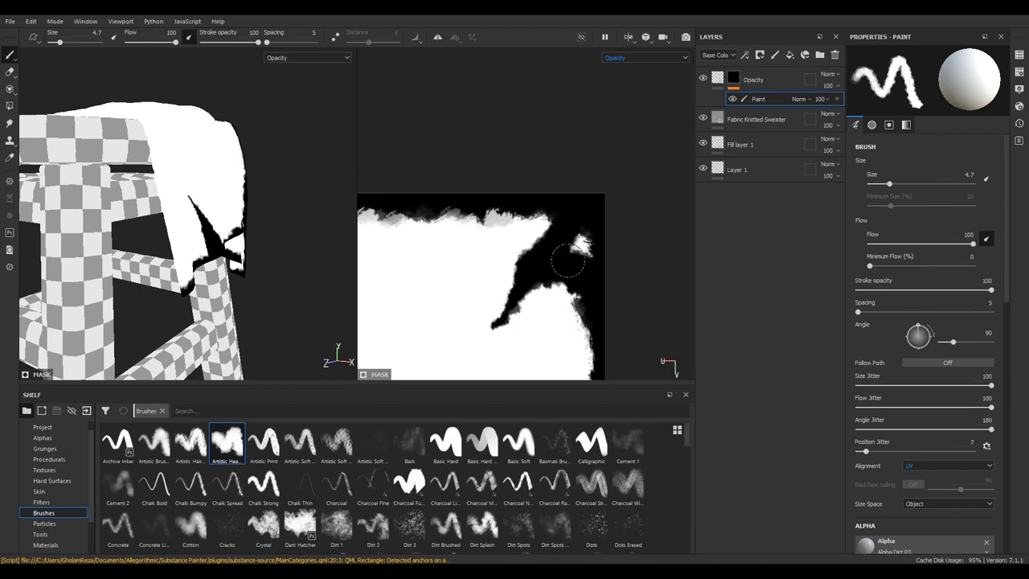
{"action": "mouse_move", "coordinate": [200, 234]}
{"action": "left_mouse_down", "text": "alt"}
{"action": "mouse_move", "coordinate": [94, 242]}
{"action": "mouse_move", "coordinate": [166, 223]}
{"action": "mouse_move", "coordinate": [225, 244]}
{"action": "mouse_move", "coordinate": [195, 304]}
{"action": "mouse_move", "coordinate": [192, 274]}
{"action": "left_mouse_up", "text": "alt"}
{"action": "key", "text": "ctrl+z"}
{"action": "right_click", "coordinate": [455, 248]}
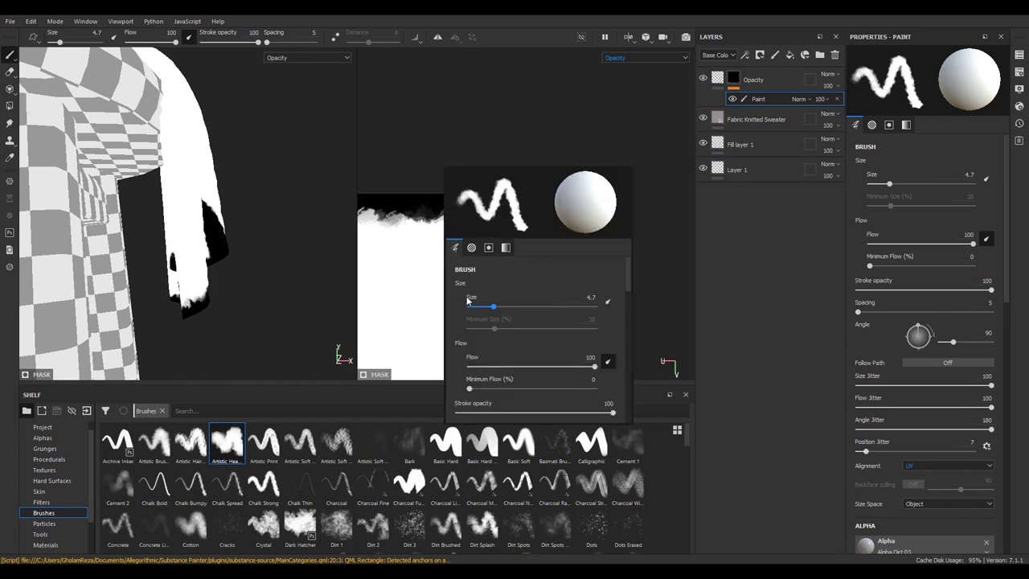
Paint a thin black rip down from the mask's top edge
{"action": "scroll", "coordinate": [432, 295], "scroll_direction": "up", "scroll_amount": 2}
{"action": "scroll", "coordinate": [474, 203], "scroll_direction": "up", "scroll_amount": 1}
{"action": "right_click_drag", "start_coordinate": [471, 234], "coordinate": [463, 232], "text": "ctrl"}
{"action": "left_click_drag", "start_coordinate": [466, 186], "coordinate": [473, 312]}
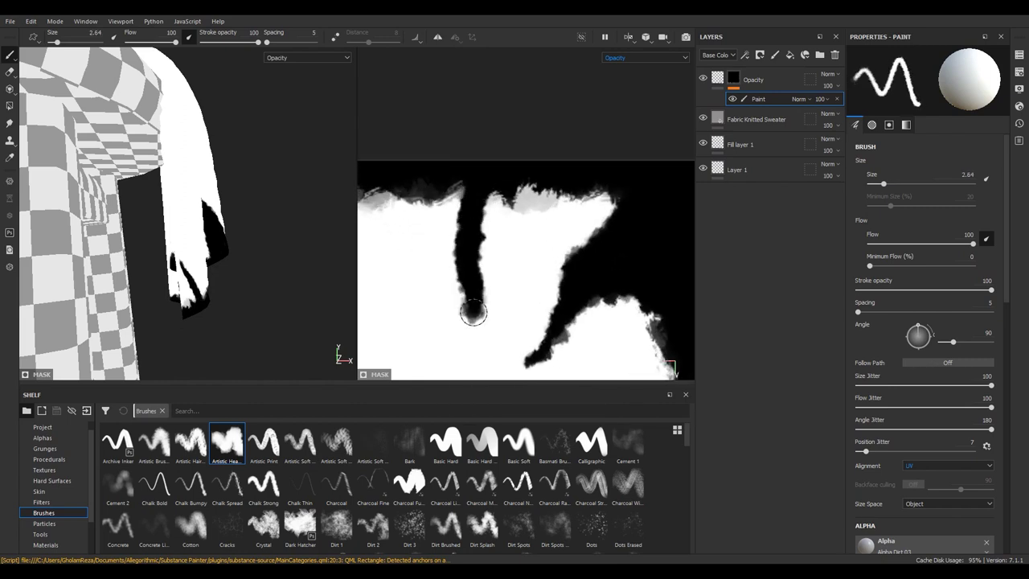
{"action": "middle_click_drag", "start_coordinate": [467, 357], "coordinate": [485, 263]}
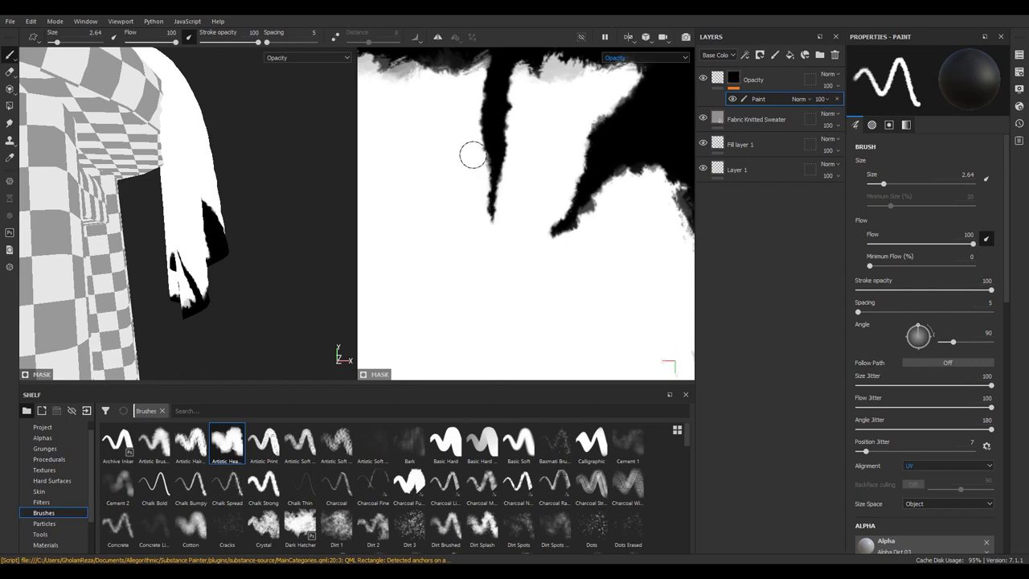
Enlarge the brush to about 6.52 and cover the upper-left white patches with black
{"action": "middle_click_drag", "start_coordinate": [467, 134], "coordinate": [485, 231]}
{"action": "mouse_move", "coordinate": [491, 180]}
{"action": "left_mouse_down"}
{"action": "mouse_move", "coordinate": [481, 193]}
{"action": "mouse_move", "coordinate": [444, 176]}
{"action": "left_mouse_up"}
{"action": "mouse_move", "coordinate": [465, 136]}
{"action": "left_mouse_down"}
{"action": "mouse_move", "coordinate": [502, 177]}
{"action": "mouse_move", "coordinate": [569, 156]}
{"action": "mouse_move", "coordinate": [539, 166]}
{"action": "left_mouse_up"}
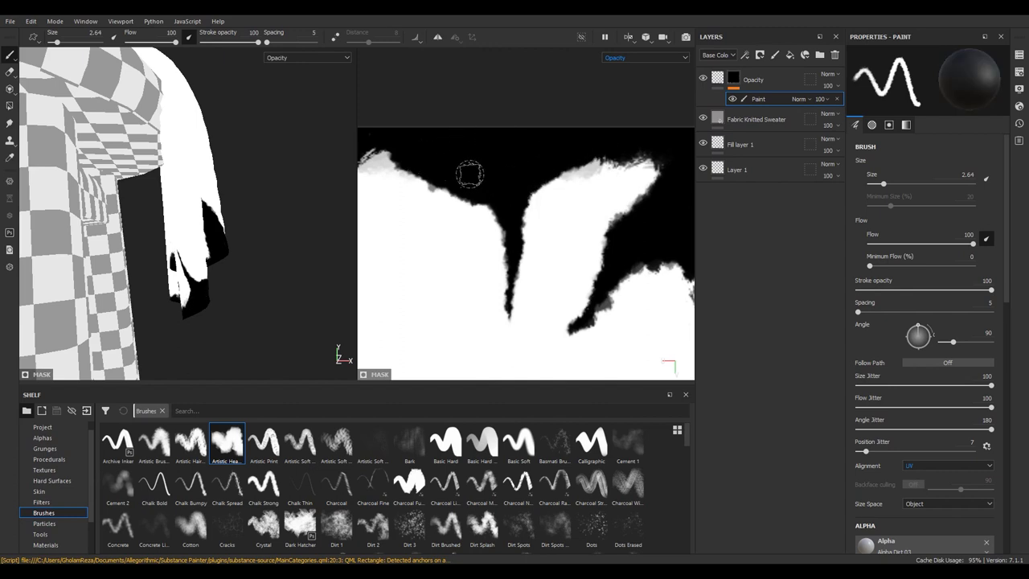
{"action": "right_click_drag", "start_coordinate": [453, 182], "coordinate": [432, 169], "text": "ctrl"}
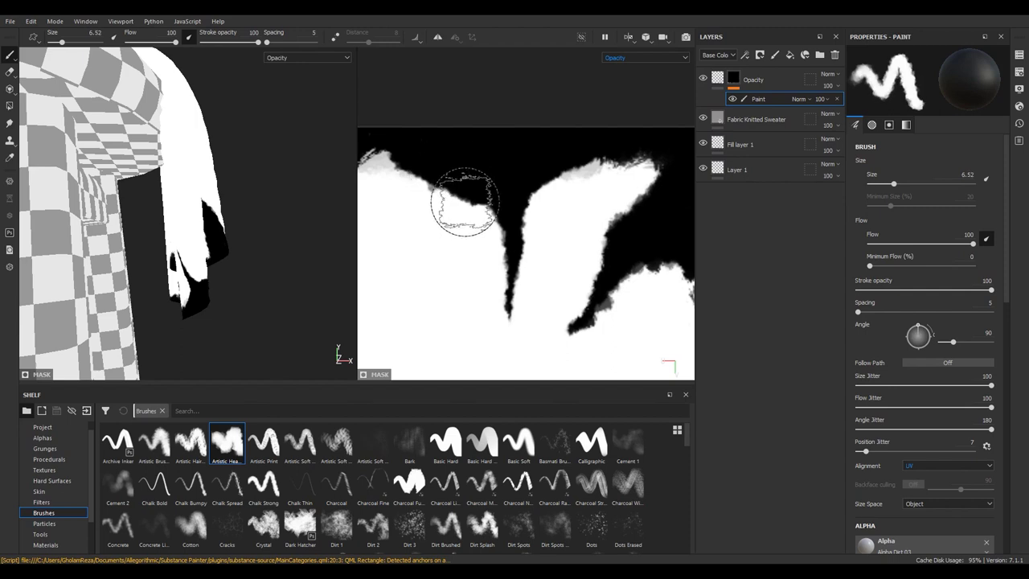
{"action": "mouse_move", "coordinate": [432, 169]}
{"action": "left_mouse_down"}
{"action": "mouse_move", "coordinate": [395, 156]}
{"action": "mouse_move", "coordinate": [477, 190]}
{"action": "left_mouse_up"}
Orbit the 3D view to look at the stool from above
{"action": "mouse_move", "coordinate": [241, 241]}
{"action": "left_mouse_down", "text": "alt"}
{"action": "mouse_move", "coordinate": [159, 257]}
{"action": "mouse_move", "coordinate": [244, 295]}
{"action": "mouse_move", "coordinate": [268, 295]}
{"action": "mouse_move", "coordinate": [206, 329]}
{"action": "mouse_move", "coordinate": [173, 265]}
{"action": "mouse_move", "coordinate": [266, 214]}
{"action": "mouse_move", "coordinate": [319, 211]}
{"action": "mouse_move", "coordinate": [290, 218]}
{"action": "left_mouse_up", "text": "alt"}
{"action": "mouse_move", "coordinate": [259, 251]}
{"action": "left_mouse_down", "text": "alt"}
{"action": "mouse_move", "coordinate": [265, 239]}
{"action": "mouse_move", "coordinate": [202, 269]}
{"action": "mouse_move", "coordinate": [69, 298]}
{"action": "mouse_move", "coordinate": [45, 48]}
{"action": "mouse_move", "coordinate": [152, 202]}
{"action": "mouse_move", "coordinate": [131, 234]}
{"action": "mouse_move", "coordinate": [241, 209]}
{"action": "mouse_move", "coordinate": [203, 287]}
{"action": "mouse_move", "coordinate": [241, 252]}
{"action": "mouse_move", "coordinate": [281, 236]}
{"action": "mouse_move", "coordinate": [290, 243]}
{"action": "mouse_move", "coordinate": [233, 265]}
{"action": "mouse_move", "coordinate": [168, 181]}
{"action": "mouse_move", "coordinate": [252, 218]}
{"action": "mouse_move", "coordinate": [271, 184]}
{"action": "mouse_move", "coordinate": [184, 201]}
{"action": "mouse_move", "coordinate": [180, 256]}
{"action": "left_mouse_up", "text": "alt"}
{"action": "right_click", "coordinate": [230, 269]}
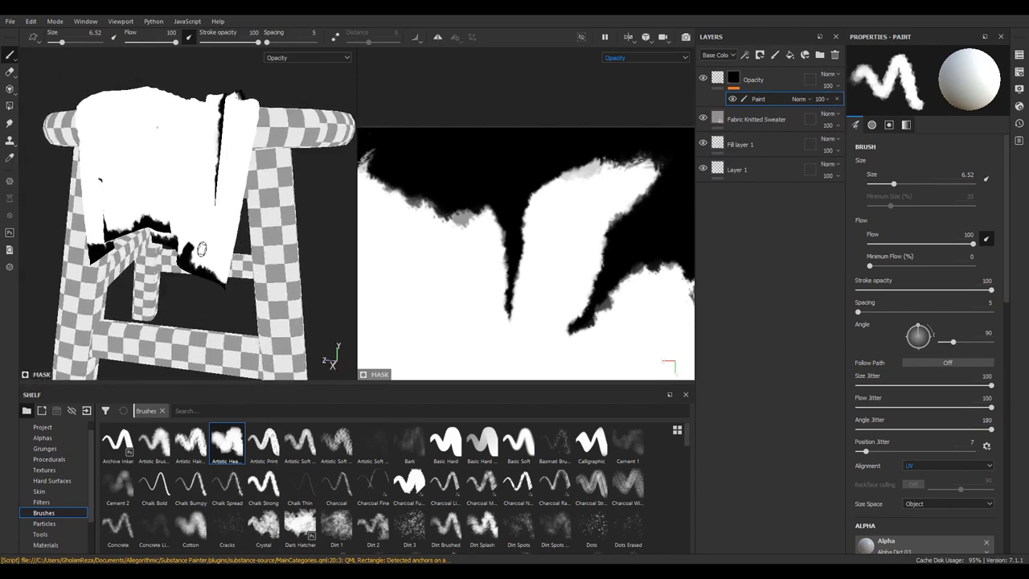
{"action": "scroll", "coordinate": [482, 138], "scroll_direction": "up", "scroll_amount": 2}
{"action": "scroll", "coordinate": [481, 120], "scroll_direction": "up", "scroll_amount": 2}
{"action": "scroll", "coordinate": [494, 241], "scroll_direction": "up", "scroll_amount": 2}
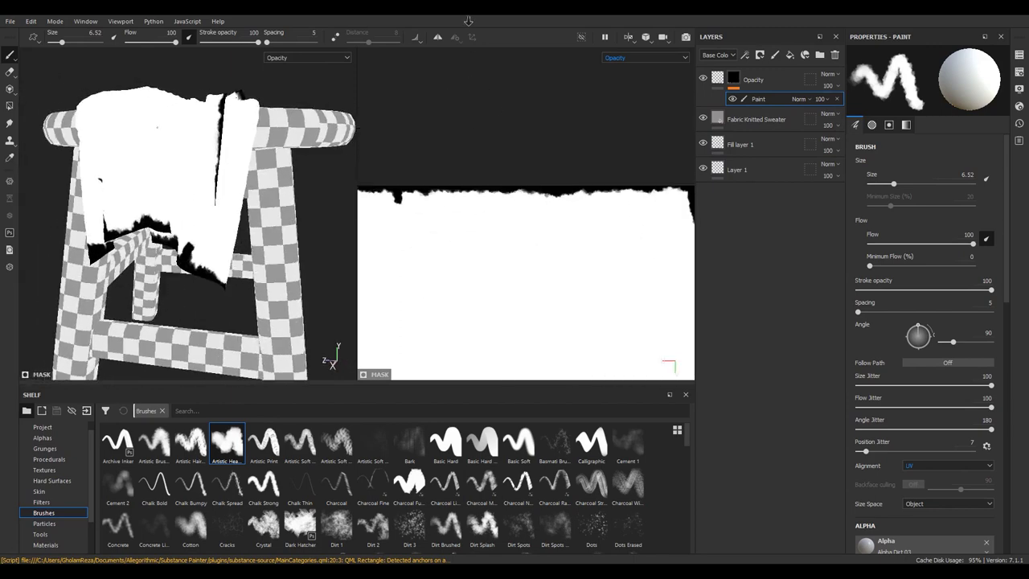
Cut a V-shaped notch down from the top band, painting most of the rip back white
{"action": "right_click_drag", "start_coordinate": [505, 114], "coordinate": [563, 427], "text": "alt"}
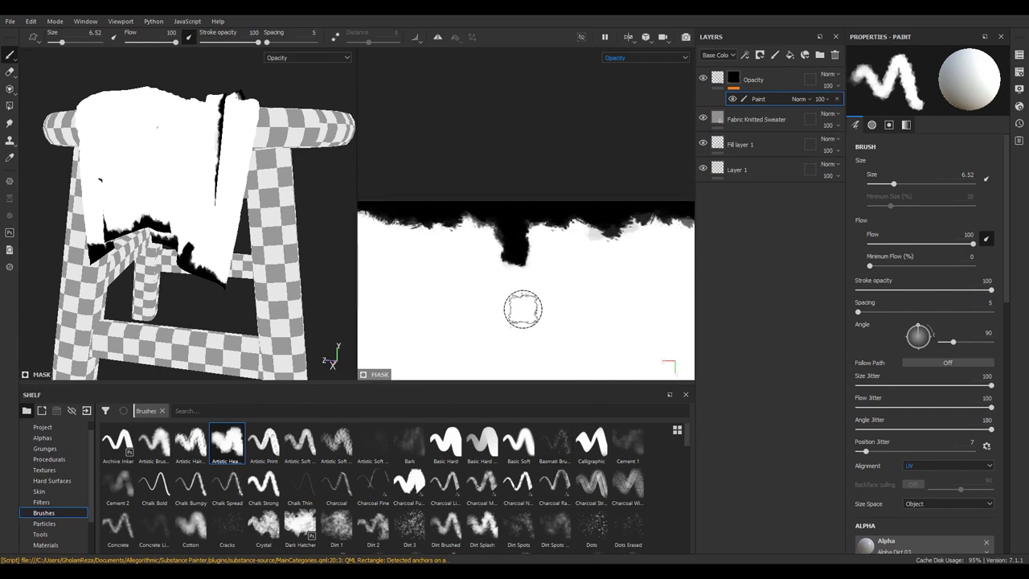
{"action": "mouse_move", "coordinate": [504, 230]}
{"action": "left_mouse_down"}
{"action": "mouse_move", "coordinate": [510, 269]}
{"action": "mouse_move", "coordinate": [475, 221]}
{"action": "left_mouse_up"}
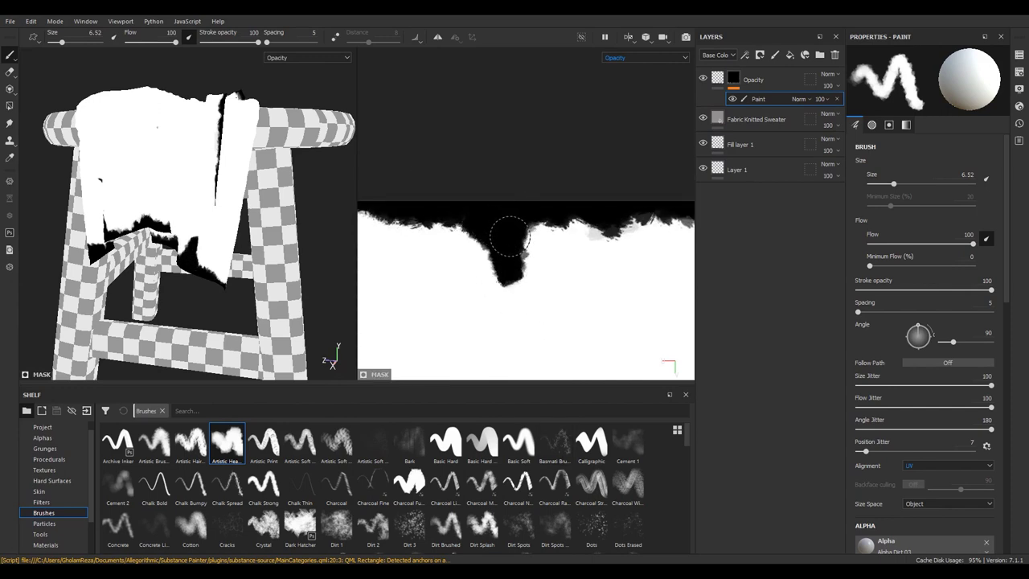
{"action": "key", "text": "x"}
{"action": "mouse_move", "coordinate": [471, 260]}
{"action": "left_mouse_down"}
{"action": "mouse_move", "coordinate": [519, 313]}
{"action": "mouse_move", "coordinate": [540, 236]}
{"action": "mouse_move", "coordinate": [542, 290]}
{"action": "mouse_move", "coordinate": [489, 233]}
{"action": "left_mouse_up"}
Zoom out and orbit to a high three-quarter view of the whole stool
{"action": "mouse_move", "coordinate": [233, 268]}
{"action": "left_mouse_down", "text": "alt"}
{"action": "mouse_move", "coordinate": [131, 314]}
{"action": "mouse_move", "coordinate": [142, 295]}
{"action": "mouse_move", "coordinate": [239, 301]}
{"action": "mouse_move", "coordinate": [198, 320]}
{"action": "left_mouse_up", "text": "alt"}
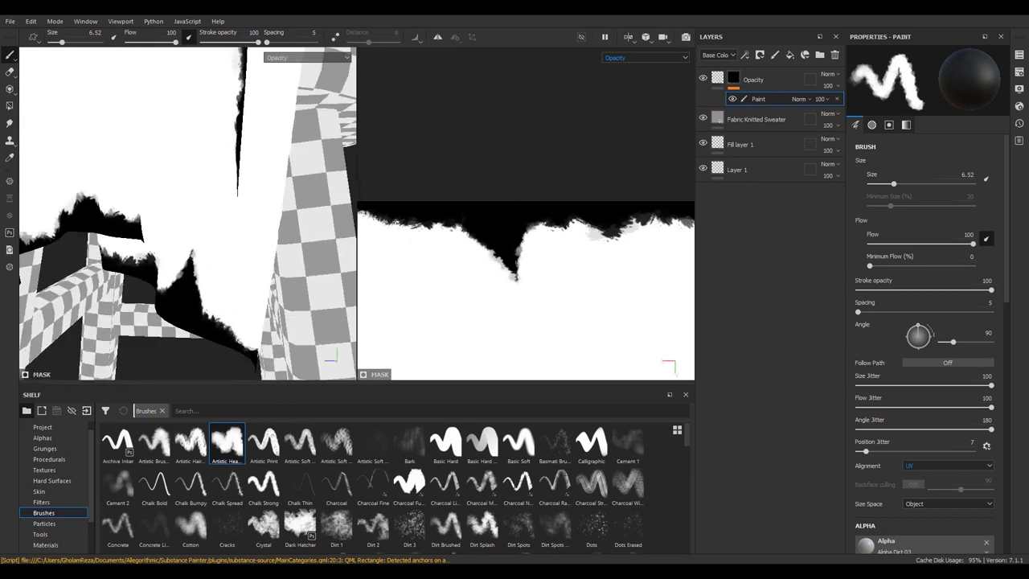
{"action": "mouse_move", "coordinate": [475, 298]}
{"action": "right_mouse_down", "text": "alt"}
{"action": "mouse_move", "coordinate": [434, 142]}
{"action": "mouse_move", "coordinate": [453, 115]}
{"action": "right_mouse_up", "text": "alt"}
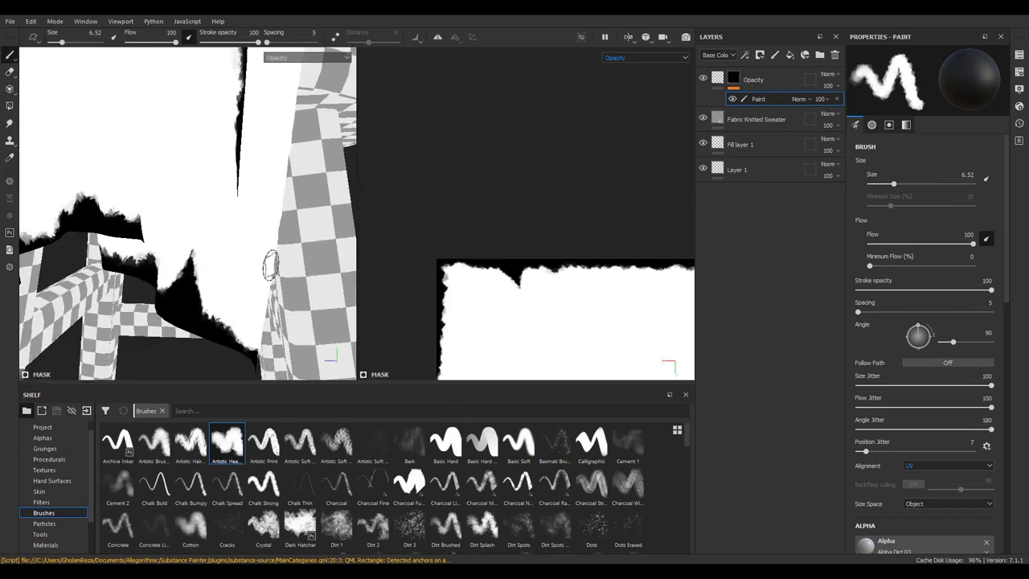
{"action": "right_click_drag", "start_coordinate": [271, 276], "coordinate": [129, 90], "text": "alt"}
{"action": "left_click_drag", "start_coordinate": [130, 90], "coordinate": [142, 234], "text": "alt"}
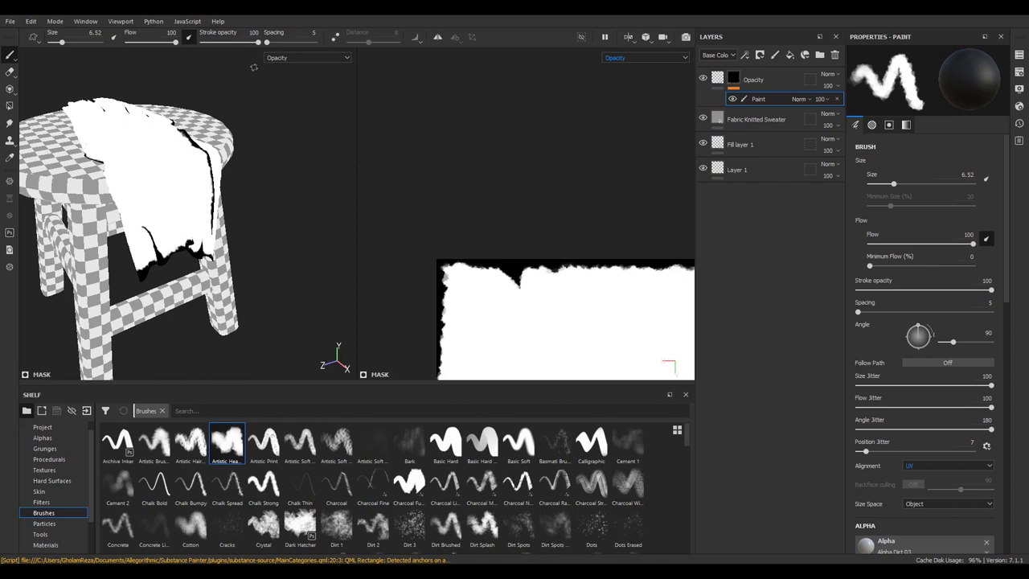
{"action": "left_click", "coordinate": [319, 58]}
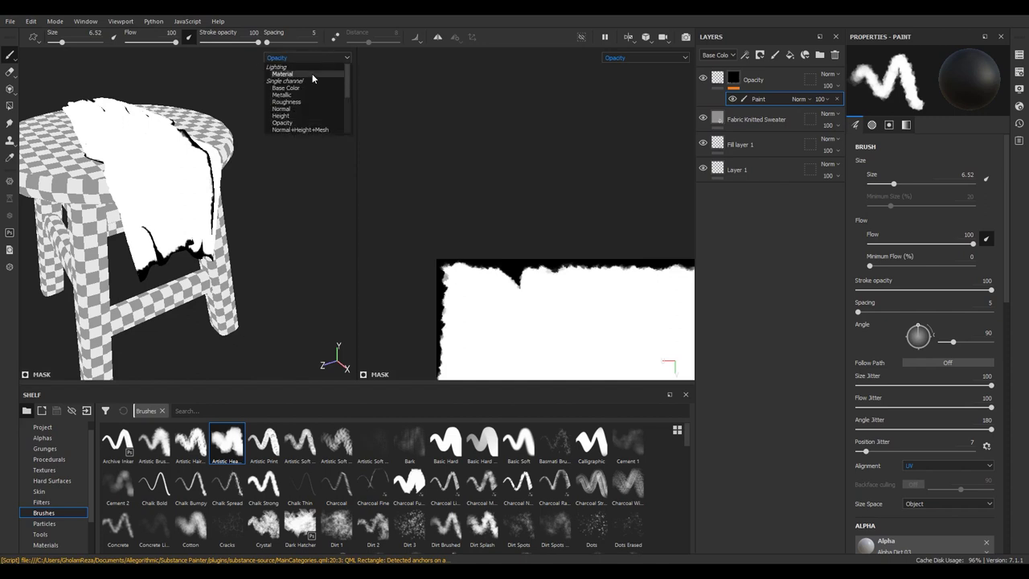
{"action": "left_click", "coordinate": [312, 73]}
{"action": "scroll", "coordinate": [164, 200], "scroll_direction": "up", "scroll_amount": 2}
{"action": "mouse_move", "coordinate": [164, 201]}
{"action": "left_mouse_down", "text": "alt"}
{"action": "mouse_move", "coordinate": [137, 232]}
{"action": "mouse_move", "coordinate": [184, 161]}
{"action": "mouse_move", "coordinate": [171, 253]}
{"action": "mouse_move", "coordinate": [193, 225]}
{"action": "mouse_move", "coordinate": [220, 231]}
{"action": "left_mouse_up", "text": "alt"}
{"action": "scroll", "coordinate": [171, 242], "scroll_direction": "down", "scroll_amount": 3}
{"action": "mouse_move", "coordinate": [219, 231]}
{"action": "right_mouse_down", "text": "alt"}
{"action": "mouse_move", "coordinate": [247, 180]}
{"action": "mouse_move", "coordinate": [246, 144]}
{"action": "right_mouse_up", "text": "alt"}
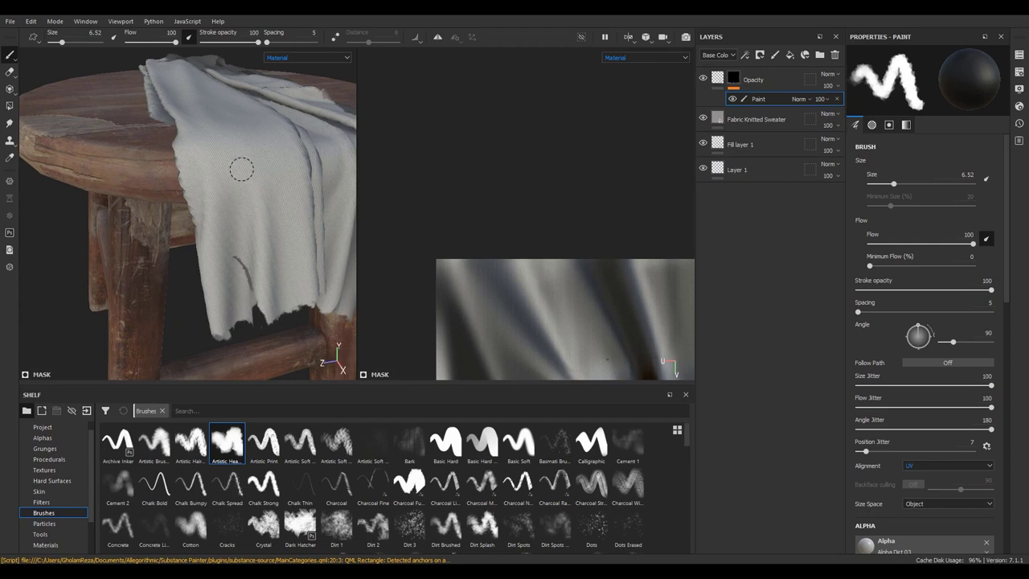
{"action": "left_click", "coordinate": [277, 58]}
{"action": "left_click", "coordinate": [281, 124]}
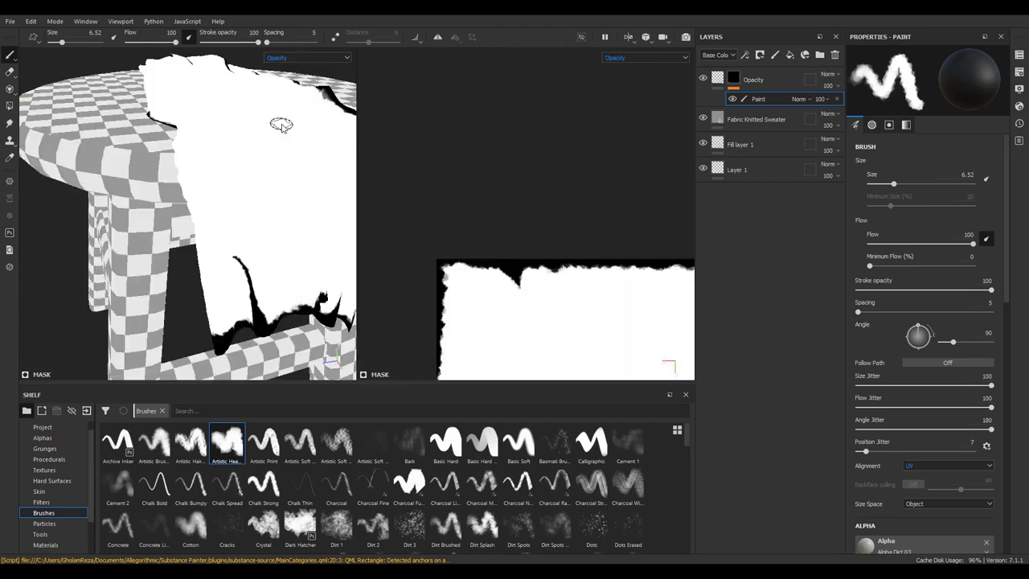
{"action": "left_click_drag", "start_coordinate": [232, 187], "coordinate": [241, 179], "text": "alt"}
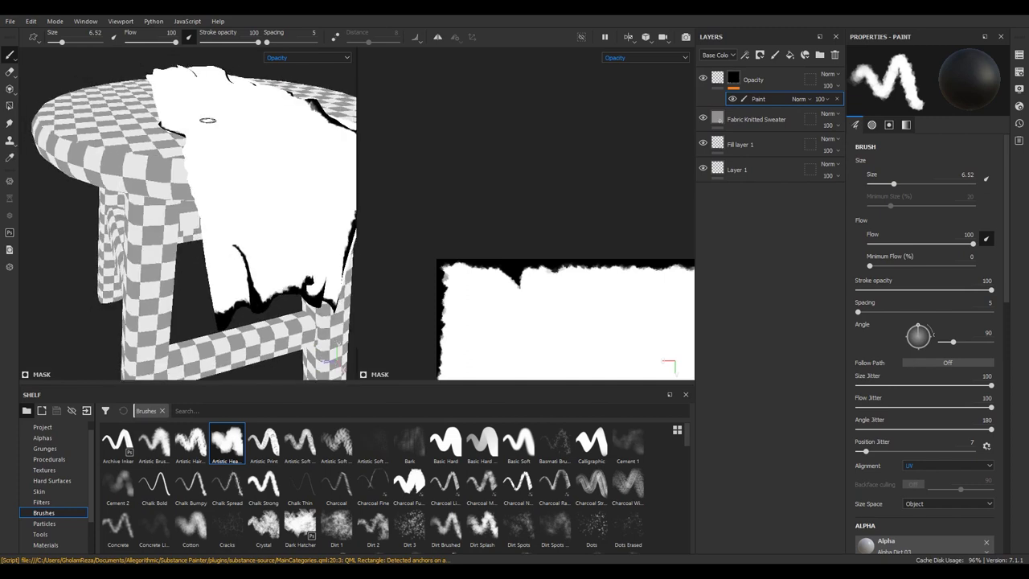
{"action": "left_click", "coordinate": [916, 471]}
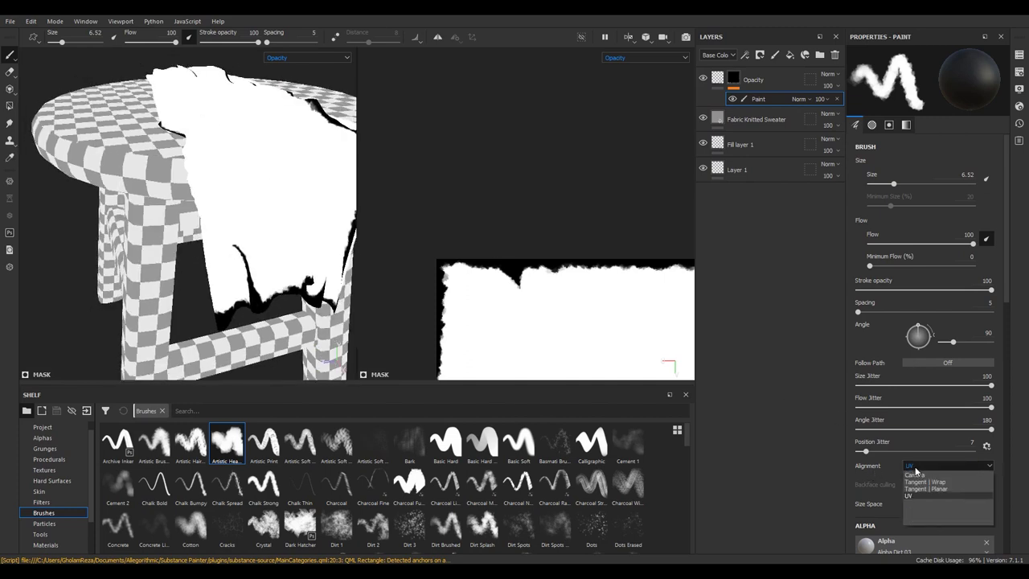
Test Tangent | Wrap brush alignment with trial black tear strokes, undoing each one
{"action": "left_click", "coordinate": [920, 482]}
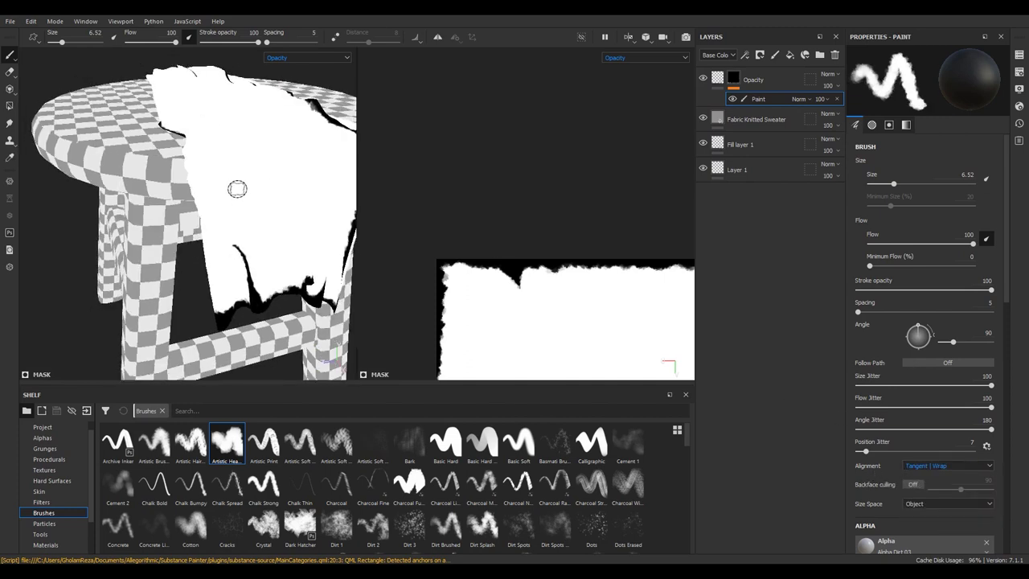
{"action": "left_click_drag", "start_coordinate": [241, 156], "coordinate": [241, 193]}
{"action": "scroll", "coordinate": [475, 175], "scroll_direction": "down", "scroll_amount": 3}
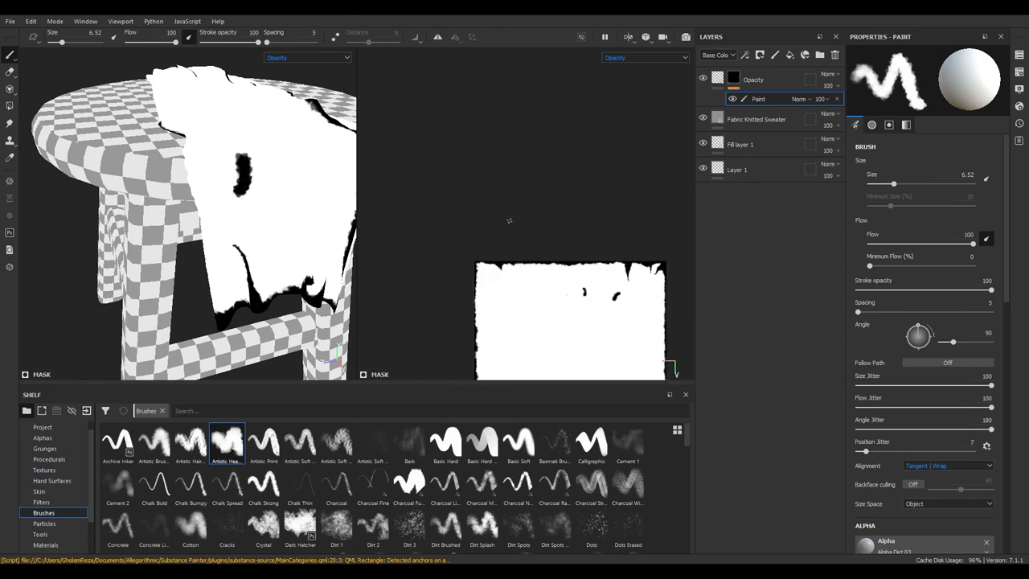
{"action": "scroll", "coordinate": [475, 175], "scroll_direction": "up", "scroll_amount": 2}
{"action": "key", "text": "ctrl+z"}
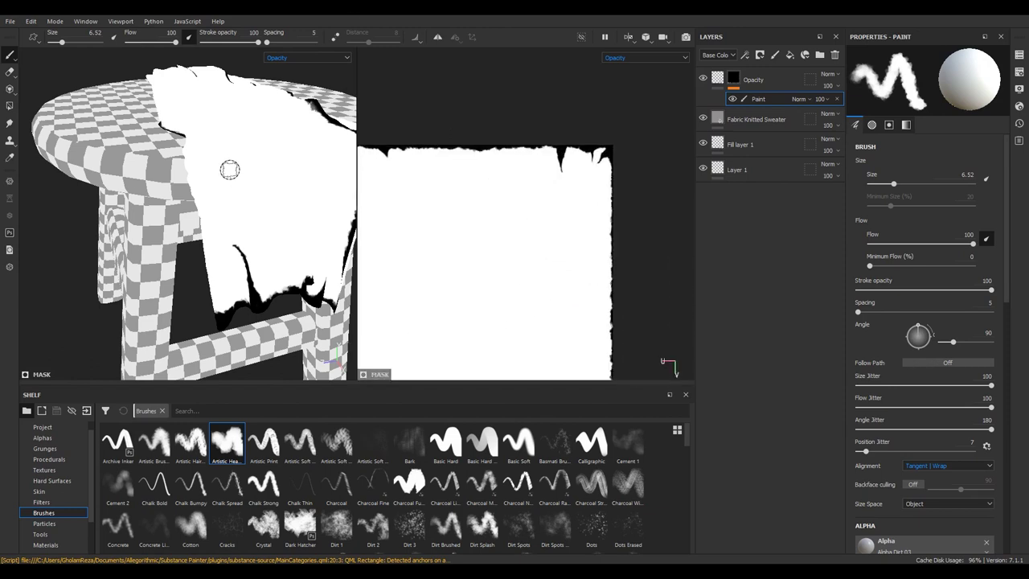
{"action": "left_click_drag", "start_coordinate": [230, 169], "coordinate": [257, 192]}
{"action": "key", "text": "ctrl+z"}
{"action": "left_click_drag", "start_coordinate": [534, 177], "coordinate": [555, 227]}
{"action": "key", "text": "ctrl+z"}
Return brush alignment to UV and test short black tear strokes in the UV layout
{"action": "left_click", "coordinate": [909, 465]}
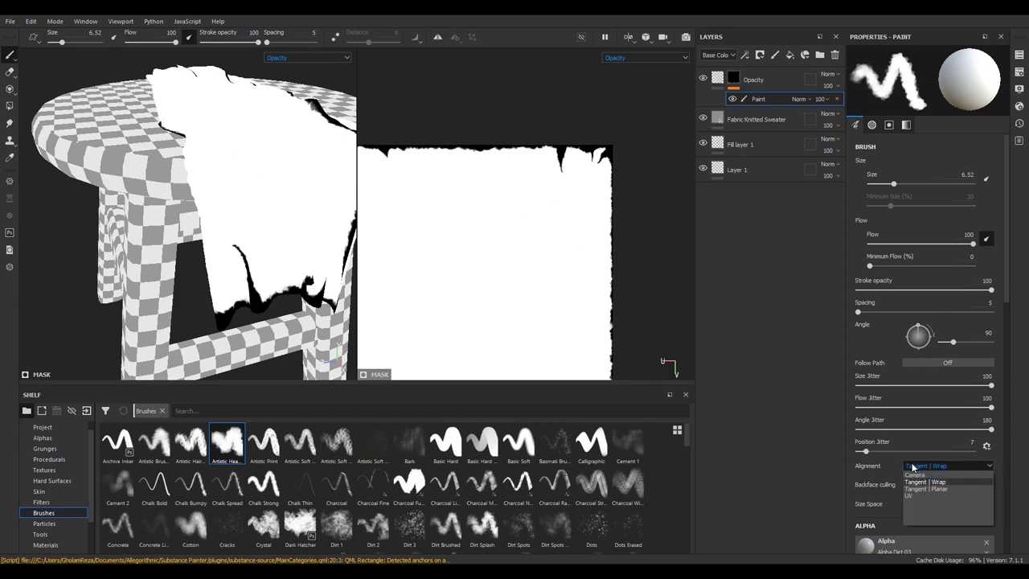
{"action": "left_click", "coordinate": [921, 472]}
{"action": "left_click_drag", "start_coordinate": [517, 180], "coordinate": [534, 233]}
{"action": "key", "text": "ctrl+z"}
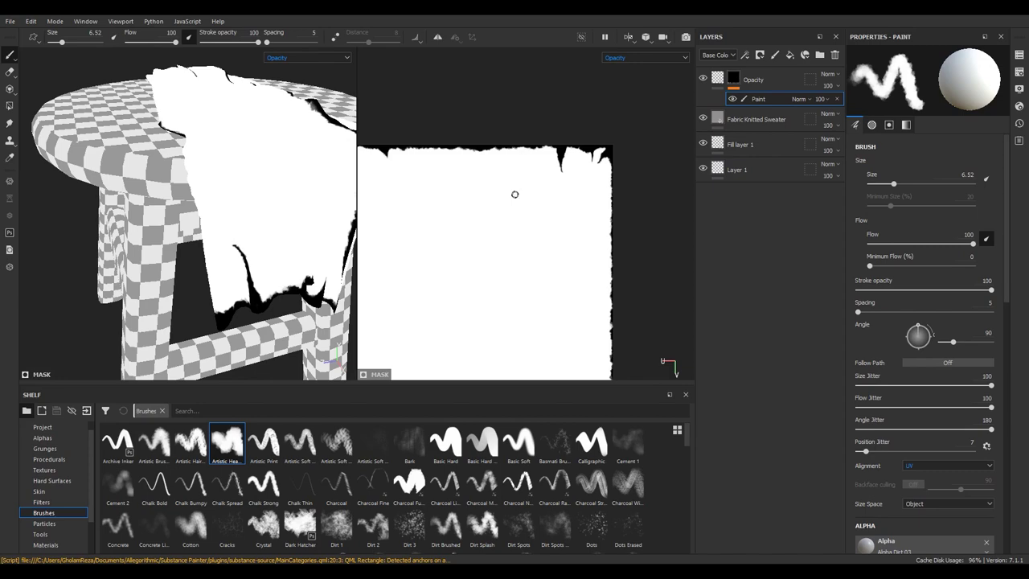
{"action": "left_click_drag", "start_coordinate": [519, 171], "coordinate": [538, 198]}
{"action": "scroll", "coordinate": [530, 211], "scroll_direction": "up", "scroll_amount": 2}
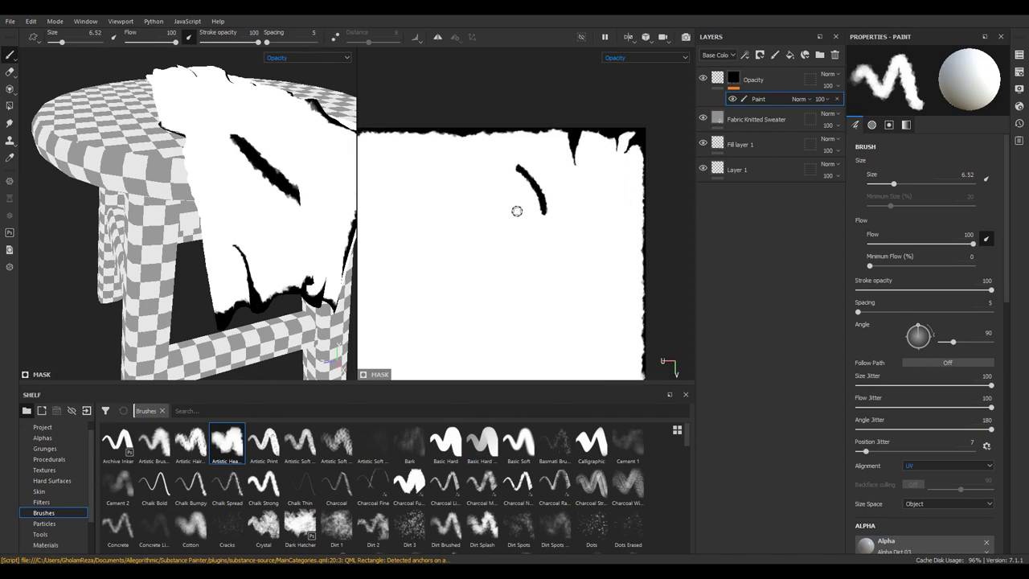
{"action": "mouse_move", "coordinate": [271, 207]}
{"action": "left_mouse_down", "text": "alt"}
{"action": "mouse_move", "coordinate": [236, 172]}
{"action": "mouse_move", "coordinate": [525, 207]}
{"action": "mouse_move", "coordinate": [545, 170]}
{"action": "left_mouse_up", "text": "alt"}
{"action": "key", "text": "ctrl+z"}
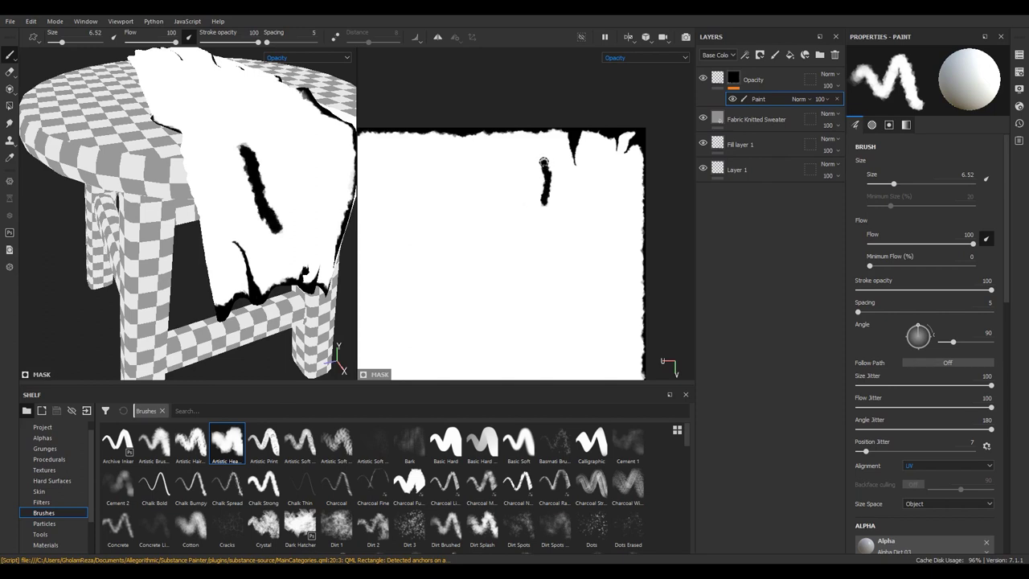
{"action": "key", "text": "ctrl+z"}
Enlarge the brush and paint a wide black tear stroke in the cloth's middle
{"action": "right_click_drag", "start_coordinate": [543, 165], "coordinate": [559, 237], "text": "alt"}
{"action": "mouse_move", "coordinate": [521, 196]}
{"action": "right_mouse_down", "text": "ctrl"}
{"action": "mouse_move", "coordinate": [547, 196]}
{"action": "mouse_move", "coordinate": [527, 254]}
{"action": "right_mouse_up", "text": "ctrl"}
{"action": "left_click_drag", "start_coordinate": [527, 181], "coordinate": [515, 177]}
{"action": "key", "text": "ctrl+z"}
{"action": "left_click_drag", "start_coordinate": [600, 199], "coordinate": [605, 203]}
{"action": "key", "text": "ctrl+z"}
{"action": "mouse_move", "coordinate": [510, 193]}
{"action": "left_mouse_down"}
{"action": "mouse_move", "coordinate": [548, 219]}
{"action": "mouse_move", "coordinate": [553, 259]}
{"action": "left_mouse_up"}
{"action": "key", "text": "ctrl+z"}
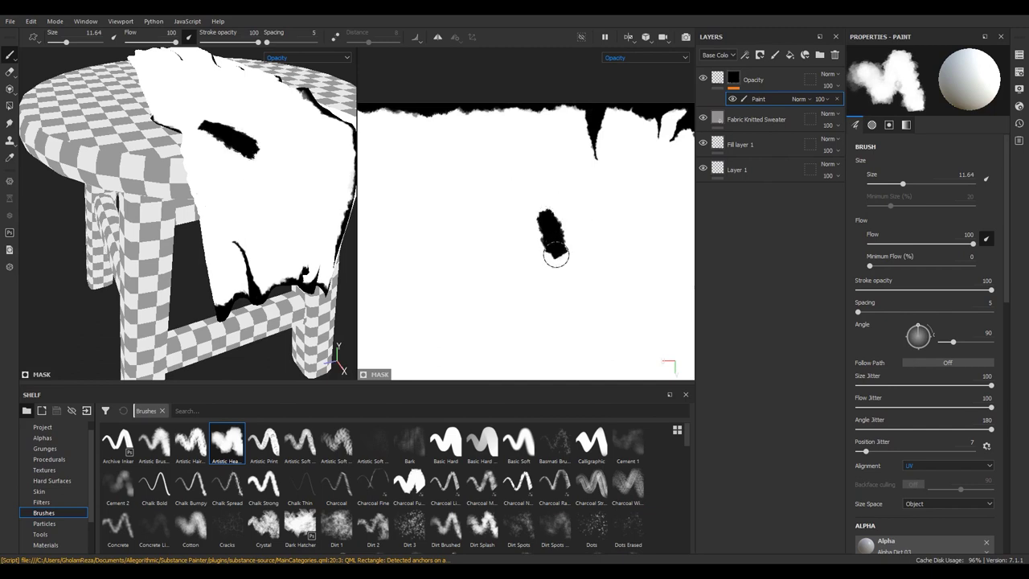
{"action": "key", "text": "ctrl+z"}
{"action": "mouse_move", "coordinate": [531, 216]}
{"action": "left_mouse_down"}
{"action": "mouse_move", "coordinate": [540, 193]}
{"action": "mouse_move", "coordinate": [543, 310]}
{"action": "mouse_move", "coordinate": [535, 292]}
{"action": "mouse_move", "coordinate": [553, 153]}
{"action": "mouse_move", "coordinate": [544, 120]}
{"action": "mouse_move", "coordinate": [510, 180]}
{"action": "mouse_move", "coordinate": [525, 197]}
{"action": "left_mouse_up"}
Shrink the brush to 8.46 and refine the tear, extending it with black and trimming with white
{"action": "key", "text": "x"}
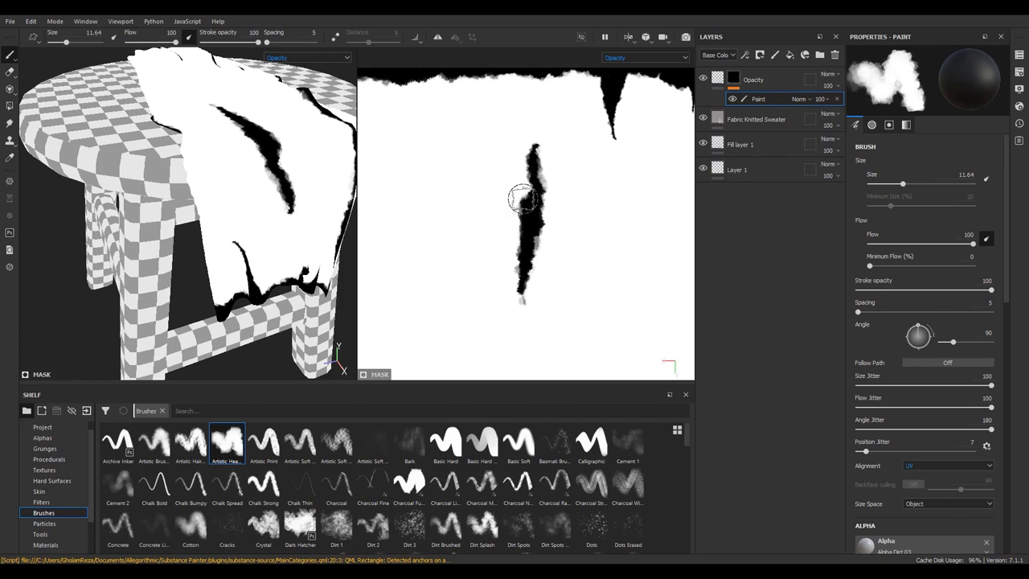
{"action": "key", "text": "x"}
{"action": "key", "text": "bracketleft"}
{"action": "key", "text": "bracketleft"}
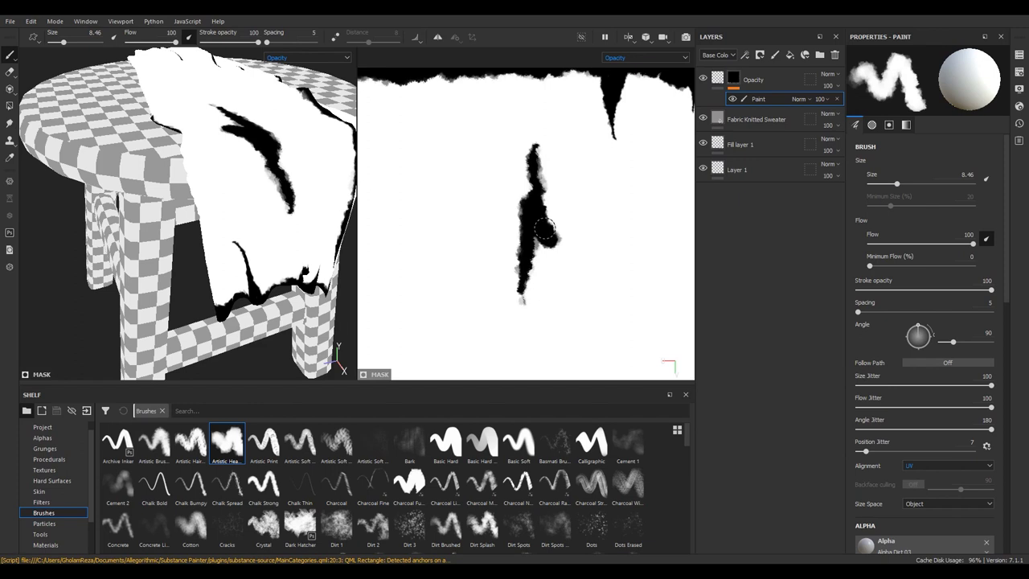
{"action": "left_click_drag", "start_coordinate": [541, 236], "coordinate": [502, 235]}
{"action": "key", "text": "ctrl+z"}
{"action": "left_click_drag", "start_coordinate": [525, 198], "coordinate": [508, 179]}
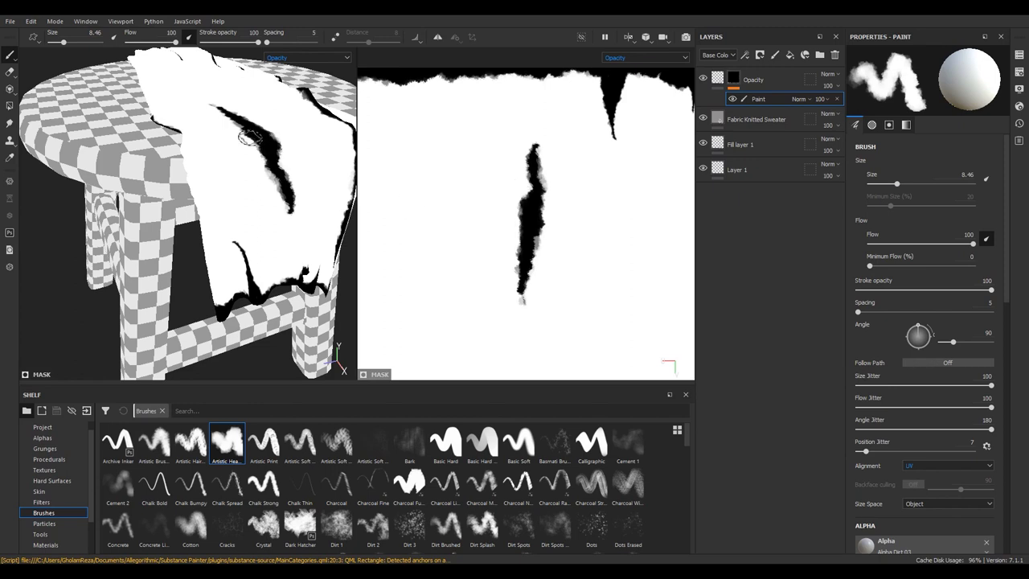
{"action": "left_click_drag", "start_coordinate": [236, 145], "coordinate": [241, 150]}
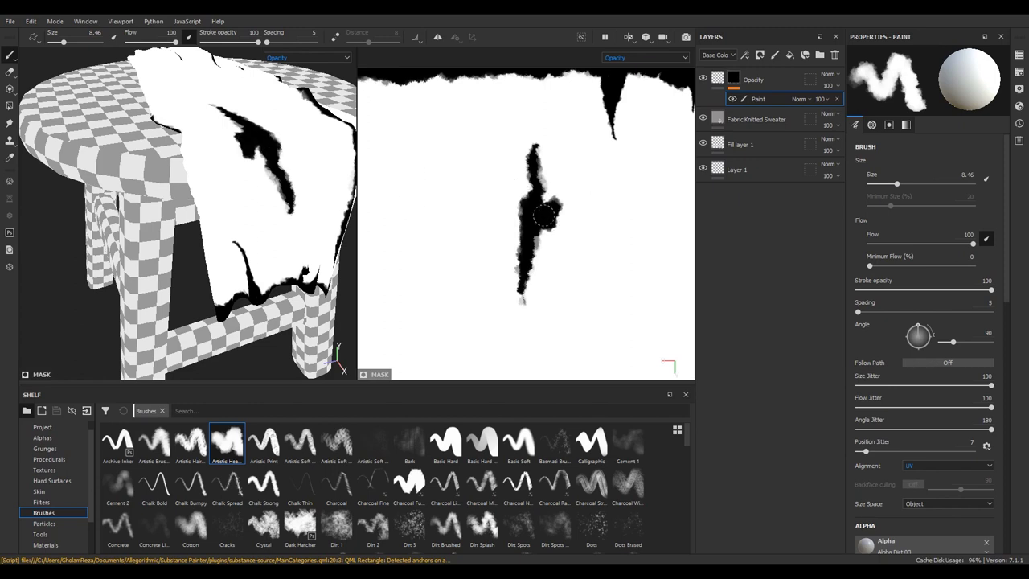
{"action": "mouse_move", "coordinate": [543, 201]}
{"action": "left_mouse_down"}
{"action": "mouse_move", "coordinate": [563, 204]}
{"action": "mouse_move", "coordinate": [570, 186]}
{"action": "mouse_move", "coordinate": [576, 202]}
{"action": "mouse_move", "coordinate": [558, 211]}
{"action": "left_mouse_up"}
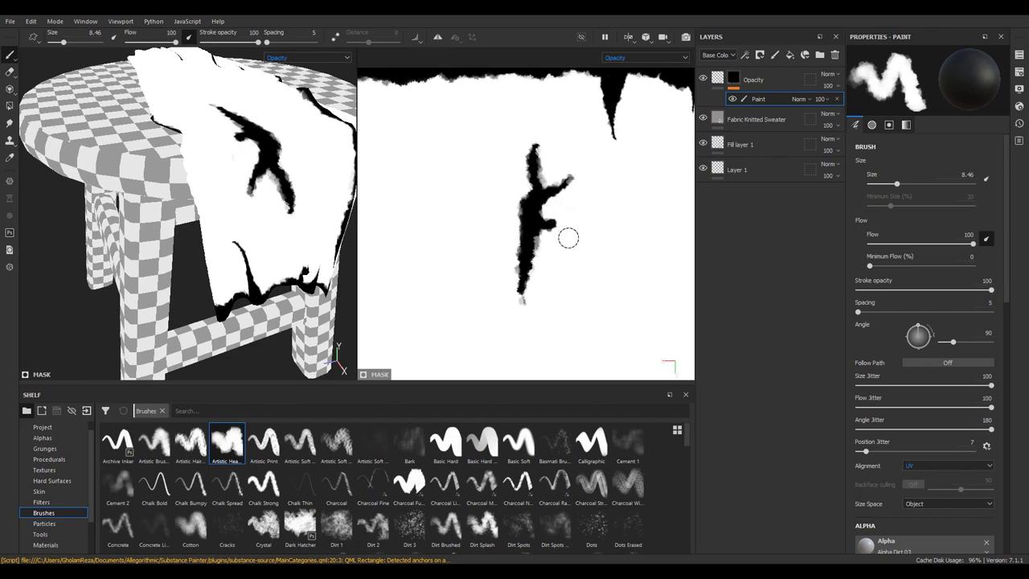
Extend the tear upward and lighten parts of its edges with white paint
{"action": "scroll", "coordinate": [568, 238], "scroll_direction": "up", "scroll_amount": 1}
{"action": "scroll", "coordinate": [567, 250], "scroll_direction": "up", "scroll_amount": 2}
{"action": "left_click_drag", "start_coordinate": [550, 246], "coordinate": [544, 230]}
{"action": "key", "text": "x"}
{"action": "mouse_move", "coordinate": [508, 189]}
{"action": "left_mouse_down"}
{"action": "mouse_move", "coordinate": [501, 90]}
{"action": "mouse_move", "coordinate": [516, 118]}
{"action": "left_mouse_up"}
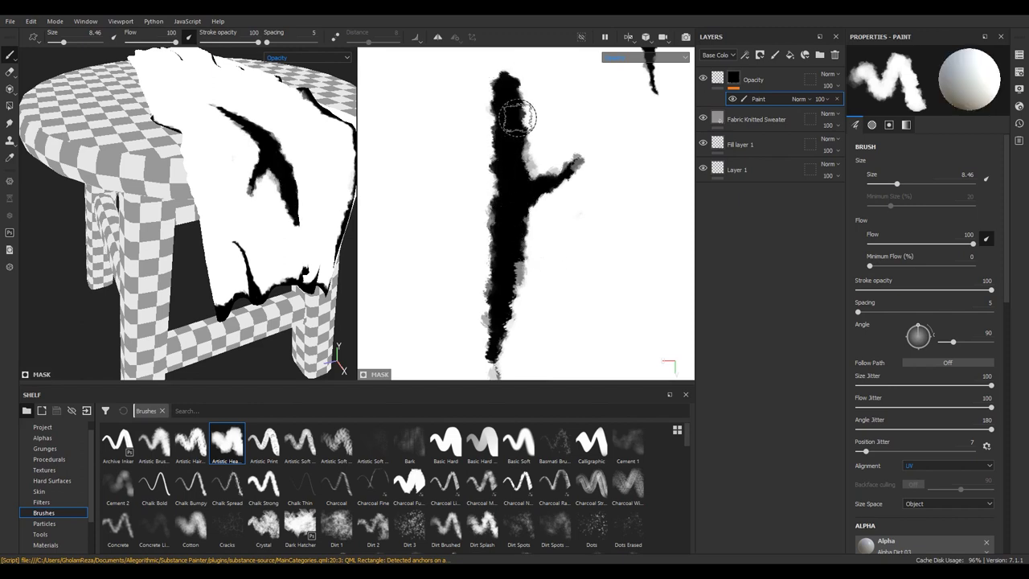
{"action": "scroll", "coordinate": [516, 117], "scroll_direction": "up", "scroll_amount": 1}
{"action": "middle_click_drag", "start_coordinate": [516, 117], "coordinate": [531, 186]}
{"action": "key", "text": "x"}
{"action": "mouse_move", "coordinate": [531, 186]}
{"action": "left_mouse_down"}
{"action": "mouse_move", "coordinate": [517, 196]}
{"action": "mouse_move", "coordinate": [490, 133]}
{"action": "mouse_move", "coordinate": [448, 165]}
{"action": "mouse_move", "coordinate": [436, 193]}
{"action": "mouse_move", "coordinate": [460, 171]}
{"action": "mouse_move", "coordinate": [436, 285]}
{"action": "left_mouse_up"}
{"action": "scroll", "coordinate": [443, 87], "scroll_direction": "down", "scroll_amount": 1}
{"action": "right_click", "coordinate": [477, 265]}
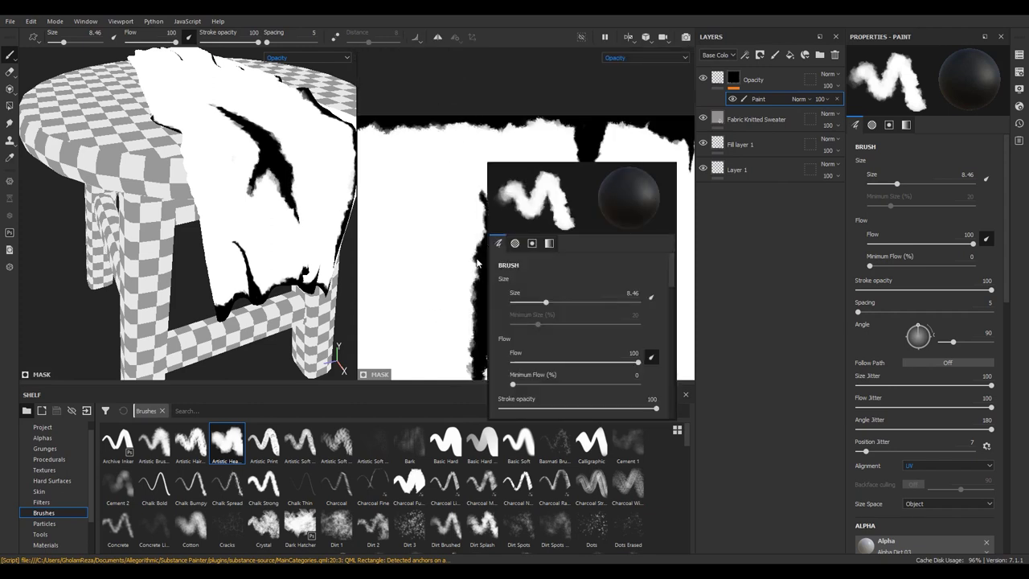
Paint white over the tear's grey tail and left border to sharpen its edges
{"action": "middle_click_drag", "start_coordinate": [475, 265], "coordinate": [459, 207]}
{"action": "scroll", "coordinate": [459, 206], "scroll_direction": "up", "scroll_amount": 3}
{"action": "scroll", "coordinate": [483, 316], "scroll_direction": "up", "scroll_amount": 2}
{"action": "mouse_move", "coordinate": [483, 317]}
{"action": "left_mouse_down"}
{"action": "mouse_move", "coordinate": [475, 282]}
{"action": "mouse_move", "coordinate": [501, 230]}
{"action": "mouse_move", "coordinate": [455, 299]}
{"action": "mouse_move", "coordinate": [431, 237]}
{"action": "left_mouse_up"}
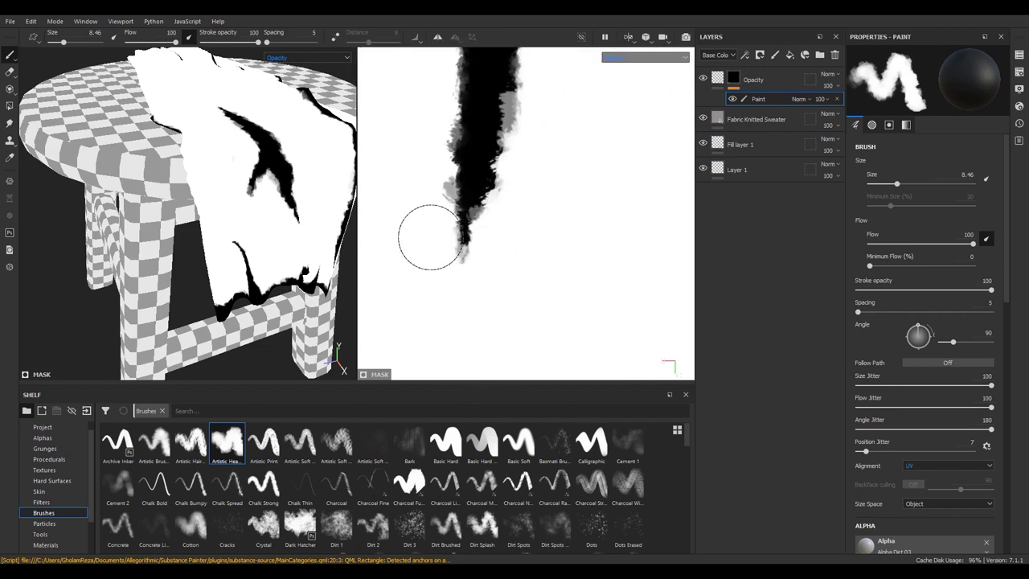
{"action": "mouse_move", "coordinate": [425, 172]}
{"action": "left_mouse_down"}
{"action": "mouse_move", "coordinate": [437, 158]}
{"action": "mouse_move", "coordinate": [515, 209]}
{"action": "mouse_move", "coordinate": [520, 279]}
{"action": "left_mouse_up"}
Shrink the brush to a 0.26 fine tip and undo the stray thin white line
{"action": "scroll", "coordinate": [378, 212], "scroll_direction": "up", "scroll_amount": 1}
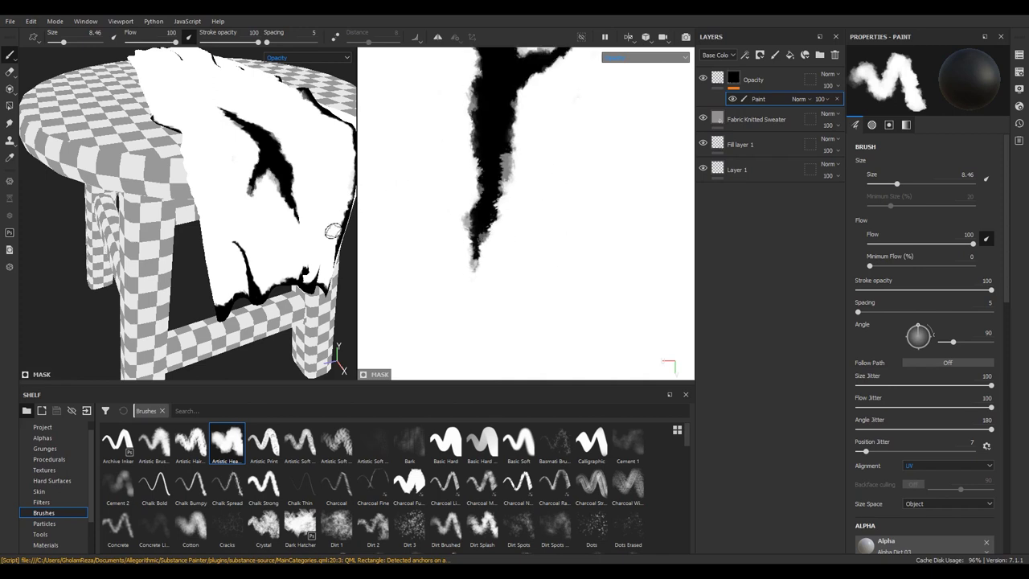
{"action": "scroll", "coordinate": [558, 322], "scroll_direction": "up", "scroll_amount": 1}
{"action": "right_click_drag", "start_coordinate": [559, 321], "coordinate": [509, 248], "text": "ctrl"}
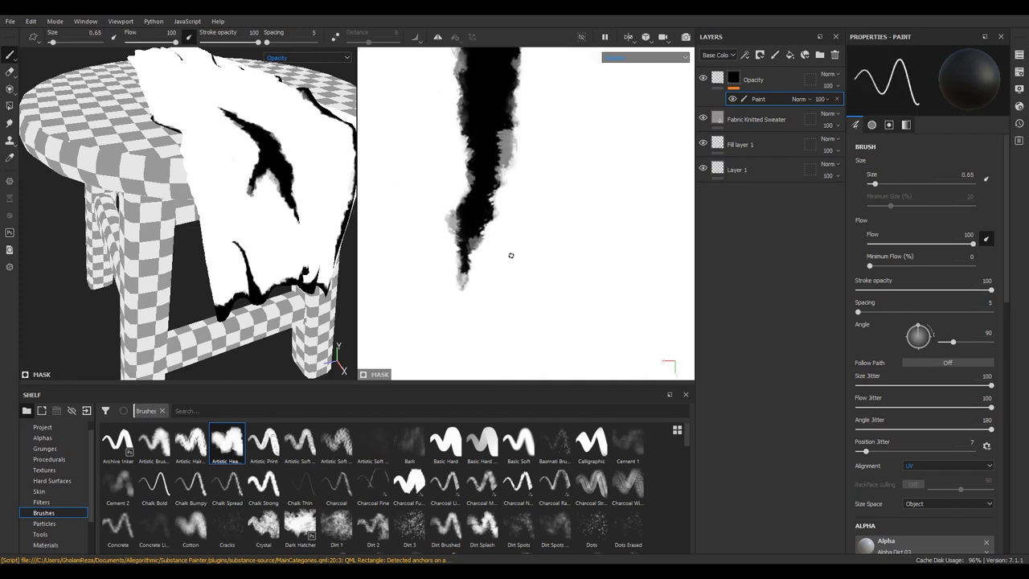
{"action": "scroll", "coordinate": [472, 136], "scroll_direction": "up", "scroll_amount": 2}
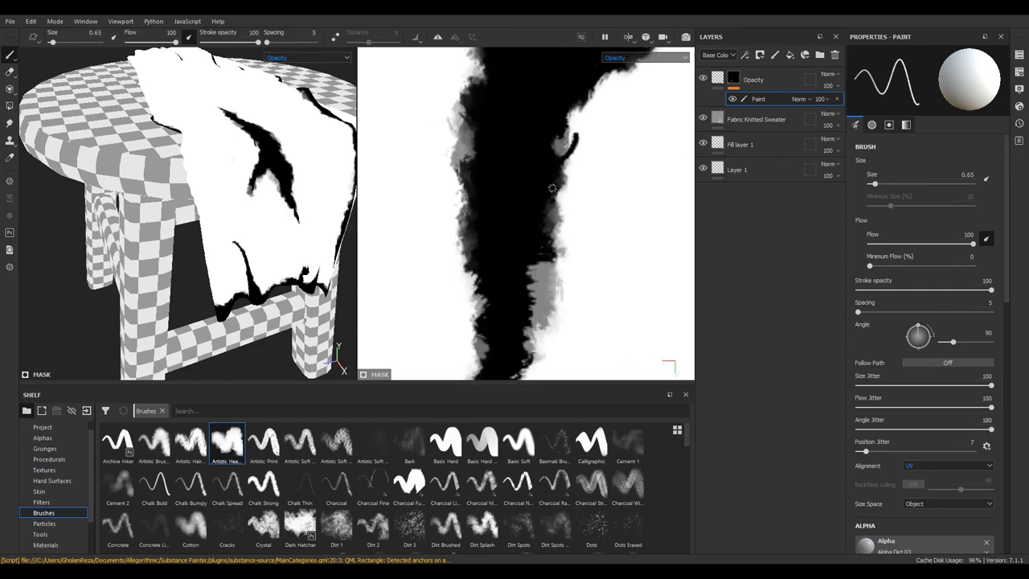
{"action": "key", "text": "ctrl+z"}
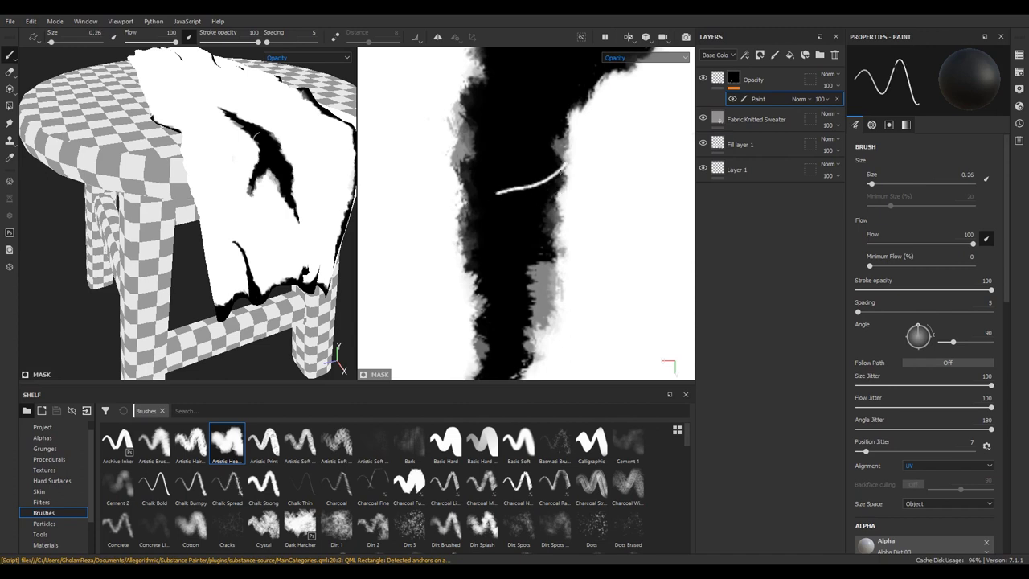
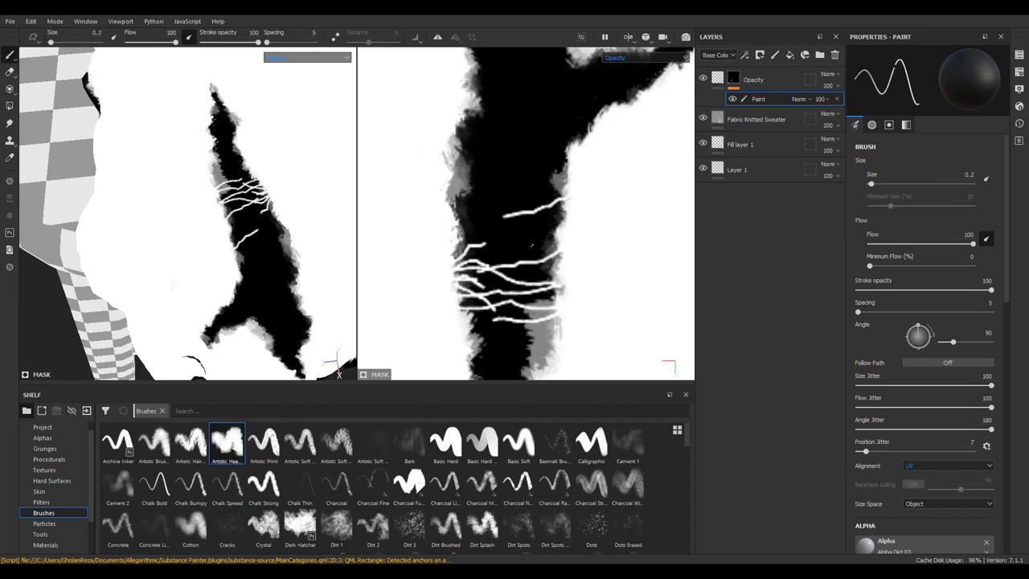
Paint black over a stray white thread line on the opacity mask
{"action": "left_click_drag", "start_coordinate": [443, 238], "coordinate": [519, 250]}
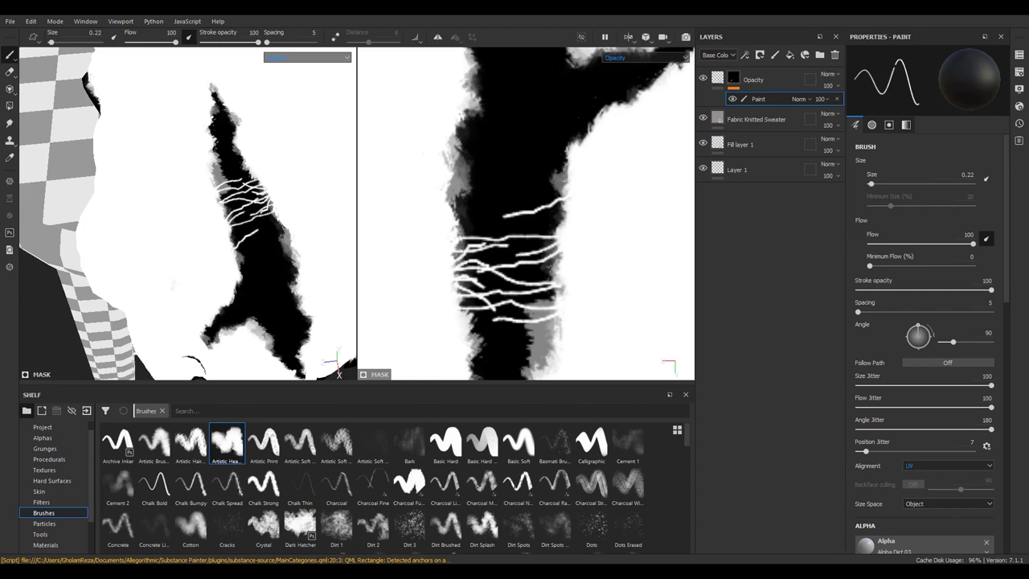
{"action": "scroll", "coordinate": [538, 209], "scroll_direction": "down", "scroll_amount": 2}
{"action": "scroll", "coordinate": [538, 209], "scroll_direction": "down", "scroll_amount": 1}
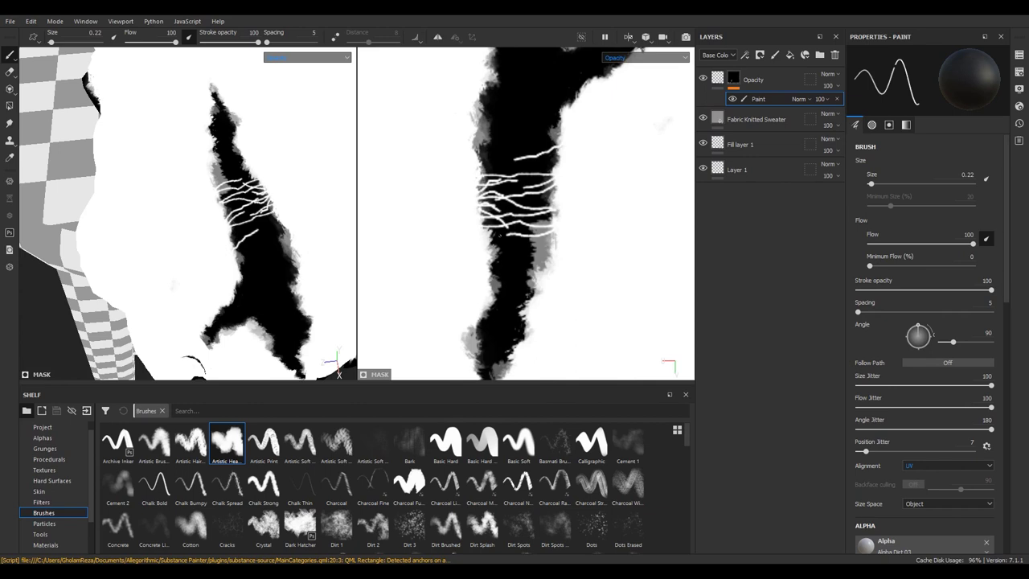
{"action": "middle_click_drag", "start_coordinate": [505, 258], "coordinate": [514, 161]}
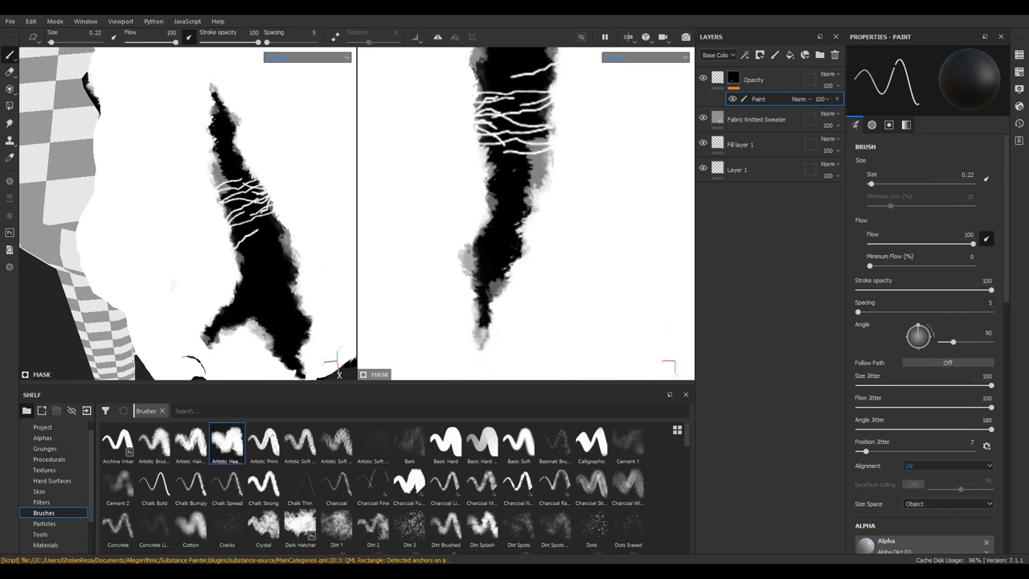
{"action": "scroll", "coordinate": [507, 196], "scroll_direction": "up", "scroll_amount": 1}
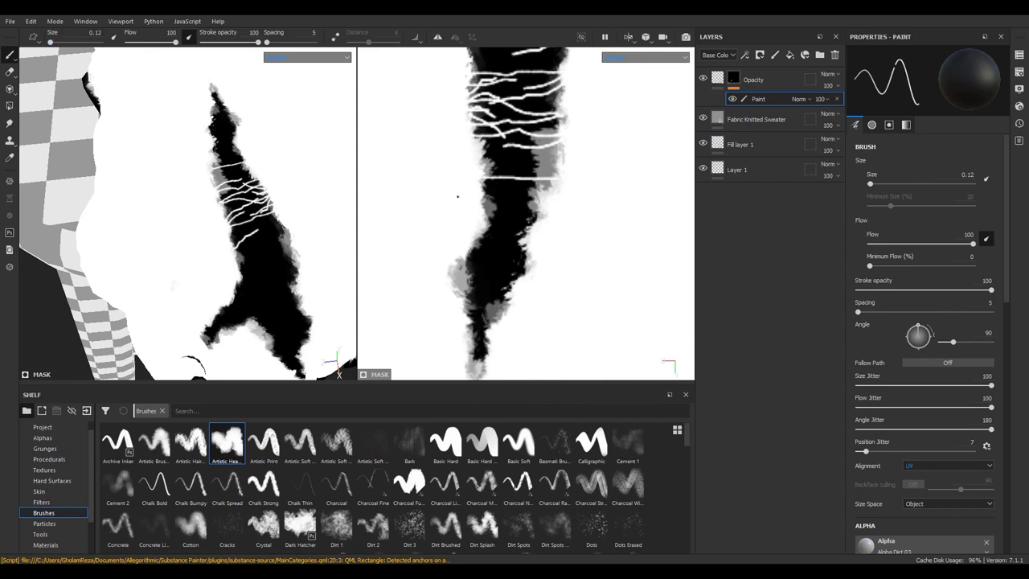
{"action": "scroll", "coordinate": [498, 215], "scroll_direction": "up", "scroll_amount": 1}
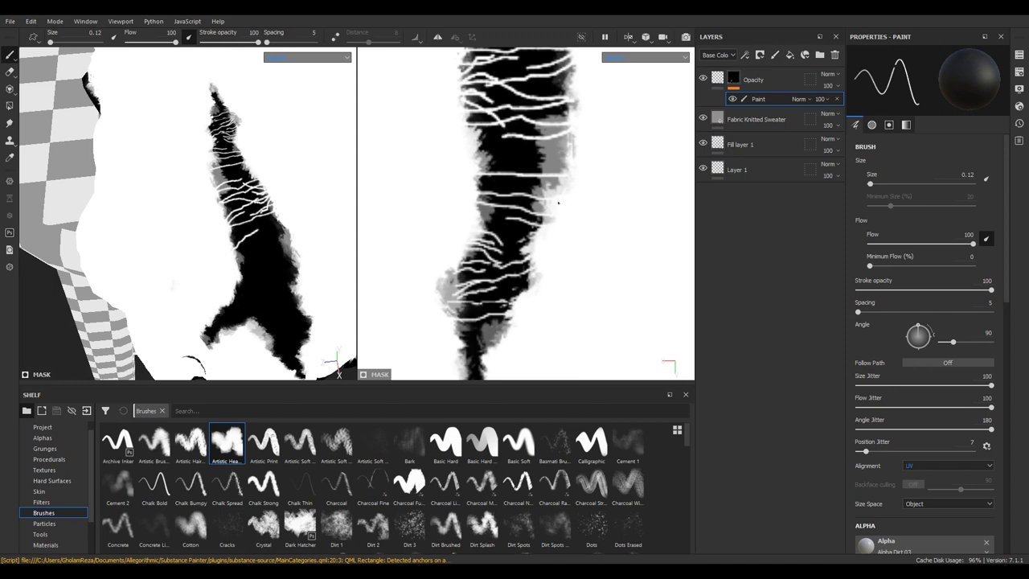
Undo the recent white thread strokes with Ctrl+Z, leaving only the black mask shape
{"action": "scroll", "coordinate": [509, 301], "scroll_direction": "down", "scroll_amount": 2}
{"action": "scroll", "coordinate": [510, 301], "scroll_direction": "down", "scroll_amount": 2}
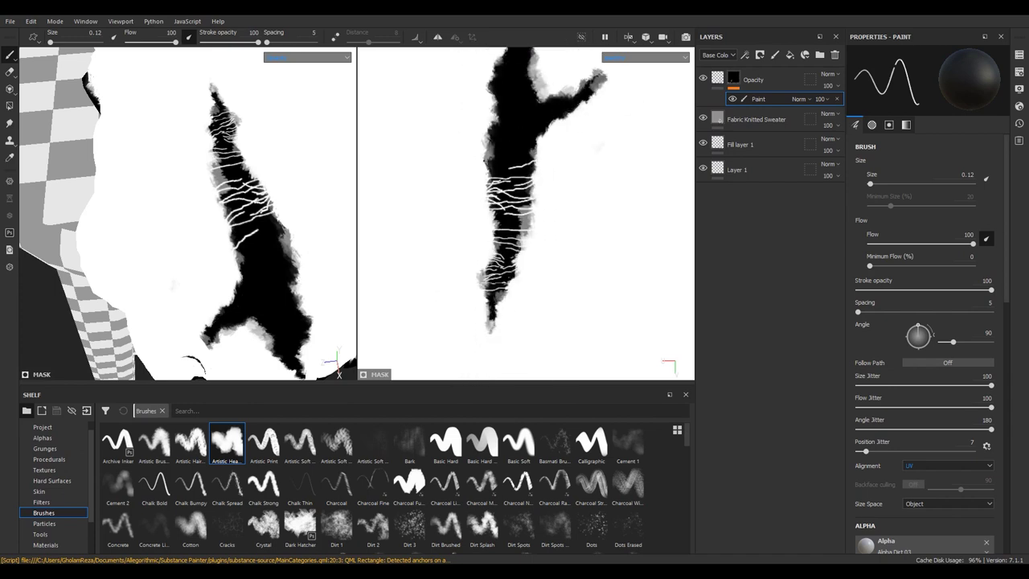
{"action": "scroll", "coordinate": [562, 301], "scroll_direction": "up", "scroll_amount": 2}
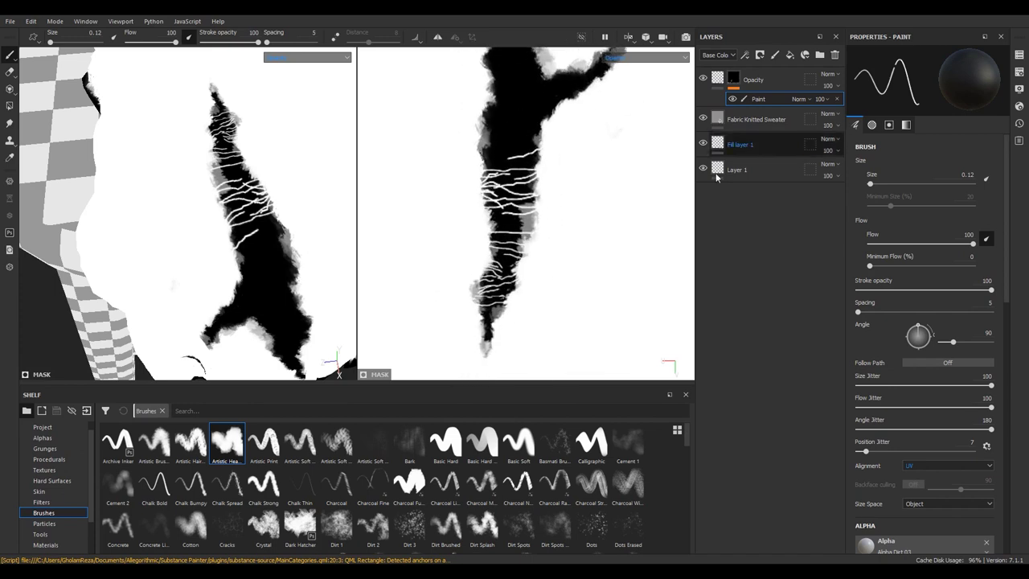
{"action": "scroll", "coordinate": [562, 301], "scroll_direction": "up", "scroll_amount": 1}
{"action": "scroll", "coordinate": [562, 301], "scroll_direction": "up", "scroll_amount": 1}
{"action": "key", "text": "ctrl+z"}
{"action": "key", "text": "ctrl+z"}
{"action": "key", "text": "ctrl+z"}
{"action": "key", "text": "ctrl+z"}
{"action": "key", "text": "ctrl+z"}
{"action": "key", "text": "ctrl+z"}
{"action": "key", "text": "ctrl+z"}
{"action": "key", "text": "ctrl+z"}
{"action": "key", "text": "ctrl+z"}
{"action": "key", "text": "ctrl+z"}
Add a new paint layer to the opacity mask and widen the dark area with black
{"action": "left_click", "coordinate": [745, 55]}
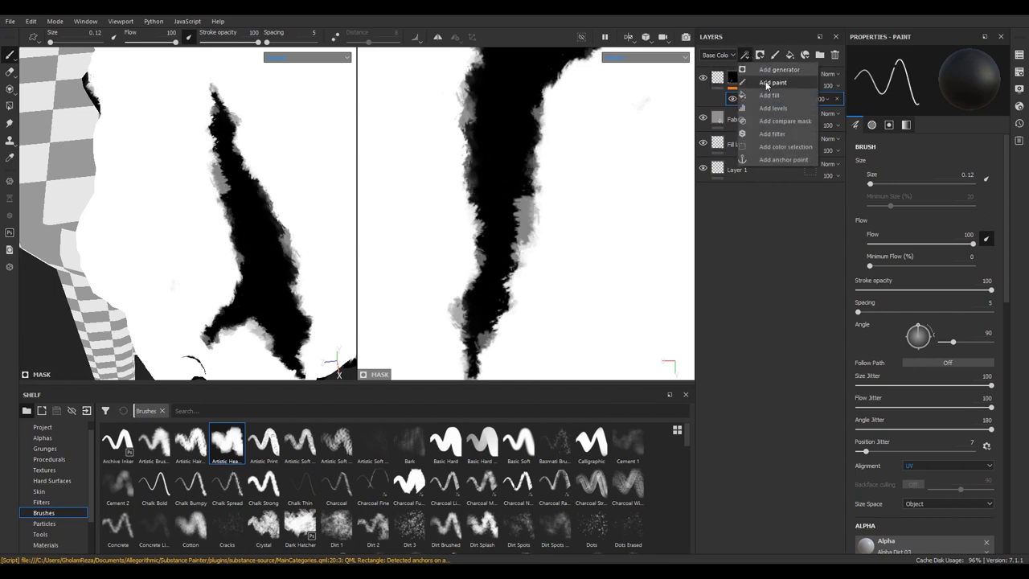
{"action": "left_click", "coordinate": [765, 84]}
{"action": "left_click_drag", "start_coordinate": [498, 362], "coordinate": [570, 169]}
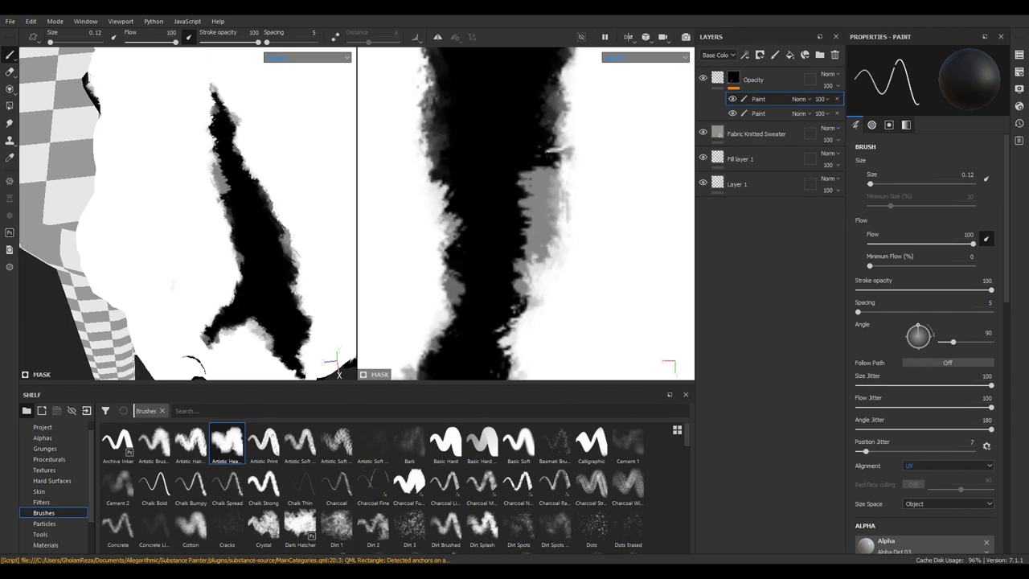
Paint long white thread strokes across the upper and middle mask
{"action": "left_click_drag", "start_coordinate": [511, 155], "coordinate": [461, 155]}
{"action": "mouse_move", "coordinate": [565, 149]}
{"action": "left_mouse_down"}
{"action": "mouse_move", "coordinate": [431, 153]}
{"action": "mouse_move", "coordinate": [486, 166]}
{"action": "mouse_move", "coordinate": [487, 191]}
{"action": "left_mouse_up"}
{"action": "left_click_drag", "start_coordinate": [440, 221], "coordinate": [496, 205]}
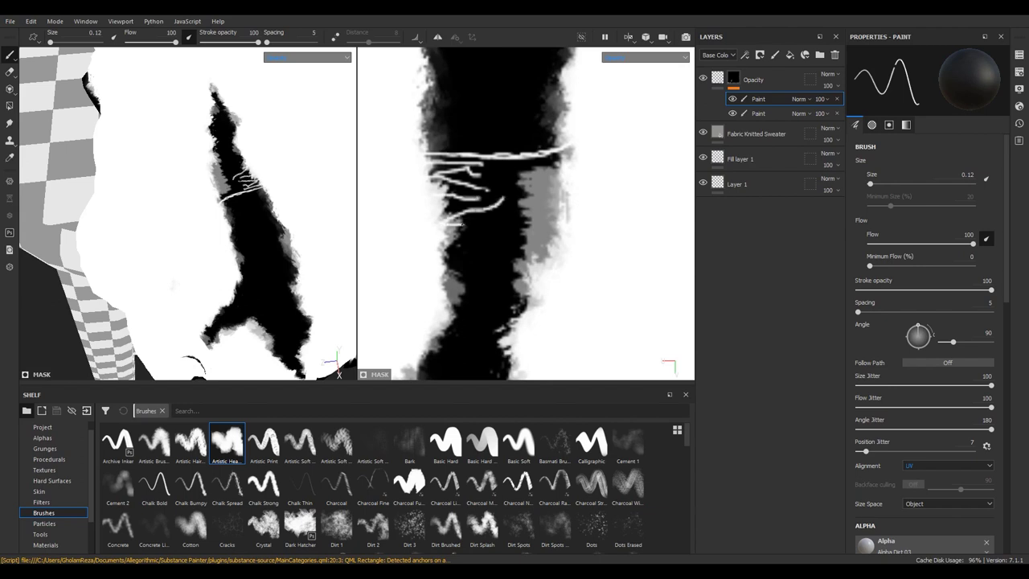
{"action": "left_click_drag", "start_coordinate": [446, 236], "coordinate": [497, 250]}
{"action": "mouse_move", "coordinate": [441, 264]}
{"action": "left_mouse_down"}
{"action": "mouse_move", "coordinate": [499, 272]}
{"action": "mouse_move", "coordinate": [553, 248]}
{"action": "mouse_move", "coordinate": [481, 280]}
{"action": "left_mouse_up"}
{"action": "middle_click_drag", "start_coordinate": [414, 295], "coordinate": [420, 239]}
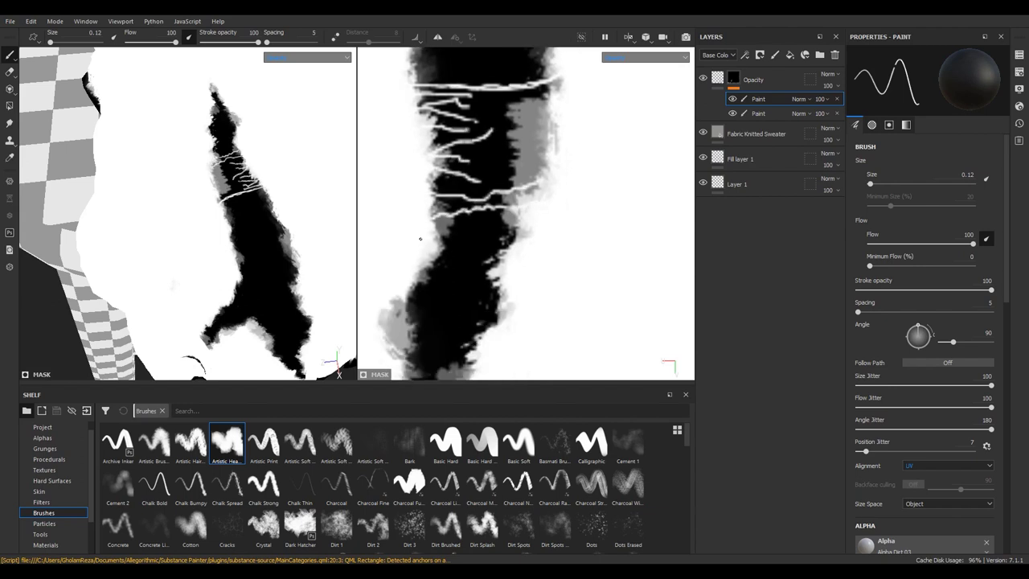
{"action": "mouse_move", "coordinate": [444, 240]}
{"action": "left_mouse_down"}
{"action": "mouse_move", "coordinate": [504, 256]}
{"action": "mouse_move", "coordinate": [457, 277]}
{"action": "left_mouse_up"}
{"action": "left_click_drag", "start_coordinate": [398, 305], "coordinate": [458, 296]}
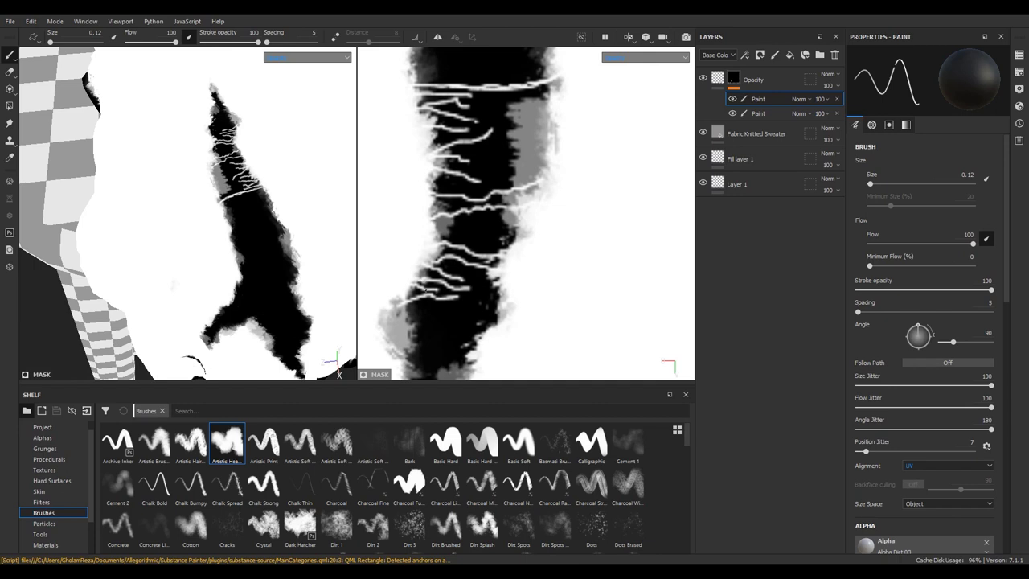
Paint horizontal white threads along the mask's lower part and left edge
{"action": "scroll", "coordinate": [480, 300], "scroll_direction": "up", "scroll_amount": 1}
{"action": "scroll", "coordinate": [479, 299], "scroll_direction": "up", "scroll_amount": 1}
{"action": "left_click_drag", "start_coordinate": [504, 310], "coordinate": [420, 312]}
{"action": "middle_click_drag", "start_coordinate": [467, 318], "coordinate": [483, 249]}
{"action": "left_click_drag", "start_coordinate": [501, 254], "coordinate": [439, 256]}
{"action": "mouse_move", "coordinate": [383, 282]}
{"action": "left_mouse_down"}
{"action": "mouse_move", "coordinate": [453, 274]}
{"action": "mouse_move", "coordinate": [486, 283]}
{"action": "mouse_move", "coordinate": [397, 310]}
{"action": "mouse_move", "coordinate": [481, 322]}
{"action": "mouse_move", "coordinate": [410, 332]}
{"action": "left_mouse_up"}
{"action": "middle_click_drag", "start_coordinate": [410, 333], "coordinate": [425, 282]}
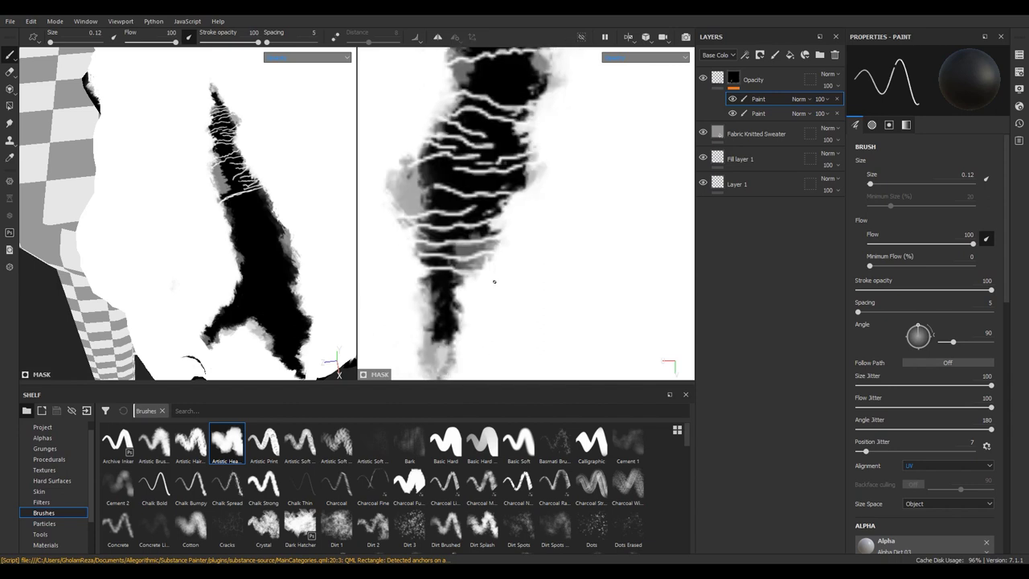
{"action": "mouse_move", "coordinate": [497, 286]}
{"action": "left_mouse_down"}
{"action": "mouse_move", "coordinate": [418, 306]}
{"action": "mouse_move", "coordinate": [515, 345]}
{"action": "left_mouse_up"}
{"action": "middle_click_drag", "start_coordinate": [434, 268], "coordinate": [438, 319]}
{"action": "mouse_move", "coordinate": [468, 226]}
{"action": "left_mouse_down"}
{"action": "mouse_move", "coordinate": [391, 227]}
{"action": "mouse_move", "coordinate": [436, 238]}
{"action": "mouse_move", "coordinate": [388, 230]}
{"action": "mouse_move", "coordinate": [386, 267]}
{"action": "left_mouse_up"}
{"action": "middle_click_drag", "start_coordinate": [434, 265], "coordinate": [438, 329]}
Add right-to-left white thread strokes across the right side and near the top
{"action": "left_click_drag", "start_coordinate": [572, 181], "coordinate": [491, 185]}
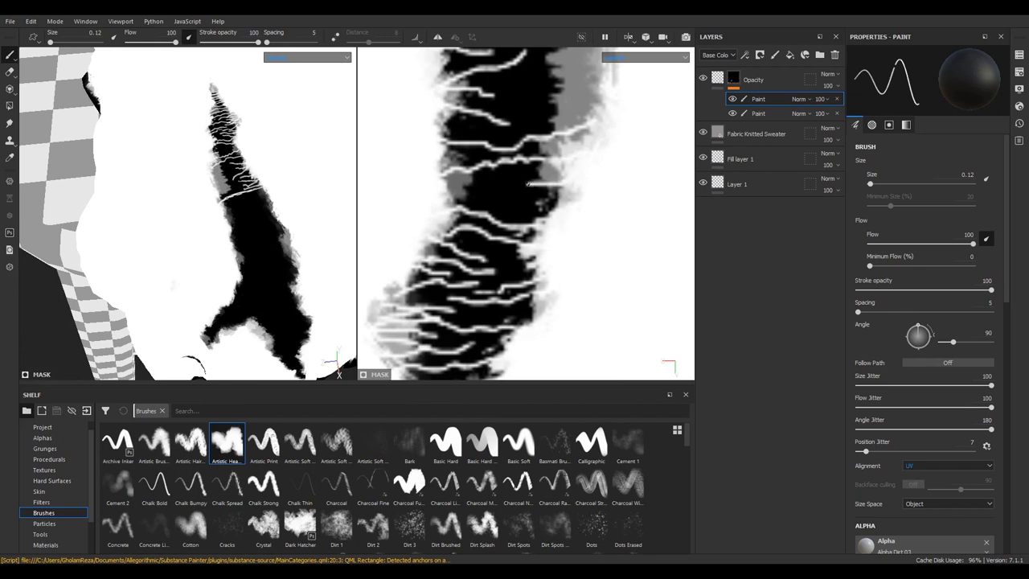
{"action": "mouse_move", "coordinate": [574, 185]}
{"action": "left_mouse_down"}
{"action": "mouse_move", "coordinate": [505, 197]}
{"action": "mouse_move", "coordinate": [536, 209]}
{"action": "mouse_move", "coordinate": [494, 217]}
{"action": "left_mouse_up"}
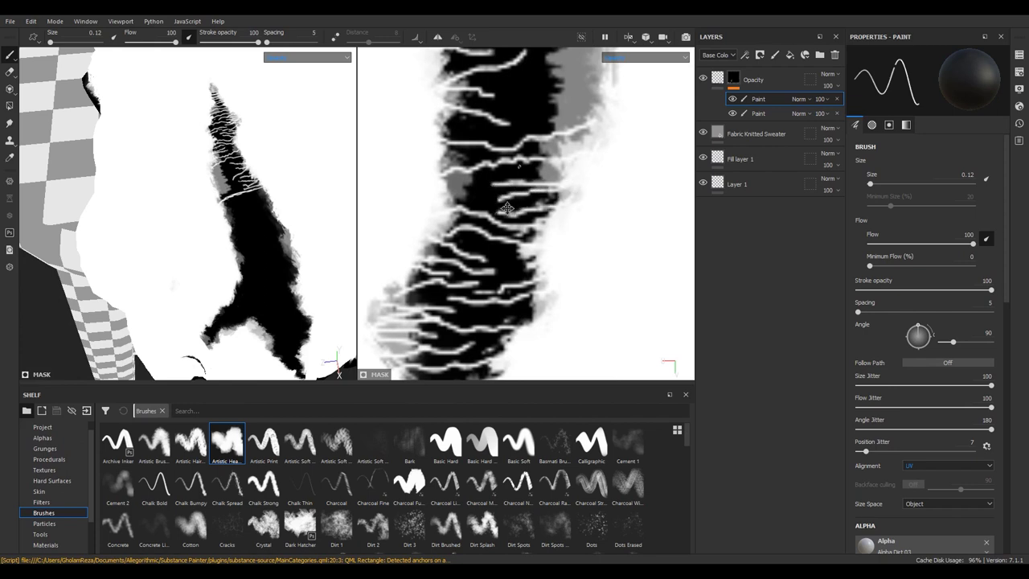
{"action": "middle_click_drag", "start_coordinate": [495, 217], "coordinate": [498, 269]}
{"action": "mouse_move", "coordinate": [587, 151]}
{"action": "left_mouse_down"}
{"action": "mouse_move", "coordinate": [471, 194]}
{"action": "mouse_move", "coordinate": [402, 197]}
{"action": "left_mouse_up"}
{"action": "mouse_move", "coordinate": [579, 195]}
{"action": "left_mouse_down"}
{"action": "mouse_move", "coordinate": [421, 200]}
{"action": "mouse_move", "coordinate": [476, 226]}
{"action": "mouse_move", "coordinate": [530, 225]}
{"action": "mouse_move", "coordinate": [486, 213]}
{"action": "left_mouse_up"}
{"action": "middle_click_drag", "start_coordinate": [488, 213], "coordinate": [486, 252]}
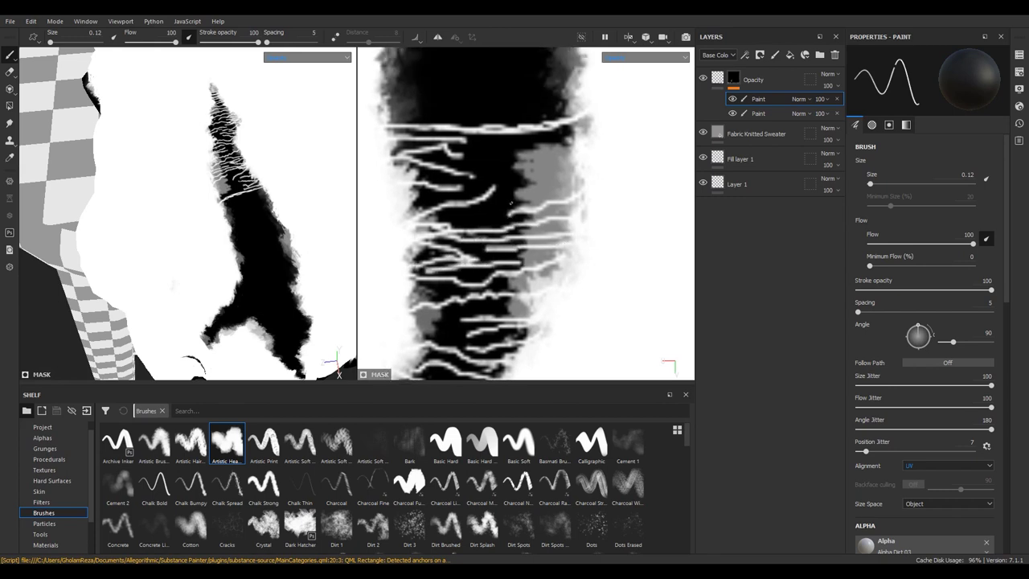
{"action": "left_click_drag", "start_coordinate": [572, 179], "coordinate": [452, 214]}
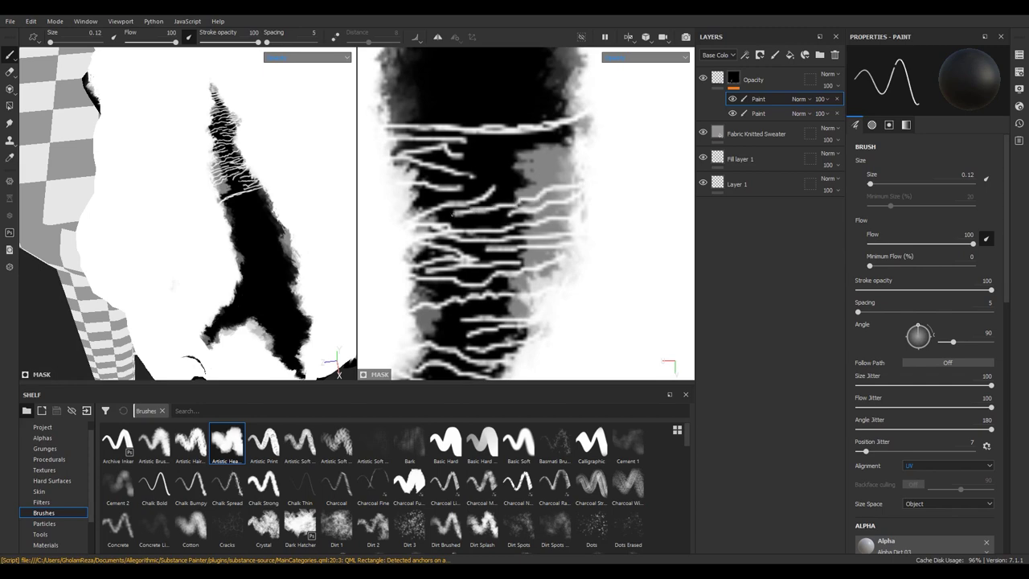
{"action": "mouse_move", "coordinate": [491, 174]}
{"action": "left_mouse_down"}
{"action": "mouse_move", "coordinate": [579, 157]}
{"action": "mouse_move", "coordinate": [518, 153]}
{"action": "mouse_move", "coordinate": [589, 127]}
{"action": "mouse_move", "coordinate": [525, 135]}
{"action": "left_mouse_up"}
{"action": "mouse_move", "coordinate": [587, 104]}
{"action": "left_mouse_down"}
{"action": "mouse_move", "coordinate": [515, 118]}
{"action": "mouse_move", "coordinate": [526, 110]}
{"action": "left_mouse_up"}
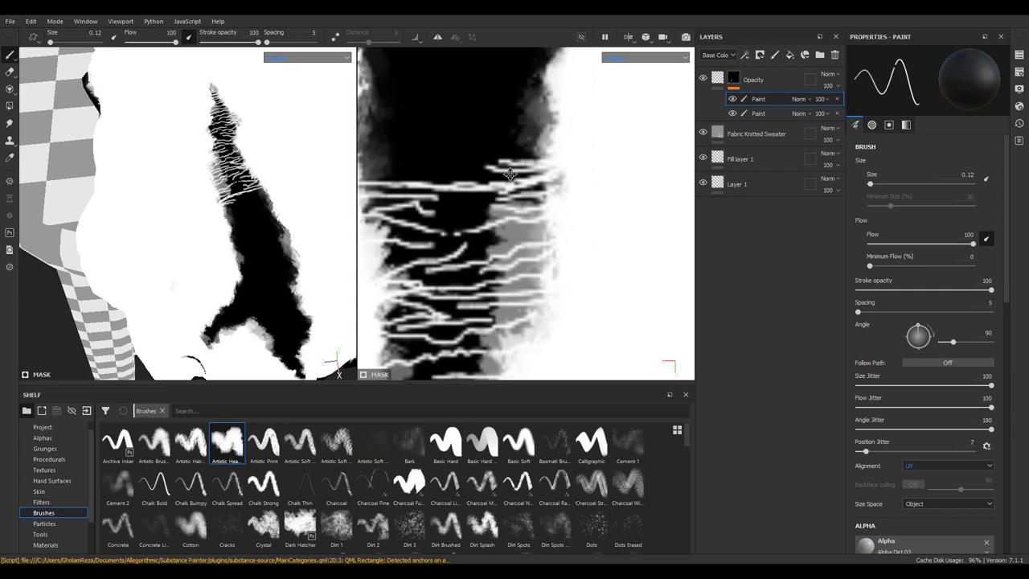
{"action": "middle_click_drag", "start_coordinate": [609, 101], "coordinate": [554, 194]}
{"action": "mouse_move", "coordinate": [553, 194]}
{"action": "left_mouse_down"}
{"action": "mouse_move", "coordinate": [473, 208]}
{"action": "mouse_move", "coordinate": [455, 178]}
{"action": "left_mouse_up"}
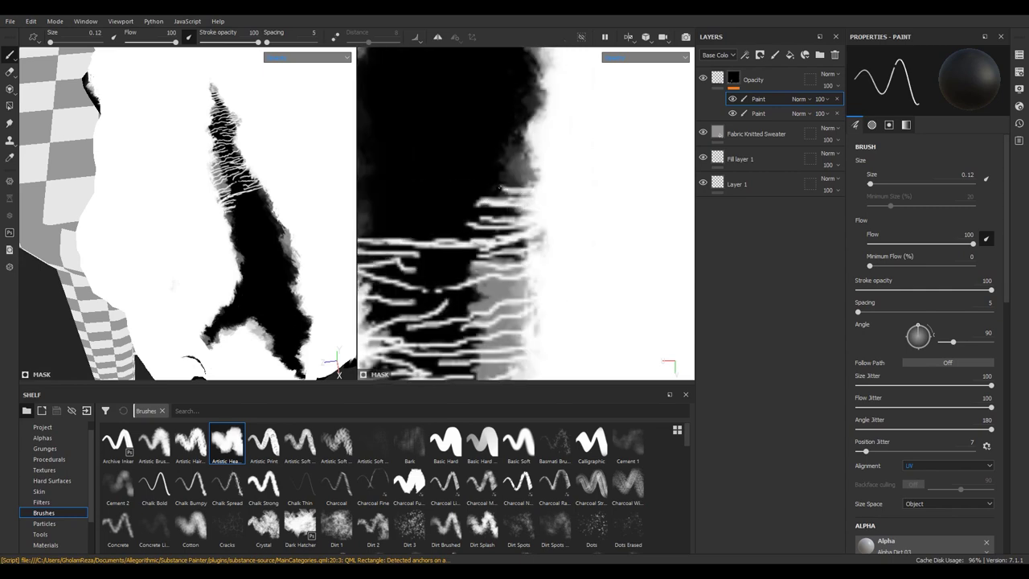
{"action": "left_click_drag", "start_coordinate": [556, 176], "coordinate": [455, 174]}
{"action": "left_click", "coordinate": [295, 58]}
{"action": "left_click", "coordinate": [289, 71]}
{"action": "mouse_move", "coordinate": [259, 150]}
{"action": "left_mouse_down", "text": "alt"}
{"action": "mouse_move", "coordinate": [291, 318]}
{"action": "mouse_move", "coordinate": [231, 277]}
{"action": "mouse_move", "coordinate": [134, 63]}
{"action": "mouse_move", "coordinate": [279, 241]}
{"action": "mouse_move", "coordinate": [211, 308]}
{"action": "mouse_move", "coordinate": [243, 212]}
{"action": "mouse_move", "coordinate": [205, 244]}
{"action": "mouse_move", "coordinate": [180, 119]}
{"action": "mouse_move", "coordinate": [198, 115]}
{"action": "mouse_move", "coordinate": [208, 127]}
{"action": "left_mouse_up", "text": "alt"}
{"action": "right_click", "coordinate": [291, 319]}
{"action": "right_click", "coordinate": [280, 241]}
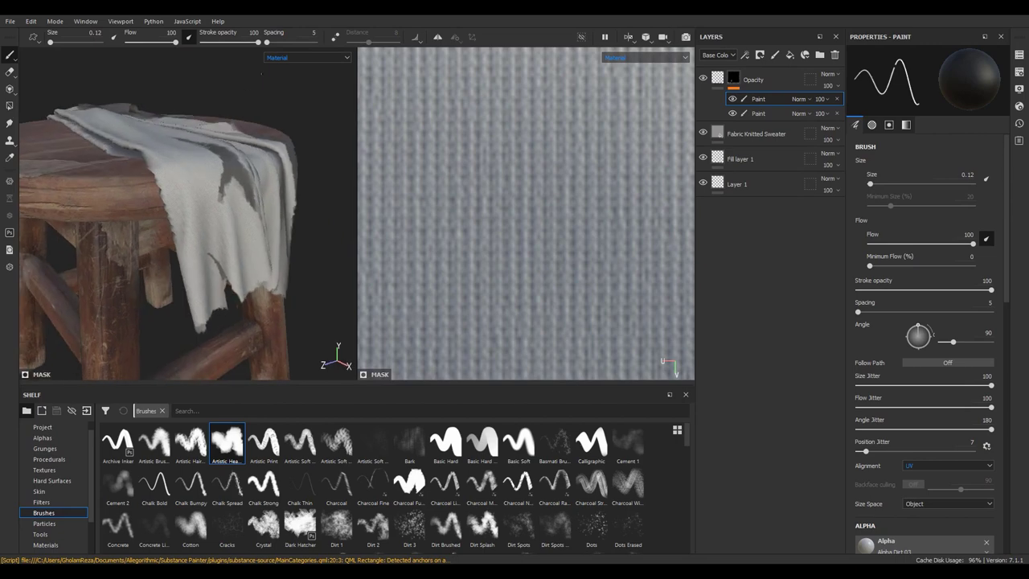
{"action": "left_click", "coordinate": [297, 56]}
{"action": "left_click", "coordinate": [301, 126]}
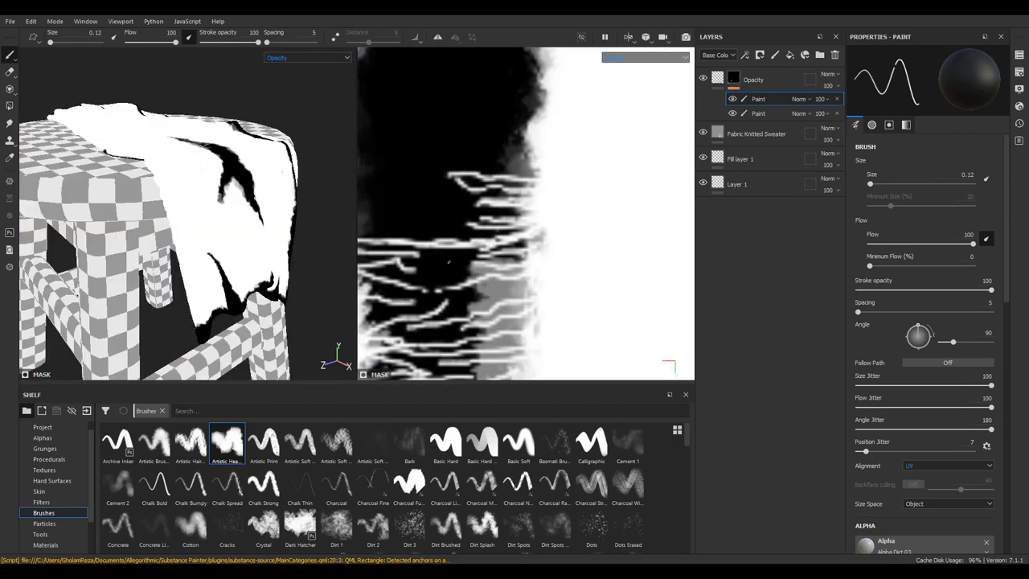
{"action": "left_click", "coordinate": [96, 33]}
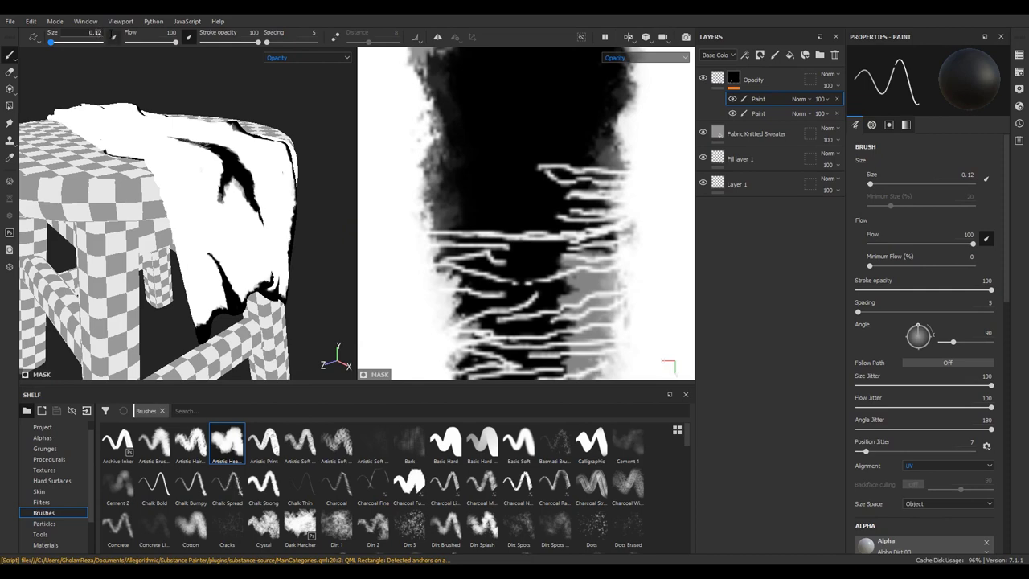
{"action": "type", "text": "0.08"}
Set the brush size to 0.08 and paint thin white thread strokes across the mask
{"action": "key", "text": "Return"}
{"action": "left_click_drag", "start_coordinate": [626, 145], "coordinate": [544, 148]}
{"action": "mouse_move", "coordinate": [511, 200]}
{"action": "left_mouse_down"}
{"action": "mouse_move", "coordinate": [422, 194]}
{"action": "mouse_move", "coordinate": [556, 213]}
{"action": "left_mouse_up"}
{"action": "left_click_drag", "start_coordinate": [420, 187], "coordinate": [528, 181]}
{"action": "mouse_move", "coordinate": [422, 161]}
{"action": "left_mouse_down"}
{"action": "mouse_move", "coordinate": [625, 160]}
{"action": "mouse_move", "coordinate": [487, 198]}
{"action": "left_mouse_up"}
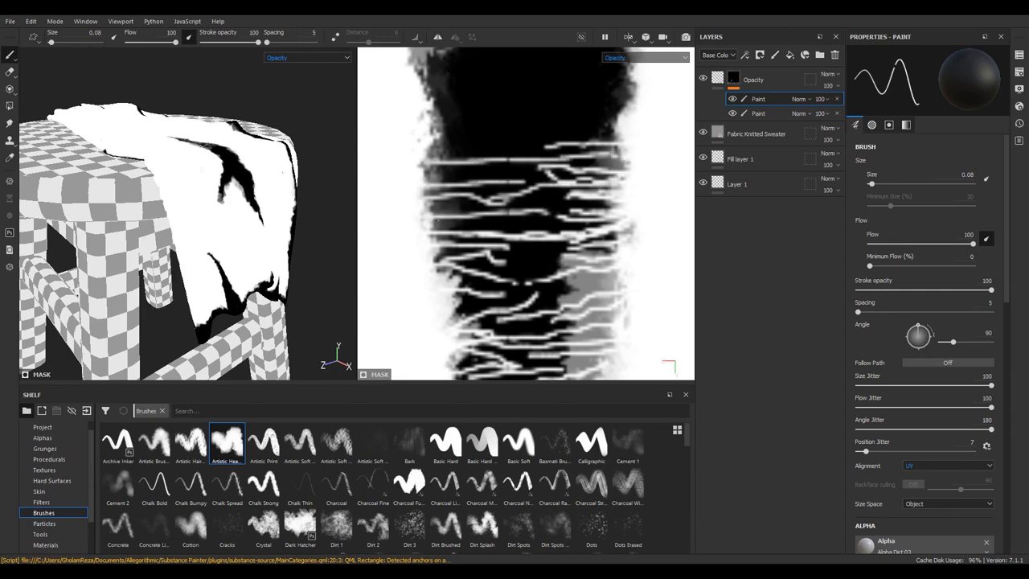
{"action": "mouse_move", "coordinate": [441, 137]}
{"action": "left_mouse_down"}
{"action": "mouse_move", "coordinate": [625, 138]}
{"action": "mouse_move", "coordinate": [529, 121]}
{"action": "left_mouse_up"}
{"action": "middle_click_drag", "start_coordinate": [529, 120], "coordinate": [481, 165]}
Add short right-side threads and diagonal threads rising toward the mask's top right
{"action": "left_click_drag", "start_coordinate": [573, 189], "coordinate": [519, 175]}
{"action": "mouse_move", "coordinate": [596, 178]}
{"action": "left_mouse_down"}
{"action": "mouse_move", "coordinate": [532, 166]}
{"action": "mouse_move", "coordinate": [588, 167]}
{"action": "mouse_move", "coordinate": [549, 170]}
{"action": "mouse_move", "coordinate": [562, 137]}
{"action": "mouse_move", "coordinate": [555, 122]}
{"action": "left_mouse_up"}
{"action": "mouse_move", "coordinate": [383, 193]}
{"action": "left_mouse_down"}
{"action": "mouse_move", "coordinate": [460, 162]}
{"action": "mouse_move", "coordinate": [389, 198]}
{"action": "mouse_move", "coordinate": [447, 159]}
{"action": "mouse_move", "coordinate": [441, 147]}
{"action": "mouse_move", "coordinate": [507, 138]}
{"action": "left_mouse_up"}
{"action": "left_click_drag", "start_coordinate": [365, 169], "coordinate": [596, 108]}
{"action": "left_click_drag", "start_coordinate": [521, 121], "coordinate": [590, 101]}
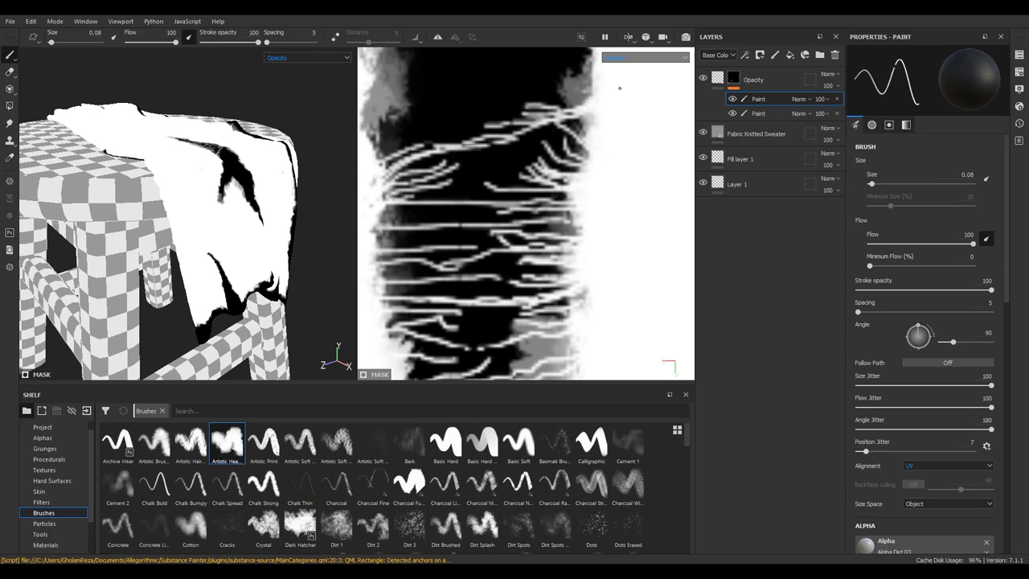
{"action": "left_click_drag", "start_coordinate": [176, 193], "coordinate": [228, 184], "text": "alt"}
Paint hair-like white threads across the mask near its top right
{"action": "right_click", "coordinate": [228, 184]}
{"action": "scroll", "coordinate": [231, 190], "scroll_direction": "up", "scroll_amount": 2}
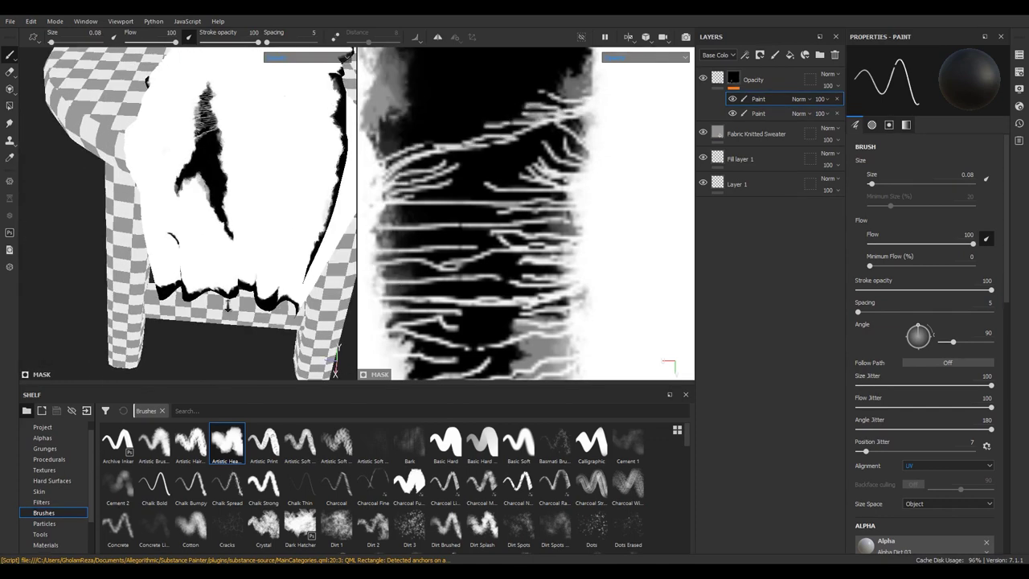
{"action": "scroll", "coordinate": [233, 193], "scroll_direction": "up", "scroll_amount": 3}
{"action": "scroll", "coordinate": [236, 196], "scroll_direction": "up", "scroll_amount": 2}
{"action": "middle_click_drag", "start_coordinate": [551, 79], "coordinate": [584, 144]}
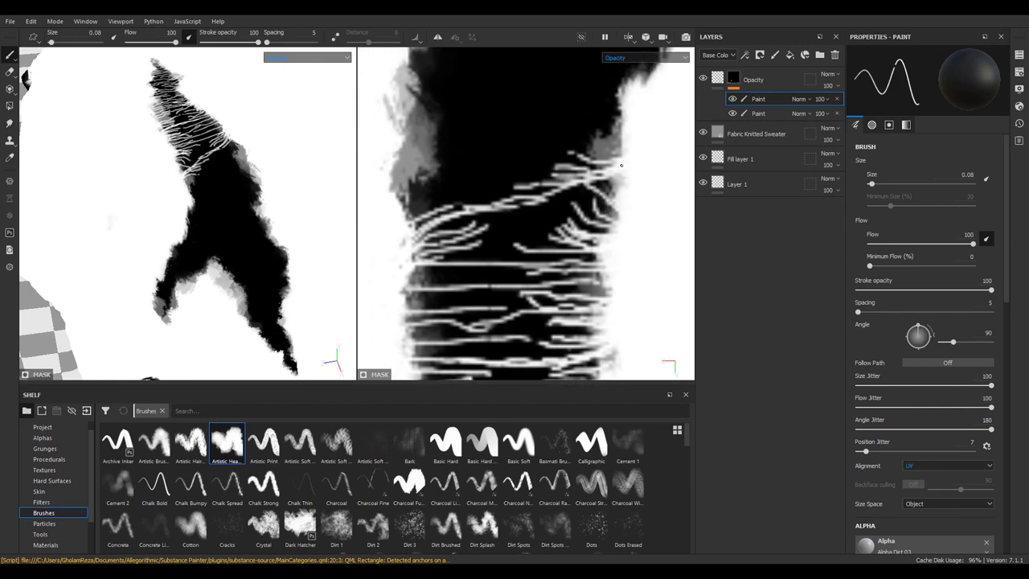
{"action": "mouse_move", "coordinate": [612, 138]}
{"action": "left_mouse_down"}
{"action": "mouse_move", "coordinate": [577, 127]}
{"action": "mouse_move", "coordinate": [596, 114]}
{"action": "mouse_move", "coordinate": [613, 115]}
{"action": "mouse_move", "coordinate": [575, 141]}
{"action": "mouse_move", "coordinate": [506, 153]}
{"action": "mouse_move", "coordinate": [490, 168]}
{"action": "left_mouse_up"}
{"action": "mouse_move", "coordinate": [632, 125]}
{"action": "left_mouse_down"}
{"action": "mouse_move", "coordinate": [534, 141]}
{"action": "mouse_move", "coordinate": [556, 131]}
{"action": "mouse_move", "coordinate": [516, 119]}
{"action": "mouse_move", "coordinate": [534, 95]}
{"action": "left_mouse_up"}
{"action": "left_click_drag", "start_coordinate": [540, 92], "coordinate": [521, 101]}
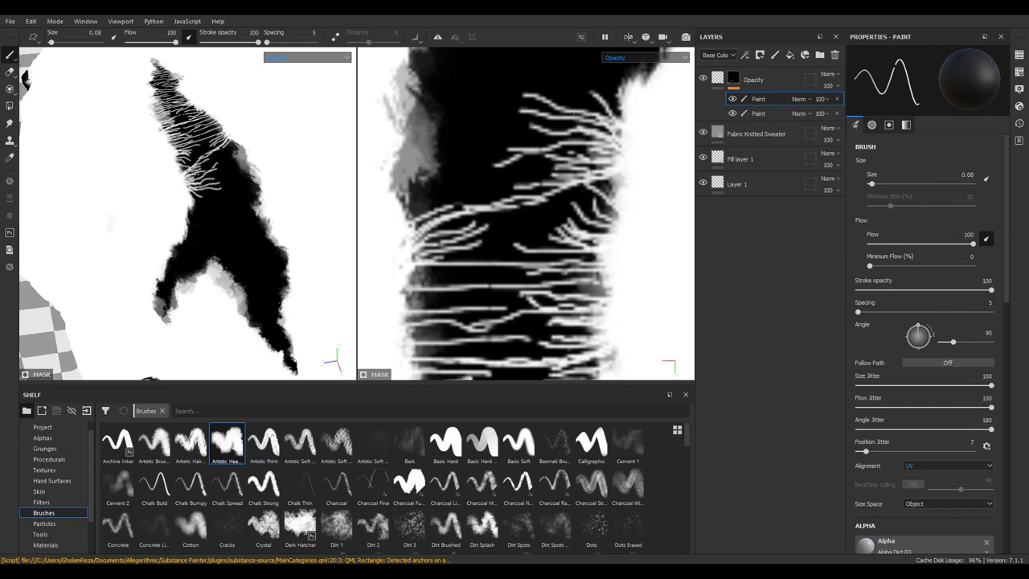
{"action": "left_click_drag", "start_coordinate": [394, 193], "coordinate": [473, 161]}
{"action": "left_click_drag", "start_coordinate": [401, 172], "coordinate": [514, 141]}
{"action": "mouse_move", "coordinate": [402, 145]}
{"action": "left_mouse_down"}
{"action": "mouse_move", "coordinate": [570, 129]}
{"action": "mouse_move", "coordinate": [397, 128]}
{"action": "mouse_move", "coordinate": [540, 105]}
{"action": "left_mouse_up"}
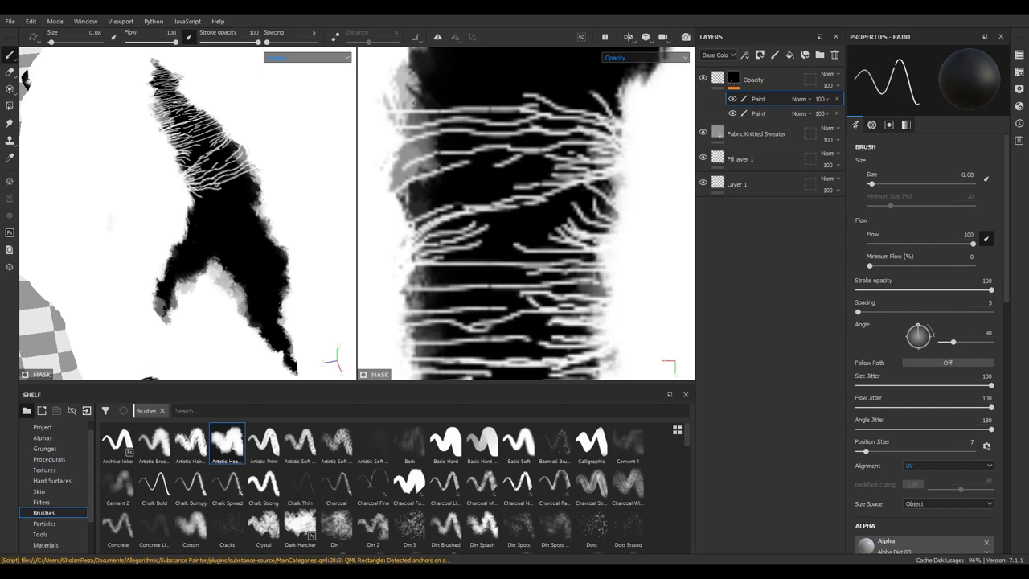
{"action": "left_click_drag", "start_coordinate": [391, 103], "coordinate": [520, 95]}
Zoom in and stroke short white strands across the black mask edge
{"action": "scroll", "coordinate": [528, 170], "scroll_direction": "down", "scroll_amount": 2}
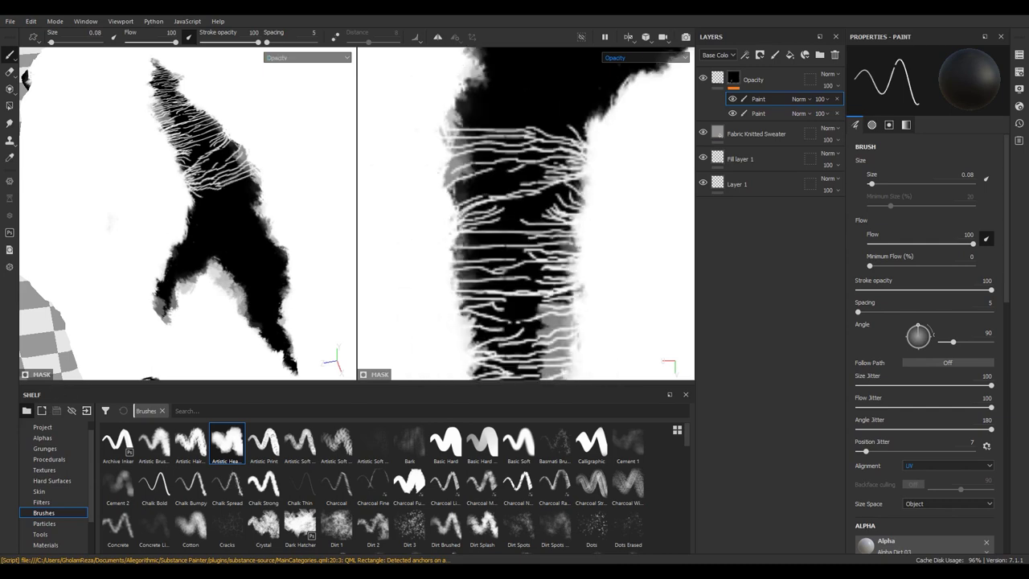
{"action": "scroll", "coordinate": [187, 214], "scroll_direction": "up", "scroll_amount": 2}
{"action": "scroll", "coordinate": [526, 213], "scroll_direction": "up", "scroll_amount": 1}
{"action": "scroll", "coordinate": [526, 213], "scroll_direction": "up", "scroll_amount": 1}
{"action": "scroll", "coordinate": [526, 213], "scroll_direction": "up", "scroll_amount": 2}
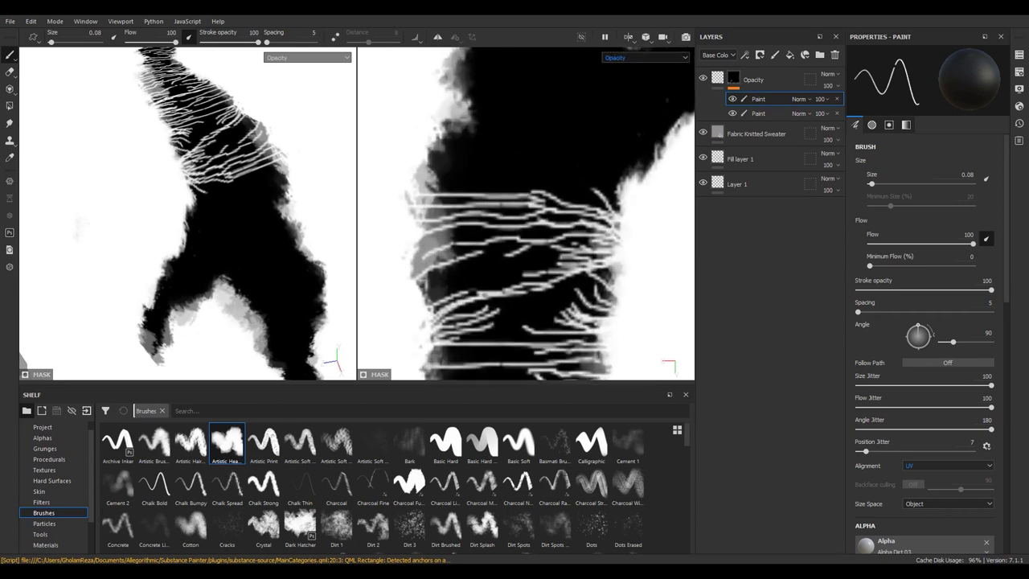
{"action": "scroll", "coordinate": [526, 213], "scroll_direction": "up", "scroll_amount": 1}
{"action": "left_click_drag", "start_coordinate": [415, 193], "coordinate": [526, 184]}
{"action": "left_click_drag", "start_coordinate": [426, 179], "coordinate": [526, 173]}
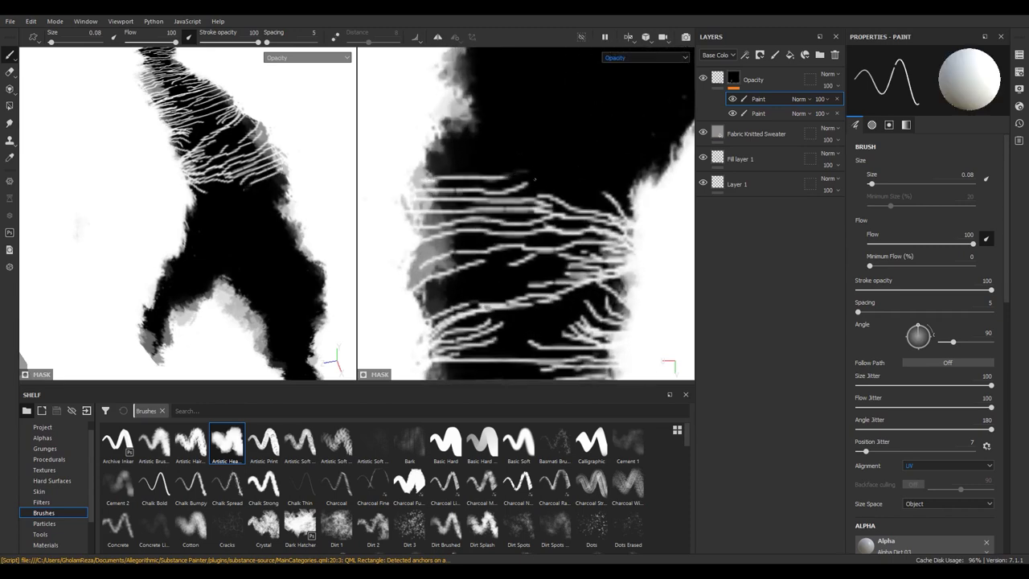
{"action": "mouse_move", "coordinate": [419, 165]}
{"action": "left_mouse_down"}
{"action": "mouse_move", "coordinate": [555, 159]}
{"action": "mouse_move", "coordinate": [481, 167]}
{"action": "left_mouse_up"}
{"action": "left_click_drag", "start_coordinate": [425, 151], "coordinate": [494, 148]}
Paint near-vertical hanging strands into the dark gap along the upper edge
{"action": "middle_click_drag", "start_coordinate": [496, 150], "coordinate": [456, 170]}
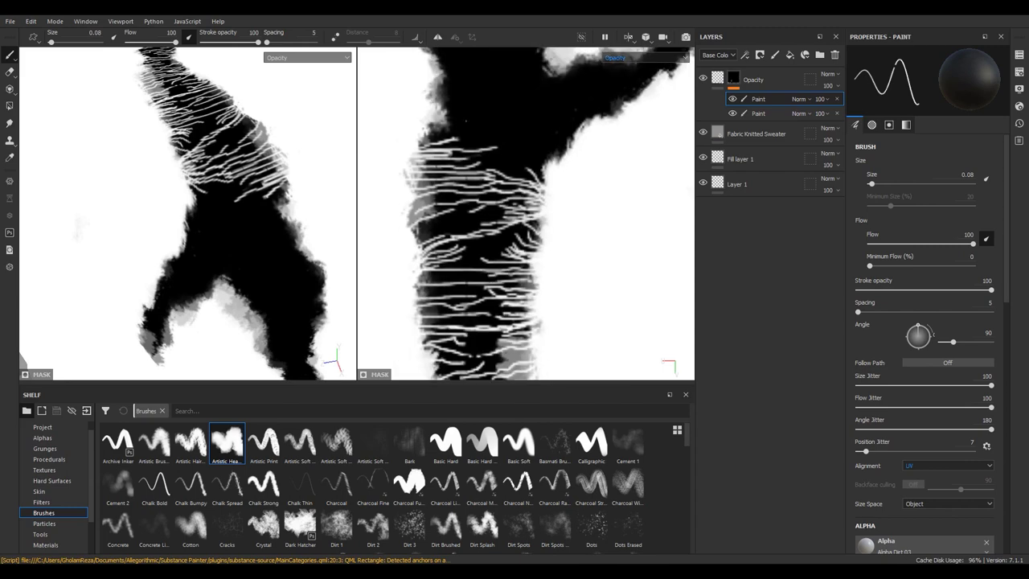
{"action": "scroll", "coordinate": [508, 169], "scroll_direction": "up", "scroll_amount": 3}
{"action": "left_click_drag", "start_coordinate": [517, 193], "coordinate": [513, 140]}
{"action": "mouse_move", "coordinate": [537, 172]}
{"action": "left_mouse_down"}
{"action": "mouse_move", "coordinate": [548, 98]}
{"action": "mouse_move", "coordinate": [538, 146]}
{"action": "mouse_move", "coordinate": [567, 116]}
{"action": "mouse_move", "coordinate": [552, 90]}
{"action": "left_mouse_up"}
{"action": "middle_click_drag", "start_coordinate": [552, 90], "coordinate": [547, 152]}
{"action": "left_click_drag", "start_coordinate": [523, 90], "coordinate": [509, 155]}
{"action": "mouse_move", "coordinate": [525, 114]}
{"action": "left_mouse_down"}
{"action": "mouse_move", "coordinate": [519, 153]}
{"action": "mouse_move", "coordinate": [484, 161]}
{"action": "mouse_move", "coordinate": [476, 195]}
{"action": "mouse_move", "coordinate": [489, 182]}
{"action": "left_mouse_up"}
Paint vertical white strands down the right-hand dark edge of the mask
{"action": "mouse_move", "coordinate": [524, 90]}
{"action": "left_mouse_down"}
{"action": "mouse_move", "coordinate": [481, 138]}
{"action": "mouse_move", "coordinate": [471, 122]}
{"action": "left_mouse_up"}
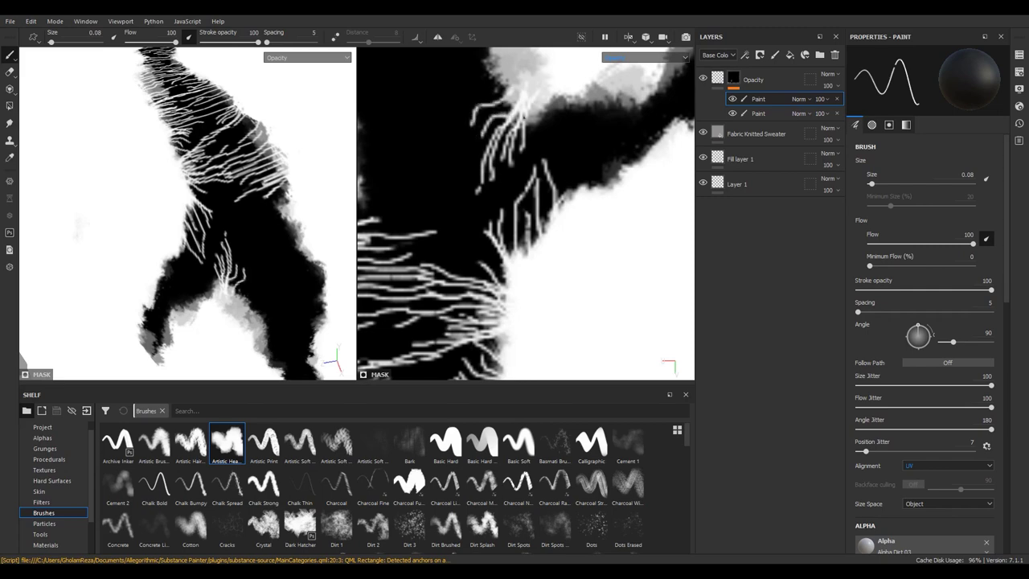
{"action": "middle_click_drag", "start_coordinate": [515, 97], "coordinate": [501, 135]}
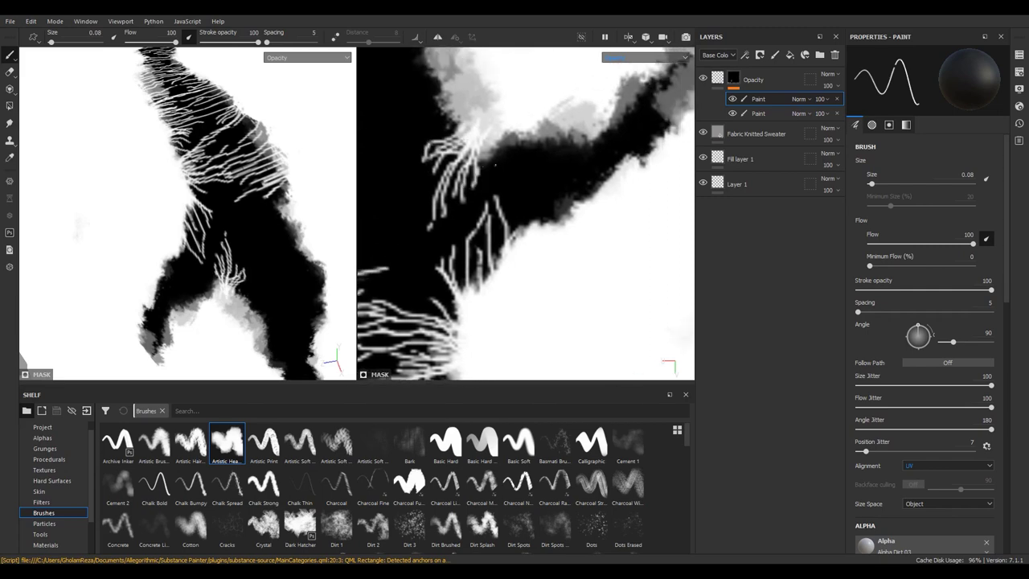
{"action": "mouse_move", "coordinate": [501, 134]}
{"action": "left_mouse_down"}
{"action": "mouse_move", "coordinate": [498, 237]}
{"action": "mouse_move", "coordinate": [519, 248]}
{"action": "left_mouse_up"}
{"action": "mouse_move", "coordinate": [521, 130]}
{"action": "left_mouse_down"}
{"action": "mouse_move", "coordinate": [528, 238]}
{"action": "mouse_move", "coordinate": [507, 130]}
{"action": "mouse_move", "coordinate": [544, 236]}
{"action": "left_mouse_up"}
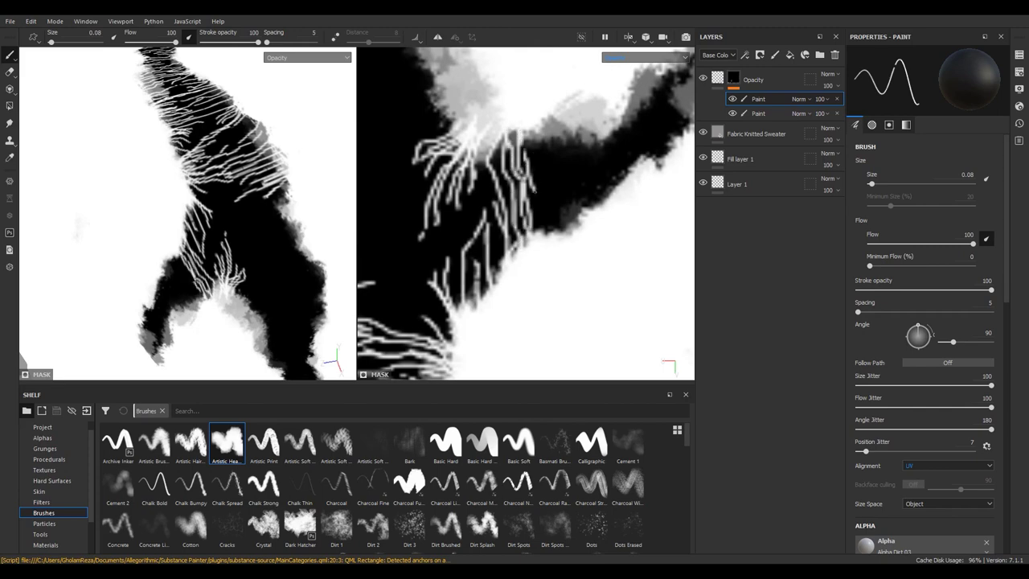
{"action": "left_click_drag", "start_coordinate": [541, 124], "coordinate": [558, 234]}
{"action": "middle_click_drag", "start_coordinate": [558, 235], "coordinate": [516, 264]}
{"action": "mouse_move", "coordinate": [511, 132]}
{"action": "left_mouse_down"}
{"action": "mouse_move", "coordinate": [507, 167]}
{"action": "mouse_move", "coordinate": [531, 264]}
{"action": "mouse_move", "coordinate": [510, 144]}
{"action": "mouse_move", "coordinate": [563, 241]}
{"action": "mouse_move", "coordinate": [542, 127]}
{"action": "mouse_move", "coordinate": [587, 190]}
{"action": "mouse_move", "coordinate": [582, 130]}
{"action": "mouse_move", "coordinate": [584, 204]}
{"action": "mouse_move", "coordinate": [546, 167]}
{"action": "mouse_move", "coordinate": [563, 190]}
{"action": "mouse_move", "coordinate": [552, 181]}
{"action": "left_mouse_up"}
{"action": "left_click_drag", "start_coordinate": [591, 146], "coordinate": [594, 172]}
{"action": "left_click_drag", "start_coordinate": [600, 121], "coordinate": [613, 164]}
{"action": "mouse_move", "coordinate": [601, 101]}
{"action": "left_mouse_down"}
{"action": "mouse_move", "coordinate": [628, 153]}
{"action": "mouse_move", "coordinate": [619, 148]}
{"action": "mouse_move", "coordinate": [600, 169]}
{"action": "left_mouse_up"}
Zoom in and add short strands along the lower dark edge
{"action": "scroll", "coordinate": [501, 200], "scroll_direction": "down", "scroll_amount": 2}
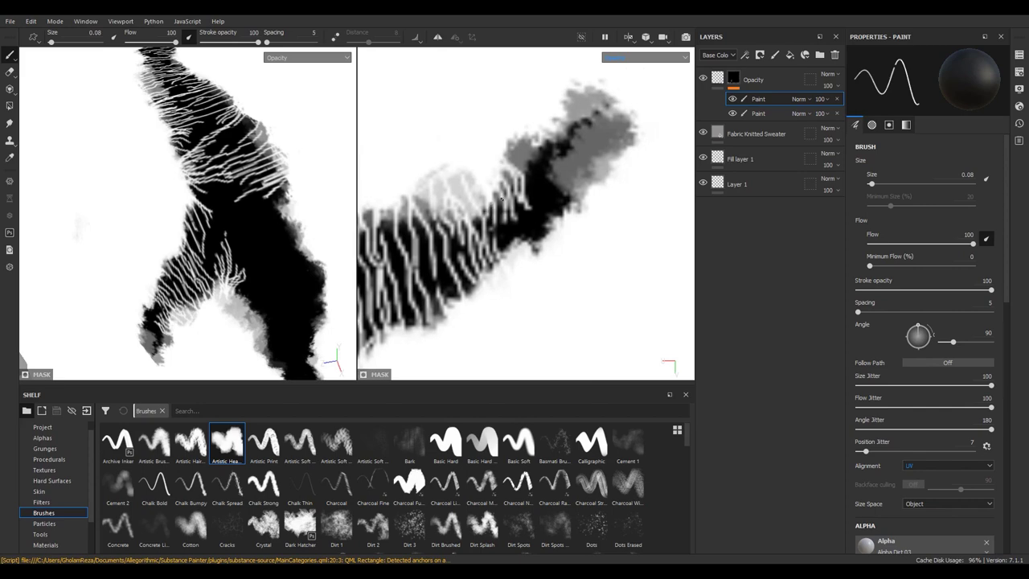
{"action": "scroll", "coordinate": [564, 138], "scroll_direction": "up", "scroll_amount": 2}
{"action": "scroll", "coordinate": [555, 177], "scroll_direction": "up", "scroll_amount": 2}
{"action": "scroll", "coordinate": [545, 218], "scroll_direction": "up", "scroll_amount": 2}
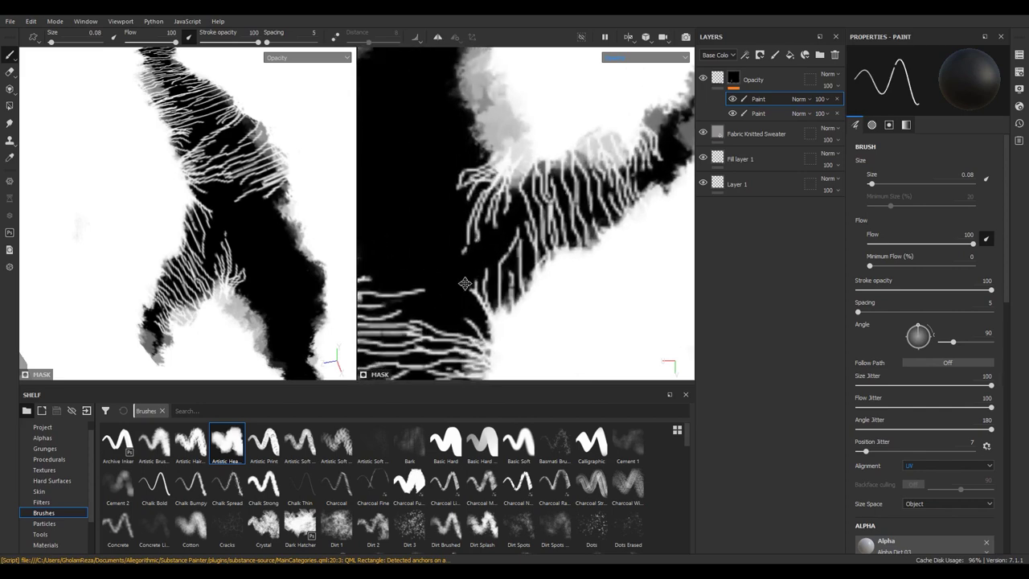
{"action": "scroll", "coordinate": [534, 260], "scroll_direction": "up", "scroll_amount": 2}
{"action": "mouse_move", "coordinate": [534, 254]}
{"action": "left_mouse_down"}
{"action": "mouse_move", "coordinate": [499, 201]}
{"action": "mouse_move", "coordinate": [470, 212]}
{"action": "mouse_move", "coordinate": [473, 228]}
{"action": "mouse_move", "coordinate": [486, 228]}
{"action": "mouse_move", "coordinate": [468, 168]}
{"action": "mouse_move", "coordinate": [494, 204]}
{"action": "mouse_move", "coordinate": [485, 180]}
{"action": "left_mouse_up"}
{"action": "middle_click_drag", "start_coordinate": [516, 235], "coordinate": [605, 283]}
Paint a diagonal row of fine strands rising across the dark gap
{"action": "mouse_move", "coordinate": [427, 243]}
{"action": "left_mouse_down"}
{"action": "mouse_move", "coordinate": [521, 203]}
{"action": "mouse_move", "coordinate": [474, 234]}
{"action": "mouse_move", "coordinate": [503, 197]}
{"action": "left_mouse_up"}
{"action": "left_click_drag", "start_coordinate": [439, 217], "coordinate": [525, 172]}
{"action": "left_click_drag", "start_coordinate": [448, 195], "coordinate": [533, 158]}
{"action": "mouse_move", "coordinate": [465, 191]}
{"action": "left_mouse_down"}
{"action": "mouse_move", "coordinate": [502, 181]}
{"action": "mouse_move", "coordinate": [503, 163]}
{"action": "mouse_move", "coordinate": [534, 140]}
{"action": "mouse_move", "coordinate": [521, 135]}
{"action": "left_mouse_up"}
{"action": "mouse_move", "coordinate": [499, 129]}
{"action": "middle_mouse_down"}
{"action": "mouse_move", "coordinate": [481, 238]}
{"action": "mouse_move", "coordinate": [552, 292]}
{"action": "middle_mouse_up"}
{"action": "mouse_move", "coordinate": [516, 294]}
{"action": "left_mouse_down"}
{"action": "mouse_move", "coordinate": [537, 232]}
{"action": "mouse_move", "coordinate": [548, 249]}
{"action": "mouse_move", "coordinate": [532, 235]}
{"action": "left_mouse_up"}
{"action": "mouse_move", "coordinate": [532, 267]}
{"action": "left_mouse_down"}
{"action": "mouse_move", "coordinate": [537, 242]}
{"action": "mouse_move", "coordinate": [528, 238]}
{"action": "left_mouse_up"}
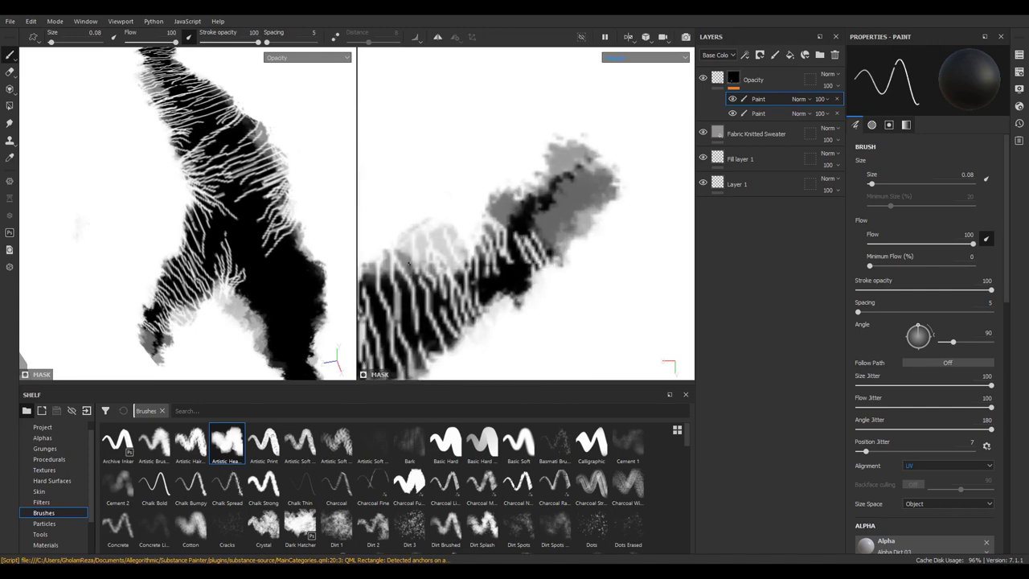
Stack short horizontal white strands across the narrow dark strip
{"action": "mouse_move", "coordinate": [418, 252]}
{"action": "middle_mouse_down"}
{"action": "mouse_move", "coordinate": [628, 207]}
{"action": "mouse_move", "coordinate": [543, 168]}
{"action": "mouse_move", "coordinate": [517, 208]}
{"action": "middle_mouse_up"}
{"action": "scroll", "coordinate": [544, 167], "scroll_direction": "down", "scroll_amount": 2}
{"action": "mouse_move", "coordinate": [547, 169]}
{"action": "left_mouse_down"}
{"action": "mouse_move", "coordinate": [494, 189]}
{"action": "mouse_move", "coordinate": [503, 200]}
{"action": "mouse_move", "coordinate": [555, 193]}
{"action": "left_mouse_up"}
{"action": "mouse_move", "coordinate": [566, 220]}
{"action": "left_mouse_down"}
{"action": "mouse_move", "coordinate": [521, 229]}
{"action": "mouse_move", "coordinate": [514, 286]}
{"action": "left_mouse_up"}
Paint horizontal and diagonal white strands over the upper part of the black mask area
{"action": "mouse_move", "coordinate": [576, 292]}
{"action": "left_mouse_down"}
{"action": "mouse_move", "coordinate": [518, 306]}
{"action": "mouse_move", "coordinate": [516, 320]}
{"action": "left_mouse_up"}
{"action": "left_click_drag", "start_coordinate": [597, 318], "coordinate": [513, 333]}
{"action": "middle_click_drag", "start_coordinate": [594, 333], "coordinate": [563, 221]}
{"action": "mouse_move", "coordinate": [579, 199]}
{"action": "left_mouse_down"}
{"action": "mouse_move", "coordinate": [527, 222]}
{"action": "mouse_move", "coordinate": [555, 225]}
{"action": "mouse_move", "coordinate": [547, 293]}
{"action": "left_mouse_up"}
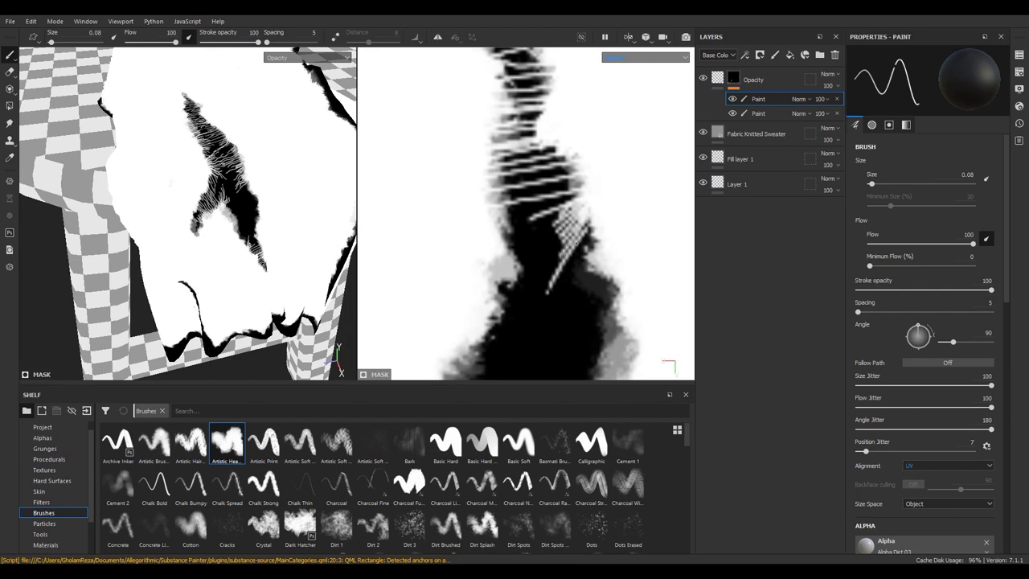
{"action": "mouse_move", "coordinate": [597, 254]}
{"action": "left_mouse_down"}
{"action": "mouse_move", "coordinate": [571, 278]}
{"action": "mouse_move", "coordinate": [580, 288]}
{"action": "mouse_move", "coordinate": [575, 313]}
{"action": "left_mouse_up"}
{"action": "mouse_move", "coordinate": [553, 331]}
{"action": "left_mouse_down"}
{"action": "mouse_move", "coordinate": [611, 311]}
{"action": "mouse_move", "coordinate": [485, 325]}
{"action": "left_mouse_up"}
{"action": "middle_click_drag", "start_coordinate": [486, 325], "coordinate": [486, 285]}
{"action": "left_click_drag", "start_coordinate": [492, 240], "coordinate": [542, 216]}
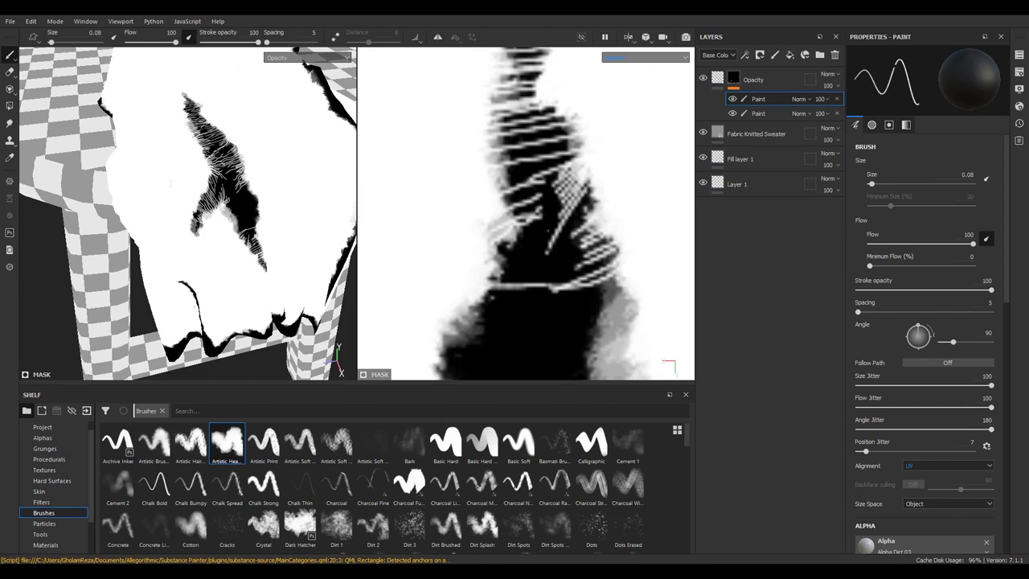
Fill the lower dark shape with rows of long horizontal thread strands, right to left
{"action": "middle_click_drag", "start_coordinate": [496, 273], "coordinate": [497, 204]}
{"action": "mouse_move", "coordinate": [496, 205]}
{"action": "left_mouse_down"}
{"action": "mouse_move", "coordinate": [568, 195]}
{"action": "mouse_move", "coordinate": [519, 193]}
{"action": "mouse_move", "coordinate": [545, 166]}
{"action": "left_mouse_up"}
{"action": "left_click_drag", "start_coordinate": [463, 237], "coordinate": [558, 229]}
{"action": "left_click_drag", "start_coordinate": [457, 254], "coordinate": [643, 246]}
{"action": "mouse_move", "coordinate": [582, 262]}
{"action": "left_mouse_down"}
{"action": "mouse_move", "coordinate": [508, 275]}
{"action": "mouse_move", "coordinate": [644, 239]}
{"action": "left_mouse_up"}
{"action": "mouse_move", "coordinate": [583, 253]}
{"action": "left_mouse_down"}
{"action": "mouse_move", "coordinate": [645, 235]}
{"action": "mouse_move", "coordinate": [555, 295]}
{"action": "left_mouse_up"}
{"action": "mouse_move", "coordinate": [632, 280]}
{"action": "left_mouse_down"}
{"action": "mouse_move", "coordinate": [470, 311]}
{"action": "mouse_move", "coordinate": [527, 282]}
{"action": "left_mouse_up"}
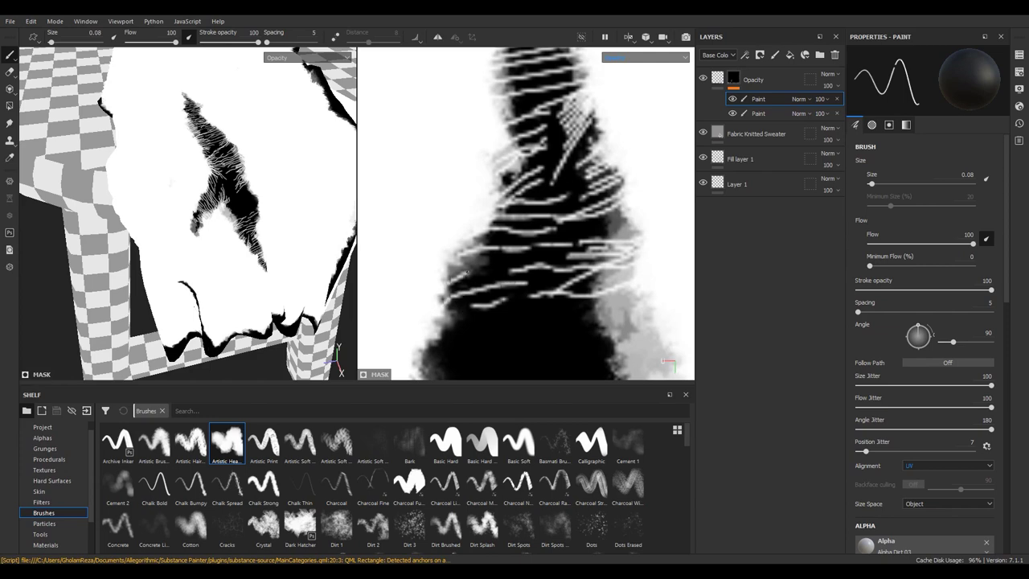
{"action": "left_click_drag", "start_coordinate": [444, 288], "coordinate": [517, 257]}
{"action": "left_click_drag", "start_coordinate": [436, 320], "coordinate": [543, 281]}
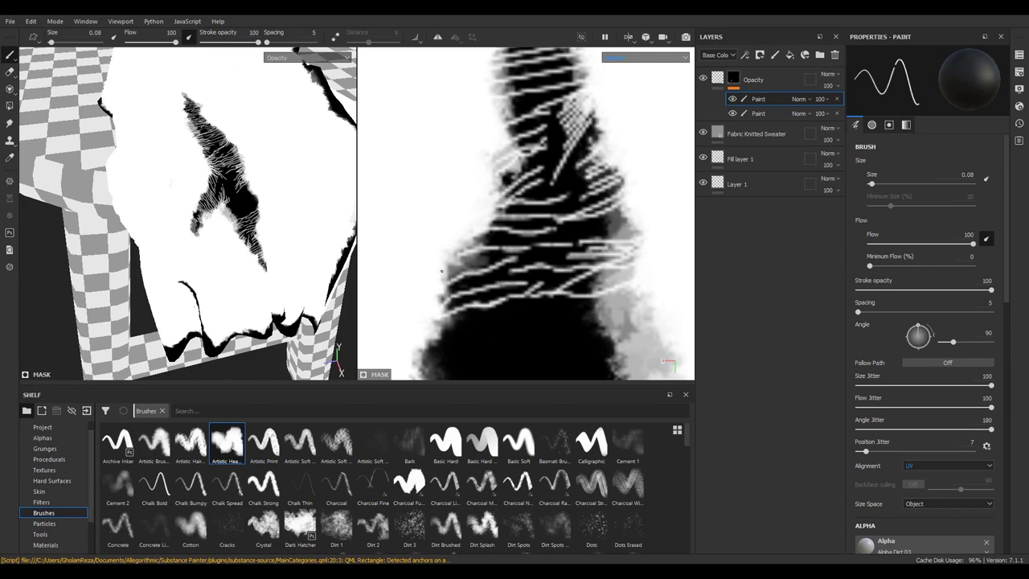
Cover the newly shown dark area with strands, brighten a faint grey patch and add down-left diagonals
{"action": "middle_click_drag", "start_coordinate": [442, 271], "coordinate": [446, 171]}
{"action": "mouse_move", "coordinate": [419, 235]}
{"action": "left_mouse_down"}
{"action": "mouse_move", "coordinate": [536, 200]}
{"action": "mouse_move", "coordinate": [511, 223]}
{"action": "left_mouse_up"}
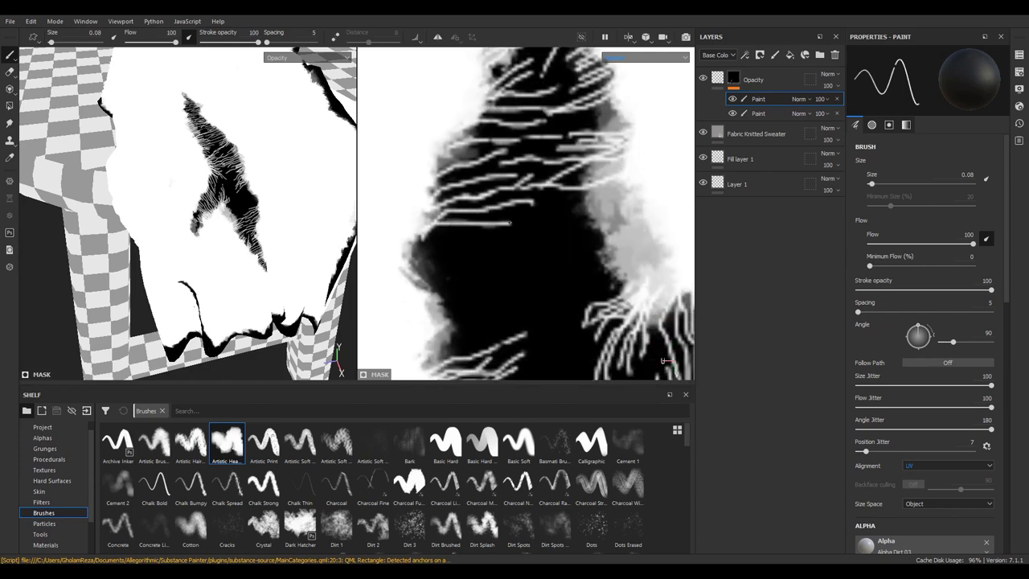
{"action": "mouse_move", "coordinate": [413, 235]}
{"action": "left_mouse_down"}
{"action": "mouse_move", "coordinate": [517, 237]}
{"action": "mouse_move", "coordinate": [407, 255]}
{"action": "left_mouse_up"}
{"action": "mouse_move", "coordinate": [637, 211]}
{"action": "left_mouse_down"}
{"action": "mouse_move", "coordinate": [548, 201]}
{"action": "mouse_move", "coordinate": [523, 276]}
{"action": "left_mouse_up"}
{"action": "mouse_move", "coordinate": [644, 228]}
{"action": "left_mouse_down"}
{"action": "mouse_move", "coordinate": [555, 281]}
{"action": "mouse_move", "coordinate": [605, 277]}
{"action": "mouse_move", "coordinate": [584, 298]}
{"action": "mouse_move", "coordinate": [579, 280]}
{"action": "left_mouse_up"}
{"action": "left_click_drag", "start_coordinate": [647, 239], "coordinate": [559, 327]}
{"action": "left_click_drag", "start_coordinate": [616, 269], "coordinate": [543, 310]}
Paint a dense cluster of up-right hair strands lower in the dark region
{"action": "middle_click_drag", "start_coordinate": [488, 324], "coordinate": [493, 260]}
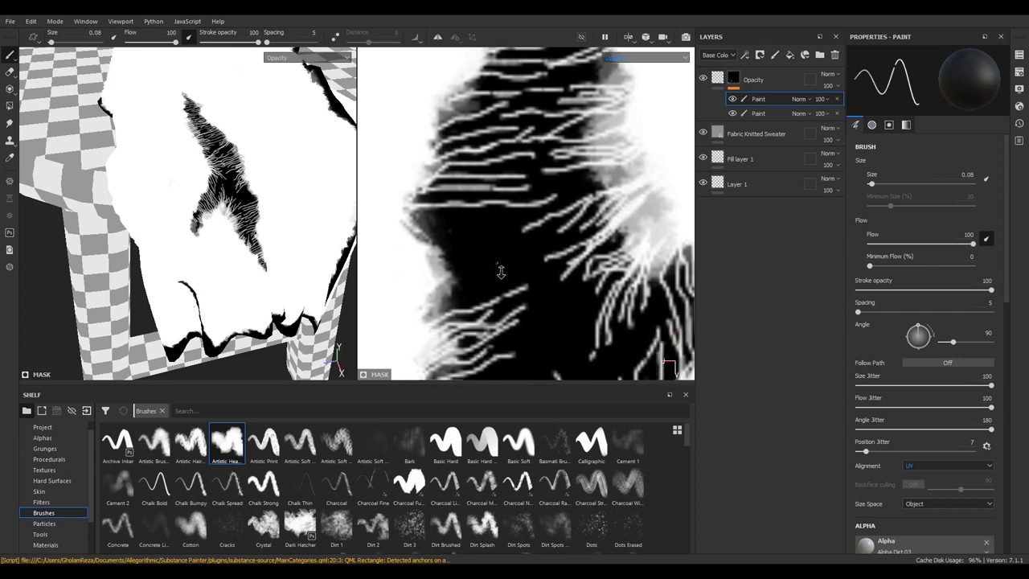
{"action": "right_click_drag", "start_coordinate": [500, 272], "coordinate": [500, 283], "text": "alt"}
{"action": "left_click_drag", "start_coordinate": [417, 328], "coordinate": [542, 254]}
{"action": "left_click_drag", "start_coordinate": [438, 319], "coordinate": [569, 273]}
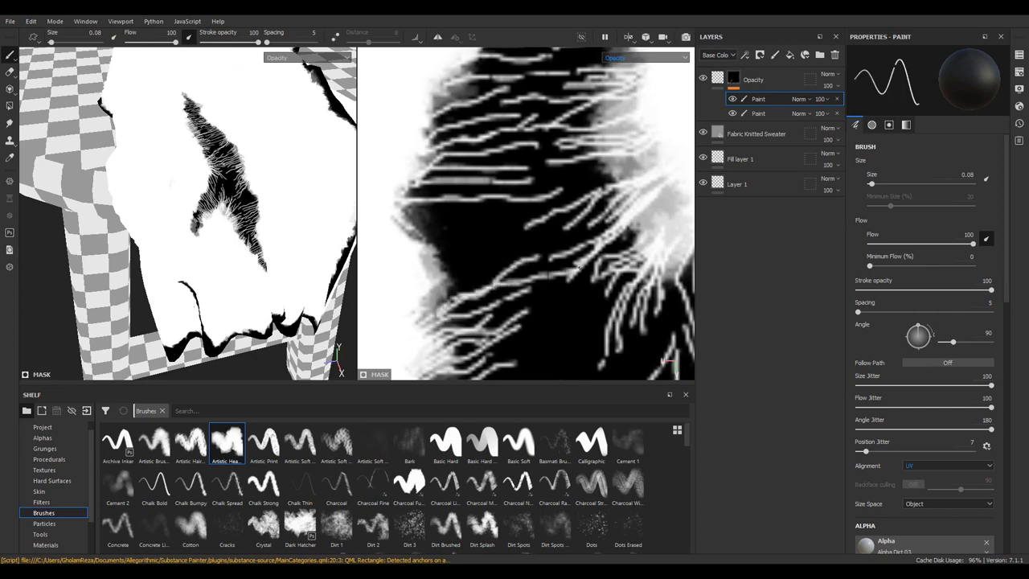
{"action": "left_click_drag", "start_coordinate": [432, 301], "coordinate": [516, 261]}
{"action": "mouse_move", "coordinate": [426, 280]}
{"action": "left_mouse_down"}
{"action": "mouse_move", "coordinate": [553, 238]}
{"action": "mouse_move", "coordinate": [431, 240]}
{"action": "mouse_move", "coordinate": [543, 209]}
{"action": "left_mouse_up"}
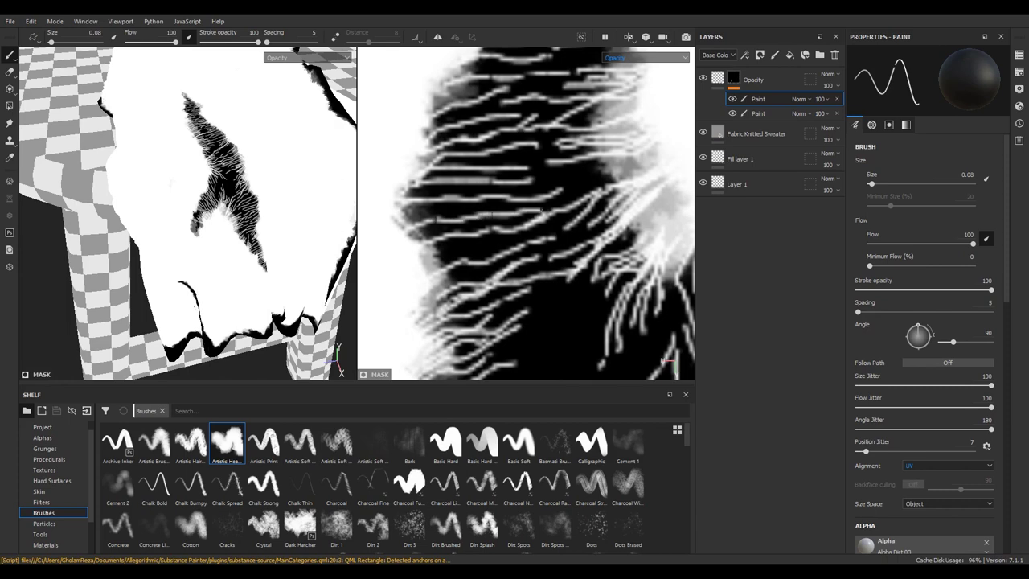
{"action": "left_click_drag", "start_coordinate": [643, 152], "coordinate": [550, 186]}
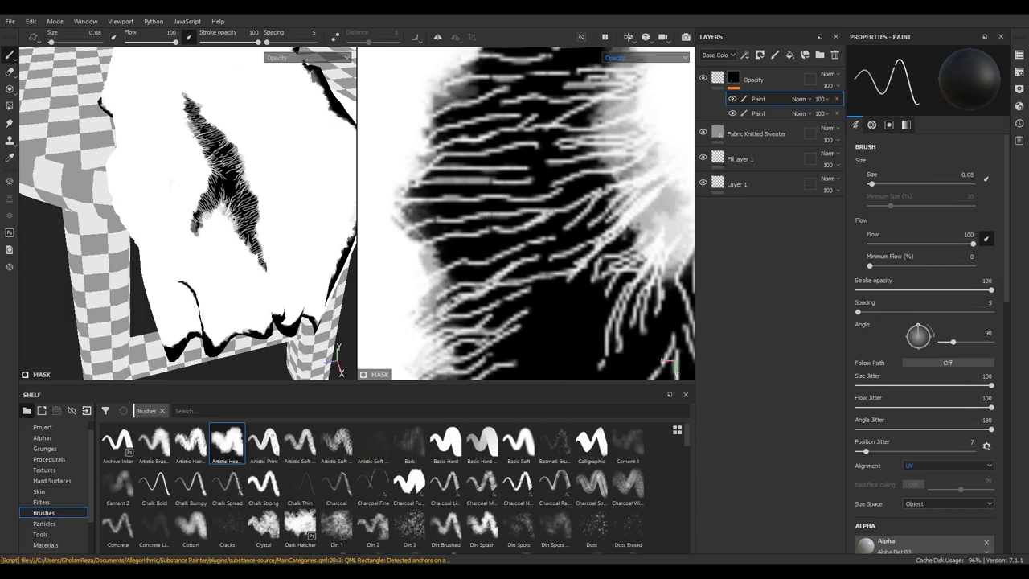
Fill remaining gaps with faint, thin vertical and diagonal hair strands
{"action": "middle_click_drag", "start_coordinate": [525, 224], "coordinate": [523, 215]}
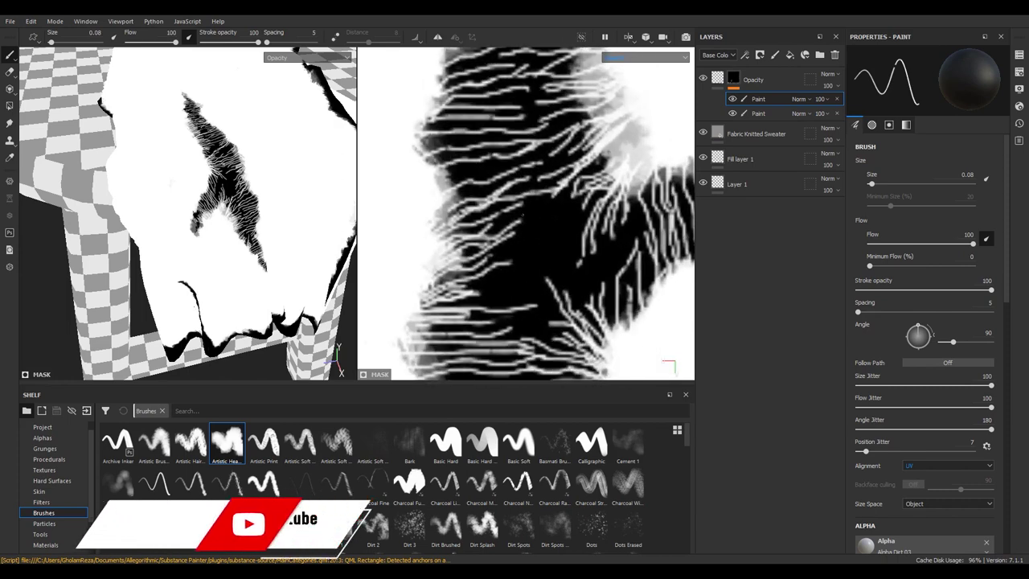
{"action": "left_click_drag", "start_coordinate": [479, 277], "coordinate": [591, 235]}
{"action": "left_click_drag", "start_coordinate": [540, 255], "coordinate": [553, 294]}
{"action": "mouse_move", "coordinate": [557, 254]}
{"action": "left_mouse_down"}
{"action": "mouse_move", "coordinate": [560, 294]}
{"action": "mouse_move", "coordinate": [579, 314]}
{"action": "left_mouse_up"}
{"action": "mouse_move", "coordinate": [627, 238]}
{"action": "left_mouse_down"}
{"action": "mouse_move", "coordinate": [554, 314]}
{"action": "mouse_move", "coordinate": [603, 193]}
{"action": "mouse_move", "coordinate": [544, 262]}
{"action": "left_mouse_up"}
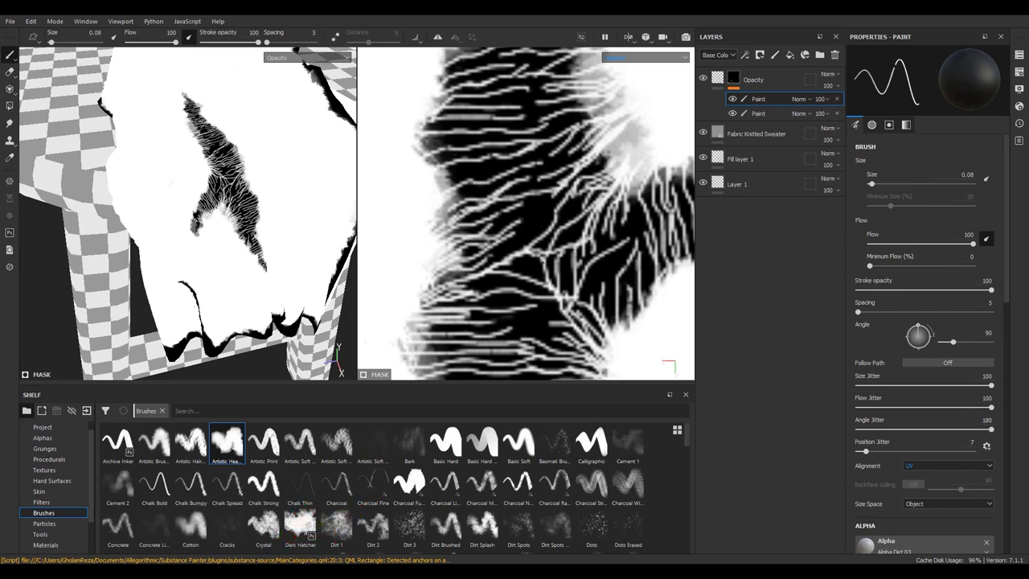
{"action": "left_click_drag", "start_coordinate": [555, 193], "coordinate": [515, 235]}
{"action": "left_click_drag", "start_coordinate": [571, 312], "coordinate": [504, 330]}
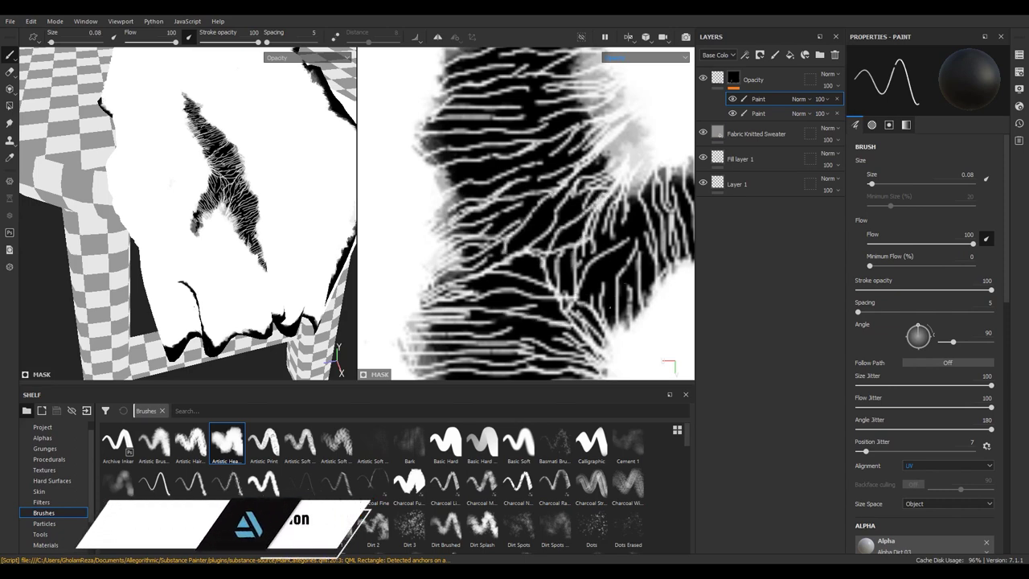
Orbit and zoom around the cloth to check the densely stranded mask
{"action": "mouse_move", "coordinate": [283, 222]}
{"action": "left_mouse_down", "text": "alt"}
{"action": "mouse_move", "coordinate": [310, 315]}
{"action": "mouse_move", "coordinate": [266, 265]}
{"action": "mouse_move", "coordinate": [305, 241]}
{"action": "left_mouse_up", "text": "alt"}
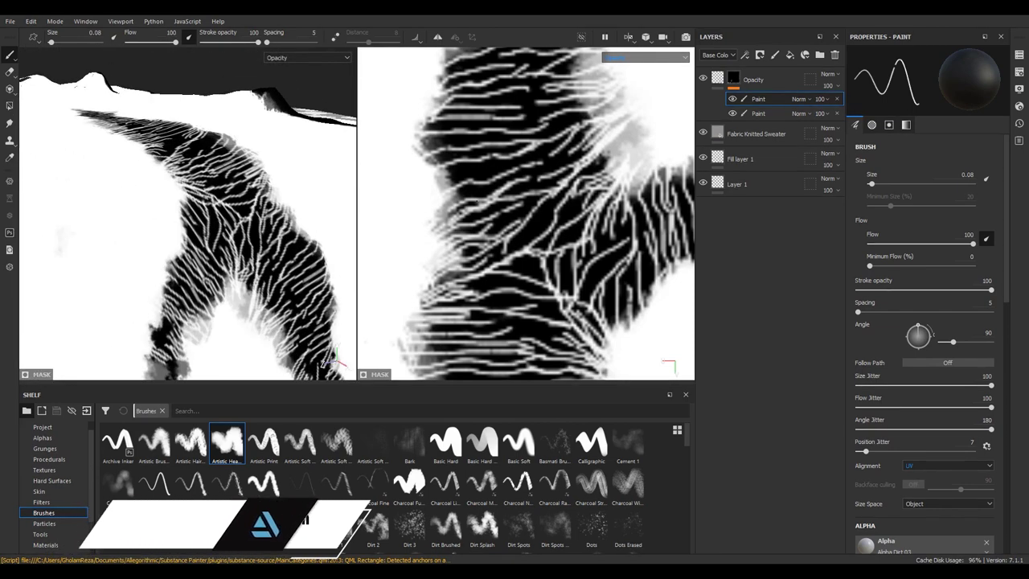
{"action": "scroll", "coordinate": [403, 212], "scroll_direction": "down", "scroll_amount": 3}
{"action": "scroll", "coordinate": [489, 133], "scroll_direction": "down", "scroll_amount": 2}
{"action": "scroll", "coordinate": [506, 161], "scroll_direction": "down", "scroll_amount": 2}
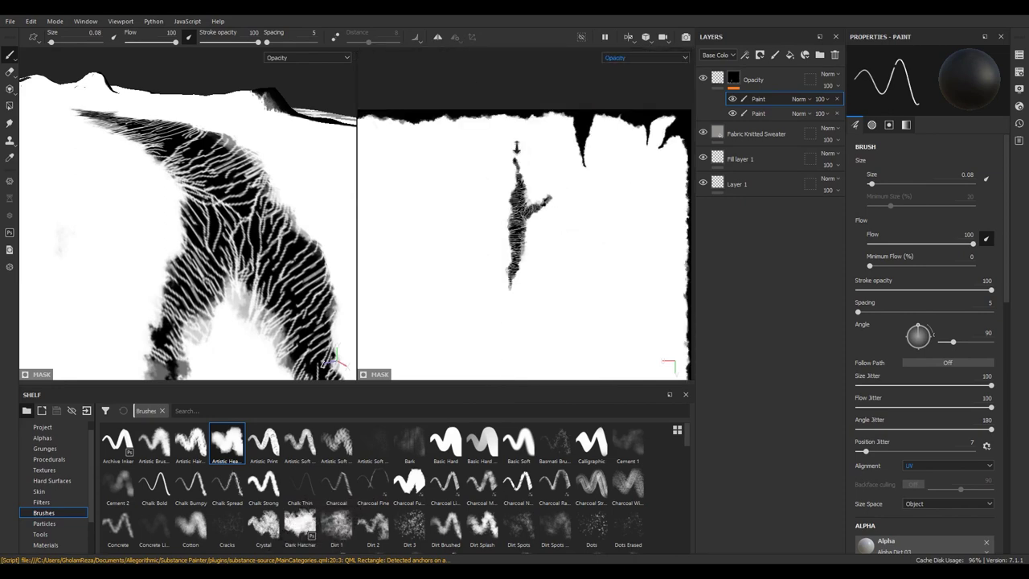
{"action": "scroll", "coordinate": [545, 202], "scroll_direction": "up", "scroll_amount": 1}
{"action": "scroll", "coordinate": [611, 239], "scroll_direction": "up", "scroll_amount": 2}
{"action": "scroll", "coordinate": [598, 260], "scroll_direction": "up", "scroll_amount": 2}
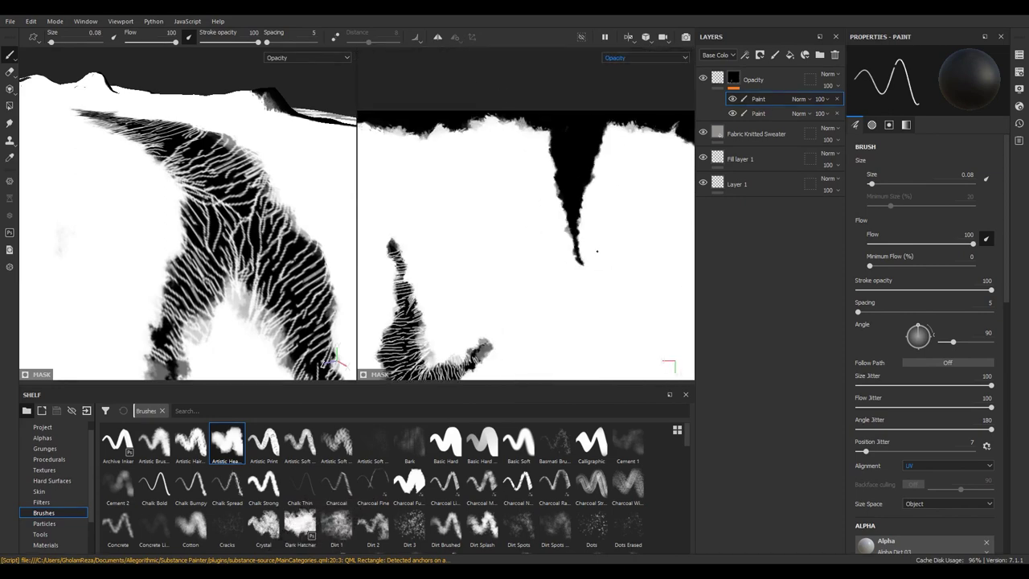
{"action": "scroll", "coordinate": [598, 261], "scroll_direction": "up", "scroll_amount": 1}
{"action": "scroll", "coordinate": [613, 335], "scroll_direction": "up", "scroll_amount": 1}
{"action": "scroll", "coordinate": [593, 257], "scroll_direction": "up", "scroll_amount": 2}
{"action": "scroll", "coordinate": [579, 217], "scroll_direction": "up", "scroll_amount": 1}
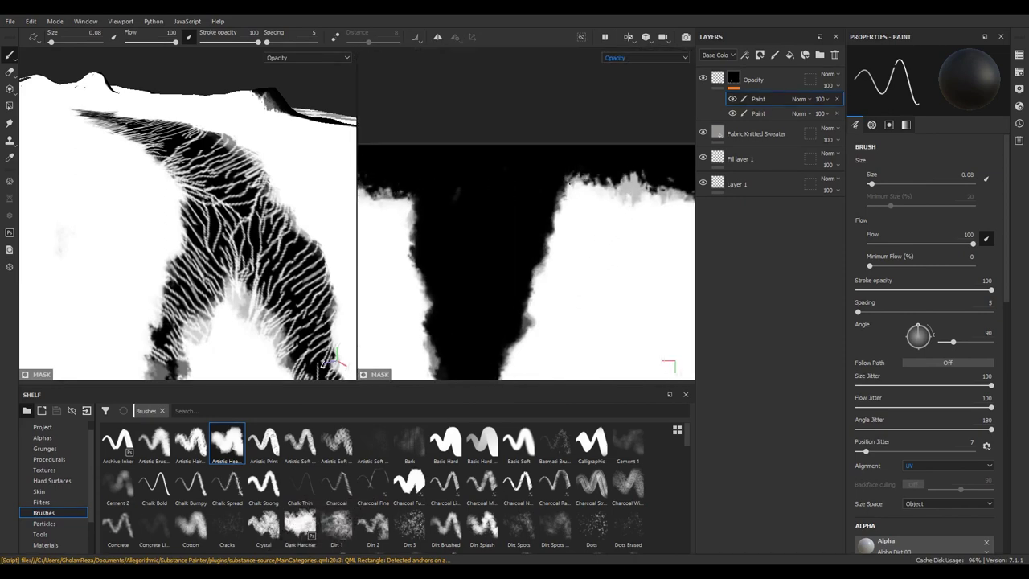
Paint curved and thin white strands across the black drip, working down to its lower part
{"action": "left_click_drag", "start_coordinate": [542, 166], "coordinate": [569, 195]}
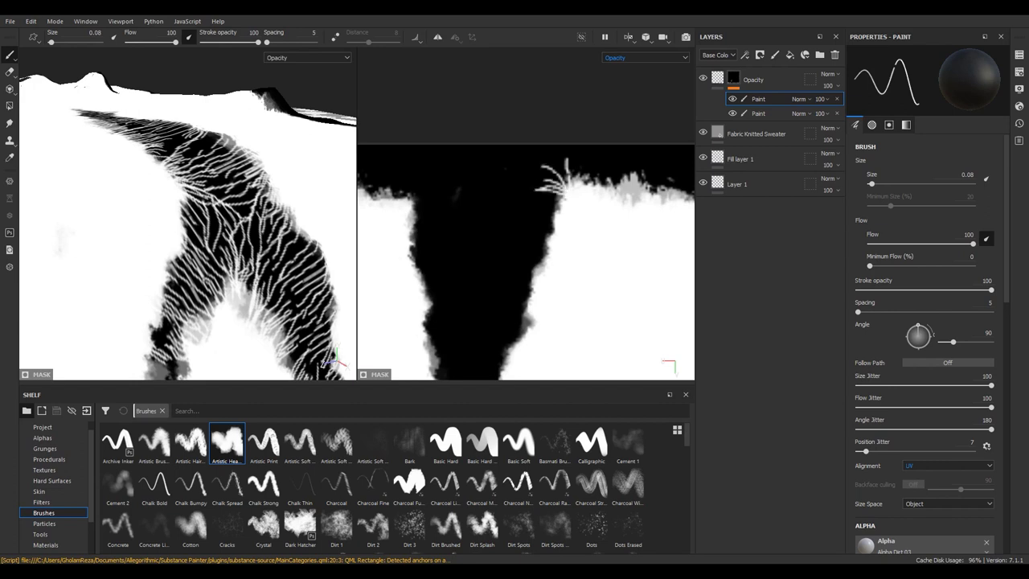
{"action": "mouse_move", "coordinate": [558, 196]}
{"action": "left_mouse_down"}
{"action": "mouse_move", "coordinate": [491, 201]}
{"action": "mouse_move", "coordinate": [526, 216]}
{"action": "mouse_move", "coordinate": [504, 236]}
{"action": "mouse_move", "coordinate": [512, 241]}
{"action": "mouse_move", "coordinate": [454, 260]}
{"action": "mouse_move", "coordinate": [489, 256]}
{"action": "left_mouse_up"}
{"action": "left_click_drag", "start_coordinate": [422, 271], "coordinate": [509, 259]}
{"action": "mouse_move", "coordinate": [415, 280]}
{"action": "left_mouse_down"}
{"action": "mouse_move", "coordinate": [509, 265]}
{"action": "mouse_move", "coordinate": [460, 278]}
{"action": "mouse_move", "coordinate": [528, 275]}
{"action": "left_mouse_up"}
{"action": "mouse_move", "coordinate": [460, 297]}
{"action": "left_mouse_down"}
{"action": "mouse_move", "coordinate": [534, 287]}
{"action": "mouse_move", "coordinate": [424, 313]}
{"action": "mouse_move", "coordinate": [523, 315]}
{"action": "mouse_move", "coordinate": [539, 336]}
{"action": "left_mouse_up"}
{"action": "middle_click_drag", "start_coordinate": [426, 346], "coordinate": [466, 266]}
{"action": "mouse_move", "coordinate": [466, 265]}
{"action": "left_mouse_down"}
{"action": "mouse_move", "coordinate": [521, 259]}
{"action": "mouse_move", "coordinate": [521, 274]}
{"action": "mouse_move", "coordinate": [479, 288]}
{"action": "mouse_move", "coordinate": [529, 289]}
{"action": "left_mouse_up"}
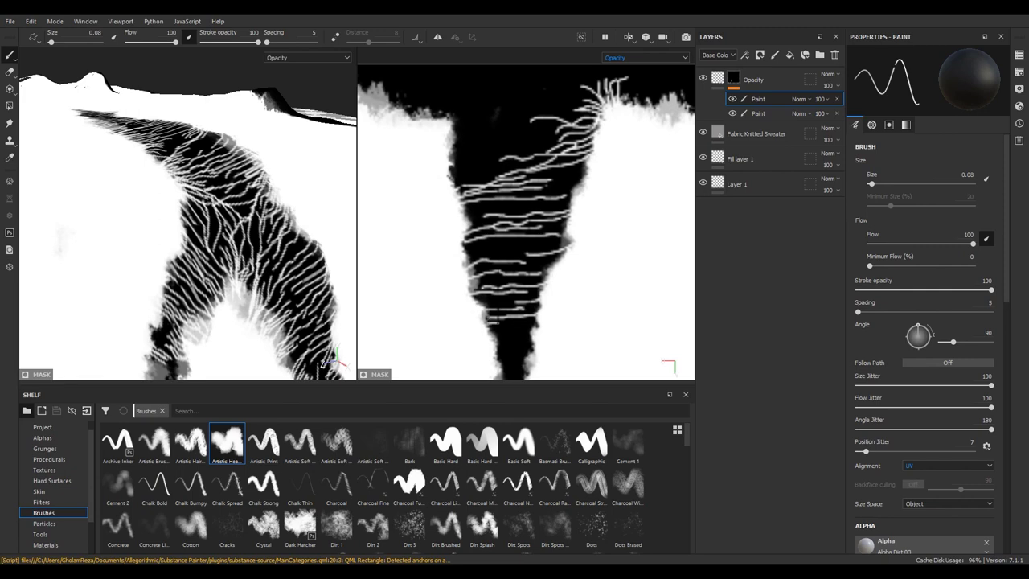
{"action": "middle_click_drag", "start_coordinate": [504, 344], "coordinate": [496, 270]}
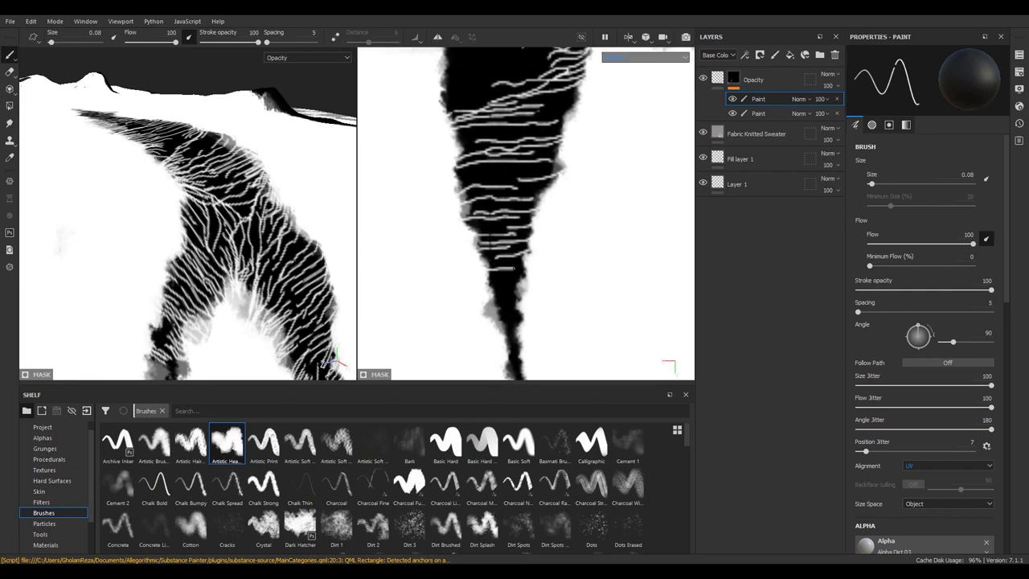
{"action": "left_click_drag", "start_coordinate": [486, 302], "coordinate": [524, 314]}
{"action": "left_click_drag", "start_coordinate": [526, 320], "coordinate": [493, 321]}
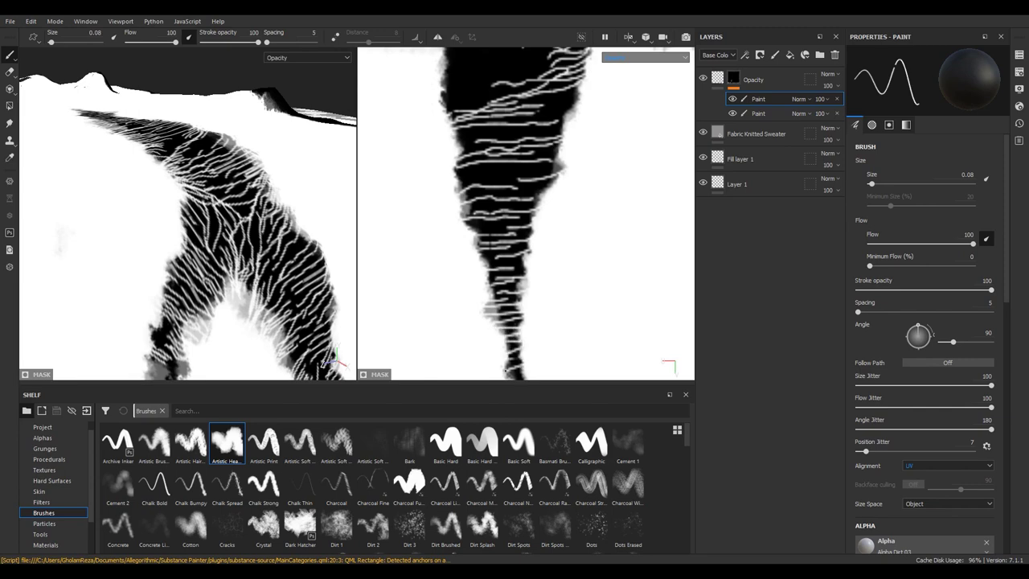
Reframe the whole drip and add hair strands across its upper edge and further down
{"action": "middle_click_drag", "start_coordinate": [531, 339], "coordinate": [510, 258]}
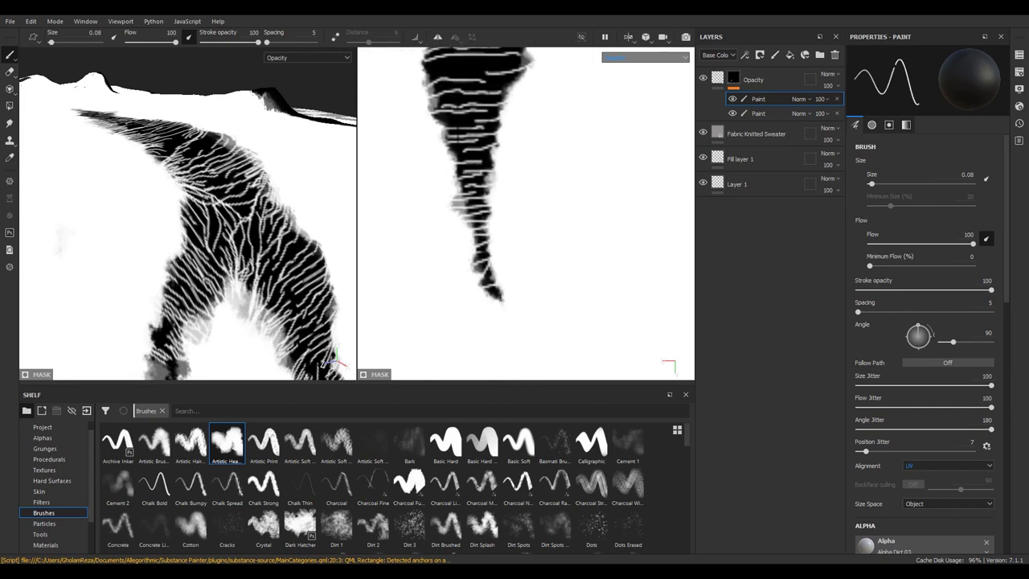
{"action": "middle_click_drag", "start_coordinate": [499, 299], "coordinate": [501, 362]}
{"action": "scroll", "coordinate": [501, 362], "scroll_direction": "up", "scroll_amount": 2}
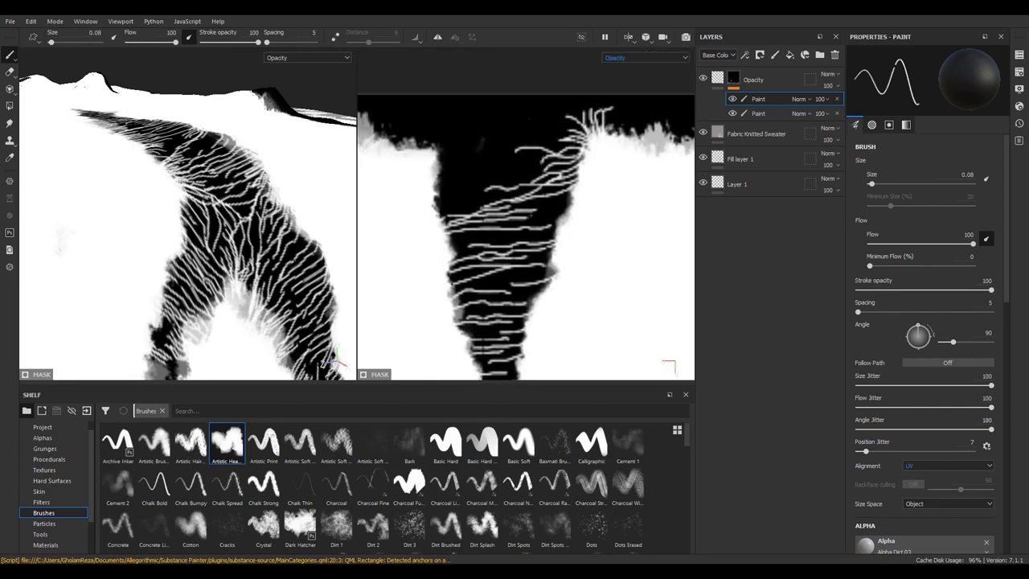
{"action": "scroll", "coordinate": [422, 281], "scroll_direction": "up", "scroll_amount": 2}
{"action": "scroll", "coordinate": [420, 279], "scroll_direction": "up", "scroll_amount": 1}
{"action": "mouse_move", "coordinate": [422, 242]}
{"action": "left_mouse_down"}
{"action": "mouse_move", "coordinate": [441, 203]}
{"action": "mouse_move", "coordinate": [481, 227]}
{"action": "mouse_move", "coordinate": [438, 183]}
{"action": "mouse_move", "coordinate": [486, 201]}
{"action": "left_mouse_up"}
{"action": "mouse_move", "coordinate": [432, 232]}
{"action": "left_mouse_down"}
{"action": "mouse_move", "coordinate": [534, 208]}
{"action": "mouse_move", "coordinate": [537, 182]}
{"action": "left_mouse_up"}
{"action": "left_click_drag", "start_coordinate": [423, 241], "coordinate": [500, 237]}
{"action": "left_click_drag", "start_coordinate": [422, 269], "coordinate": [490, 249]}
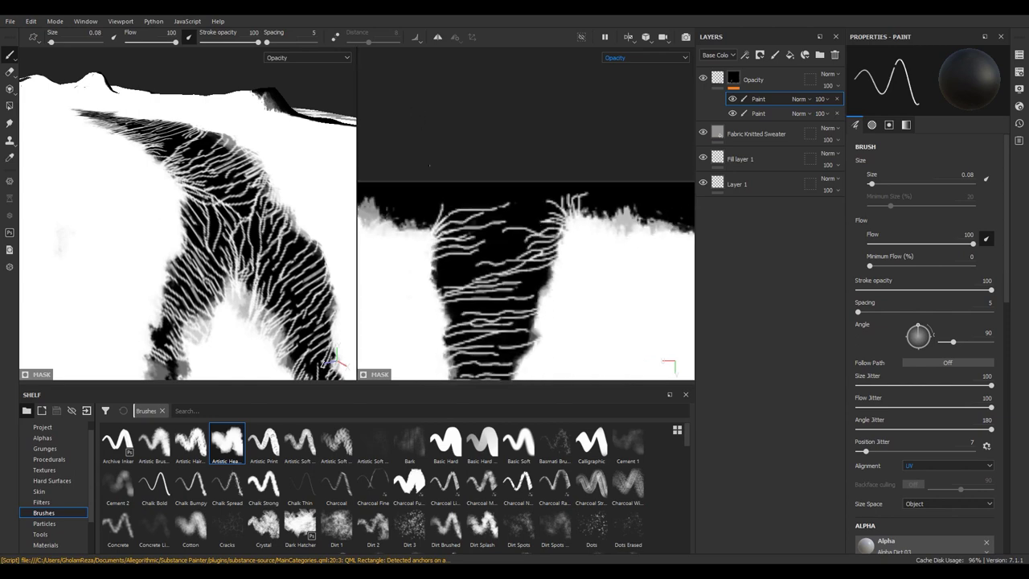
Zoom in and add thin threads into the mask edge plus wavy loose threads across the upper fur
{"action": "middle_click_drag", "start_coordinate": [426, 239], "coordinate": [522, 233]}
{"action": "scroll", "coordinate": [522, 233], "scroll_direction": "up", "scroll_amount": 5}
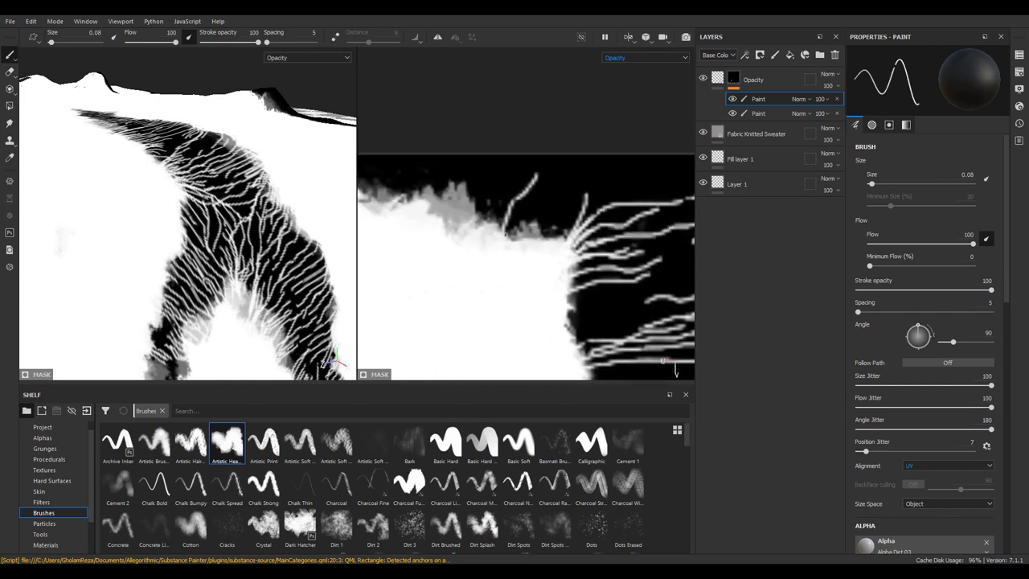
{"action": "mouse_move", "coordinate": [493, 231]}
{"action": "left_mouse_down"}
{"action": "mouse_move", "coordinate": [508, 185]}
{"action": "mouse_move", "coordinate": [500, 195]}
{"action": "mouse_move", "coordinate": [449, 161]}
{"action": "left_mouse_up"}
{"action": "mouse_move", "coordinate": [460, 227]}
{"action": "left_mouse_down"}
{"action": "mouse_move", "coordinate": [441, 182]}
{"action": "mouse_move", "coordinate": [394, 164]}
{"action": "left_mouse_up"}
{"action": "middle_click_drag", "start_coordinate": [482, 241], "coordinate": [603, 266]}
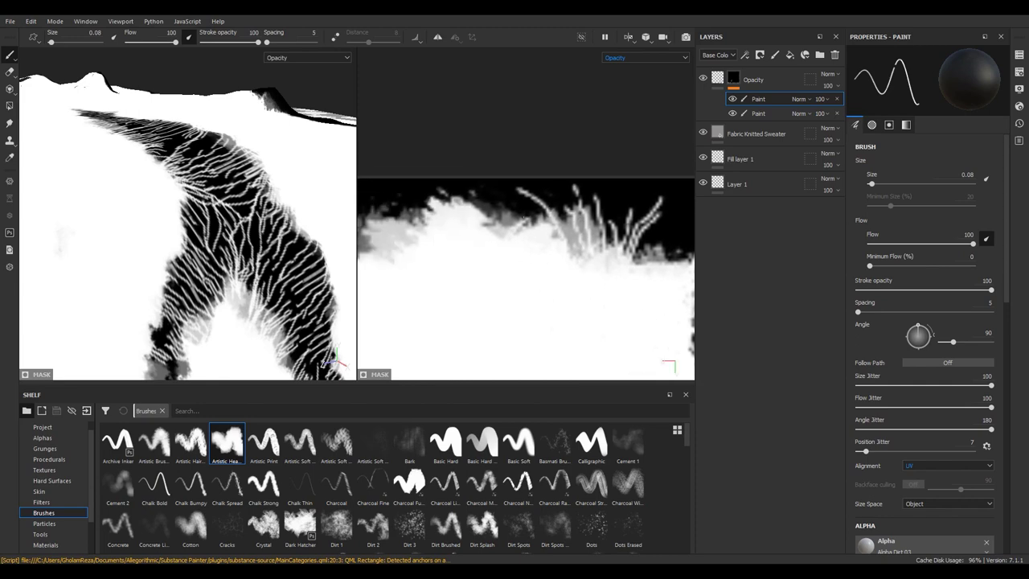
{"action": "middle_click_drag", "start_coordinate": [483, 233], "coordinate": [507, 238]}
{"action": "left_click_drag", "start_coordinate": [507, 208], "coordinate": [372, 223]}
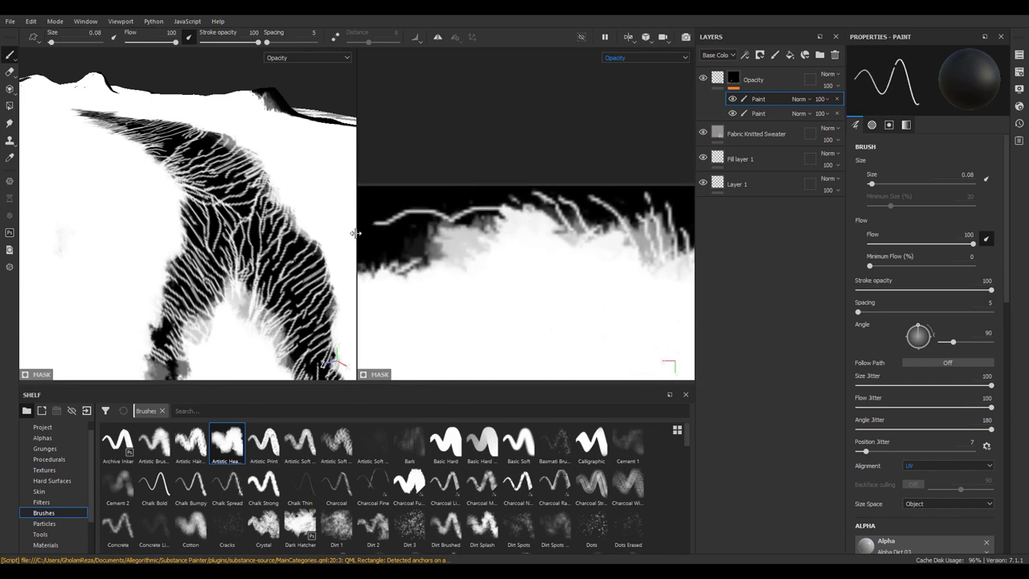
{"action": "scroll", "coordinate": [483, 233], "scroll_direction": "up", "scroll_amount": 1}
{"action": "mouse_move", "coordinate": [582, 218]}
{"action": "left_mouse_down"}
{"action": "mouse_move", "coordinate": [386, 258]}
{"action": "mouse_move", "coordinate": [455, 256]}
{"action": "left_mouse_up"}
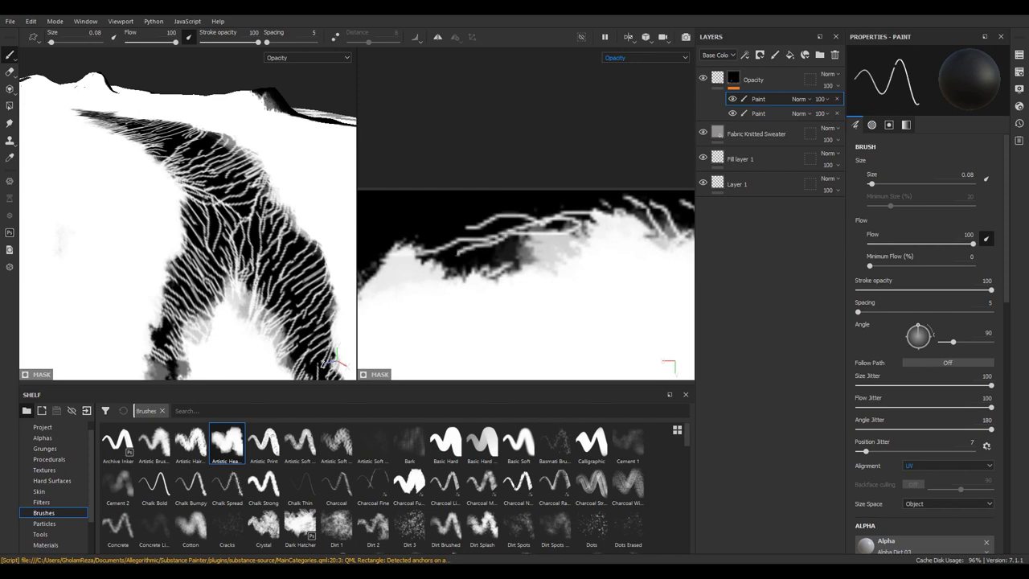
{"action": "left_click_drag", "start_coordinate": [540, 256], "coordinate": [462, 262]}
Add thin up-right threads along the neighbouring edge, then orbit the model to check the fray
{"action": "middle_click_drag", "start_coordinate": [482, 241], "coordinate": [643, 217]}
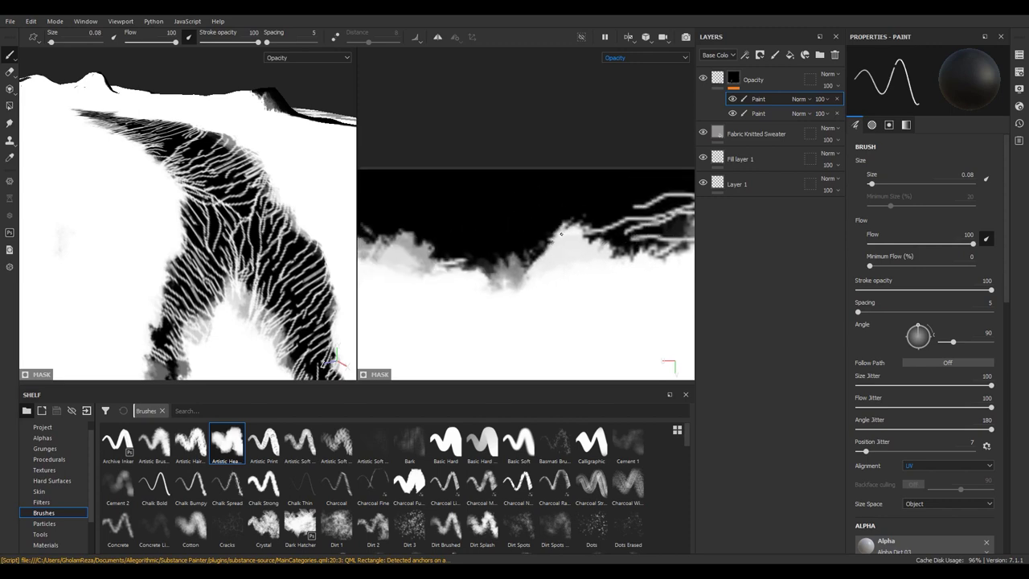
{"action": "left_click_drag", "start_coordinate": [558, 237], "coordinate": [501, 235]}
{"action": "middle_click_drag", "start_coordinate": [450, 251], "coordinate": [492, 257]}
{"action": "mouse_move", "coordinate": [447, 271]}
{"action": "left_mouse_down"}
{"action": "mouse_move", "coordinate": [513, 199]}
{"action": "mouse_move", "coordinate": [493, 251]}
{"action": "mouse_move", "coordinate": [520, 230]}
{"action": "mouse_move", "coordinate": [550, 243]}
{"action": "left_mouse_up"}
{"action": "mouse_move", "coordinate": [510, 277]}
{"action": "left_mouse_down"}
{"action": "mouse_move", "coordinate": [599, 248]}
{"action": "mouse_move", "coordinate": [519, 242]}
{"action": "left_mouse_up"}
{"action": "left_click_drag", "start_coordinate": [627, 214], "coordinate": [501, 229]}
{"action": "middle_click_drag", "start_coordinate": [445, 117], "coordinate": [444, 139]}
{"action": "mouse_move", "coordinate": [278, 213]}
{"action": "left_mouse_down", "text": "alt"}
{"action": "mouse_move", "coordinate": [213, 285]}
{"action": "mouse_move", "coordinate": [241, 209]}
{"action": "left_mouse_up", "text": "alt"}
{"action": "middle_click_drag", "start_coordinate": [490, 273], "coordinate": [487, 254]}
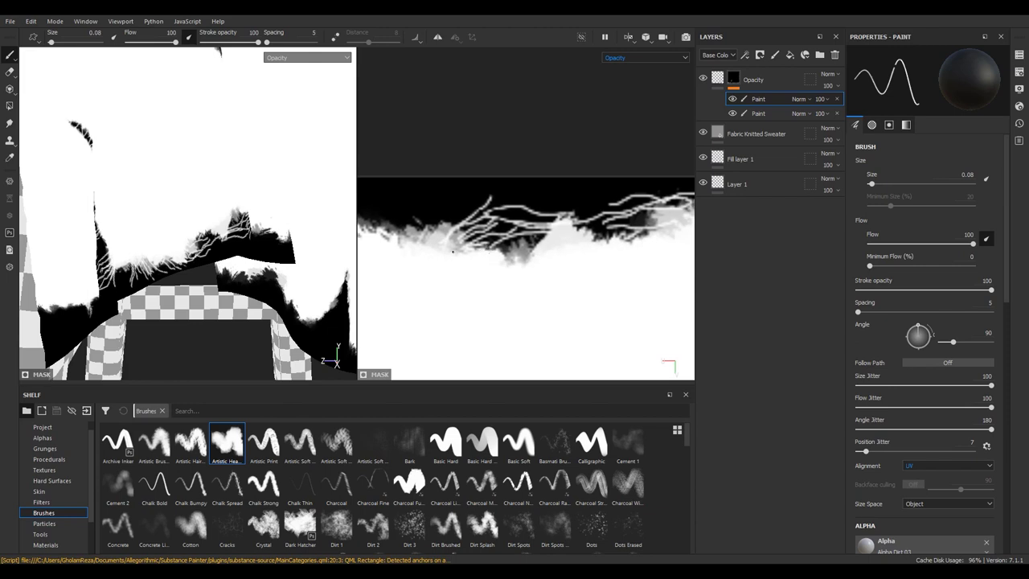
Undo the last four thread strokes on the opacity mask edge
{"action": "key", "text": "ctrl+z"}
{"action": "key", "text": "ctrl+z"}
{"action": "key", "text": "ctrl+z"}
{"action": "key", "text": "ctrl+z"}
{"action": "key", "text": "ctrl+z"}
{"action": "key", "text": "ctrl+z"}
{"action": "key", "text": "ctrl+z"}
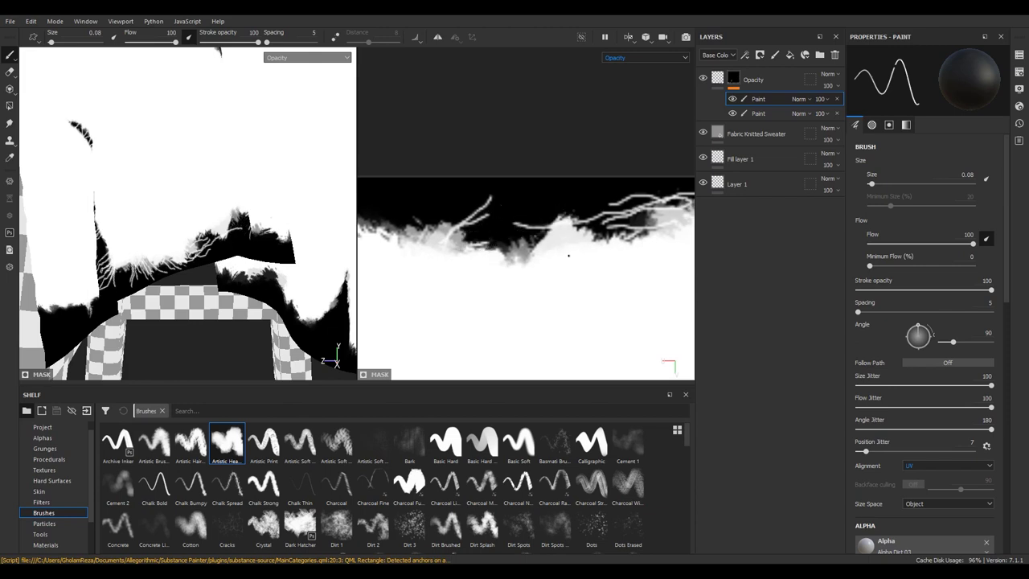
{"action": "middle_click_drag", "start_coordinate": [569, 256], "coordinate": [526, 257]}
{"action": "key", "text": "ctrl+z"}
{"action": "key", "text": "ctrl+z"}
{"action": "key", "text": "ctrl+z"}
{"action": "key", "text": "ctrl+z"}
{"action": "middle_click_drag", "start_coordinate": [466, 245], "coordinate": [530, 247]}
{"action": "key", "text": "ctrl+z"}
{"action": "key", "text": "ctrl+z"}
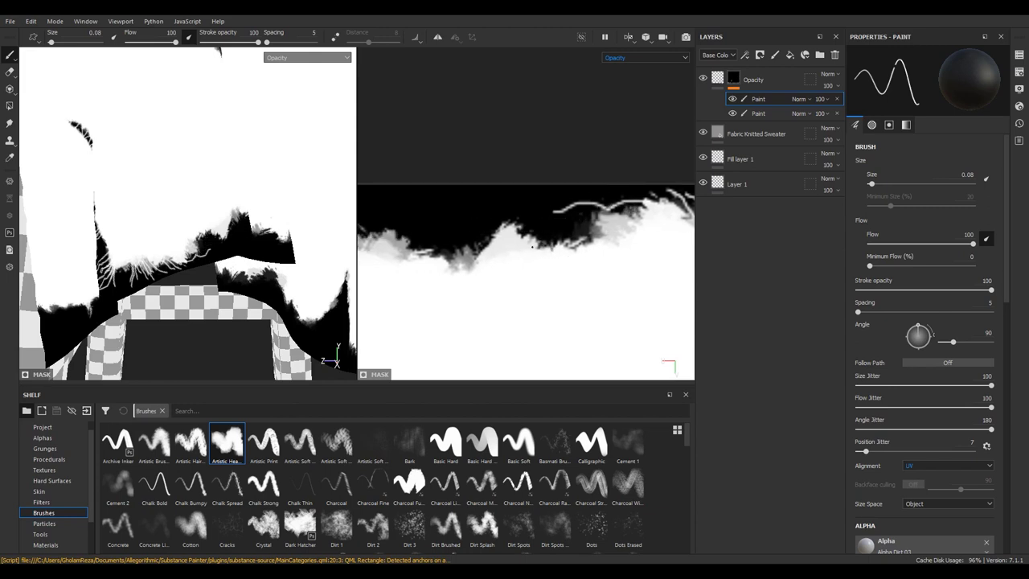
{"action": "key", "text": "ctrl+z"}
{"action": "middle_click_drag", "start_coordinate": [599, 241], "coordinate": [563, 243]}
Paint upright and curved frayed threads rising from the mask's top edge
{"action": "left_click_drag", "start_coordinate": [565, 251], "coordinate": [557, 194]}
{"action": "left_click_drag", "start_coordinate": [548, 262], "coordinate": [528, 201]}
{"action": "mouse_move", "coordinate": [550, 247]}
{"action": "left_mouse_down"}
{"action": "mouse_move", "coordinate": [548, 197]}
{"action": "mouse_move", "coordinate": [519, 207]}
{"action": "left_mouse_up"}
{"action": "left_click_drag", "start_coordinate": [537, 266], "coordinate": [503, 212]}
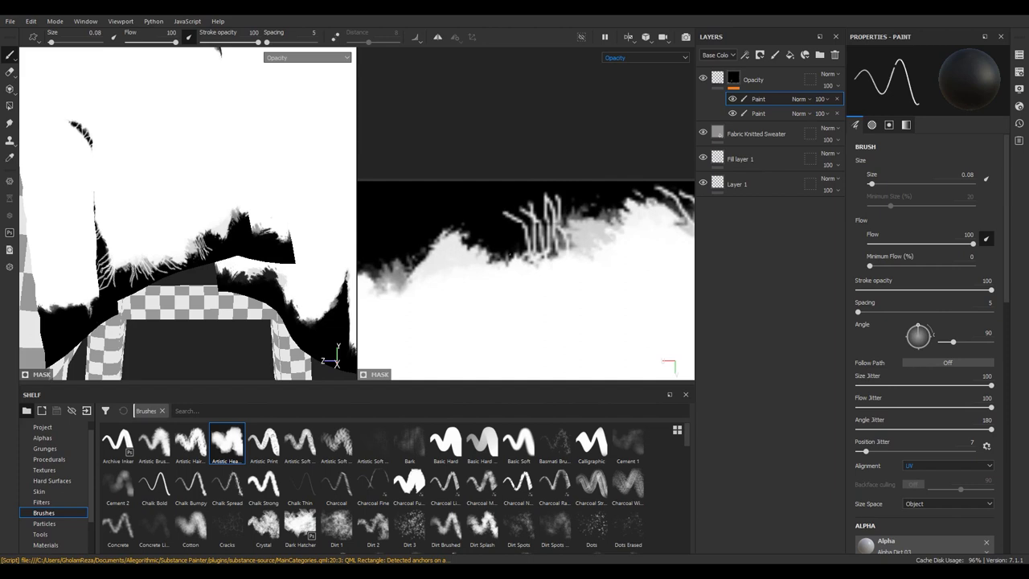
{"action": "left_click_drag", "start_coordinate": [508, 257], "coordinate": [466, 195]}
{"action": "mouse_move", "coordinate": [494, 259]}
{"action": "left_mouse_down"}
{"action": "mouse_move", "coordinate": [455, 215]}
{"action": "mouse_move", "coordinate": [451, 243]}
{"action": "mouse_move", "coordinate": [425, 206]}
{"action": "left_mouse_up"}
{"action": "left_click_drag", "start_coordinate": [436, 253], "coordinate": [415, 209]}
Paint more threads along the next stretch of edge, working rightward
{"action": "mouse_move", "coordinate": [419, 276]}
{"action": "middle_mouse_down"}
{"action": "mouse_move", "coordinate": [535, 269]}
{"action": "mouse_move", "coordinate": [591, 288]}
{"action": "middle_mouse_up"}
{"action": "left_click_drag", "start_coordinate": [492, 282], "coordinate": [544, 213]}
{"action": "mouse_move", "coordinate": [486, 278]}
{"action": "left_mouse_down"}
{"action": "mouse_move", "coordinate": [523, 215]}
{"action": "mouse_move", "coordinate": [499, 203]}
{"action": "mouse_move", "coordinate": [474, 217]}
{"action": "left_mouse_up"}
{"action": "mouse_move", "coordinate": [465, 263]}
{"action": "left_mouse_down"}
{"action": "mouse_move", "coordinate": [449, 218]}
{"action": "mouse_move", "coordinate": [498, 218]}
{"action": "left_mouse_up"}
{"action": "left_click_drag", "start_coordinate": [509, 264], "coordinate": [537, 238]}
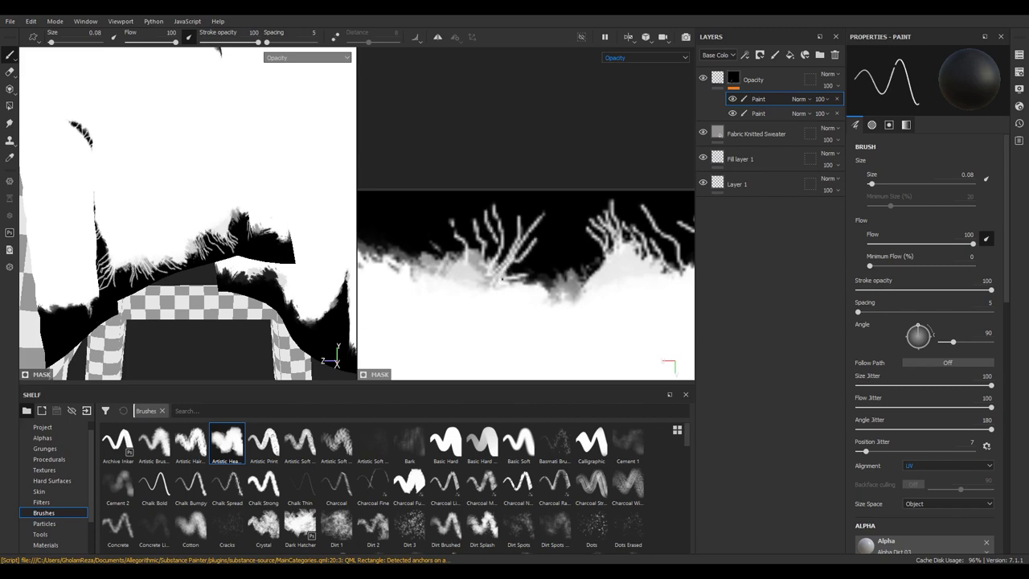
{"action": "mouse_move", "coordinate": [542, 282]}
{"action": "left_mouse_down"}
{"action": "mouse_move", "coordinate": [558, 197]}
{"action": "mouse_move", "coordinate": [568, 235]}
{"action": "left_mouse_up"}
{"action": "left_click_drag", "start_coordinate": [583, 290], "coordinate": [577, 233]}
{"action": "left_click_drag", "start_coordinate": [587, 275], "coordinate": [597, 251]}
Fill the following edge section with more upright thread strokes
{"action": "middle_click_drag", "start_coordinate": [474, 287], "coordinate": [530, 299]}
{"action": "mouse_move", "coordinate": [525, 281]}
{"action": "left_mouse_down"}
{"action": "mouse_move", "coordinate": [505, 233]}
{"action": "mouse_move", "coordinate": [484, 236]}
{"action": "left_mouse_up"}
{"action": "mouse_move", "coordinate": [487, 272]}
{"action": "left_mouse_down"}
{"action": "mouse_move", "coordinate": [477, 227]}
{"action": "mouse_move", "coordinate": [460, 228]}
{"action": "mouse_move", "coordinate": [442, 209]}
{"action": "left_mouse_up"}
{"action": "mouse_move", "coordinate": [437, 269]}
{"action": "left_mouse_down"}
{"action": "mouse_move", "coordinate": [420, 230]}
{"action": "mouse_move", "coordinate": [437, 230]}
{"action": "left_mouse_up"}
{"action": "mouse_move", "coordinate": [449, 277]}
{"action": "left_mouse_down"}
{"action": "mouse_move", "coordinate": [426, 239]}
{"action": "mouse_move", "coordinate": [452, 240]}
{"action": "left_mouse_up"}
{"action": "mouse_move", "coordinate": [468, 277]}
{"action": "left_mouse_down"}
{"action": "mouse_move", "coordinate": [457, 243]}
{"action": "mouse_move", "coordinate": [491, 230]}
{"action": "left_mouse_up"}
{"action": "left_click_drag", "start_coordinate": [510, 281], "coordinate": [517, 234]}
{"action": "left_click_drag", "start_coordinate": [550, 267], "coordinate": [546, 230]}
Paint tall threads leaning up and to the left along the edge
{"action": "middle_click_drag", "start_coordinate": [451, 292], "coordinate": [570, 263]}
{"action": "left_click_drag", "start_coordinate": [241, 225], "coordinate": [96, 217], "text": "alt"}
{"action": "scroll", "coordinate": [569, 208], "scroll_direction": "up", "scroll_amount": 1}
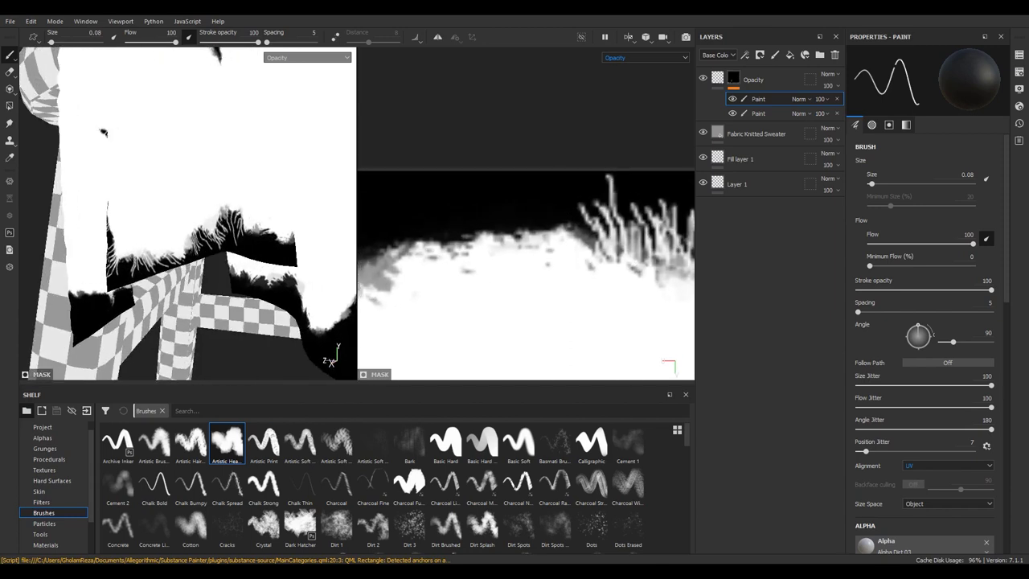
{"action": "mouse_move", "coordinate": [573, 235]}
{"action": "left_mouse_down"}
{"action": "mouse_move", "coordinate": [533, 172]}
{"action": "mouse_move", "coordinate": [521, 201]}
{"action": "left_mouse_up"}
{"action": "mouse_move", "coordinate": [532, 237]}
{"action": "left_mouse_down"}
{"action": "mouse_move", "coordinate": [492, 186]}
{"action": "mouse_move", "coordinate": [475, 201]}
{"action": "mouse_move", "coordinate": [492, 202]}
{"action": "left_mouse_up"}
{"action": "mouse_move", "coordinate": [524, 243]}
{"action": "left_mouse_down"}
{"action": "mouse_move", "coordinate": [513, 196]}
{"action": "mouse_move", "coordinate": [473, 221]}
{"action": "mouse_move", "coordinate": [434, 205]}
{"action": "left_mouse_up"}
{"action": "left_click_drag", "start_coordinate": [466, 247], "coordinate": [439, 173]}
{"action": "mouse_move", "coordinate": [440, 248]}
{"action": "left_mouse_down"}
{"action": "mouse_move", "coordinate": [451, 218]}
{"action": "mouse_move", "coordinate": [434, 191]}
{"action": "left_mouse_up"}
Add more threads on the left part of this edge stretch
{"action": "middle_click_drag", "start_coordinate": [450, 209], "coordinate": [483, 215]}
{"action": "left_click_drag", "start_coordinate": [507, 251], "coordinate": [476, 204]}
{"action": "mouse_move", "coordinate": [476, 275]}
{"action": "left_mouse_down"}
{"action": "mouse_move", "coordinate": [462, 210]}
{"action": "mouse_move", "coordinate": [450, 222]}
{"action": "mouse_move", "coordinate": [444, 201]}
{"action": "left_mouse_up"}
{"action": "left_click_drag", "start_coordinate": [450, 284], "coordinate": [419, 193]}
{"action": "left_click_drag", "start_coordinate": [422, 296], "coordinate": [410, 234]}
{"action": "left_click_drag", "start_coordinate": [414, 235], "coordinate": [398, 190]}
{"action": "middle_click_drag", "start_coordinate": [442, 234], "coordinate": [483, 245]}
{"action": "left_click_drag", "start_coordinate": [495, 307], "coordinate": [490, 268]}
Thicken the white fringe with threads across to the right end
{"action": "left_click_drag", "start_coordinate": [492, 272], "coordinate": [481, 222]}
{"action": "left_click_drag", "start_coordinate": [486, 301], "coordinate": [455, 207]}
{"action": "left_click_drag", "start_coordinate": [465, 265], "coordinate": [444, 217]}
{"action": "mouse_move", "coordinate": [462, 288]}
{"action": "left_mouse_down"}
{"action": "mouse_move", "coordinate": [453, 227]}
{"action": "mouse_move", "coordinate": [505, 219]}
{"action": "left_mouse_up"}
{"action": "left_click_drag", "start_coordinate": [514, 286], "coordinate": [528, 211]}
{"action": "left_click_drag", "start_coordinate": [536, 282], "coordinate": [541, 198]}
{"action": "left_click_drag", "start_coordinate": [581, 269], "coordinate": [568, 203]}
{"action": "left_click_drag", "start_coordinate": [599, 269], "coordinate": [607, 204]}
{"action": "scroll", "coordinate": [474, 84], "scroll_direction": "down", "scroll_amount": 3}
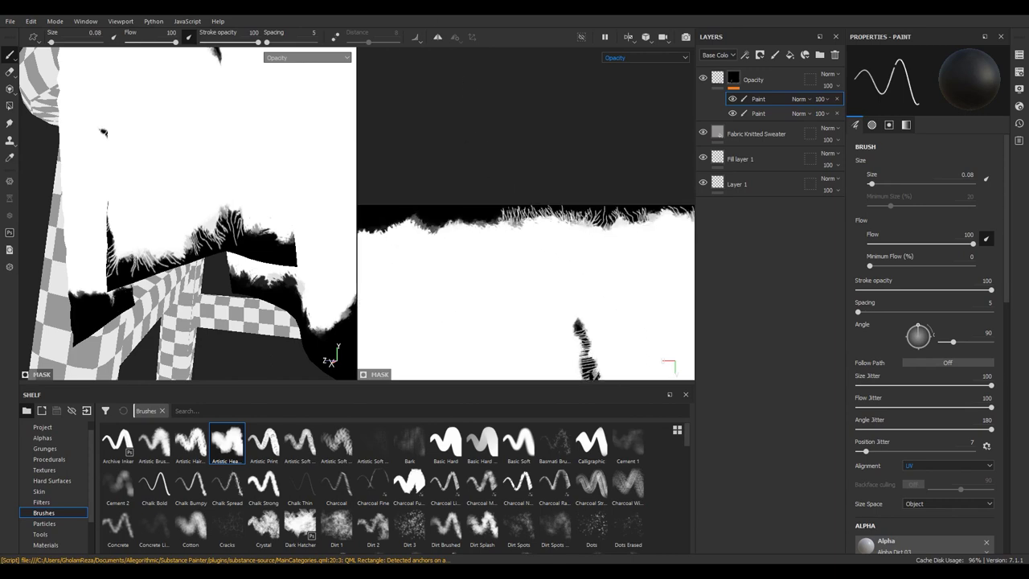
Zoom onto another edge stretch and paint thin threads reaching up and right
{"action": "mouse_move", "coordinate": [103, 132]}
{"action": "left_mouse_down", "text": "alt"}
{"action": "mouse_move", "coordinate": [230, 179]}
{"action": "mouse_move", "coordinate": [170, 180]}
{"action": "mouse_move", "coordinate": [254, 165]}
{"action": "left_mouse_up", "text": "alt"}
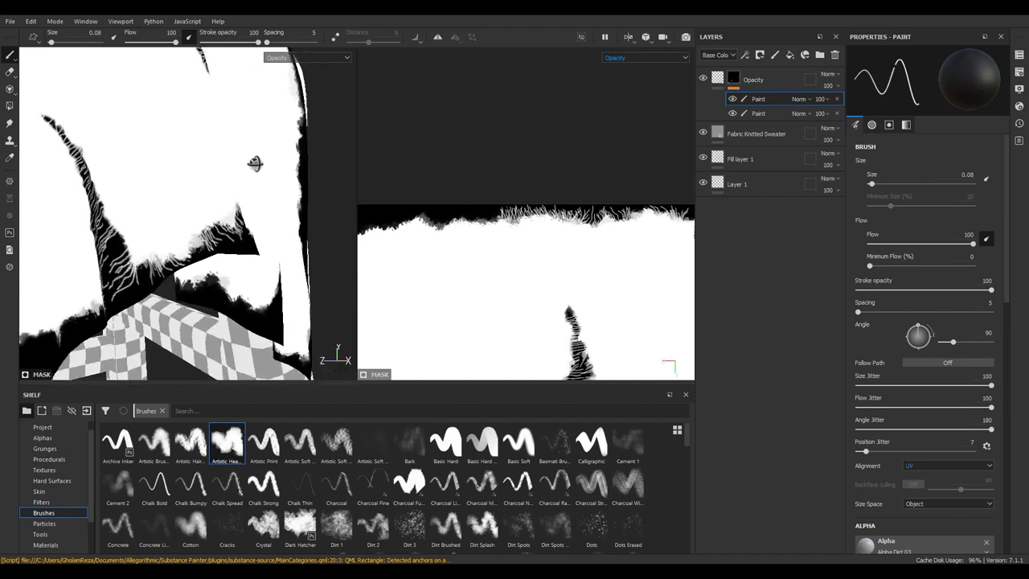
{"action": "scroll", "coordinate": [590, 298], "scroll_direction": "up", "scroll_amount": 2}
{"action": "scroll", "coordinate": [619, 340], "scroll_direction": "up", "scroll_amount": 2}
{"action": "scroll", "coordinate": [620, 339], "scroll_direction": "up", "scroll_amount": 2}
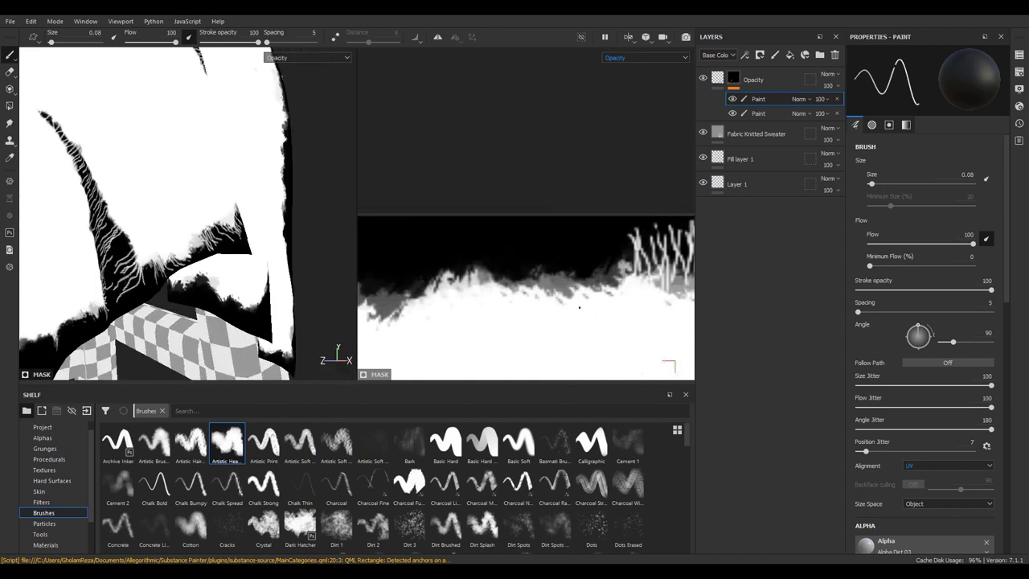
{"action": "left_click_drag", "start_coordinate": [506, 283], "coordinate": [516, 251]}
{"action": "left_click_drag", "start_coordinate": [504, 288], "coordinate": [541, 235]}
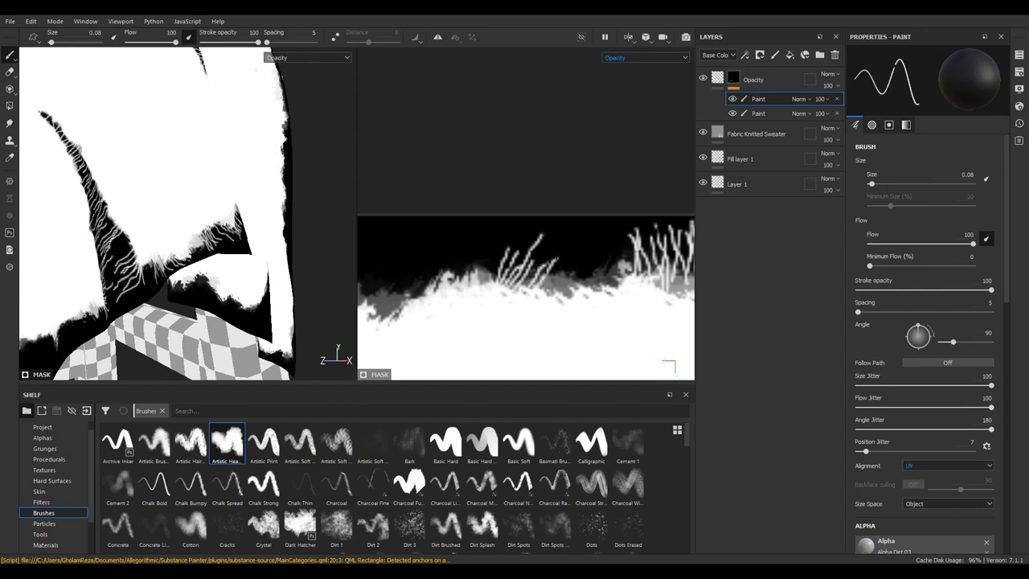
{"action": "mouse_move", "coordinate": [579, 291]}
{"action": "left_mouse_down"}
{"action": "mouse_move", "coordinate": [590, 252]}
{"action": "mouse_move", "coordinate": [626, 238]}
{"action": "left_mouse_up"}
{"action": "left_click_drag", "start_coordinate": [628, 276], "coordinate": [632, 235]}
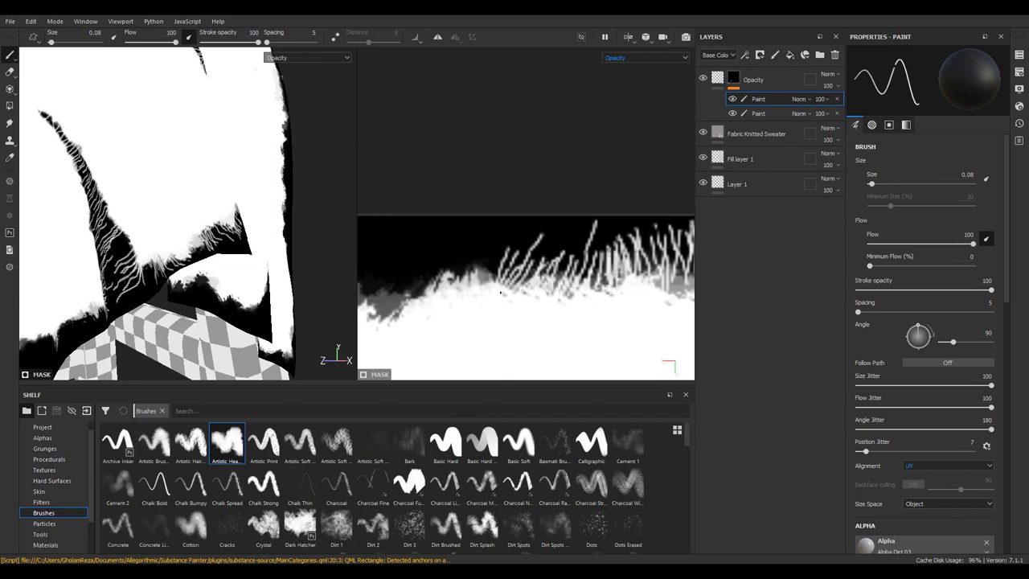
Paint a zigzag, a long up-left thread and thin threads further right
{"action": "mouse_move", "coordinate": [477, 278]}
{"action": "middle_mouse_down"}
{"action": "mouse_move", "coordinate": [536, 273]}
{"action": "mouse_move", "coordinate": [542, 283]}
{"action": "middle_mouse_up"}
{"action": "mouse_move", "coordinate": [547, 273]}
{"action": "left_mouse_down"}
{"action": "mouse_move", "coordinate": [462, 241]}
{"action": "mouse_move", "coordinate": [529, 288]}
{"action": "mouse_move", "coordinate": [457, 248]}
{"action": "left_mouse_up"}
{"action": "left_click_drag", "start_coordinate": [532, 300], "coordinate": [425, 256]}
{"action": "mouse_move", "coordinate": [565, 280]}
{"action": "left_mouse_down"}
{"action": "mouse_move", "coordinate": [580, 239]}
{"action": "mouse_move", "coordinate": [608, 226]}
{"action": "left_mouse_up"}
{"action": "mouse_move", "coordinate": [600, 274]}
{"action": "left_mouse_down"}
{"action": "mouse_move", "coordinate": [626, 222]}
{"action": "mouse_move", "coordinate": [596, 214]}
{"action": "left_mouse_up"}
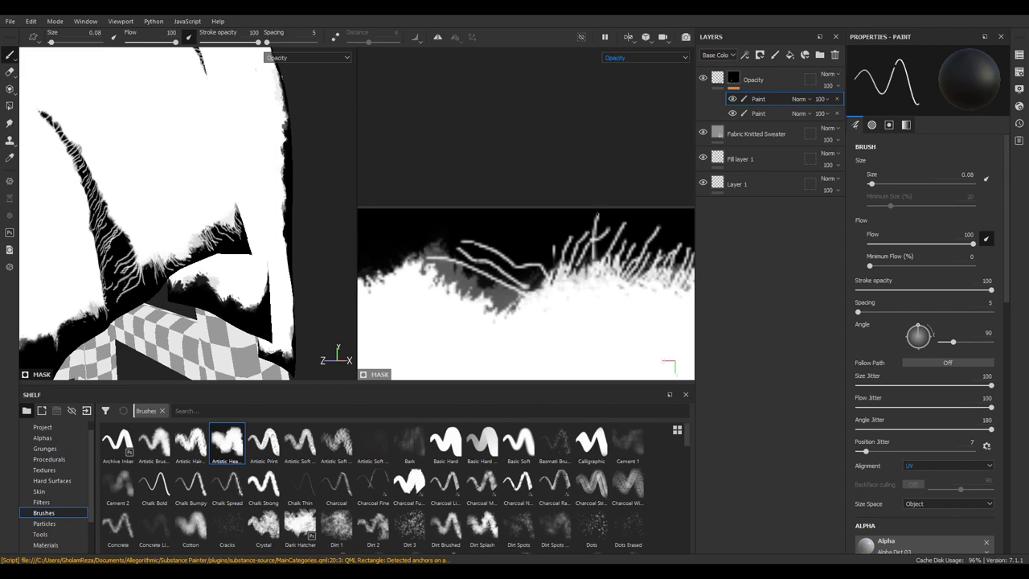
Paint thin upright threads along the next stretch of edge
{"action": "middle_click_drag", "start_coordinate": [389, 280], "coordinate": [549, 249]}
{"action": "left_click_drag", "start_coordinate": [523, 246], "coordinate": [521, 195]}
{"action": "mouse_move", "coordinate": [530, 246]}
{"action": "left_mouse_down"}
{"action": "mouse_move", "coordinate": [539, 209]}
{"action": "mouse_move", "coordinate": [551, 203]}
{"action": "left_mouse_up"}
{"action": "left_click_drag", "start_coordinate": [555, 242], "coordinate": [563, 201]}
{"action": "left_click_drag", "start_coordinate": [589, 233], "coordinate": [592, 198]}
{"action": "left_click_drag", "start_coordinate": [602, 236], "coordinate": [604, 201]}
{"action": "left_click_drag", "start_coordinate": [525, 248], "coordinate": [530, 219]}
{"action": "mouse_move", "coordinate": [513, 253]}
{"action": "left_mouse_down"}
{"action": "mouse_move", "coordinate": [519, 228]}
{"action": "mouse_move", "coordinate": [502, 214]}
{"action": "mouse_move", "coordinate": [513, 207]}
{"action": "left_mouse_up"}
Add thin threads sloping up-left on the left side of the edge
{"action": "mouse_move", "coordinate": [507, 256]}
{"action": "left_mouse_down"}
{"action": "mouse_move", "coordinate": [494, 212]}
{"action": "mouse_move", "coordinate": [464, 198]}
{"action": "left_mouse_up"}
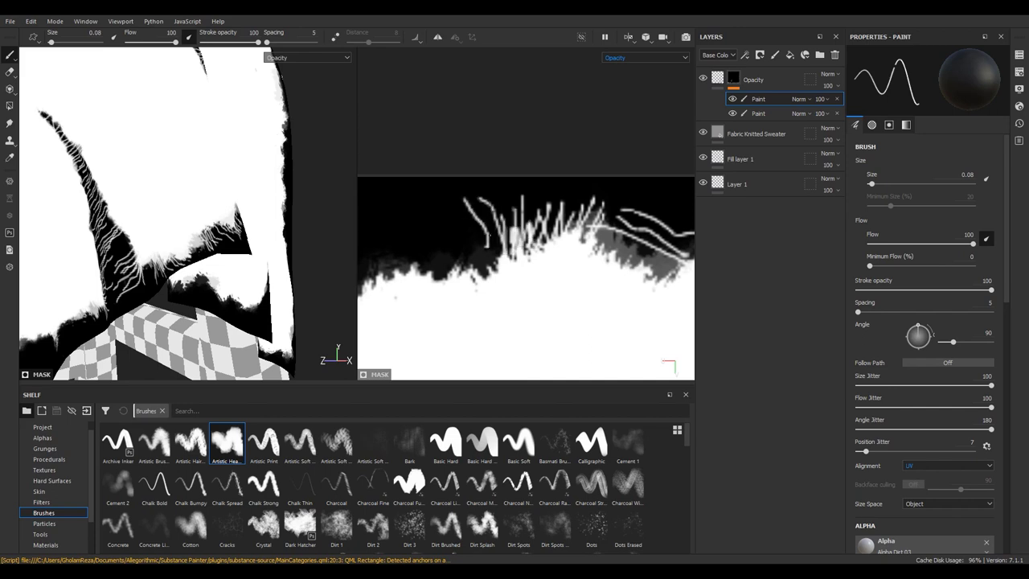
{"action": "left_click_drag", "start_coordinate": [498, 274], "coordinate": [453, 218]}
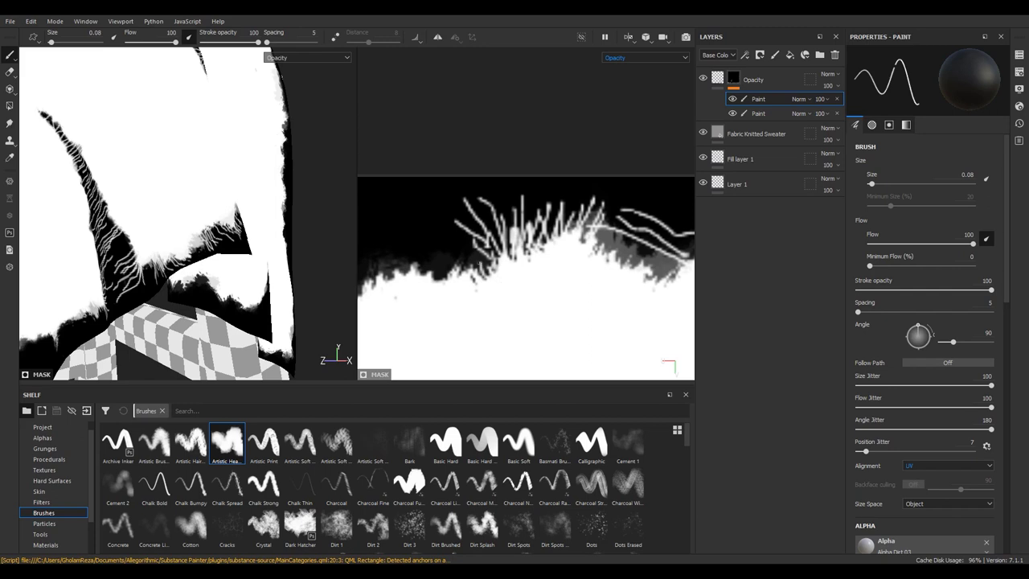
{"action": "left_click_drag", "start_coordinate": [423, 267], "coordinate": [394, 198]}
{"action": "left_click_drag", "start_coordinate": [439, 283], "coordinate": [418, 230]}
{"action": "left_click_drag", "start_coordinate": [426, 275], "coordinate": [414, 228]}
{"action": "mouse_move", "coordinate": [442, 279]}
{"action": "left_mouse_down"}
{"action": "mouse_move", "coordinate": [431, 227]}
{"action": "mouse_move", "coordinate": [456, 237]}
{"action": "left_mouse_up"}
Paint two long wavy horizontal threads crossed by upright strands
{"action": "mouse_move", "coordinate": [466, 285]}
{"action": "middle_mouse_down"}
{"action": "mouse_move", "coordinate": [561, 283]}
{"action": "mouse_move", "coordinate": [623, 310]}
{"action": "middle_mouse_up"}
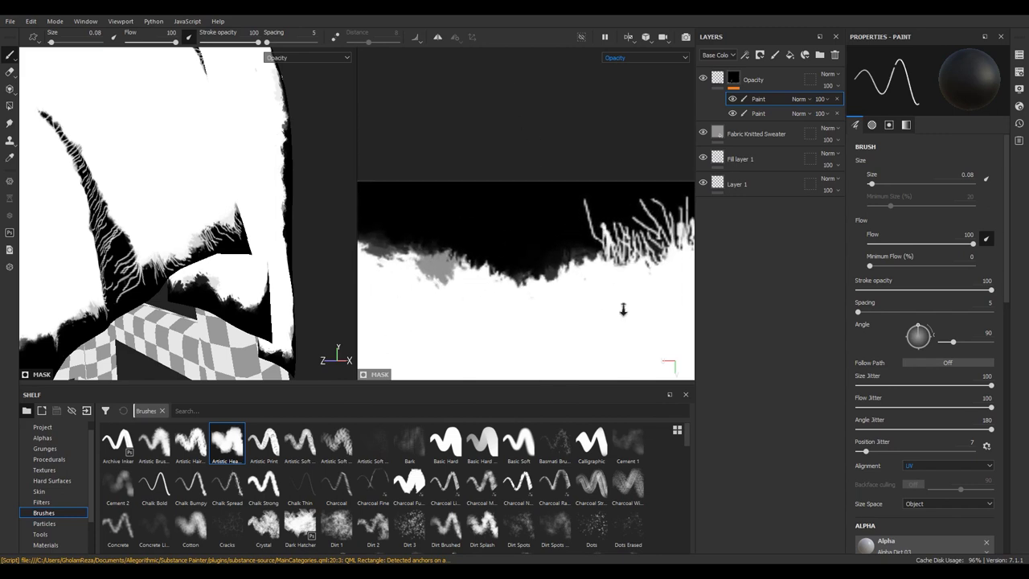
{"action": "scroll", "coordinate": [624, 310], "scroll_direction": "up", "scroll_amount": 1}
{"action": "mouse_move", "coordinate": [605, 233]}
{"action": "left_mouse_down"}
{"action": "mouse_move", "coordinate": [398, 255]}
{"action": "mouse_move", "coordinate": [619, 235]}
{"action": "left_mouse_up"}
{"action": "mouse_move", "coordinate": [495, 296]}
{"action": "left_mouse_down"}
{"action": "mouse_move", "coordinate": [489, 226]}
{"action": "mouse_move", "coordinate": [474, 290]}
{"action": "left_mouse_up"}
{"action": "mouse_move", "coordinate": [473, 233]}
{"action": "left_mouse_down"}
{"action": "mouse_move", "coordinate": [481, 282]}
{"action": "mouse_move", "coordinate": [486, 233]}
{"action": "left_mouse_up"}
{"action": "mouse_move", "coordinate": [498, 292]}
{"action": "left_mouse_down"}
{"action": "mouse_move", "coordinate": [505, 226]}
{"action": "mouse_move", "coordinate": [539, 224]}
{"action": "left_mouse_up"}
{"action": "left_click_drag", "start_coordinate": [550, 279], "coordinate": [584, 203]}
Orbit the model to check the painted threads and frame a tuft
{"action": "scroll", "coordinate": [531, 257], "scroll_direction": "down", "scroll_amount": 2}
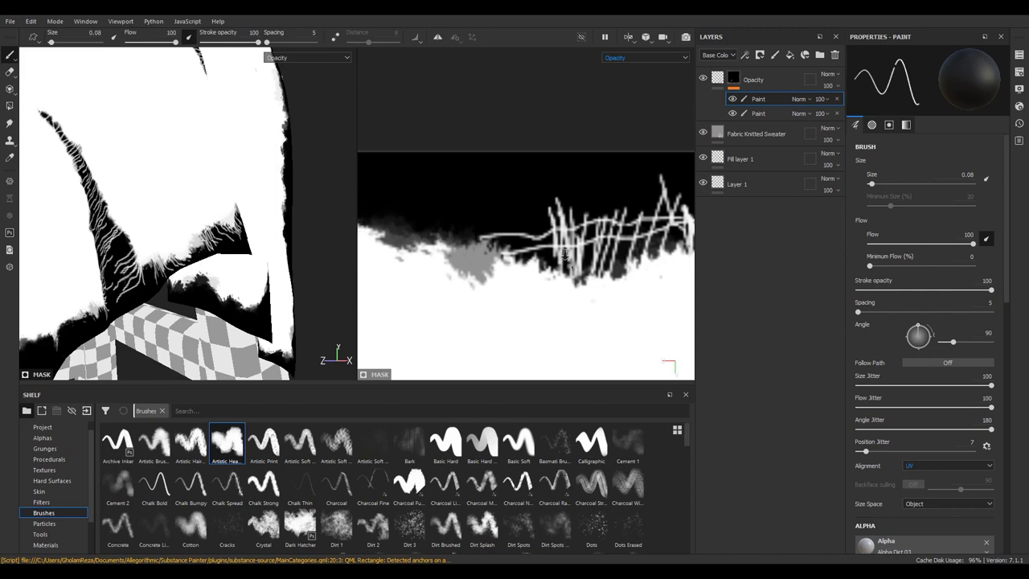
{"action": "scroll", "coordinate": [531, 257], "scroll_direction": "down", "scroll_amount": 3}
{"action": "scroll", "coordinate": [530, 257], "scroll_direction": "down", "scroll_amount": 2}
{"action": "mouse_move", "coordinate": [185, 193]}
{"action": "left_mouse_down", "text": "alt"}
{"action": "mouse_move", "coordinate": [51, 195]}
{"action": "mouse_move", "coordinate": [9, 172]}
{"action": "mouse_move", "coordinate": [32, 149]}
{"action": "mouse_move", "coordinate": [143, 118]}
{"action": "mouse_move", "coordinate": [310, 96]}
{"action": "mouse_move", "coordinate": [238, 143]}
{"action": "mouse_move", "coordinate": [85, 211]}
{"action": "left_mouse_up", "text": "alt"}
{"action": "mouse_move", "coordinate": [659, 338]}
{"action": "middle_mouse_down"}
{"action": "mouse_move", "coordinate": [587, 322]}
{"action": "mouse_move", "coordinate": [563, 274]}
{"action": "middle_mouse_up"}
{"action": "middle_click_drag", "start_coordinate": [480, 238], "coordinate": [491, 266]}
{"action": "scroll", "coordinate": [491, 267], "scroll_direction": "up", "scroll_amount": 2}
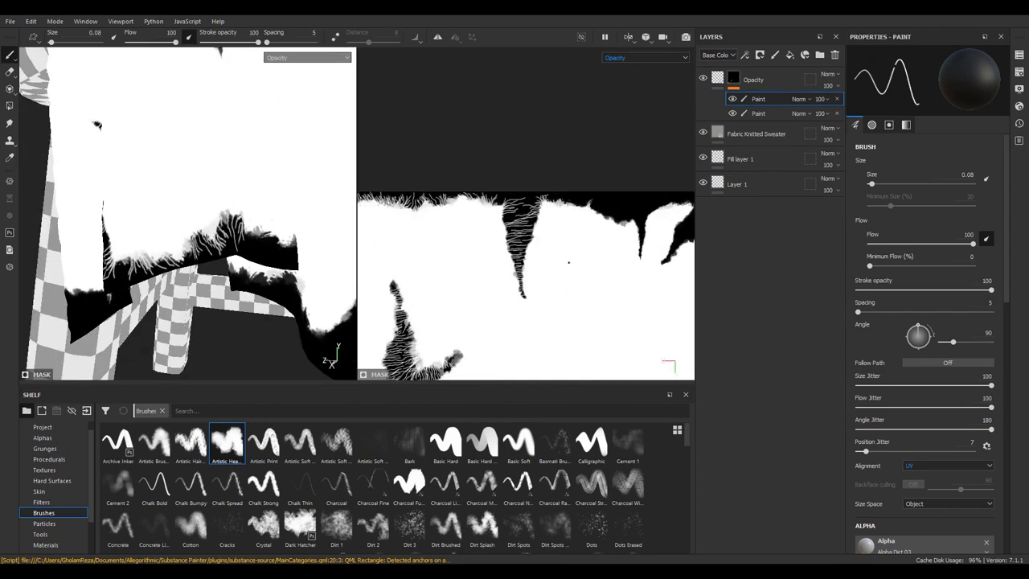
Paint a curved thread strand at the tuft of the opacity mask
{"action": "scroll", "coordinate": [492, 267], "scroll_direction": "up", "scroll_amount": 2}
{"action": "scroll", "coordinate": [492, 266], "scroll_direction": "up", "scroll_amount": 2}
{"action": "scroll", "coordinate": [522, 238], "scroll_direction": "up", "scroll_amount": 2}
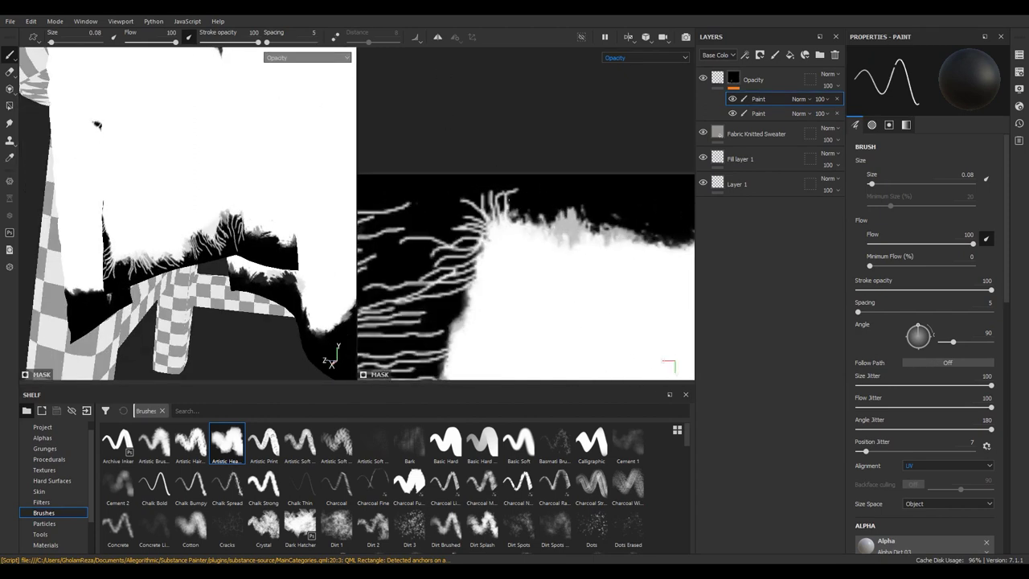
{"action": "left_click_drag", "start_coordinate": [511, 214], "coordinate": [538, 184]}
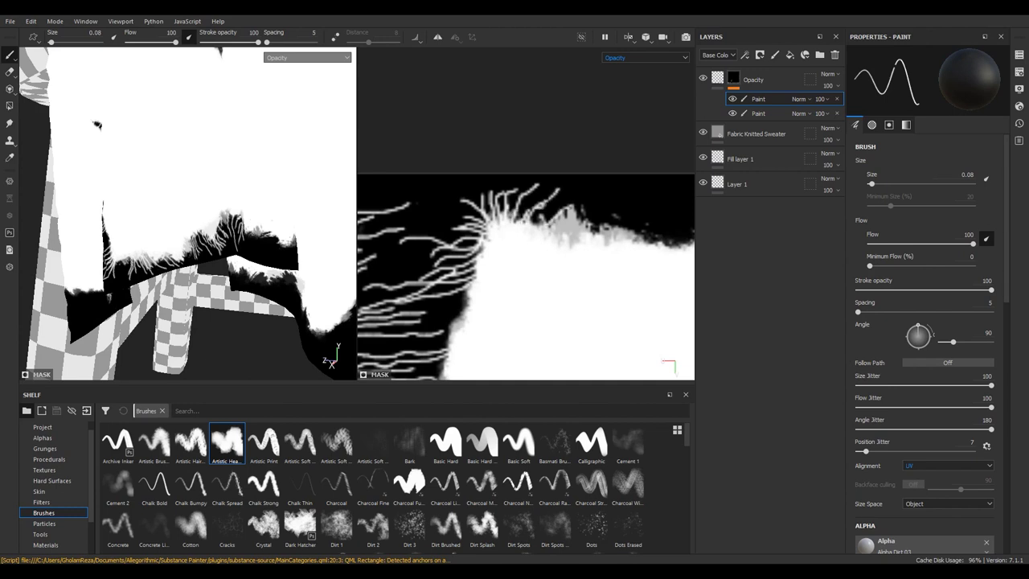
Reduce the hair-strand brush size to 0.05
{"action": "scroll", "coordinate": [474, 197], "scroll_direction": "down", "scroll_amount": 2}
{"action": "scroll", "coordinate": [467, 196], "scroll_direction": "down", "scroll_amount": 2}
{"action": "scroll", "coordinate": [478, 196], "scroll_direction": "down", "scroll_amount": 2}
{"action": "scroll", "coordinate": [477, 196], "scroll_direction": "down", "scroll_amount": 1}
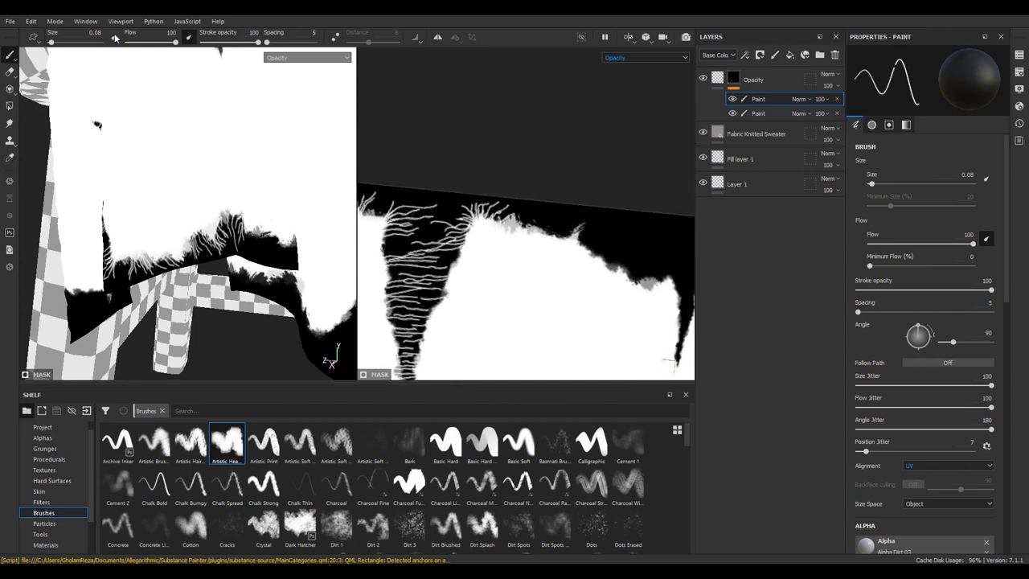
{"action": "type", "text": "0.05"}
{"action": "key", "text": "Return"}
Paint fine white and grey threads along the fur edge up to its right end
{"action": "scroll", "coordinate": [417, 185], "scroll_direction": "up", "scroll_amount": 1}
{"action": "scroll", "coordinate": [552, 291], "scroll_direction": "up", "scroll_amount": 1}
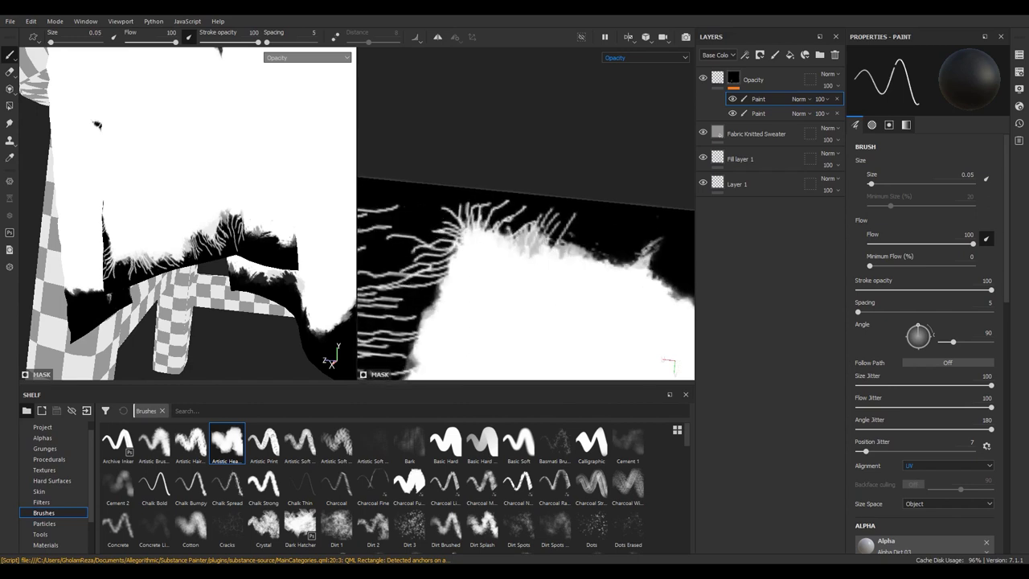
{"action": "left_click_drag", "start_coordinate": [565, 252], "coordinate": [656, 228]}
{"action": "left_click_drag", "start_coordinate": [602, 259], "coordinate": [673, 242]}
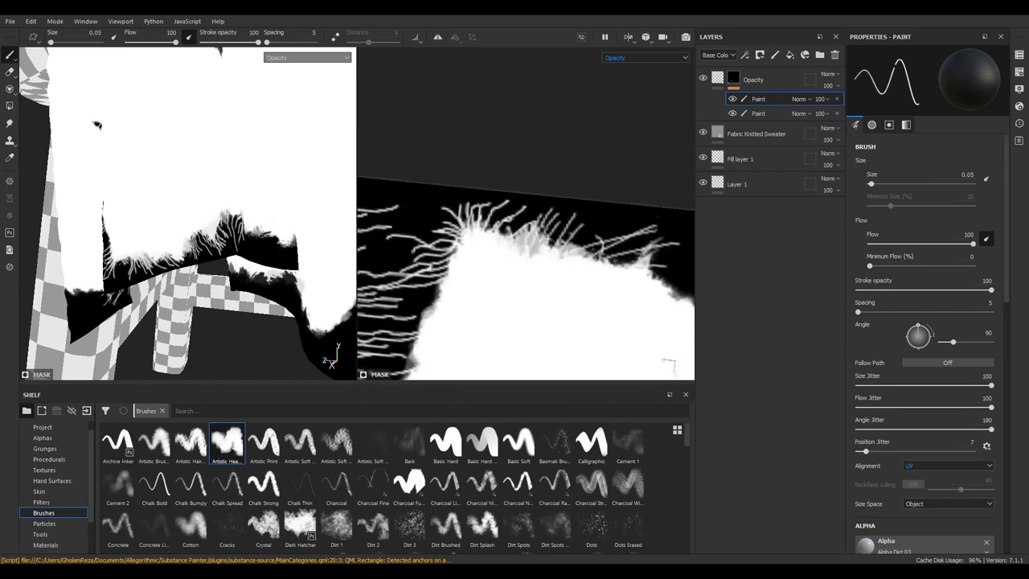
{"action": "middle_click_drag", "start_coordinate": [563, 281], "coordinate": [475, 265]}
{"action": "mouse_move", "coordinate": [503, 238]}
{"action": "left_mouse_down"}
{"action": "mouse_move", "coordinate": [527, 225]}
{"action": "mouse_move", "coordinate": [555, 229]}
{"action": "mouse_move", "coordinate": [563, 266]}
{"action": "mouse_move", "coordinate": [603, 268]}
{"action": "left_mouse_up"}
{"action": "mouse_move", "coordinate": [575, 227]}
{"action": "left_mouse_down"}
{"action": "mouse_move", "coordinate": [571, 291]}
{"action": "mouse_move", "coordinate": [581, 225]}
{"action": "left_mouse_up"}
{"action": "left_click_drag", "start_coordinate": [567, 294], "coordinate": [583, 262]}
{"action": "mouse_move", "coordinate": [587, 298]}
{"action": "left_mouse_down"}
{"action": "mouse_move", "coordinate": [665, 259]}
{"action": "mouse_move", "coordinate": [593, 254]}
{"action": "mouse_move", "coordinate": [654, 282]}
{"action": "left_mouse_up"}
Add several more thin threads along the edge, working further right
{"action": "middle_click_drag", "start_coordinate": [598, 302], "coordinate": [523, 267]}
{"action": "left_click_drag", "start_coordinate": [523, 269], "coordinate": [555, 234]}
{"action": "mouse_move", "coordinate": [557, 280]}
{"action": "left_mouse_down"}
{"action": "mouse_move", "coordinate": [563, 217]}
{"action": "mouse_move", "coordinate": [591, 220]}
{"action": "left_mouse_up"}
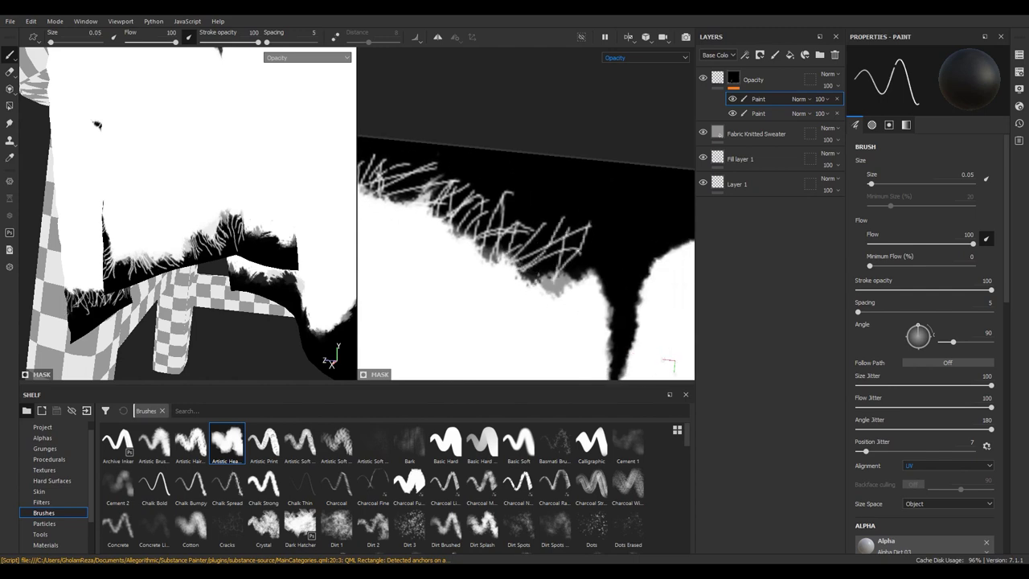
{"action": "mouse_move", "coordinate": [535, 261]}
{"action": "left_mouse_down"}
{"action": "mouse_move", "coordinate": [552, 186]}
{"action": "mouse_move", "coordinate": [569, 171]}
{"action": "mouse_move", "coordinate": [545, 184]}
{"action": "left_mouse_up"}
{"action": "left_click_drag", "start_coordinate": [105, 241], "coordinate": [214, 265], "text": "alt"}
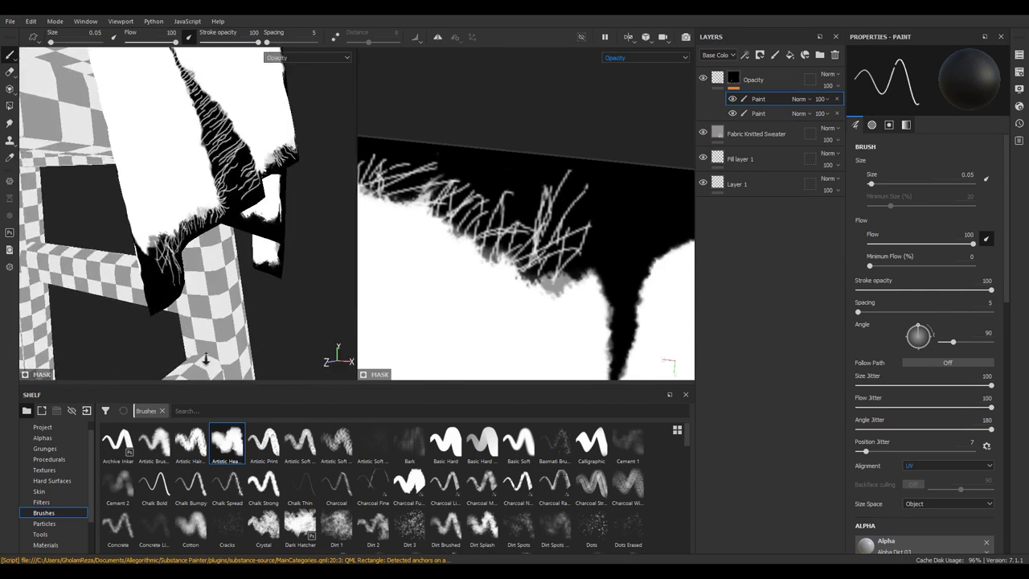
{"action": "mouse_move", "coordinate": [581, 267]}
{"action": "left_mouse_down"}
{"action": "mouse_move", "coordinate": [619, 185]}
{"action": "mouse_move", "coordinate": [626, 204]}
{"action": "mouse_move", "coordinate": [603, 209]}
{"action": "mouse_move", "coordinate": [585, 196]}
{"action": "left_mouse_up"}
{"action": "mouse_move", "coordinate": [514, 268]}
{"action": "left_mouse_down"}
{"action": "mouse_move", "coordinate": [516, 171]}
{"action": "mouse_move", "coordinate": [540, 179]}
{"action": "mouse_move", "coordinate": [531, 180]}
{"action": "left_mouse_up"}
{"action": "mouse_move", "coordinate": [489, 249]}
{"action": "left_mouse_down"}
{"action": "mouse_move", "coordinate": [500, 193]}
{"action": "mouse_move", "coordinate": [493, 174]}
{"action": "left_mouse_up"}
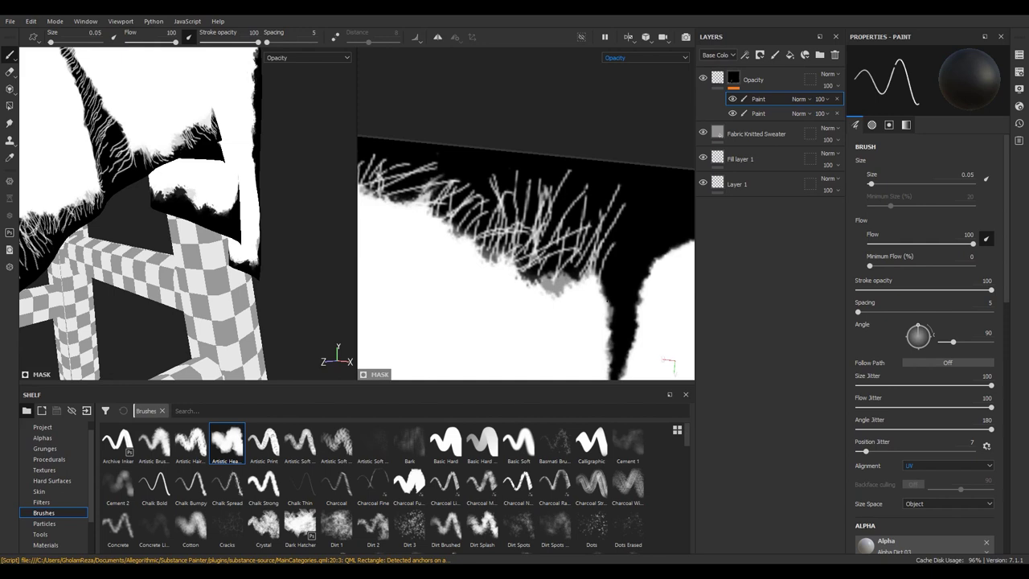
{"action": "middle_click_drag", "start_coordinate": [610, 288], "coordinate": [576, 259]}
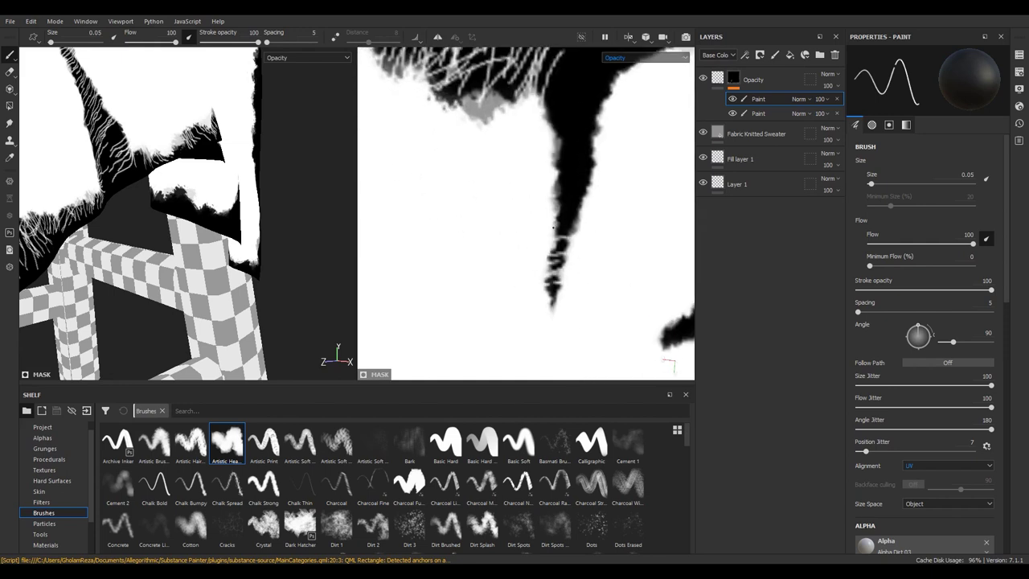
Paint horizontal thread strands across the top of the dark spike
{"action": "mouse_move", "coordinate": [553, 203]}
{"action": "left_mouse_down"}
{"action": "mouse_move", "coordinate": [592, 187]}
{"action": "mouse_move", "coordinate": [598, 127]}
{"action": "left_mouse_up"}
{"action": "left_click_drag", "start_coordinate": [538, 103], "coordinate": [598, 120]}
{"action": "mouse_move", "coordinate": [548, 127]}
{"action": "left_mouse_down"}
{"action": "mouse_move", "coordinate": [598, 119]}
{"action": "mouse_move", "coordinate": [611, 92]}
{"action": "left_mouse_up"}
{"action": "middle_click_drag", "start_coordinate": [554, 113], "coordinate": [495, 185]}
{"action": "mouse_move", "coordinate": [489, 191]}
{"action": "left_mouse_down"}
{"action": "mouse_move", "coordinate": [559, 161]}
{"action": "mouse_move", "coordinate": [571, 137]}
{"action": "left_mouse_up"}
{"action": "mouse_move", "coordinate": [501, 193]}
{"action": "left_mouse_down"}
{"action": "mouse_move", "coordinate": [523, 143]}
{"action": "mouse_move", "coordinate": [513, 130]}
{"action": "mouse_move", "coordinate": [529, 125]}
{"action": "left_mouse_up"}
{"action": "left_click_drag", "start_coordinate": [484, 192], "coordinate": [512, 147]}
Check the cloth in 3D, then paint strands down the dark spike to its bottom
{"action": "left_click_drag", "start_coordinate": [161, 209], "coordinate": [137, 225], "text": "alt"}
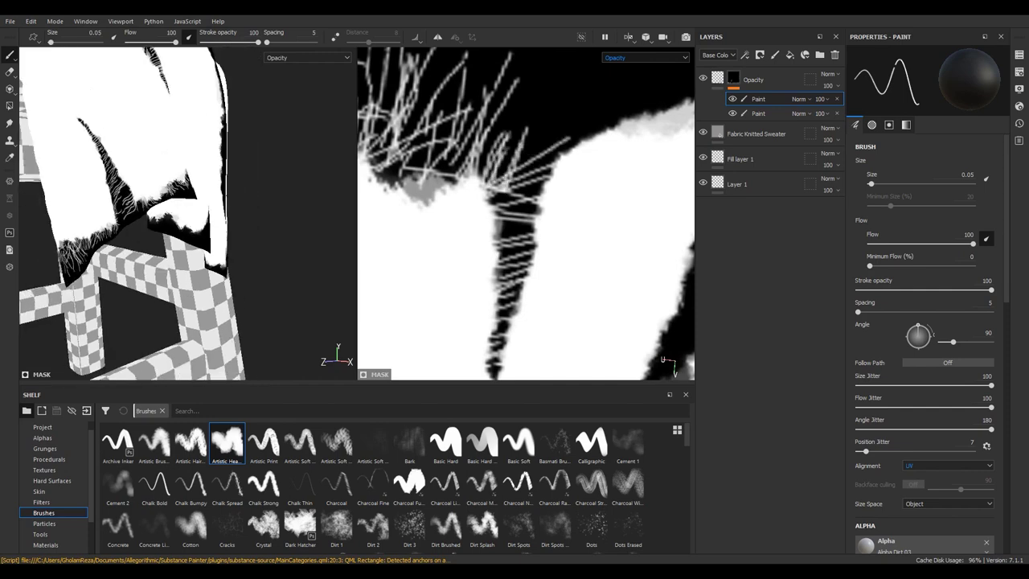
{"action": "left_click_drag", "start_coordinate": [83, 246], "coordinate": [197, 214], "text": "alt"}
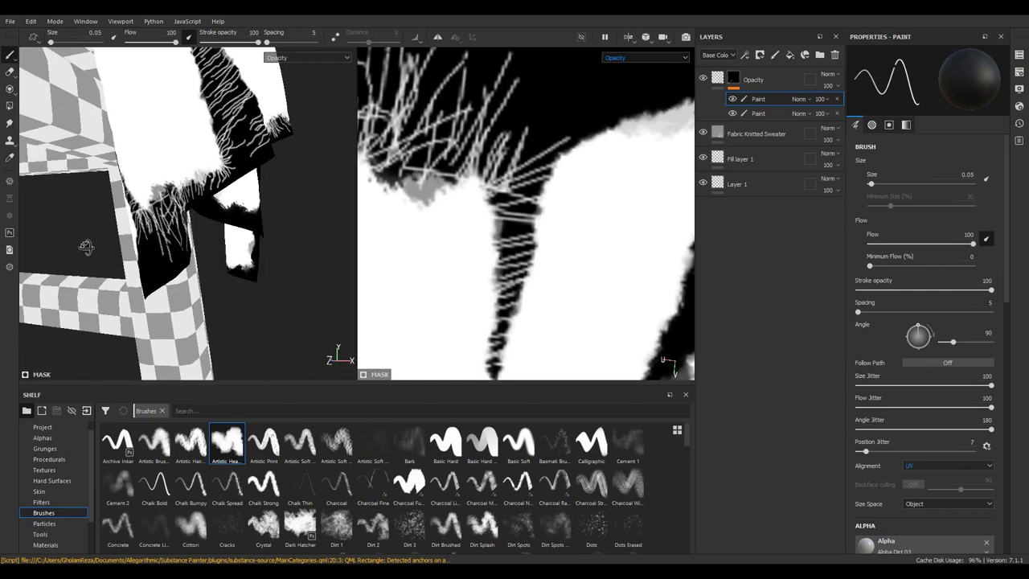
{"action": "left_click_drag", "start_coordinate": [494, 244], "coordinate": [536, 197]}
{"action": "left_click_drag", "start_coordinate": [492, 281], "coordinate": [537, 231]}
{"action": "mouse_move", "coordinate": [495, 307]}
{"action": "left_mouse_down"}
{"action": "mouse_move", "coordinate": [534, 250]}
{"action": "mouse_move", "coordinate": [521, 294]}
{"action": "left_mouse_up"}
{"action": "left_click_drag", "start_coordinate": [493, 330], "coordinate": [484, 355]}
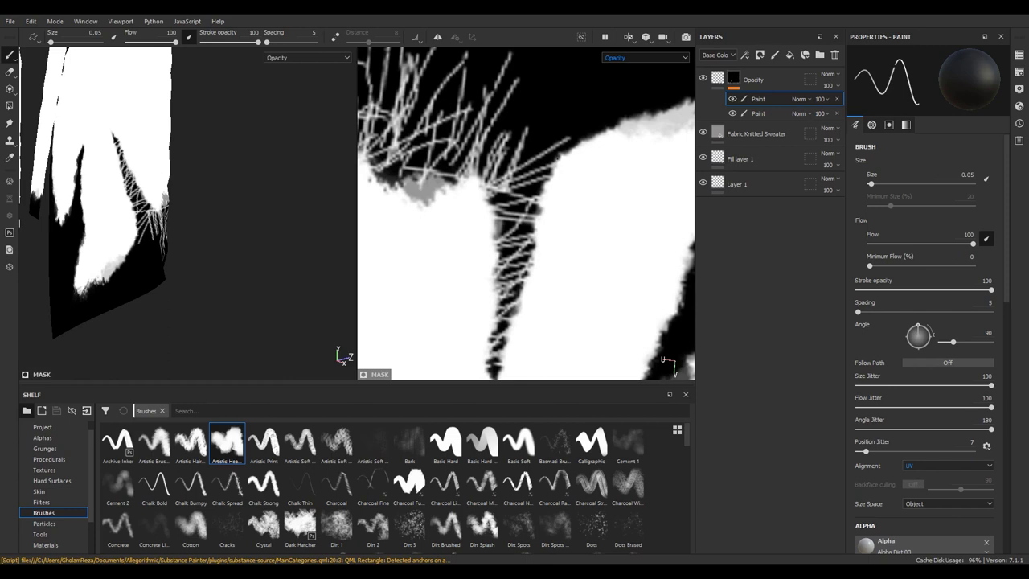
Paint thread strands along the upper fuzzy edge of the mask
{"action": "mouse_move", "coordinate": [561, 156]}
{"action": "left_mouse_down"}
{"action": "mouse_move", "coordinate": [578, 112]}
{"action": "mouse_move", "coordinate": [592, 111]}
{"action": "left_mouse_up"}
{"action": "mouse_move", "coordinate": [548, 156]}
{"action": "left_mouse_down"}
{"action": "mouse_move", "coordinate": [564, 122]}
{"action": "mouse_move", "coordinate": [550, 99]}
{"action": "left_mouse_up"}
{"action": "mouse_move", "coordinate": [548, 158]}
{"action": "left_mouse_down"}
{"action": "mouse_move", "coordinate": [557, 136]}
{"action": "mouse_move", "coordinate": [544, 112]}
{"action": "left_mouse_up"}
{"action": "left_click_drag", "start_coordinate": [511, 160], "coordinate": [534, 121]}
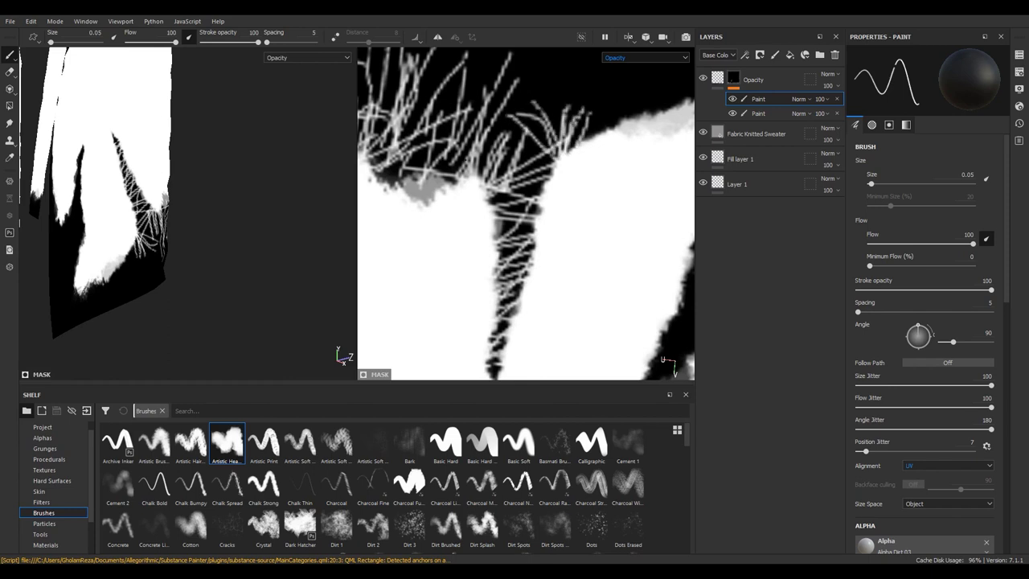
{"action": "left_click_drag", "start_coordinate": [545, 161], "coordinate": [556, 72]}
{"action": "left_click_drag", "start_coordinate": [571, 151], "coordinate": [583, 55]}
{"action": "middle_click_drag", "start_coordinate": [577, 126], "coordinate": [529, 223]}
{"action": "left_click_drag", "start_coordinate": [520, 201], "coordinate": [540, 132]}
Paint strands running up-right from the white area's edge
{"action": "mouse_move", "coordinate": [524, 233]}
{"action": "left_mouse_down"}
{"action": "mouse_move", "coordinate": [561, 159]}
{"action": "mouse_move", "coordinate": [605, 167]}
{"action": "left_mouse_up"}
{"action": "left_click_drag", "start_coordinate": [555, 219], "coordinate": [650, 159]}
{"action": "mouse_move", "coordinate": [592, 208]}
{"action": "left_mouse_down"}
{"action": "mouse_move", "coordinate": [662, 154]}
{"action": "mouse_move", "coordinate": [659, 167]}
{"action": "left_mouse_up"}
{"action": "middle_click_drag", "start_coordinate": [627, 193], "coordinate": [571, 205]}
{"action": "left_click_drag", "start_coordinate": [551, 218], "coordinate": [637, 158]}
{"action": "mouse_move", "coordinate": [586, 222]}
{"action": "left_mouse_down"}
{"action": "mouse_move", "coordinate": [657, 157]}
{"action": "mouse_move", "coordinate": [608, 166]}
{"action": "left_mouse_up"}
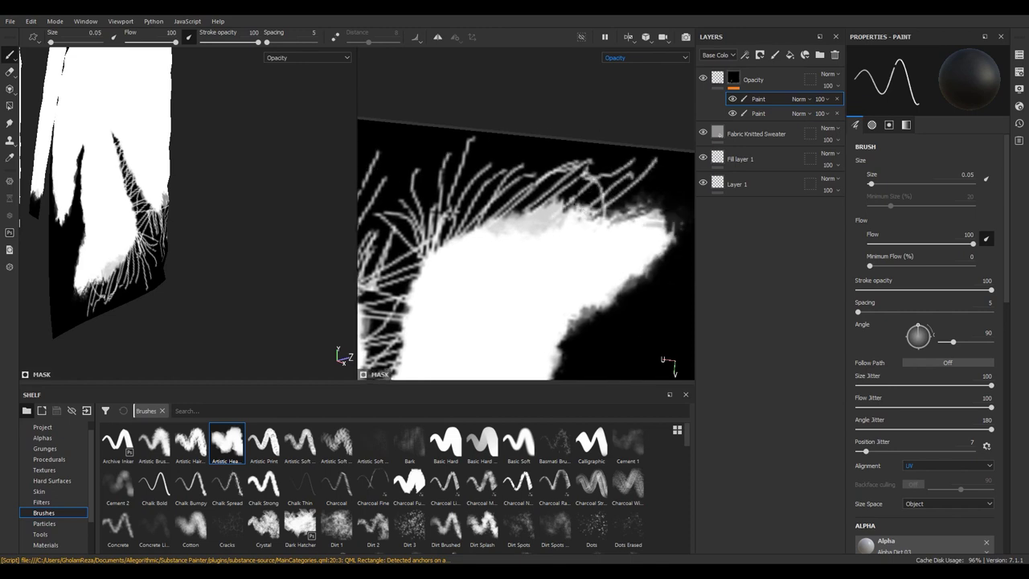
Paint up-right strands from the white area, extending to the left part of the edge
{"action": "left_click_drag", "start_coordinate": [526, 216], "coordinate": [595, 161]}
{"action": "left_click_drag", "start_coordinate": [518, 213], "coordinate": [558, 183]}
{"action": "left_click_drag", "start_coordinate": [492, 188], "coordinate": [523, 153]}
{"action": "mouse_move", "coordinate": [464, 214]}
{"action": "left_mouse_down"}
{"action": "mouse_move", "coordinate": [513, 156]}
{"action": "mouse_move", "coordinate": [489, 156]}
{"action": "left_mouse_up"}
{"action": "mouse_move", "coordinate": [418, 233]}
{"action": "left_mouse_down"}
{"action": "mouse_move", "coordinate": [470, 142]}
{"action": "mouse_move", "coordinate": [452, 156]}
{"action": "left_mouse_up"}
{"action": "left_click_drag", "start_coordinate": [421, 235], "coordinate": [460, 175]}
{"action": "left_click_drag", "start_coordinate": [523, 211], "coordinate": [552, 141]}
{"action": "middle_click_drag", "start_coordinate": [564, 206], "coordinate": [528, 196]}
Paint strands along the top of the white area and the next part of the edge
{"action": "mouse_move", "coordinate": [547, 203]}
{"action": "left_mouse_down"}
{"action": "mouse_move", "coordinate": [582, 136]}
{"action": "mouse_move", "coordinate": [616, 140]}
{"action": "left_mouse_up"}
{"action": "left_click_drag", "start_coordinate": [603, 191], "coordinate": [629, 148]}
{"action": "mouse_move", "coordinate": [579, 209]}
{"action": "left_mouse_down"}
{"action": "mouse_move", "coordinate": [648, 154]}
{"action": "mouse_move", "coordinate": [674, 158]}
{"action": "mouse_move", "coordinate": [656, 177]}
{"action": "left_mouse_up"}
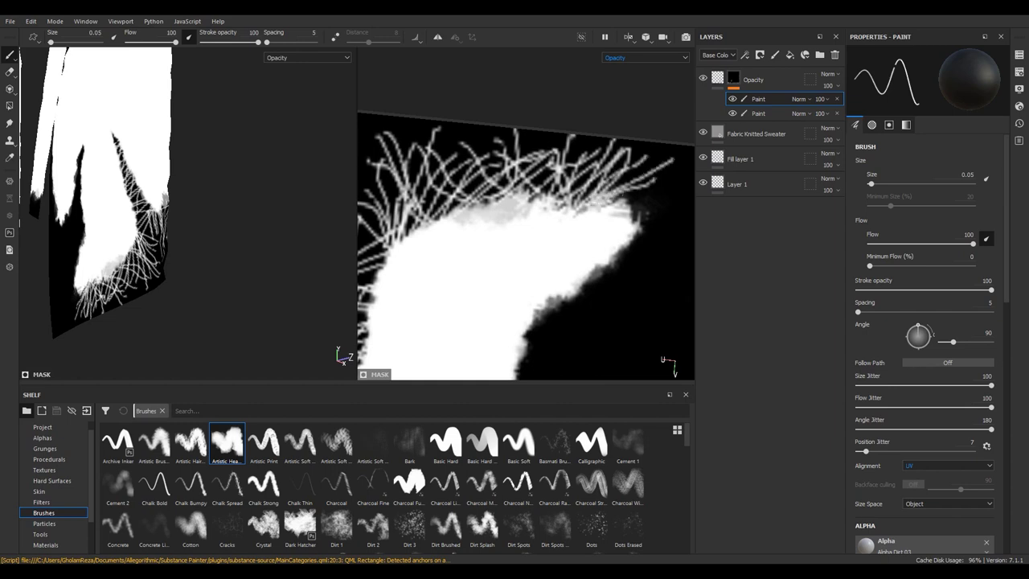
{"action": "middle_click_drag", "start_coordinate": [582, 227], "coordinate": [503, 235]}
{"action": "mouse_move", "coordinate": [555, 211]}
{"action": "left_mouse_down"}
{"action": "mouse_move", "coordinate": [637, 196]}
{"action": "mouse_move", "coordinate": [621, 241]}
{"action": "mouse_move", "coordinate": [612, 211]}
{"action": "left_mouse_up"}
{"action": "middle_click_drag", "start_coordinate": [611, 213], "coordinate": [526, 213]}
{"action": "mouse_move", "coordinate": [475, 225]}
{"action": "left_mouse_down"}
{"action": "mouse_move", "coordinate": [607, 201]}
{"action": "mouse_move", "coordinate": [581, 195]}
{"action": "mouse_move", "coordinate": [611, 185]}
{"action": "mouse_move", "coordinate": [620, 243]}
{"action": "mouse_move", "coordinate": [639, 233]}
{"action": "mouse_move", "coordinate": [523, 336]}
{"action": "left_mouse_up"}
Fan strands down-right and to the right of the white area
{"action": "mouse_move", "coordinate": [465, 256]}
{"action": "left_mouse_down"}
{"action": "mouse_move", "coordinate": [554, 328]}
{"action": "mouse_move", "coordinate": [568, 299]}
{"action": "left_mouse_up"}
{"action": "scroll", "coordinate": [495, 229], "scroll_direction": "up", "scroll_amount": 2}
{"action": "mouse_move", "coordinate": [510, 238]}
{"action": "left_mouse_down"}
{"action": "mouse_move", "coordinate": [591, 270]}
{"action": "mouse_move", "coordinate": [590, 288]}
{"action": "mouse_move", "coordinate": [551, 302]}
{"action": "mouse_move", "coordinate": [582, 325]}
{"action": "mouse_move", "coordinate": [540, 326]}
{"action": "left_mouse_up"}
{"action": "left_click_drag", "start_coordinate": [501, 244], "coordinate": [561, 333]}
{"action": "mouse_move", "coordinate": [468, 267]}
{"action": "left_mouse_down"}
{"action": "mouse_move", "coordinate": [542, 310]}
{"action": "mouse_move", "coordinate": [526, 291]}
{"action": "left_mouse_up"}
{"action": "mouse_move", "coordinate": [490, 252]}
{"action": "left_mouse_down"}
{"action": "mouse_move", "coordinate": [561, 306]}
{"action": "mouse_move", "coordinate": [585, 277]}
{"action": "left_mouse_up"}
{"action": "left_click_drag", "start_coordinate": [466, 286], "coordinate": [605, 275]}
{"action": "mouse_move", "coordinate": [486, 267]}
{"action": "left_mouse_down"}
{"action": "mouse_move", "coordinate": [616, 252]}
{"action": "mouse_move", "coordinate": [595, 230]}
{"action": "left_mouse_up"}
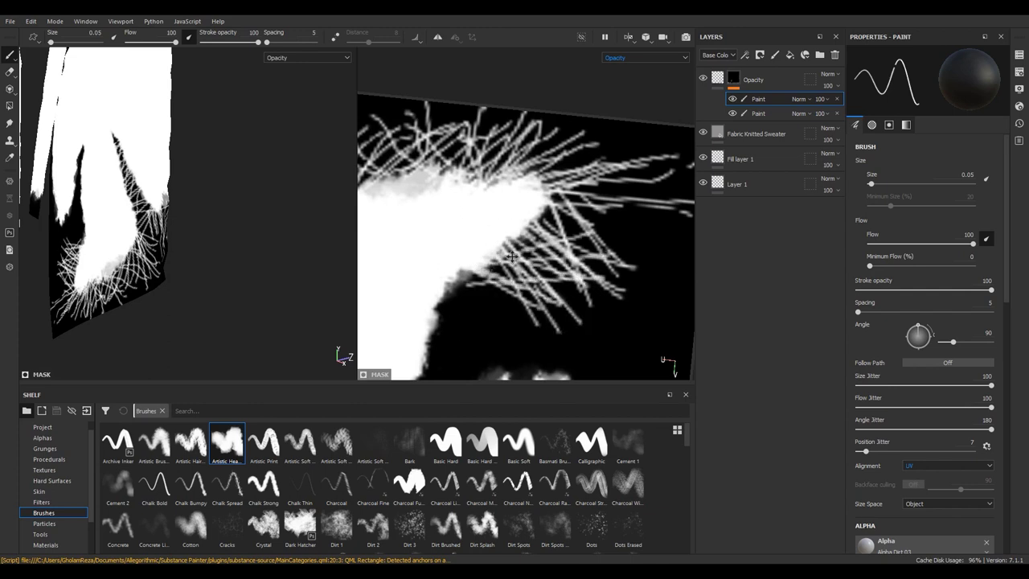
{"action": "middle_click_drag", "start_coordinate": [515, 293], "coordinate": [559, 247]}
Fill the black gap with thin strands, reaching its lower-left edge
{"action": "left_click_drag", "start_coordinate": [512, 246], "coordinate": [613, 232]}
{"action": "left_click_drag", "start_coordinate": [521, 215], "coordinate": [602, 277]}
{"action": "mouse_move", "coordinate": [545, 228]}
{"action": "left_mouse_down"}
{"action": "mouse_move", "coordinate": [568, 291]}
{"action": "mouse_move", "coordinate": [550, 317]}
{"action": "left_mouse_up"}
{"action": "left_click_drag", "start_coordinate": [496, 251], "coordinate": [540, 334]}
{"action": "middle_click_drag", "start_coordinate": [544, 350], "coordinate": [499, 301]}
{"action": "mouse_move", "coordinate": [519, 188]}
{"action": "left_mouse_down"}
{"action": "mouse_move", "coordinate": [550, 262]}
{"action": "mouse_move", "coordinate": [524, 250]}
{"action": "left_mouse_up"}
{"action": "left_click_drag", "start_coordinate": [497, 211], "coordinate": [527, 275]}
{"action": "left_click_drag", "start_coordinate": [492, 236], "coordinate": [516, 291]}
{"action": "left_click_drag", "start_coordinate": [476, 264], "coordinate": [508, 324]}
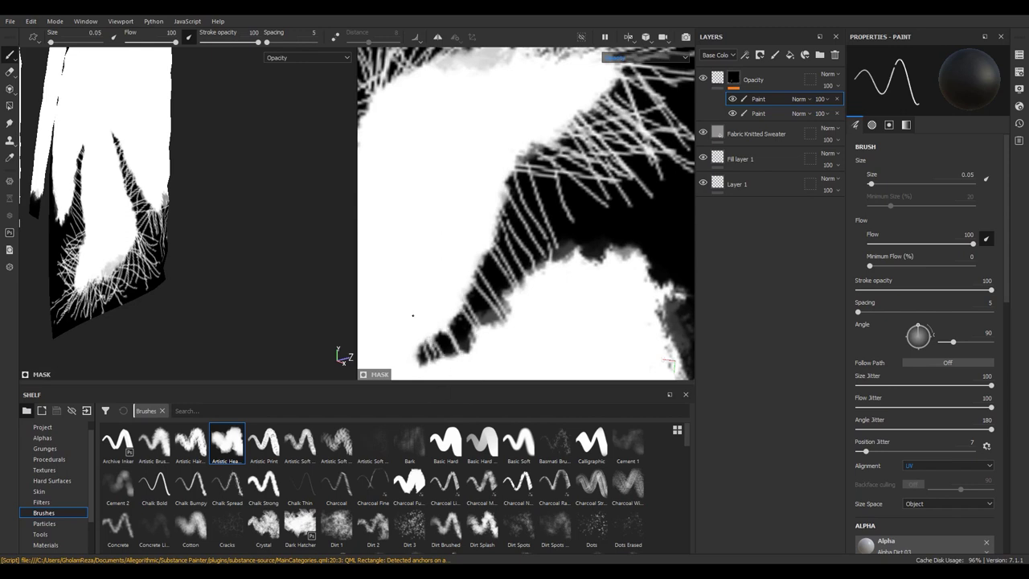
Brighten the gap's lower-left edge with strands and add more across the gap
{"action": "left_click_drag", "start_coordinate": [468, 288], "coordinate": [500, 325]}
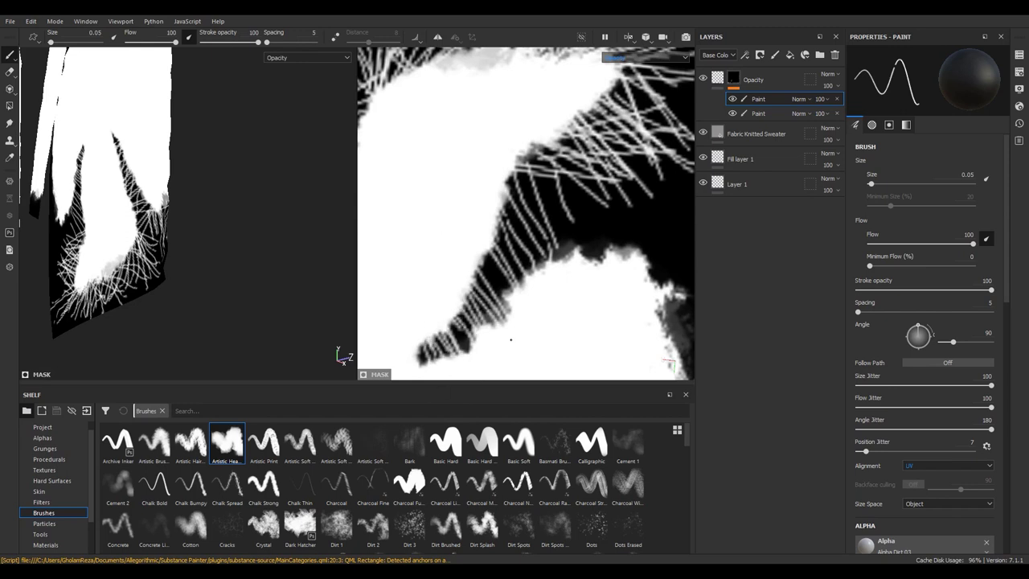
{"action": "left_click_drag", "start_coordinate": [482, 252], "coordinate": [515, 291]}
{"action": "mouse_move", "coordinate": [492, 233]}
{"action": "left_mouse_down"}
{"action": "mouse_move", "coordinate": [500, 245]}
{"action": "mouse_move", "coordinate": [482, 295]}
{"action": "mouse_move", "coordinate": [425, 335]}
{"action": "left_mouse_up"}
{"action": "mouse_move", "coordinate": [475, 270]}
{"action": "left_mouse_down"}
{"action": "mouse_move", "coordinate": [539, 267]}
{"action": "mouse_move", "coordinate": [544, 223]}
{"action": "mouse_move", "coordinate": [603, 256]}
{"action": "left_mouse_up"}
{"action": "middle_click_drag", "start_coordinate": [603, 256], "coordinate": [547, 280]}
{"action": "mouse_move", "coordinate": [568, 212]}
{"action": "left_mouse_down"}
{"action": "mouse_move", "coordinate": [538, 269]}
{"action": "mouse_move", "coordinate": [553, 263]}
{"action": "mouse_move", "coordinate": [566, 225]}
{"action": "left_mouse_up"}
{"action": "mouse_move", "coordinate": [537, 262]}
{"action": "left_mouse_down"}
{"action": "mouse_move", "coordinate": [543, 208]}
{"action": "mouse_move", "coordinate": [517, 213]}
{"action": "mouse_move", "coordinate": [583, 222]}
{"action": "left_mouse_up"}
{"action": "mouse_move", "coordinate": [584, 271]}
{"action": "left_mouse_down"}
{"action": "mouse_move", "coordinate": [614, 230]}
{"action": "mouse_move", "coordinate": [606, 218]}
{"action": "mouse_move", "coordinate": [641, 241]}
{"action": "left_mouse_up"}
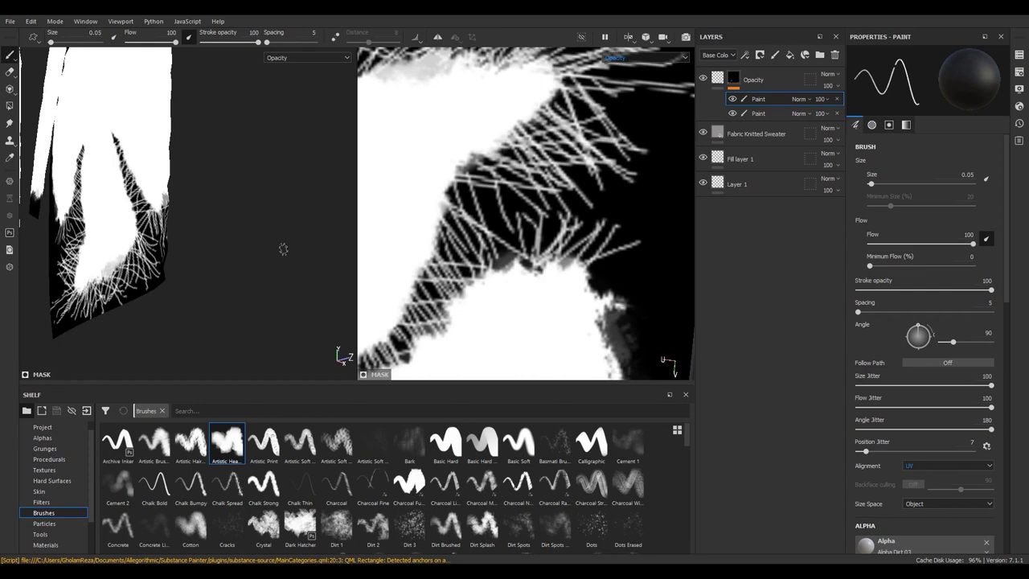
Zoom out to the whole stool and orbit to inspect the cloth's underside
{"action": "left_click_drag", "start_coordinate": [283, 249], "coordinate": [51, 259], "text": "alt"}
{"action": "scroll", "coordinate": [51, 260], "scroll_direction": "up", "scroll_amount": 5}
{"action": "mouse_move", "coordinate": [185, 242]}
{"action": "left_mouse_down", "text": "alt"}
{"action": "mouse_move", "coordinate": [265, 201]}
{"action": "mouse_move", "coordinate": [241, 188]}
{"action": "mouse_move", "coordinate": [264, 196]}
{"action": "mouse_move", "coordinate": [225, 211]}
{"action": "left_mouse_up", "text": "alt"}
{"action": "scroll", "coordinate": [475, 270], "scroll_direction": "up", "scroll_amount": 2}
{"action": "scroll", "coordinate": [474, 269], "scroll_direction": "up", "scroll_amount": 2}
Paint long thread strands along the newly shown right edge into the dark band
{"action": "left_click_drag", "start_coordinate": [484, 263], "coordinate": [548, 251]}
{"action": "mouse_move", "coordinate": [453, 278]}
{"action": "left_mouse_down"}
{"action": "mouse_move", "coordinate": [488, 247]}
{"action": "mouse_move", "coordinate": [523, 239]}
{"action": "left_mouse_up"}
{"action": "left_click_drag", "start_coordinate": [446, 271], "coordinate": [501, 233]}
{"action": "mouse_move", "coordinate": [526, 275]}
{"action": "left_mouse_down"}
{"action": "mouse_move", "coordinate": [536, 281]}
{"action": "mouse_move", "coordinate": [519, 298]}
{"action": "mouse_move", "coordinate": [531, 302]}
{"action": "left_mouse_up"}
{"action": "middle_click_drag", "start_coordinate": [515, 306], "coordinate": [529, 225]}
{"action": "mouse_move", "coordinate": [482, 232]}
{"action": "left_mouse_down"}
{"action": "mouse_move", "coordinate": [563, 250]}
{"action": "mouse_move", "coordinate": [547, 266]}
{"action": "mouse_move", "coordinate": [550, 290]}
{"action": "mouse_move", "coordinate": [523, 303]}
{"action": "mouse_move", "coordinate": [563, 334]}
{"action": "mouse_move", "coordinate": [553, 269]}
{"action": "left_mouse_up"}
{"action": "middle_click_drag", "start_coordinate": [514, 321], "coordinate": [494, 217]}
{"action": "mouse_move", "coordinate": [492, 221]}
{"action": "left_mouse_down"}
{"action": "mouse_move", "coordinate": [535, 274]}
{"action": "mouse_move", "coordinate": [534, 309]}
{"action": "left_mouse_up"}
{"action": "middle_click_drag", "start_coordinate": [514, 322], "coordinate": [506, 201]}
{"action": "mouse_move", "coordinate": [505, 202]}
{"action": "left_mouse_down"}
{"action": "mouse_move", "coordinate": [539, 216]}
{"action": "mouse_move", "coordinate": [540, 206]}
{"action": "mouse_move", "coordinate": [519, 269]}
{"action": "mouse_move", "coordinate": [538, 258]}
{"action": "mouse_move", "coordinate": [518, 364]}
{"action": "left_mouse_up"}
{"action": "middle_click_drag", "start_coordinate": [492, 261], "coordinate": [469, 243]}
Paint thin light thread strands over the dark lower stretch of the mask's edge
{"action": "left_click_drag", "start_coordinate": [472, 259], "coordinate": [487, 331]}
{"action": "left_click_drag", "start_coordinate": [480, 288], "coordinate": [478, 378]}
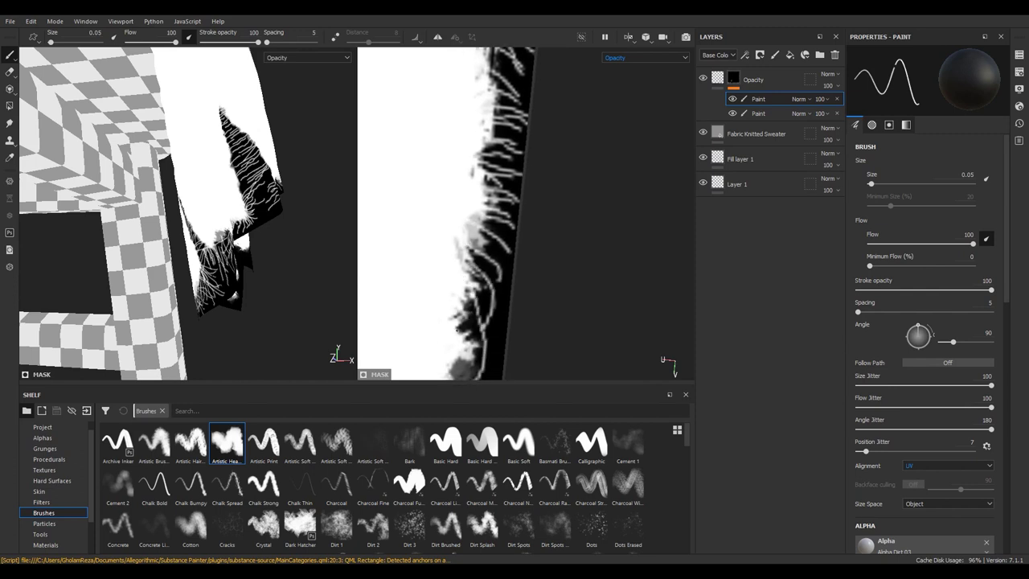
{"action": "middle_click_drag", "start_coordinate": [480, 376], "coordinate": [483, 368]}
{"action": "mouse_move", "coordinate": [500, 255]}
{"action": "left_mouse_down"}
{"action": "mouse_move", "coordinate": [483, 232]}
{"action": "mouse_move", "coordinate": [527, 154]}
{"action": "mouse_move", "coordinate": [470, 336]}
{"action": "left_mouse_up"}
{"action": "mouse_move", "coordinate": [492, 237]}
{"action": "left_mouse_down"}
{"action": "mouse_move", "coordinate": [473, 303]}
{"action": "mouse_move", "coordinate": [476, 380]}
{"action": "left_mouse_up"}
{"action": "middle_click_drag", "start_coordinate": [432, 266], "coordinate": [449, 264]}
{"action": "middle_click_drag", "start_coordinate": [499, 241], "coordinate": [483, 241]}
{"action": "mouse_move", "coordinate": [516, 198]}
{"action": "left_mouse_down"}
{"action": "mouse_move", "coordinate": [499, 259]}
{"action": "mouse_move", "coordinate": [510, 321]}
{"action": "left_mouse_up"}
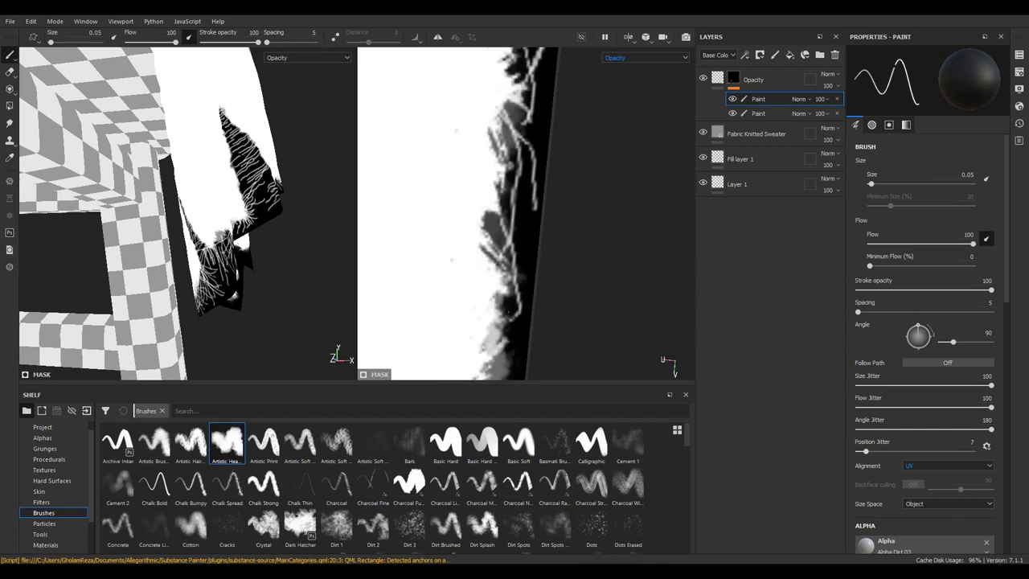
{"action": "middle_click_drag", "start_coordinate": [498, 241], "coordinate": [499, 230]}
{"action": "left_click_drag", "start_coordinate": [509, 169], "coordinate": [496, 252]}
{"action": "left_click_drag", "start_coordinate": [507, 250], "coordinate": [487, 346]}
{"action": "left_click_drag", "start_coordinate": [492, 219], "coordinate": [490, 299]}
{"action": "middle_click_drag", "start_coordinate": [471, 193], "coordinate": [492, 109]}
{"action": "mouse_move", "coordinate": [499, 173]}
{"action": "left_mouse_down"}
{"action": "mouse_move", "coordinate": [510, 300]}
{"action": "mouse_move", "coordinate": [534, 116]}
{"action": "left_mouse_up"}
{"action": "middle_click_drag", "start_coordinate": [499, 241], "coordinate": [474, 241]}
{"action": "left_click_drag", "start_coordinate": [483, 254], "coordinate": [519, 124]}
{"action": "left_click_drag", "start_coordinate": [495, 189], "coordinate": [513, 83]}
{"action": "middle_click_drag", "start_coordinate": [473, 256], "coordinate": [484, 232]}
{"action": "left_click_drag", "start_coordinate": [501, 170], "coordinate": [490, 234]}
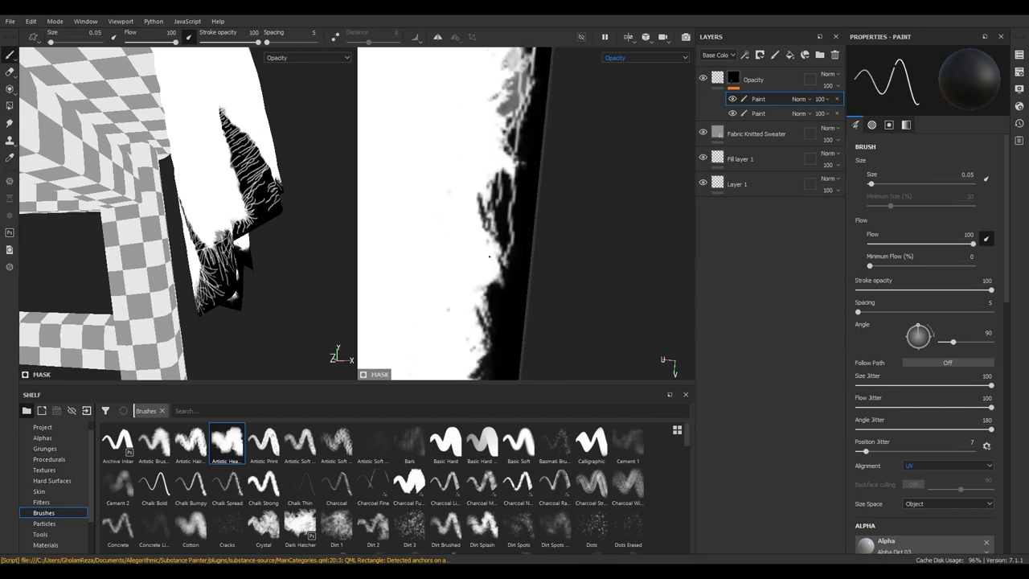
{"action": "middle_click_drag", "start_coordinate": [491, 233], "coordinate": [507, 233]}
{"action": "left_click_drag", "start_coordinate": [533, 122], "coordinate": [515, 281]}
{"action": "left_click_drag", "start_coordinate": [511, 137], "coordinate": [503, 273]}
{"action": "middle_click_drag", "start_coordinate": [499, 241], "coordinate": [475, 234]}
{"action": "mouse_move", "coordinate": [518, 177]}
{"action": "left_mouse_down"}
{"action": "mouse_move", "coordinate": [499, 254]}
{"action": "mouse_move", "coordinate": [486, 248]}
{"action": "left_mouse_up"}
{"action": "left_click_drag", "start_coordinate": [512, 130], "coordinate": [504, 169]}
{"action": "middle_click_drag", "start_coordinate": [498, 241], "coordinate": [466, 241]}
{"action": "left_click_drag", "start_coordinate": [487, 159], "coordinate": [447, 273]}
{"action": "left_click_drag", "start_coordinate": [466, 144], "coordinate": [446, 205]}
{"action": "middle_click_drag", "start_coordinate": [446, 174], "coordinate": [478, 189]}
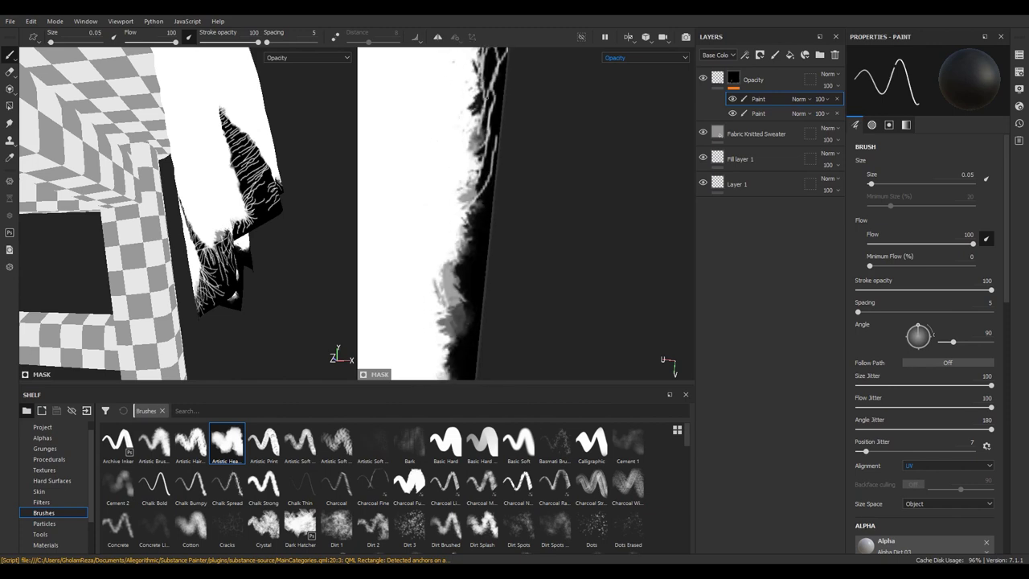
{"action": "left_click_drag", "start_coordinate": [516, 180], "coordinate": [476, 193]}
{"action": "left_click_drag", "start_coordinate": [503, 185], "coordinate": [479, 211]}
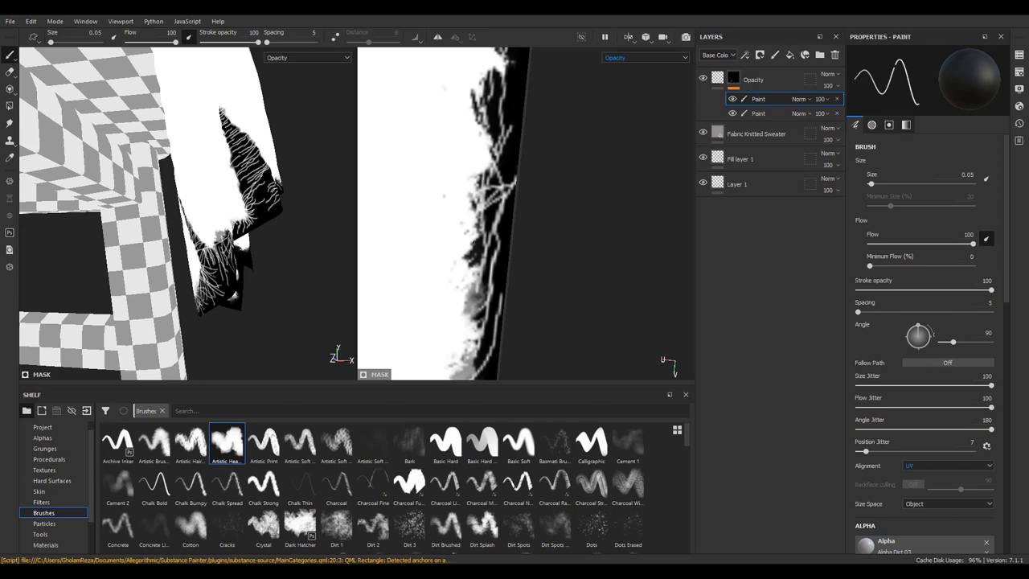
Frame the model, then paint strands up the edge, redoing one bad pass after undoing it
{"action": "left_click_drag", "start_coordinate": [115, 230], "coordinate": [207, 216], "text": "alt"}
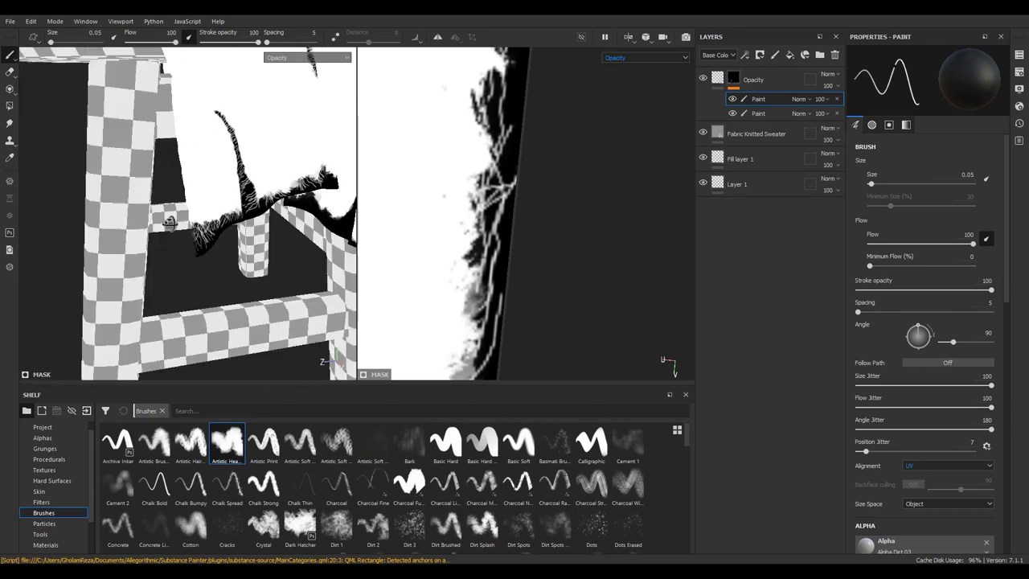
{"action": "key", "text": "f"}
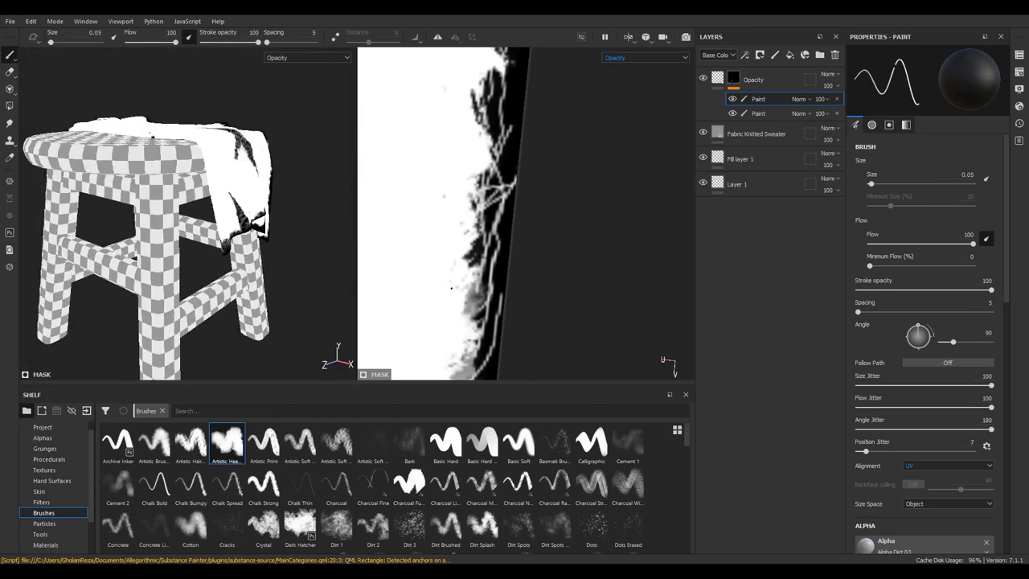
{"action": "scroll", "coordinate": [463, 213], "scroll_direction": "up", "scroll_amount": 2}
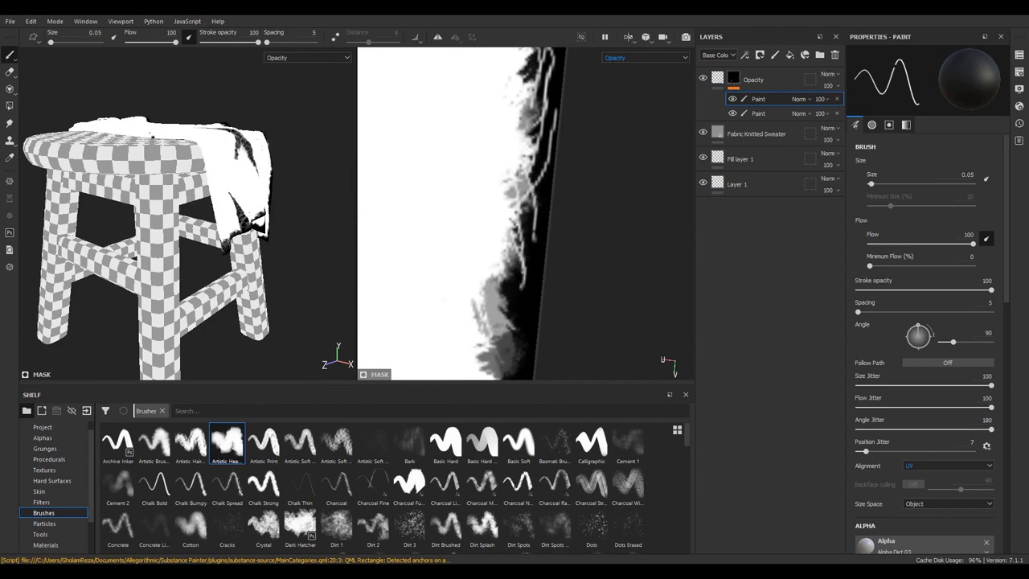
{"action": "scroll", "coordinate": [462, 213], "scroll_direction": "up", "scroll_amount": 1}
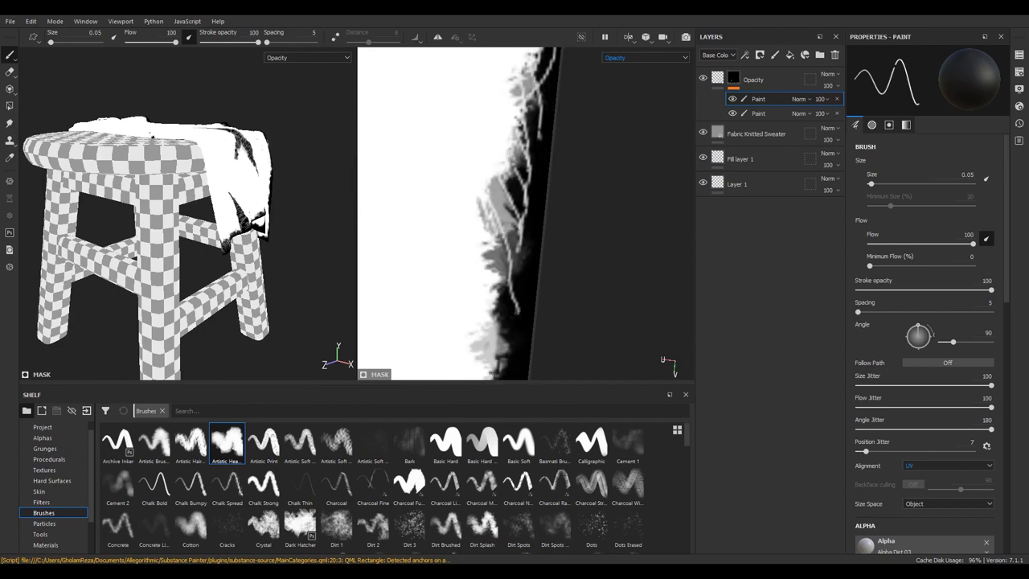
{"action": "middle_click_drag", "start_coordinate": [495, 240], "coordinate": [497, 218]}
{"action": "mouse_move", "coordinate": [507, 182]}
{"action": "left_mouse_down"}
{"action": "mouse_move", "coordinate": [519, 170]}
{"action": "mouse_move", "coordinate": [493, 156]}
{"action": "left_mouse_up"}
{"action": "left_click_drag", "start_coordinate": [547, 107], "coordinate": [494, 119]}
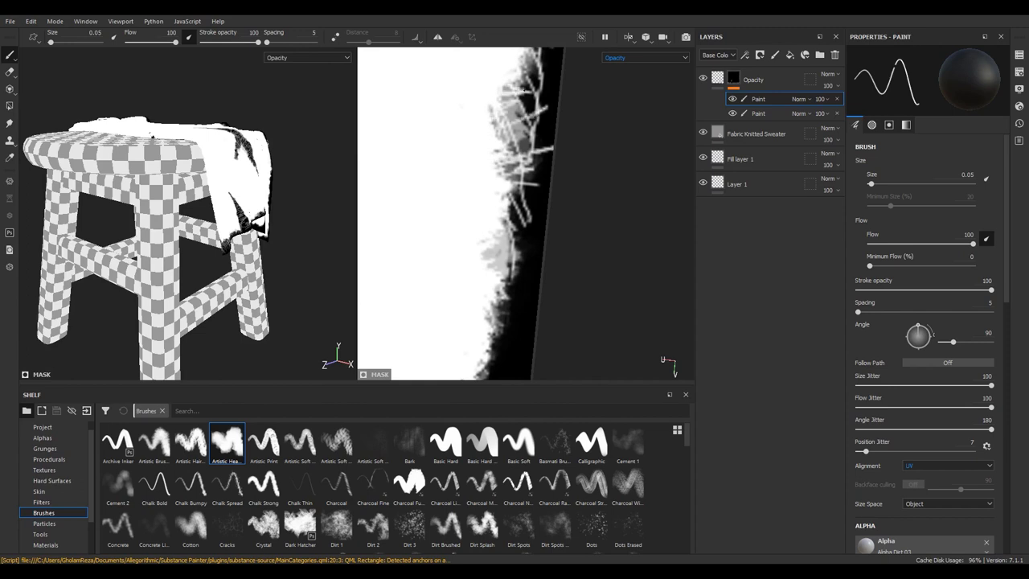
{"action": "key", "text": "ctrl+z"}
{"action": "mouse_move", "coordinate": [515, 181]}
{"action": "left_mouse_down"}
{"action": "mouse_move", "coordinate": [507, 156]}
{"action": "mouse_move", "coordinate": [491, 229]}
{"action": "mouse_move", "coordinate": [505, 278]}
{"action": "left_mouse_up"}
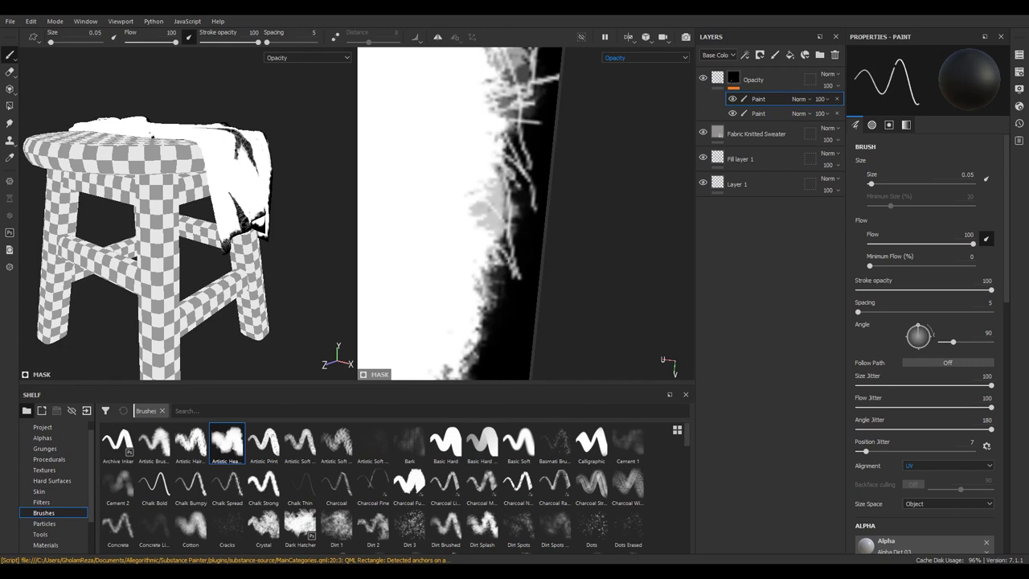
Work down the edge, adding curved and straight strands on its lower-left stretch
{"action": "middle_click_drag", "start_coordinate": [514, 234], "coordinate": [488, 204]}
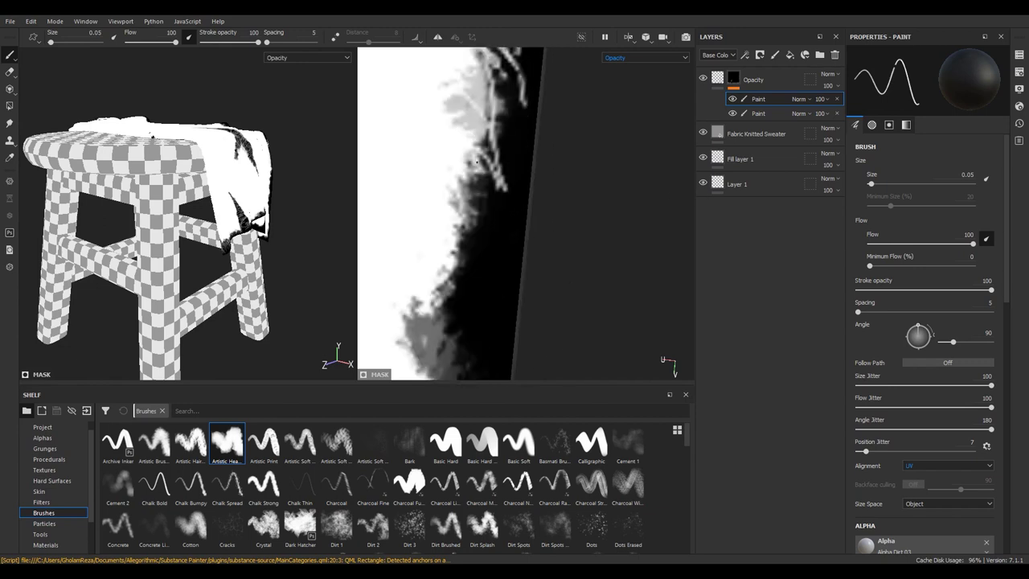
{"action": "mouse_move", "coordinate": [488, 204]}
{"action": "left_mouse_down"}
{"action": "mouse_move", "coordinate": [507, 240]}
{"action": "mouse_move", "coordinate": [481, 230]}
{"action": "left_mouse_up"}
{"action": "left_click_drag", "start_coordinate": [447, 280], "coordinate": [496, 265]}
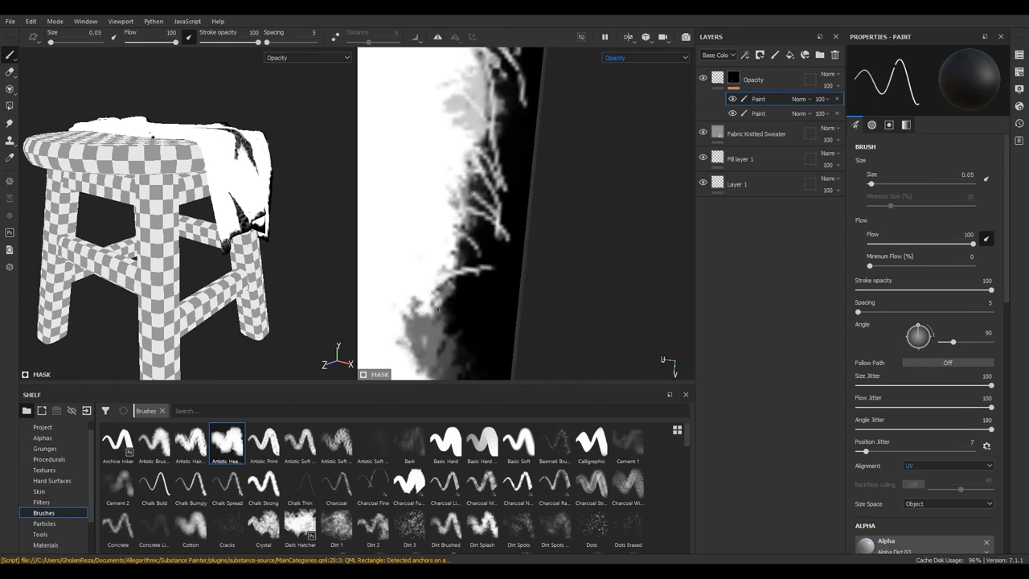
{"action": "left_click_drag", "start_coordinate": [431, 310], "coordinate": [490, 291]}
{"action": "left_click_drag", "start_coordinate": [407, 323], "coordinate": [460, 309]}
{"action": "left_click_drag", "start_coordinate": [397, 348], "coordinate": [463, 325]}
{"action": "left_click_drag", "start_coordinate": [402, 367], "coordinate": [500, 313]}
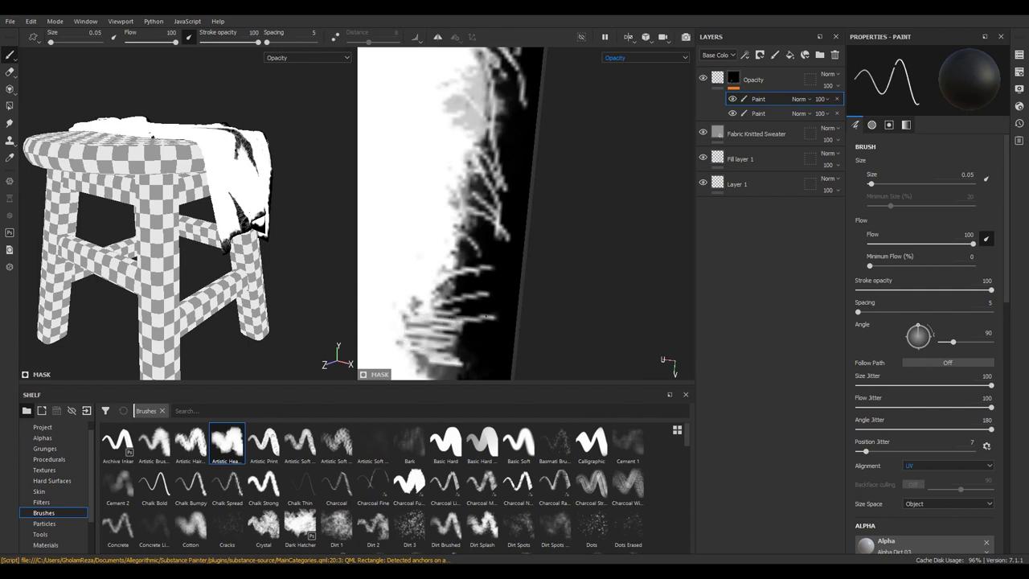
{"action": "middle_click_drag", "start_coordinate": [447, 300], "coordinate": [452, 222]}
{"action": "mouse_move", "coordinate": [452, 223]}
{"action": "left_mouse_down"}
{"action": "mouse_move", "coordinate": [515, 262]}
{"action": "mouse_move", "coordinate": [506, 276]}
{"action": "left_mouse_up"}
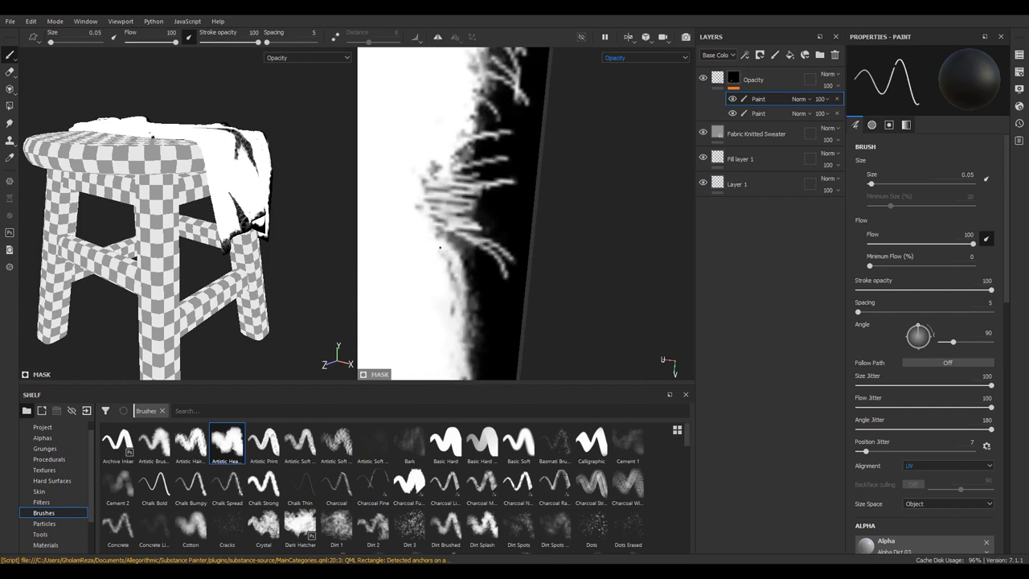
{"action": "left_click_drag", "start_coordinate": [457, 254], "coordinate": [507, 322]}
{"action": "left_click_drag", "start_coordinate": [449, 275], "coordinate": [506, 351]}
{"action": "middle_click_drag", "start_coordinate": [453, 303], "coordinate": [453, 191]}
{"action": "mouse_move", "coordinate": [455, 224]}
{"action": "left_mouse_down"}
{"action": "mouse_move", "coordinate": [481, 292]}
{"action": "mouse_move", "coordinate": [485, 370]}
{"action": "left_mouse_up"}
{"action": "middle_click_drag", "start_coordinate": [424, 314], "coordinate": [427, 194]}
{"action": "mouse_move", "coordinate": [466, 222]}
{"action": "left_mouse_down"}
{"action": "mouse_move", "coordinate": [470, 363]}
{"action": "mouse_move", "coordinate": [463, 333]}
{"action": "left_mouse_up"}
{"action": "middle_click_drag", "start_coordinate": [455, 335], "coordinate": [455, 206]}
{"action": "left_click_drag", "start_coordinate": [474, 185], "coordinate": [449, 363]}
{"action": "middle_click_drag", "start_coordinate": [436, 347], "coordinate": [443, 234]}
{"action": "left_click_drag", "start_coordinate": [496, 218], "coordinate": [479, 367]}
{"action": "left_click_drag", "start_coordinate": [475, 205], "coordinate": [455, 312]}
{"action": "left_click_drag", "start_coordinate": [490, 231], "coordinate": [467, 341]}
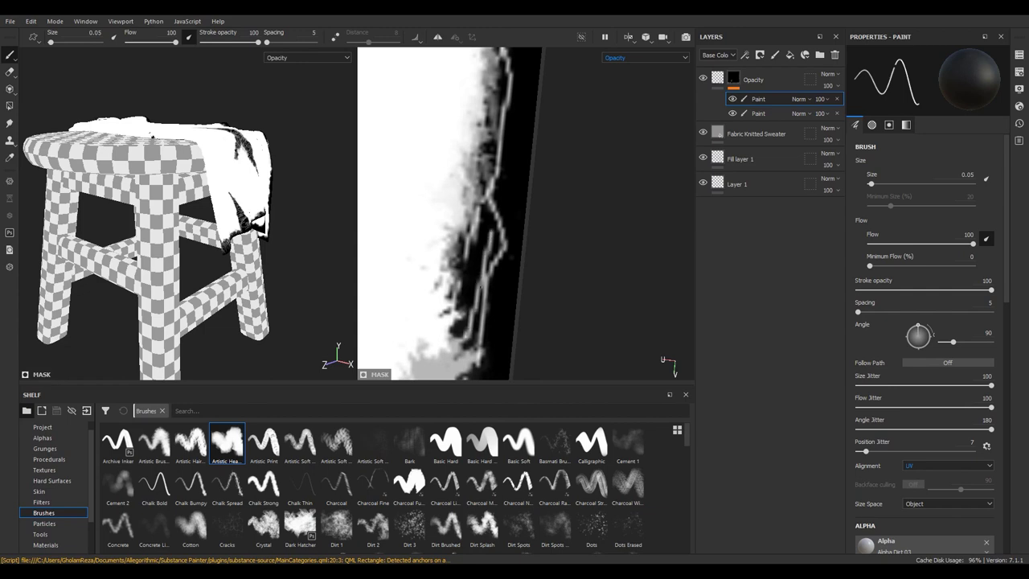
Add more thin strands along the lower right edge, then review the stool and hanging cloth
{"action": "middle_click_drag", "start_coordinate": [482, 280], "coordinate": [499, 128]}
{"action": "left_click_drag", "start_coordinate": [506, 141], "coordinate": [495, 310]}
{"action": "left_click_drag", "start_coordinate": [534, 200], "coordinate": [464, 216]}
{"action": "left_click_drag", "start_coordinate": [544, 164], "coordinate": [468, 210]}
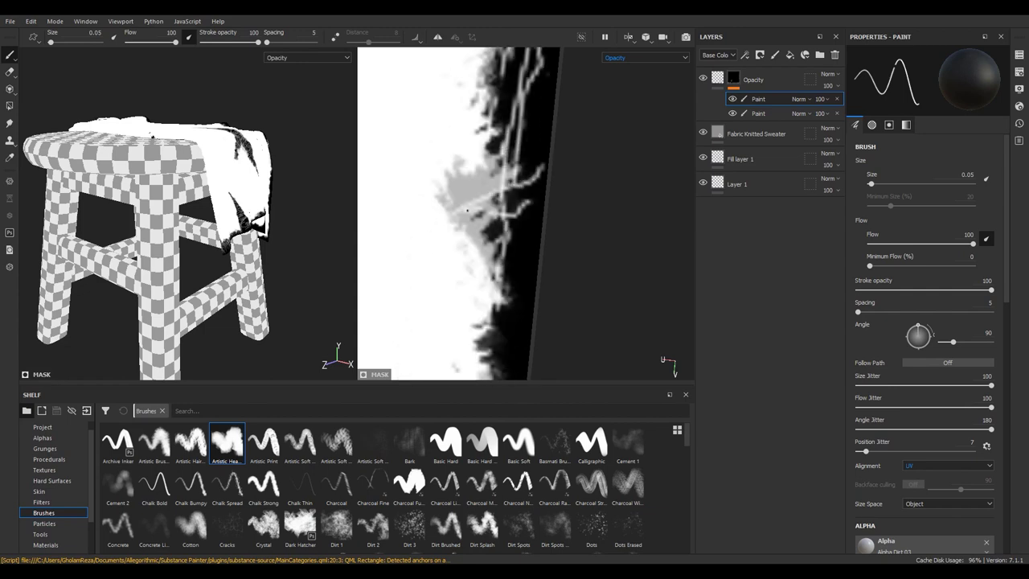
{"action": "mouse_move", "coordinate": [535, 209]}
{"action": "left_mouse_down"}
{"action": "mouse_move", "coordinate": [447, 264]}
{"action": "mouse_move", "coordinate": [457, 299]}
{"action": "left_mouse_up"}
{"action": "middle_click_drag", "start_coordinate": [498, 321], "coordinate": [510, 227]}
{"action": "mouse_move", "coordinate": [516, 154]}
{"action": "left_mouse_down"}
{"action": "mouse_move", "coordinate": [542, 209]}
{"action": "mouse_move", "coordinate": [551, 291]}
{"action": "left_mouse_up"}
{"action": "middle_click_drag", "start_coordinate": [522, 331], "coordinate": [523, 235]}
{"action": "left_click_drag", "start_coordinate": [523, 234], "coordinate": [473, 269]}
{"action": "left_click_drag", "start_coordinate": [541, 249], "coordinate": [481, 241]}
{"action": "left_click_drag", "start_coordinate": [541, 227], "coordinate": [492, 245]}
{"action": "left_click_drag", "start_coordinate": [534, 288], "coordinate": [478, 299]}
{"action": "mouse_move", "coordinate": [514, 272]}
{"action": "left_mouse_down"}
{"action": "mouse_move", "coordinate": [460, 282]}
{"action": "mouse_move", "coordinate": [495, 275]}
{"action": "left_mouse_up"}
{"action": "left_click_drag", "start_coordinate": [519, 319], "coordinate": [471, 305]}
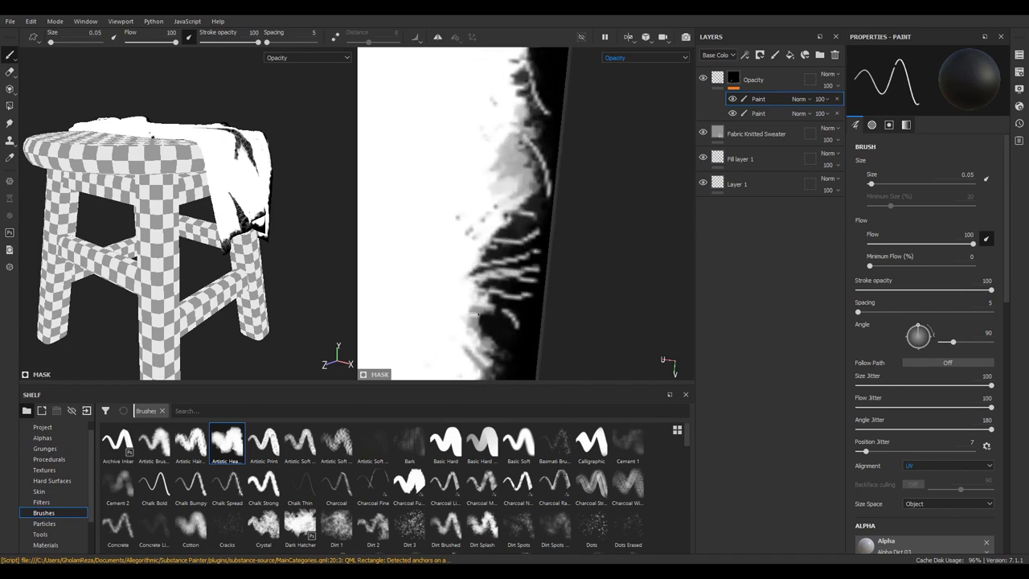
{"action": "left_click_drag", "start_coordinate": [534, 341], "coordinate": [468, 318]}
{"action": "left_click_drag", "start_coordinate": [519, 363], "coordinate": [467, 331]}
{"action": "middle_click_drag", "start_coordinate": [482, 338], "coordinate": [506, 298]}
{"action": "left_click_drag", "start_coordinate": [545, 250], "coordinate": [493, 247]}
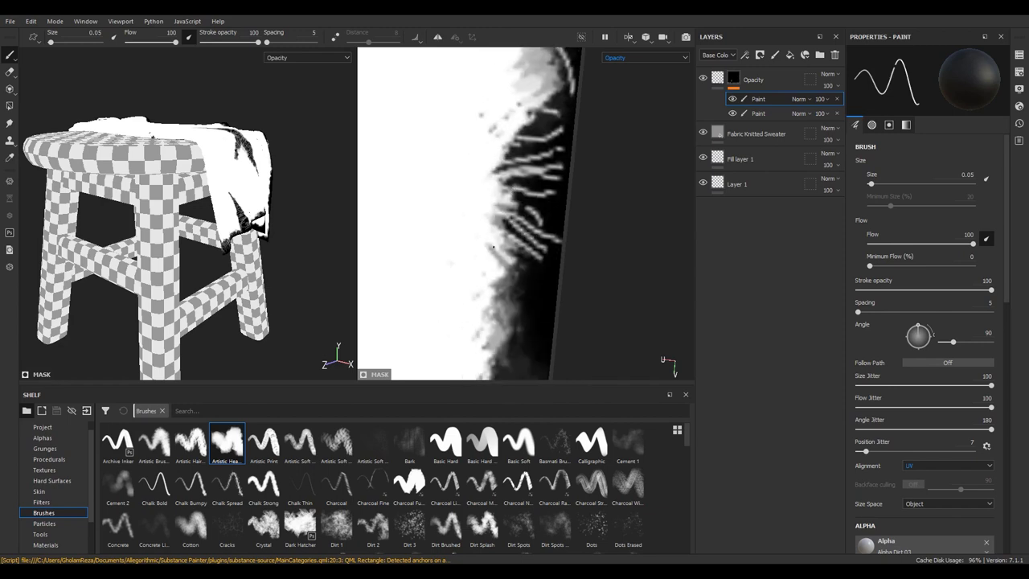
{"action": "left_click_drag", "start_coordinate": [535, 280], "coordinate": [501, 247]}
{"action": "left_click_drag", "start_coordinate": [556, 315], "coordinate": [528, 275]}
{"action": "left_click_drag", "start_coordinate": [548, 333], "coordinate": [519, 285]}
{"action": "mouse_move", "coordinate": [512, 324]}
{"action": "left_mouse_down"}
{"action": "mouse_move", "coordinate": [491, 282]}
{"action": "mouse_move", "coordinate": [504, 321]}
{"action": "left_mouse_up"}
{"action": "middle_click_drag", "start_coordinate": [504, 247], "coordinate": [494, 210]}
{"action": "left_click_drag", "start_coordinate": [495, 178], "coordinate": [528, 233]}
{"action": "mouse_move", "coordinate": [488, 204]}
{"action": "left_mouse_down"}
{"action": "mouse_move", "coordinate": [540, 270]}
{"action": "mouse_move", "coordinate": [483, 268]}
{"action": "mouse_move", "coordinate": [474, 278]}
{"action": "left_mouse_up"}
{"action": "mouse_move", "coordinate": [530, 242]}
{"action": "left_mouse_down"}
{"action": "mouse_move", "coordinate": [488, 257]}
{"action": "mouse_move", "coordinate": [484, 297]}
{"action": "mouse_move", "coordinate": [510, 323]}
{"action": "left_mouse_up"}
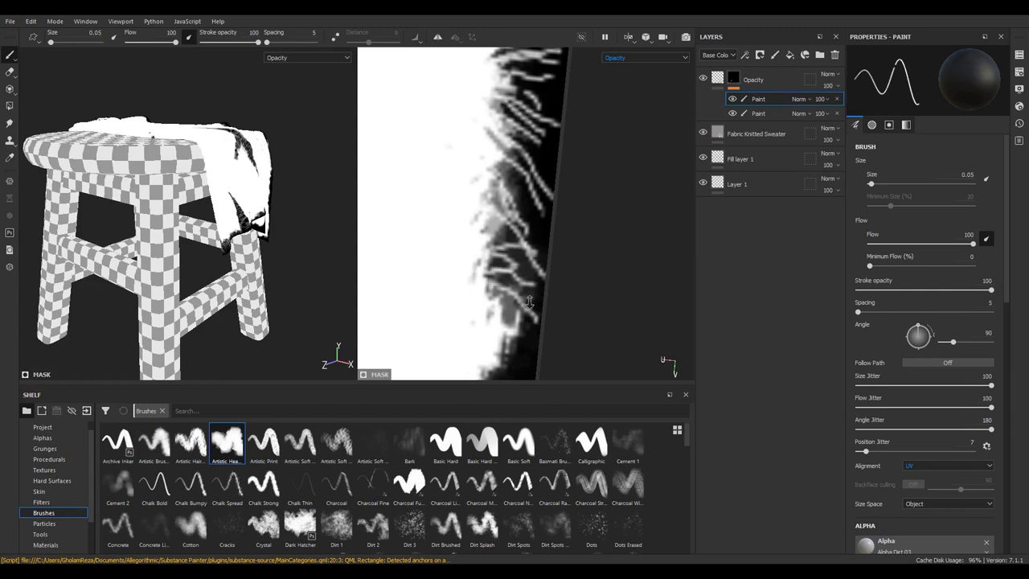
{"action": "right_click_drag", "start_coordinate": [529, 302], "coordinate": [459, 136], "text": "alt"}
{"action": "left_click_drag", "start_coordinate": [191, 256], "coordinate": [126, 230], "text": "alt"}
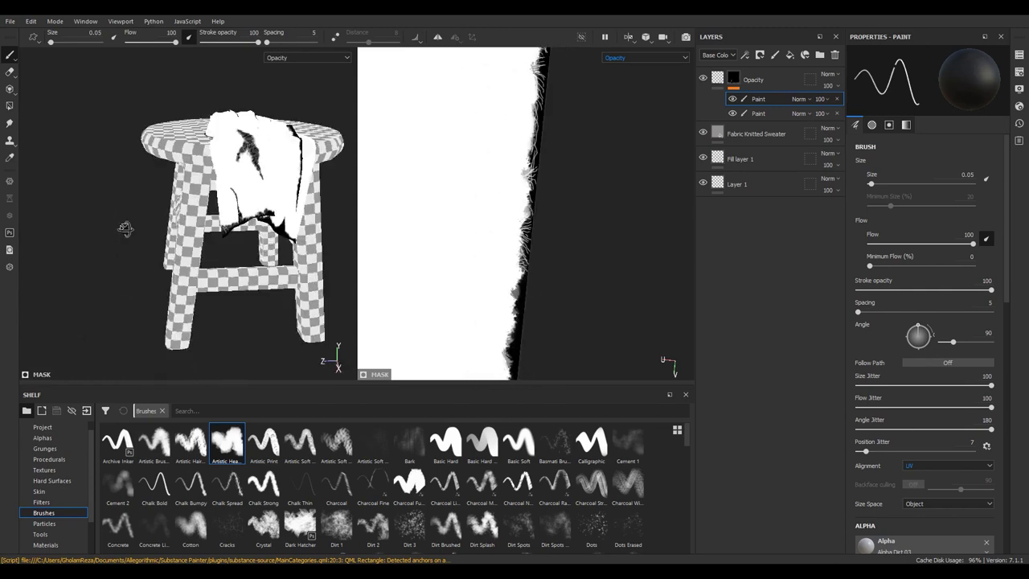
Orbit the stool to inspect the cloth, then add two fine strands down the mask's right edge
{"action": "right_click_drag", "start_coordinate": [126, 230], "coordinate": [382, 187], "text": "alt"}
{"action": "mouse_move", "coordinate": [391, 184]}
{"action": "left_mouse_down", "text": "alt"}
{"action": "mouse_move", "coordinate": [231, 219]}
{"action": "mouse_move", "coordinate": [265, 97]}
{"action": "left_mouse_up", "text": "alt"}
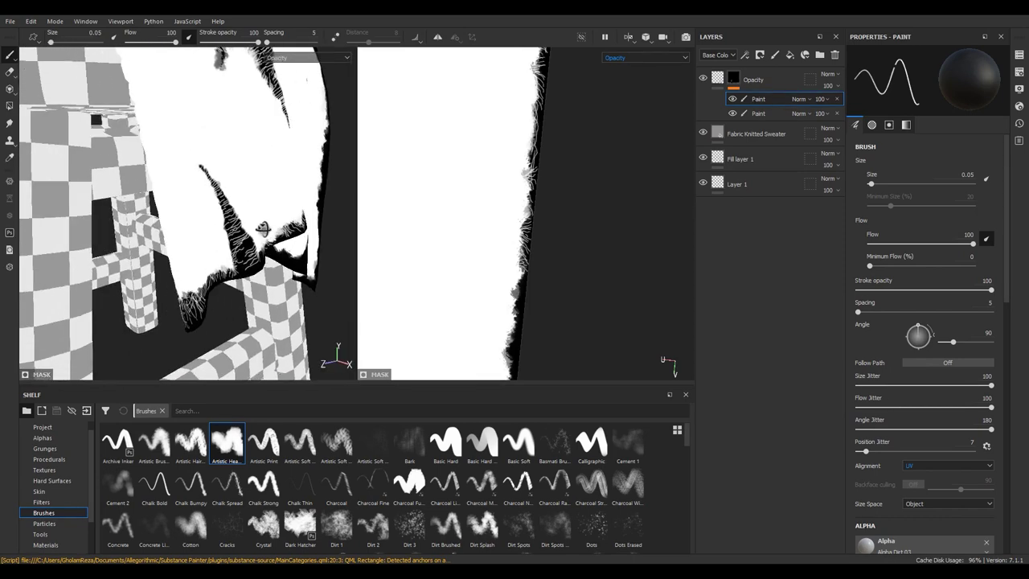
{"action": "mouse_move", "coordinate": [366, 97]}
{"action": "right_mouse_down", "text": "alt"}
{"action": "mouse_move", "coordinate": [523, 187]}
{"action": "mouse_move", "coordinate": [547, 351]}
{"action": "right_mouse_up", "text": "alt"}
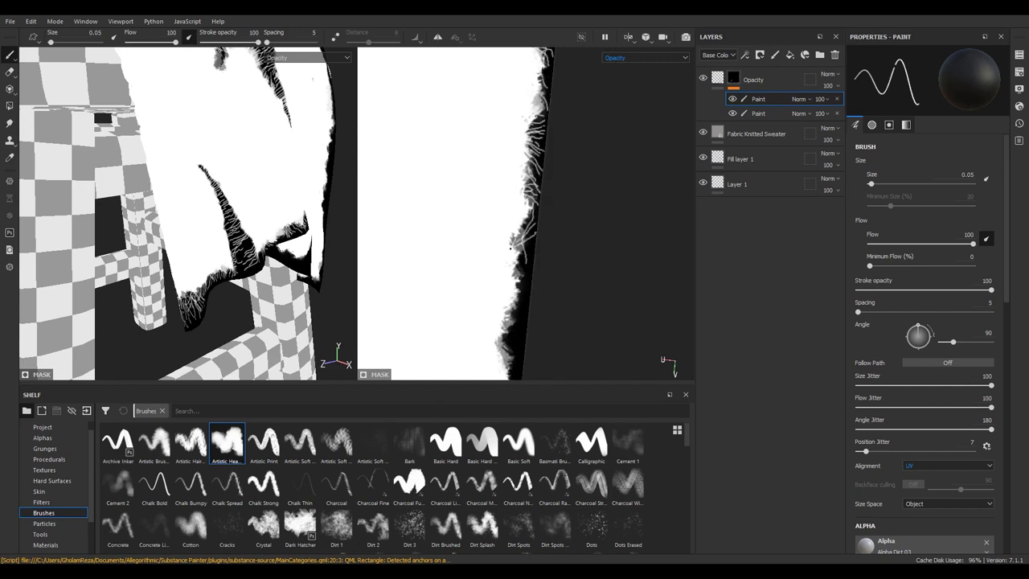
{"action": "left_click_drag", "start_coordinate": [531, 245], "coordinate": [517, 324]}
{"action": "left_click_drag", "start_coordinate": [519, 275], "coordinate": [509, 336]}
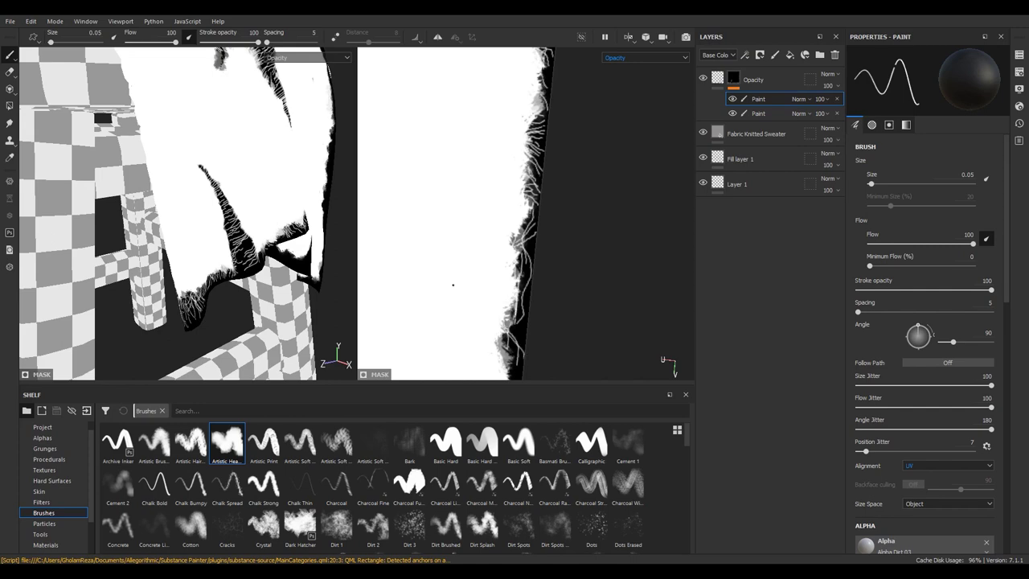
{"action": "mouse_move", "coordinate": [234, 165]}
{"action": "left_mouse_down", "text": "alt"}
{"action": "mouse_move", "coordinate": [178, 143]}
{"action": "mouse_move", "coordinate": [586, 252]}
{"action": "left_mouse_up", "text": "alt"}
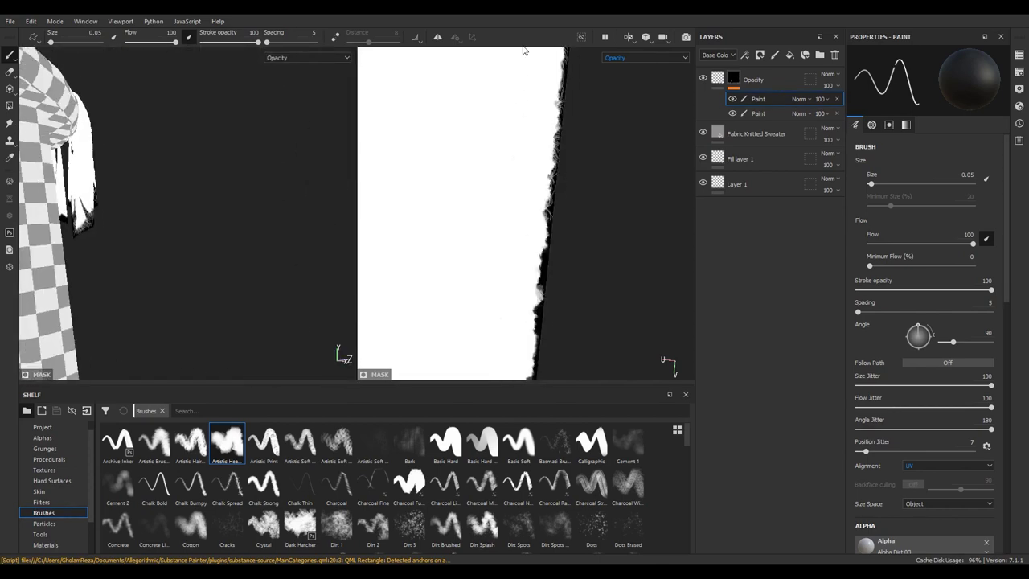
Paint the first thread strands along the upper and middle stretch of the right edge
{"action": "middle_click_drag", "start_coordinate": [524, 56], "coordinate": [490, 58]}
{"action": "middle_click_drag", "start_coordinate": [492, 121], "coordinate": [510, 259]}
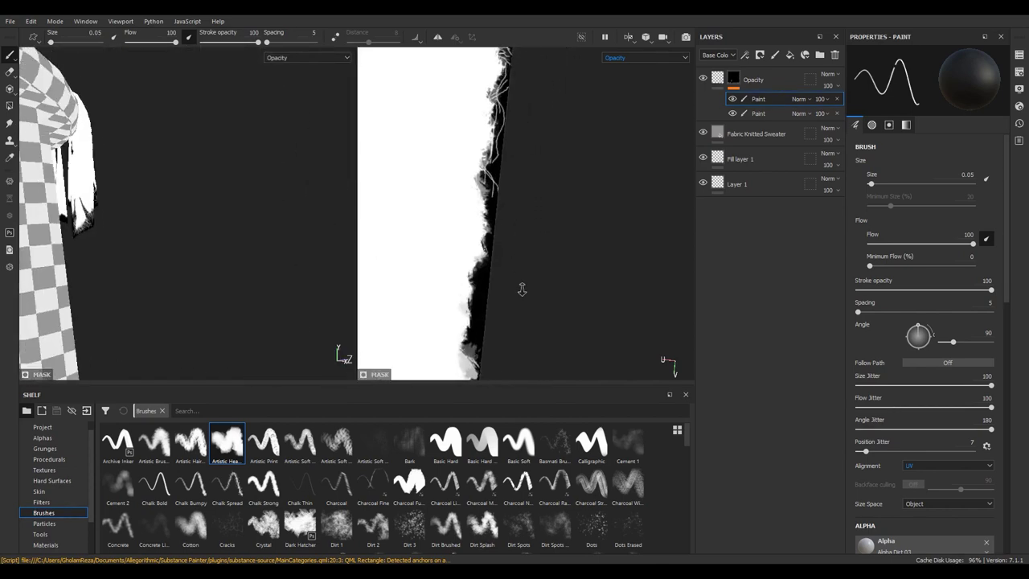
{"action": "left_click_drag", "start_coordinate": [488, 177], "coordinate": [486, 259]}
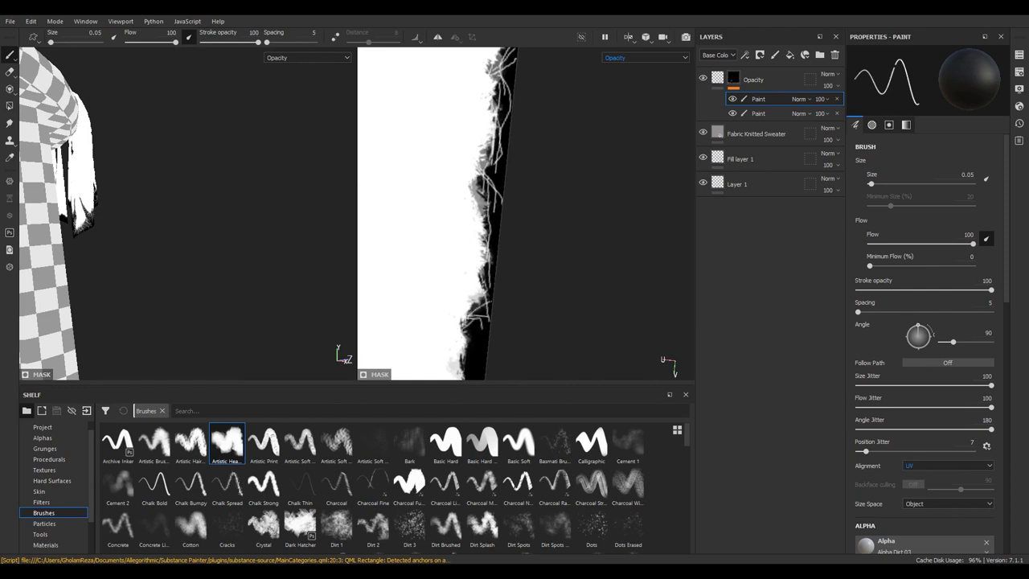
{"action": "middle_click_drag", "start_coordinate": [453, 319], "coordinate": [443, 223]}
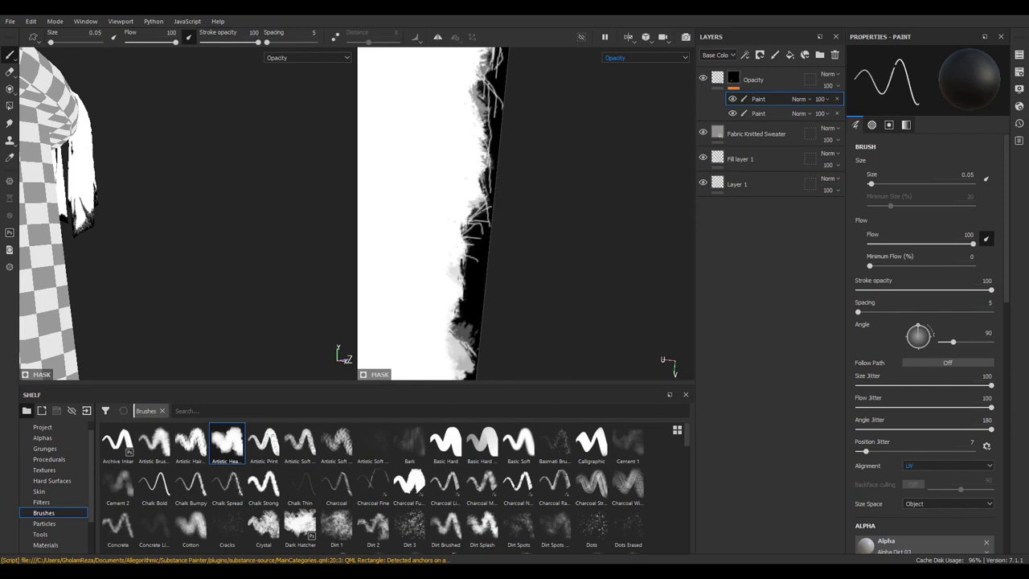
{"action": "left_click_drag", "start_coordinate": [474, 238], "coordinate": [468, 269]}
{"action": "mouse_move", "coordinate": [475, 314]}
{"action": "left_mouse_down"}
{"action": "mouse_move", "coordinate": [464, 293]}
{"action": "mouse_move", "coordinate": [476, 261]}
{"action": "left_mouse_up"}
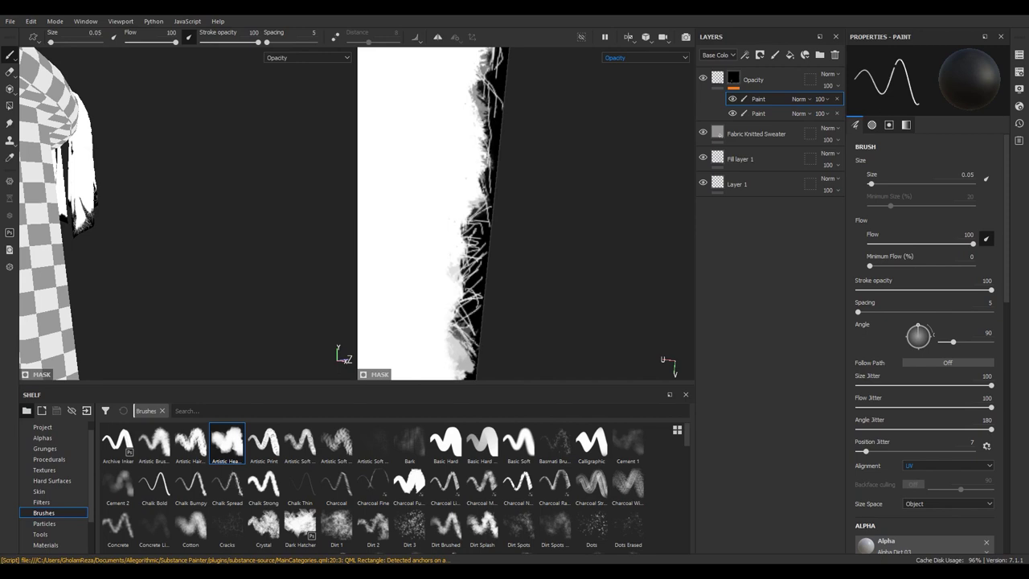
{"action": "middle_click_drag", "start_coordinate": [475, 282], "coordinate": [499, 121]}
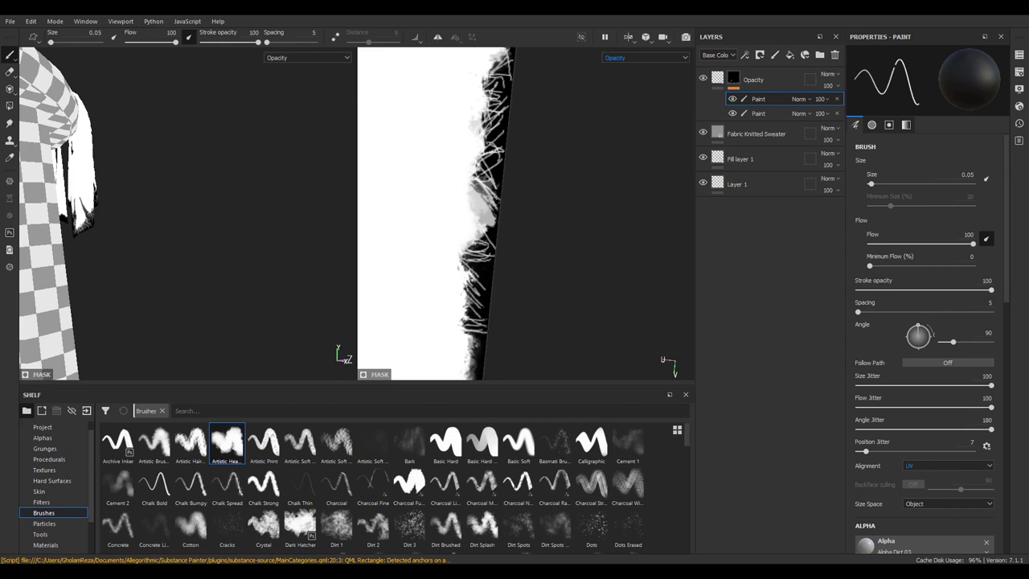
{"action": "middle_click_drag", "start_coordinate": [474, 210], "coordinate": [446, 129]}
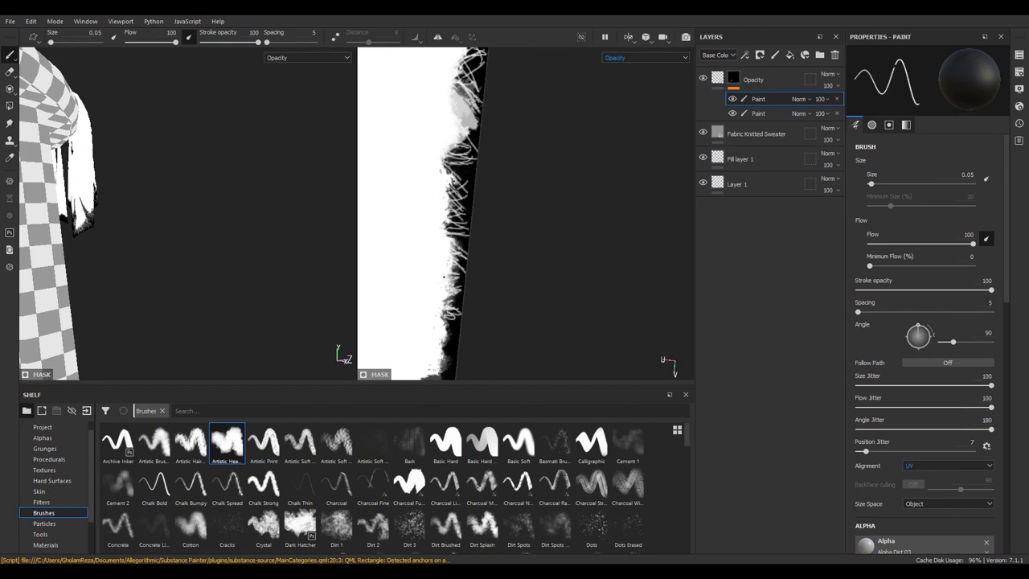
Undo the last strokes and repaint thin diagonal strands further down the edge
{"action": "key", "text": "ctrl+z"}
{"action": "mouse_move", "coordinate": [448, 192]}
{"action": "left_mouse_down"}
{"action": "mouse_move", "coordinate": [438, 220]}
{"action": "mouse_move", "coordinate": [444, 291]}
{"action": "left_mouse_up"}
{"action": "left_click_drag", "start_coordinate": [433, 252], "coordinate": [455, 321]}
{"action": "left_click_drag", "start_coordinate": [436, 251], "coordinate": [447, 312]}
{"action": "mouse_move", "coordinate": [423, 271]}
{"action": "left_mouse_down"}
{"action": "mouse_move", "coordinate": [432, 346]}
{"action": "mouse_move", "coordinate": [454, 335]}
{"action": "left_mouse_up"}
{"action": "left_click_drag", "start_coordinate": [424, 276], "coordinate": [417, 325]}
{"action": "left_click_drag", "start_coordinate": [418, 284], "coordinate": [438, 258]}
{"action": "middle_click_drag", "start_coordinate": [435, 266], "coordinate": [426, 177]}
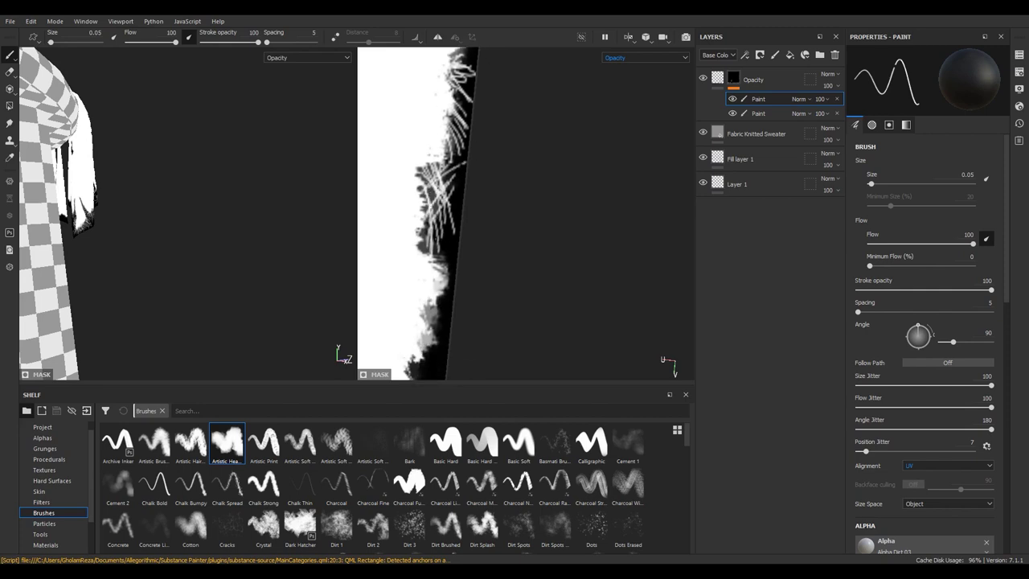
{"action": "middle_click_drag", "start_coordinate": [421, 287], "coordinate": [436, 268]}
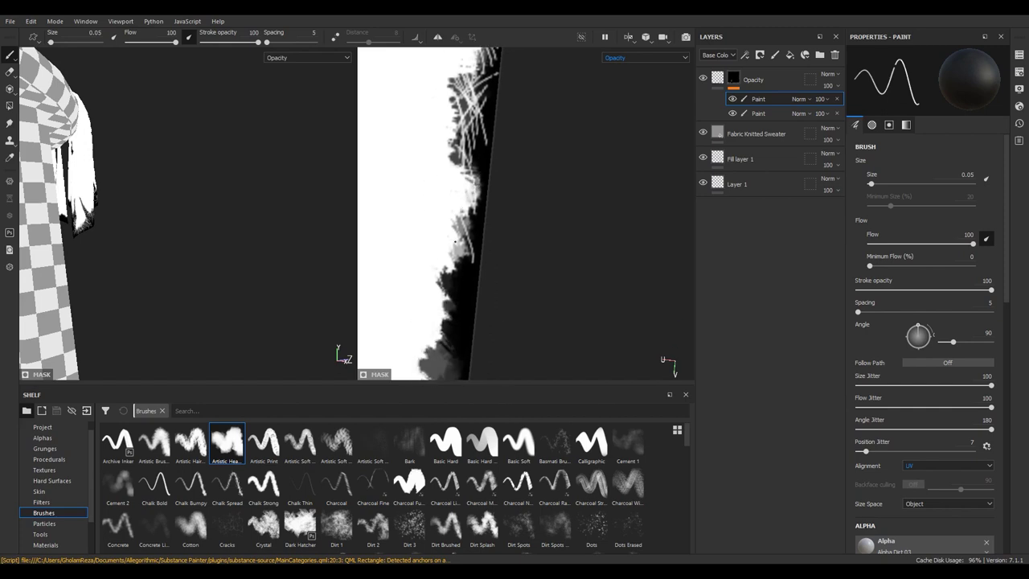
{"action": "mouse_move", "coordinate": [440, 272]}
{"action": "left_mouse_down"}
{"action": "mouse_move", "coordinate": [459, 314]}
{"action": "mouse_move", "coordinate": [460, 351]}
{"action": "left_mouse_up"}
{"action": "middle_click_drag", "start_coordinate": [450, 338], "coordinate": [452, 326]}
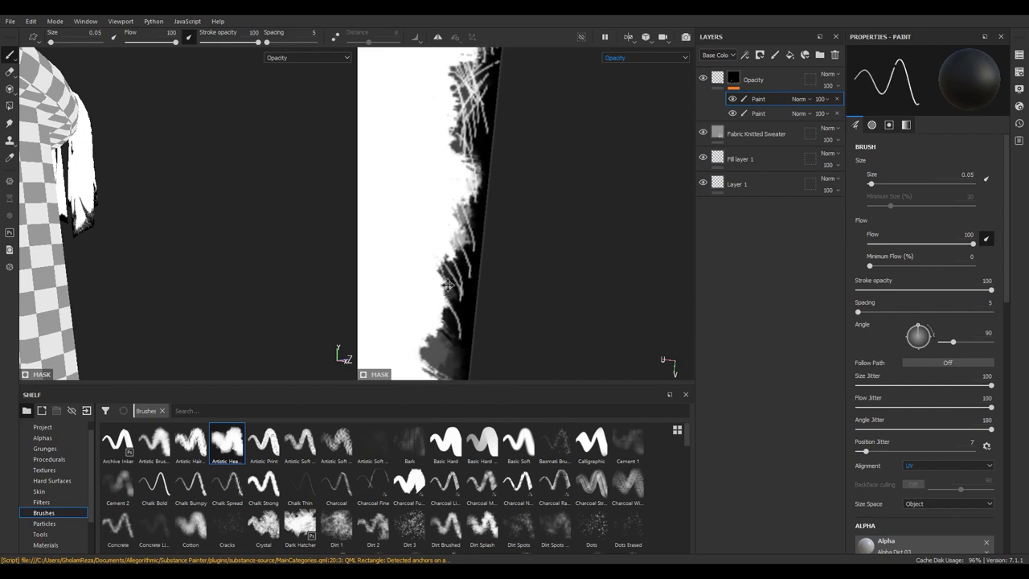
{"action": "mouse_move", "coordinate": [457, 230]}
{"action": "left_mouse_down"}
{"action": "mouse_move", "coordinate": [481, 262]}
{"action": "mouse_move", "coordinate": [461, 318]}
{"action": "left_mouse_up"}
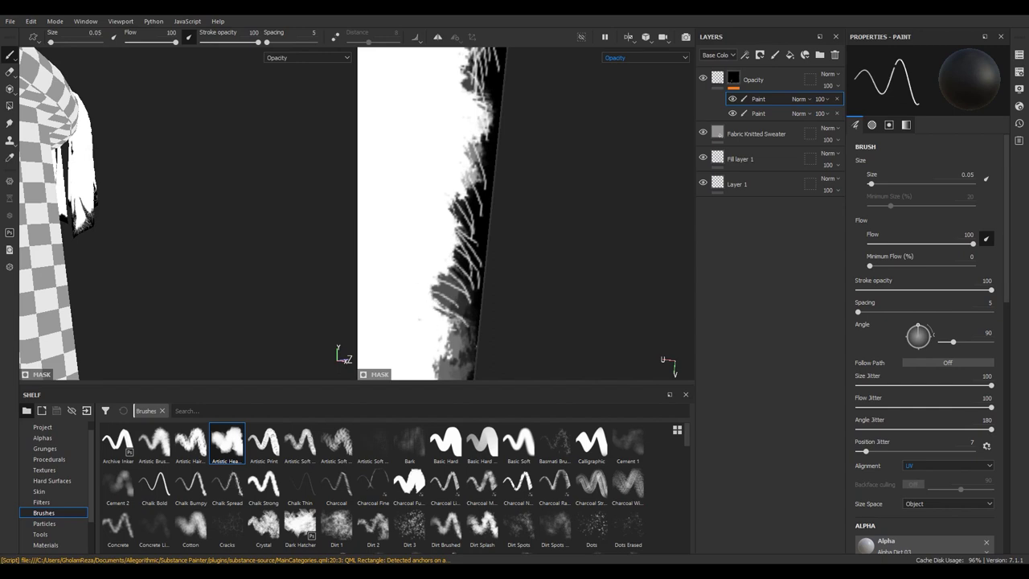
Paint short strands down to the mask's bottom corner, then check the cloth in 3D
{"action": "middle_click_drag", "start_coordinate": [450, 322], "coordinate": [444, 209]}
{"action": "left_click_drag", "start_coordinate": [439, 266], "coordinate": [470, 281]}
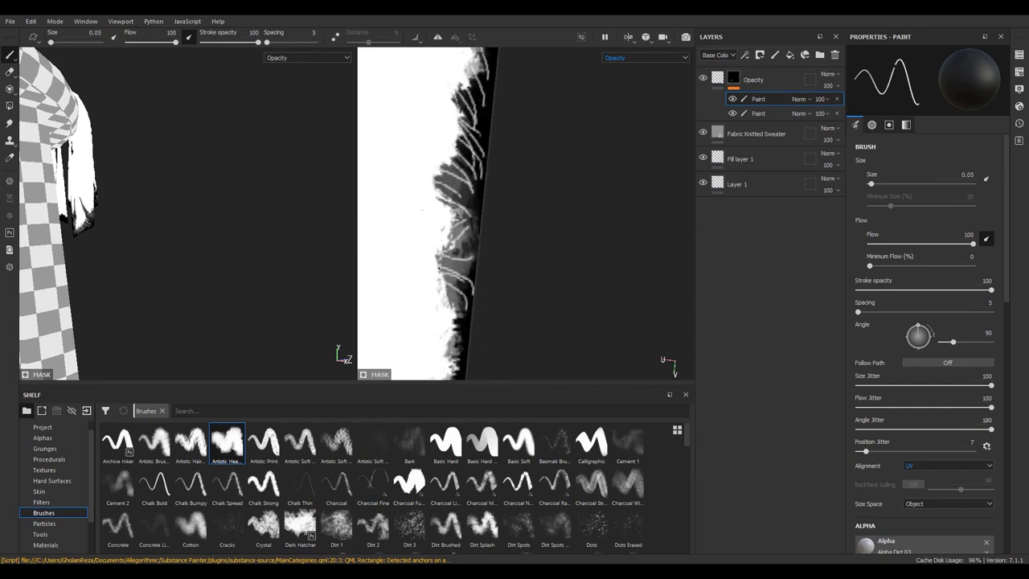
{"action": "middle_click_drag", "start_coordinate": [437, 219], "coordinate": [450, 130]}
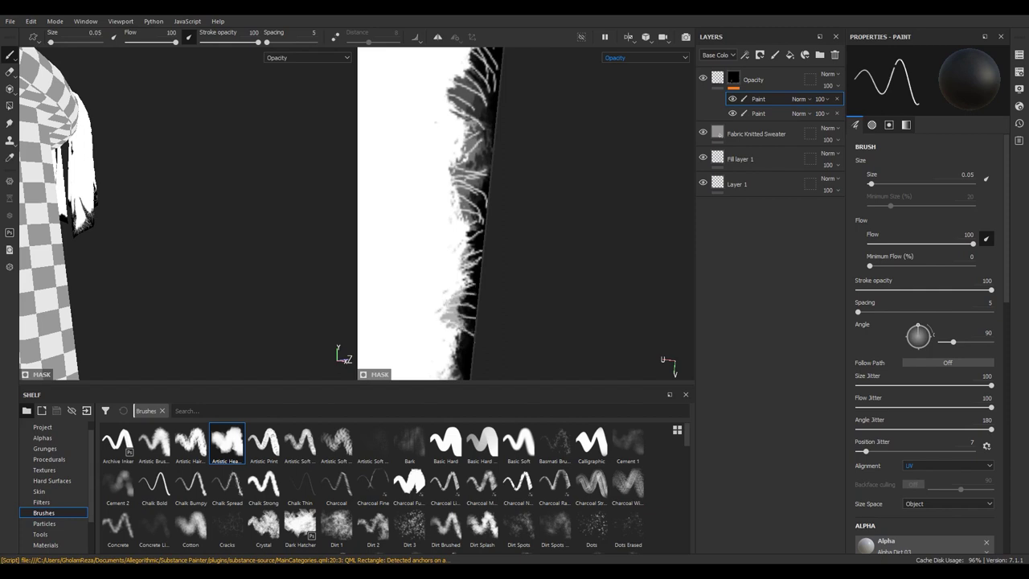
{"action": "middle_click_drag", "start_coordinate": [446, 354], "coordinate": [453, 244]}
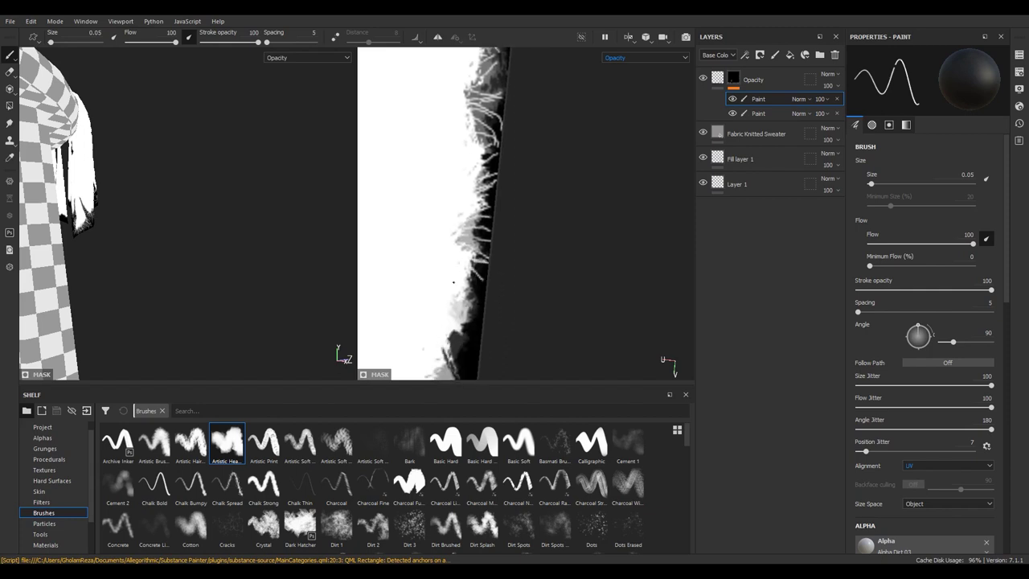
{"action": "left_click_drag", "start_coordinate": [477, 300], "coordinate": [452, 370]}
{"action": "left_click_drag", "start_coordinate": [463, 334], "coordinate": [451, 379]}
{"action": "middle_click_drag", "start_coordinate": [450, 378], "coordinate": [448, 296]}
{"action": "left_click_drag", "start_coordinate": [464, 256], "coordinate": [444, 316]}
{"action": "left_click_drag", "start_coordinate": [442, 272], "coordinate": [436, 313]}
{"action": "left_click_drag", "start_coordinate": [436, 278], "coordinate": [428, 322]}
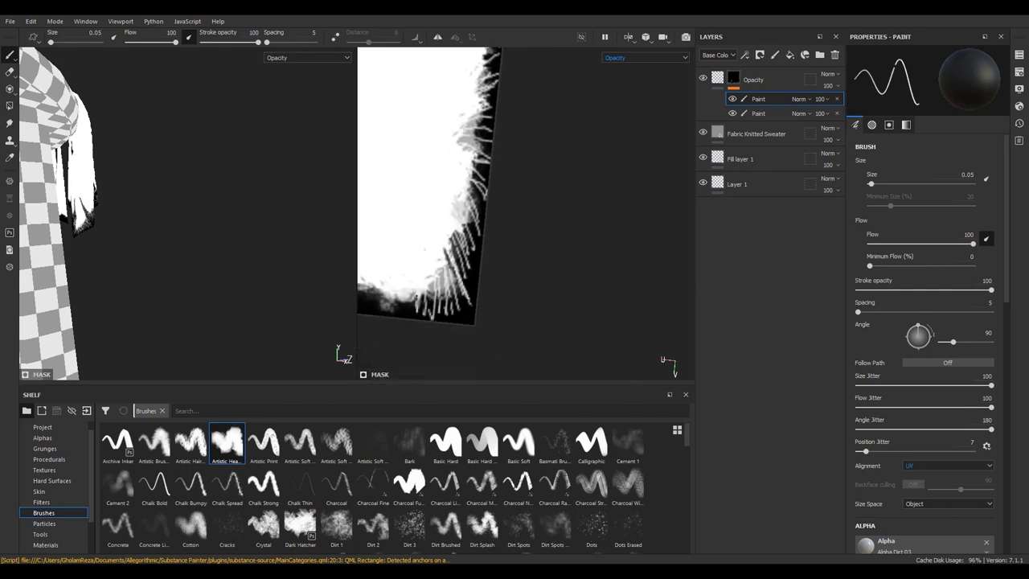
{"action": "left_click_drag", "start_coordinate": [455, 283], "coordinate": [443, 305]}
{"action": "left_click_drag", "start_coordinate": [466, 271], "coordinate": [447, 299]}
{"action": "mouse_move", "coordinate": [474, 259]}
{"action": "left_mouse_down"}
{"action": "mouse_move", "coordinate": [448, 291]}
{"action": "mouse_move", "coordinate": [452, 278]}
{"action": "left_mouse_up"}
{"action": "left_click_drag", "start_coordinate": [479, 241], "coordinate": [454, 264]}
{"action": "middle_click_drag", "start_coordinate": [450, 241], "coordinate": [527, 209]}
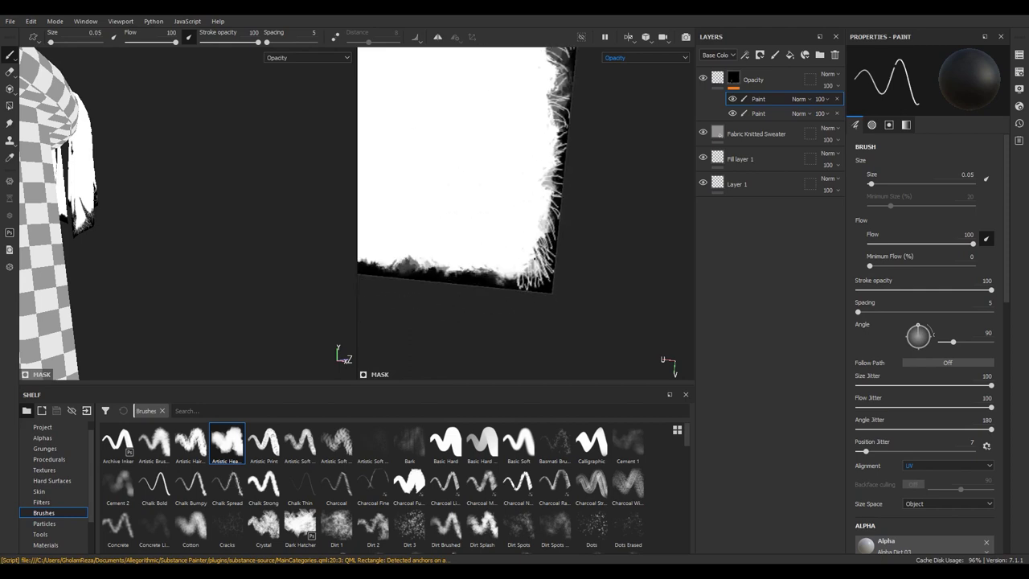
{"action": "mouse_move", "coordinate": [130, 306]}
{"action": "left_mouse_down", "text": "alt"}
{"action": "mouse_move", "coordinate": [168, 207]}
{"action": "mouse_move", "coordinate": [242, 193]}
{"action": "left_mouse_up", "text": "alt"}
{"action": "middle_click_drag", "start_coordinate": [514, 209], "coordinate": [541, 163]}
{"action": "right_click_drag", "start_coordinate": [540, 164], "coordinate": [540, 193], "text": "alt"}
Frame the mask's bottom-right edge in the 2D view and paint the first white strands into the black band
{"action": "mouse_move", "coordinate": [540, 193]}
{"action": "left_mouse_down", "text": "alt"}
{"action": "mouse_move", "coordinate": [535, 223]}
{"action": "mouse_move", "coordinate": [545, 223]}
{"action": "left_mouse_up", "text": "alt"}
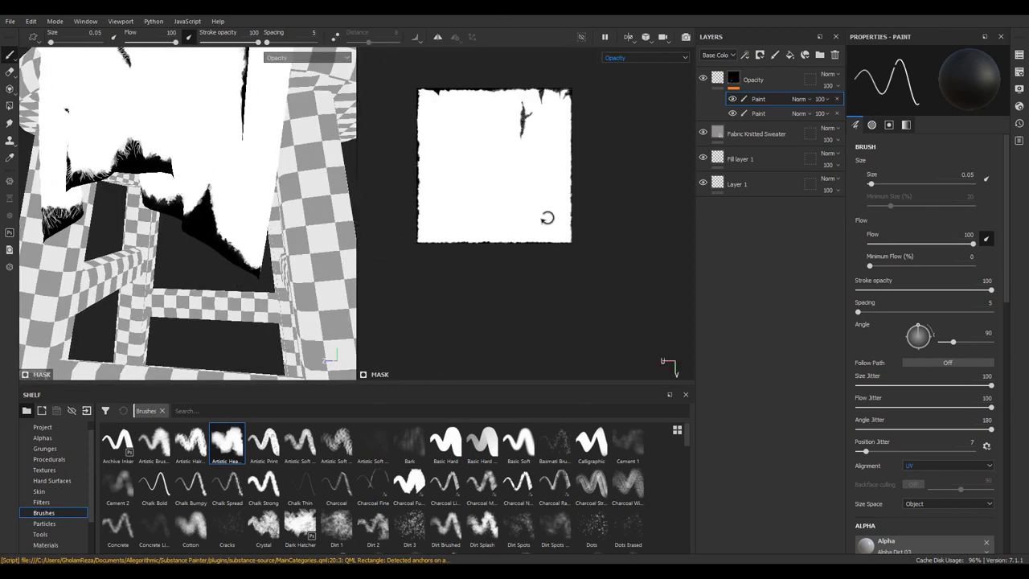
{"action": "mouse_move", "coordinate": [631, 339]}
{"action": "right_mouse_down", "text": "alt"}
{"action": "mouse_move", "coordinate": [616, 363]}
{"action": "mouse_move", "coordinate": [556, 220]}
{"action": "mouse_move", "coordinate": [567, 207]}
{"action": "mouse_move", "coordinate": [574, 326]}
{"action": "right_mouse_up", "text": "alt"}
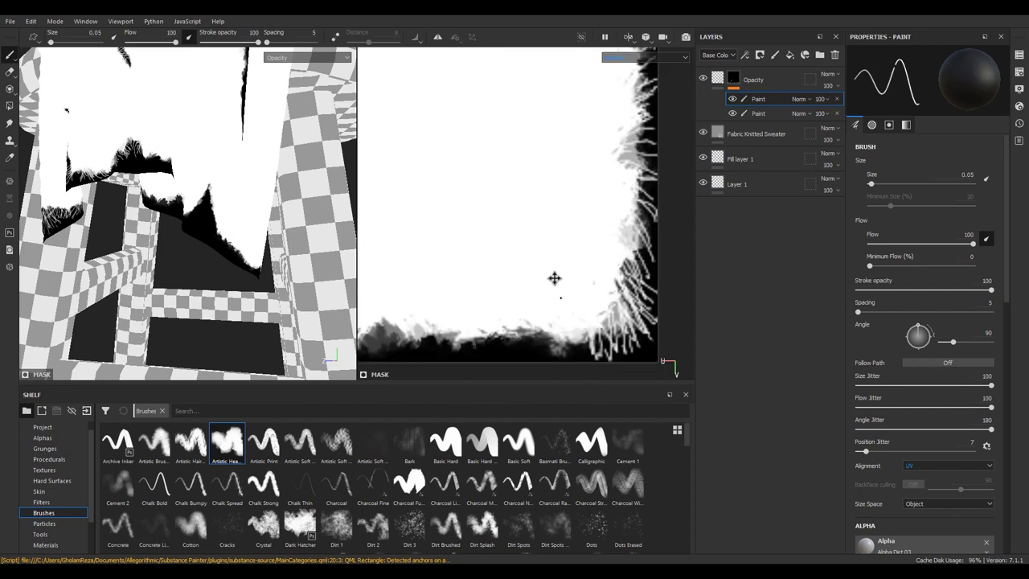
{"action": "middle_click_drag", "start_coordinate": [552, 281], "coordinate": [569, 238]}
{"action": "left_click_drag", "start_coordinate": [523, 263], "coordinate": [435, 266]}
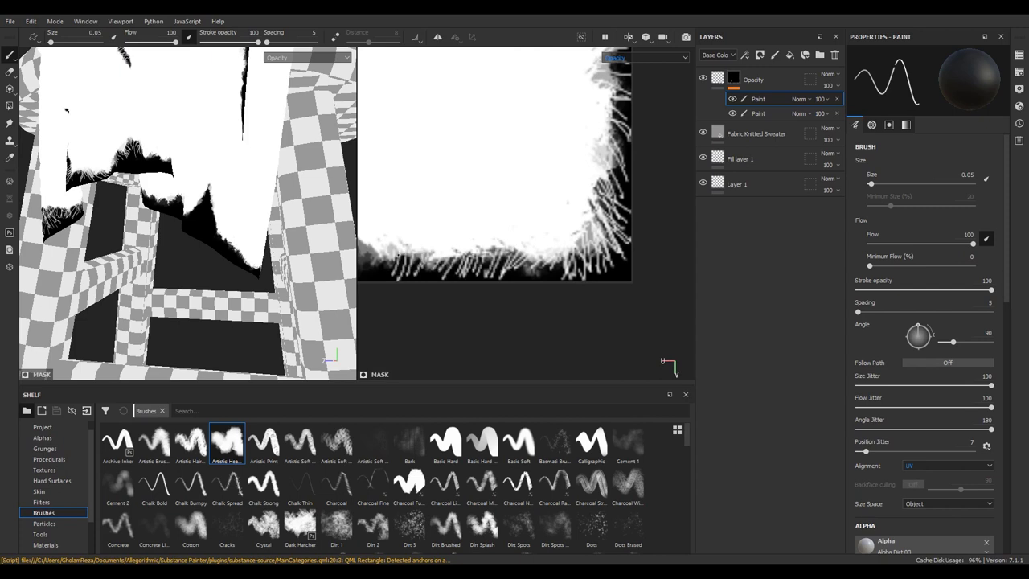
{"action": "scroll", "coordinate": [526, 169], "scroll_direction": "up", "scroll_amount": 2}
{"action": "left_click_drag", "start_coordinate": [467, 270], "coordinate": [441, 268]}
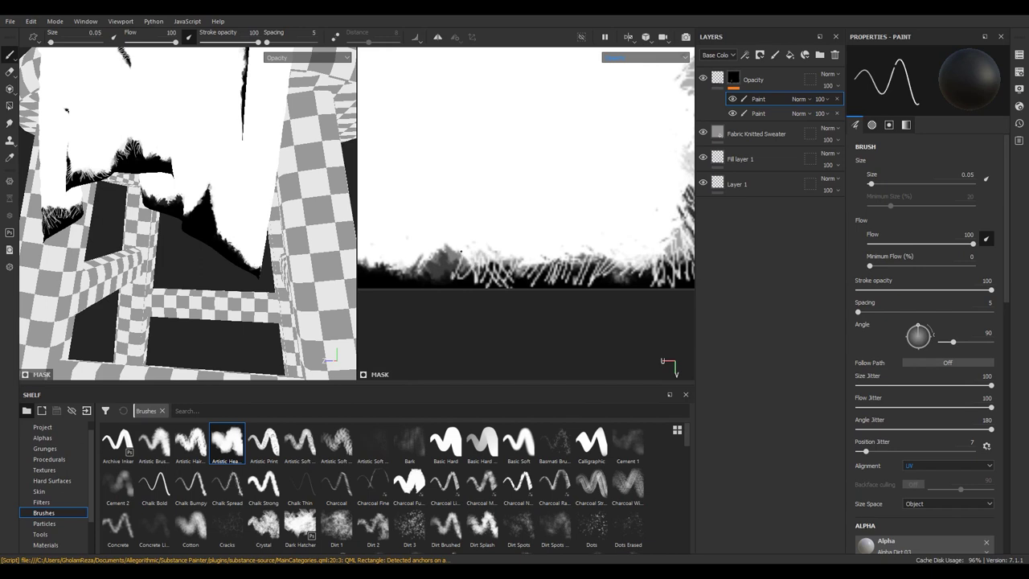
Undo those strands and repaint horizontal strands along the dark bottom band, undoing the latest
{"action": "key", "text": "ctrl+z"}
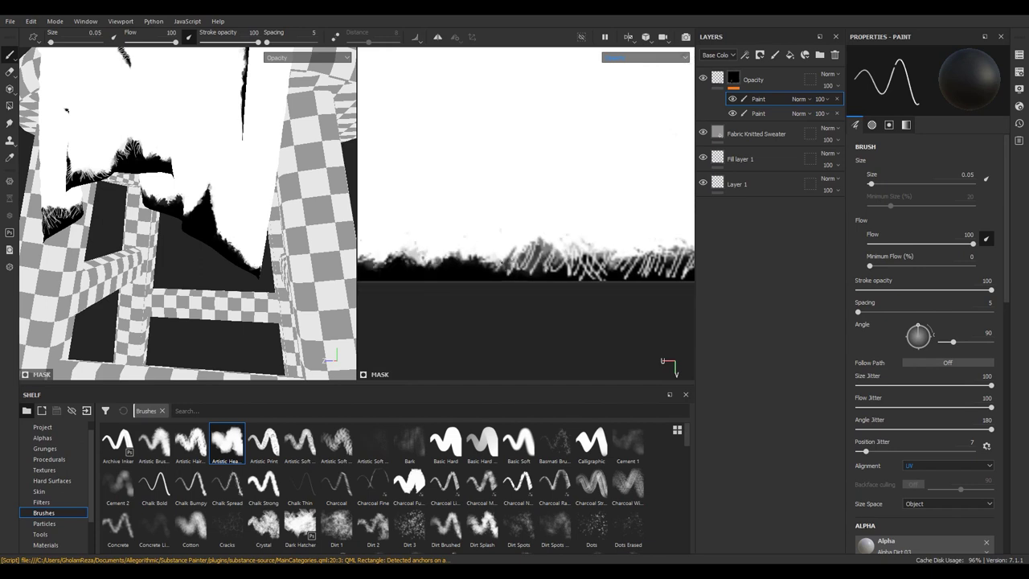
{"action": "mouse_move", "coordinate": [514, 248]}
{"action": "left_mouse_down"}
{"action": "mouse_move", "coordinate": [484, 278]}
{"action": "mouse_move", "coordinate": [457, 264]}
{"action": "mouse_move", "coordinate": [394, 263]}
{"action": "left_mouse_up"}
{"action": "middle_click_drag", "start_coordinate": [439, 237], "coordinate": [439, 224]}
{"action": "left_click_drag", "start_coordinate": [447, 254], "coordinate": [552, 257]}
{"action": "middle_click_drag", "start_coordinate": [504, 230], "coordinate": [504, 238]}
{"action": "mouse_move", "coordinate": [515, 263]}
{"action": "left_mouse_down"}
{"action": "mouse_move", "coordinate": [403, 254]}
{"action": "mouse_move", "coordinate": [421, 237]}
{"action": "mouse_move", "coordinate": [460, 261]}
{"action": "mouse_move", "coordinate": [495, 264]}
{"action": "mouse_move", "coordinate": [519, 234]}
{"action": "left_mouse_up"}
{"action": "key", "text": "ctrl+z"}
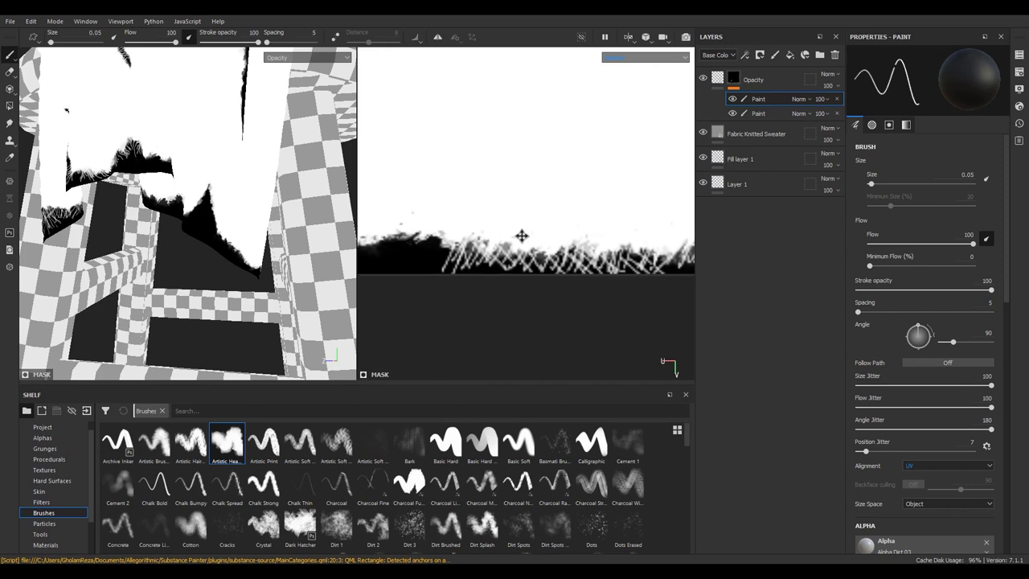
Paint grey and light strands, remove the left ones, then brush grass-like threads leftward
{"action": "mouse_move", "coordinate": [463, 249]}
{"action": "left_mouse_down"}
{"action": "mouse_move", "coordinate": [391, 249]}
{"action": "mouse_move", "coordinate": [499, 256]}
{"action": "left_mouse_up"}
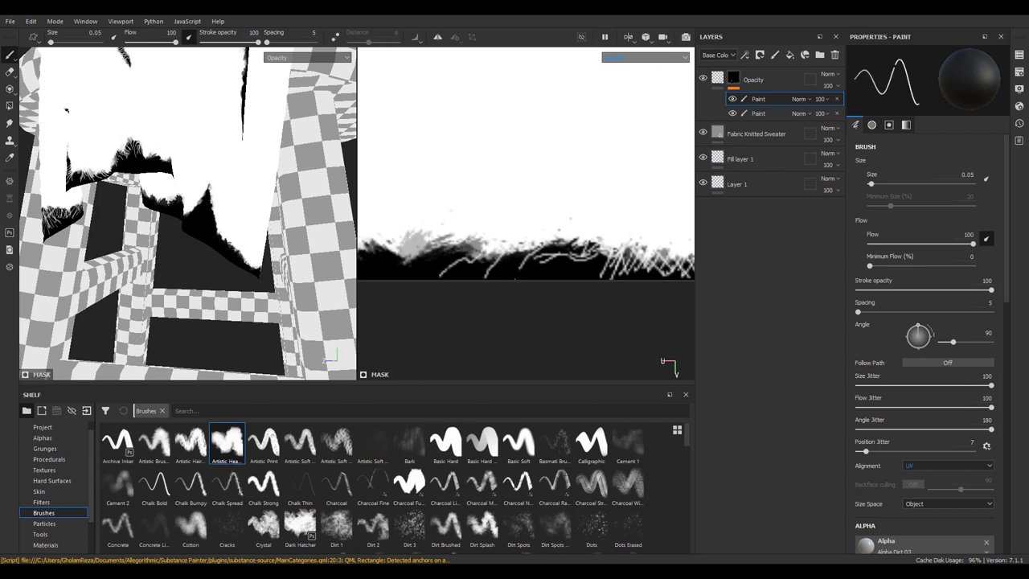
{"action": "mouse_move", "coordinate": [564, 236]}
{"action": "left_mouse_down"}
{"action": "mouse_move", "coordinate": [520, 246]}
{"action": "mouse_move", "coordinate": [456, 238]}
{"action": "left_mouse_up"}
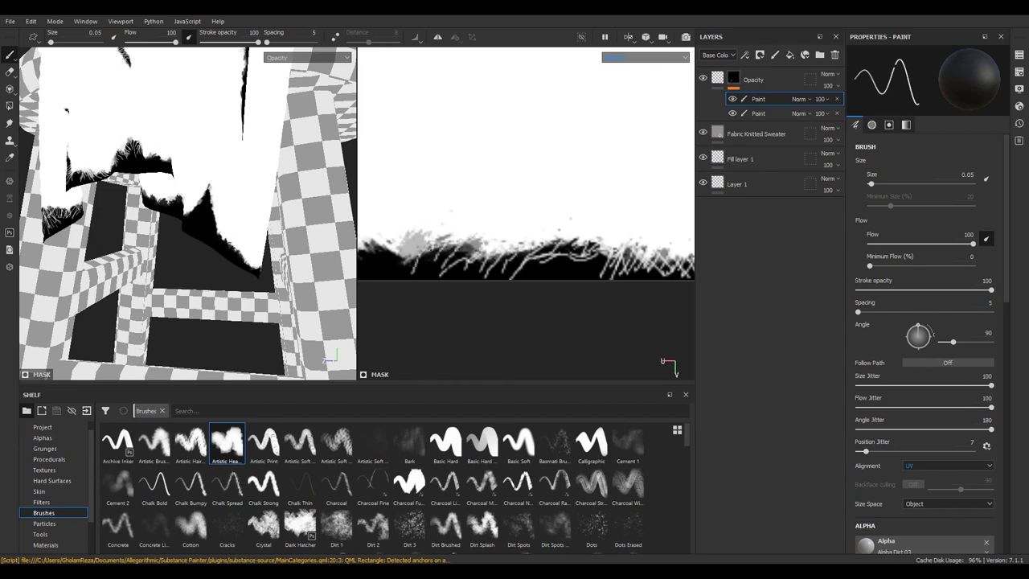
{"action": "key", "text": "ctrl+z"}
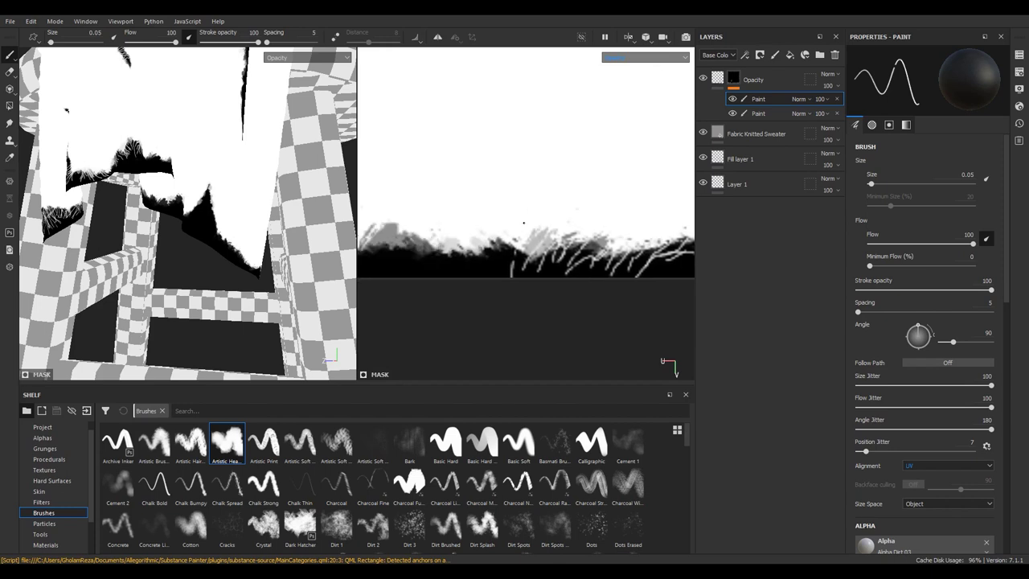
{"action": "left_click_drag", "start_coordinate": [499, 238], "coordinate": [475, 271]}
{"action": "left_click_drag", "start_coordinate": [468, 250], "coordinate": [455, 267]}
{"action": "left_click_drag", "start_coordinate": [453, 243], "coordinate": [435, 268]}
{"action": "left_click_drag", "start_coordinate": [437, 244], "coordinate": [425, 274]}
{"action": "mouse_move", "coordinate": [421, 238]}
{"action": "left_mouse_down"}
{"action": "mouse_move", "coordinate": [414, 265]}
{"action": "mouse_move", "coordinate": [395, 254]}
{"action": "left_mouse_up"}
{"action": "left_click_drag", "start_coordinate": [409, 234], "coordinate": [404, 263]}
Undo the latest left strands and repaint thread strands across the middle of the band
{"action": "key", "text": "ctrl+z"}
{"action": "key", "text": "ctrl+z"}
{"action": "key", "text": "ctrl+z"}
{"action": "key", "text": "ctrl+z"}
{"action": "key", "text": "ctrl+z"}
{"action": "key", "text": "ctrl+z"}
{"action": "key", "text": "ctrl+z"}
{"action": "key", "text": "ctrl+z"}
{"action": "key", "text": "ctrl+z"}
{"action": "key", "text": "ctrl+z"}
{"action": "mouse_move", "coordinate": [520, 222]}
{"action": "left_mouse_down"}
{"action": "mouse_move", "coordinate": [506, 270]}
{"action": "mouse_move", "coordinate": [499, 267]}
{"action": "left_mouse_up"}
{"action": "left_click_drag", "start_coordinate": [490, 231], "coordinate": [475, 277]}
{"action": "mouse_move", "coordinate": [474, 250]}
{"action": "left_mouse_down"}
{"action": "mouse_move", "coordinate": [457, 284]}
{"action": "mouse_move", "coordinate": [451, 278]}
{"action": "mouse_move", "coordinate": [472, 279]}
{"action": "left_mouse_up"}
{"action": "mouse_move", "coordinate": [493, 231]}
{"action": "left_mouse_down"}
{"action": "mouse_move", "coordinate": [487, 276]}
{"action": "mouse_move", "coordinate": [509, 279]}
{"action": "mouse_move", "coordinate": [489, 270]}
{"action": "left_mouse_up"}
Paint thread strands progressing leftward, then long horizontal strands across the band
{"action": "scroll", "coordinate": [526, 249], "scroll_direction": "up", "scroll_amount": 1}
{"action": "mouse_move", "coordinate": [482, 249]}
{"action": "left_mouse_down"}
{"action": "mouse_move", "coordinate": [472, 278]}
{"action": "mouse_move", "coordinate": [454, 280]}
{"action": "left_mouse_up"}
{"action": "mouse_move", "coordinate": [447, 239]}
{"action": "left_mouse_down"}
{"action": "mouse_move", "coordinate": [441, 281]}
{"action": "mouse_move", "coordinate": [410, 281]}
{"action": "left_mouse_up"}
{"action": "middle_click_drag", "start_coordinate": [427, 266], "coordinate": [541, 269]}
{"action": "left_click_drag", "start_coordinate": [525, 267], "coordinate": [515, 288]}
{"action": "mouse_move", "coordinate": [515, 249]}
{"action": "left_mouse_down"}
{"action": "mouse_move", "coordinate": [503, 278]}
{"action": "mouse_move", "coordinate": [452, 270]}
{"action": "left_mouse_up"}
{"action": "left_click_drag", "start_coordinate": [525, 272], "coordinate": [385, 259]}
{"action": "left_click_drag", "start_coordinate": [490, 273], "coordinate": [362, 273]}
Move along the bottom edge, painting short light and vertical strands on each stretch
{"action": "middle_click_drag", "start_coordinate": [472, 216], "coordinate": [609, 185]}
{"action": "left_click_drag", "start_coordinate": [507, 225], "coordinate": [420, 241]}
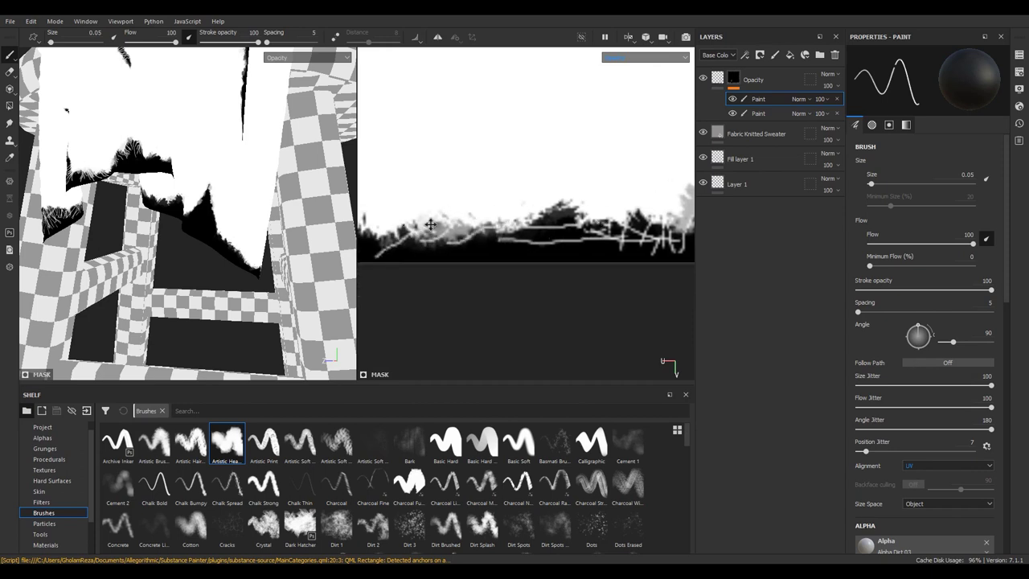
{"action": "middle_click_drag", "start_coordinate": [416, 231], "coordinate": [496, 240]}
{"action": "left_click_drag", "start_coordinate": [485, 217], "coordinate": [473, 254]}
{"action": "mouse_move", "coordinate": [483, 233]}
{"action": "middle_mouse_down"}
{"action": "mouse_move", "coordinate": [551, 184]}
{"action": "mouse_move", "coordinate": [601, 302]}
{"action": "mouse_move", "coordinate": [589, 321]}
{"action": "middle_mouse_up"}
{"action": "mouse_move", "coordinate": [572, 248]}
{"action": "left_mouse_down"}
{"action": "mouse_move", "coordinate": [569, 272]}
{"action": "mouse_move", "coordinate": [539, 270]}
{"action": "left_mouse_up"}
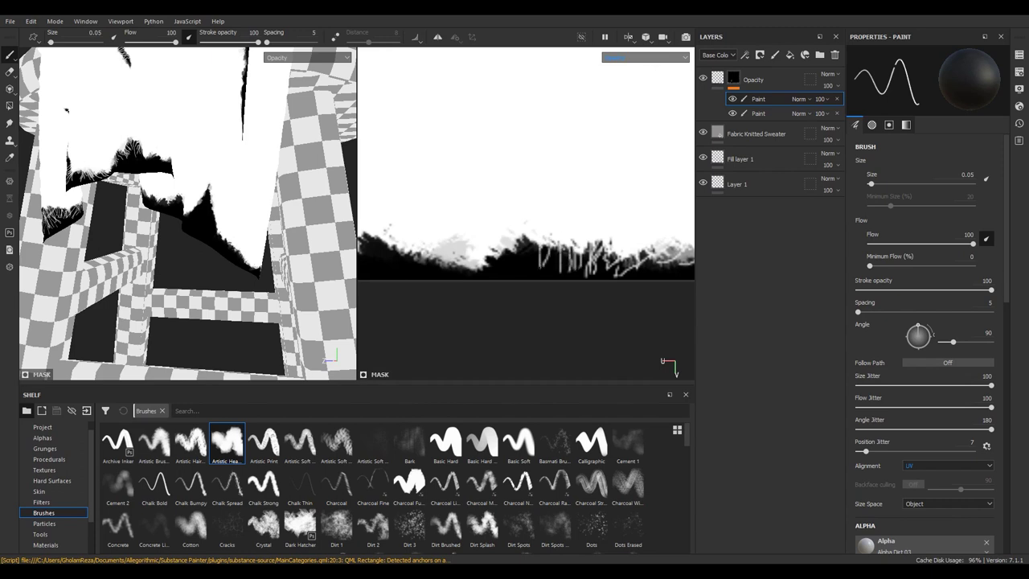
{"action": "left_click_drag", "start_coordinate": [528, 235], "coordinate": [526, 257]}
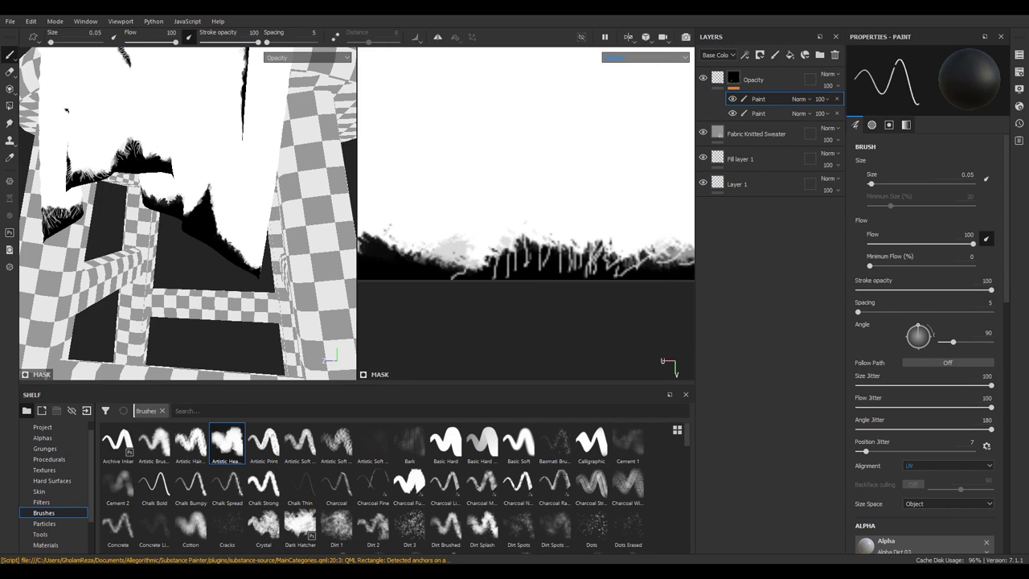
{"action": "mouse_move", "coordinate": [417, 246]}
{"action": "left_mouse_down"}
{"action": "mouse_move", "coordinate": [416, 270]}
{"action": "mouse_move", "coordinate": [398, 270]}
{"action": "left_mouse_up"}
Paint thin vertical strands on the bottom edge, undoing the last light strokes
{"action": "scroll", "coordinate": [526, 257], "scroll_direction": "up", "scroll_amount": 1}
{"action": "mouse_move", "coordinate": [505, 254]}
{"action": "left_mouse_down"}
{"action": "mouse_move", "coordinate": [505, 285]}
{"action": "mouse_move", "coordinate": [514, 282]}
{"action": "mouse_move", "coordinate": [497, 278]}
{"action": "left_mouse_up"}
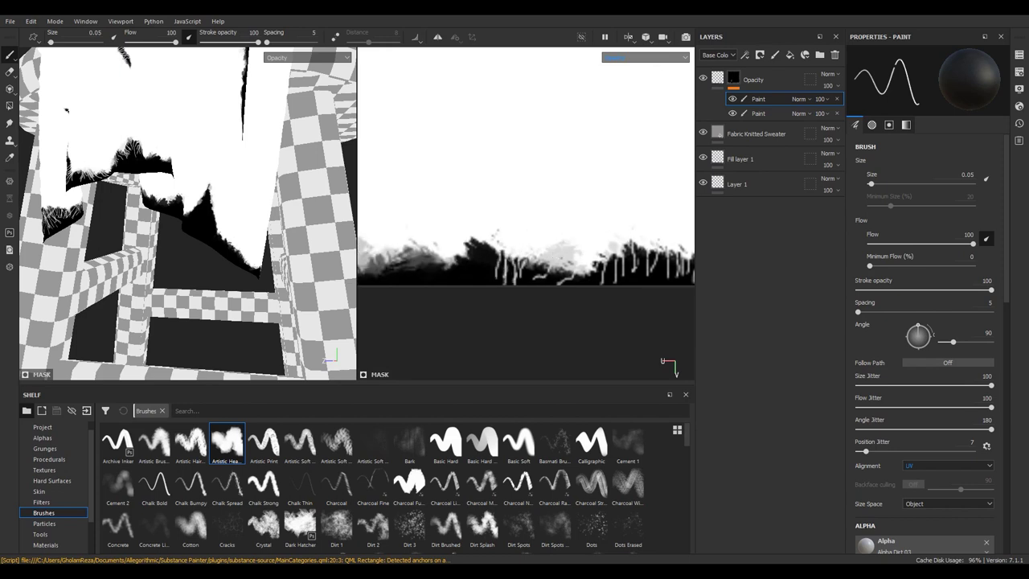
{"action": "mouse_move", "coordinate": [471, 238]}
{"action": "left_mouse_down"}
{"action": "mouse_move", "coordinate": [470, 265]}
{"action": "mouse_move", "coordinate": [438, 281]}
{"action": "left_mouse_up"}
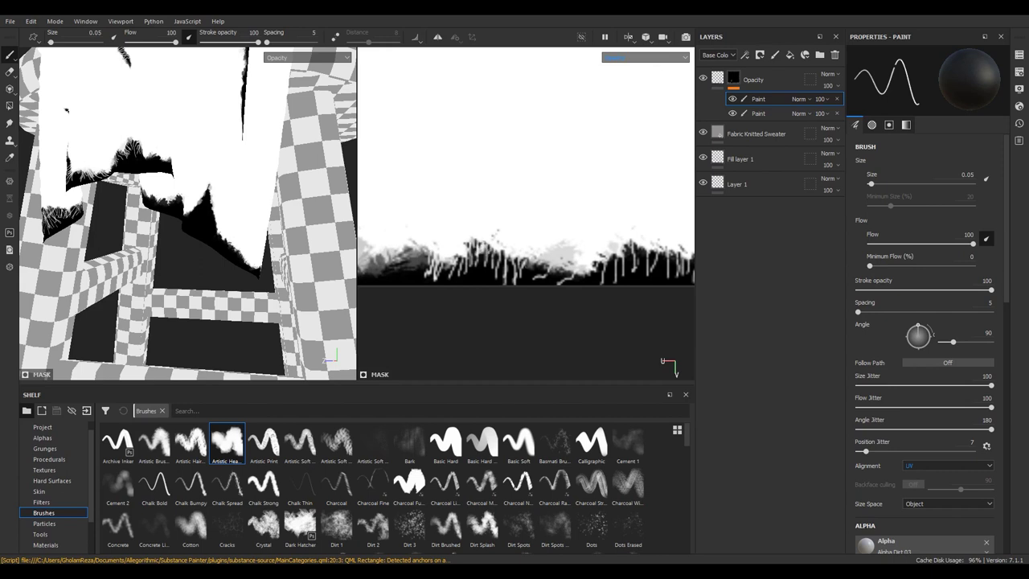
{"action": "scroll", "coordinate": [572, 220], "scroll_direction": "up", "scroll_amount": 1}
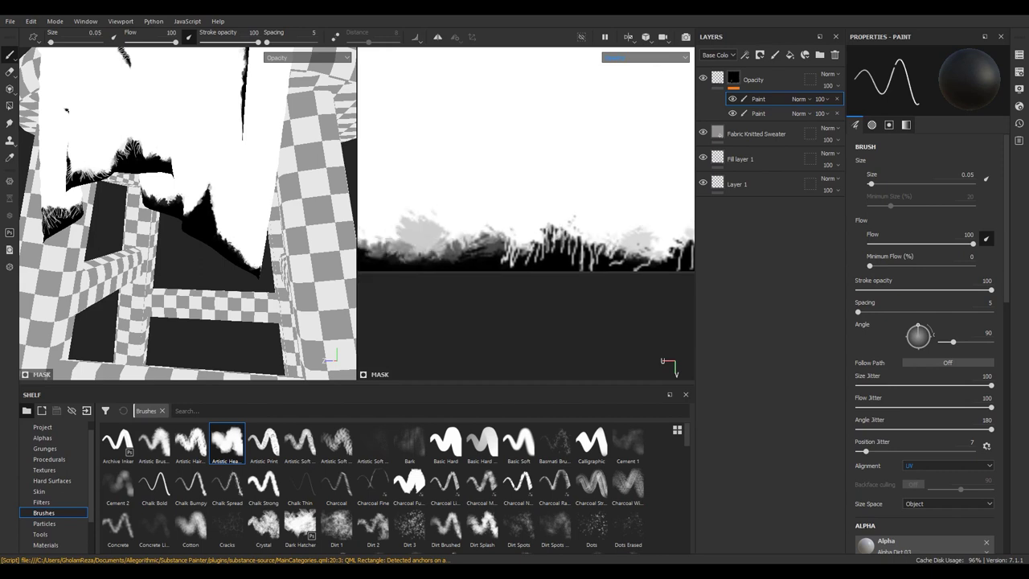
{"action": "scroll", "coordinate": [600, 220], "scroll_direction": "up", "scroll_amount": 1}
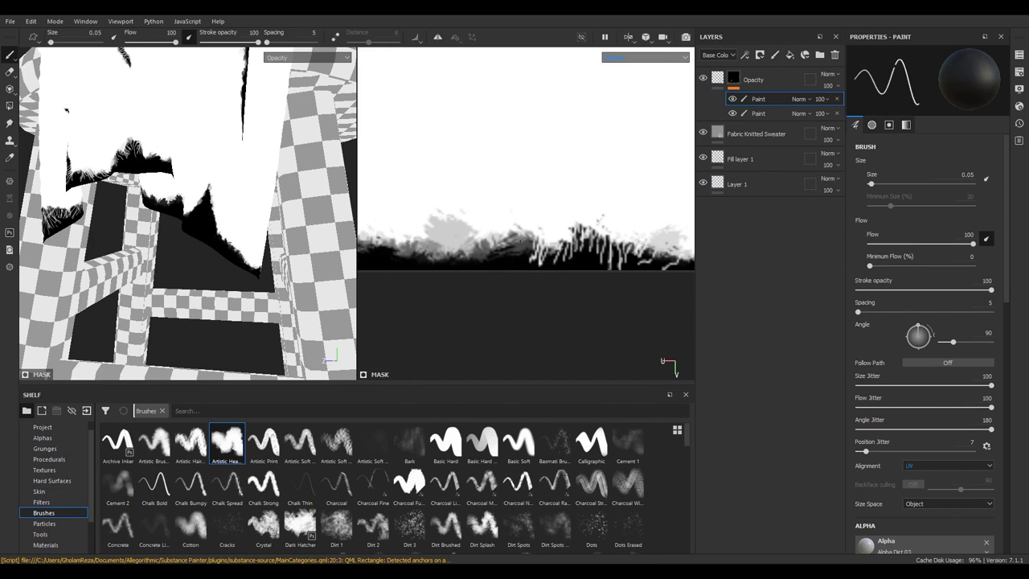
{"action": "mouse_move", "coordinate": [531, 251]}
{"action": "left_mouse_down"}
{"action": "mouse_move", "coordinate": [399, 251]}
{"action": "mouse_move", "coordinate": [455, 219]}
{"action": "mouse_move", "coordinate": [523, 241]}
{"action": "left_mouse_up"}
{"action": "key", "text": "ctrl+z"}
{"action": "key", "text": "ctrl+z"}
{"action": "key", "text": "ctrl+z"}
{"action": "key", "text": "ctrl+z"}
{"action": "key", "text": "ctrl+z"}
{"action": "key", "text": "ctrl+z"}
Paint light strands on the right of the edge, removing the leftward ones
{"action": "left_click_drag", "start_coordinate": [561, 254], "coordinate": [619, 258]}
{"action": "left_click_drag", "start_coordinate": [531, 269], "coordinate": [584, 262]}
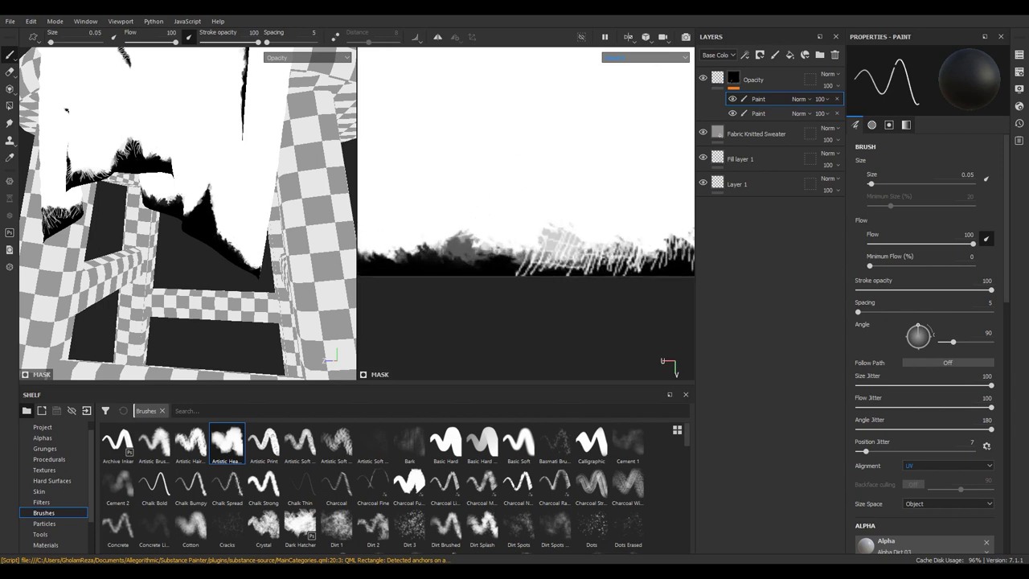
{"action": "left_click_drag", "start_coordinate": [651, 261], "coordinate": [516, 250]}
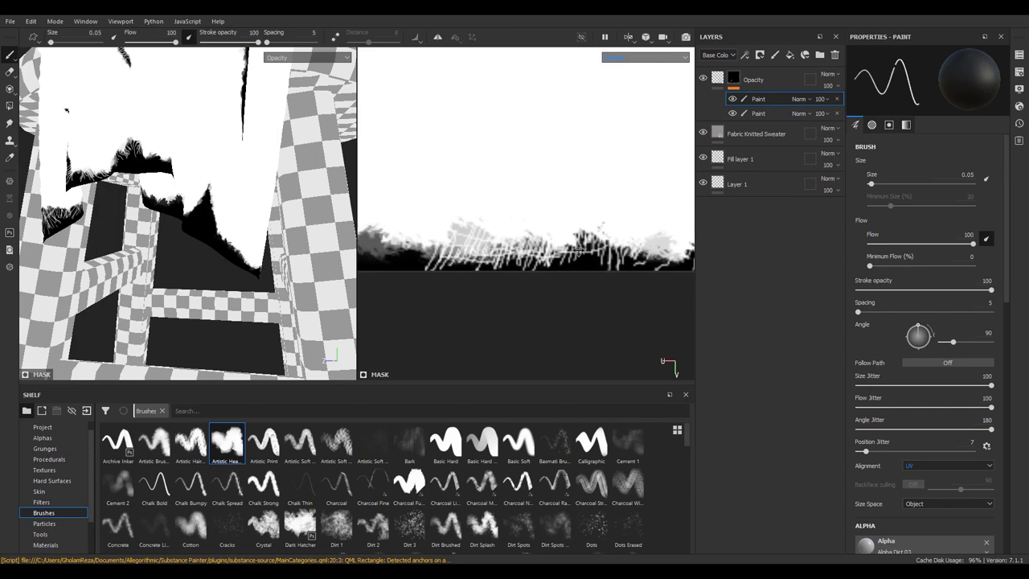
{"action": "key", "text": "ctrl+z"}
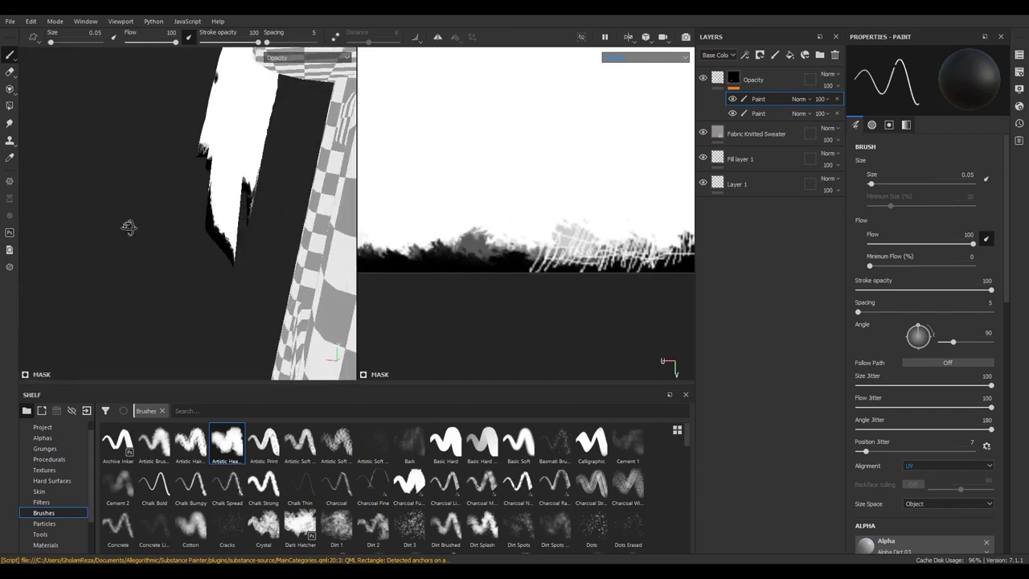
Check the stool from the front in 3D, then paint crosshatch strands leftward along the edge
{"action": "mouse_move", "coordinate": [104, 228]}
{"action": "left_mouse_down", "text": "alt"}
{"action": "mouse_move", "coordinate": [260, 198]}
{"action": "mouse_move", "coordinate": [228, 216]}
{"action": "left_mouse_up", "text": "alt"}
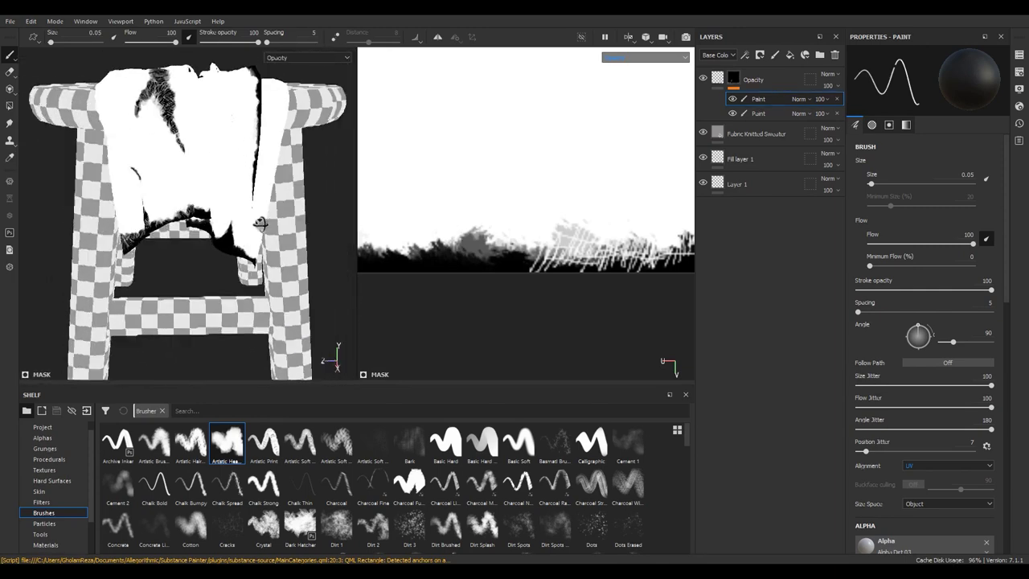
{"action": "left_click_drag", "start_coordinate": [228, 216], "coordinate": [161, 229], "text": "alt"}
{"action": "scroll", "coordinate": [616, 266], "scroll_direction": "up", "scroll_amount": 3}
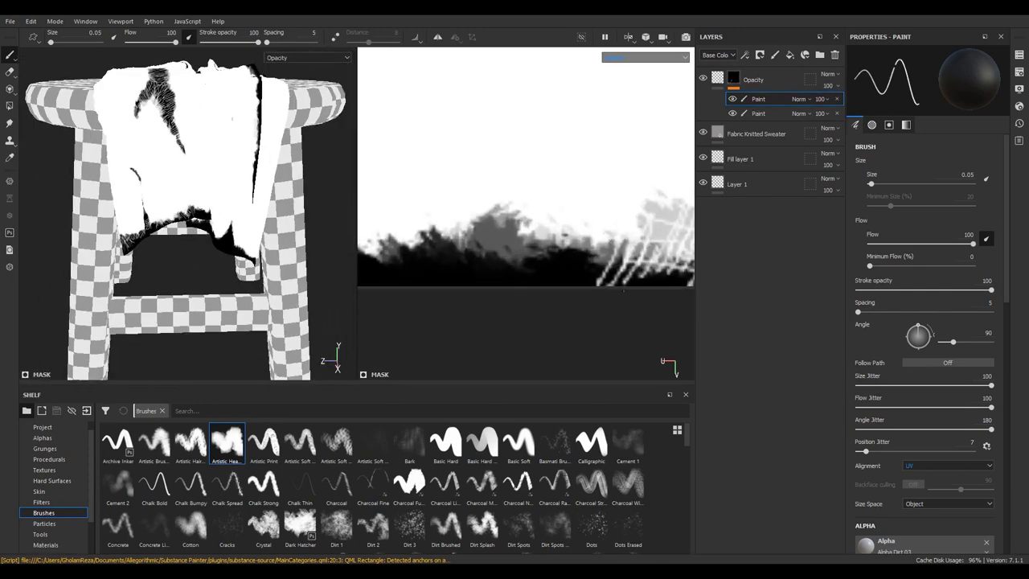
{"action": "mouse_move", "coordinate": [600, 265]}
{"action": "left_mouse_down"}
{"action": "mouse_move", "coordinate": [581, 251]}
{"action": "mouse_move", "coordinate": [554, 259]}
{"action": "mouse_move", "coordinate": [492, 233]}
{"action": "mouse_move", "coordinate": [444, 245]}
{"action": "left_mouse_up"}
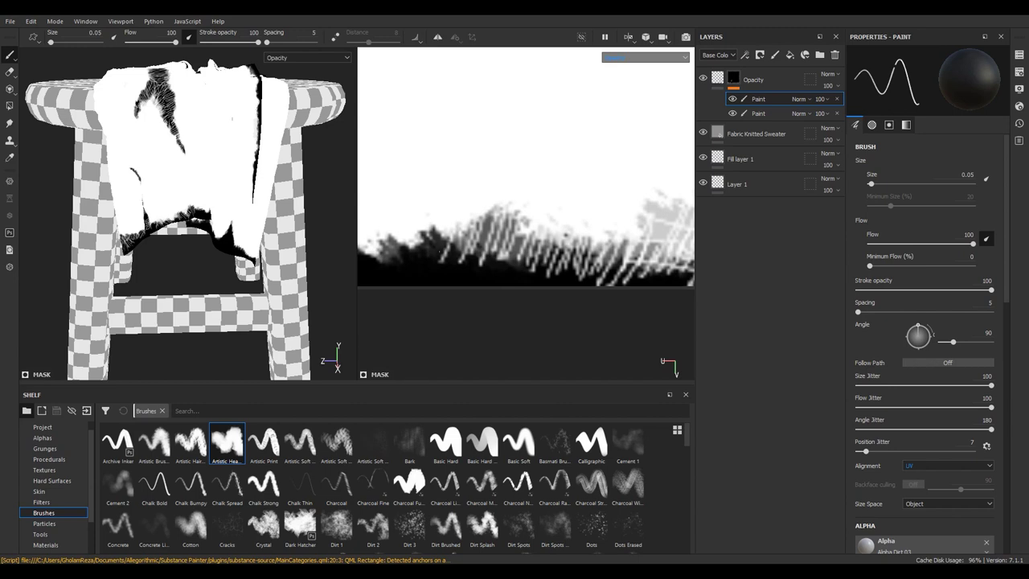
{"action": "middle_click_drag", "start_coordinate": [446, 241], "coordinate": [475, 233]}
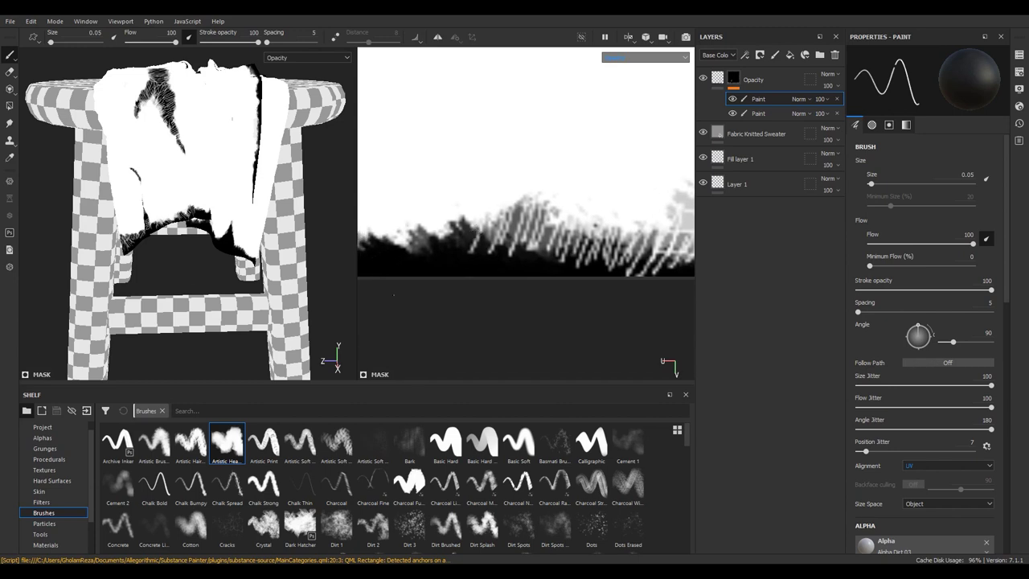
{"action": "left_click_drag", "start_coordinate": [472, 198], "coordinate": [420, 208]}
{"action": "left_click_drag", "start_coordinate": [425, 249], "coordinate": [382, 248]}
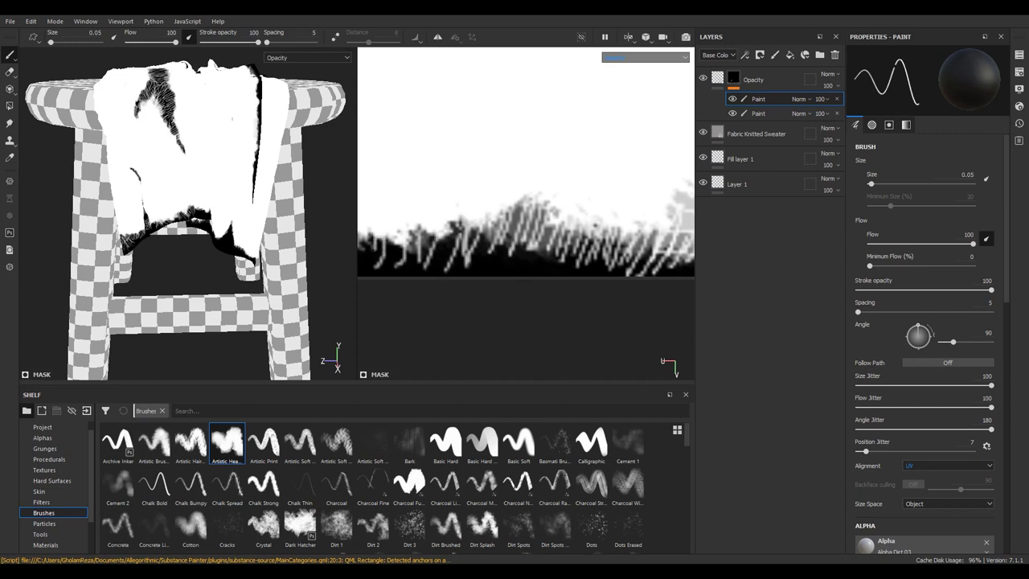
Paint more leftward strands and diagonal white strands across the bottom edge
{"action": "middle_click_drag", "start_coordinate": [644, 233], "coordinate": [443, 229]}
{"action": "left_click_drag", "start_coordinate": [555, 241], "coordinate": [398, 245]}
{"action": "mouse_move", "coordinate": [457, 220]}
{"action": "left_mouse_down"}
{"action": "mouse_move", "coordinate": [449, 257]}
{"action": "mouse_move", "coordinate": [475, 261]}
{"action": "left_mouse_up"}
{"action": "mouse_move", "coordinate": [524, 220]}
{"action": "left_mouse_down"}
{"action": "mouse_move", "coordinate": [536, 262]}
{"action": "mouse_move", "coordinate": [580, 272]}
{"action": "left_mouse_up"}
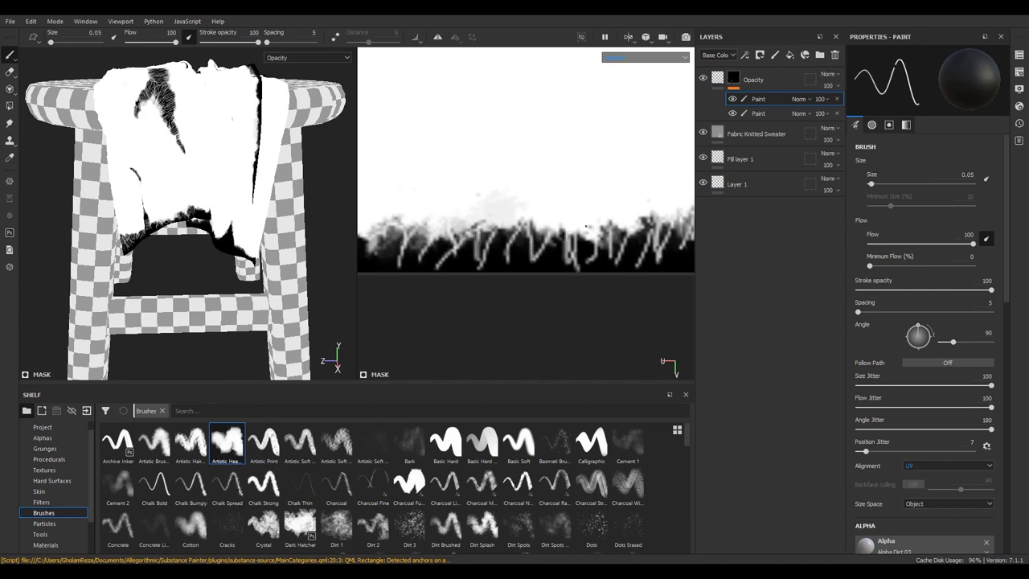
{"action": "middle_click_drag", "start_coordinate": [586, 226], "coordinate": [374, 220]}
{"action": "left_click_drag", "start_coordinate": [558, 280], "coordinate": [548, 318]}
{"action": "mouse_move", "coordinate": [521, 286]}
{"action": "left_mouse_down"}
{"action": "mouse_move", "coordinate": [513, 320]}
{"action": "mouse_move", "coordinate": [472, 311]}
{"action": "mouse_move", "coordinate": [451, 321]}
{"action": "left_mouse_up"}
Paint curved white thread strands across the edge, working toward the right
{"action": "mouse_move", "coordinate": [473, 268]}
{"action": "left_mouse_down"}
{"action": "mouse_move", "coordinate": [357, 283]}
{"action": "mouse_move", "coordinate": [476, 279]}
{"action": "mouse_move", "coordinate": [381, 294]}
{"action": "left_mouse_up"}
{"action": "middle_click_drag", "start_coordinate": [451, 289], "coordinate": [530, 262]}
{"action": "left_click_drag", "start_coordinate": [434, 266], "coordinate": [509, 247]}
{"action": "left_click_drag", "start_coordinate": [503, 252], "coordinate": [557, 237]}
{"action": "left_click_drag", "start_coordinate": [426, 245], "coordinate": [518, 229]}
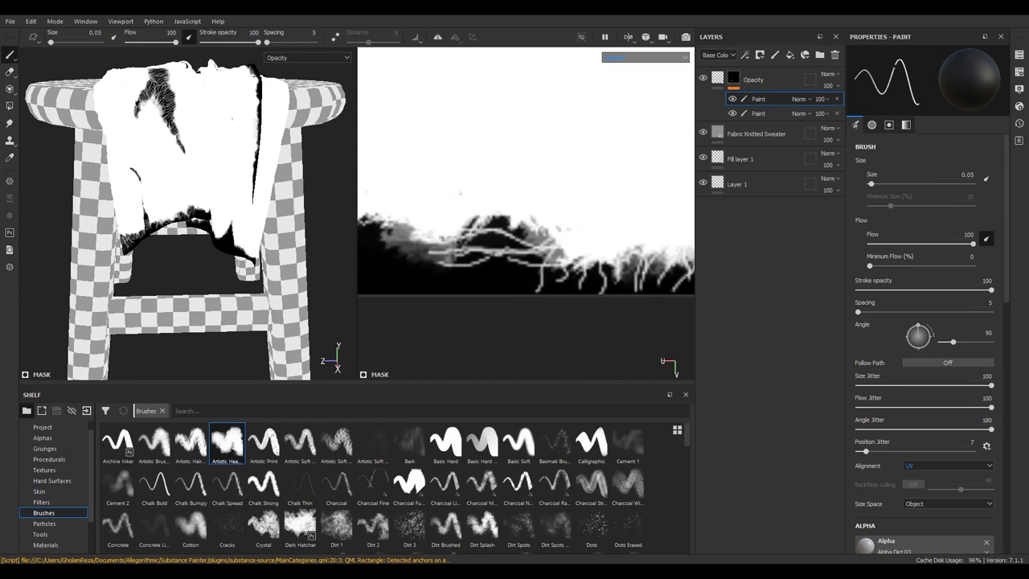
{"action": "middle_click_drag", "start_coordinate": [450, 241], "coordinate": [538, 232]}
{"action": "left_click_drag", "start_coordinate": [587, 216], "coordinate": [547, 270]}
{"action": "left_click_drag", "start_coordinate": [576, 230], "coordinate": [523, 256]}
{"action": "left_click_drag", "start_coordinate": [527, 250], "coordinate": [506, 280]}
{"action": "mouse_move", "coordinate": [529, 225]}
{"action": "left_mouse_down"}
{"action": "mouse_move", "coordinate": [488, 269]}
{"action": "mouse_move", "coordinate": [519, 266]}
{"action": "left_mouse_up"}
Add light-grey curved and vertical strands further left, then inspect the cloth edge close up
{"action": "mouse_move", "coordinate": [494, 207]}
{"action": "left_mouse_down"}
{"action": "mouse_move", "coordinate": [462, 275]}
{"action": "mouse_move", "coordinate": [471, 270]}
{"action": "left_mouse_up"}
{"action": "mouse_move", "coordinate": [458, 217]}
{"action": "left_mouse_down"}
{"action": "mouse_move", "coordinate": [447, 279]}
{"action": "mouse_move", "coordinate": [421, 278]}
{"action": "left_mouse_up"}
{"action": "mouse_move", "coordinate": [425, 233]}
{"action": "left_mouse_down"}
{"action": "mouse_move", "coordinate": [410, 285]}
{"action": "mouse_move", "coordinate": [402, 280]}
{"action": "left_mouse_up"}
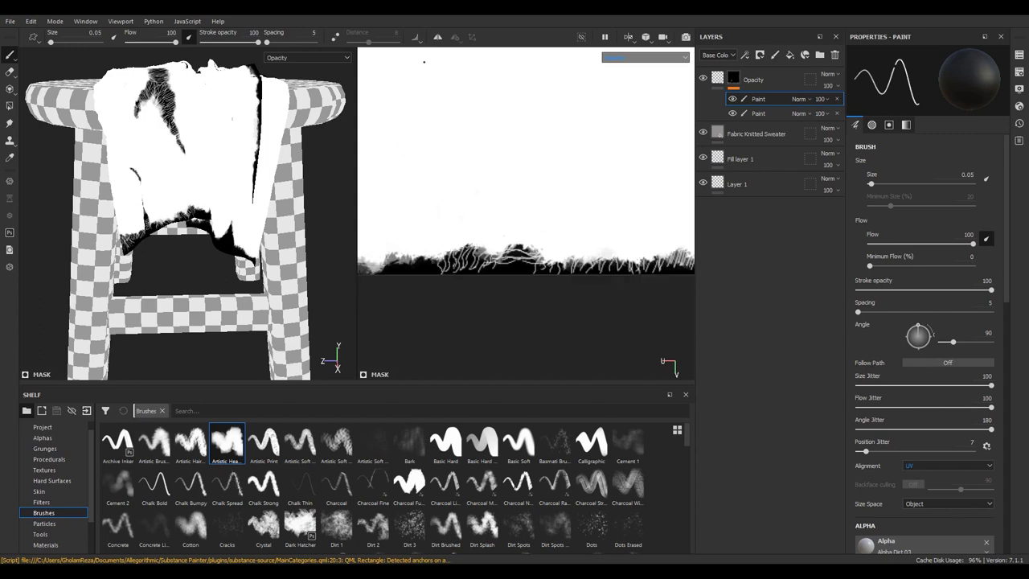
{"action": "left_click_drag", "start_coordinate": [142, 233], "coordinate": [115, 218], "text": "alt"}
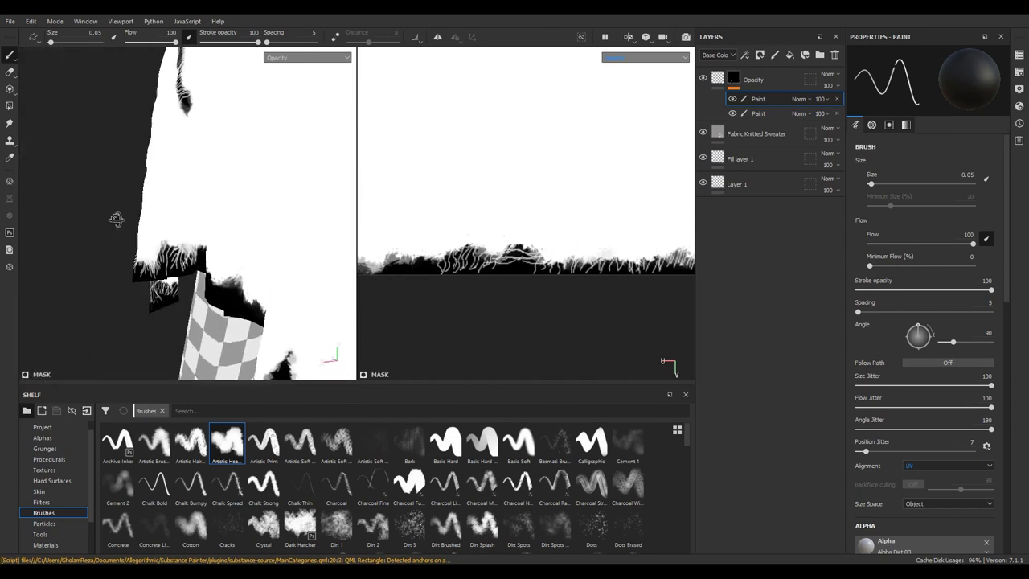
Paint light-grey vertical strands and horizontal streaks, undoing the last grey stroke
{"action": "scroll", "coordinate": [563, 249], "scroll_direction": "up", "scroll_amount": 3}
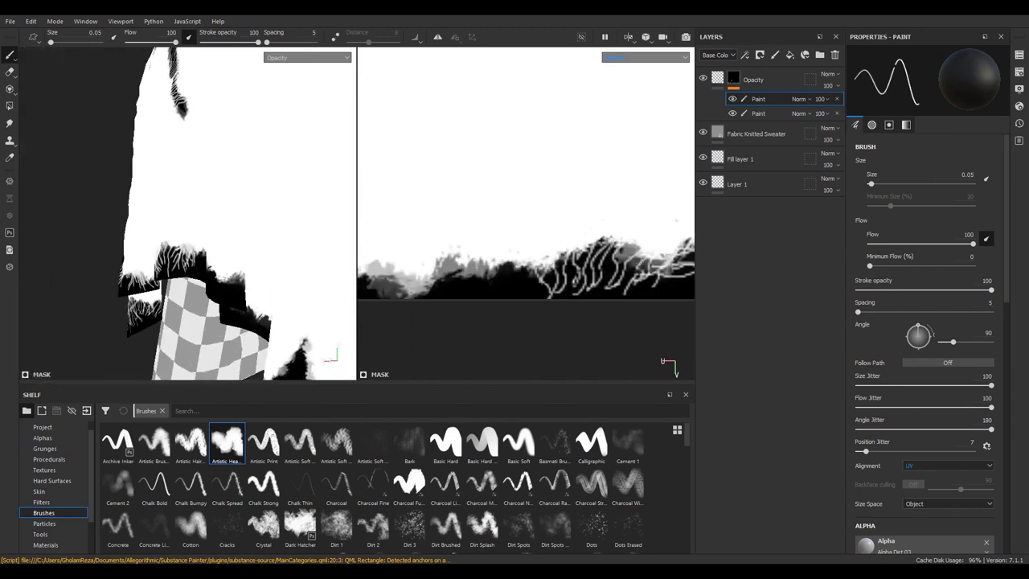
{"action": "mouse_move", "coordinate": [518, 262]}
{"action": "left_mouse_down"}
{"action": "mouse_move", "coordinate": [510, 295]}
{"action": "mouse_move", "coordinate": [457, 295]}
{"action": "left_mouse_up"}
{"action": "left_click_drag", "start_coordinate": [449, 258], "coordinate": [427, 299]}
{"action": "middle_click_drag", "start_coordinate": [450, 258], "coordinate": [627, 285]}
{"action": "left_click_drag", "start_coordinate": [538, 275], "coordinate": [526, 305]}
{"action": "mouse_move", "coordinate": [495, 269]}
{"action": "left_mouse_down"}
{"action": "mouse_move", "coordinate": [503, 306]}
{"action": "mouse_move", "coordinate": [492, 301]}
{"action": "left_mouse_up"}
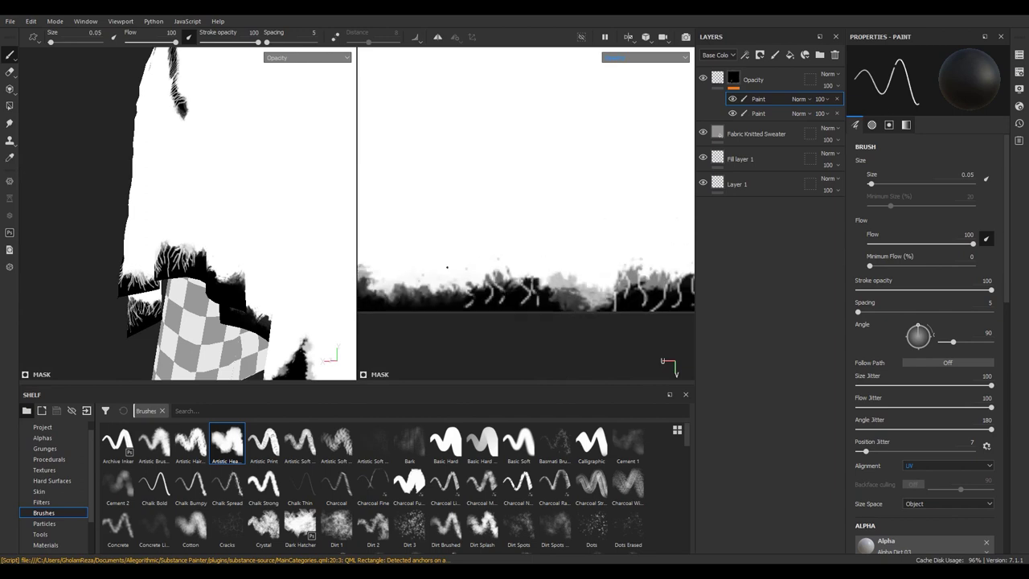
{"action": "mouse_move", "coordinate": [420, 287]}
{"action": "left_mouse_down"}
{"action": "mouse_move", "coordinate": [431, 309]}
{"action": "mouse_move", "coordinate": [403, 311]}
{"action": "mouse_move", "coordinate": [503, 293]}
{"action": "left_mouse_up"}
{"action": "left_click_drag", "start_coordinate": [580, 279], "coordinate": [484, 290]}
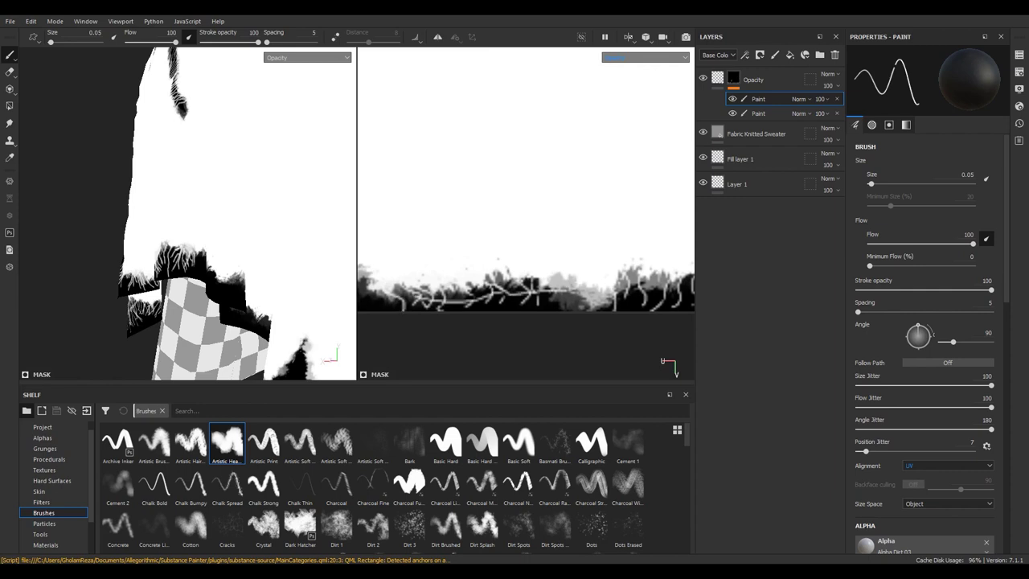
{"action": "key", "text": "ctrl+z"}
Paint short squiggly strands on the right linked by a thin wavy thread
{"action": "mouse_move", "coordinate": [642, 304]}
{"action": "left_mouse_down"}
{"action": "mouse_move", "coordinate": [531, 278]}
{"action": "mouse_move", "coordinate": [635, 288]}
{"action": "mouse_move", "coordinate": [587, 307]}
{"action": "left_mouse_up"}
{"action": "mouse_move", "coordinate": [575, 268]}
{"action": "left_mouse_down"}
{"action": "mouse_move", "coordinate": [568, 303]}
{"action": "mouse_move", "coordinate": [529, 304]}
{"action": "mouse_move", "coordinate": [557, 291]}
{"action": "mouse_move", "coordinate": [595, 296]}
{"action": "left_mouse_up"}
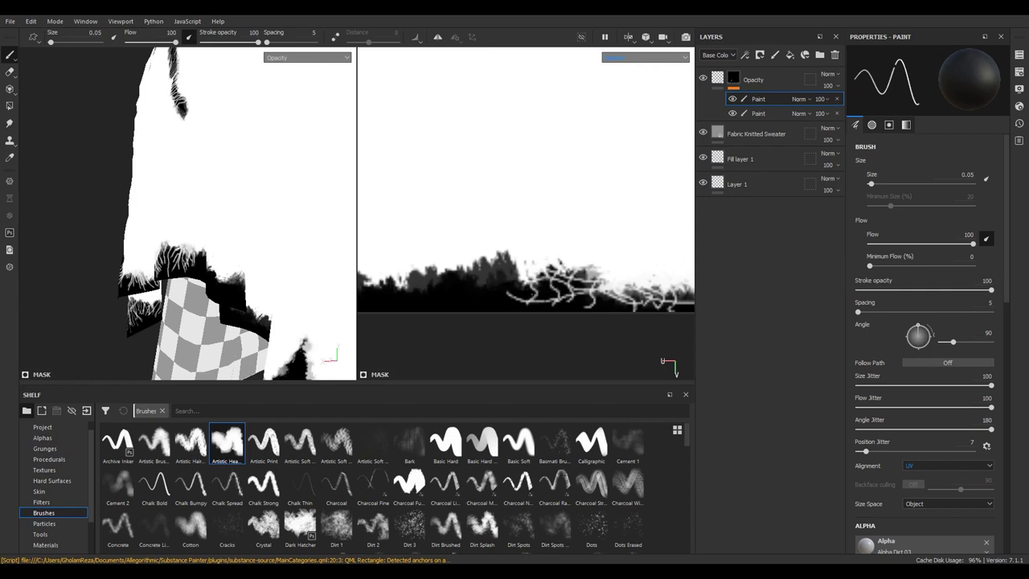
{"action": "key", "text": "ctrl+z"}
{"action": "left_click_drag", "start_coordinate": [531, 295], "coordinate": [608, 286]}
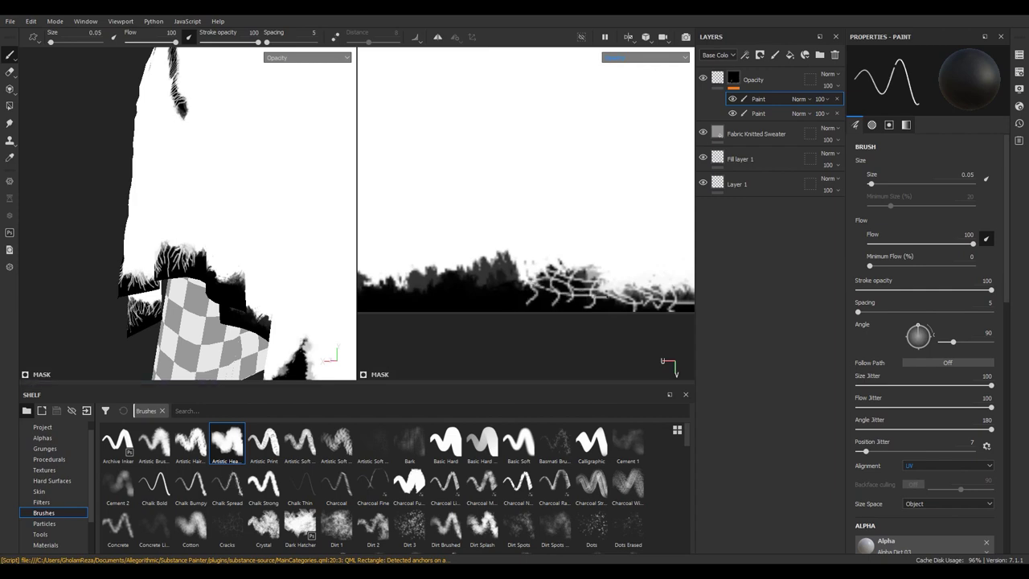
{"action": "mouse_move", "coordinate": [523, 282]}
{"action": "left_mouse_down"}
{"action": "mouse_move", "coordinate": [515, 307]}
{"action": "mouse_move", "coordinate": [495, 260]}
{"action": "mouse_move", "coordinate": [475, 297]}
{"action": "mouse_move", "coordinate": [454, 299]}
{"action": "left_mouse_up"}
Paint small white strands and diagonal strands moving leftward
{"action": "mouse_move", "coordinate": [474, 265]}
{"action": "left_mouse_down"}
{"action": "mouse_move", "coordinate": [462, 285]}
{"action": "mouse_move", "coordinate": [487, 298]}
{"action": "left_mouse_up"}
{"action": "mouse_move", "coordinate": [525, 258]}
{"action": "left_mouse_down"}
{"action": "mouse_move", "coordinate": [492, 299]}
{"action": "mouse_move", "coordinate": [430, 275]}
{"action": "left_mouse_up"}
{"action": "middle_click_drag", "start_coordinate": [577, 243], "coordinate": [591, 219]}
{"action": "mouse_move", "coordinate": [580, 244]}
{"action": "left_mouse_down"}
{"action": "mouse_move", "coordinate": [577, 276]}
{"action": "mouse_move", "coordinate": [531, 284]}
{"action": "left_mouse_up"}
{"action": "mouse_move", "coordinate": [528, 259]}
{"action": "left_mouse_down"}
{"action": "mouse_move", "coordinate": [505, 287]}
{"action": "mouse_move", "coordinate": [492, 283]}
{"action": "left_mouse_up"}
{"action": "left_click_drag", "start_coordinate": [497, 253], "coordinate": [476, 279]}
{"action": "mouse_move", "coordinate": [481, 246]}
{"action": "left_mouse_down"}
{"action": "mouse_move", "coordinate": [465, 283]}
{"action": "mouse_move", "coordinate": [384, 286]}
{"action": "left_mouse_up"}
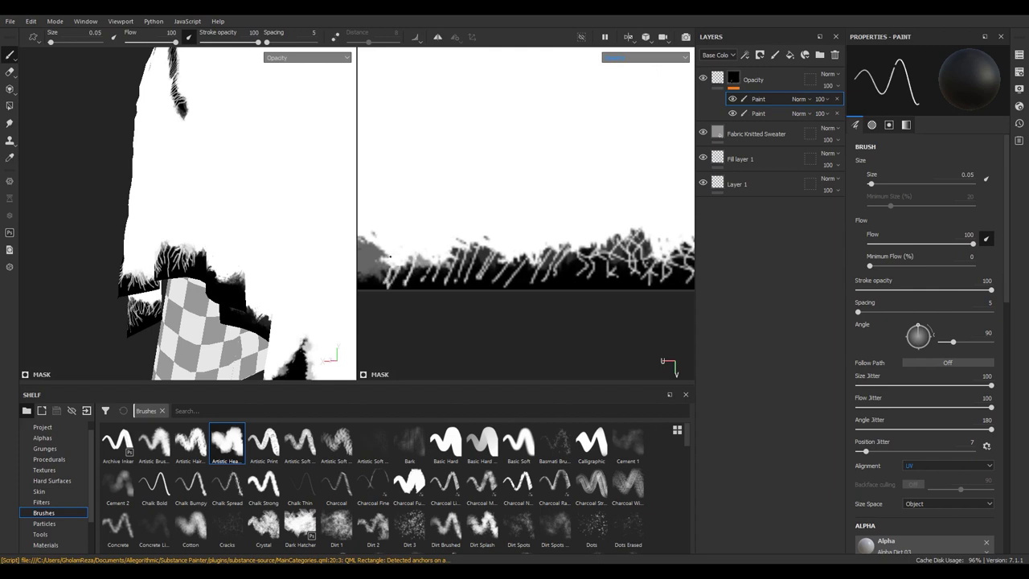
Continue diagonal white strands along the left of the bottom edge, undoing the last ones
{"action": "middle_click_drag", "start_coordinate": [389, 266], "coordinate": [486, 265]}
{"action": "mouse_move", "coordinate": [520, 258]}
{"action": "left_mouse_down"}
{"action": "mouse_move", "coordinate": [494, 287]}
{"action": "mouse_move", "coordinate": [487, 280]}
{"action": "left_mouse_up"}
{"action": "mouse_move", "coordinate": [495, 235]}
{"action": "left_mouse_down"}
{"action": "mouse_move", "coordinate": [478, 283]}
{"action": "mouse_move", "coordinate": [462, 283]}
{"action": "left_mouse_up"}
{"action": "mouse_move", "coordinate": [466, 242]}
{"action": "left_mouse_down"}
{"action": "mouse_move", "coordinate": [447, 283]}
{"action": "mouse_move", "coordinate": [385, 288]}
{"action": "left_mouse_up"}
{"action": "left_click_drag", "start_coordinate": [452, 264], "coordinate": [426, 288]}
{"action": "mouse_move", "coordinate": [486, 245]}
{"action": "left_mouse_down"}
{"action": "mouse_move", "coordinate": [466, 274]}
{"action": "mouse_move", "coordinate": [482, 283]}
{"action": "left_mouse_up"}
{"action": "key", "text": "ctrl+z"}
{"action": "key", "text": "ctrl+z"}
{"action": "key", "text": "ctrl+z"}
{"action": "key", "text": "ctrl+z"}
{"action": "key", "text": "ctrl+z"}
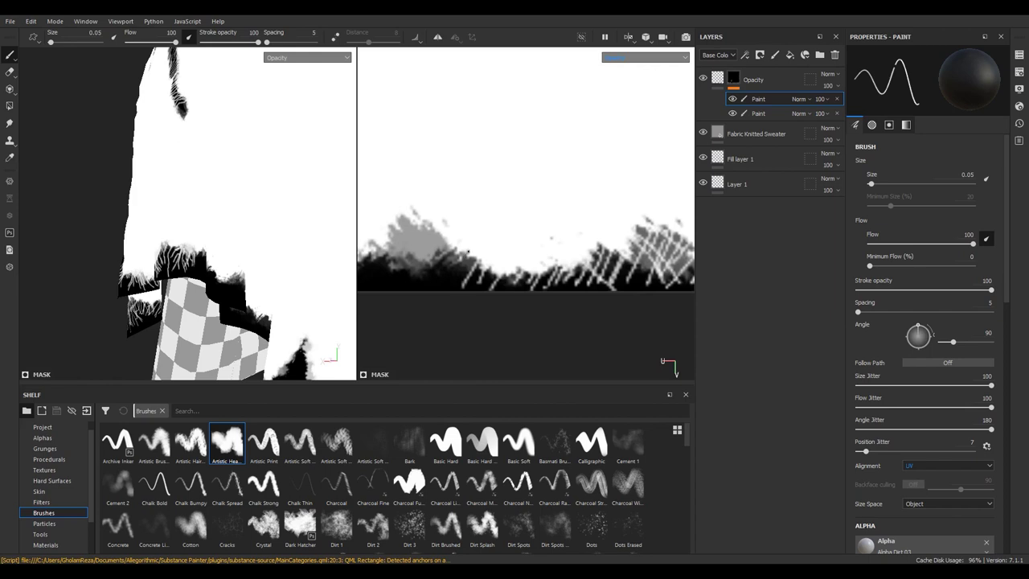
Paint light zigzag strands across the gaps on the right, undoing the leftward extension
{"action": "left_click_drag", "start_coordinate": [493, 286], "coordinate": [433, 276]}
{"action": "middle_click_drag", "start_coordinate": [433, 276], "coordinate": [525, 259]}
{"action": "mouse_move", "coordinate": [525, 259]}
{"action": "left_mouse_down"}
{"action": "mouse_move", "coordinate": [534, 277]}
{"action": "mouse_move", "coordinate": [560, 277]}
{"action": "left_mouse_up"}
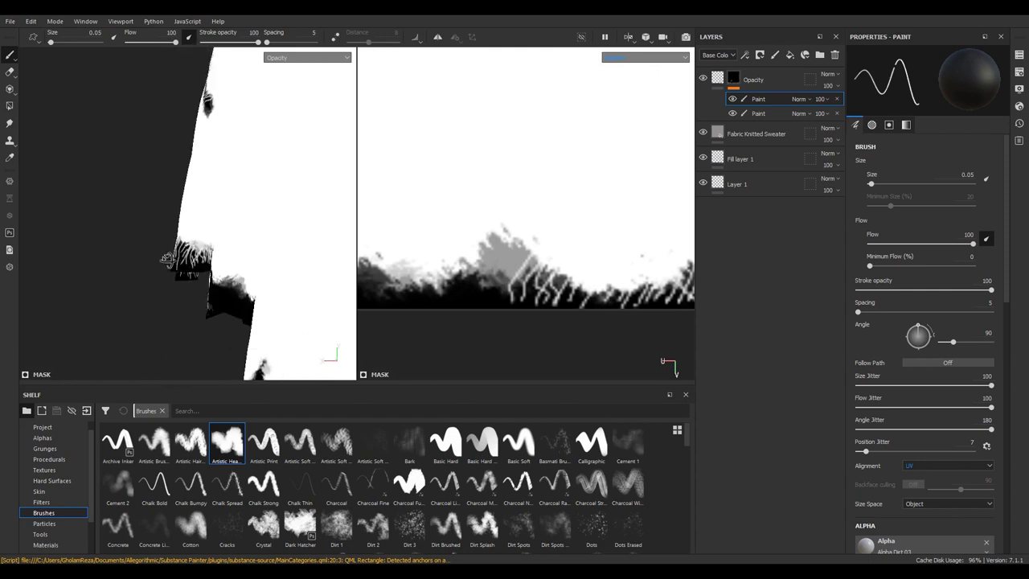
{"action": "left_click_drag", "start_coordinate": [201, 225], "coordinate": [234, 249], "text": "alt"}
{"action": "middle_click_drag", "start_coordinate": [485, 235], "coordinate": [590, 235], "text": "alt"}
{"action": "mouse_move", "coordinate": [590, 234]}
{"action": "left_mouse_down"}
{"action": "mouse_move", "coordinate": [602, 291]}
{"action": "mouse_move", "coordinate": [615, 297]}
{"action": "left_mouse_up"}
{"action": "mouse_move", "coordinate": [626, 239]}
{"action": "left_mouse_down"}
{"action": "mouse_move", "coordinate": [619, 288]}
{"action": "mouse_move", "coordinate": [586, 246]}
{"action": "left_mouse_up"}
{"action": "mouse_move", "coordinate": [583, 287]}
{"action": "left_mouse_down"}
{"action": "mouse_move", "coordinate": [570, 264]}
{"action": "mouse_move", "coordinate": [547, 299]}
{"action": "mouse_move", "coordinate": [527, 301]}
{"action": "mouse_move", "coordinate": [500, 272]}
{"action": "mouse_move", "coordinate": [428, 274]}
{"action": "mouse_move", "coordinate": [455, 251]}
{"action": "mouse_move", "coordinate": [454, 306]}
{"action": "mouse_move", "coordinate": [468, 257]}
{"action": "mouse_move", "coordinate": [448, 253]}
{"action": "left_mouse_up"}
{"action": "key", "text": "ctrl+z"}
Paint bright zigzag thread strands leftward along the mask's bottom fringe, panning the 2D view along
{"action": "mouse_move", "coordinate": [563, 277]}
{"action": "left_mouse_down"}
{"action": "mouse_move", "coordinate": [507, 291]}
{"action": "mouse_move", "coordinate": [523, 283]}
{"action": "mouse_move", "coordinate": [565, 299]}
{"action": "mouse_move", "coordinate": [547, 282]}
{"action": "mouse_move", "coordinate": [532, 302]}
{"action": "mouse_move", "coordinate": [482, 266]}
{"action": "mouse_move", "coordinate": [447, 270]}
{"action": "mouse_move", "coordinate": [479, 260]}
{"action": "left_mouse_up"}
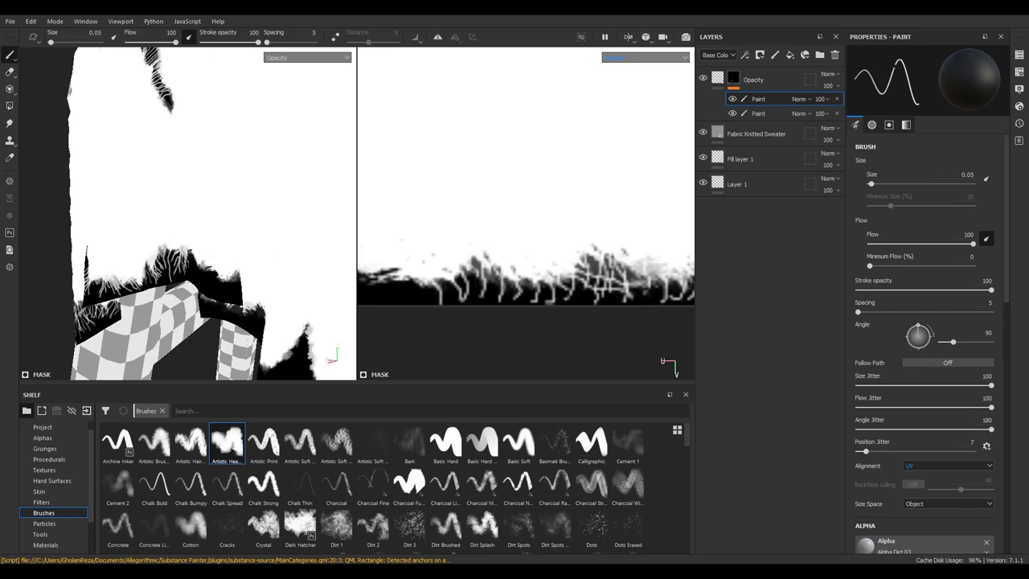
{"action": "mouse_move", "coordinate": [494, 303]}
{"action": "left_mouse_down"}
{"action": "mouse_move", "coordinate": [512, 267]}
{"action": "mouse_move", "coordinate": [518, 304]}
{"action": "mouse_move", "coordinate": [547, 278]}
{"action": "mouse_move", "coordinate": [471, 265]}
{"action": "mouse_move", "coordinate": [434, 274]}
{"action": "mouse_move", "coordinate": [424, 257]}
{"action": "mouse_move", "coordinate": [402, 281]}
{"action": "left_mouse_up"}
{"action": "mouse_move", "coordinate": [418, 248]}
{"action": "left_mouse_down"}
{"action": "mouse_move", "coordinate": [426, 278]}
{"action": "mouse_move", "coordinate": [416, 279]}
{"action": "mouse_move", "coordinate": [438, 274]}
{"action": "left_mouse_up"}
{"action": "mouse_move", "coordinate": [444, 262]}
{"action": "middle_mouse_down"}
{"action": "mouse_move", "coordinate": [493, 267]}
{"action": "mouse_move", "coordinate": [503, 257]}
{"action": "middle_mouse_up"}
{"action": "mouse_move", "coordinate": [550, 256]}
{"action": "left_mouse_down"}
{"action": "mouse_move", "coordinate": [544, 291]}
{"action": "mouse_move", "coordinate": [510, 291]}
{"action": "left_mouse_up"}
{"action": "left_click_drag", "start_coordinate": [504, 256], "coordinate": [491, 288]}
{"action": "left_click_drag", "start_coordinate": [486, 259], "coordinate": [476, 287]}
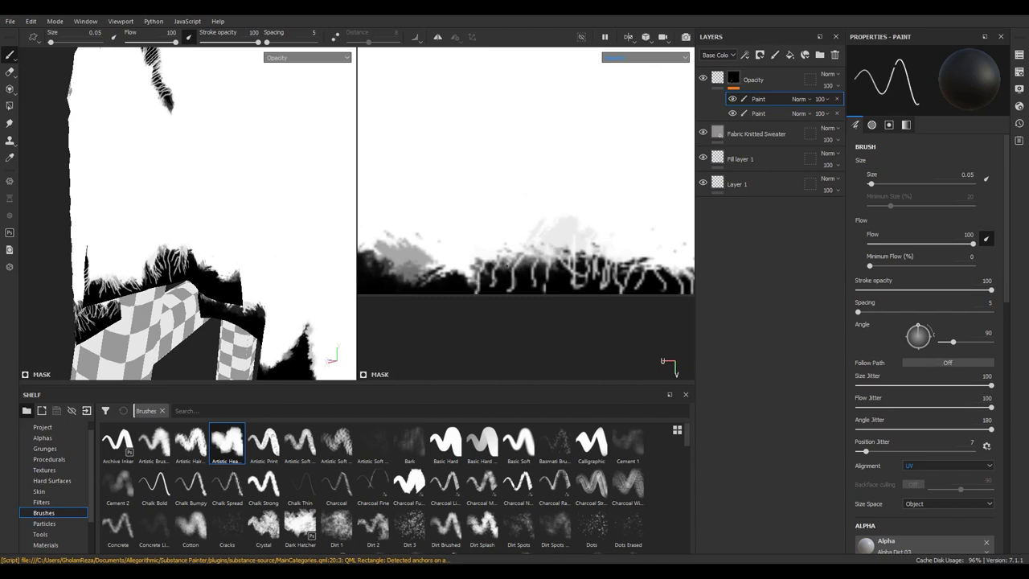
{"action": "middle_click_drag", "start_coordinate": [472, 248], "coordinate": [548, 241]}
Add more bright diagonal strands along the bottom edge out to the far left
{"action": "mouse_move", "coordinate": [534, 261]}
{"action": "left_mouse_down"}
{"action": "mouse_move", "coordinate": [540, 283]}
{"action": "mouse_move", "coordinate": [529, 286]}
{"action": "left_mouse_up"}
{"action": "mouse_move", "coordinate": [494, 243]}
{"action": "left_mouse_down"}
{"action": "mouse_move", "coordinate": [504, 273]}
{"action": "mouse_move", "coordinate": [477, 252]}
{"action": "mouse_move", "coordinate": [479, 283]}
{"action": "left_mouse_up"}
{"action": "left_click_drag", "start_coordinate": [460, 233], "coordinate": [465, 278]}
{"action": "left_click_drag", "start_coordinate": [473, 237], "coordinate": [486, 275]}
{"action": "mouse_move", "coordinate": [494, 236]}
{"action": "left_mouse_down"}
{"action": "mouse_move", "coordinate": [494, 277]}
{"action": "mouse_move", "coordinate": [509, 279]}
{"action": "left_mouse_up"}
{"action": "left_click_drag", "start_coordinate": [446, 233], "coordinate": [463, 255]}
{"action": "left_click_drag", "start_coordinate": [442, 256], "coordinate": [449, 273]}
{"action": "mouse_move", "coordinate": [452, 234]}
{"action": "left_mouse_down"}
{"action": "mouse_move", "coordinate": [462, 277]}
{"action": "mouse_move", "coordinate": [445, 256]}
{"action": "left_mouse_up"}
{"action": "mouse_move", "coordinate": [434, 252]}
{"action": "left_mouse_down"}
{"action": "mouse_move", "coordinate": [436, 284]}
{"action": "mouse_move", "coordinate": [435, 249]}
{"action": "left_mouse_up"}
{"action": "mouse_move", "coordinate": [422, 248]}
{"action": "left_mouse_down"}
{"action": "mouse_move", "coordinate": [429, 275]}
{"action": "mouse_move", "coordinate": [421, 263]}
{"action": "mouse_move", "coordinate": [415, 280]}
{"action": "left_mouse_up"}
{"action": "left_click_drag", "start_coordinate": [395, 244], "coordinate": [402, 283]}
Zoom out to check the whole frayed bottom edge of the opacity mask
{"action": "scroll", "coordinate": [526, 241], "scroll_direction": "down", "scroll_amount": 1}
{"action": "scroll", "coordinate": [526, 241], "scroll_direction": "down", "scroll_amount": 2}
{"action": "scroll", "coordinate": [511, 89], "scroll_direction": "down", "scroll_amount": 2}
{"action": "scroll", "coordinate": [511, 89], "scroll_direction": "down", "scroll_amount": 1}
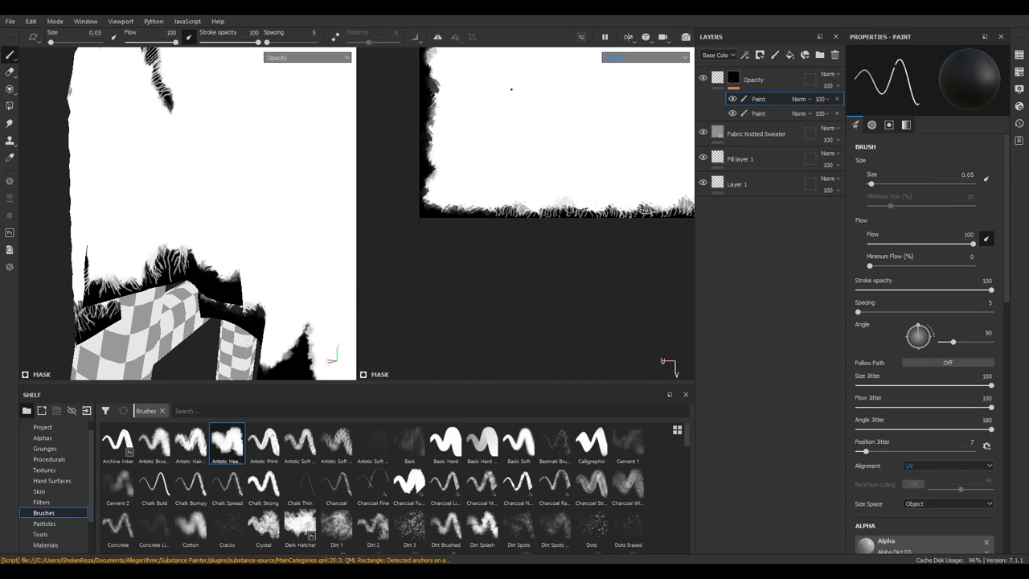
{"action": "scroll", "coordinate": [533, 225], "scroll_direction": "up", "scroll_amount": 2}
Paint a few more vertical white strands over the bottom fringe
{"action": "scroll", "coordinate": [522, 282], "scroll_direction": "up", "scroll_amount": 2}
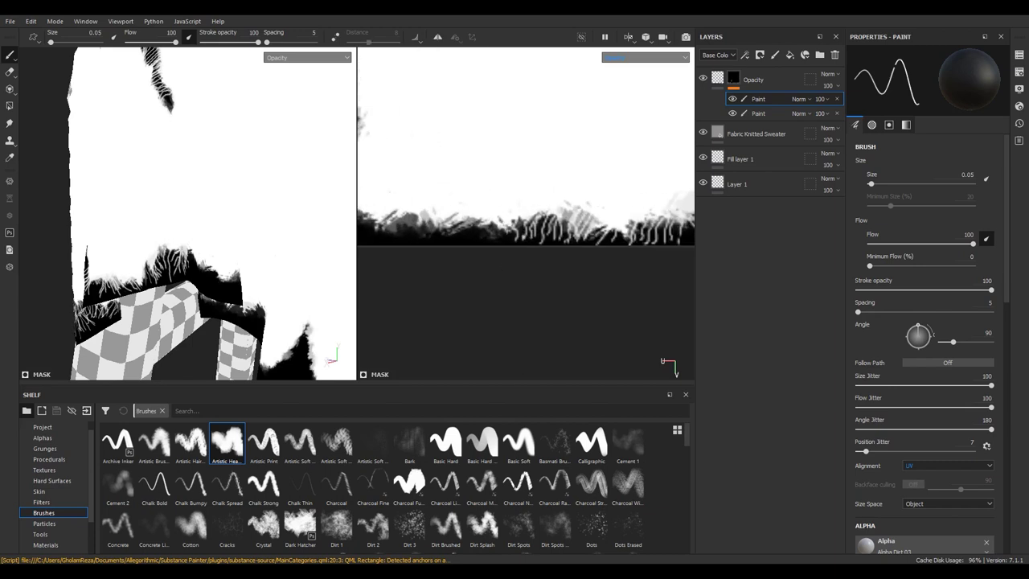
{"action": "left_click_drag", "start_coordinate": [469, 217], "coordinate": [465, 243]}
{"action": "scroll", "coordinate": [459, 207], "scroll_direction": "down", "scroll_amount": 2}
{"action": "scroll", "coordinate": [497, 224], "scroll_direction": "up", "scroll_amount": 3}
{"action": "mouse_move", "coordinate": [497, 225]}
{"action": "left_mouse_down"}
{"action": "mouse_move", "coordinate": [508, 255]}
{"action": "mouse_move", "coordinate": [454, 249]}
{"action": "left_mouse_up"}
{"action": "mouse_move", "coordinate": [447, 214]}
{"action": "left_mouse_down"}
{"action": "mouse_move", "coordinate": [434, 244]}
{"action": "mouse_move", "coordinate": [412, 253]}
{"action": "mouse_move", "coordinate": [457, 249]}
{"action": "mouse_move", "coordinate": [441, 248]}
{"action": "mouse_move", "coordinate": [449, 252]}
{"action": "left_mouse_up"}
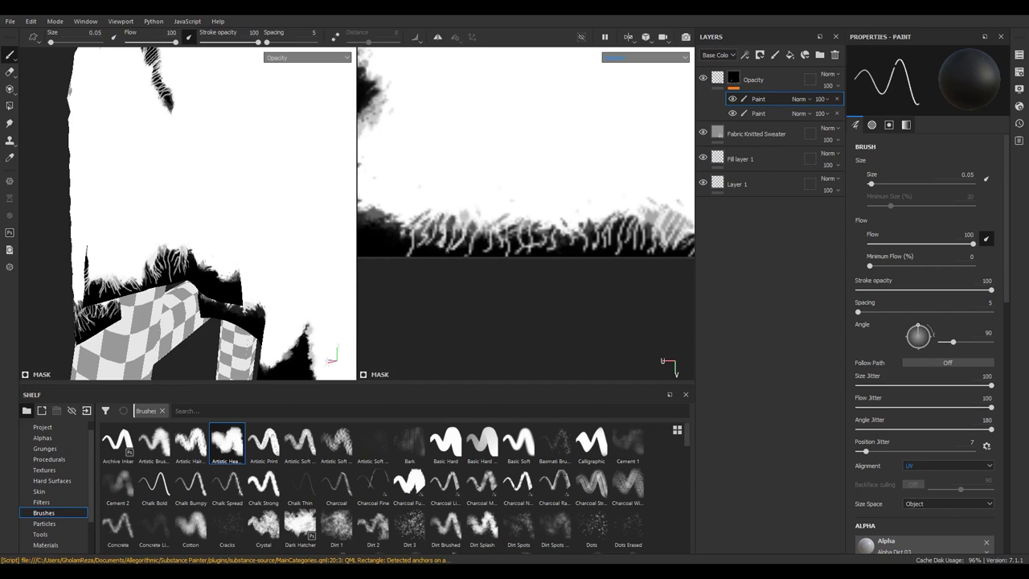
Bring the mask's left edge into view and paint diagonal strands at its lower-left fringe
{"action": "middle_click_drag", "start_coordinate": [563, 209], "coordinate": [648, 217]}
{"action": "left_click_drag", "start_coordinate": [524, 233], "coordinate": [502, 256]}
{"action": "left_click_drag", "start_coordinate": [499, 243], "coordinate": [487, 254]}
{"action": "left_click_drag", "start_coordinate": [510, 221], "coordinate": [492, 236]}
{"action": "left_click_drag", "start_coordinate": [493, 233], "coordinate": [478, 252]}
{"action": "mouse_move", "coordinate": [497, 216]}
{"action": "left_mouse_down"}
{"action": "mouse_move", "coordinate": [445, 255]}
{"action": "mouse_move", "coordinate": [461, 261]}
{"action": "mouse_move", "coordinate": [444, 261]}
{"action": "mouse_move", "coordinate": [468, 241]}
{"action": "mouse_move", "coordinate": [454, 251]}
{"action": "mouse_move", "coordinate": [451, 232]}
{"action": "left_mouse_up"}
{"action": "left_click_drag", "start_coordinate": [476, 204], "coordinate": [449, 214]}
Paint short diagonal strands climbing up the left edge toward the top-left
{"action": "left_click_drag", "start_coordinate": [479, 169], "coordinate": [442, 180]}
{"action": "mouse_move", "coordinate": [471, 182]}
{"action": "left_mouse_down"}
{"action": "mouse_move", "coordinate": [444, 183]}
{"action": "mouse_move", "coordinate": [442, 206]}
{"action": "left_mouse_up"}
{"action": "left_click_drag", "start_coordinate": [476, 156], "coordinate": [442, 167]}
{"action": "mouse_move", "coordinate": [471, 166]}
{"action": "left_mouse_down"}
{"action": "mouse_move", "coordinate": [442, 175]}
{"action": "mouse_move", "coordinate": [441, 165]}
{"action": "left_mouse_up"}
{"action": "mouse_move", "coordinate": [471, 138]}
{"action": "left_mouse_down"}
{"action": "mouse_move", "coordinate": [441, 150]}
{"action": "mouse_move", "coordinate": [450, 140]}
{"action": "left_mouse_up"}
{"action": "mouse_move", "coordinate": [481, 112]}
{"action": "left_mouse_down"}
{"action": "mouse_move", "coordinate": [447, 127]}
{"action": "mouse_move", "coordinate": [444, 144]}
{"action": "mouse_move", "coordinate": [457, 115]}
{"action": "left_mouse_up"}
{"action": "left_click_drag", "start_coordinate": [507, 97], "coordinate": [462, 103]}
{"action": "left_click_drag", "start_coordinate": [504, 86], "coordinate": [458, 93]}
{"action": "left_click_drag", "start_coordinate": [497, 80], "coordinate": [449, 79]}
Zoom the 2D view in and out to inspect the new left-edge strands
{"action": "scroll", "coordinate": [502, 254], "scroll_direction": "up", "scroll_amount": 2}
{"action": "scroll", "coordinate": [502, 254], "scroll_direction": "up", "scroll_amount": 3}
{"action": "scroll", "coordinate": [480, 199], "scroll_direction": "down", "scroll_amount": 2}
{"action": "scroll", "coordinate": [490, 242], "scroll_direction": "down", "scroll_amount": 1}
{"action": "scroll", "coordinate": [512, 303], "scroll_direction": "up", "scroll_amount": 2}
{"action": "scroll", "coordinate": [512, 303], "scroll_direction": "up", "scroll_amount": 2}
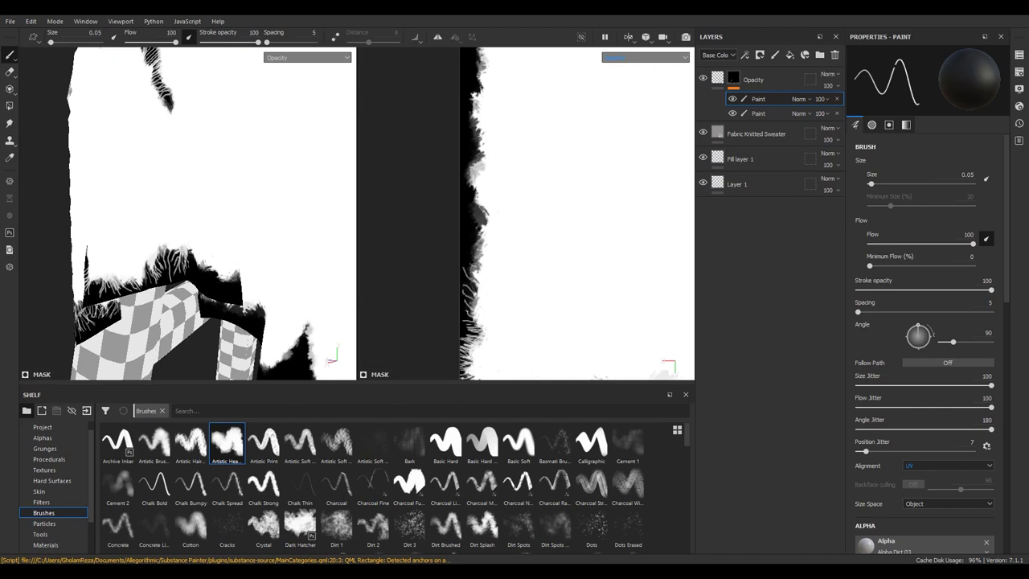
Paint long hair-like white thread strands beside the black left border of the mask
{"action": "mouse_move", "coordinate": [480, 266]}
{"action": "left_mouse_down"}
{"action": "mouse_move", "coordinate": [478, 287]}
{"action": "mouse_move", "coordinate": [471, 188]}
{"action": "left_mouse_up"}
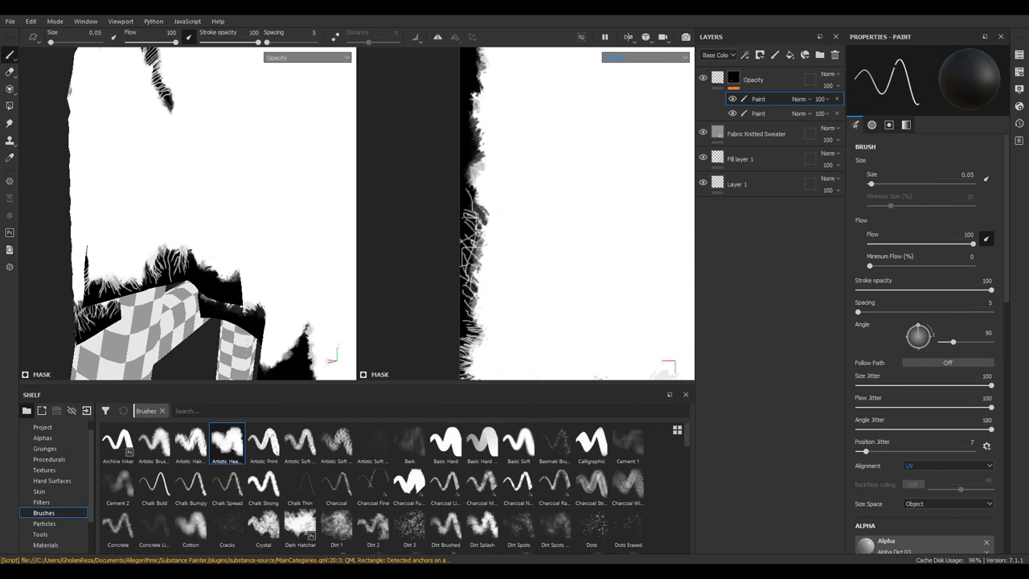
{"action": "left_click_drag", "start_coordinate": [475, 222], "coordinate": [473, 203]}
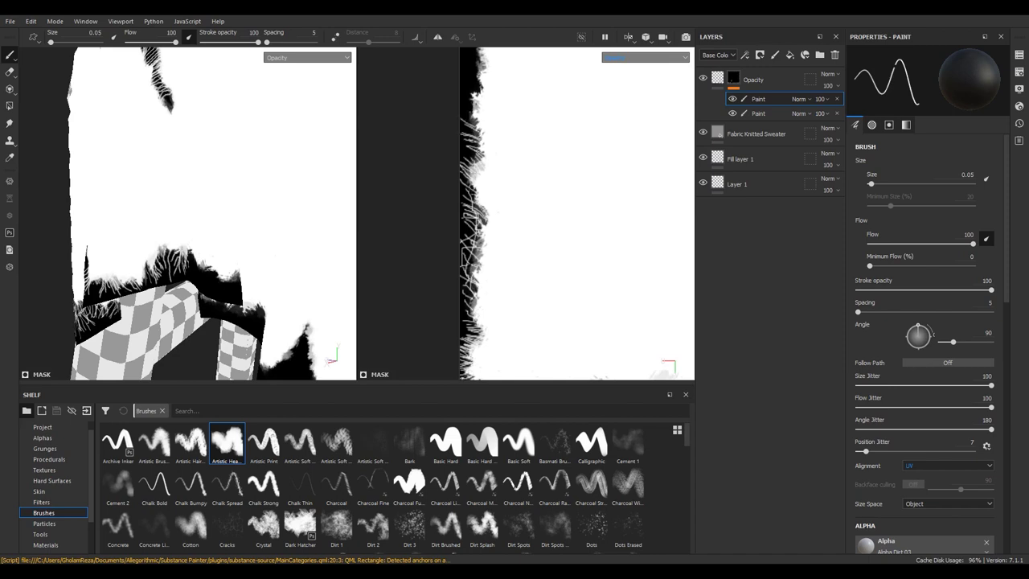
{"action": "middle_click_drag", "start_coordinate": [474, 183], "coordinate": [479, 264]}
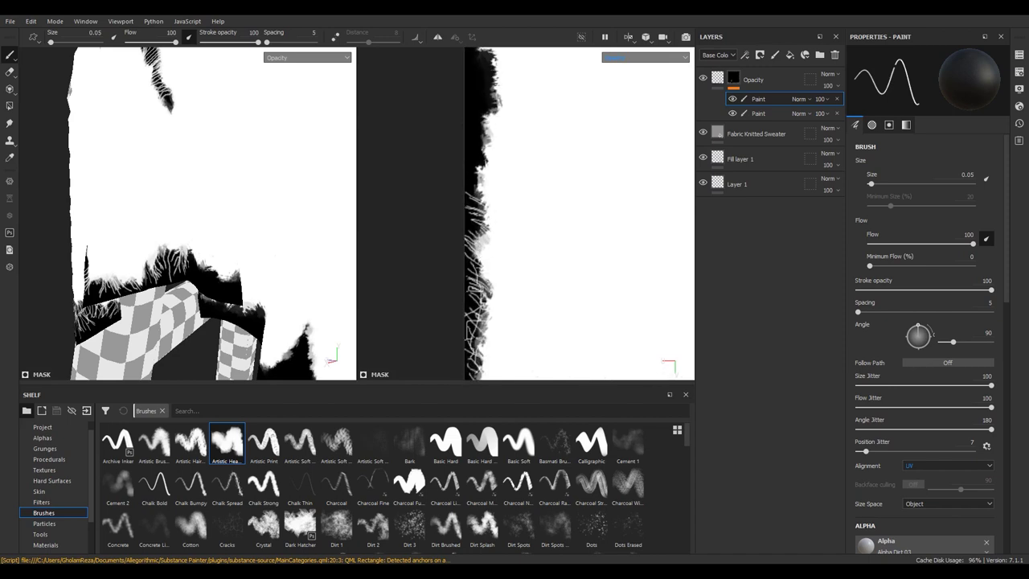
{"action": "scroll", "coordinate": [510, 257], "scroll_direction": "up", "scroll_amount": 2}
{"action": "scroll", "coordinate": [510, 257], "scroll_direction": "up", "scroll_amount": 1}
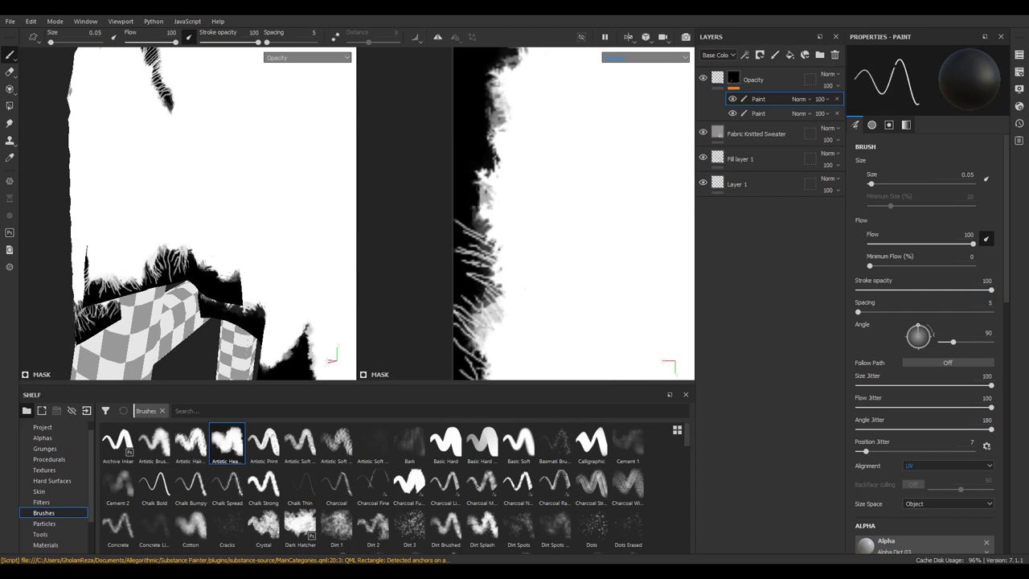
{"action": "mouse_move", "coordinate": [494, 246]}
{"action": "left_mouse_down"}
{"action": "mouse_move", "coordinate": [460, 220]}
{"action": "mouse_move", "coordinate": [459, 154]}
{"action": "mouse_move", "coordinate": [477, 146]}
{"action": "mouse_move", "coordinate": [484, 108]}
{"action": "mouse_move", "coordinate": [474, 113]}
{"action": "mouse_move", "coordinate": [483, 100]}
{"action": "mouse_move", "coordinate": [467, 83]}
{"action": "left_mouse_up"}
{"action": "mouse_move", "coordinate": [471, 84]}
{"action": "middle_mouse_down"}
{"action": "mouse_move", "coordinate": [471, 197]}
{"action": "mouse_move", "coordinate": [497, 233]}
{"action": "middle_mouse_up"}
{"action": "left_click_drag", "start_coordinate": [497, 238], "coordinate": [455, 228]}
{"action": "mouse_move", "coordinate": [495, 231]}
{"action": "left_mouse_down"}
{"action": "mouse_move", "coordinate": [463, 217]}
{"action": "mouse_move", "coordinate": [468, 208]}
{"action": "mouse_move", "coordinate": [462, 218]}
{"action": "mouse_move", "coordinate": [482, 180]}
{"action": "left_mouse_up"}
Add short frayed strands higher on the edge, undoing the unsatisfactory ones
{"action": "mouse_move", "coordinate": [524, 207]}
{"action": "left_mouse_down"}
{"action": "mouse_move", "coordinate": [479, 188]}
{"action": "mouse_move", "coordinate": [496, 165]}
{"action": "mouse_move", "coordinate": [481, 156]}
{"action": "mouse_move", "coordinate": [494, 158]}
{"action": "mouse_move", "coordinate": [484, 131]}
{"action": "left_mouse_up"}
{"action": "mouse_move", "coordinate": [512, 135]}
{"action": "left_mouse_down"}
{"action": "mouse_move", "coordinate": [492, 127]}
{"action": "mouse_move", "coordinate": [463, 138]}
{"action": "left_mouse_up"}
{"action": "left_click_drag", "start_coordinate": [511, 177], "coordinate": [466, 153]}
{"action": "mouse_move", "coordinate": [516, 169]}
{"action": "left_mouse_down"}
{"action": "mouse_move", "coordinate": [489, 158]}
{"action": "mouse_move", "coordinate": [466, 168]}
{"action": "left_mouse_up"}
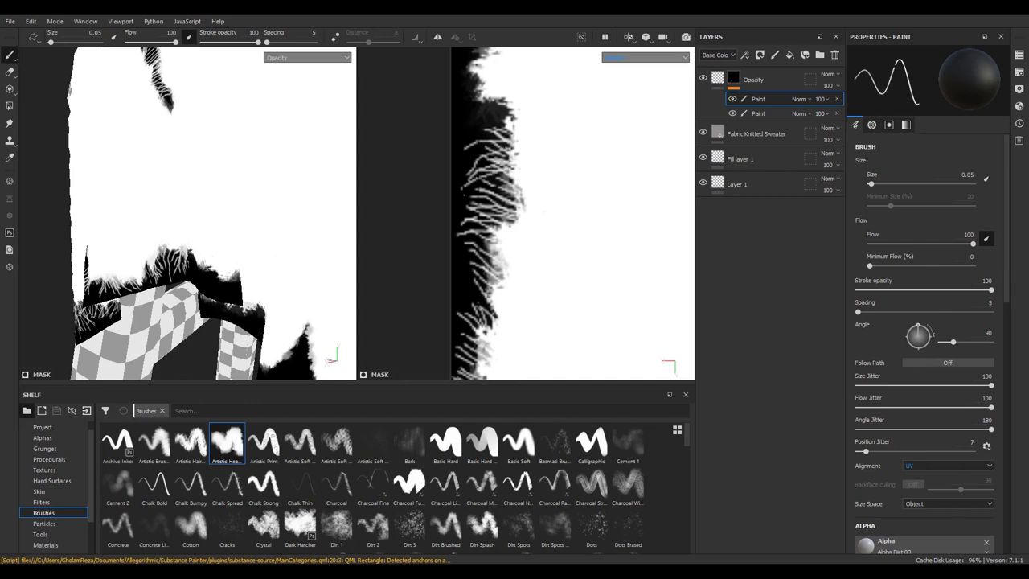
{"action": "key", "text": "ctrl+z"}
{"action": "key", "text": "ctrl+z"}
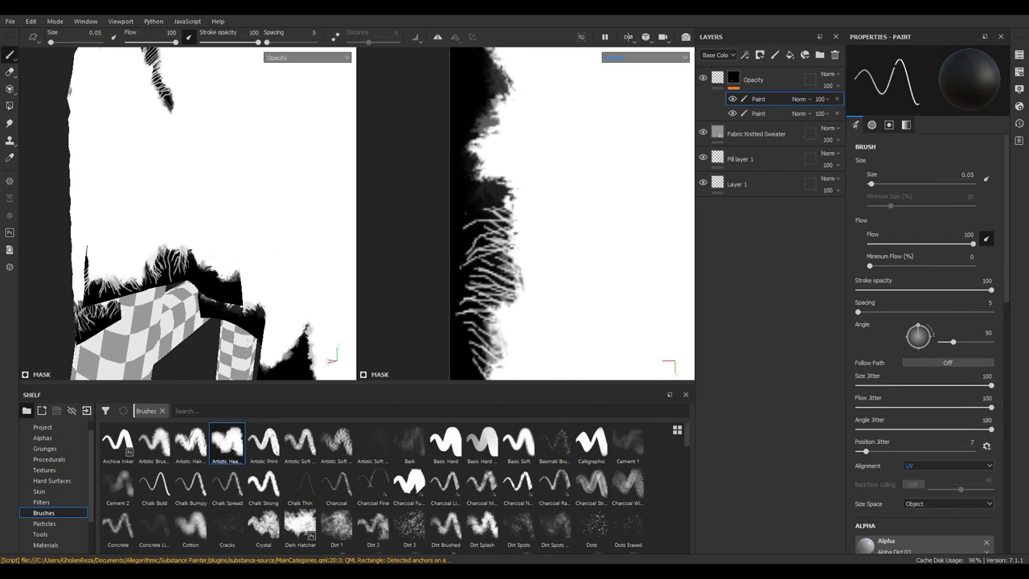
{"action": "mouse_move", "coordinate": [511, 207]}
{"action": "left_mouse_down"}
{"action": "mouse_move", "coordinate": [466, 197]}
{"action": "mouse_move", "coordinate": [498, 191]}
{"action": "left_mouse_up"}
{"action": "mouse_move", "coordinate": [501, 195]}
{"action": "left_mouse_down"}
{"action": "mouse_move", "coordinate": [453, 178]}
{"action": "mouse_move", "coordinate": [453, 157]}
{"action": "mouse_move", "coordinate": [459, 175]}
{"action": "left_mouse_up"}
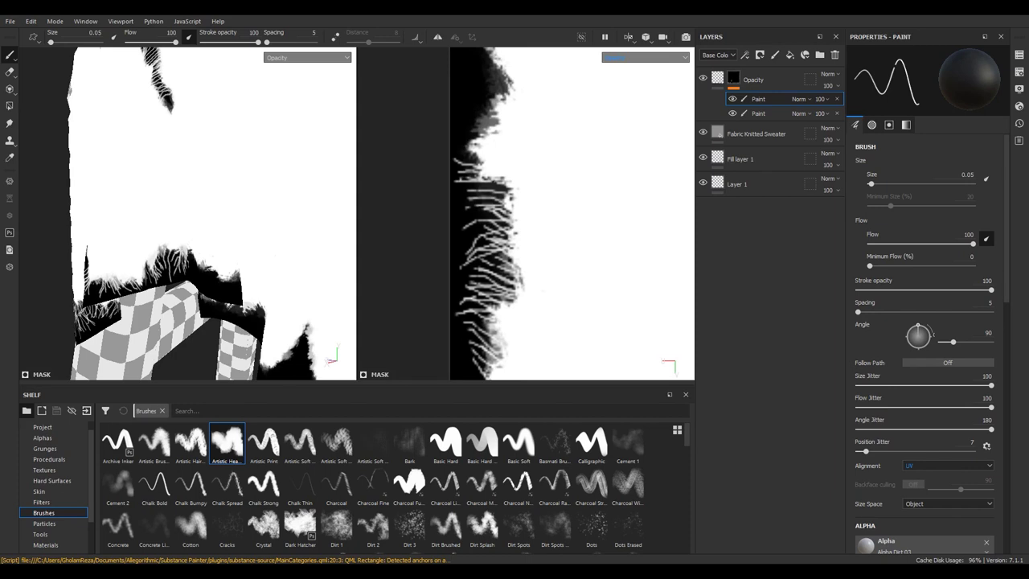
{"action": "key", "text": "ctrl+z"}
{"action": "key", "text": "ctrl+z"}
{"action": "key", "text": "ctrl+z"}
Repaint frayed strands from the lower edge working up the upper border
{"action": "left_click_drag", "start_coordinate": [488, 249], "coordinate": [447, 243]}
{"action": "mouse_move", "coordinate": [494, 243]}
{"action": "left_mouse_down"}
{"action": "mouse_move", "coordinate": [449, 226]}
{"action": "mouse_move", "coordinate": [468, 222]}
{"action": "left_mouse_up"}
{"action": "mouse_move", "coordinate": [504, 217]}
{"action": "left_mouse_down"}
{"action": "mouse_move", "coordinate": [455, 212]}
{"action": "mouse_move", "coordinate": [466, 198]}
{"action": "mouse_move", "coordinate": [453, 156]}
{"action": "mouse_move", "coordinate": [470, 124]}
{"action": "left_mouse_up"}
{"action": "mouse_move", "coordinate": [494, 138]}
{"action": "left_mouse_down"}
{"action": "mouse_move", "coordinate": [470, 108]}
{"action": "mouse_move", "coordinate": [476, 124]}
{"action": "left_mouse_up"}
{"action": "left_click_drag", "start_coordinate": [484, 162], "coordinate": [465, 138]}
{"action": "mouse_move", "coordinate": [495, 182]}
{"action": "left_mouse_down"}
{"action": "mouse_move", "coordinate": [458, 145]}
{"action": "mouse_move", "coordinate": [468, 156]}
{"action": "left_mouse_up"}
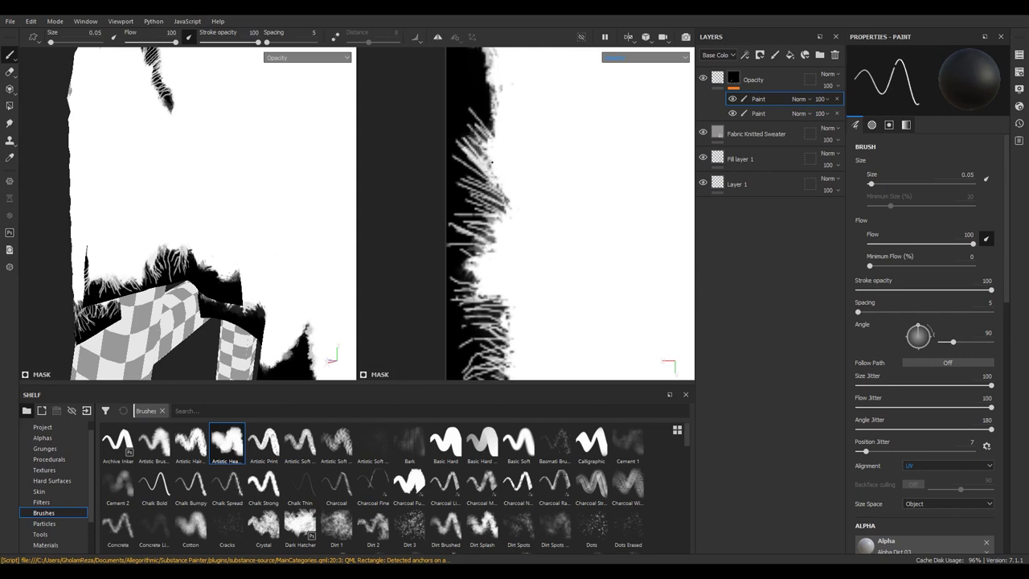
Paint thin and diagonal strands on another stretch of the edge, undoing the last two
{"action": "middle_click_drag", "start_coordinate": [490, 162], "coordinate": [531, 241]}
{"action": "left_click_drag", "start_coordinate": [509, 143], "coordinate": [500, 203]}
{"action": "mouse_move", "coordinate": [520, 240]}
{"action": "left_mouse_down"}
{"action": "mouse_move", "coordinate": [506, 177]}
{"action": "mouse_move", "coordinate": [516, 157]}
{"action": "left_mouse_up"}
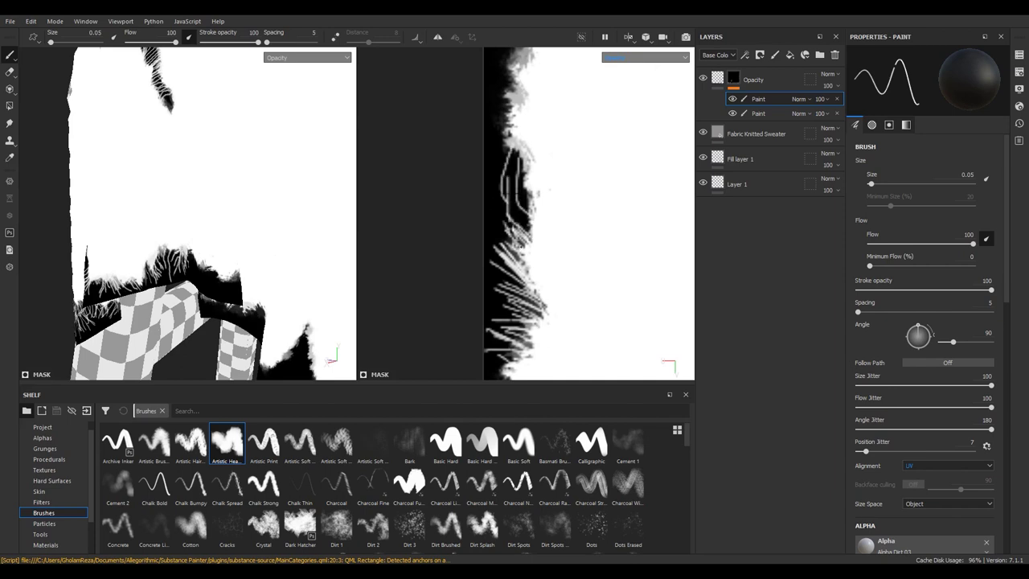
{"action": "middle_click_drag", "start_coordinate": [523, 201], "coordinate": [517, 281]}
{"action": "left_click_drag", "start_coordinate": [516, 249], "coordinate": [502, 205]}
{"action": "left_click_drag", "start_coordinate": [502, 265], "coordinate": [518, 241]}
{"action": "left_click_drag", "start_coordinate": [512, 291], "coordinate": [523, 259]}
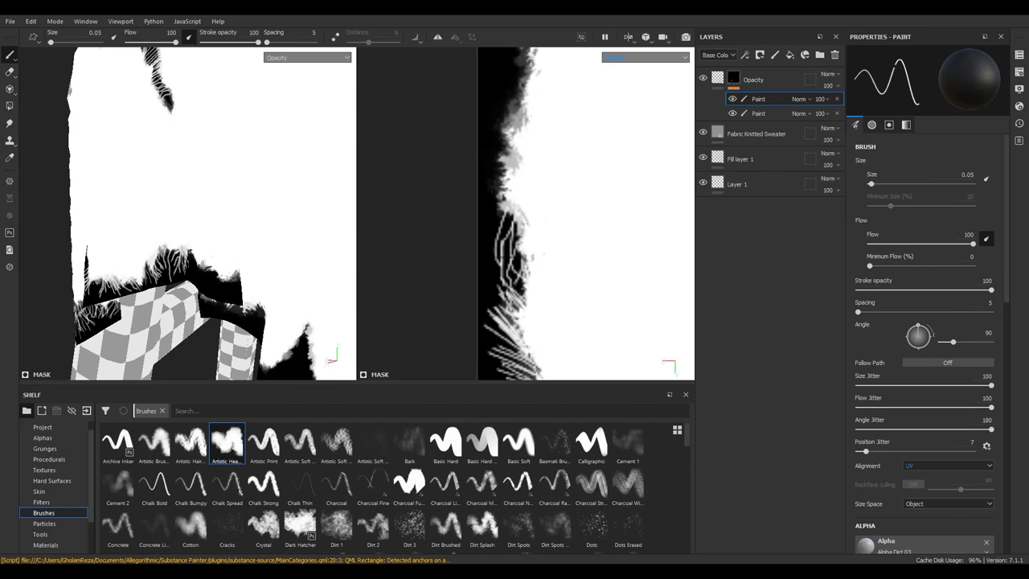
{"action": "mouse_move", "coordinate": [519, 219]}
{"action": "left_mouse_down"}
{"action": "mouse_move", "coordinate": [478, 175]}
{"action": "mouse_move", "coordinate": [479, 161]}
{"action": "left_mouse_up"}
{"action": "mouse_move", "coordinate": [513, 165]}
{"action": "left_mouse_down"}
{"action": "mouse_move", "coordinate": [481, 146]}
{"action": "mouse_move", "coordinate": [476, 171]}
{"action": "mouse_move", "coordinate": [492, 138]}
{"action": "left_mouse_up"}
{"action": "mouse_move", "coordinate": [498, 142]}
{"action": "left_mouse_down"}
{"action": "mouse_move", "coordinate": [478, 100]}
{"action": "mouse_move", "coordinate": [481, 129]}
{"action": "mouse_move", "coordinate": [490, 113]}
{"action": "left_mouse_up"}
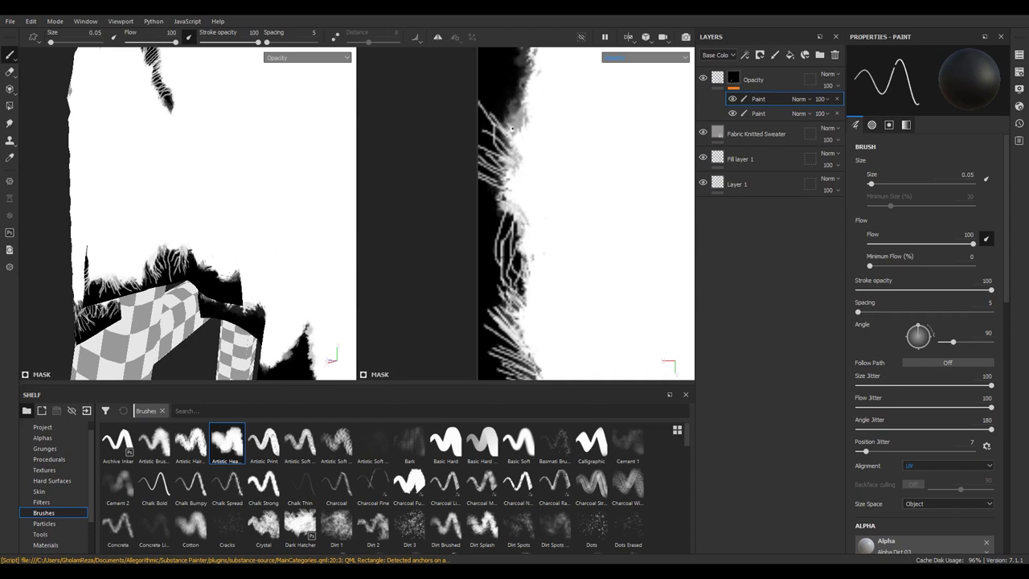
{"action": "key", "text": "ctrl+z"}
{"action": "key", "text": "ctrl+z"}
{"action": "key", "text": "ctrl+z"}
{"action": "key", "text": "ctrl+z"}
{"action": "key", "text": "ctrl+z"}
{"action": "key", "text": "ctrl+z"}
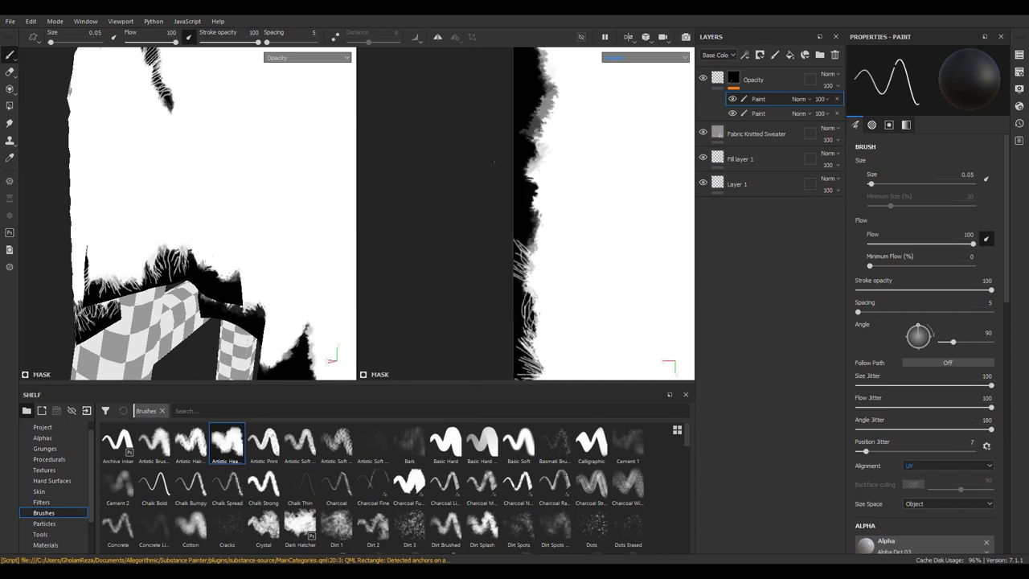
{"action": "key", "text": "ctrl+z"}
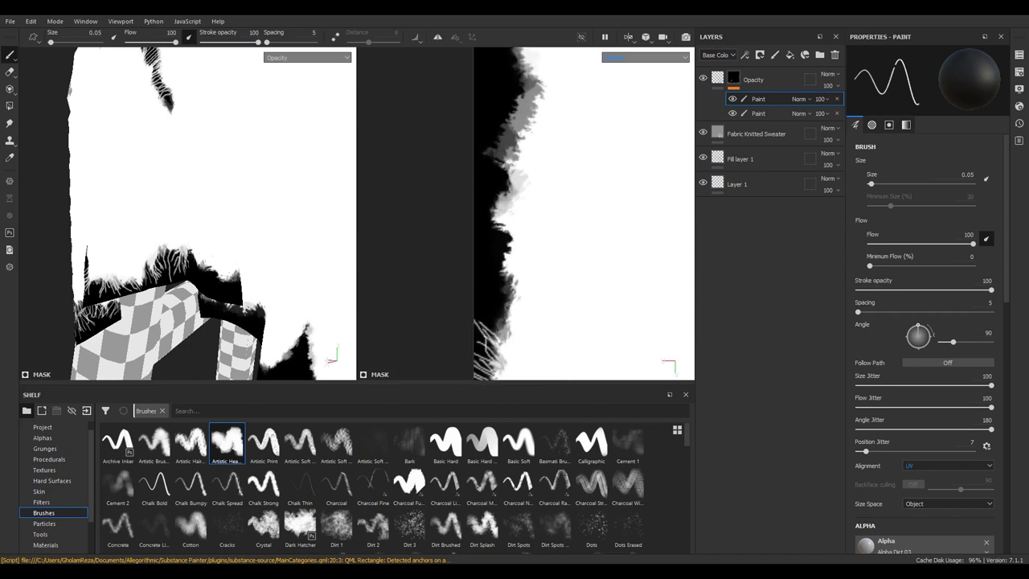
On the enlarged edge, paint more frayed hair strands climbing higher up the border
{"action": "scroll", "coordinate": [524, 338], "scroll_direction": "up", "scroll_amount": 3}
{"action": "mouse_move", "coordinate": [469, 291]}
{"action": "left_mouse_down"}
{"action": "mouse_move", "coordinate": [500, 254]}
{"action": "mouse_move", "coordinate": [512, 217]}
{"action": "left_mouse_up"}
{"action": "mouse_move", "coordinate": [460, 236]}
{"action": "left_mouse_down"}
{"action": "mouse_move", "coordinate": [506, 219]}
{"action": "mouse_move", "coordinate": [494, 235]}
{"action": "mouse_move", "coordinate": [500, 245]}
{"action": "mouse_move", "coordinate": [476, 241]}
{"action": "left_mouse_up"}
{"action": "mouse_move", "coordinate": [481, 218]}
{"action": "left_mouse_down"}
{"action": "mouse_move", "coordinate": [513, 203]}
{"action": "mouse_move", "coordinate": [509, 211]}
{"action": "mouse_move", "coordinate": [495, 139]}
{"action": "mouse_move", "coordinate": [505, 126]}
{"action": "mouse_move", "coordinate": [487, 80]}
{"action": "left_mouse_up"}
{"action": "left_click_drag", "start_coordinate": [477, 249], "coordinate": [506, 216]}
{"action": "mouse_move", "coordinate": [453, 238]}
{"action": "left_mouse_down"}
{"action": "mouse_move", "coordinate": [507, 213]}
{"action": "mouse_move", "coordinate": [511, 190]}
{"action": "left_mouse_up"}
{"action": "mouse_move", "coordinate": [469, 218]}
{"action": "left_mouse_down"}
{"action": "mouse_move", "coordinate": [518, 201]}
{"action": "mouse_move", "coordinate": [510, 156]}
{"action": "mouse_move", "coordinate": [522, 117]}
{"action": "left_mouse_up"}
{"action": "mouse_move", "coordinate": [477, 153]}
{"action": "left_mouse_down"}
{"action": "mouse_move", "coordinate": [506, 128]}
{"action": "mouse_move", "coordinate": [519, 134]}
{"action": "left_mouse_up"}
{"action": "middle_click_drag", "start_coordinate": [521, 247], "coordinate": [518, 283]}
Paint thin branching strands over the grey frayed area, then reposition the UV view
{"action": "mouse_move", "coordinate": [510, 156]}
{"action": "left_mouse_down"}
{"action": "mouse_move", "coordinate": [517, 265]}
{"action": "mouse_move", "coordinate": [534, 249]}
{"action": "left_mouse_up"}
{"action": "mouse_move", "coordinate": [514, 175]}
{"action": "left_mouse_down"}
{"action": "mouse_move", "coordinate": [499, 302]}
{"action": "mouse_move", "coordinate": [492, 249]}
{"action": "mouse_move", "coordinate": [497, 285]}
{"action": "mouse_move", "coordinate": [450, 277]}
{"action": "mouse_move", "coordinate": [485, 169]}
{"action": "mouse_move", "coordinate": [466, 171]}
{"action": "left_mouse_up"}
{"action": "mouse_move", "coordinate": [517, 139]}
{"action": "left_mouse_down"}
{"action": "mouse_move", "coordinate": [462, 149]}
{"action": "mouse_move", "coordinate": [470, 164]}
{"action": "mouse_move", "coordinate": [478, 157]}
{"action": "left_mouse_up"}
{"action": "mouse_move", "coordinate": [515, 158]}
{"action": "left_mouse_down"}
{"action": "mouse_move", "coordinate": [477, 175]}
{"action": "mouse_move", "coordinate": [488, 217]}
{"action": "mouse_move", "coordinate": [474, 218]}
{"action": "mouse_move", "coordinate": [483, 209]}
{"action": "left_mouse_up"}
{"action": "scroll", "coordinate": [531, 241], "scroll_direction": "down", "scroll_amount": 3}
{"action": "scroll", "coordinate": [531, 241], "scroll_direction": "down", "scroll_amount": 2}
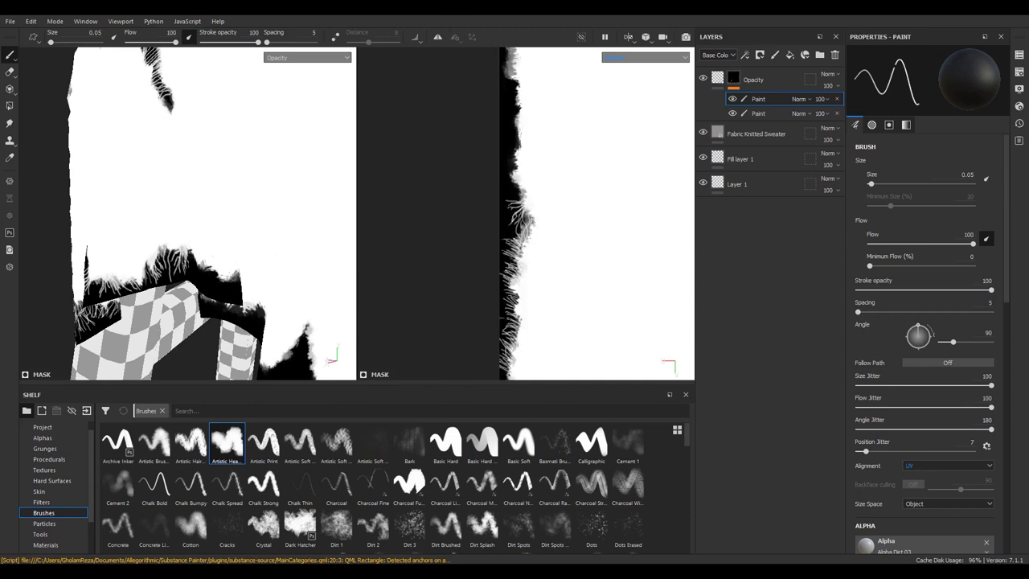
{"action": "middle_click_drag", "start_coordinate": [494, 233], "coordinate": [458, 236]}
{"action": "scroll", "coordinate": [457, 188], "scroll_direction": "down", "scroll_amount": 2}
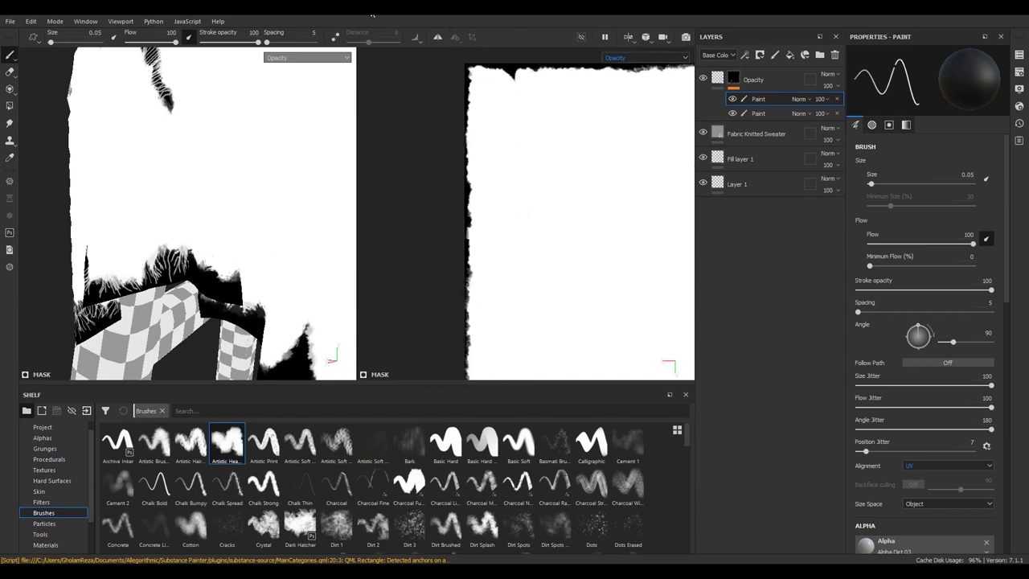
{"action": "scroll", "coordinate": [449, 159], "scroll_direction": "down", "scroll_amount": 1}
{"action": "scroll", "coordinate": [479, 177], "scroll_direction": "up", "scroll_amount": 2}
{"action": "scroll", "coordinate": [471, 121], "scroll_direction": "up", "scroll_amount": 2}
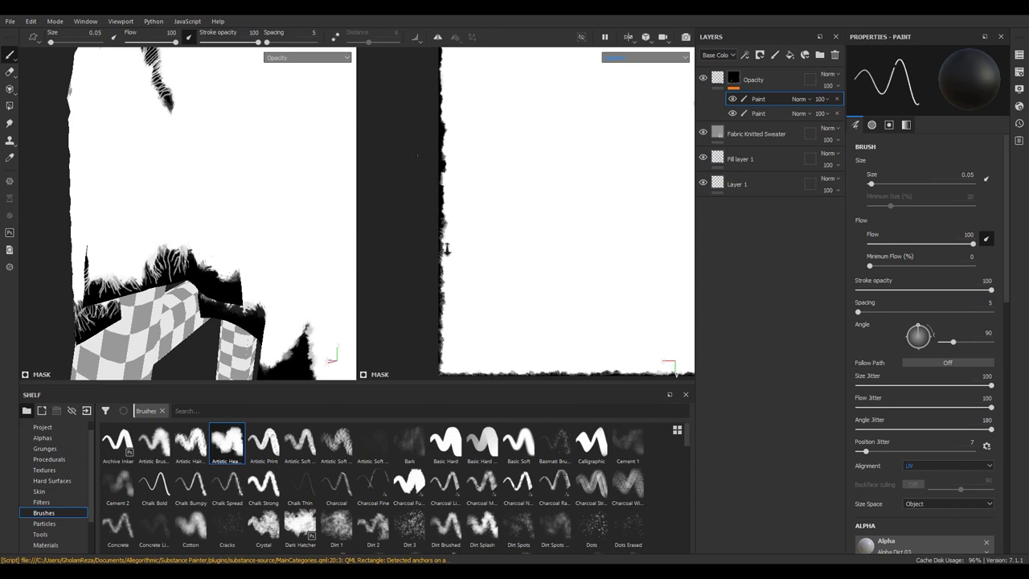
{"action": "scroll", "coordinate": [469, 104], "scroll_direction": "up", "scroll_amount": 1}
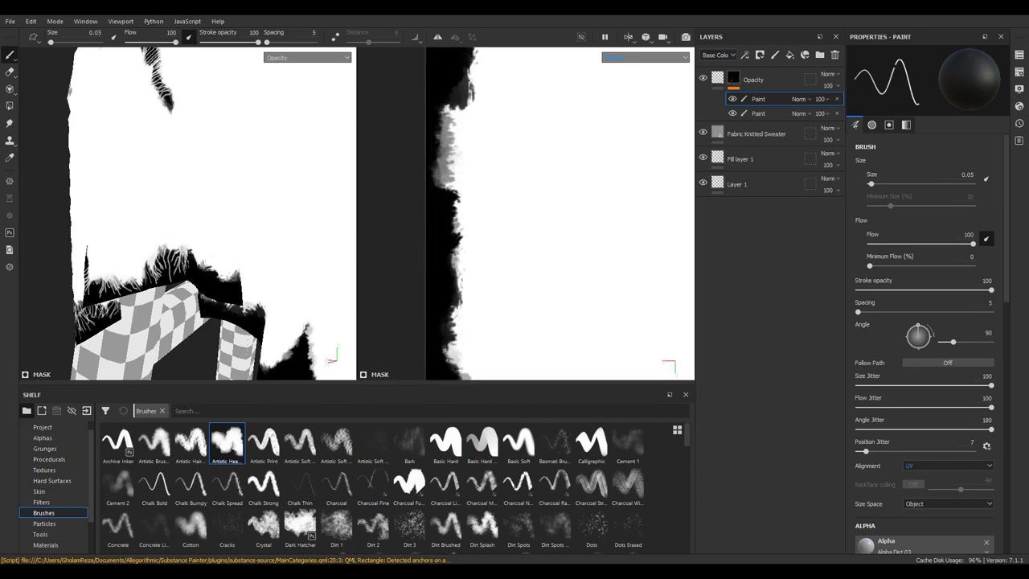
Reframe the stool and stamp a few more strands onto the dark edge
{"action": "left_click_drag", "start_coordinate": [257, 293], "coordinate": [241, 230], "text": "alt"}
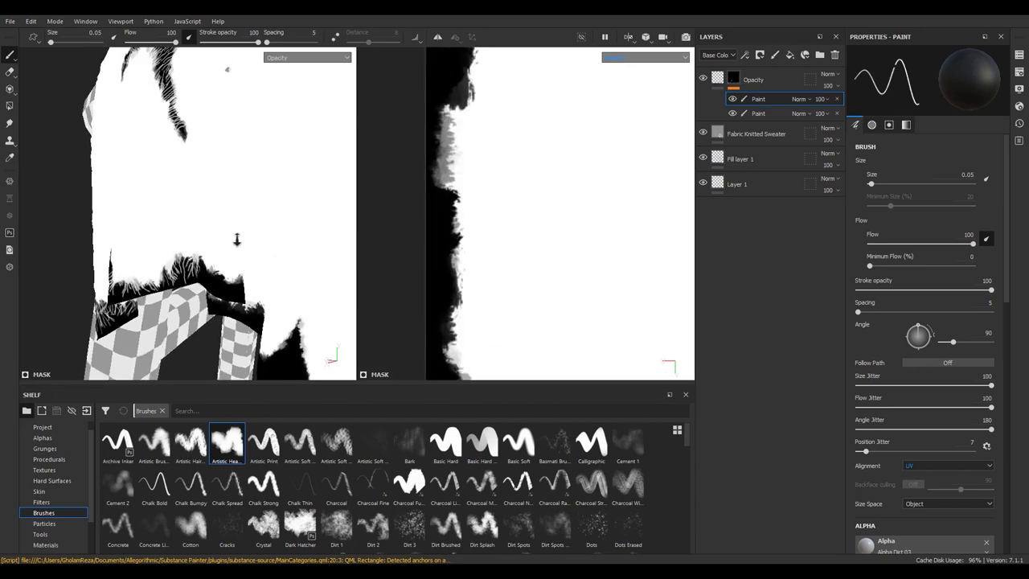
{"action": "left_click_drag", "start_coordinate": [463, 283], "coordinate": [455, 354]}
{"action": "scroll", "coordinate": [473, 289], "scroll_direction": "up", "scroll_amount": 1}
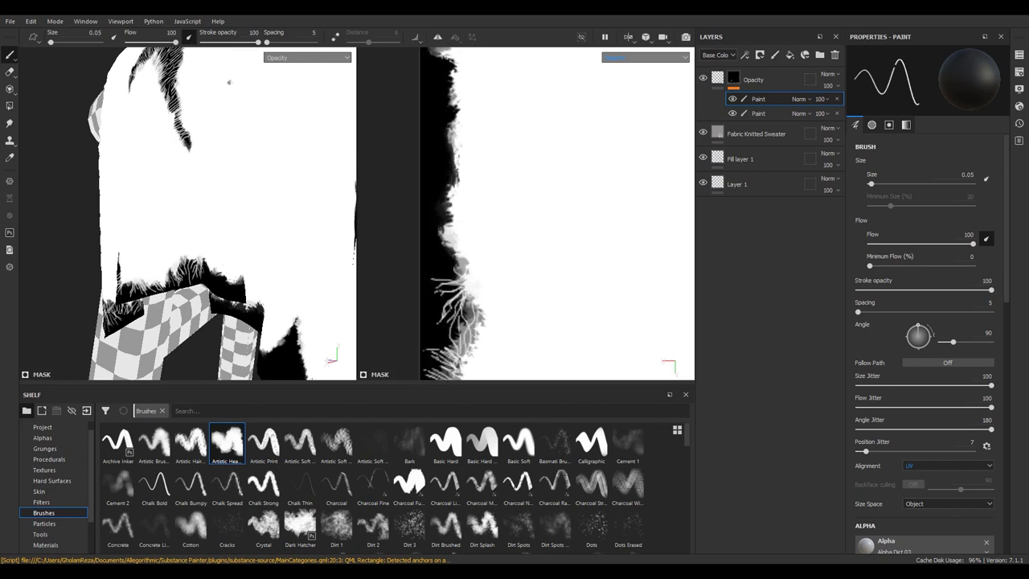
{"action": "left_click", "coordinate": [465, 271]}
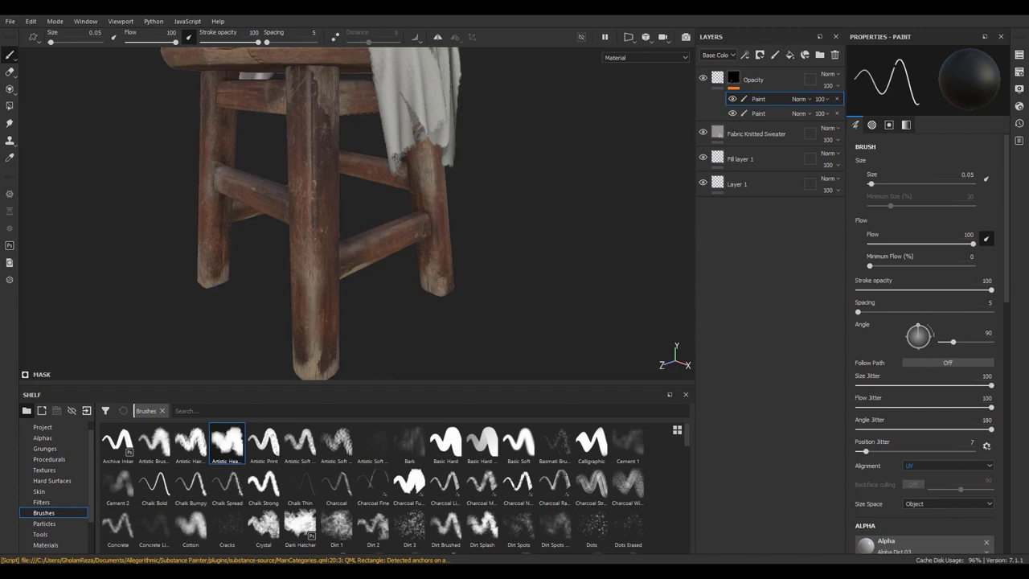
Restore the side-by-side 3D and UV views, both showing the Opacity channel
{"action": "key", "text": "F1"}
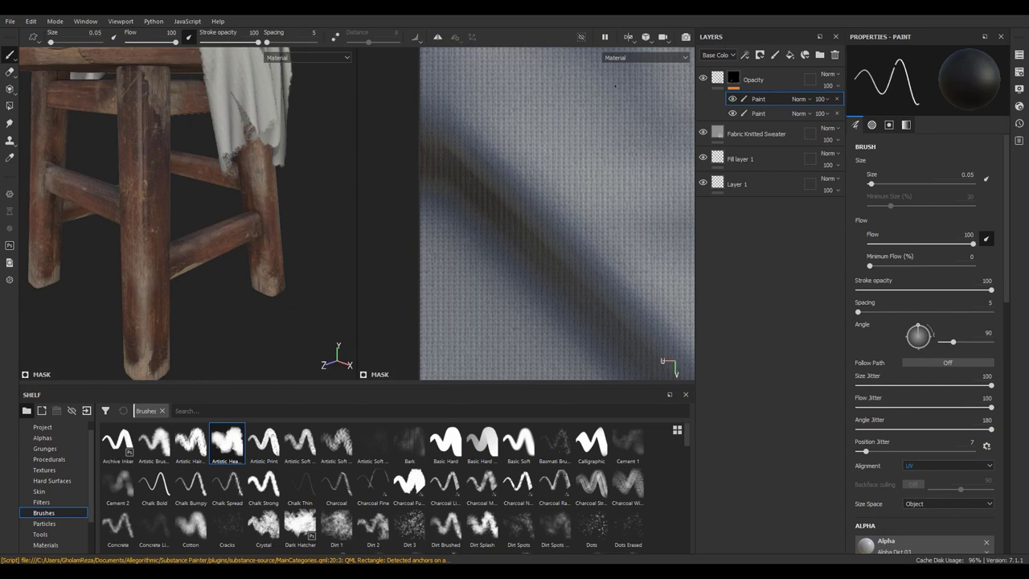
{"action": "left_click", "coordinate": [643, 57]}
{"action": "left_click", "coordinate": [635, 126]}
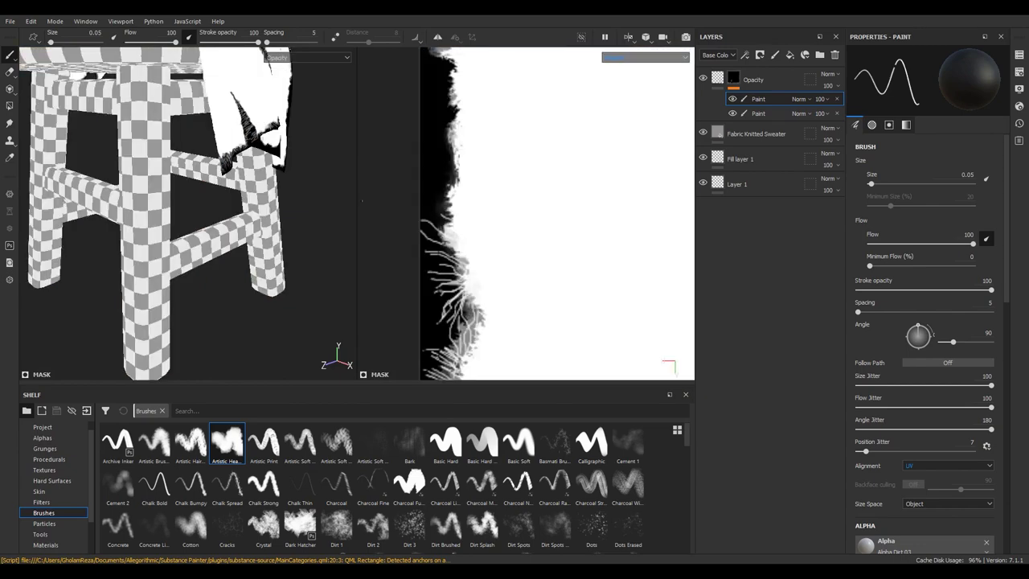
Paint thin thread strands working up the mask edge toward its top
{"action": "middle_click_drag", "start_coordinate": [483, 192], "coordinate": [510, 249]}
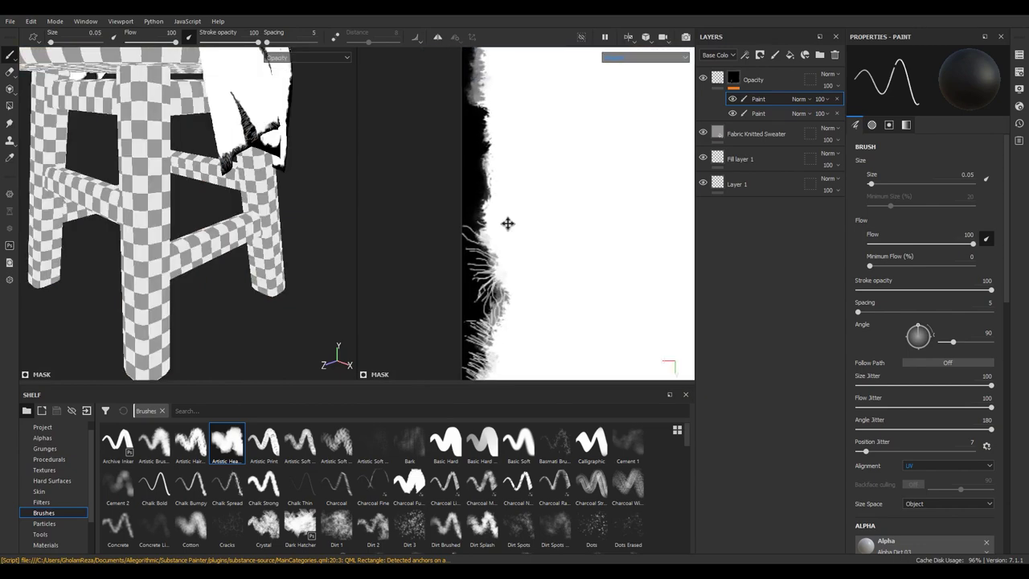
{"action": "mouse_move", "coordinate": [508, 240]}
{"action": "left_mouse_down"}
{"action": "mouse_move", "coordinate": [469, 227]}
{"action": "mouse_move", "coordinate": [468, 184]}
{"action": "mouse_move", "coordinate": [460, 186]}
{"action": "mouse_move", "coordinate": [475, 169]}
{"action": "mouse_move", "coordinate": [479, 120]}
{"action": "left_mouse_up"}
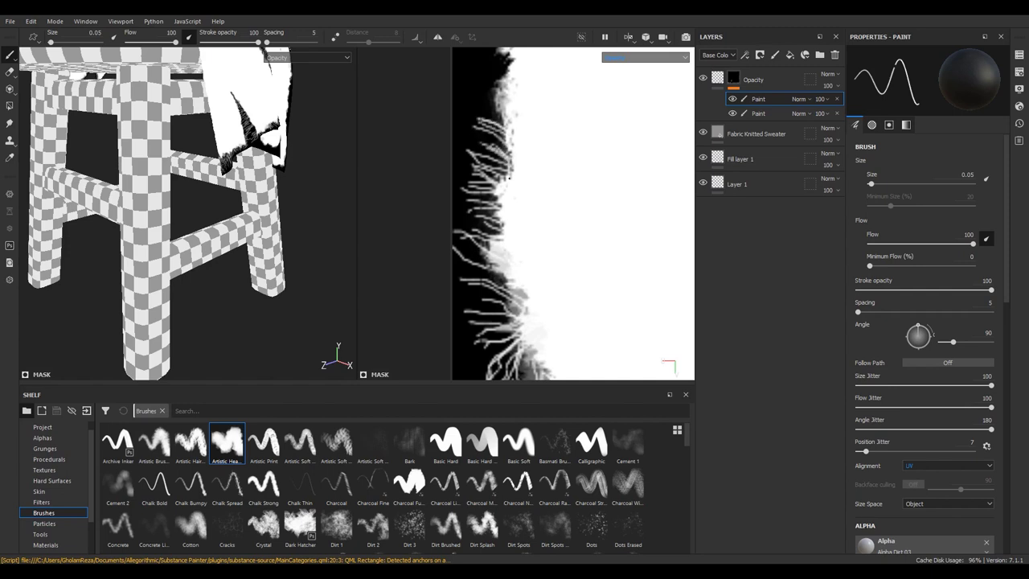
{"action": "mouse_move", "coordinate": [509, 123]}
{"action": "left_mouse_down"}
{"action": "mouse_move", "coordinate": [471, 104]}
{"action": "mouse_move", "coordinate": [476, 95]}
{"action": "left_mouse_up"}
{"action": "middle_click_drag", "start_coordinate": [506, 225], "coordinate": [478, 378]}
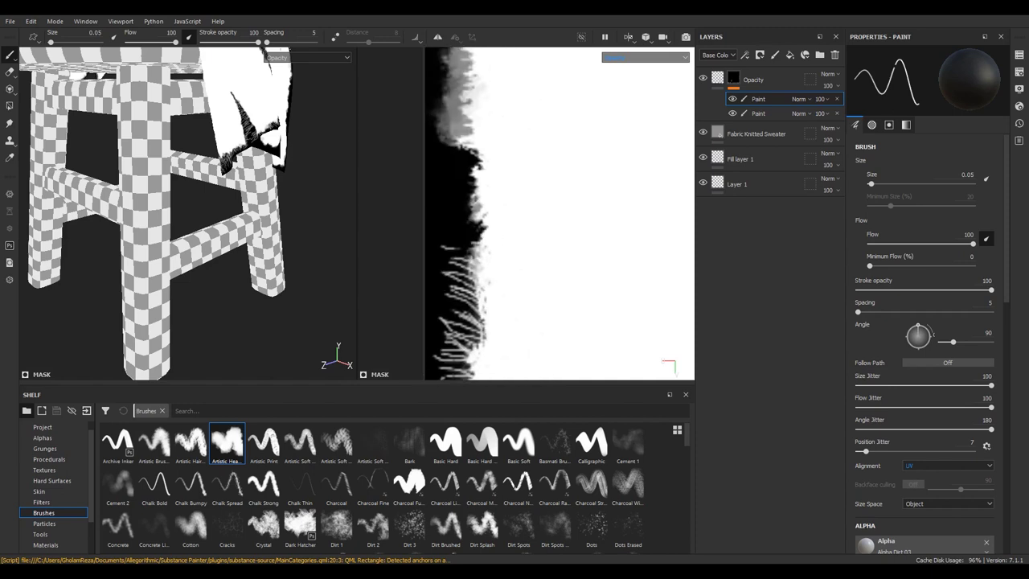
{"action": "mouse_move", "coordinate": [486, 233]}
{"action": "left_mouse_down"}
{"action": "mouse_move", "coordinate": [452, 221]}
{"action": "mouse_move", "coordinate": [447, 204]}
{"action": "left_mouse_up"}
{"action": "mouse_move", "coordinate": [481, 198]}
{"action": "left_mouse_down"}
{"action": "mouse_move", "coordinate": [455, 188]}
{"action": "mouse_move", "coordinate": [432, 152]}
{"action": "left_mouse_up"}
{"action": "mouse_move", "coordinate": [476, 127]}
{"action": "left_mouse_down"}
{"action": "mouse_move", "coordinate": [439, 133]}
{"action": "mouse_move", "coordinate": [436, 118]}
{"action": "left_mouse_up"}
Zoom in on the edge and paint light strands over the dark border area
{"action": "scroll", "coordinate": [474, 201], "scroll_direction": "up", "scroll_amount": 1}
{"action": "scroll", "coordinate": [483, 257], "scroll_direction": "up", "scroll_amount": 1}
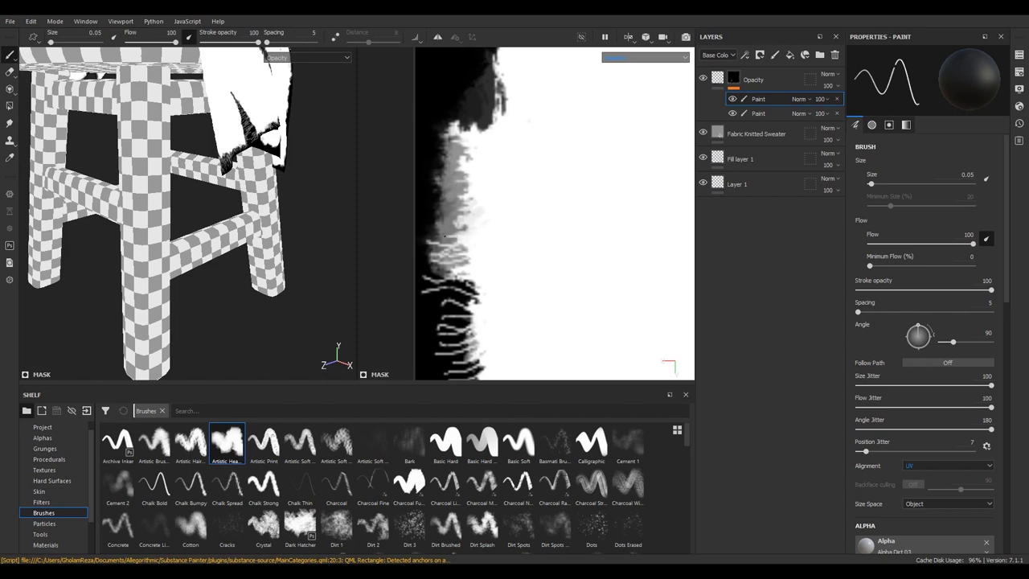
{"action": "mouse_move", "coordinate": [442, 221]}
{"action": "left_mouse_down"}
{"action": "mouse_move", "coordinate": [423, 227]}
{"action": "mouse_move", "coordinate": [426, 203]}
{"action": "mouse_move", "coordinate": [466, 165]}
{"action": "mouse_move", "coordinate": [439, 150]}
{"action": "mouse_move", "coordinate": [445, 126]}
{"action": "left_mouse_up"}
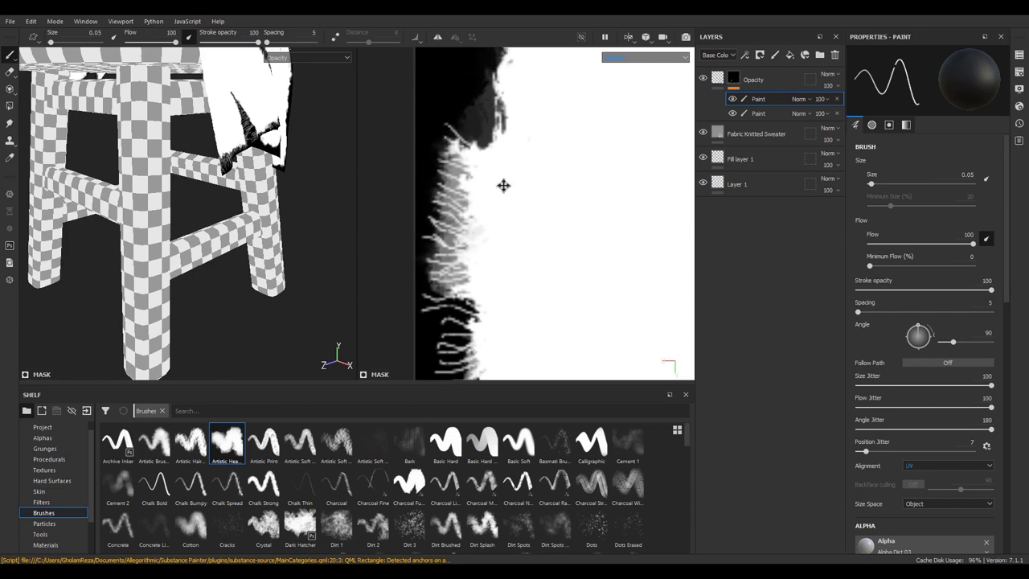
{"action": "middle_click_drag", "start_coordinate": [498, 161], "coordinate": [497, 253]}
{"action": "mouse_move", "coordinate": [464, 253]}
{"action": "left_mouse_down"}
{"action": "mouse_move", "coordinate": [470, 108]}
{"action": "mouse_move", "coordinate": [492, 250]}
{"action": "mouse_move", "coordinate": [492, 119]}
{"action": "mouse_move", "coordinate": [478, 256]}
{"action": "left_mouse_up"}
{"action": "mouse_move", "coordinate": [505, 151]}
{"action": "left_mouse_down"}
{"action": "mouse_move", "coordinate": [466, 169]}
{"action": "mouse_move", "coordinate": [434, 206]}
{"action": "left_mouse_up"}
{"action": "left_click_drag", "start_coordinate": [500, 198], "coordinate": [450, 220]}
{"action": "left_click_drag", "start_coordinate": [495, 129], "coordinate": [445, 149]}
Continue down the edge, adding single and faint light strands
{"action": "middle_click_drag", "start_coordinate": [483, 161], "coordinate": [489, 270]}
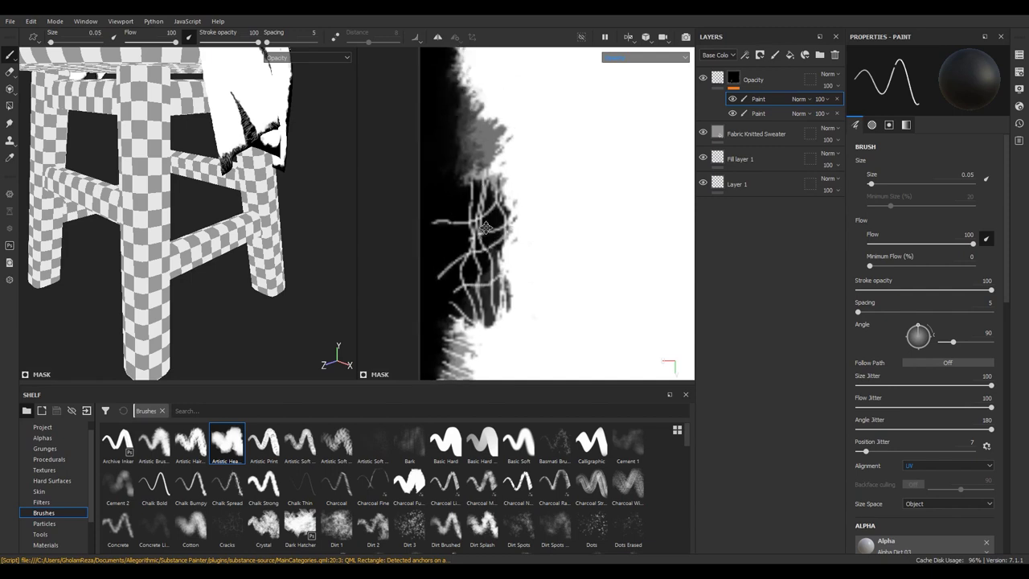
{"action": "mouse_move", "coordinate": [512, 193]}
{"action": "left_mouse_down"}
{"action": "mouse_move", "coordinate": [455, 227]}
{"action": "mouse_move", "coordinate": [458, 191]}
{"action": "mouse_move", "coordinate": [436, 190]}
{"action": "mouse_move", "coordinate": [437, 166]}
{"action": "left_mouse_up"}
{"action": "left_click_drag", "start_coordinate": [507, 194], "coordinate": [468, 211]}
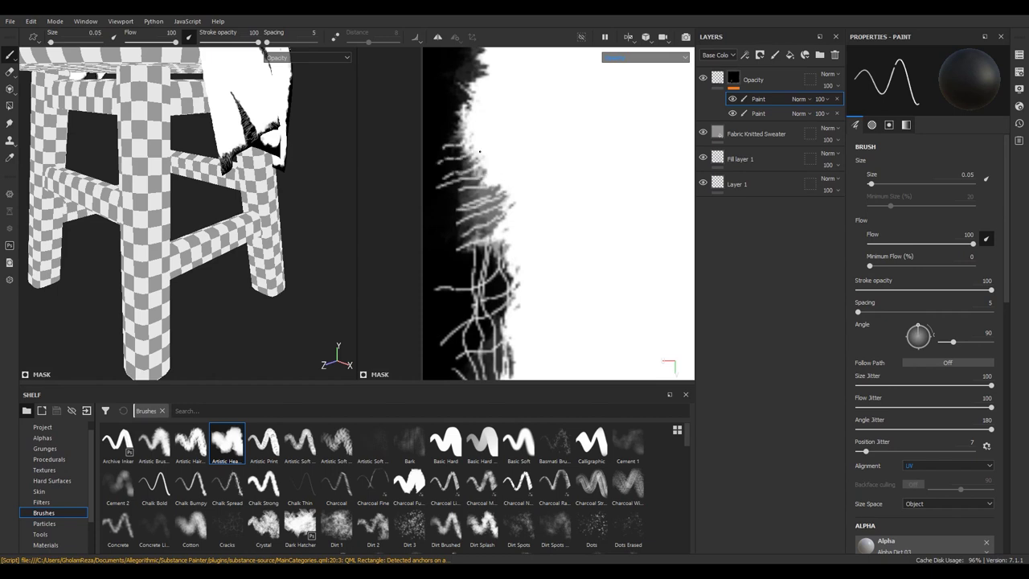
{"action": "mouse_move", "coordinate": [466, 146]}
{"action": "left_mouse_down"}
{"action": "mouse_move", "coordinate": [444, 154]}
{"action": "mouse_move", "coordinate": [443, 175]}
{"action": "left_mouse_up"}
{"action": "middle_click_drag", "start_coordinate": [483, 161], "coordinate": [486, 234]}
{"action": "mouse_move", "coordinate": [473, 204]}
{"action": "left_mouse_down"}
{"action": "mouse_move", "coordinate": [446, 214]}
{"action": "mouse_move", "coordinate": [435, 207]}
{"action": "mouse_move", "coordinate": [445, 192]}
{"action": "left_mouse_up"}
{"action": "left_click_drag", "start_coordinate": [466, 190], "coordinate": [450, 202]}
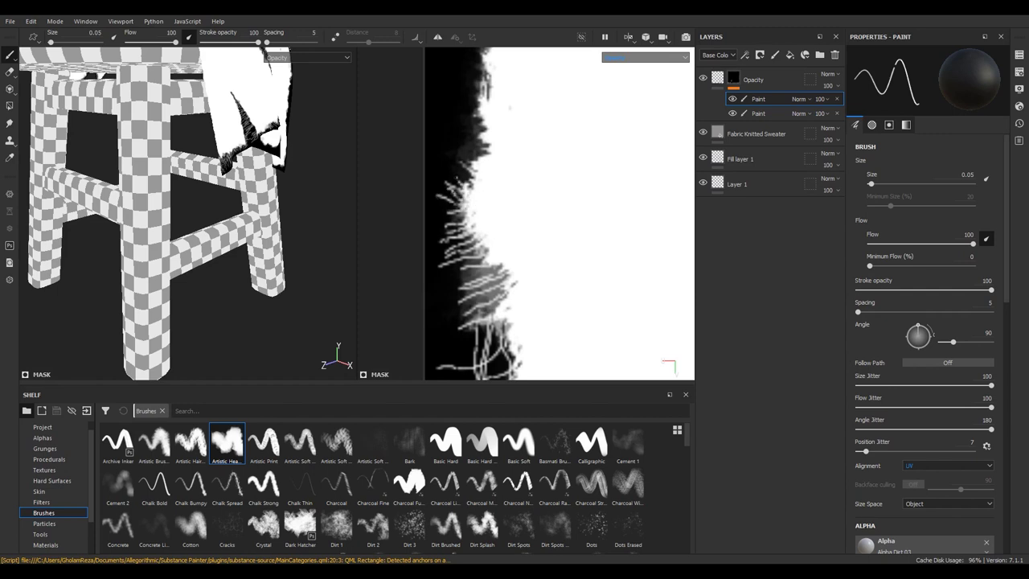
{"action": "left_click_drag", "start_coordinate": [475, 165], "coordinate": [452, 178]}
Paint several more light strands along the next stretch of the mask border
{"action": "middle_click_drag", "start_coordinate": [500, 132], "coordinate": [505, 219]}
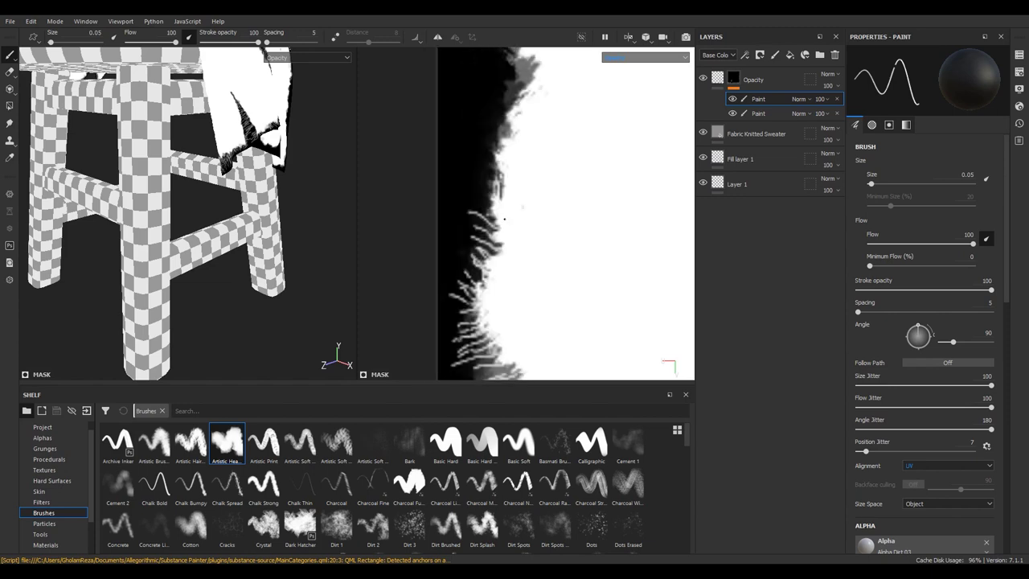
{"action": "mouse_move", "coordinate": [498, 193]}
{"action": "left_mouse_down"}
{"action": "mouse_move", "coordinate": [473, 180]}
{"action": "mouse_move", "coordinate": [458, 200]}
{"action": "left_mouse_up"}
{"action": "mouse_move", "coordinate": [502, 171]}
{"action": "left_mouse_down"}
{"action": "mouse_move", "coordinate": [489, 181]}
{"action": "mouse_move", "coordinate": [468, 124]}
{"action": "mouse_move", "coordinate": [483, 144]}
{"action": "mouse_move", "coordinate": [469, 169]}
{"action": "left_mouse_up"}
{"action": "left_click_drag", "start_coordinate": [502, 134], "coordinate": [483, 148]}
{"action": "left_click_drag", "start_coordinate": [509, 110], "coordinate": [475, 139]}
{"action": "mouse_move", "coordinate": [510, 98]}
{"action": "left_mouse_down"}
{"action": "mouse_move", "coordinate": [493, 113]}
{"action": "mouse_move", "coordinate": [494, 103]}
{"action": "mouse_move", "coordinate": [475, 101]}
{"action": "left_mouse_up"}
{"action": "middle_click_drag", "start_coordinate": [522, 109], "coordinate": [476, 238]}
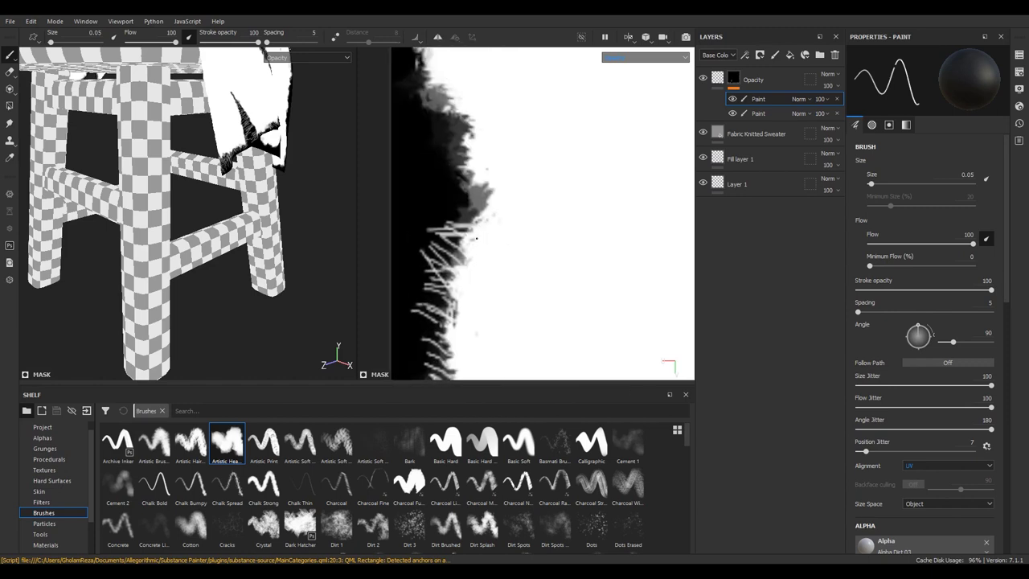
{"action": "mouse_move", "coordinate": [475, 221]}
{"action": "left_mouse_down"}
{"action": "mouse_move", "coordinate": [446, 225]}
{"action": "mouse_move", "coordinate": [448, 214]}
{"action": "left_mouse_up"}
{"action": "mouse_move", "coordinate": [492, 188]}
{"action": "left_mouse_down"}
{"action": "mouse_move", "coordinate": [470, 195]}
{"action": "mouse_move", "coordinate": [427, 175]}
{"action": "left_mouse_up"}
{"action": "left_click_drag", "start_coordinate": [463, 145], "coordinate": [429, 157]}
{"action": "left_click_drag", "start_coordinate": [472, 124], "coordinate": [440, 140]}
{"action": "mouse_move", "coordinate": [455, 104]}
{"action": "left_mouse_down"}
{"action": "mouse_move", "coordinate": [412, 128]}
{"action": "mouse_move", "coordinate": [420, 118]}
{"action": "mouse_move", "coordinate": [434, 130]}
{"action": "left_mouse_up"}
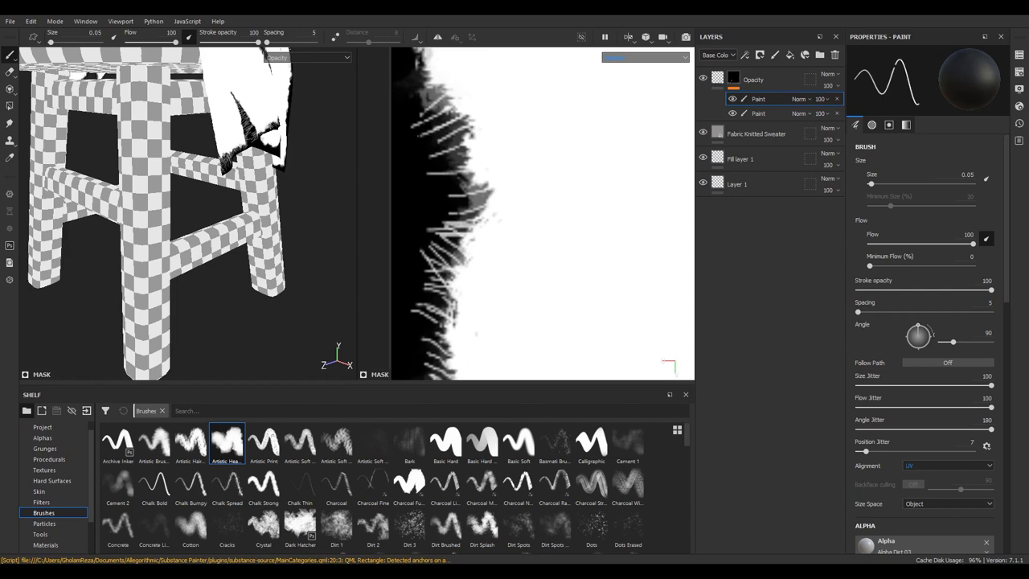
Fringe further stretches of the dark edge with frayed thread strands
{"action": "middle_click_drag", "start_coordinate": [444, 114], "coordinate": [456, 202]}
{"action": "mouse_move", "coordinate": [444, 190]}
{"action": "left_mouse_down"}
{"action": "mouse_move", "coordinate": [423, 203]}
{"action": "mouse_move", "coordinate": [410, 179]}
{"action": "left_mouse_up"}
{"action": "mouse_move", "coordinate": [435, 136]}
{"action": "left_mouse_down"}
{"action": "mouse_move", "coordinate": [406, 151]}
{"action": "mouse_move", "coordinate": [405, 140]}
{"action": "left_mouse_up"}
{"action": "mouse_move", "coordinate": [443, 109]}
{"action": "left_mouse_down"}
{"action": "mouse_move", "coordinate": [413, 130]}
{"action": "mouse_move", "coordinate": [419, 113]}
{"action": "left_mouse_up"}
{"action": "mouse_move", "coordinate": [447, 88]}
{"action": "left_mouse_down"}
{"action": "mouse_move", "coordinate": [429, 101]}
{"action": "mouse_move", "coordinate": [409, 91]}
{"action": "mouse_move", "coordinate": [417, 126]}
{"action": "left_mouse_up"}
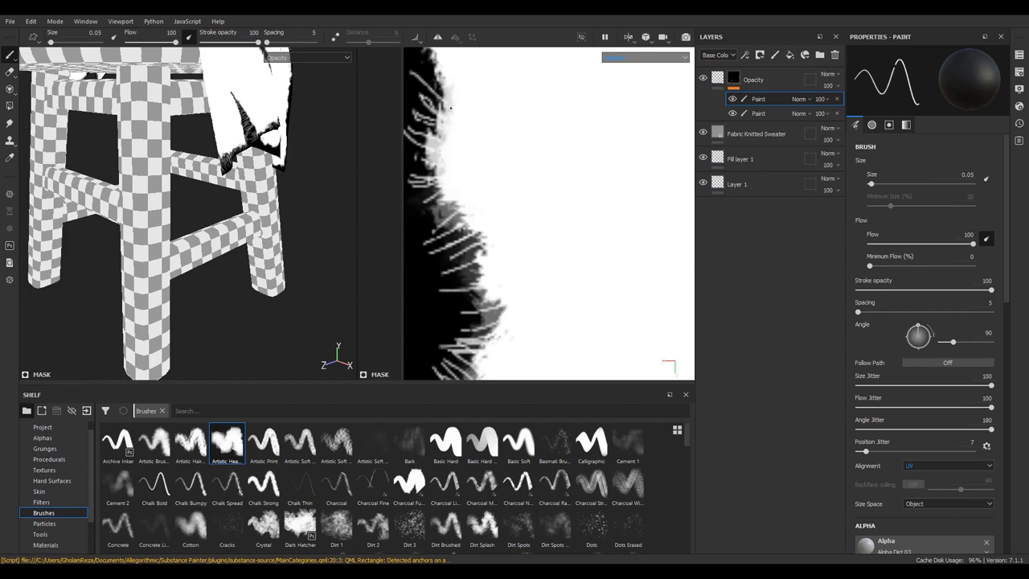
{"action": "middle_click_drag", "start_coordinate": [458, 123], "coordinate": [474, 161]}
{"action": "left_click_drag", "start_coordinate": [463, 195], "coordinate": [449, 207]}
{"action": "left_click_drag", "start_coordinate": [463, 177], "coordinate": [442, 198]}
{"action": "mouse_move", "coordinate": [472, 151]}
{"action": "left_mouse_down"}
{"action": "mouse_move", "coordinate": [448, 175]}
{"action": "mouse_move", "coordinate": [460, 156]}
{"action": "left_mouse_up"}
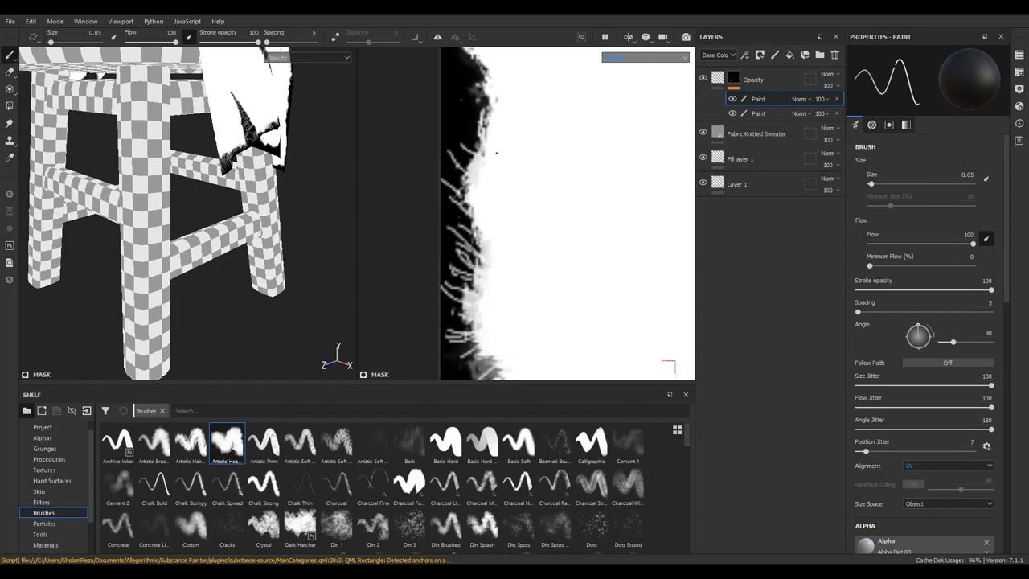
{"action": "middle_click_drag", "start_coordinate": [496, 152], "coordinate": [521, 193]}
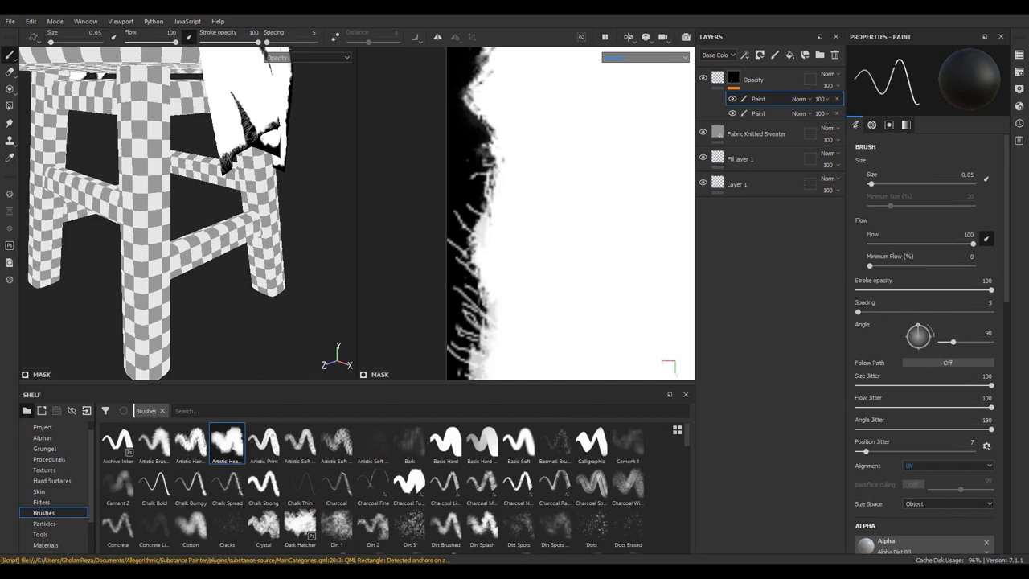
{"action": "mouse_move", "coordinate": [498, 127]}
{"action": "left_mouse_down"}
{"action": "mouse_move", "coordinate": [460, 156]}
{"action": "mouse_move", "coordinate": [462, 140]}
{"action": "left_mouse_up"}
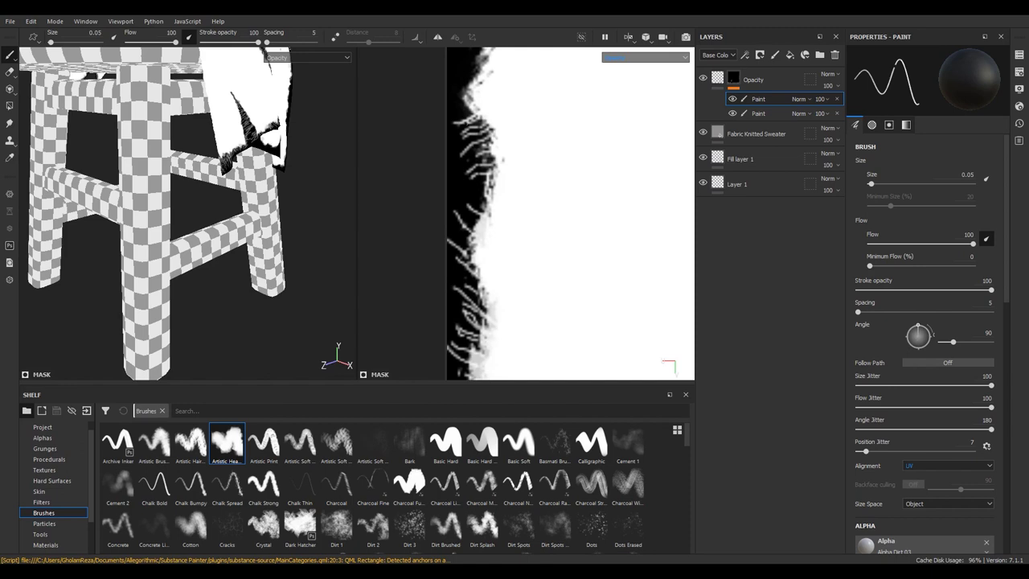
Undo unwanted strands, repaint them, and add frayed strands along the lower mask edge
{"action": "key", "text": "ctrl+z"}
{"action": "key", "text": "ctrl+z"}
{"action": "key", "text": "ctrl+z"}
{"action": "mouse_move", "coordinate": [497, 194]}
{"action": "left_mouse_down"}
{"action": "mouse_move", "coordinate": [463, 206]}
{"action": "mouse_move", "coordinate": [449, 185]}
{"action": "mouse_move", "coordinate": [466, 164]}
{"action": "mouse_move", "coordinate": [459, 173]}
{"action": "left_mouse_up"}
{"action": "mouse_move", "coordinate": [499, 134]}
{"action": "left_mouse_down"}
{"action": "mouse_move", "coordinate": [469, 153]}
{"action": "mouse_move", "coordinate": [450, 137]}
{"action": "left_mouse_up"}
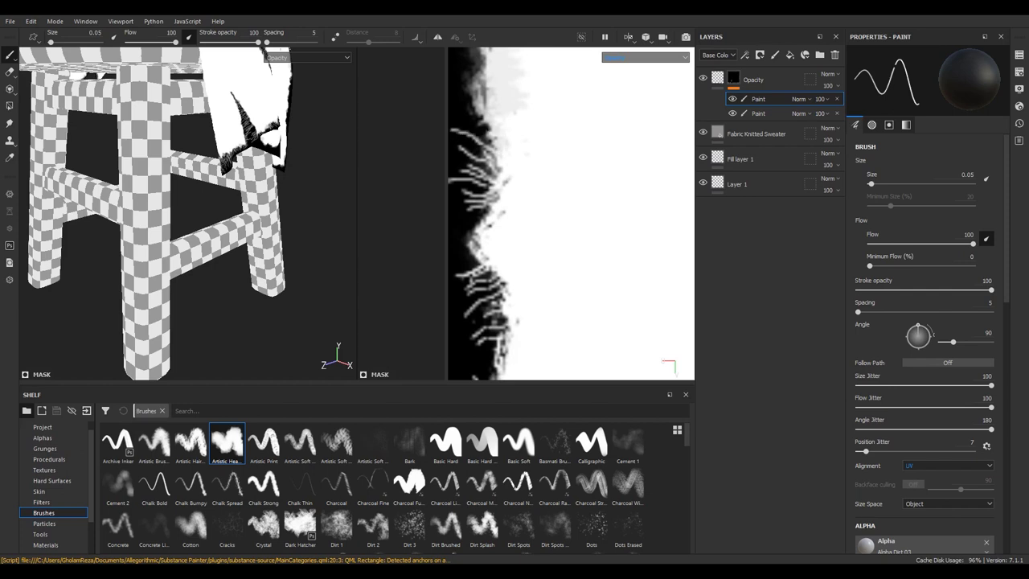
{"action": "key", "text": "ctrl+z"}
{"action": "key", "text": "ctrl+z"}
{"action": "key", "text": "ctrl+z"}
{"action": "key", "text": "ctrl+z"}
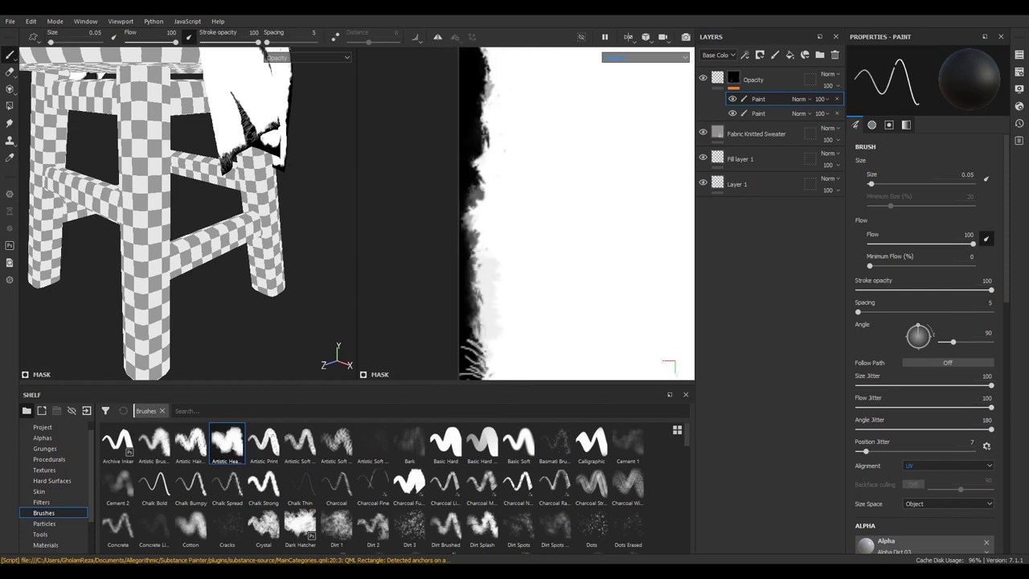
{"action": "mouse_move", "coordinate": [407, 60]}
{"action": "middle_mouse_down"}
{"action": "mouse_move", "coordinate": [489, 189]}
{"action": "mouse_move", "coordinate": [534, 163]}
{"action": "middle_mouse_up"}
{"action": "mouse_move", "coordinate": [481, 281]}
{"action": "left_mouse_down"}
{"action": "mouse_move", "coordinate": [440, 238]}
{"action": "mouse_move", "coordinate": [452, 267]}
{"action": "mouse_move", "coordinate": [439, 275]}
{"action": "mouse_move", "coordinate": [440, 193]}
{"action": "left_mouse_up"}
{"action": "mouse_move", "coordinate": [386, 80]}
{"action": "middle_mouse_down"}
{"action": "mouse_move", "coordinate": [418, 150]}
{"action": "mouse_move", "coordinate": [596, 170]}
{"action": "middle_mouse_up"}
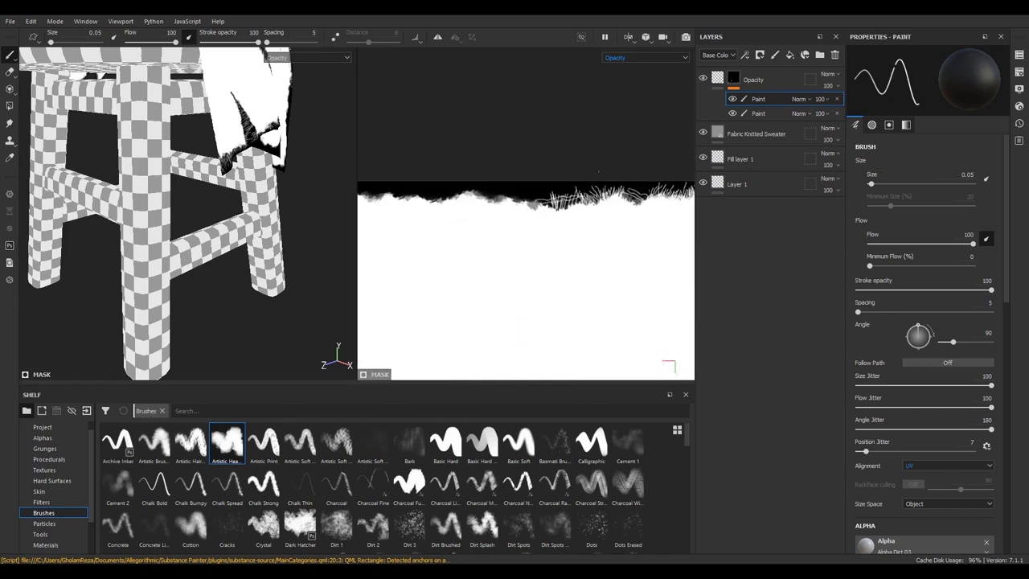
Paint squiggly strands along the top edge and orbit the stool to another angle
{"action": "scroll", "coordinate": [576, 337], "scroll_direction": "up", "scroll_amount": 4}
{"action": "left_click_drag", "start_coordinate": [555, 269], "coordinate": [556, 215]}
{"action": "mouse_move", "coordinate": [235, 177]}
{"action": "left_mouse_down"}
{"action": "mouse_move", "coordinate": [229, 163]}
{"action": "mouse_move", "coordinate": [492, 148]}
{"action": "left_mouse_up"}
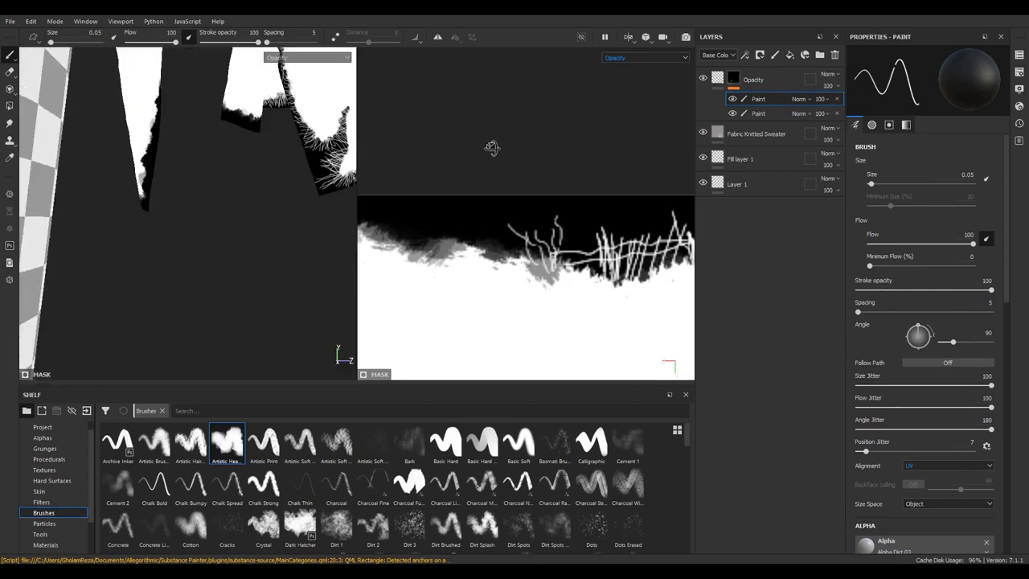
{"action": "mouse_move", "coordinate": [492, 148]}
{"action": "left_mouse_down", "text": "alt"}
{"action": "mouse_move", "coordinate": [120, 180]}
{"action": "mouse_move", "coordinate": [195, 145]}
{"action": "mouse_move", "coordinate": [185, 148]}
{"action": "left_mouse_up", "text": "alt"}
{"action": "mouse_move", "coordinate": [563, 265]}
{"action": "middle_mouse_down"}
{"action": "mouse_move", "coordinate": [531, 225]}
{"action": "mouse_move", "coordinate": [337, 202]}
{"action": "mouse_move", "coordinate": [643, 225]}
{"action": "mouse_move", "coordinate": [338, 197]}
{"action": "middle_mouse_up"}
{"action": "scroll", "coordinate": [514, 241], "scroll_direction": "up", "scroll_amount": 2}
{"action": "scroll", "coordinate": [514, 241], "scroll_direction": "up", "scroll_amount": 3}
Set brush size to 0.02 and paint short thin diagonal thread strands
{"action": "double_click", "coordinate": [95, 33]}
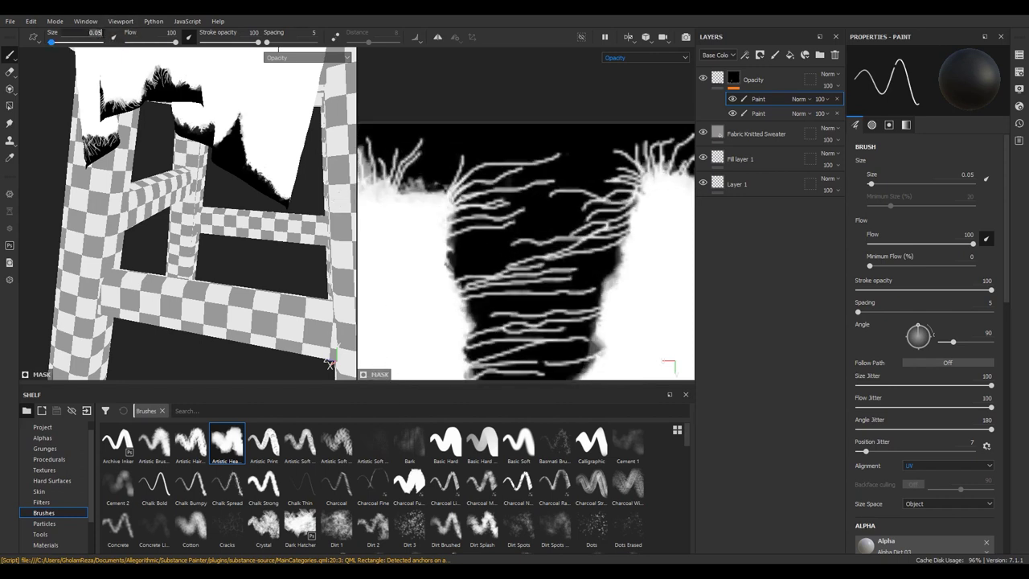
{"action": "type", "text": "0.02"}
{"action": "key", "text": "Return"}
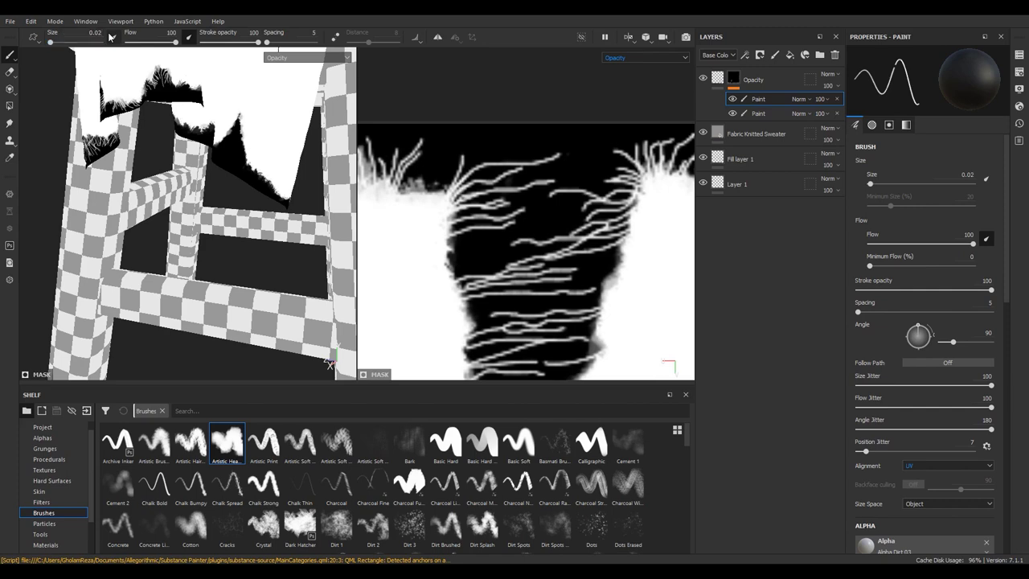
{"action": "left_click_drag", "start_coordinate": [448, 257], "coordinate": [500, 231]}
{"action": "left_click_drag", "start_coordinate": [447, 258], "coordinate": [520, 249]}
{"action": "left_click_drag", "start_coordinate": [452, 276], "coordinate": [499, 266]}
{"action": "mouse_move", "coordinate": [193, 169]}
{"action": "left_mouse_down", "text": "alt"}
{"action": "mouse_move", "coordinate": [215, 160]}
{"action": "mouse_move", "coordinate": [161, 173]}
{"action": "mouse_move", "coordinate": [193, 161]}
{"action": "left_mouse_up", "text": "alt"}
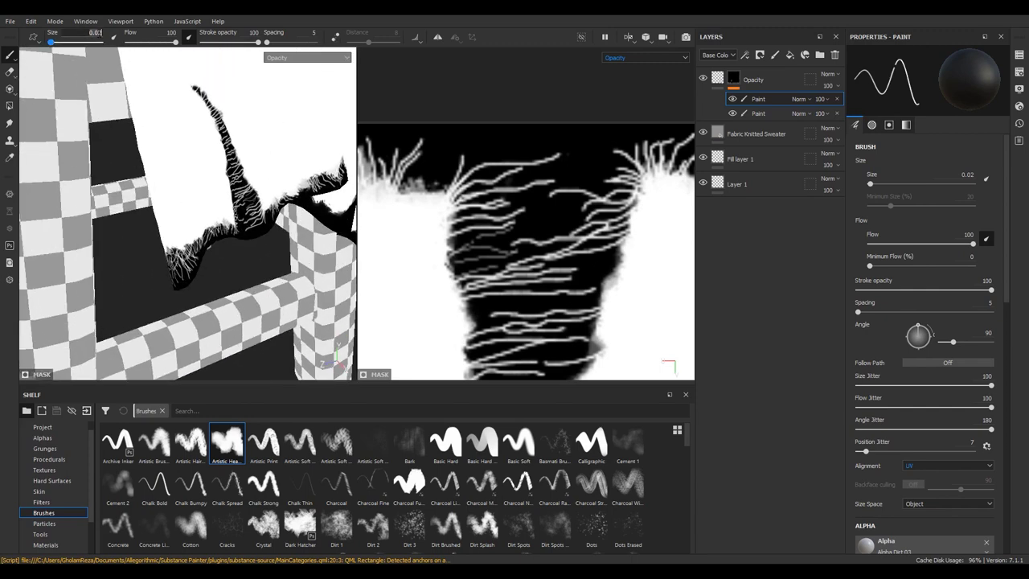
Raise brush size to 0.05 and paint more light strand marks on the mask
{"action": "key", "text": "BackSpace"}
{"action": "type", "text": "5"}
{"action": "key", "text": "Return"}
{"action": "left_click_drag", "start_coordinate": [244, 196], "coordinate": [257, 206]}
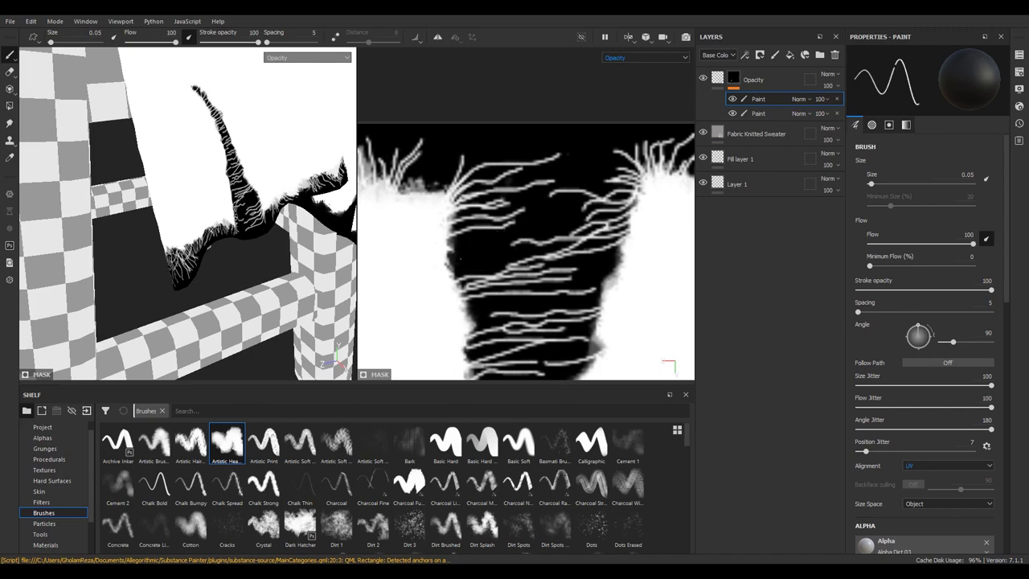
{"action": "mouse_move", "coordinate": [445, 265]}
{"action": "left_mouse_down"}
{"action": "mouse_move", "coordinate": [502, 262]}
{"action": "mouse_move", "coordinate": [531, 225]}
{"action": "left_mouse_up"}
{"action": "mouse_move", "coordinate": [465, 62]}
{"action": "middle_mouse_down"}
{"action": "mouse_move", "coordinate": [566, 206]}
{"action": "mouse_move", "coordinate": [552, 202]}
{"action": "middle_mouse_up"}
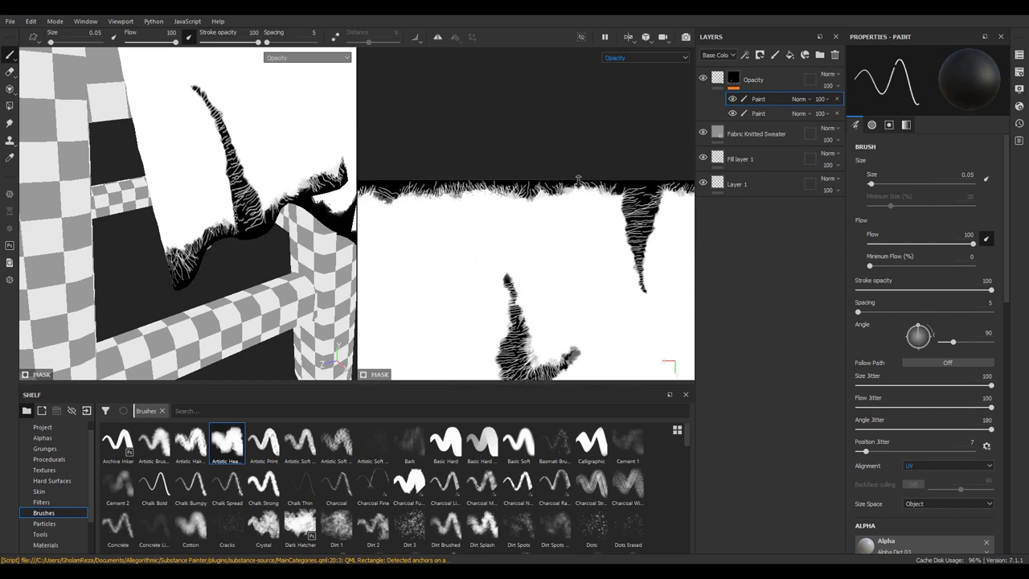
{"action": "scroll", "coordinate": [552, 203], "scroll_direction": "up", "scroll_amount": 2}
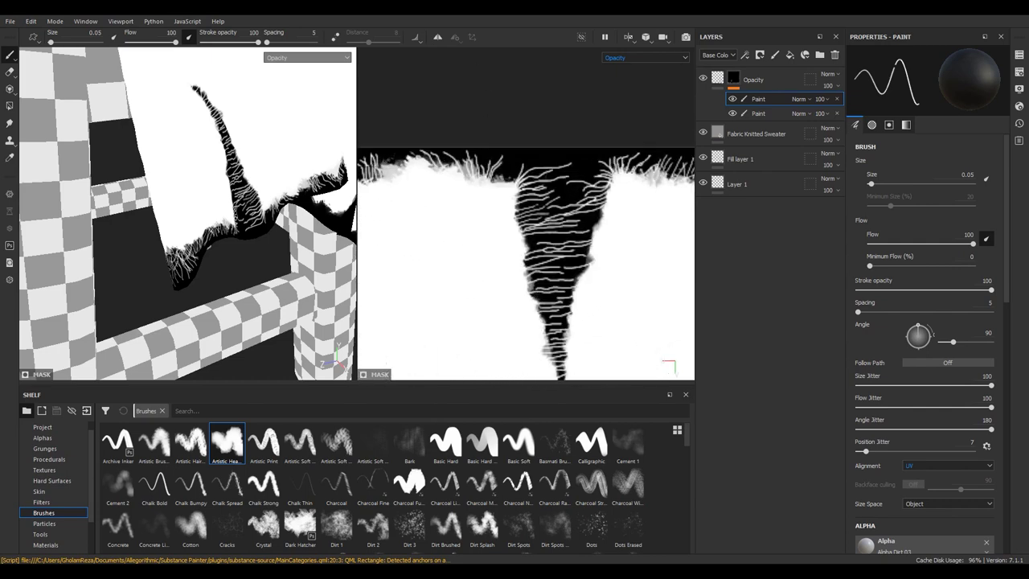
Paint light strands across and around the dark spike of the mask
{"action": "scroll", "coordinate": [555, 354], "scroll_direction": "up", "scroll_amount": 1}
{"action": "left_click_drag", "start_coordinate": [510, 198], "coordinate": [589, 269]}
{"action": "left_click_drag", "start_coordinate": [526, 256], "coordinate": [581, 301]}
{"action": "left_click_drag", "start_coordinate": [524, 278], "coordinate": [579, 320]}
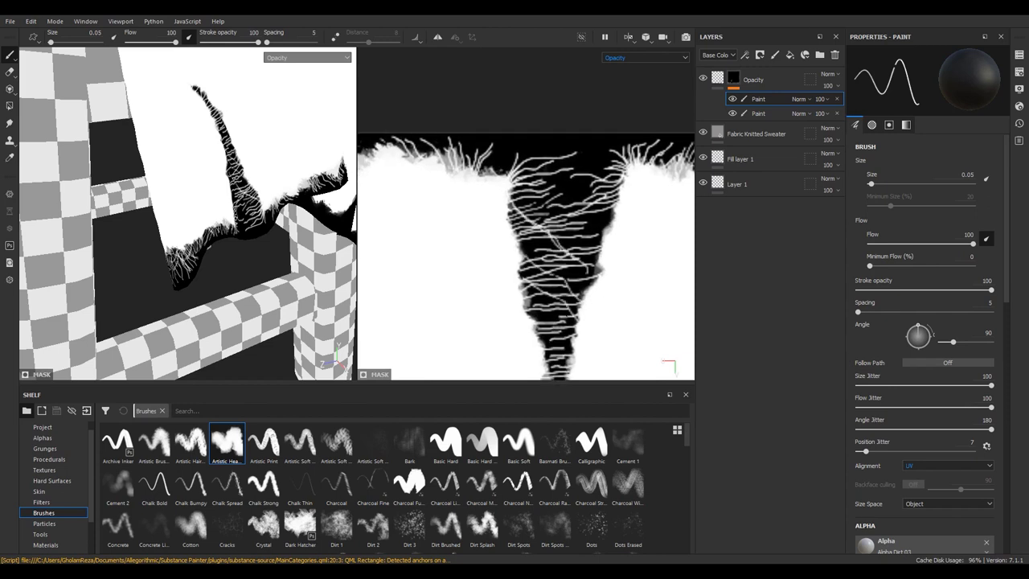
{"action": "left_click_drag", "start_coordinate": [524, 301], "coordinate": [576, 326]}
{"action": "left_click_drag", "start_coordinate": [565, 269], "coordinate": [601, 291]}
{"action": "left_click_drag", "start_coordinate": [543, 342], "coordinate": [569, 313]}
{"action": "mouse_move", "coordinate": [563, 321]}
{"action": "middle_mouse_down"}
{"action": "mouse_move", "coordinate": [542, 268]}
{"action": "mouse_move", "coordinate": [497, 251]}
{"action": "middle_mouse_up"}
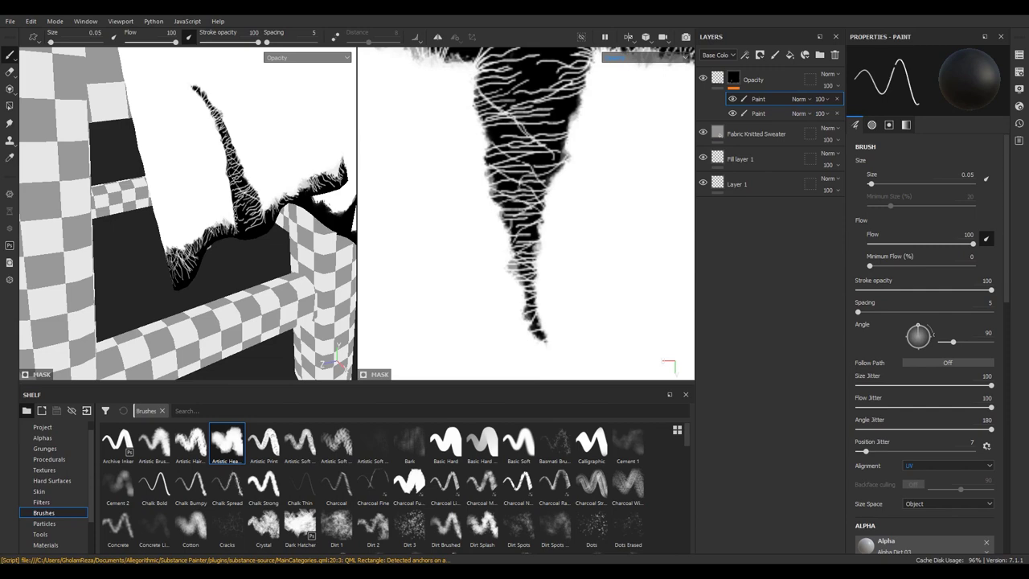
Add short horizontal thread strands along the texture's top edge
{"action": "middle_click_drag", "start_coordinate": [574, 135], "coordinate": [545, 203]}
{"action": "mouse_move", "coordinate": [452, 195]}
{"action": "left_mouse_down"}
{"action": "mouse_move", "coordinate": [517, 199]}
{"action": "mouse_move", "coordinate": [547, 219]}
{"action": "left_mouse_up"}
{"action": "left_click_drag", "start_coordinate": [463, 224], "coordinate": [542, 230]}
{"action": "scroll", "coordinate": [542, 241], "scroll_direction": "down", "scroll_amount": 4}
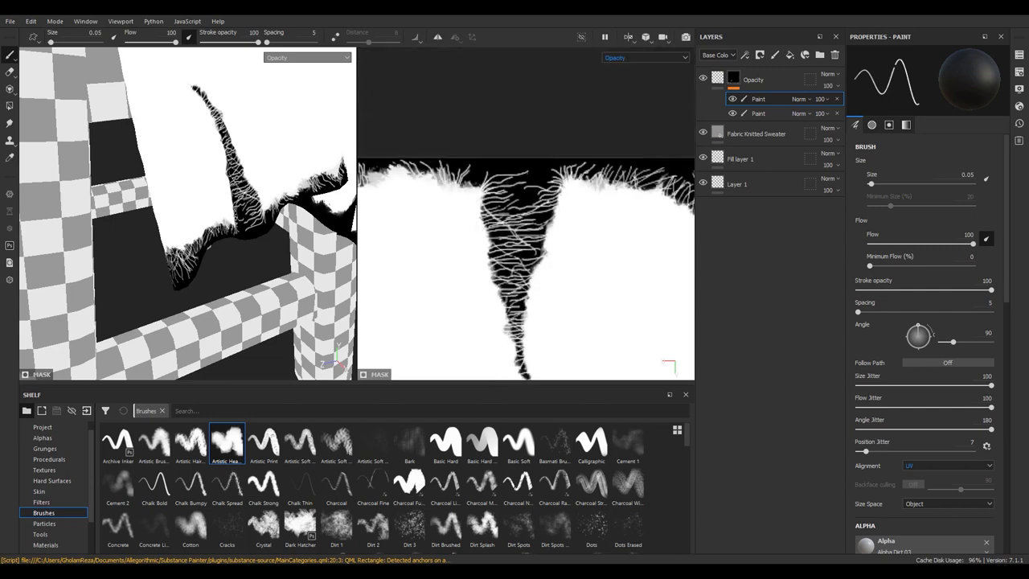
{"action": "mouse_move", "coordinate": [499, 265]}
{"action": "middle_mouse_down"}
{"action": "mouse_move", "coordinate": [566, 292]}
{"action": "mouse_move", "coordinate": [580, 242]}
{"action": "middle_mouse_up"}
{"action": "scroll", "coordinate": [580, 242], "scroll_direction": "up", "scroll_amount": 2}
{"action": "mouse_move", "coordinate": [590, 259]}
{"action": "left_mouse_down"}
{"action": "mouse_move", "coordinate": [563, 208]}
{"action": "mouse_move", "coordinate": [523, 195]}
{"action": "left_mouse_up"}
{"action": "mouse_move", "coordinate": [529, 239]}
{"action": "left_mouse_down"}
{"action": "mouse_move", "coordinate": [497, 180]}
{"action": "mouse_move", "coordinate": [502, 220]}
{"action": "left_mouse_up"}
{"action": "mouse_move", "coordinate": [493, 254]}
{"action": "left_mouse_down"}
{"action": "mouse_move", "coordinate": [487, 188]}
{"action": "mouse_move", "coordinate": [474, 175]}
{"action": "left_mouse_up"}
Paint vertical thread strands across the top edge
{"action": "mouse_move", "coordinate": [449, 246]}
{"action": "left_mouse_down"}
{"action": "mouse_move", "coordinate": [457, 183]}
{"action": "mouse_move", "coordinate": [441, 182]}
{"action": "left_mouse_up"}
{"action": "middle_click_drag", "start_coordinate": [419, 242], "coordinate": [445, 276]}
{"action": "mouse_move", "coordinate": [473, 270]}
{"action": "left_mouse_down"}
{"action": "mouse_move", "coordinate": [462, 202]}
{"action": "mouse_move", "coordinate": [505, 201]}
{"action": "left_mouse_up"}
{"action": "mouse_move", "coordinate": [535, 283]}
{"action": "left_mouse_down"}
{"action": "mouse_move", "coordinate": [518, 229]}
{"action": "mouse_move", "coordinate": [536, 209]}
{"action": "left_mouse_up"}
{"action": "mouse_move", "coordinate": [569, 279]}
{"action": "left_mouse_down"}
{"action": "mouse_move", "coordinate": [547, 248]}
{"action": "mouse_move", "coordinate": [637, 211]}
{"action": "left_mouse_up"}
{"action": "left_click_drag", "start_coordinate": [653, 289], "coordinate": [614, 231]}
{"action": "left_click_drag", "start_coordinate": [677, 251], "coordinate": [655, 237]}
{"action": "left_click_drag", "start_coordinate": [443, 259], "coordinate": [396, 204]}
{"action": "mouse_move", "coordinate": [460, 276]}
{"action": "left_mouse_down"}
{"action": "mouse_move", "coordinate": [448, 201]}
{"action": "mouse_move", "coordinate": [431, 204]}
{"action": "left_mouse_up"}
Add criss-crossing strands further along the top edge, then orbit the stool to check the cloth
{"action": "middle_click_drag", "start_coordinate": [424, 257], "coordinate": [551, 260]}
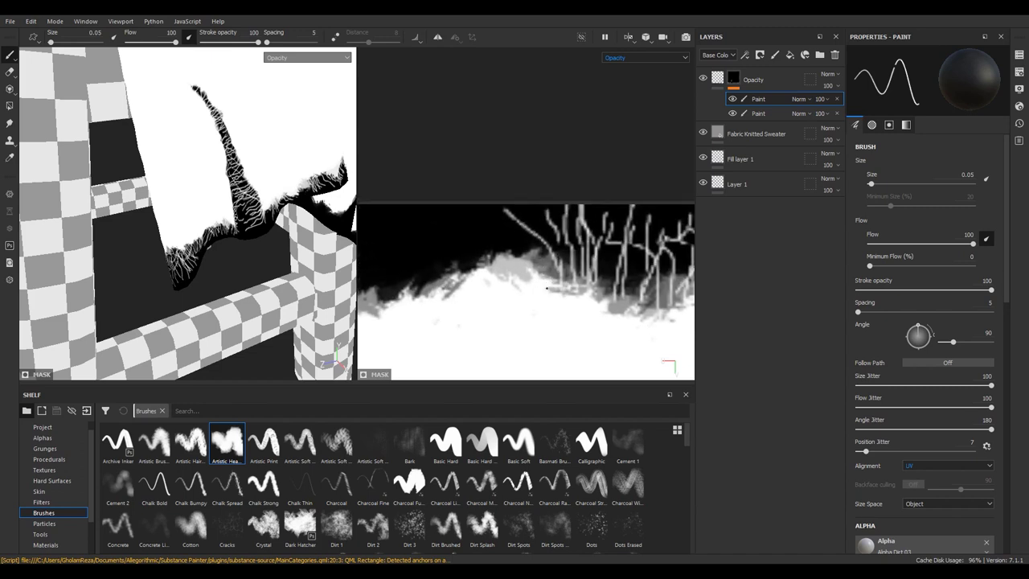
{"action": "left_click_drag", "start_coordinate": [551, 261], "coordinate": [513, 222]}
{"action": "mouse_move", "coordinate": [520, 264]}
{"action": "left_mouse_down"}
{"action": "mouse_move", "coordinate": [489, 230]}
{"action": "mouse_move", "coordinate": [464, 240]}
{"action": "left_mouse_up"}
{"action": "mouse_move", "coordinate": [471, 275]}
{"action": "left_mouse_down"}
{"action": "mouse_move", "coordinate": [440, 249]}
{"action": "mouse_move", "coordinate": [466, 244]}
{"action": "mouse_move", "coordinate": [439, 243]}
{"action": "left_mouse_up"}
{"action": "mouse_move", "coordinate": [450, 292]}
{"action": "left_mouse_down"}
{"action": "mouse_move", "coordinate": [425, 248]}
{"action": "mouse_move", "coordinate": [394, 254]}
{"action": "left_mouse_up"}
{"action": "mouse_move", "coordinate": [410, 273]}
{"action": "middle_mouse_down"}
{"action": "mouse_move", "coordinate": [544, 283]}
{"action": "mouse_move", "coordinate": [570, 271]}
{"action": "middle_mouse_up"}
{"action": "mouse_move", "coordinate": [555, 273]}
{"action": "left_mouse_down"}
{"action": "mouse_move", "coordinate": [569, 224]}
{"action": "mouse_move", "coordinate": [641, 246]}
{"action": "mouse_move", "coordinate": [537, 268]}
{"action": "mouse_move", "coordinate": [532, 253]}
{"action": "mouse_move", "coordinate": [481, 248]}
{"action": "mouse_move", "coordinate": [467, 233]}
{"action": "left_mouse_up"}
{"action": "mouse_move", "coordinate": [466, 275]}
{"action": "left_mouse_down"}
{"action": "mouse_move", "coordinate": [454, 249]}
{"action": "mouse_move", "coordinate": [429, 236]}
{"action": "left_mouse_up"}
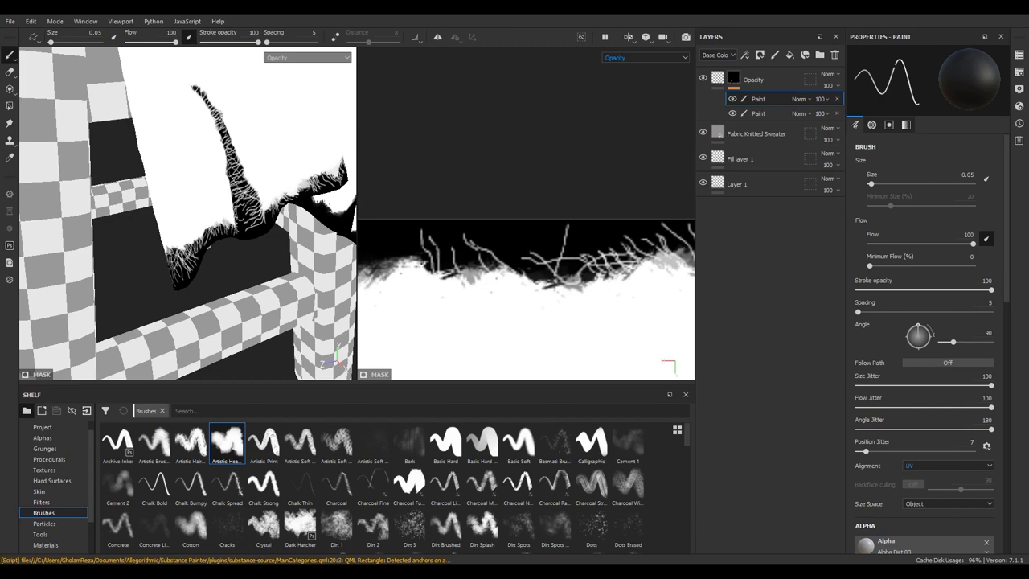
{"action": "mouse_move", "coordinate": [269, 157]}
{"action": "left_mouse_down", "text": "alt"}
{"action": "mouse_move", "coordinate": [271, 172]}
{"action": "mouse_move", "coordinate": [384, 146]}
{"action": "mouse_move", "coordinate": [260, 145]}
{"action": "mouse_move", "coordinate": [237, 102]}
{"action": "left_mouse_up", "text": "alt"}
{"action": "scroll", "coordinate": [526, 282], "scroll_direction": "down", "scroll_amount": 3}
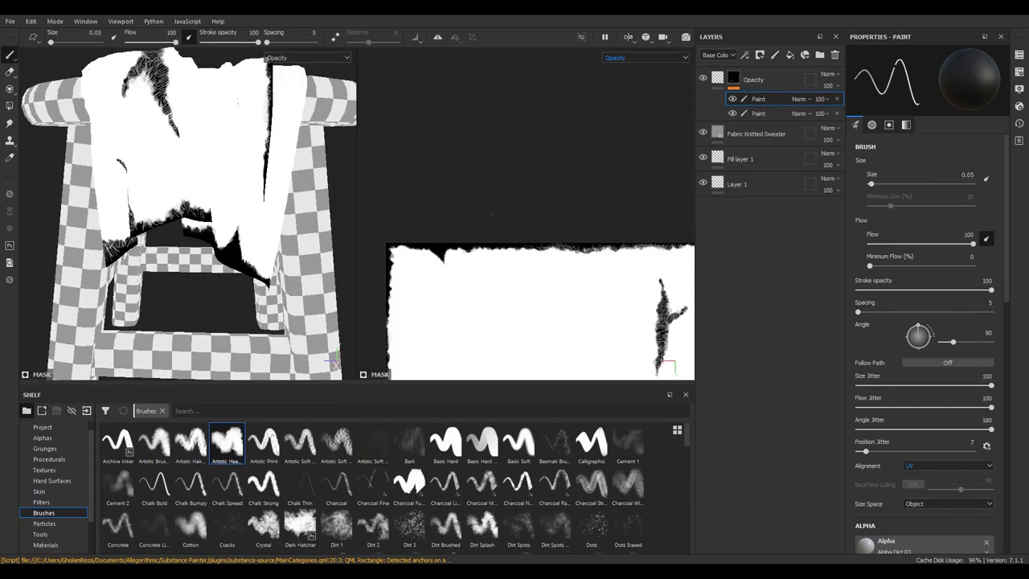
Paint the first bright thread strands rising from the top of the white mask edge
{"action": "scroll", "coordinate": [525, 281], "scroll_direction": "up", "scroll_amount": 3}
{"action": "scroll", "coordinate": [544, 280], "scroll_direction": "up", "scroll_amount": 1}
{"action": "scroll", "coordinate": [545, 281], "scroll_direction": "up", "scroll_amount": 1}
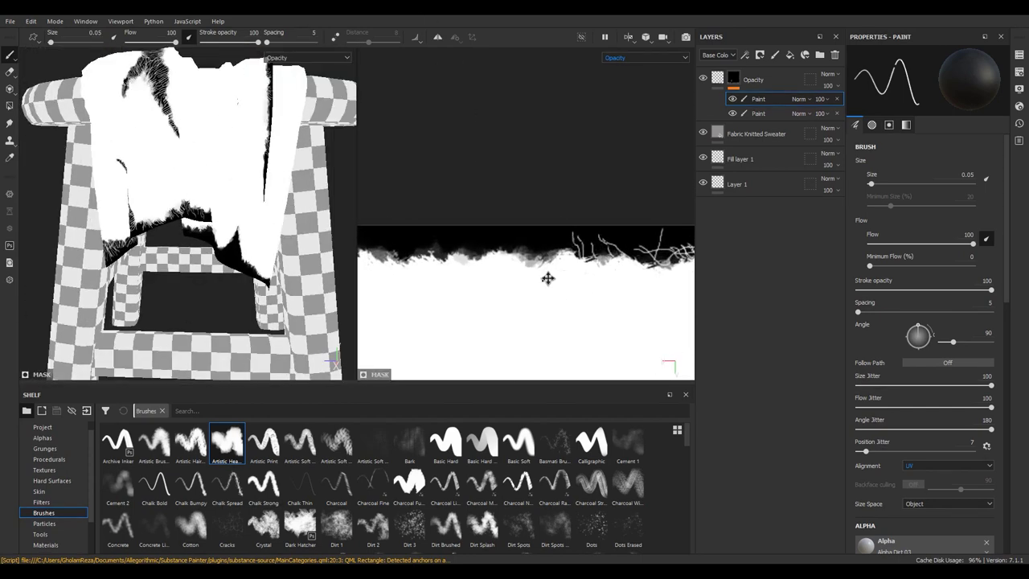
{"action": "scroll", "coordinate": [545, 281], "scroll_direction": "up", "scroll_amount": 1}
{"action": "scroll", "coordinate": [544, 281], "scroll_direction": "up", "scroll_amount": 1}
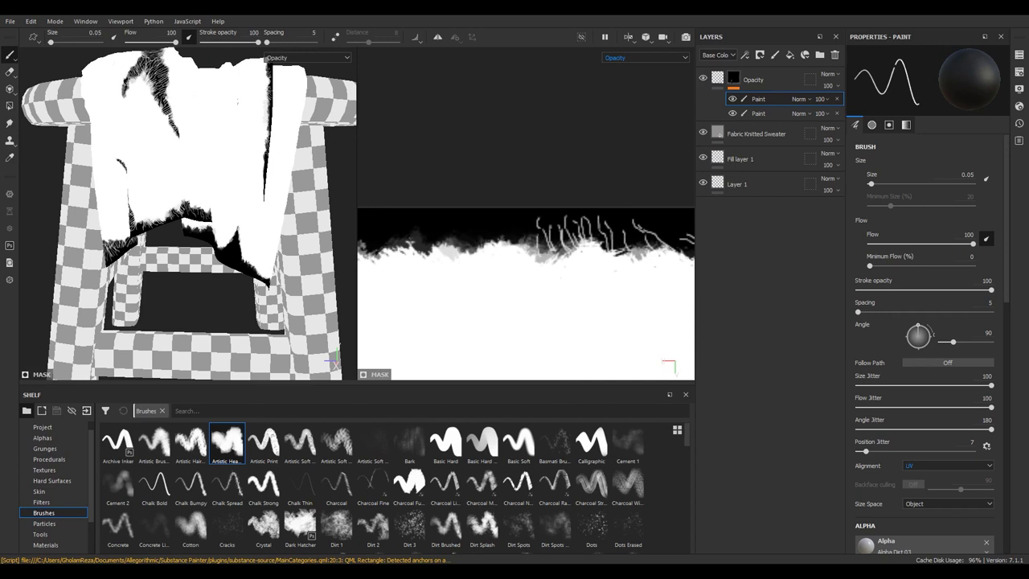
{"action": "left_click_drag", "start_coordinate": [469, 231], "coordinate": [439, 234]}
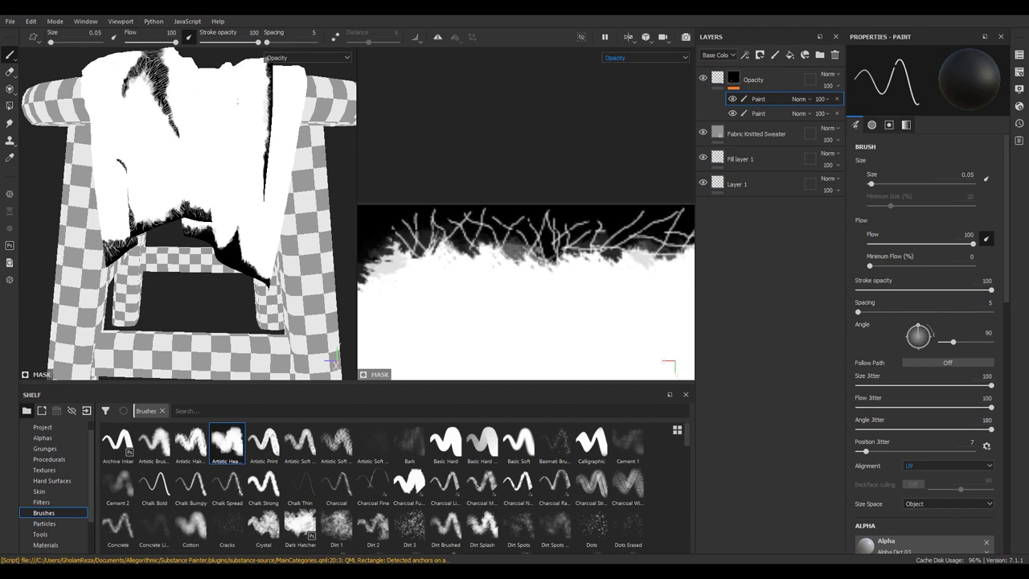
{"action": "scroll", "coordinate": [587, 276], "scroll_direction": "up", "scroll_amount": 2}
{"action": "scroll", "coordinate": [587, 277], "scroll_direction": "up", "scroll_amount": 1}
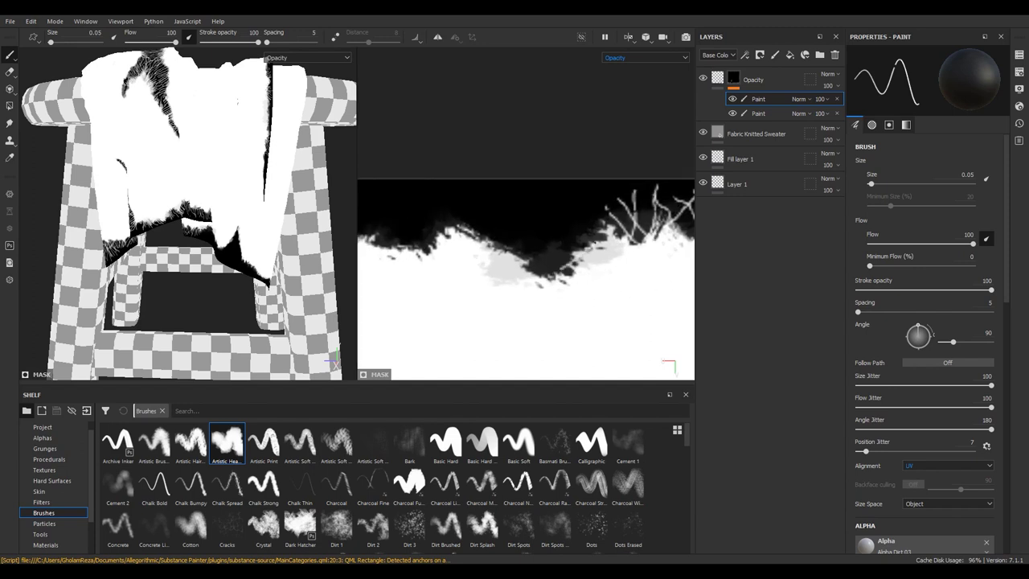
{"action": "left_click_drag", "start_coordinate": [570, 275], "coordinate": [549, 203]}
{"action": "mouse_move", "coordinate": [535, 274]}
{"action": "left_mouse_down"}
{"action": "mouse_move", "coordinate": [520, 187]}
{"action": "mouse_move", "coordinate": [492, 193]}
{"action": "left_mouse_up"}
{"action": "mouse_move", "coordinate": [450, 235]}
{"action": "left_mouse_down"}
{"action": "mouse_move", "coordinate": [425, 197]}
{"action": "mouse_move", "coordinate": [418, 250]}
{"action": "mouse_move", "coordinate": [434, 201]}
{"action": "left_mouse_up"}
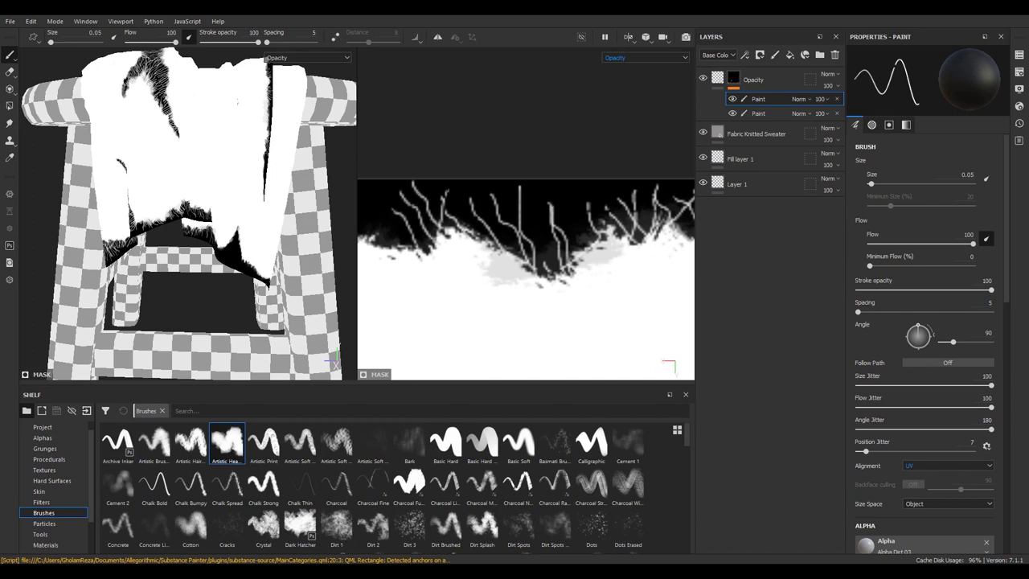
{"action": "left_click_drag", "start_coordinate": [539, 216], "coordinate": [561, 190]}
{"action": "left_click_drag", "start_coordinate": [562, 251], "coordinate": [596, 198]}
{"action": "left_click_drag", "start_coordinate": [537, 263], "coordinate": [566, 195]}
{"action": "mouse_move", "coordinate": [574, 267]}
{"action": "left_mouse_down"}
{"action": "mouse_move", "coordinate": [555, 212]}
{"action": "mouse_move", "coordinate": [522, 185]}
{"action": "left_mouse_up"}
{"action": "left_click_drag", "start_coordinate": [529, 275], "coordinate": [512, 198]}
Add more bright strands further left and up along the fuzzy edge
{"action": "right_click_drag", "start_coordinate": [561, 277], "coordinate": [561, 299], "text": "alt"}
{"action": "mouse_move", "coordinate": [570, 249]}
{"action": "left_mouse_down"}
{"action": "mouse_move", "coordinate": [560, 207]}
{"action": "mouse_move", "coordinate": [523, 183]}
{"action": "mouse_move", "coordinate": [504, 190]}
{"action": "left_mouse_up"}
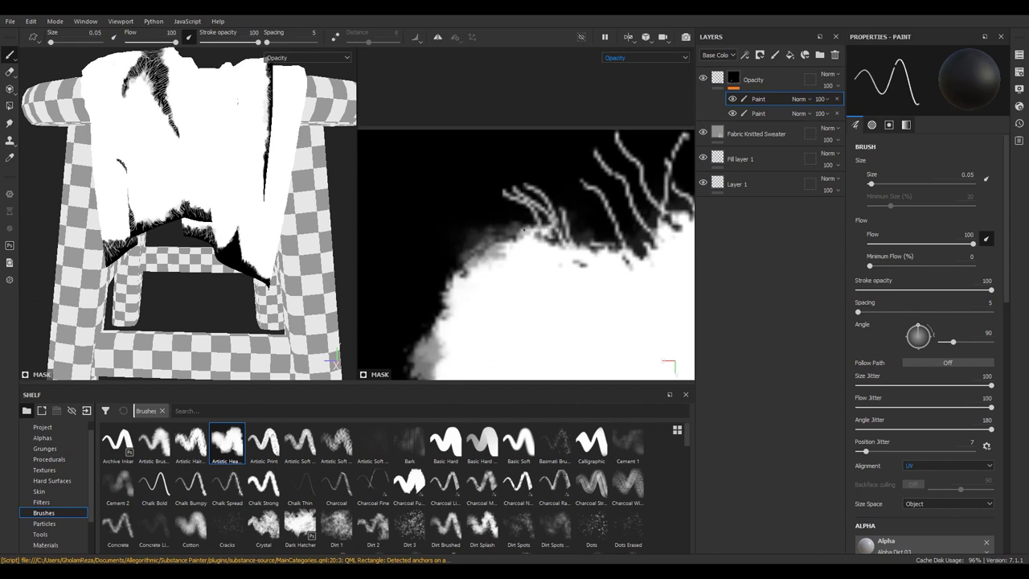
{"action": "left_click_drag", "start_coordinate": [528, 233], "coordinate": [478, 187]}
{"action": "left_click_drag", "start_coordinate": [491, 225], "coordinate": [460, 179]}
{"action": "mouse_move", "coordinate": [507, 246]}
{"action": "left_mouse_down"}
{"action": "mouse_move", "coordinate": [456, 204]}
{"action": "mouse_move", "coordinate": [418, 211]}
{"action": "mouse_move", "coordinate": [452, 189]}
{"action": "left_mouse_up"}
{"action": "left_click_drag", "start_coordinate": [515, 230], "coordinate": [478, 174]}
{"action": "mouse_move", "coordinate": [548, 235]}
{"action": "left_mouse_down"}
{"action": "mouse_move", "coordinate": [518, 143]}
{"action": "mouse_move", "coordinate": [550, 161]}
{"action": "mouse_move", "coordinate": [592, 137]}
{"action": "left_mouse_up"}
{"action": "middle_click_drag", "start_coordinate": [517, 257], "coordinate": [606, 241], "text": "alt"}
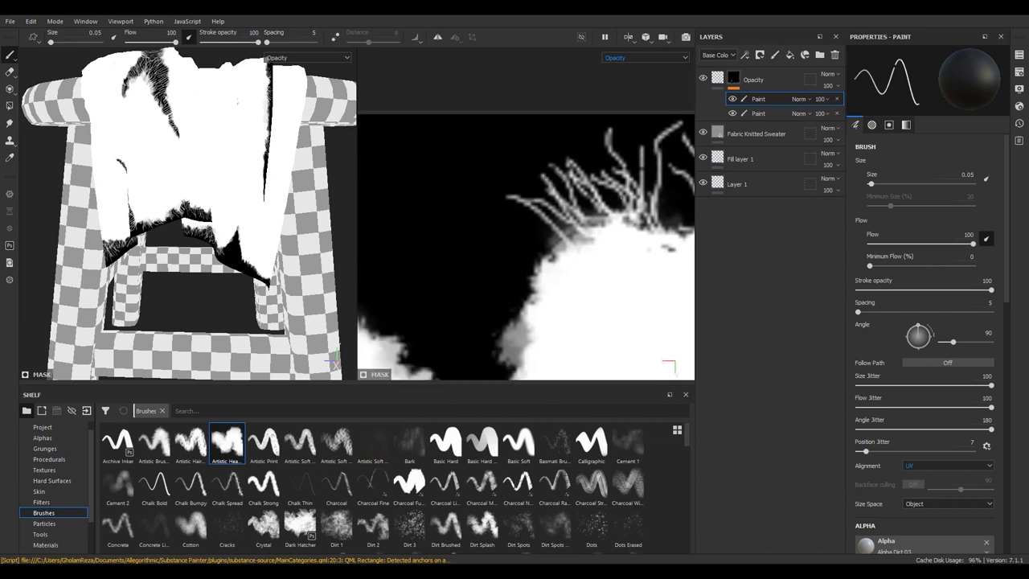
{"action": "scroll", "coordinate": [586, 262], "scroll_direction": "up", "scroll_amount": 1}
{"action": "left_click_drag", "start_coordinate": [505, 193], "coordinate": [659, 201]}
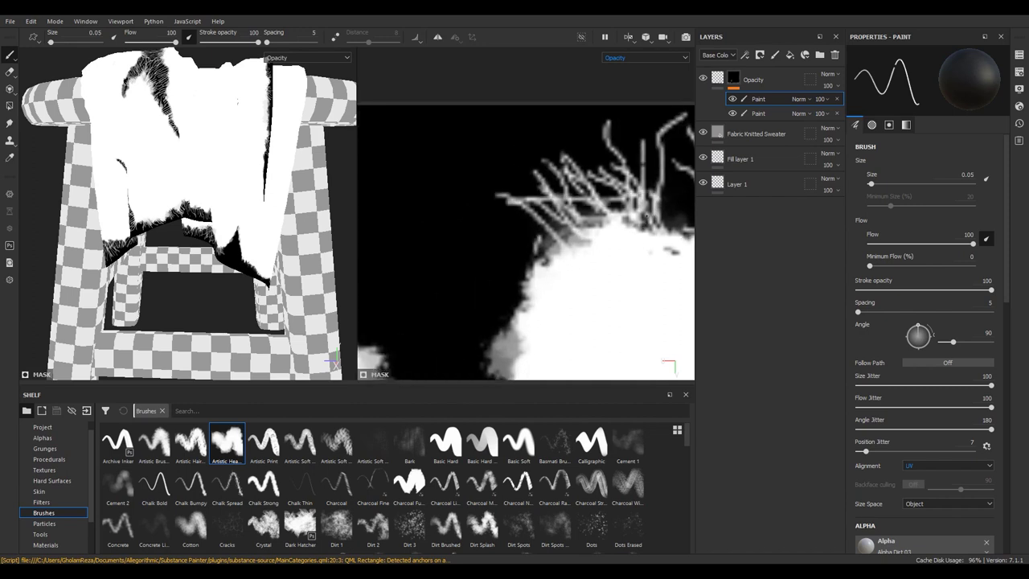
{"action": "mouse_move", "coordinate": [563, 254]}
{"action": "left_mouse_down"}
{"action": "mouse_move", "coordinate": [516, 219]}
{"action": "mouse_move", "coordinate": [481, 238]}
{"action": "left_mouse_up"}
{"action": "left_click_drag", "start_coordinate": [553, 262], "coordinate": [504, 227]}
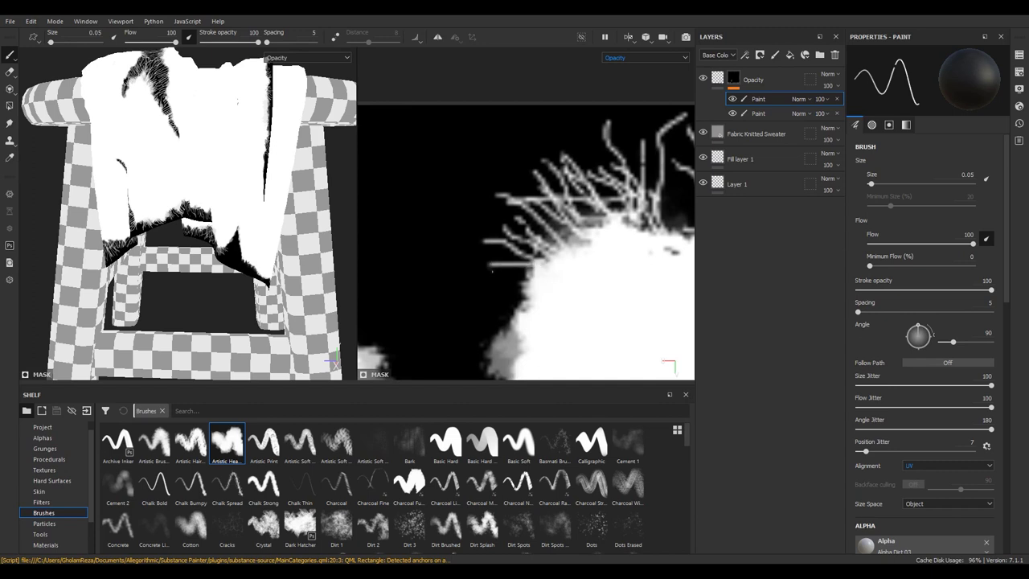
Paint long strands running down-left along the lower-left part of the cloth edge
{"action": "middle_click_drag", "start_coordinate": [506, 274], "coordinate": [555, 201], "text": "alt"}
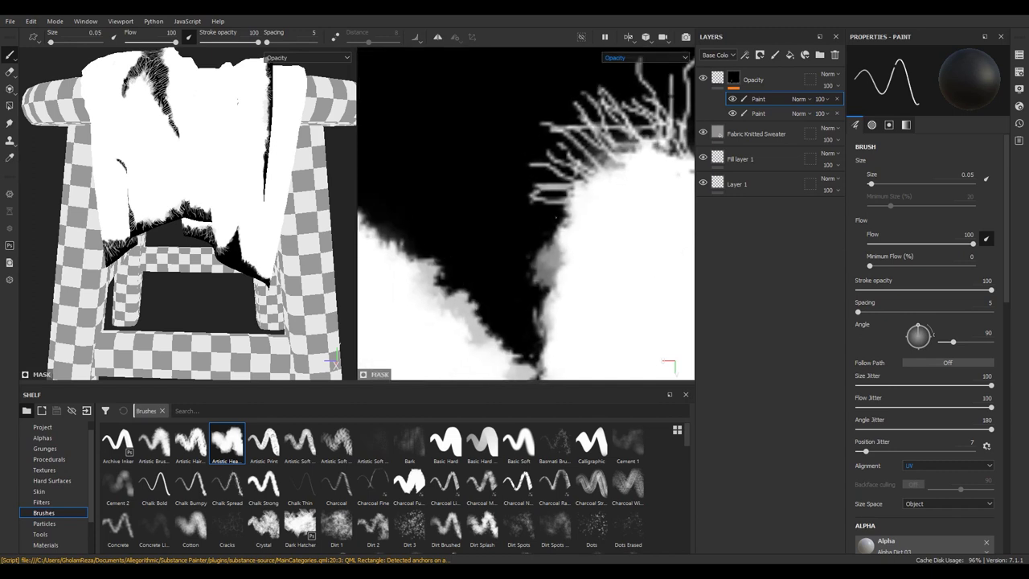
{"action": "left_click_drag", "start_coordinate": [567, 205], "coordinate": [436, 273]}
{"action": "left_click_drag", "start_coordinate": [570, 217], "coordinate": [473, 271]}
{"action": "mouse_move", "coordinate": [543, 249]}
{"action": "left_mouse_down"}
{"action": "mouse_move", "coordinate": [466, 296]}
{"action": "mouse_move", "coordinate": [468, 311]}
{"action": "left_mouse_up"}
{"action": "mouse_move", "coordinate": [560, 272]}
{"action": "left_mouse_down"}
{"action": "mouse_move", "coordinate": [489, 303]}
{"action": "mouse_move", "coordinate": [469, 333]}
{"action": "left_mouse_up"}
{"action": "mouse_move", "coordinate": [468, 329]}
{"action": "left_mouse_down"}
{"action": "mouse_move", "coordinate": [553, 327]}
{"action": "mouse_move", "coordinate": [493, 327]}
{"action": "left_mouse_up"}
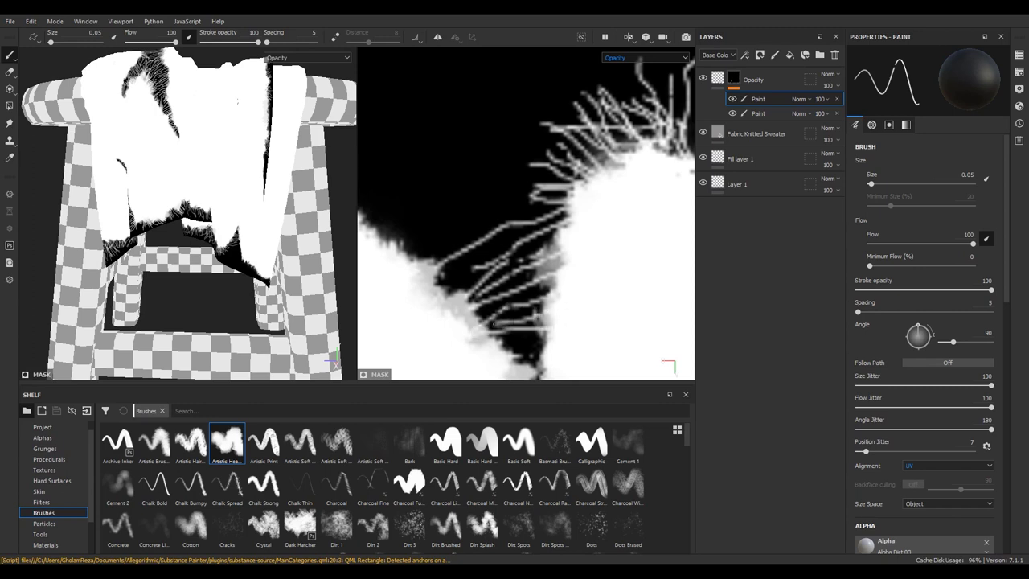
{"action": "left_click_drag", "start_coordinate": [553, 336], "coordinate": [495, 348]}
{"action": "left_click_drag", "start_coordinate": [499, 253], "coordinate": [443, 298]}
{"action": "left_click_drag", "start_coordinate": [528, 234], "coordinate": [493, 259]}
{"action": "middle_click_drag", "start_coordinate": [494, 261], "coordinate": [567, 260]}
{"action": "left_click_drag", "start_coordinate": [582, 244], "coordinate": [487, 262]}
{"action": "mouse_move", "coordinate": [640, 269]}
{"action": "left_mouse_down"}
{"action": "mouse_move", "coordinate": [591, 283]}
{"action": "mouse_move", "coordinate": [500, 280]}
{"action": "left_mouse_up"}
{"action": "mouse_move", "coordinate": [632, 290]}
{"action": "left_mouse_down"}
{"action": "mouse_move", "coordinate": [514, 302]}
{"action": "mouse_move", "coordinate": [510, 322]}
{"action": "left_mouse_up"}
Finish the top edge with more strands, including one long thread, and brighten faint ones
{"action": "scroll", "coordinate": [496, 171], "scroll_direction": "down", "scroll_amount": 2}
{"action": "scroll", "coordinate": [496, 170], "scroll_direction": "up", "scroll_amount": 2}
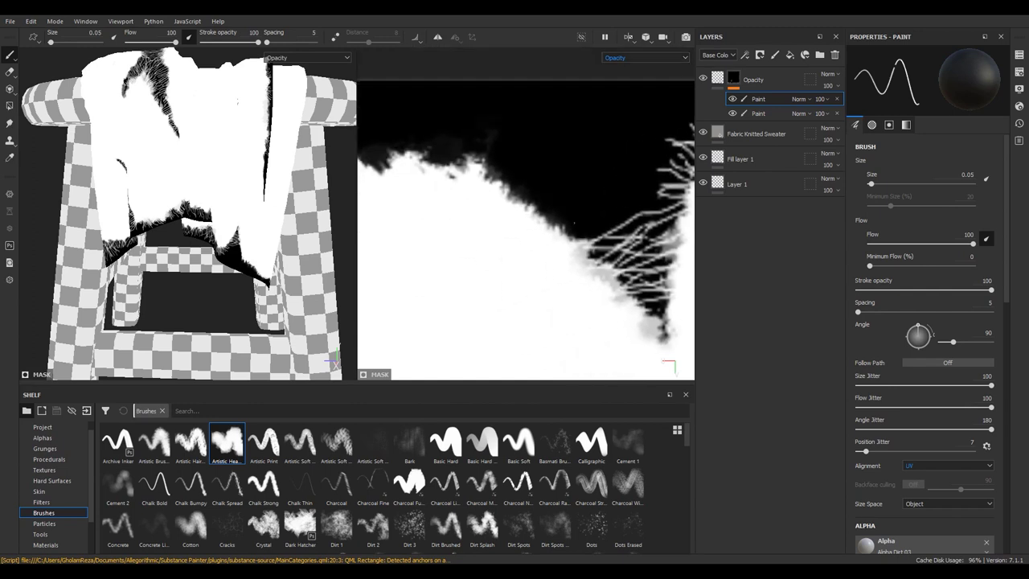
{"action": "scroll", "coordinate": [496, 171], "scroll_direction": "up", "scroll_amount": 1}
{"action": "left_click_drag", "start_coordinate": [612, 219], "coordinate": [590, 245]}
{"action": "mouse_move", "coordinate": [632, 189]}
{"action": "left_mouse_down"}
{"action": "mouse_move", "coordinate": [585, 236]}
{"action": "mouse_move", "coordinate": [616, 189]}
{"action": "left_mouse_up"}
{"action": "mouse_move", "coordinate": [588, 238]}
{"action": "left_mouse_down"}
{"action": "mouse_move", "coordinate": [592, 183]}
{"action": "mouse_move", "coordinate": [577, 198]}
{"action": "mouse_move", "coordinate": [591, 177]}
{"action": "mouse_move", "coordinate": [568, 185]}
{"action": "mouse_move", "coordinate": [555, 140]}
{"action": "left_mouse_up"}
{"action": "scroll", "coordinate": [563, 201], "scroll_direction": "down", "scroll_amount": 2}
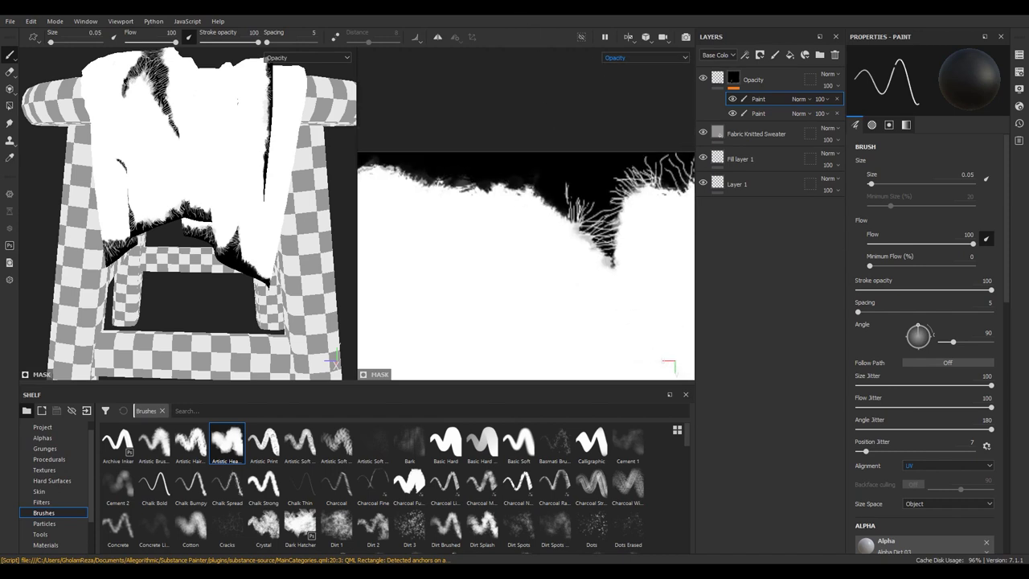
{"action": "scroll", "coordinate": [561, 174], "scroll_direction": "up", "scroll_amount": 3}
{"action": "mouse_move", "coordinate": [524, 211]}
{"action": "left_mouse_down"}
{"action": "mouse_move", "coordinate": [540, 151]}
{"action": "mouse_move", "coordinate": [520, 142]}
{"action": "left_mouse_up"}
{"action": "mouse_move", "coordinate": [503, 189]}
{"action": "left_mouse_down"}
{"action": "mouse_move", "coordinate": [500, 130]}
{"action": "mouse_move", "coordinate": [490, 133]}
{"action": "mouse_move", "coordinate": [523, 130]}
{"action": "left_mouse_up"}
{"action": "mouse_move", "coordinate": [523, 206]}
{"action": "left_mouse_down"}
{"action": "mouse_move", "coordinate": [535, 142]}
{"action": "mouse_move", "coordinate": [518, 159]}
{"action": "mouse_move", "coordinate": [490, 143]}
{"action": "left_mouse_up"}
{"action": "mouse_move", "coordinate": [487, 190]}
{"action": "left_mouse_down"}
{"action": "mouse_move", "coordinate": [479, 127]}
{"action": "mouse_move", "coordinate": [460, 142]}
{"action": "left_mouse_up"}
{"action": "mouse_move", "coordinate": [539, 203]}
{"action": "left_mouse_down"}
{"action": "mouse_move", "coordinate": [612, 157]}
{"action": "mouse_move", "coordinate": [536, 188]}
{"action": "left_mouse_up"}
{"action": "left_click_drag", "start_coordinate": [540, 193], "coordinate": [585, 176]}
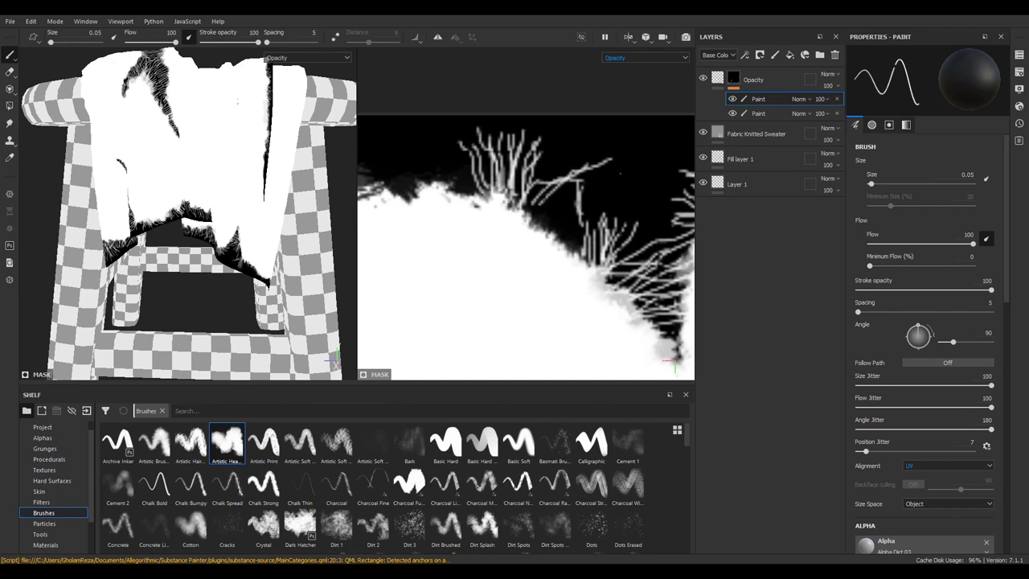
{"action": "mouse_move", "coordinate": [547, 212]}
{"action": "left_mouse_down"}
{"action": "mouse_move", "coordinate": [615, 182]}
{"action": "mouse_move", "coordinate": [567, 195]}
{"action": "left_mouse_up"}
{"action": "scroll", "coordinate": [514, 226], "scroll_direction": "down", "scroll_amount": 2}
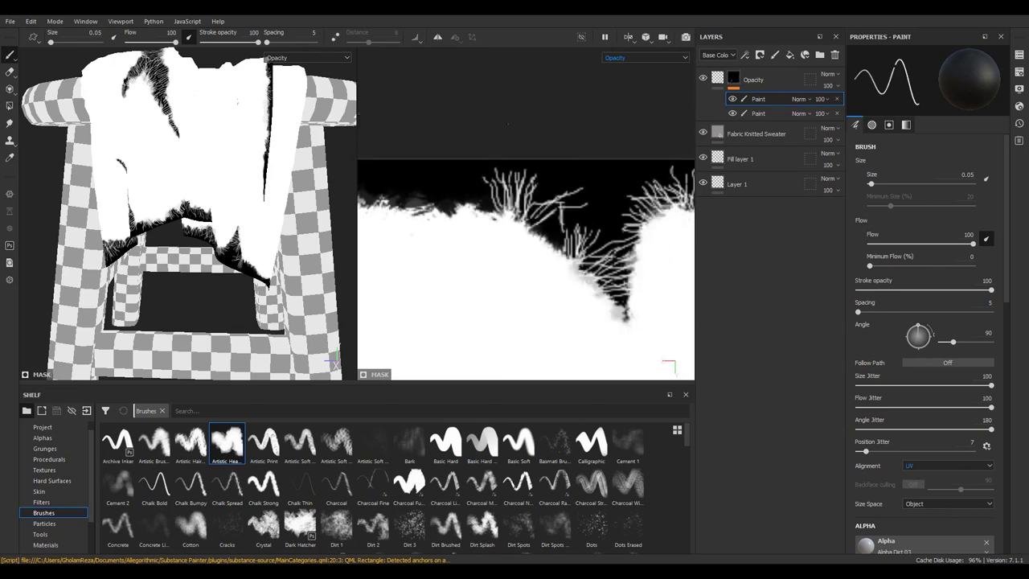
{"action": "scroll", "coordinate": [514, 225], "scroll_direction": "down", "scroll_amount": 1}
{"action": "left_click_drag", "start_coordinate": [255, 203], "coordinate": [304, 245], "text": "alt"}
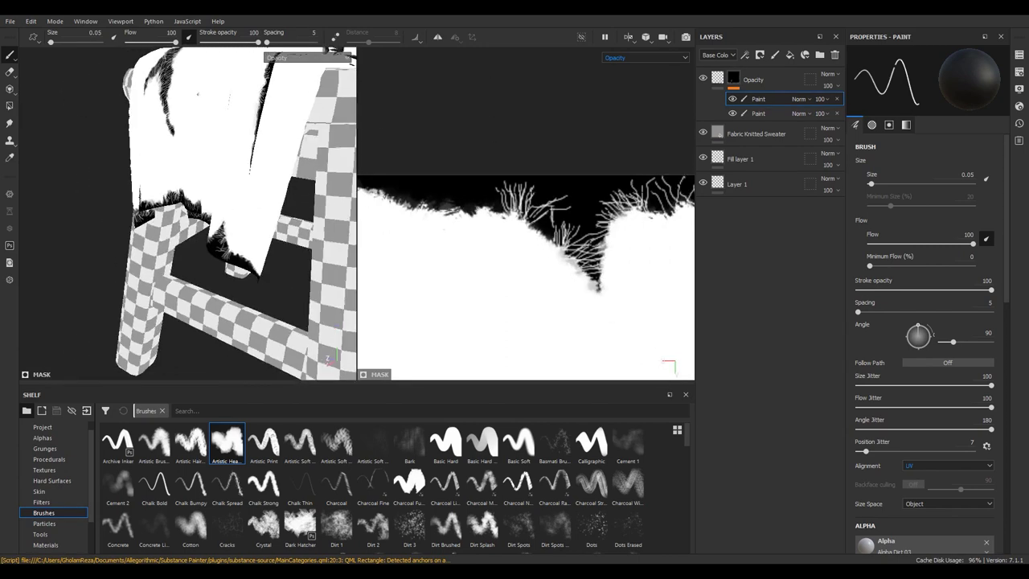
Paint fraying thread strands along another edge of the opacity mask
{"action": "scroll", "coordinate": [547, 271], "scroll_direction": "up", "scroll_amount": 1}
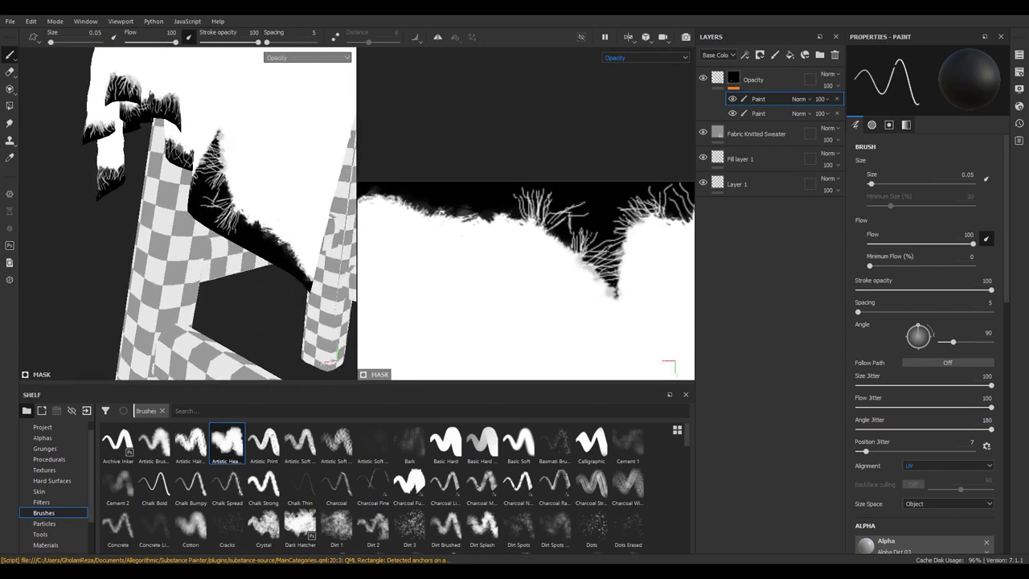
{"action": "scroll", "coordinate": [547, 271], "scroll_direction": "up", "scroll_amount": 2}
{"action": "scroll", "coordinate": [547, 271], "scroll_direction": "up", "scroll_amount": 1}
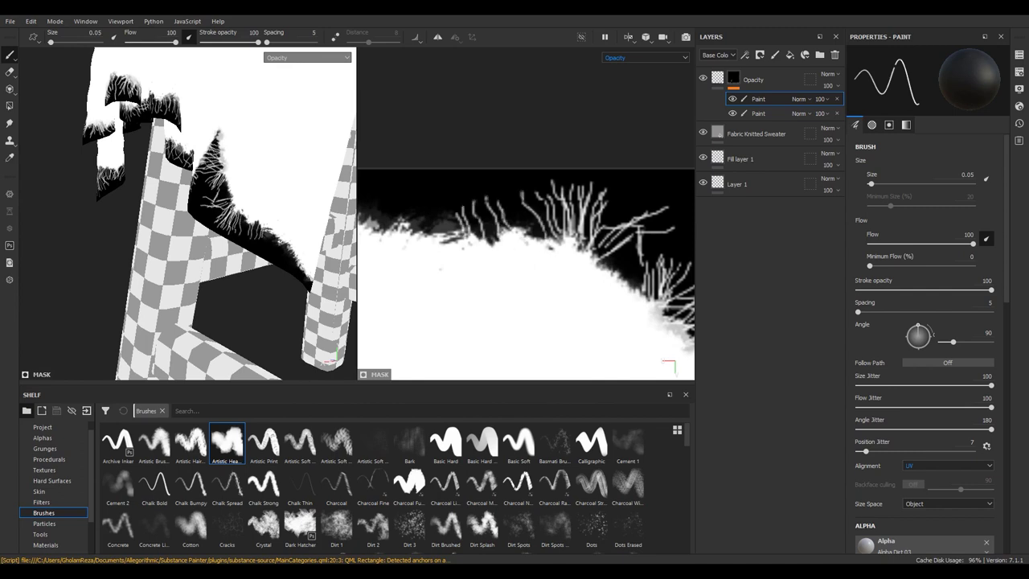
{"action": "left_click_drag", "start_coordinate": [442, 242], "coordinate": [431, 213]}
{"action": "mouse_move", "coordinate": [486, 239]}
{"action": "left_mouse_down"}
{"action": "mouse_move", "coordinate": [479, 201]}
{"action": "mouse_move", "coordinate": [538, 196]}
{"action": "left_mouse_up"}
{"action": "left_click_drag", "start_coordinate": [523, 229], "coordinate": [583, 219]}
{"action": "middle_click_drag", "start_coordinate": [582, 219], "coordinate": [619, 247], "text": "alt"}
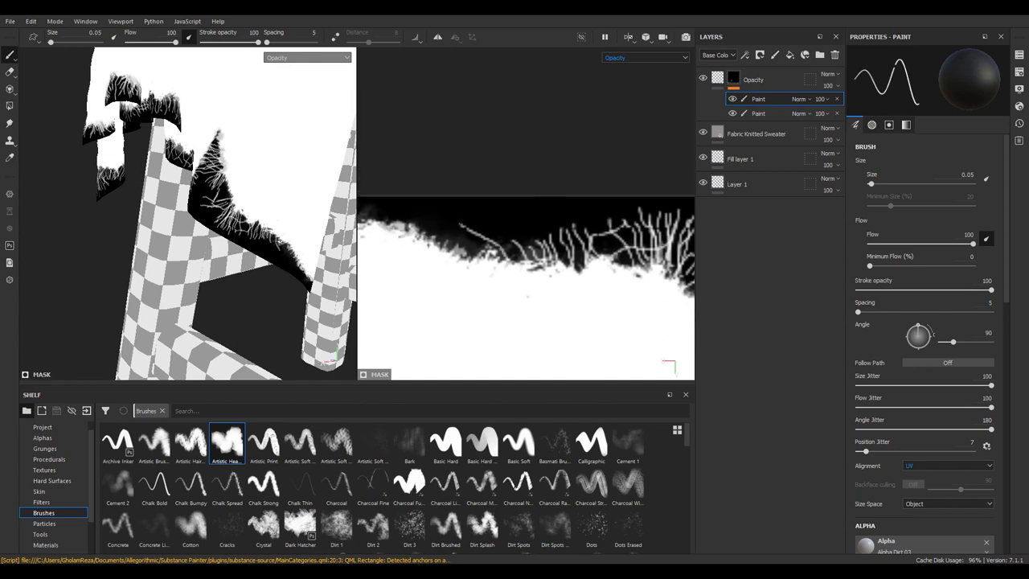
{"action": "scroll", "coordinate": [470, 269], "scroll_direction": "up", "scroll_amount": 2}
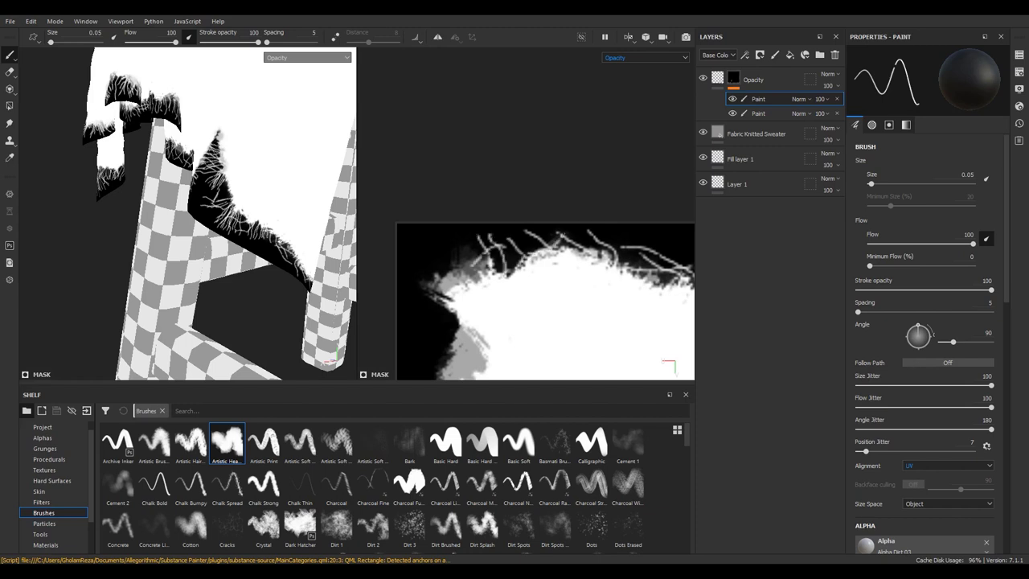
{"action": "left_click_drag", "start_coordinate": [505, 259], "coordinate": [602, 232]}
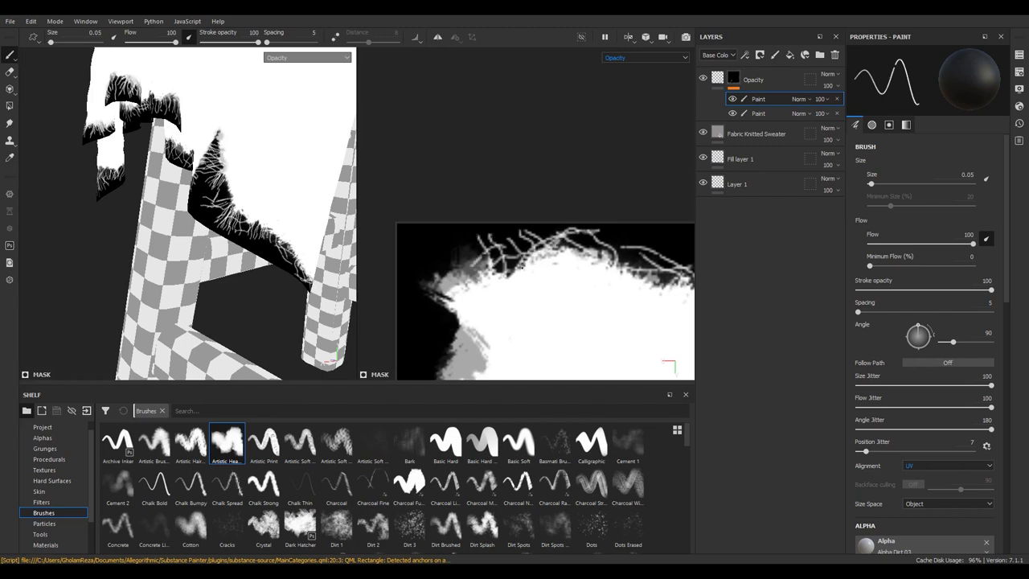
{"action": "middle_click_drag", "start_coordinate": [493, 287], "coordinate": [579, 278]}
{"action": "scroll", "coordinate": [602, 292], "scroll_direction": "up", "scroll_amount": 1}
{"action": "scroll", "coordinate": [602, 292], "scroll_direction": "up", "scroll_amount": 1}
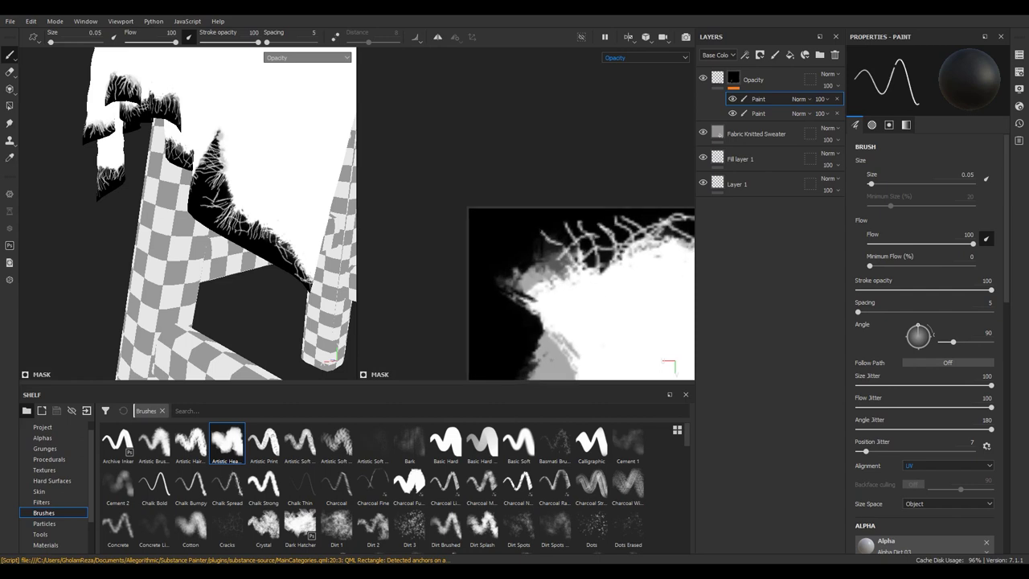
Add threads extending out and down-left from the next stretch of white mask edge
{"action": "mouse_move", "coordinate": [527, 246]}
{"action": "left_mouse_down"}
{"action": "mouse_move", "coordinate": [568, 280]}
{"action": "mouse_move", "coordinate": [559, 278]}
{"action": "left_mouse_up"}
{"action": "left_click_drag", "start_coordinate": [478, 251], "coordinate": [542, 284]}
{"action": "mouse_move", "coordinate": [474, 275]}
{"action": "left_mouse_down"}
{"action": "mouse_move", "coordinate": [536, 299]}
{"action": "mouse_move", "coordinate": [477, 298]}
{"action": "left_mouse_up"}
{"action": "left_click_drag", "start_coordinate": [539, 316], "coordinate": [489, 349]}
{"action": "left_click_drag", "start_coordinate": [555, 333], "coordinate": [505, 359]}
{"action": "mouse_move", "coordinate": [548, 333]}
{"action": "left_mouse_down"}
{"action": "mouse_move", "coordinate": [477, 305]}
{"action": "mouse_move", "coordinate": [471, 266]}
{"action": "left_mouse_up"}
{"action": "left_click_drag", "start_coordinate": [529, 308], "coordinate": [494, 240]}
{"action": "left_click_drag", "start_coordinate": [541, 278], "coordinate": [507, 234]}
{"action": "mouse_move", "coordinate": [273, 215]}
{"action": "left_mouse_down", "text": "alt"}
{"action": "mouse_move", "coordinate": [459, 207]}
{"action": "mouse_move", "coordinate": [230, 239]}
{"action": "mouse_move", "coordinate": [382, 279]}
{"action": "left_mouse_up", "text": "alt"}
{"action": "left_click_drag", "start_coordinate": [549, 310], "coordinate": [489, 241]}
{"action": "left_click_drag", "start_coordinate": [545, 287], "coordinate": [515, 238]}
{"action": "middle_click_drag", "start_coordinate": [545, 340], "coordinate": [545, 269]}
{"action": "mouse_move", "coordinate": [547, 269]}
{"action": "left_mouse_down"}
{"action": "mouse_move", "coordinate": [503, 309]}
{"action": "mouse_move", "coordinate": [562, 321]}
{"action": "mouse_move", "coordinate": [499, 354]}
{"action": "left_mouse_up"}
Paint zigzag threads along the black mask edge, then show the full material in a 3D-only view
{"action": "scroll", "coordinate": [522, 321], "scroll_direction": "up", "scroll_amount": 2}
{"action": "mouse_move", "coordinate": [507, 258]}
{"action": "left_mouse_down"}
{"action": "mouse_move", "coordinate": [527, 217]}
{"action": "mouse_move", "coordinate": [475, 297]}
{"action": "left_mouse_up"}
{"action": "mouse_move", "coordinate": [474, 262]}
{"action": "left_mouse_down"}
{"action": "mouse_move", "coordinate": [531, 299]}
{"action": "mouse_move", "coordinate": [473, 322]}
{"action": "left_mouse_up"}
{"action": "left_click_drag", "start_coordinate": [539, 285], "coordinate": [509, 280]}
{"action": "middle_click_drag", "start_coordinate": [509, 280], "coordinate": [516, 192]}
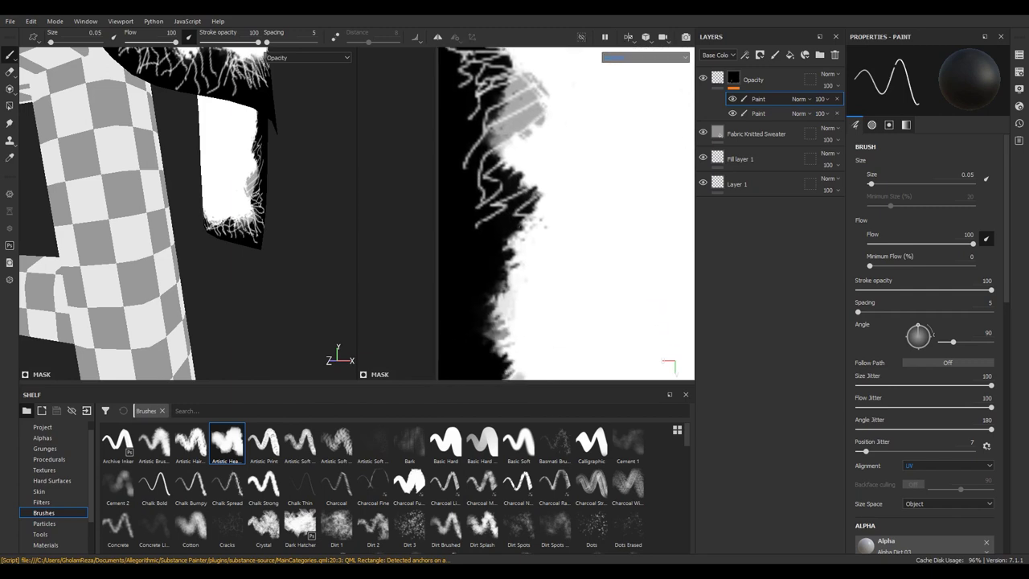
{"action": "left_click_drag", "start_coordinate": [185, 209], "coordinate": [241, 209], "text": "alt"}
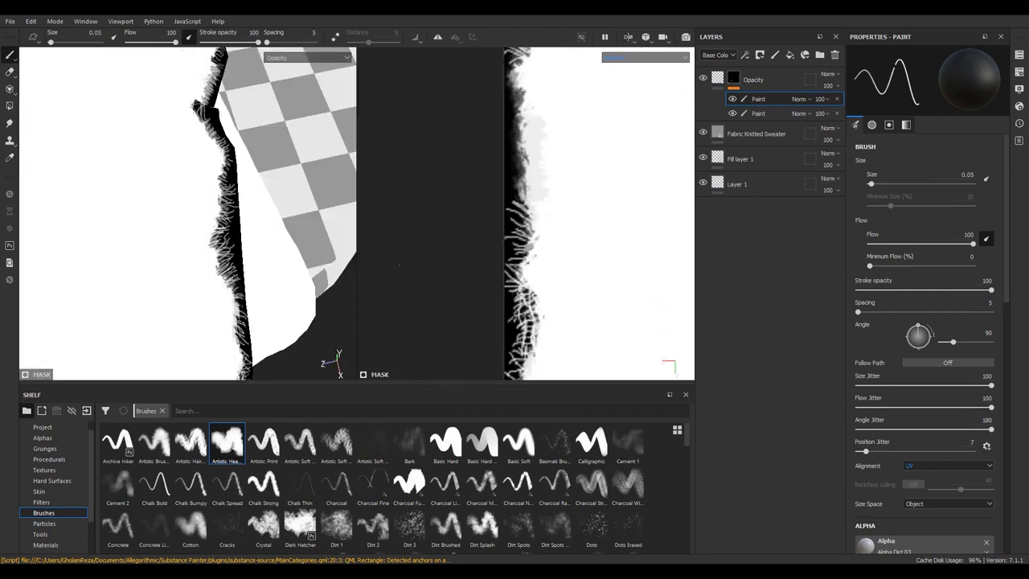
{"action": "middle_click_drag", "start_coordinate": [526, 105], "coordinate": [526, 229]}
{"action": "middle_click_drag", "start_coordinate": [615, 265], "coordinate": [488, 190]}
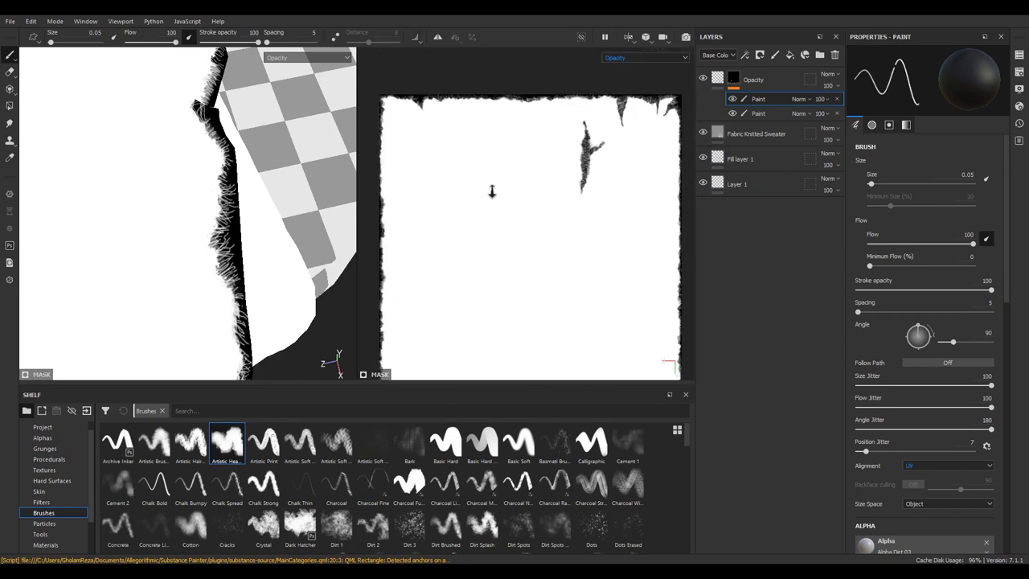
{"action": "scroll", "coordinate": [489, 172], "scroll_direction": "down", "scroll_amount": 2}
{"action": "left_click_drag", "start_coordinate": [179, 104], "coordinate": [209, 87], "text": "alt"}
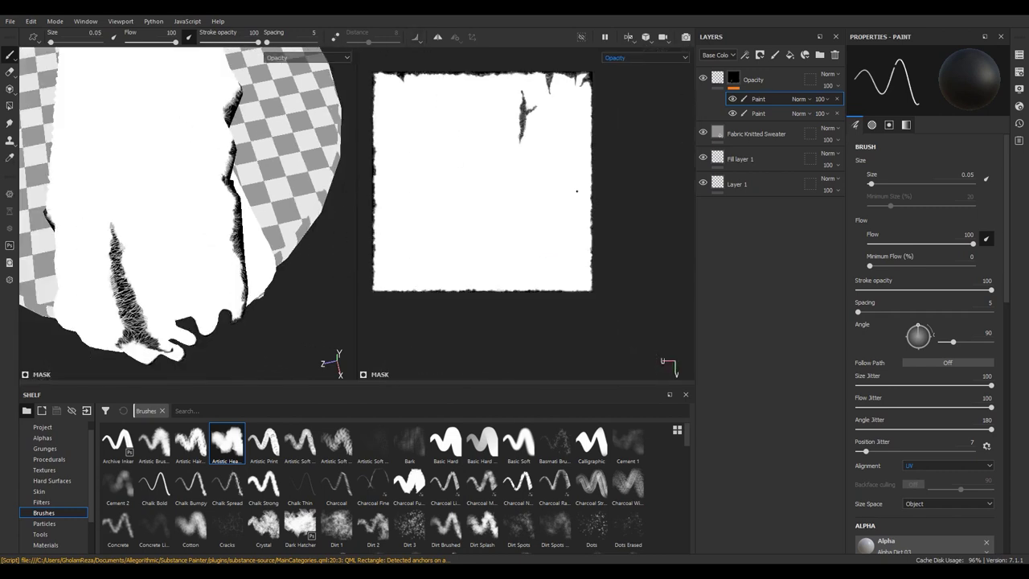
{"action": "key", "text": "m"}
{"action": "key", "text": "F2"}
Inspect the frayed cloth edges and torn patch close up, then select the Opacity fill layer
{"action": "mouse_move", "coordinate": [398, 247]}
{"action": "left_mouse_down", "text": "alt"}
{"action": "mouse_move", "coordinate": [443, 186]}
{"action": "mouse_move", "coordinate": [404, 171]}
{"action": "mouse_move", "coordinate": [430, 176]}
{"action": "left_mouse_up", "text": "alt"}
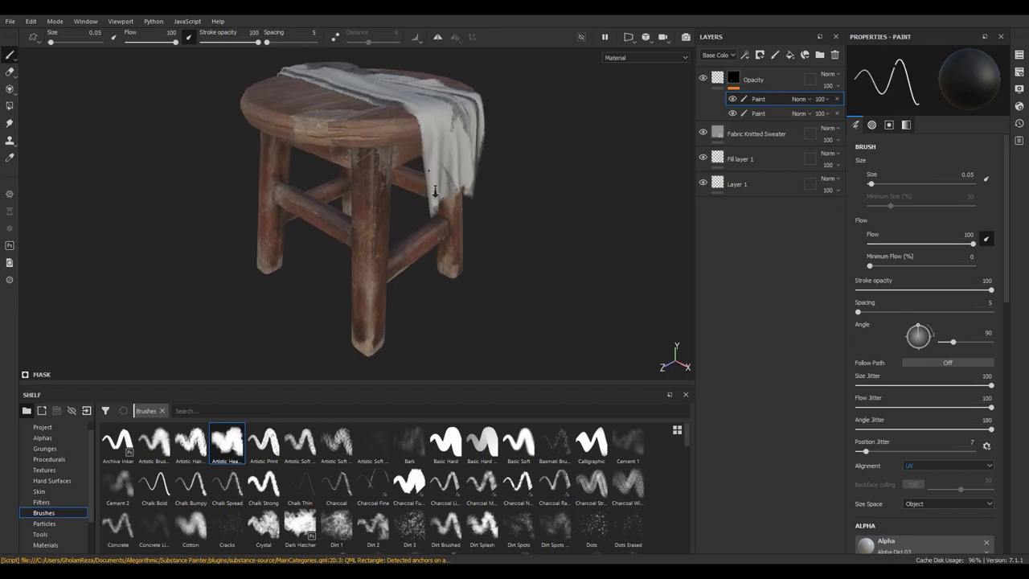
{"action": "right_click_drag", "start_coordinate": [430, 177], "coordinate": [436, 213], "text": "alt"}
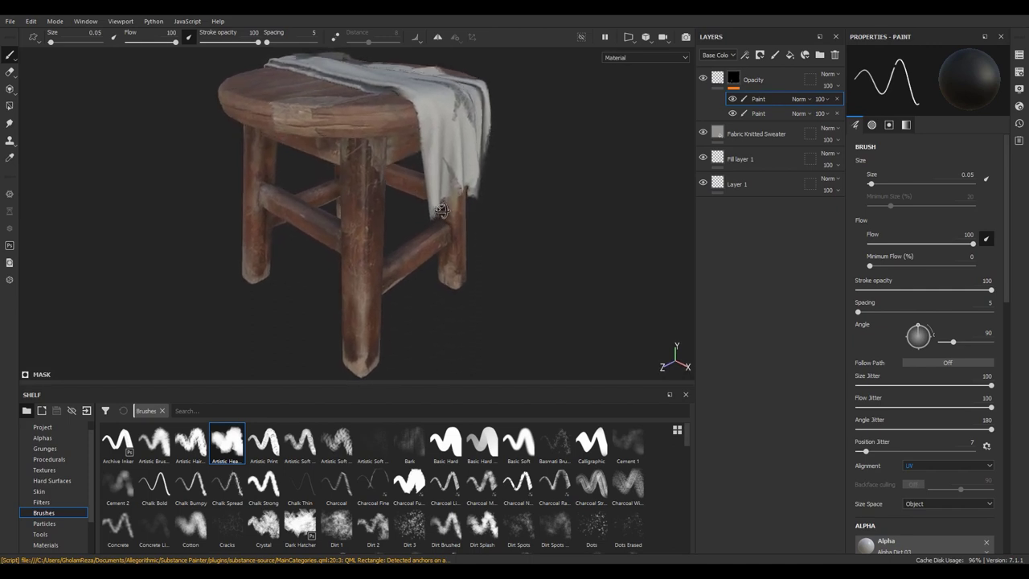
{"action": "right_click_drag", "start_coordinate": [441, 209], "coordinate": [363, 172], "text": "alt"}
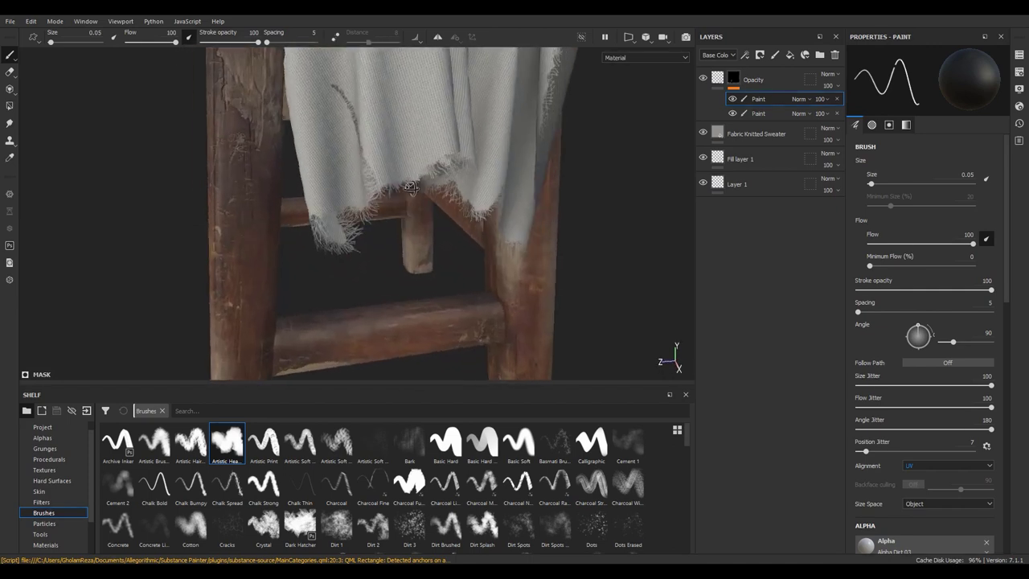
{"action": "left_click_drag", "start_coordinate": [363, 173], "coordinate": [386, 175], "text": "alt"}
{"action": "right_click_drag", "start_coordinate": [386, 175], "coordinate": [411, 179], "text": "alt"}
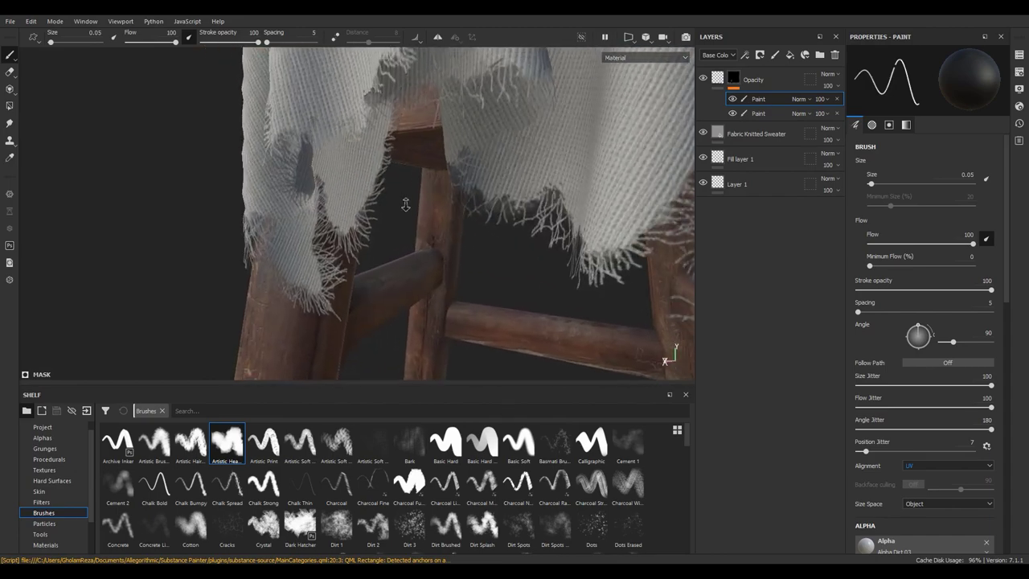
{"action": "mouse_move", "coordinate": [411, 178]}
{"action": "left_mouse_down", "text": "alt"}
{"action": "mouse_move", "coordinate": [513, 178]}
{"action": "mouse_move", "coordinate": [409, 235]}
{"action": "mouse_move", "coordinate": [410, 187]}
{"action": "mouse_move", "coordinate": [271, 218]}
{"action": "mouse_move", "coordinate": [505, 254]}
{"action": "mouse_move", "coordinate": [427, 237]}
{"action": "mouse_move", "coordinate": [502, 281]}
{"action": "mouse_move", "coordinate": [432, 293]}
{"action": "left_mouse_up", "text": "alt"}
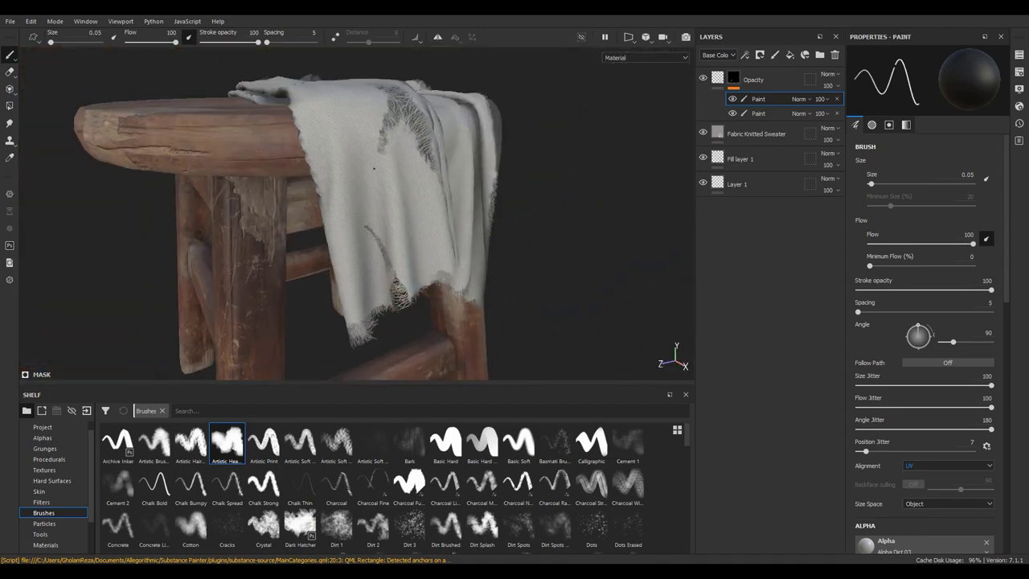
{"action": "scroll", "coordinate": [329, 255], "scroll_direction": "up", "scroll_amount": 10}
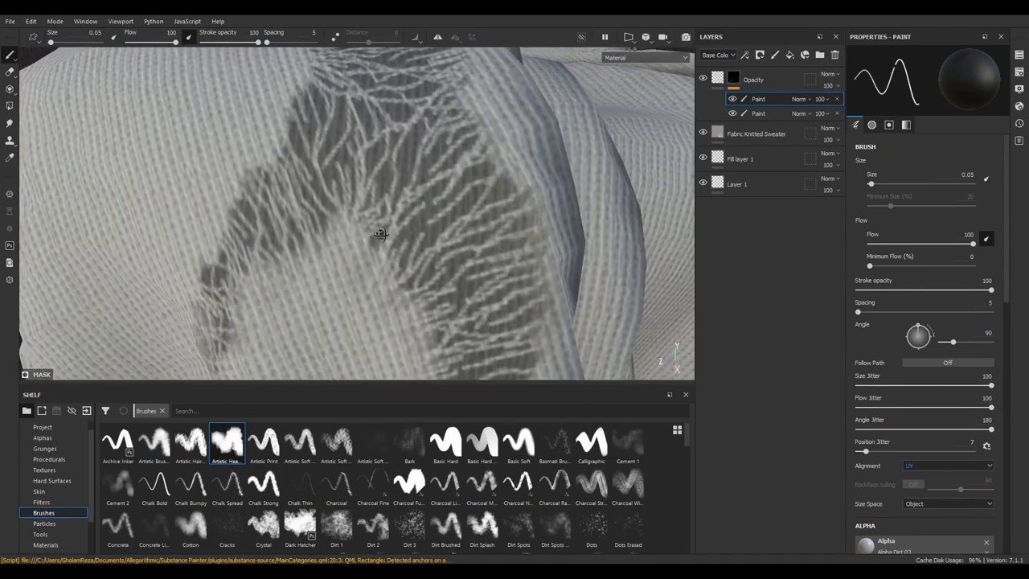
{"action": "left_click", "coordinate": [717, 78]}
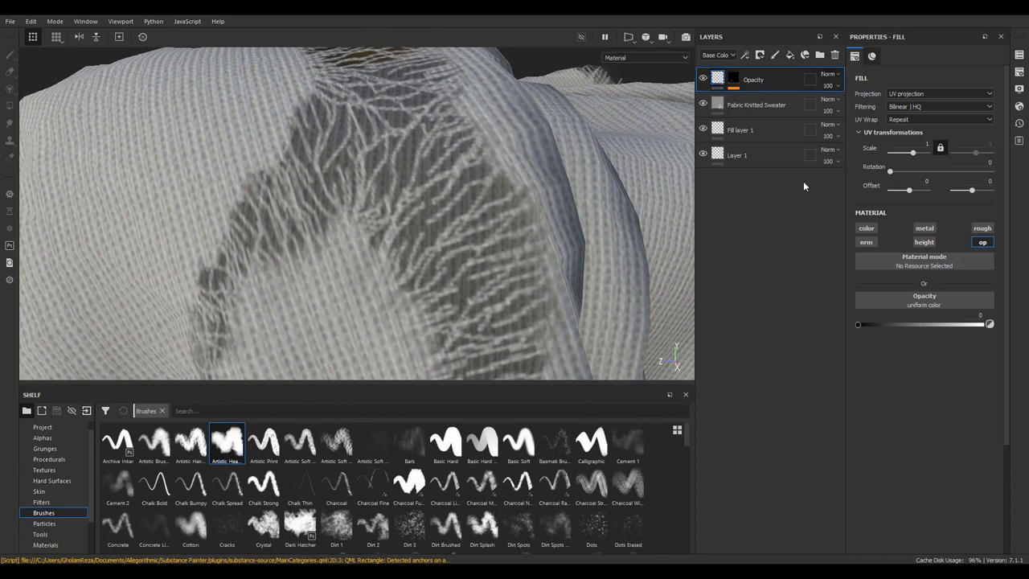
Enable height on the Opacity fill and try values between 0.3361 and 0.1597
{"action": "left_click", "coordinate": [923, 242]}
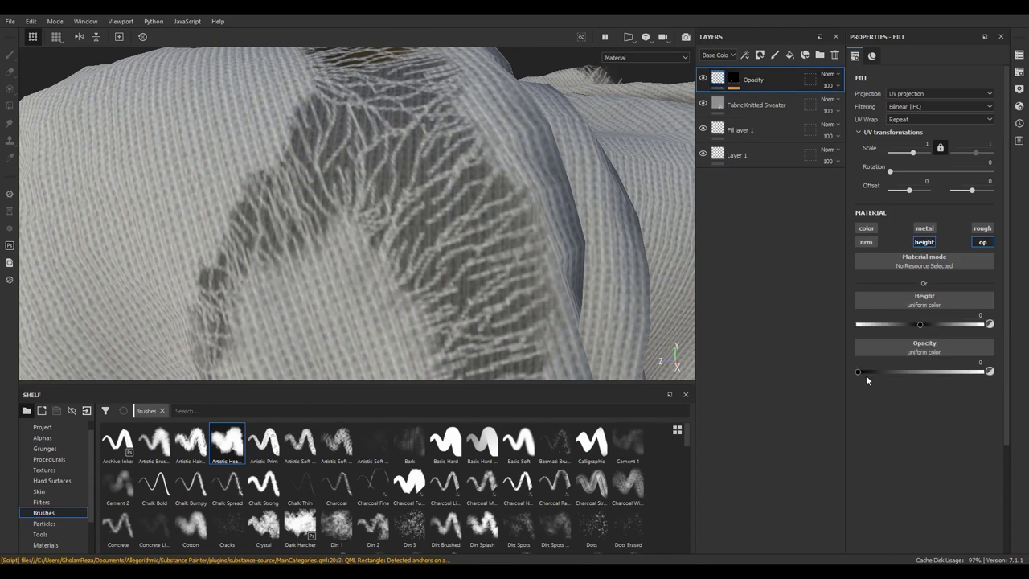
{"action": "left_click_drag", "start_coordinate": [920, 324], "coordinate": [937, 325]}
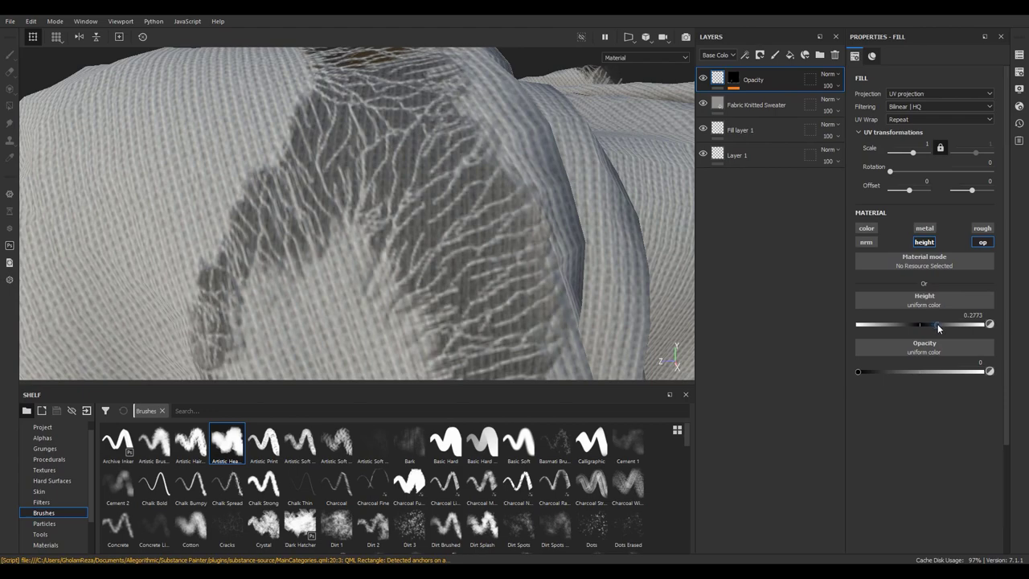
{"action": "scroll", "coordinate": [488, 255], "scroll_direction": "down", "scroll_amount": 5}
{"action": "mouse_move", "coordinate": [488, 255]}
{"action": "left_mouse_down", "text": "alt"}
{"action": "mouse_move", "coordinate": [400, 161]}
{"action": "mouse_move", "coordinate": [356, 211]}
{"action": "left_mouse_up", "text": "alt"}
{"action": "right_click_drag", "start_coordinate": [356, 211], "coordinate": [356, 185], "text": "alt"}
{"action": "left_click_drag", "start_coordinate": [356, 185], "coordinate": [355, 168], "text": "alt"}
{"action": "right_click_drag", "start_coordinate": [354, 169], "coordinate": [355, 157], "text": "alt"}
{"action": "mouse_move", "coordinate": [356, 157]}
{"action": "left_mouse_down", "text": "alt"}
{"action": "mouse_move", "coordinate": [266, 131]}
{"action": "mouse_move", "coordinate": [351, 188]}
{"action": "mouse_move", "coordinate": [379, 278]}
{"action": "mouse_move", "coordinate": [351, 209]}
{"action": "left_mouse_up", "text": "alt"}
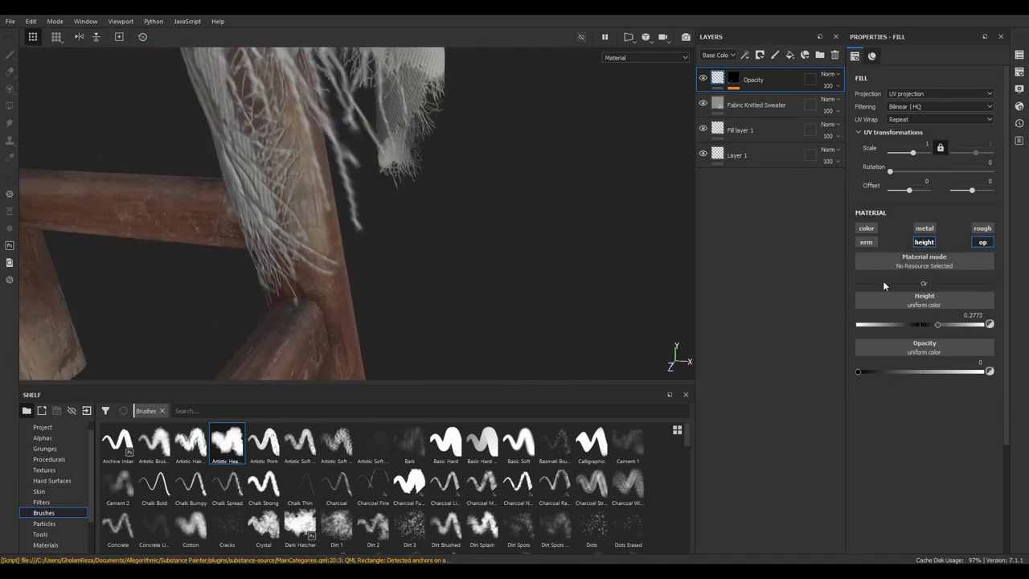
{"action": "left_click", "coordinate": [942, 325]}
{"action": "left_click_drag", "start_coordinate": [939, 329], "coordinate": [930, 329]}
{"action": "mouse_move", "coordinate": [353, 201]}
{"action": "left_mouse_down", "text": "alt"}
{"action": "mouse_move", "coordinate": [340, 142]}
{"action": "mouse_move", "coordinate": [291, 65]}
{"action": "mouse_move", "coordinate": [282, 167]}
{"action": "mouse_move", "coordinate": [315, 174]}
{"action": "mouse_move", "coordinate": [266, 165]}
{"action": "mouse_move", "coordinate": [230, 214]}
{"action": "left_mouse_up", "text": "alt"}
{"action": "mouse_move", "coordinate": [230, 214]}
{"action": "right_mouse_down", "text": "alt"}
{"action": "mouse_move", "coordinate": [421, 368]}
{"action": "mouse_move", "coordinate": [380, 290]}
{"action": "right_mouse_up", "text": "alt"}
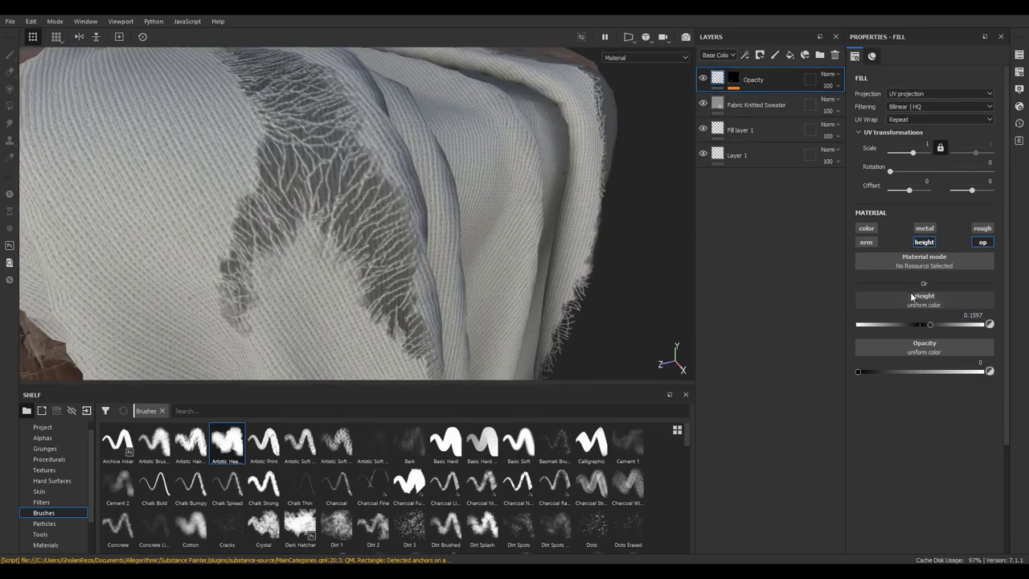
Toggle height off and on to compare, settle near 0.18, and inspect the draped fabric
{"action": "left_click", "coordinate": [924, 243]}
{"action": "left_click", "coordinate": [922, 243]}
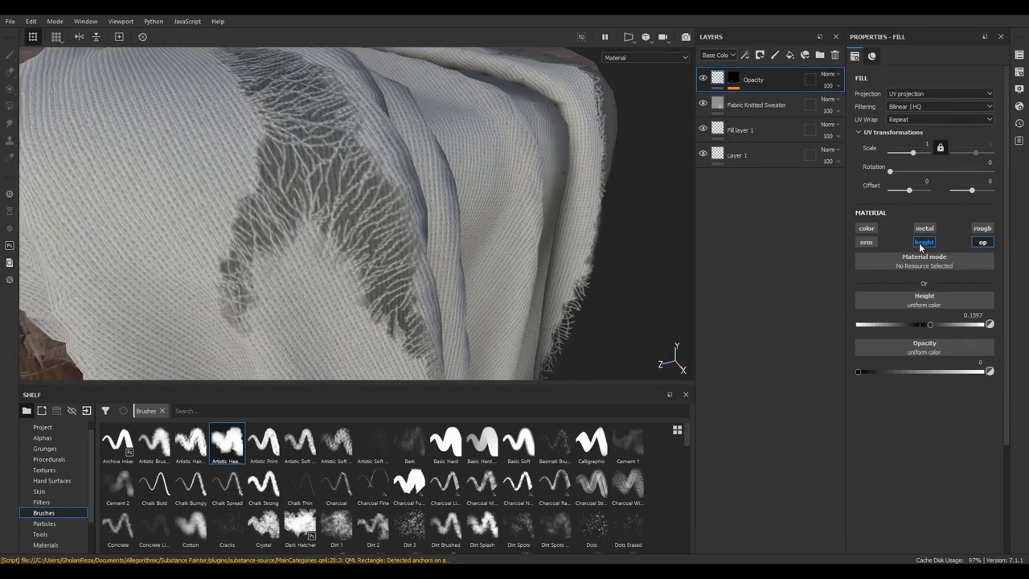
{"action": "left_click", "coordinate": [922, 243]}
{"action": "left_click", "coordinate": [922, 243]}
{"action": "left_click", "coordinate": [921, 243]}
{"action": "left_click", "coordinate": [922, 243]}
{"action": "mouse_move", "coordinate": [931, 324]}
{"action": "left_mouse_down"}
{"action": "mouse_move", "coordinate": [973, 329]}
{"action": "mouse_move", "coordinate": [932, 326]}
{"action": "left_mouse_up"}
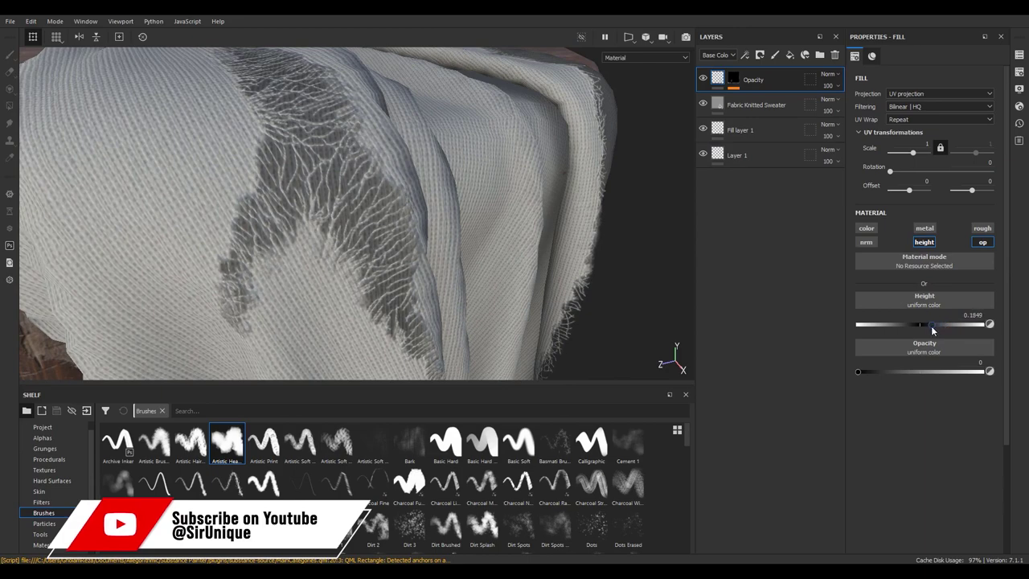
{"action": "mouse_move", "coordinate": [345, 254]}
{"action": "left_mouse_down", "text": "alt"}
{"action": "mouse_move", "coordinate": [269, 228]}
{"action": "mouse_move", "coordinate": [321, 180]}
{"action": "mouse_move", "coordinate": [400, 211]}
{"action": "mouse_move", "coordinate": [425, 193]}
{"action": "mouse_move", "coordinate": [367, 260]}
{"action": "mouse_move", "coordinate": [361, 236]}
{"action": "mouse_move", "coordinate": [221, 253]}
{"action": "mouse_move", "coordinate": [255, 224]}
{"action": "mouse_move", "coordinate": [536, 150]}
{"action": "mouse_move", "coordinate": [501, 138]}
{"action": "mouse_move", "coordinate": [340, 184]}
{"action": "mouse_move", "coordinate": [294, 165]}
{"action": "mouse_move", "coordinate": [350, 193]}
{"action": "mouse_move", "coordinate": [298, 370]}
{"action": "mouse_move", "coordinate": [298, 214]}
{"action": "mouse_move", "coordinate": [485, 177]}
{"action": "mouse_move", "coordinate": [338, 213]}
{"action": "mouse_move", "coordinate": [328, 238]}
{"action": "mouse_move", "coordinate": [368, 184]}
{"action": "mouse_move", "coordinate": [367, 285]}
{"action": "mouse_move", "coordinate": [249, 217]}
{"action": "mouse_move", "coordinate": [354, 225]}
{"action": "mouse_move", "coordinate": [314, 200]}
{"action": "mouse_move", "coordinate": [435, 107]}
{"action": "mouse_move", "coordinate": [237, 262]}
{"action": "left_mouse_up", "text": "alt"}
{"action": "middle_click_drag", "start_coordinate": [236, 262], "coordinate": [360, 219], "text": "alt"}
{"action": "mouse_move", "coordinate": [361, 218]}
{"action": "left_mouse_down", "text": "alt"}
{"action": "mouse_move", "coordinate": [257, 174]}
{"action": "mouse_move", "coordinate": [113, 160]}
{"action": "mouse_move", "coordinate": [412, 248]}
{"action": "mouse_move", "coordinate": [302, 221]}
{"action": "mouse_move", "coordinate": [295, 188]}
{"action": "mouse_move", "coordinate": [246, 201]}
{"action": "mouse_move", "coordinate": [356, 193]}
{"action": "left_mouse_up", "text": "alt"}
{"action": "scroll", "coordinate": [416, 276], "scroll_direction": "up", "scroll_amount": 3}
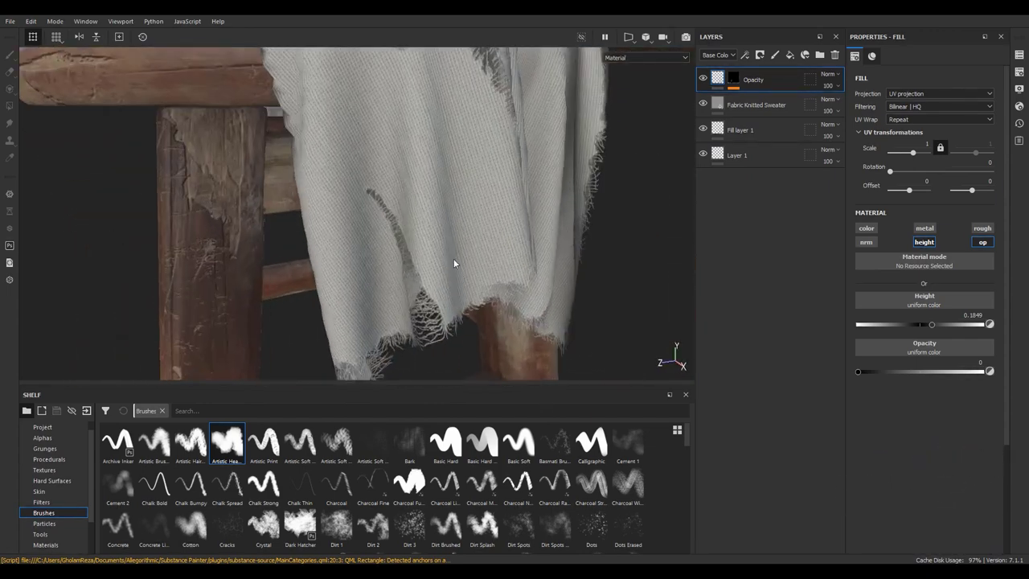